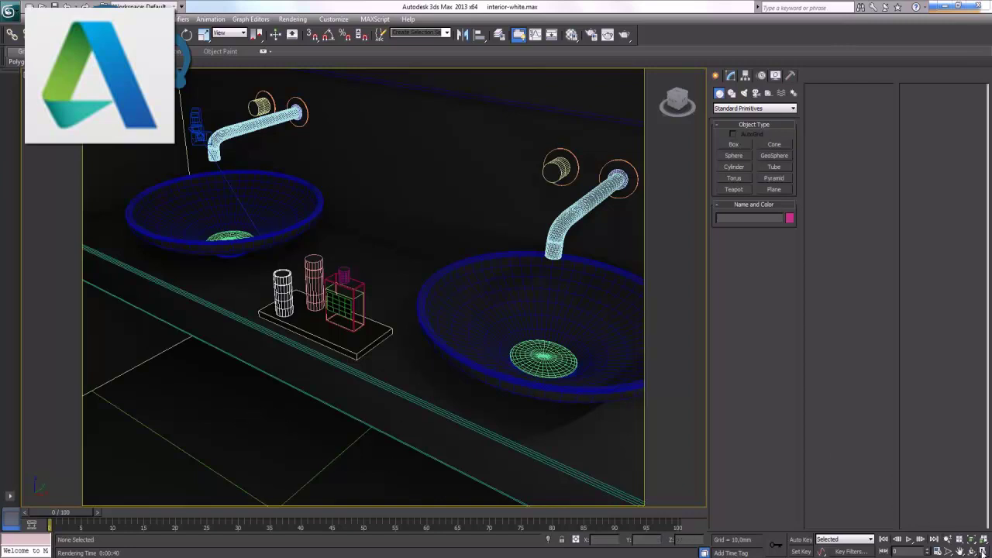
Maximize the Perspective viewport and frame the floor plane in front of the vanity counter
{"action": "key", "text": "alt+w"}
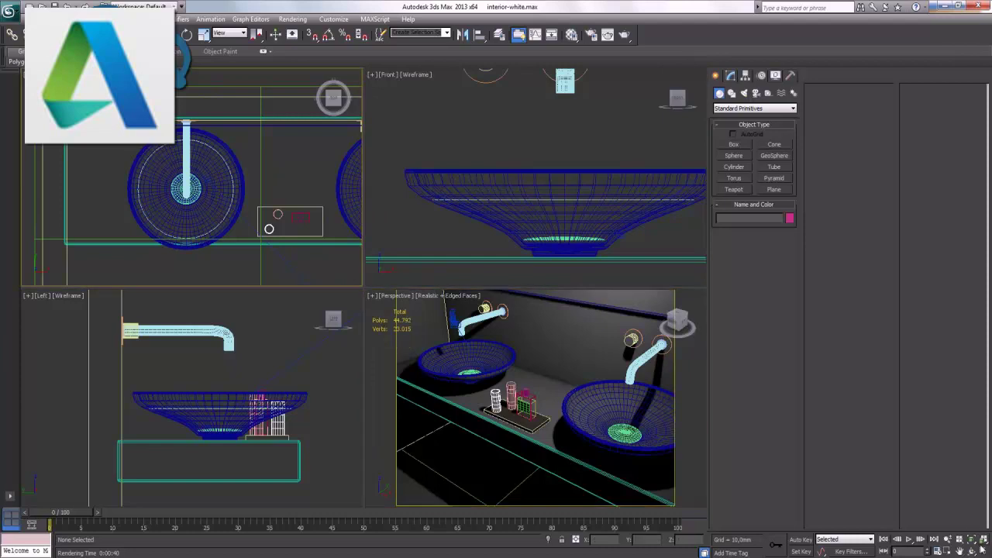
{"action": "left_click", "coordinate": [535, 465]}
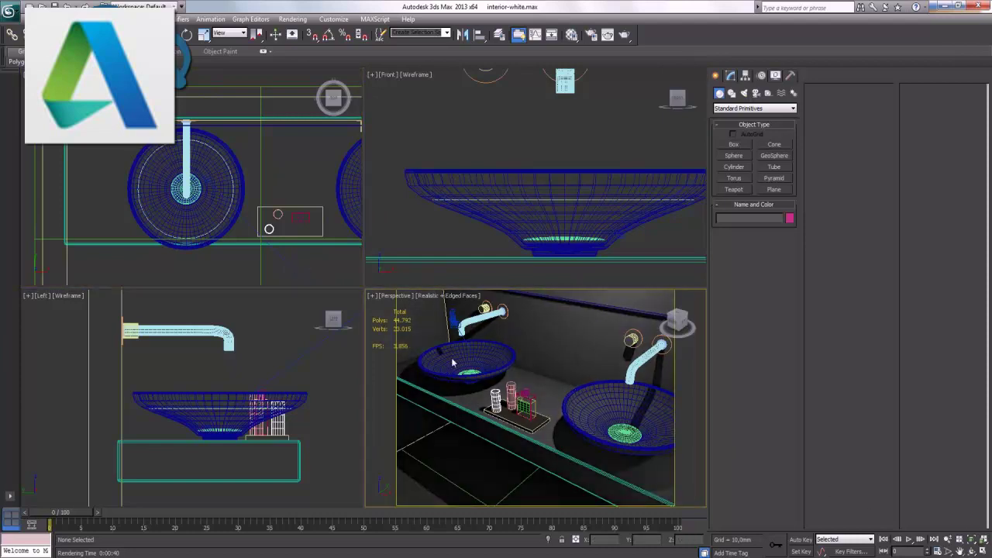
{"action": "left_click", "coordinate": [983, 551]}
{"action": "middle_click_drag", "start_coordinate": [467, 420], "coordinate": [480, 328]}
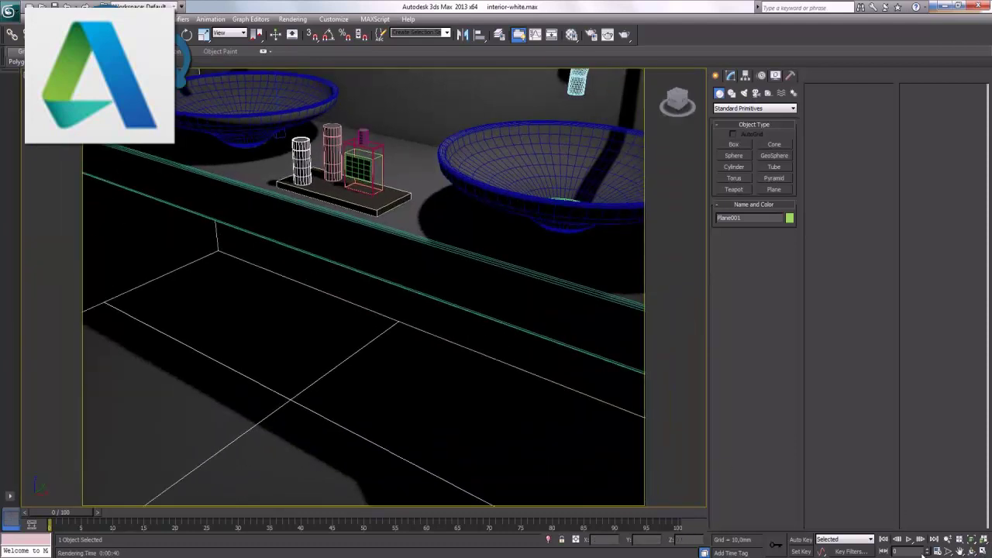
{"action": "left_click_drag", "start_coordinate": [578, 374], "coordinate": [398, 311]}
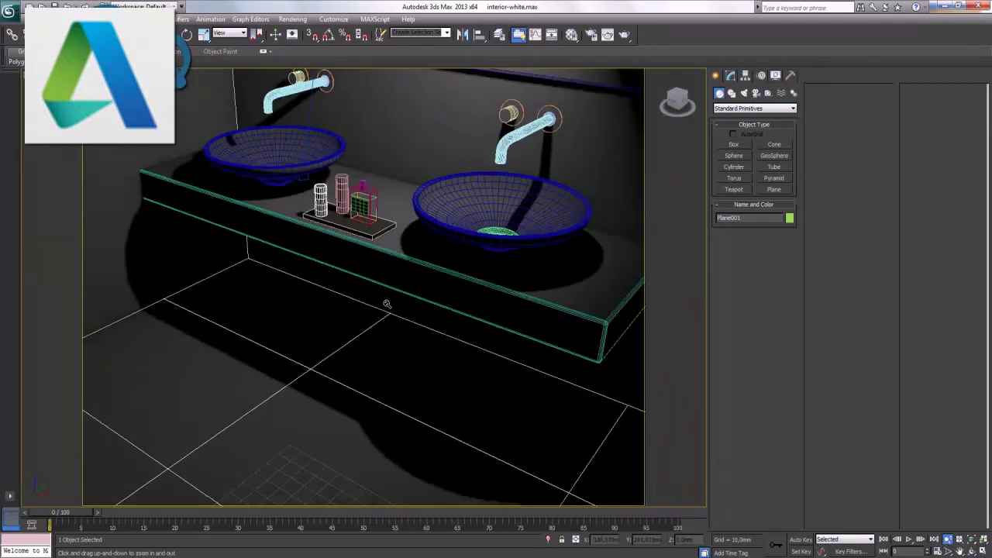
{"action": "scroll", "coordinate": [404, 318], "scroll_direction": "up", "scroll_amount": 5}
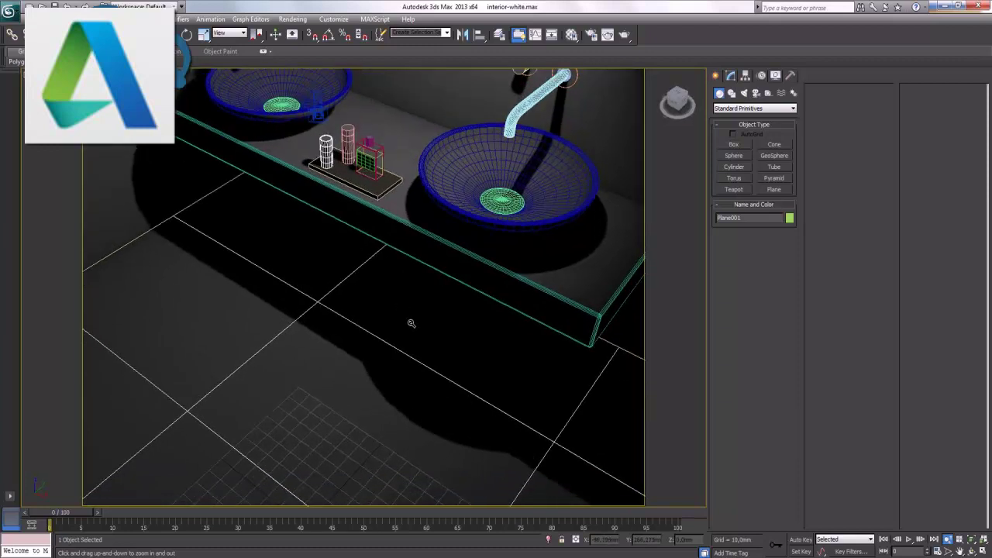
{"action": "scroll", "coordinate": [418, 378], "scroll_direction": "up", "scroll_amount": 2}
{"action": "middle_click_drag", "start_coordinate": [431, 380], "coordinate": [432, 339]}
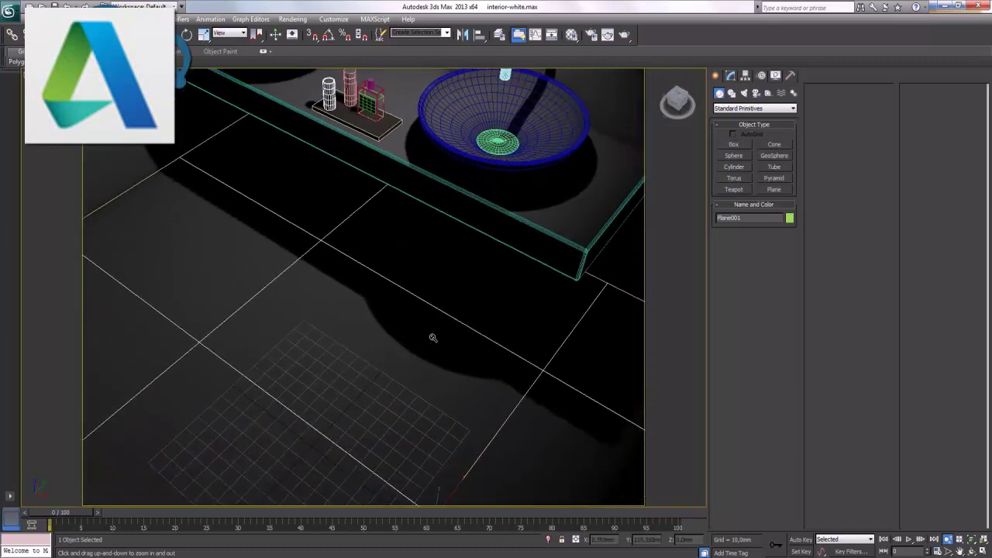
Open the Material Editor and select the unused 13 - Default sample slot
{"action": "key", "text": "m"}
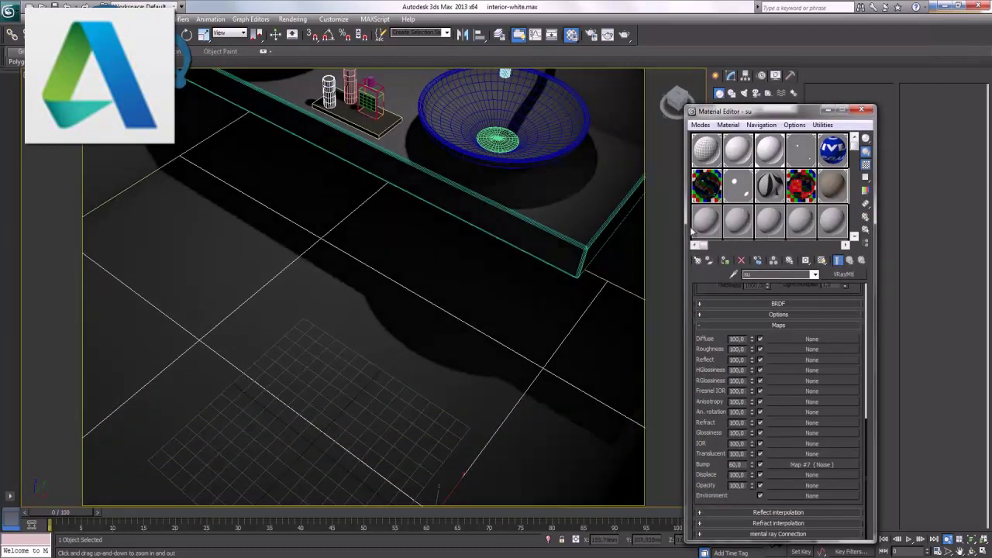
{"action": "left_click", "coordinate": [845, 246]}
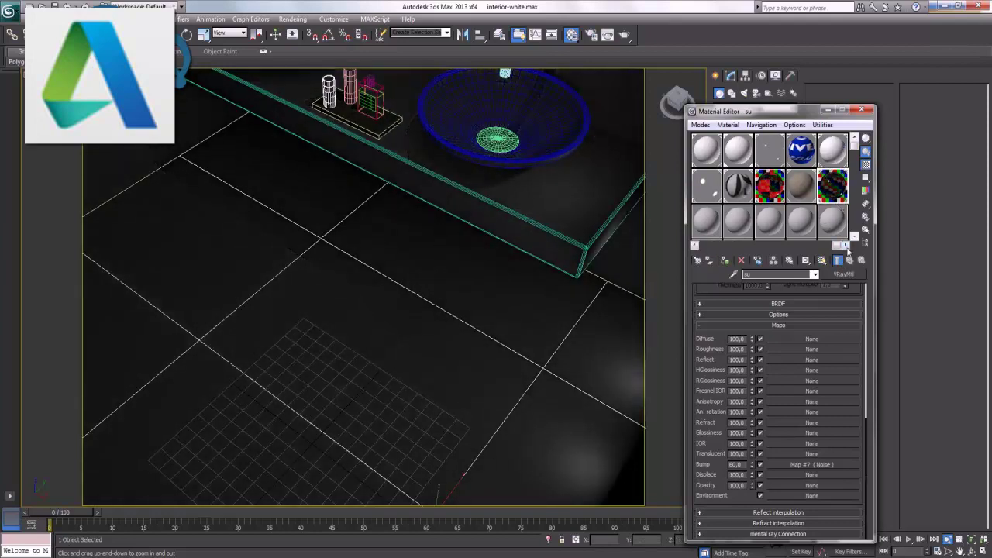
{"action": "left_click_drag", "start_coordinate": [829, 246], "coordinate": [697, 246]}
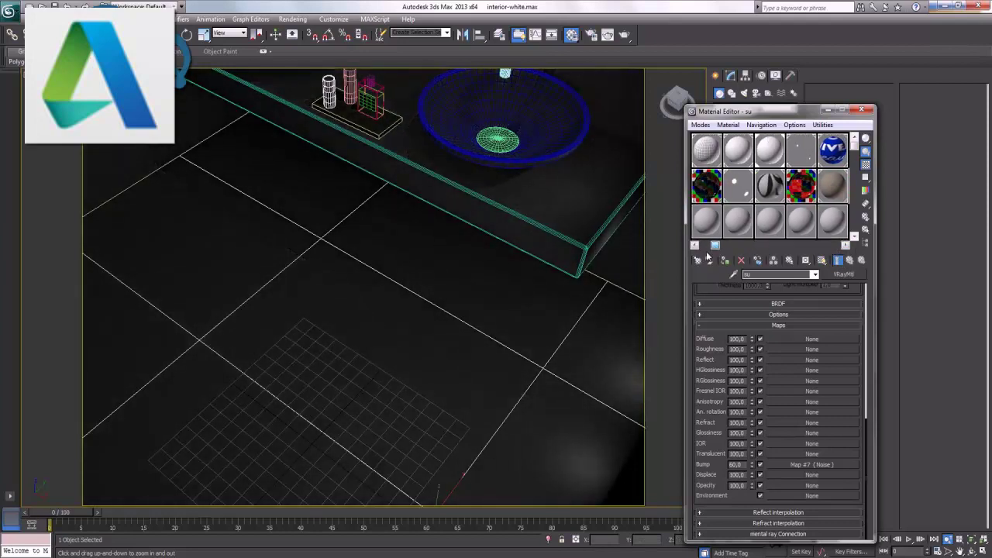
{"action": "left_click", "coordinate": [706, 221]}
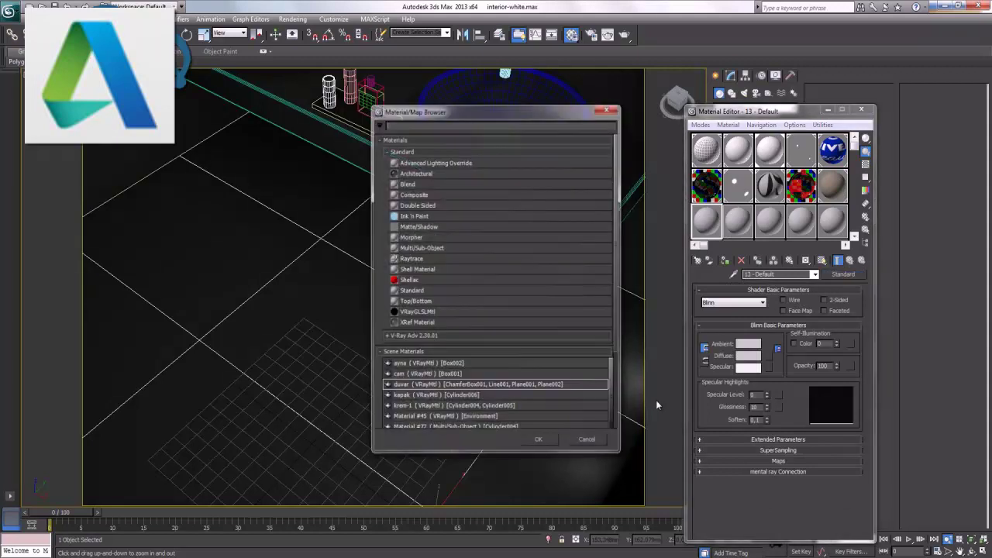
Make the slot a VRayMtl named 'yer' and assign a Bitmap to its diffuse map
{"action": "left_click", "coordinate": [425, 354]}
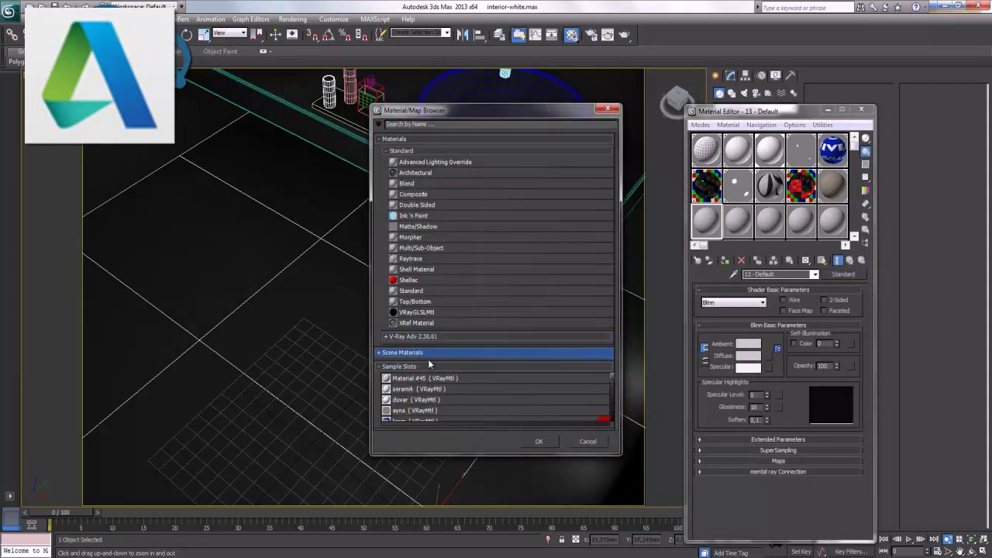
{"action": "left_click", "coordinate": [430, 366]}
{"action": "left_click", "coordinate": [431, 337]}
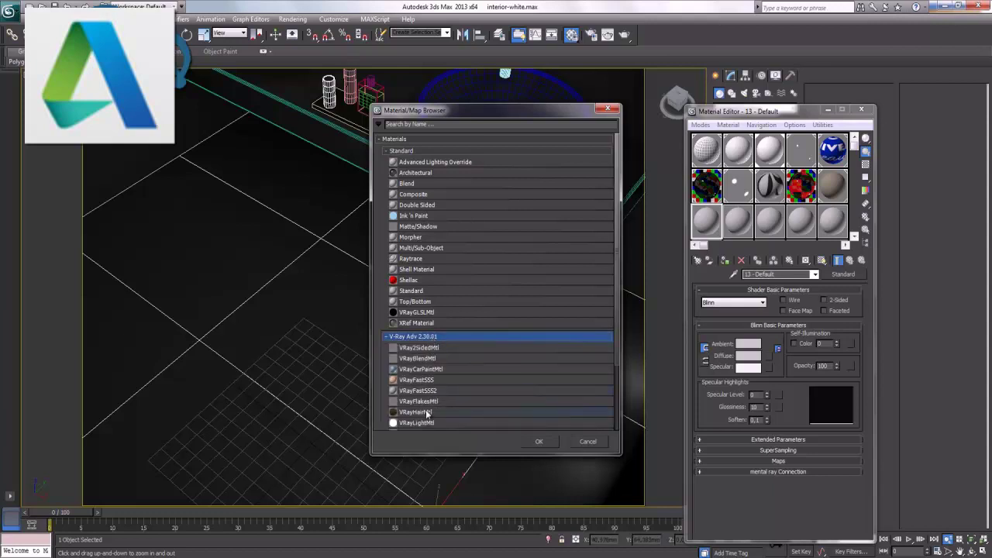
{"action": "scroll", "coordinate": [439, 398], "scroll_direction": "down", "scroll_amount": 1}
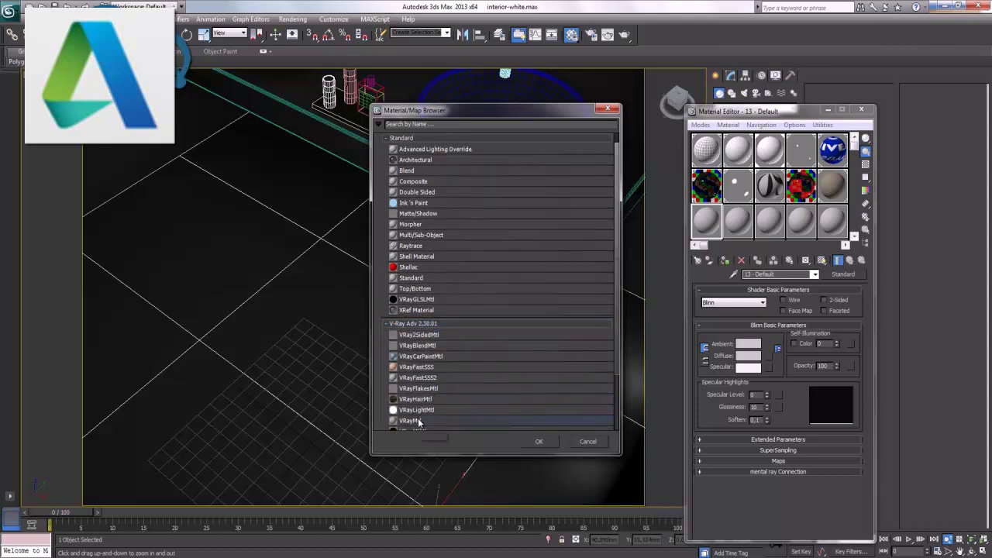
{"action": "double_click", "coordinate": [419, 421]}
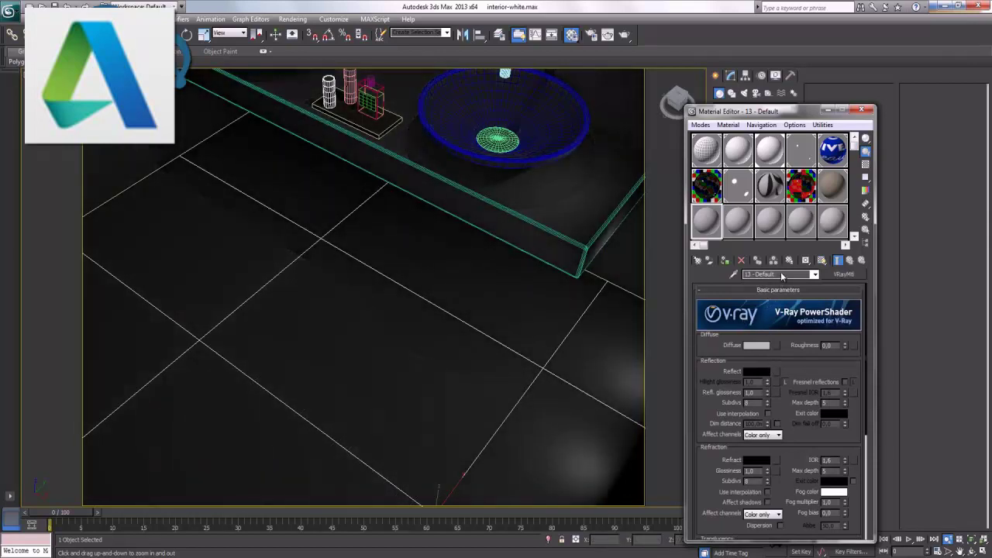
{"action": "type", "text": "yer"}
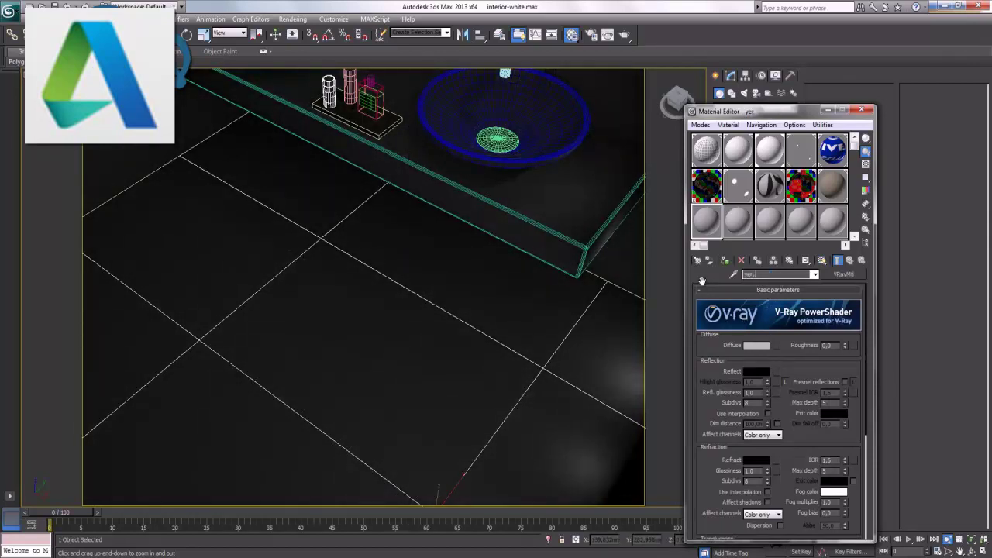
{"action": "left_click", "coordinate": [777, 346]}
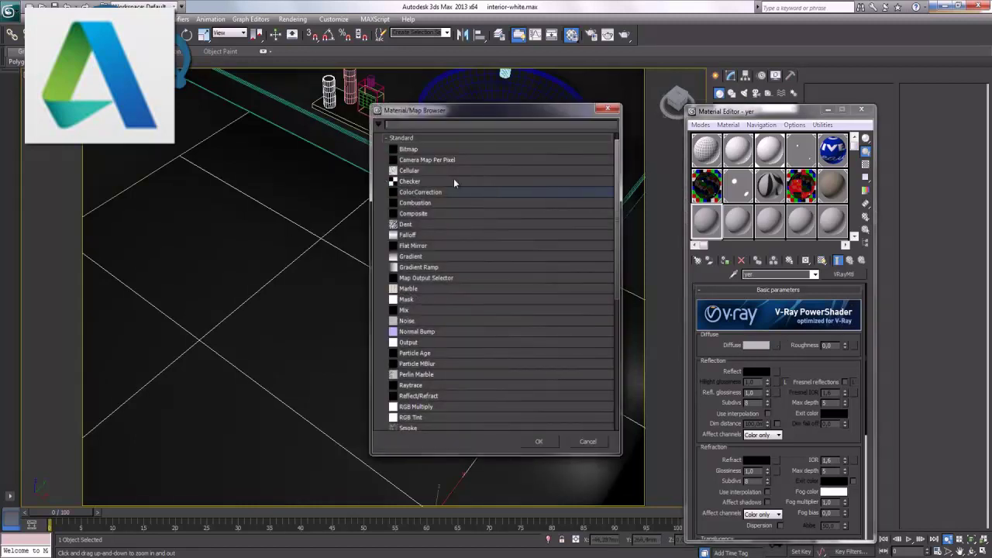
{"action": "double_click", "coordinate": [410, 150]}
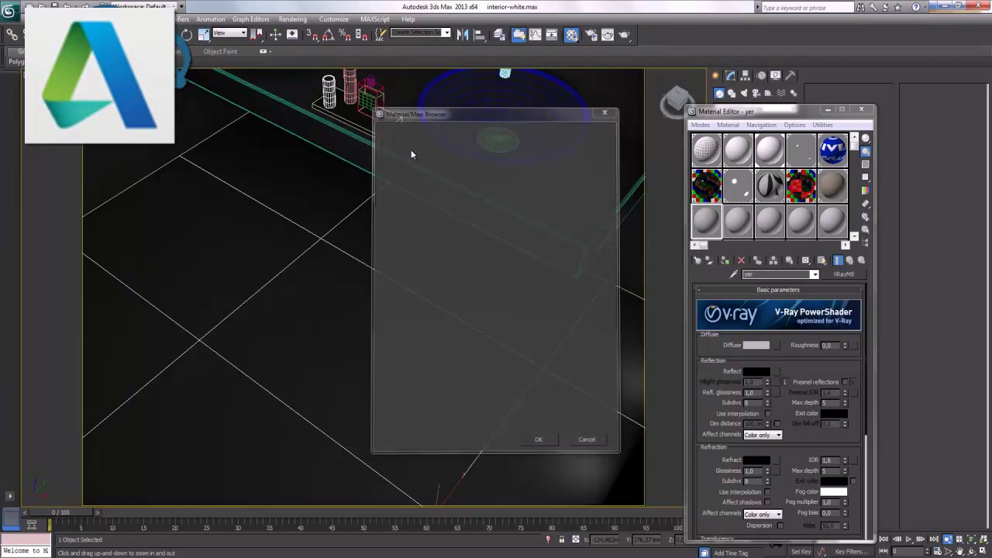
Browse via Computer to the Depo (G:) drive's texture library and open the Zemin folder
{"action": "left_click", "coordinate": [166, 43]}
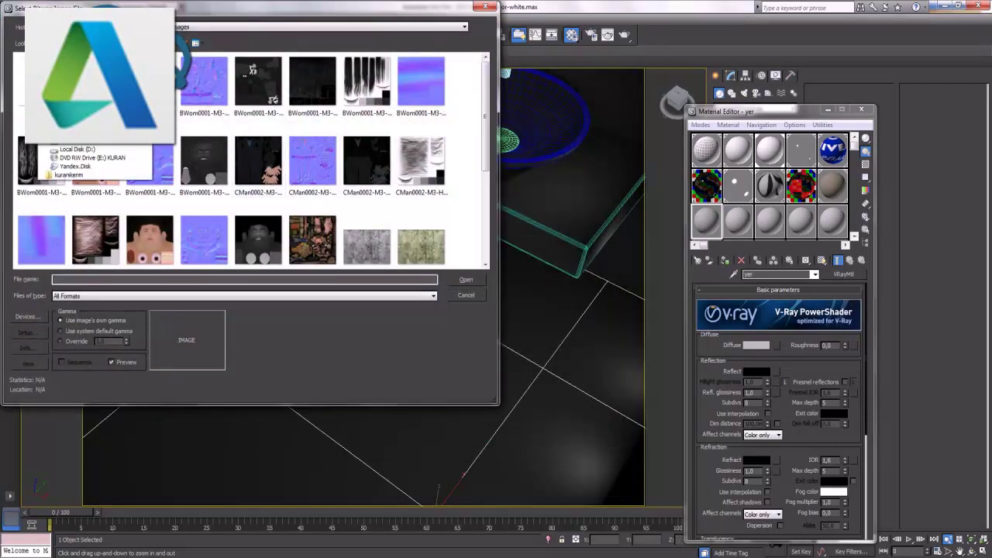
{"action": "left_click", "coordinate": [93, 140]}
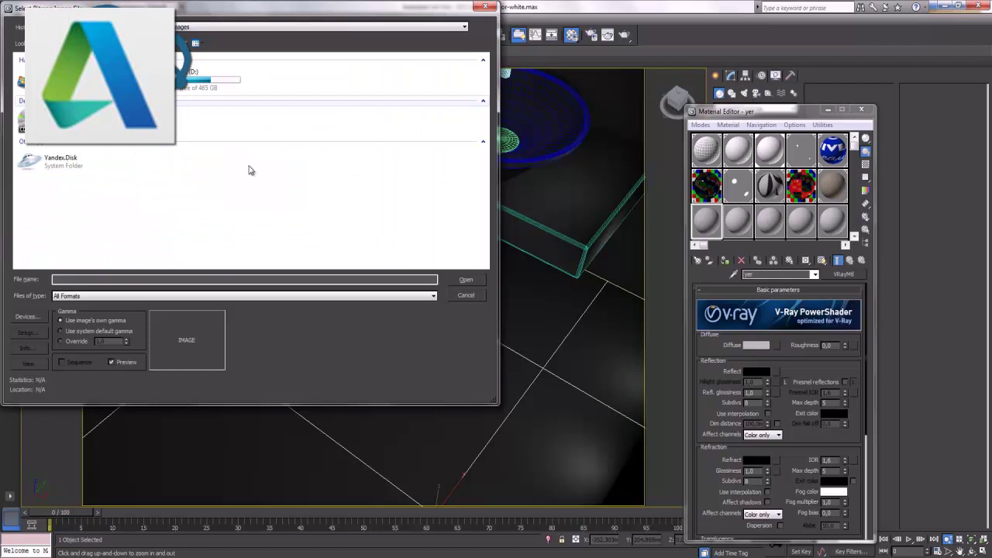
{"action": "double_click", "coordinate": [303, 83]}
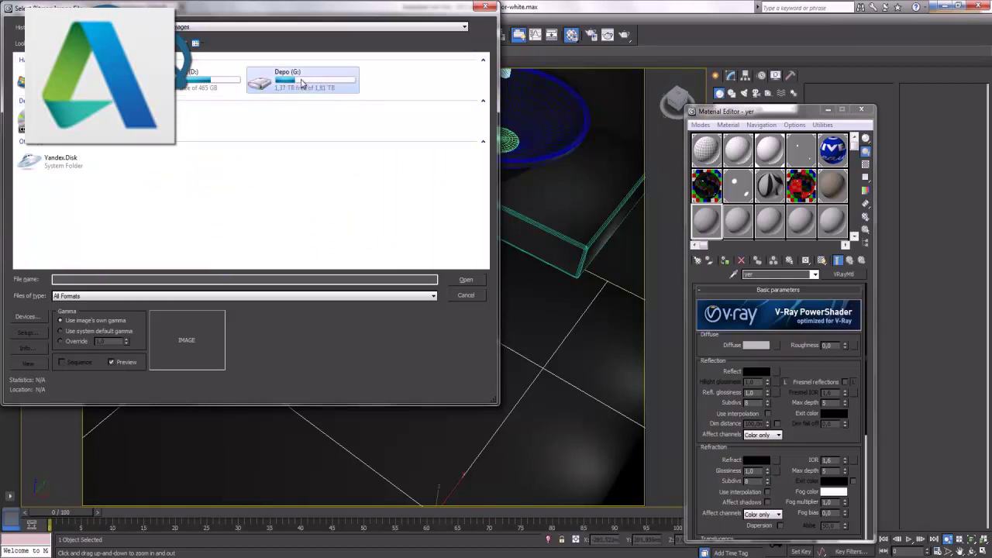
{"action": "double_click", "coordinate": [256, 110]}
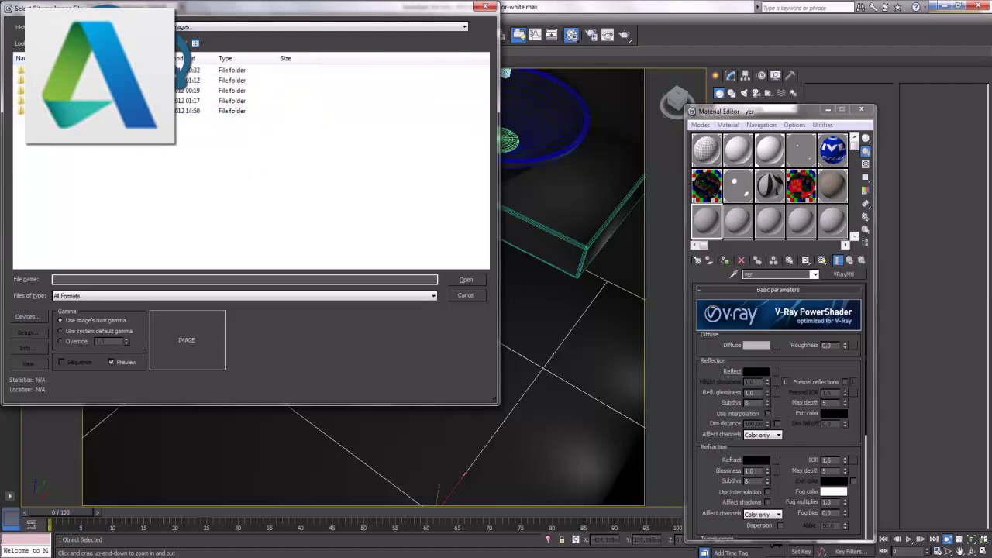
{"action": "double_click", "coordinate": [256, 91]}
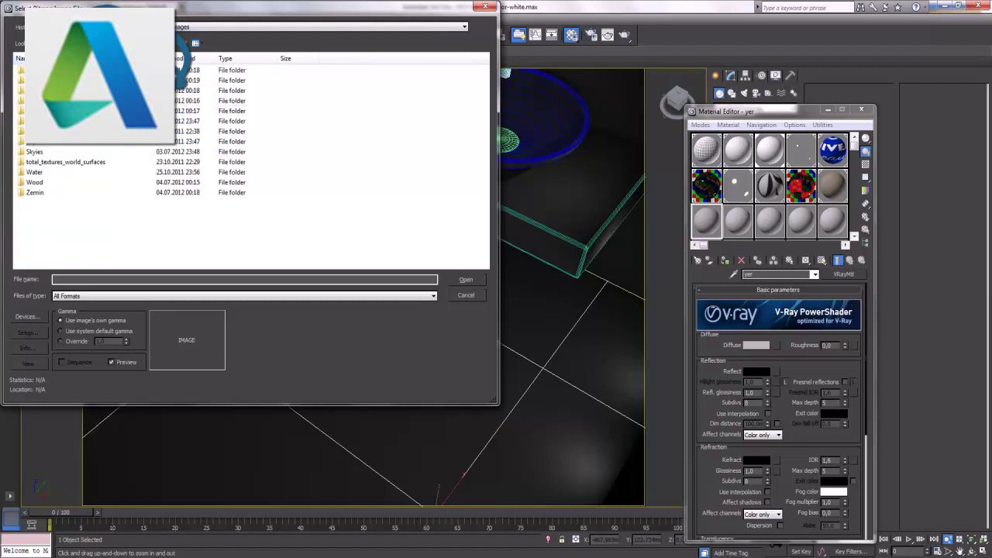
{"action": "left_click", "coordinate": [45, 195]}
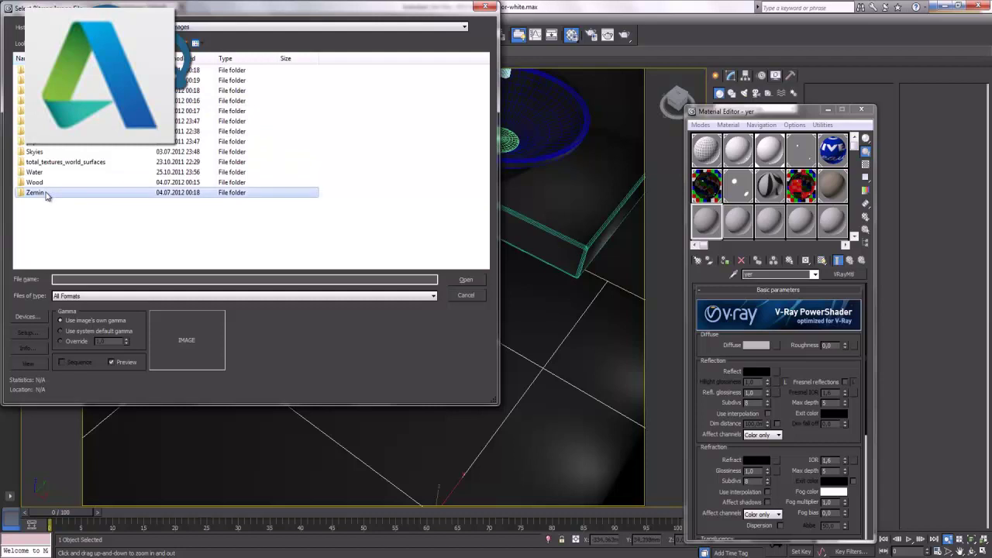
{"action": "double_click", "coordinate": [46, 195]}
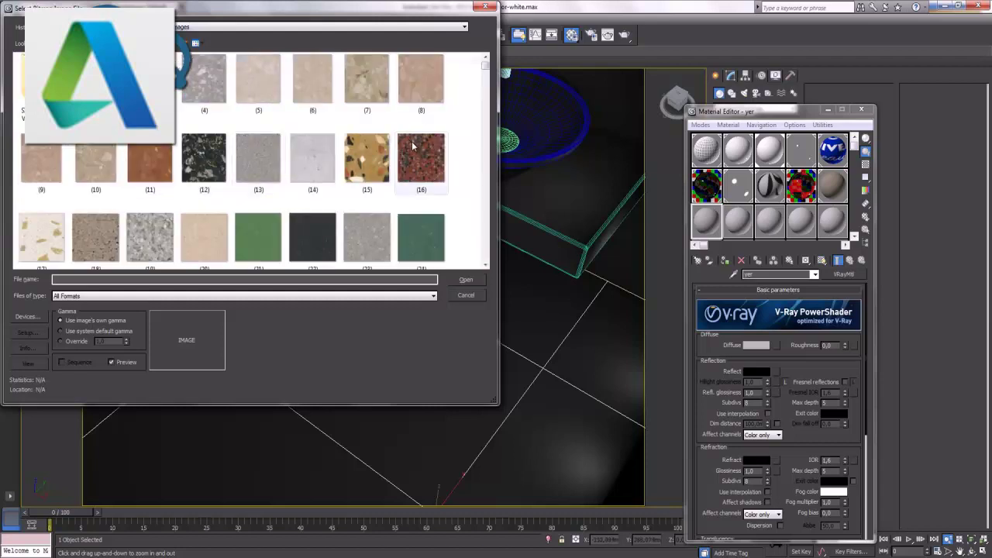
Enlarge the file chooser and scroll through the floor, marble, TilePattern and walp texture thumbnails
{"action": "scroll", "coordinate": [427, 155], "scroll_direction": "down", "scroll_amount": 2}
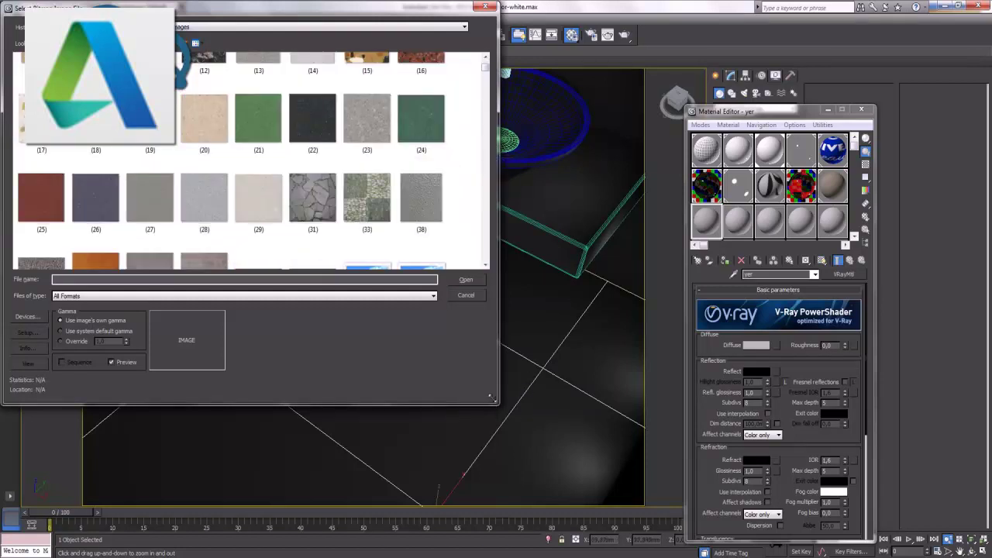
{"action": "left_click_drag", "start_coordinate": [492, 398], "coordinate": [647, 546]}
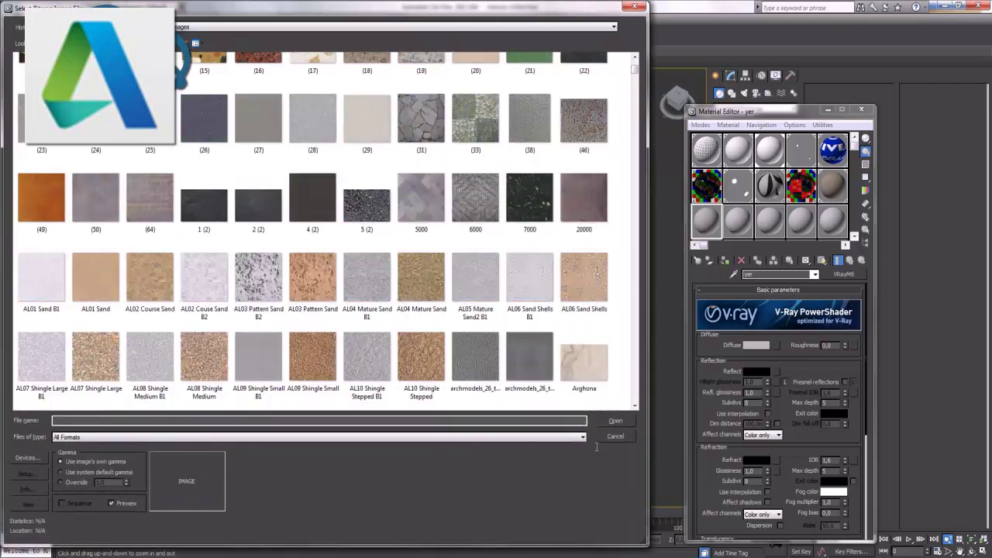
{"action": "scroll", "coordinate": [556, 327], "scroll_direction": "down", "scroll_amount": 2}
{"action": "scroll", "coordinate": [556, 327], "scroll_direction": "down", "scroll_amount": 3}
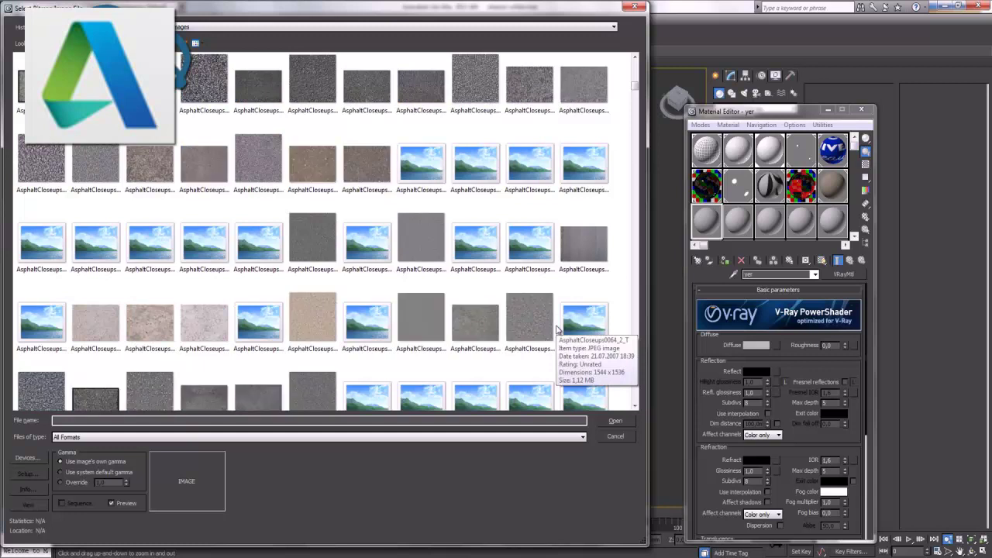
{"action": "scroll", "coordinate": [556, 329], "scroll_direction": "down", "scroll_amount": 2}
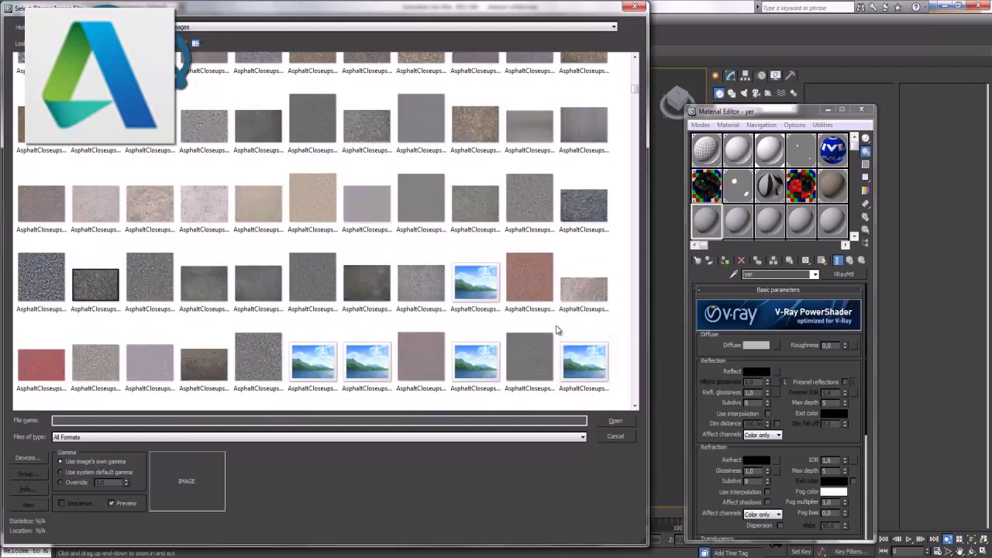
{"action": "scroll", "coordinate": [556, 329], "scroll_direction": "down", "scroll_amount": 2}
{"action": "scroll", "coordinate": [556, 330], "scroll_direction": "down", "scroll_amount": 2}
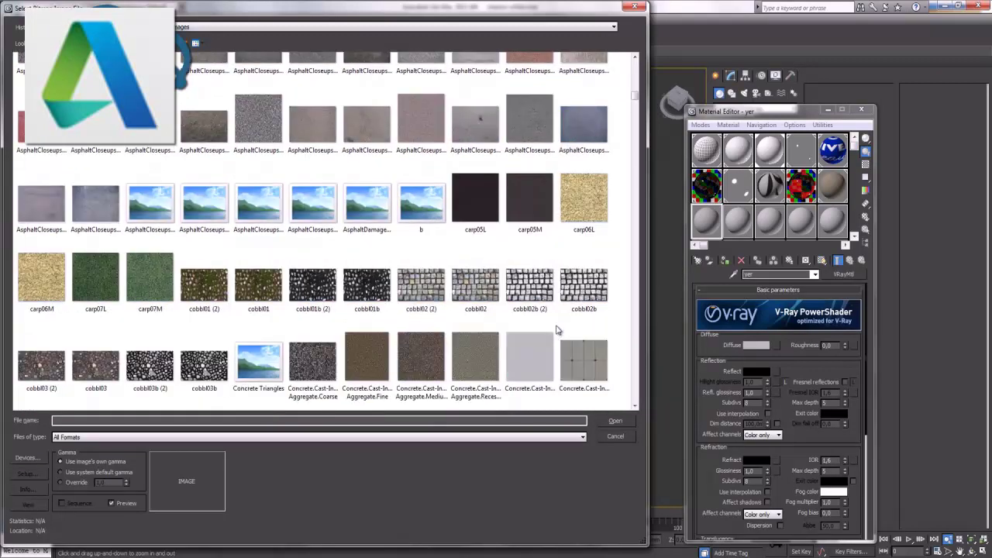
{"action": "scroll", "coordinate": [556, 329], "scroll_direction": "down", "scroll_amount": 3}
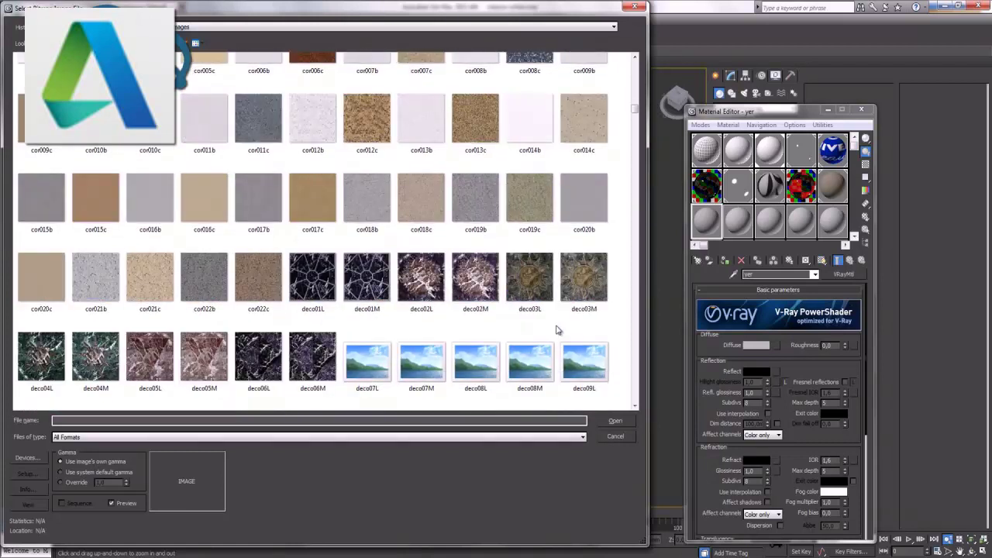
{"action": "scroll", "coordinate": [556, 329], "scroll_direction": "down", "scroll_amount": 3}
{"action": "scroll", "coordinate": [556, 329], "scroll_direction": "down", "scroll_amount": 4}
{"action": "scroll", "coordinate": [555, 330], "scroll_direction": "down", "scroll_amount": 3}
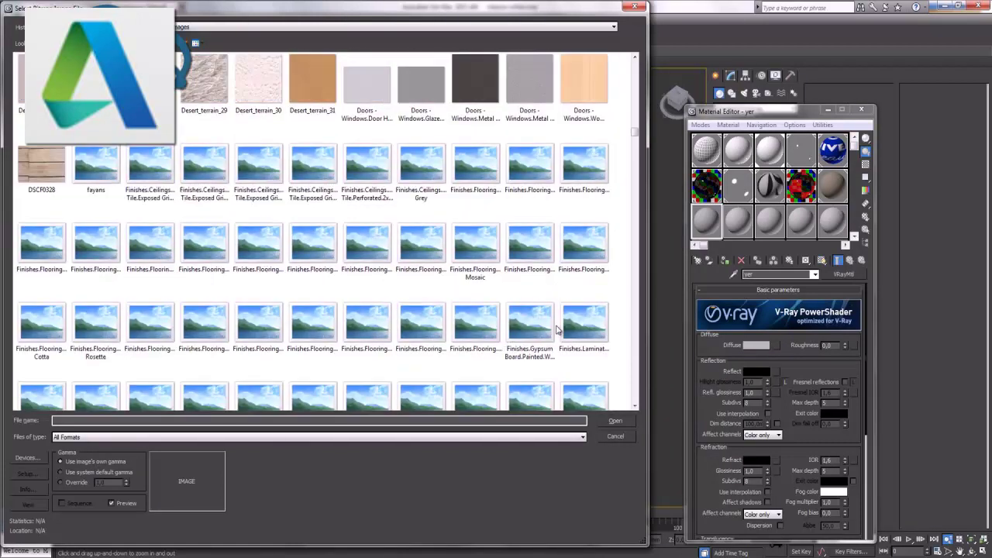
{"action": "scroll", "coordinate": [556, 329], "scroll_direction": "down", "scroll_amount": 3}
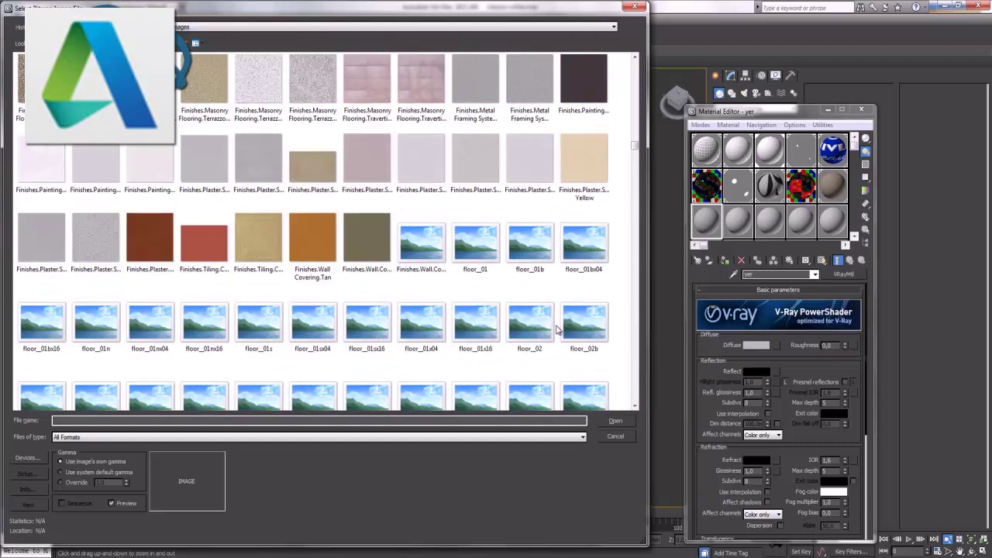
{"action": "scroll", "coordinate": [556, 330], "scroll_direction": "down", "scroll_amount": 3}
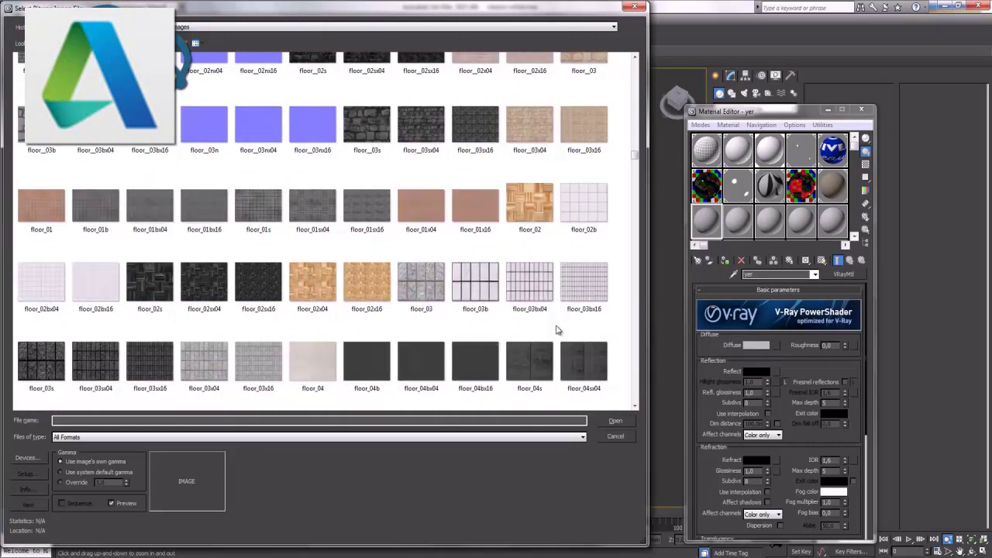
{"action": "scroll", "coordinate": [556, 329], "scroll_direction": "down", "scroll_amount": 3}
{"action": "scroll", "coordinate": [556, 330], "scroll_direction": "down", "scroll_amount": 3}
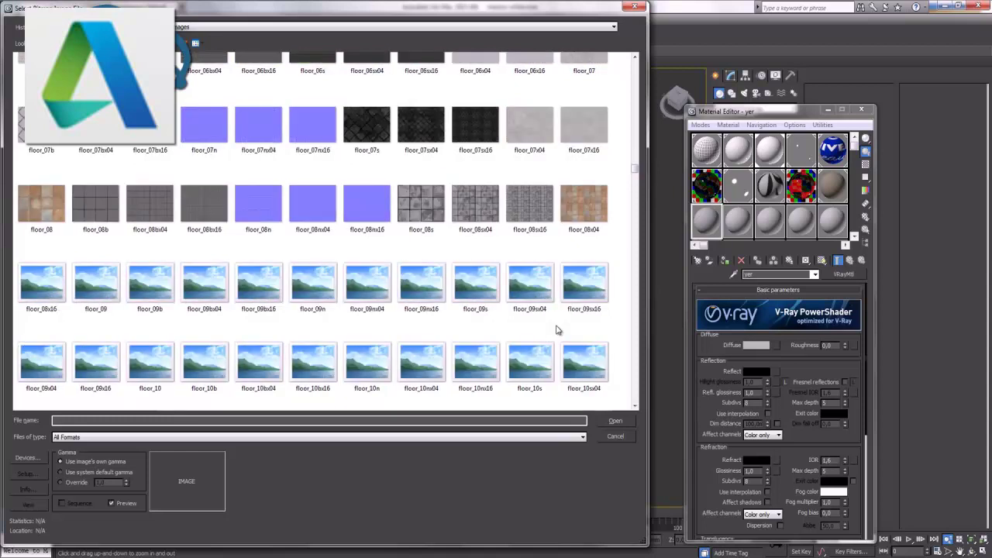
{"action": "scroll", "coordinate": [556, 330], "scroll_direction": "down", "scroll_amount": 2}
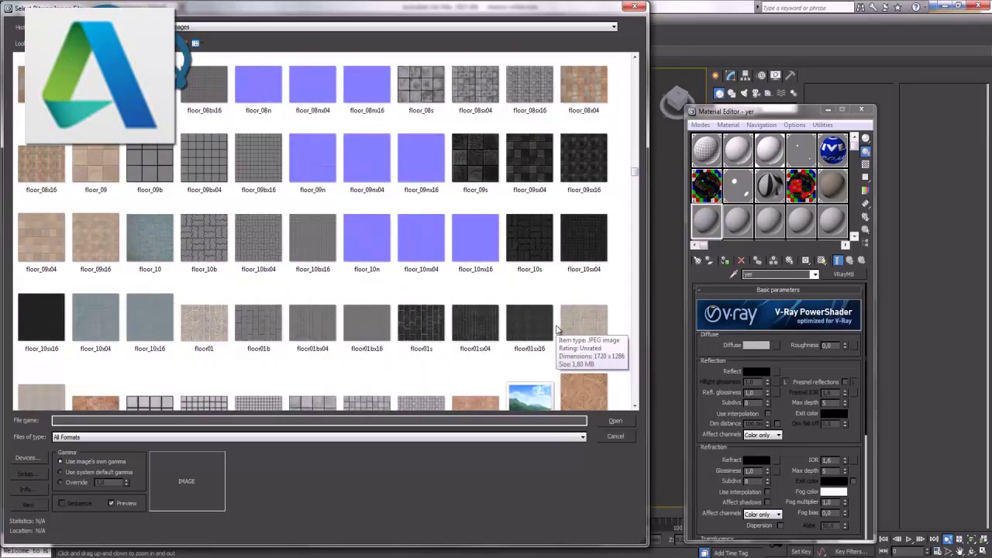
{"action": "scroll", "coordinate": [556, 330], "scroll_direction": "down", "scroll_amount": 5}
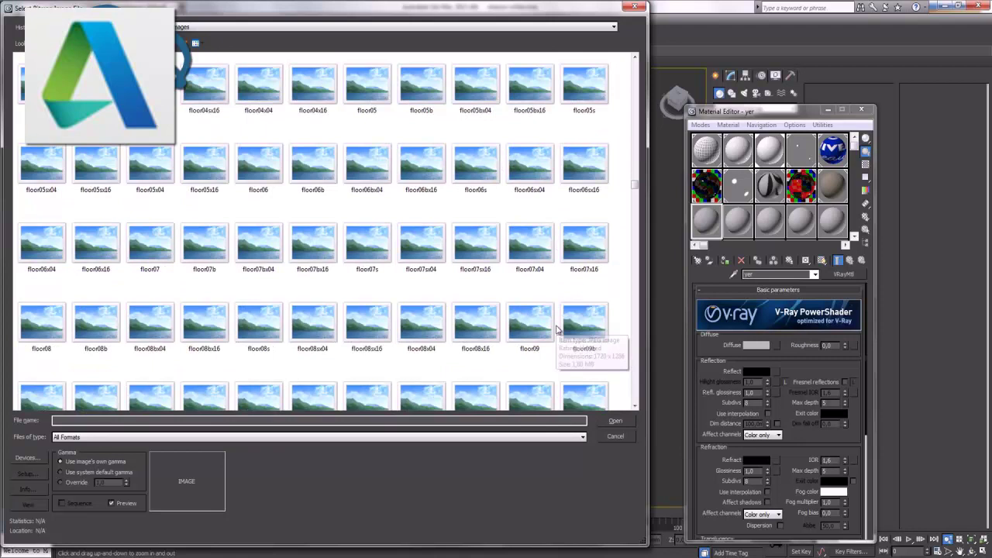
{"action": "scroll", "coordinate": [556, 329], "scroll_direction": "down", "scroll_amount": 1}
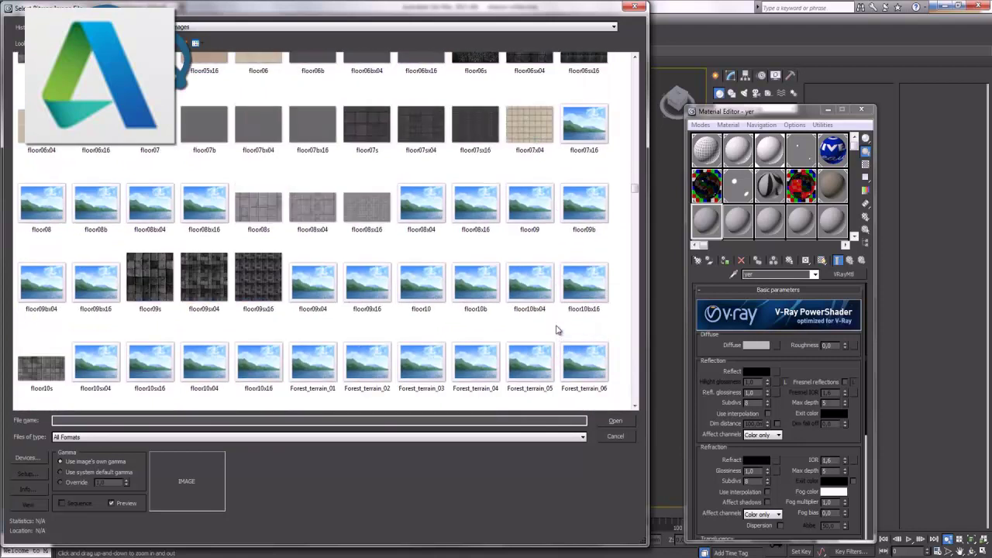
{"action": "scroll", "coordinate": [556, 330], "scroll_direction": "down", "scroll_amount": 3}
{"action": "scroll", "coordinate": [556, 330], "scroll_direction": "down", "scroll_amount": 1}
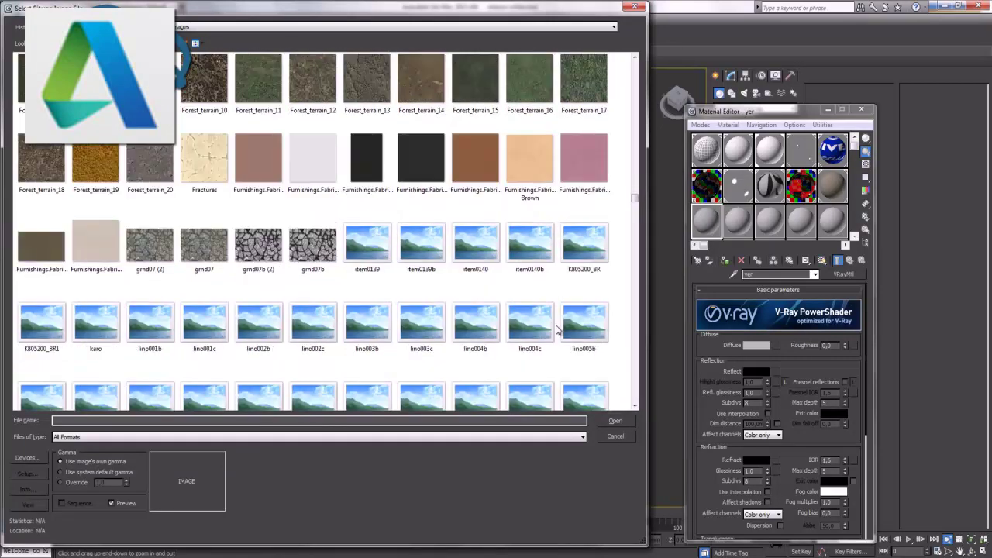
{"action": "scroll", "coordinate": [556, 329], "scroll_direction": "down", "scroll_amount": 5}
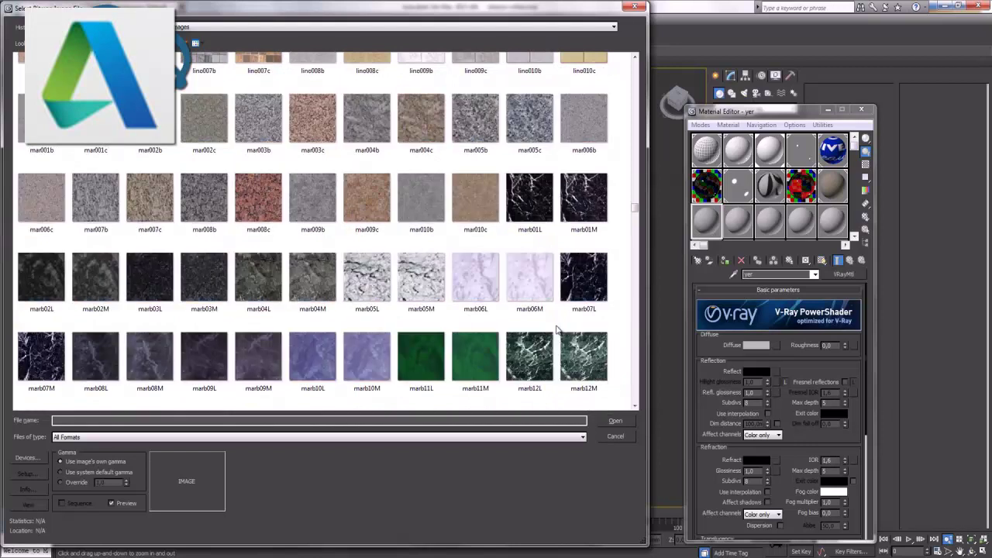
{"action": "scroll", "coordinate": [556, 330], "scroll_direction": "down", "scroll_amount": 3}
{"action": "scroll", "coordinate": [556, 330], "scroll_direction": "down", "scroll_amount": 3}
{"action": "scroll", "coordinate": [555, 329], "scroll_direction": "down", "scroll_amount": 3}
{"action": "scroll", "coordinate": [555, 329], "scroll_direction": "down", "scroll_amount": 3}
{"action": "scroll", "coordinate": [556, 330], "scroll_direction": "down", "scroll_amount": 8}
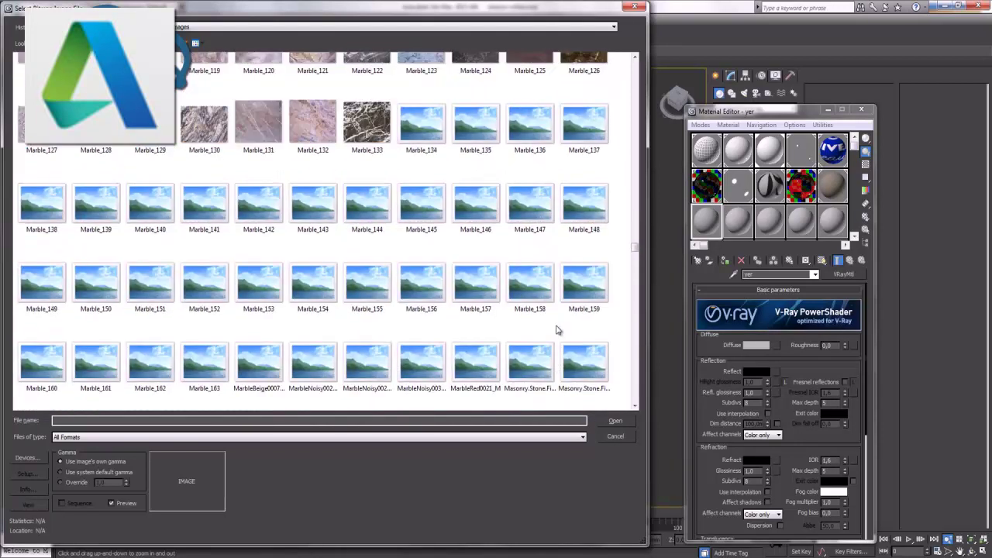
{"action": "scroll", "coordinate": [556, 330], "scroll_direction": "down", "scroll_amount": 5}
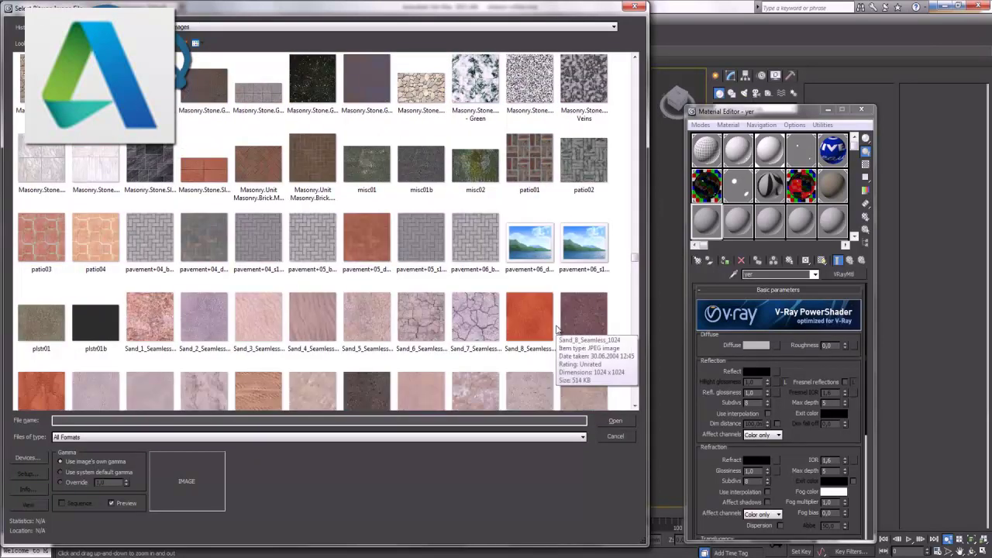
{"action": "scroll", "coordinate": [556, 330], "scroll_direction": "down", "scroll_amount": 4}
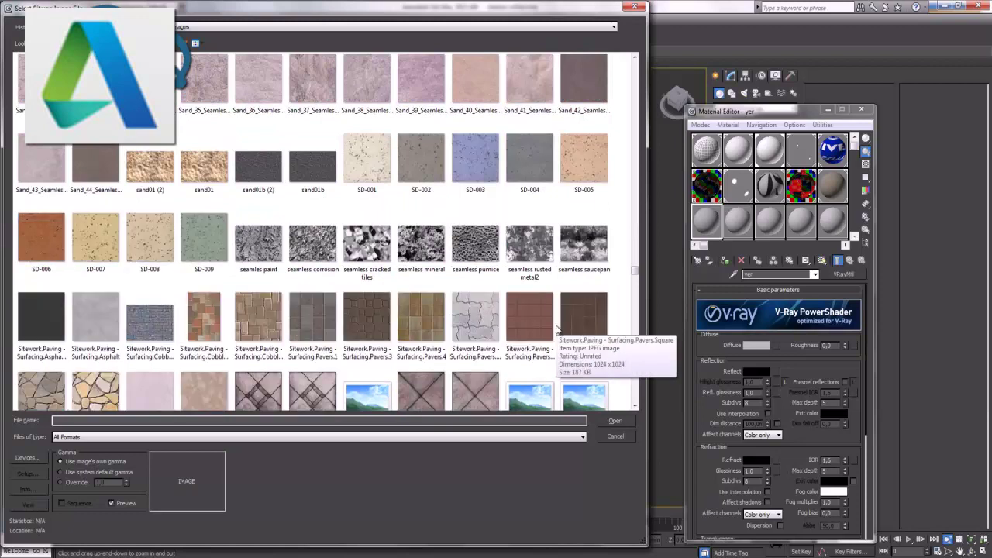
{"action": "scroll", "coordinate": [556, 329], "scroll_direction": "down", "scroll_amount": 5}
{"action": "scroll", "coordinate": [556, 329], "scroll_direction": "down", "scroll_amount": 5}
{"action": "scroll", "coordinate": [556, 329], "scroll_direction": "down", "scroll_amount": 5}
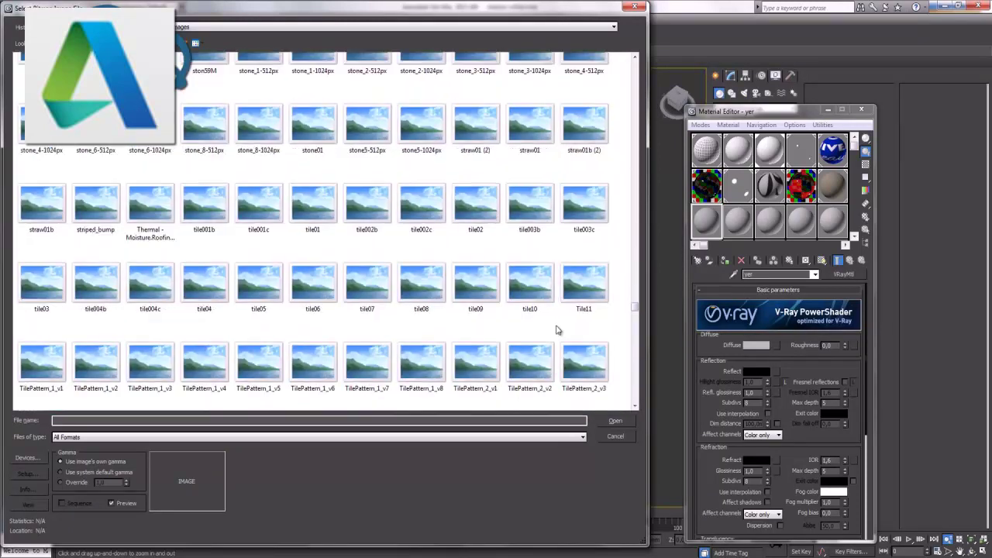
{"action": "scroll", "coordinate": [556, 329], "scroll_direction": "down", "scroll_amount": 5}
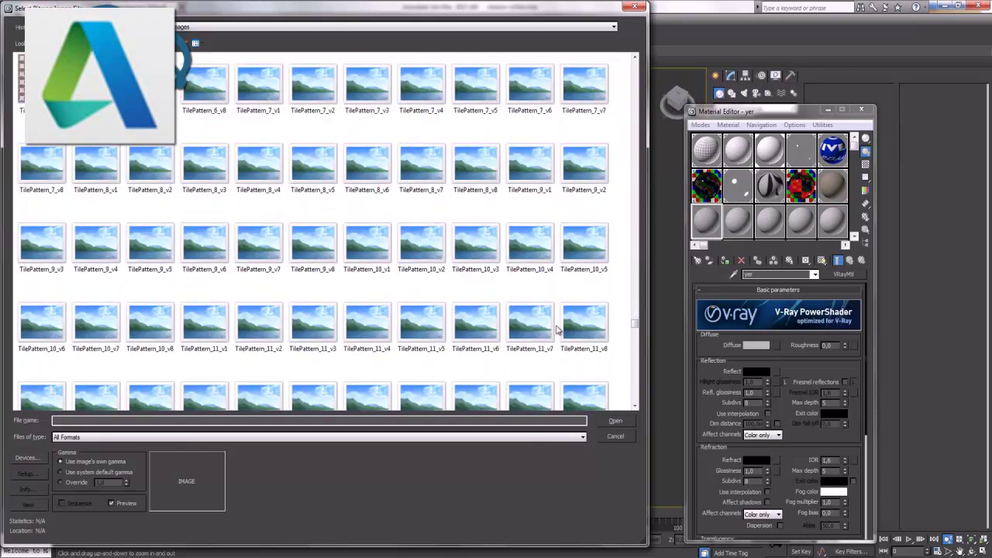
{"action": "scroll", "coordinate": [556, 330], "scroll_direction": "down", "scroll_amount": 5}
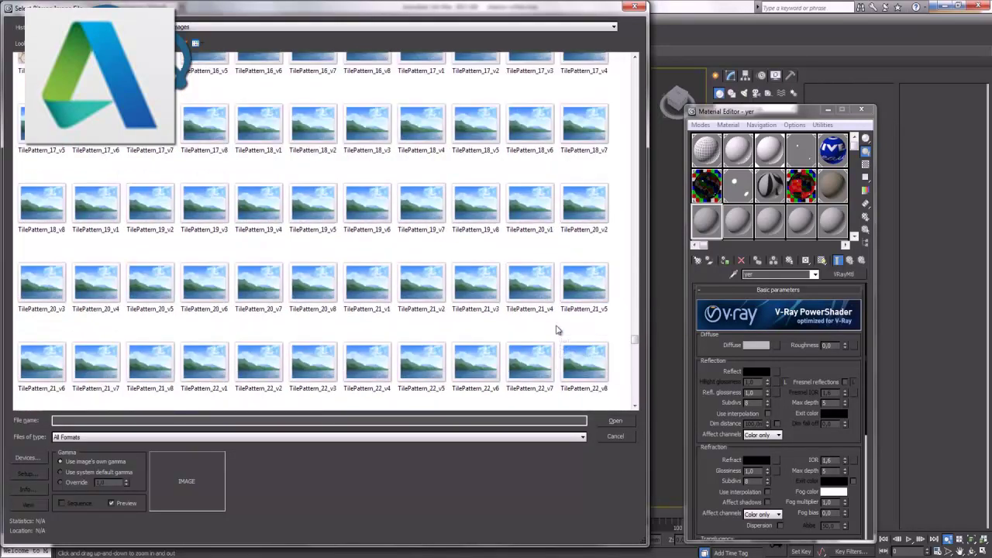
{"action": "scroll", "coordinate": [555, 329], "scroll_direction": "down", "scroll_amount": 5}
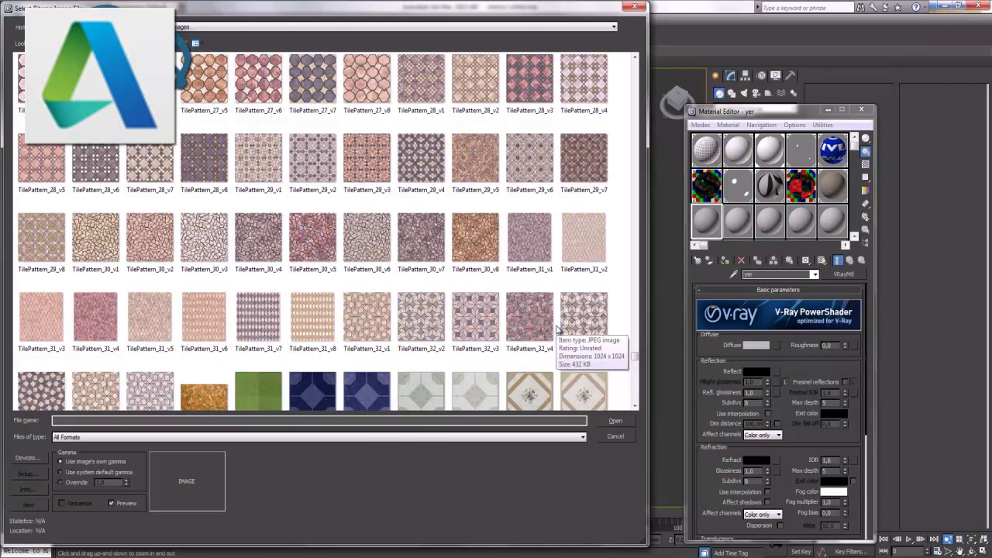
{"action": "scroll", "coordinate": [556, 330], "scroll_direction": "down", "scroll_amount": 5}
{"action": "scroll", "coordinate": [556, 330], "scroll_direction": "down", "scroll_amount": 3}
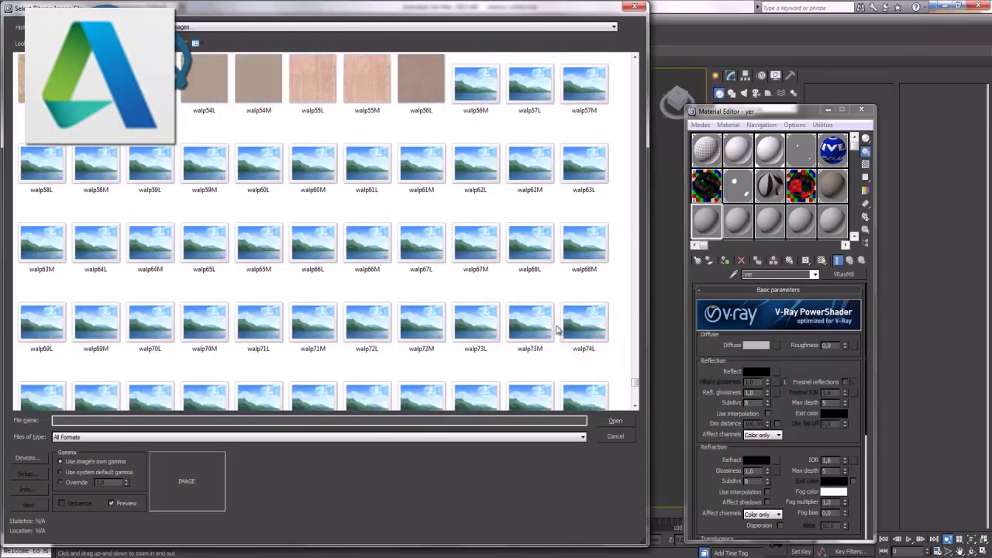
{"action": "scroll", "coordinate": [556, 329], "scroll_direction": "up", "scroll_amount": 3}
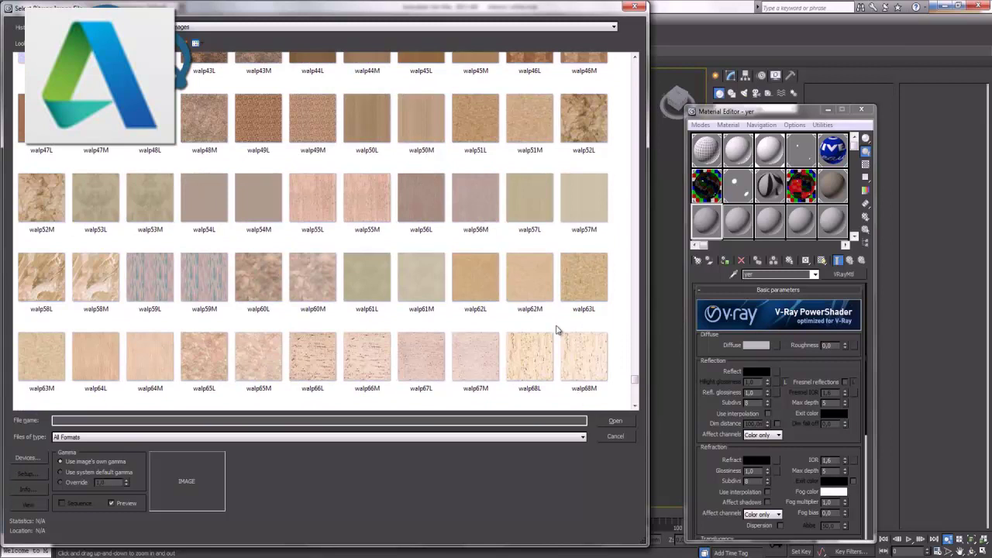
{"action": "scroll", "coordinate": [556, 330], "scroll_direction": "up", "scroll_amount": 3}
{"action": "scroll", "coordinate": [556, 329], "scroll_direction": "down", "scroll_amount": 12}
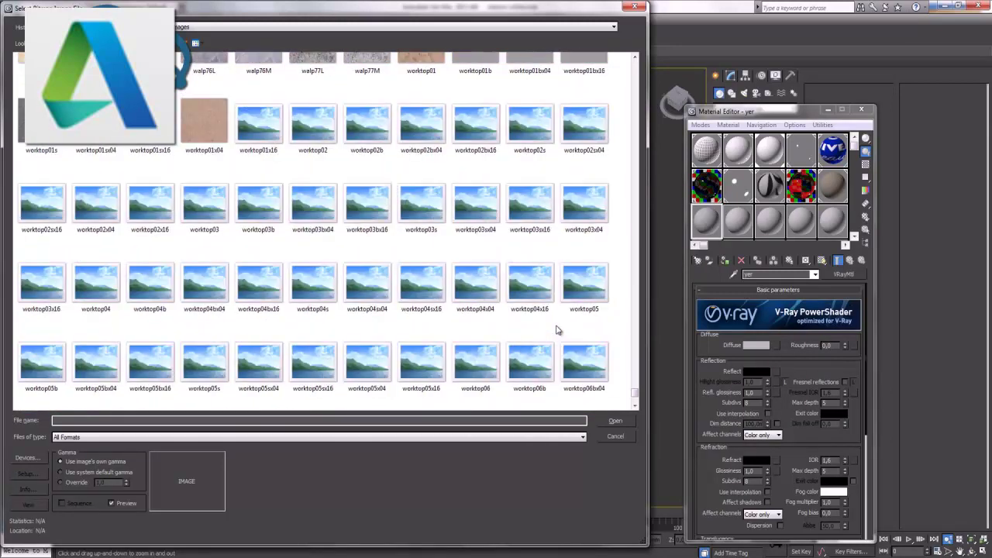
{"action": "scroll", "coordinate": [556, 330], "scroll_direction": "up", "scroll_amount": 6}
{"action": "scroll", "coordinate": [556, 329], "scroll_direction": "up", "scroll_amount": 4}
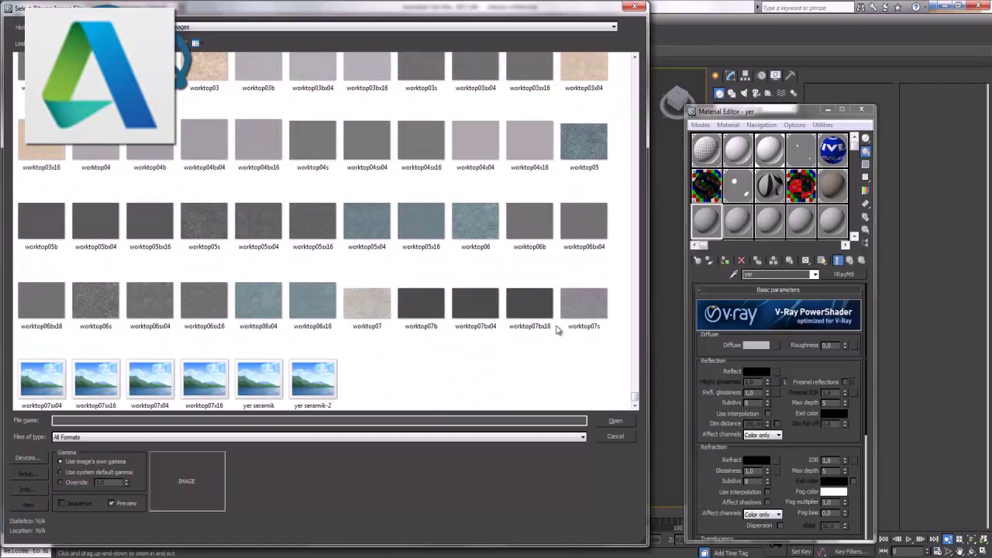
{"action": "scroll", "coordinate": [556, 330], "scroll_direction": "up", "scroll_amount": 5}
{"action": "scroll", "coordinate": [556, 330], "scroll_direction": "up", "scroll_amount": 5}
{"action": "scroll", "coordinate": [556, 330], "scroll_direction": "up", "scroll_amount": 5}
{"action": "scroll", "coordinate": [556, 329], "scroll_direction": "up", "scroll_amount": 5}
{"action": "scroll", "coordinate": [556, 330], "scroll_direction": "up", "scroll_amount": 5}
{"action": "scroll", "coordinate": [556, 329], "scroll_direction": "up", "scroll_amount": 5}
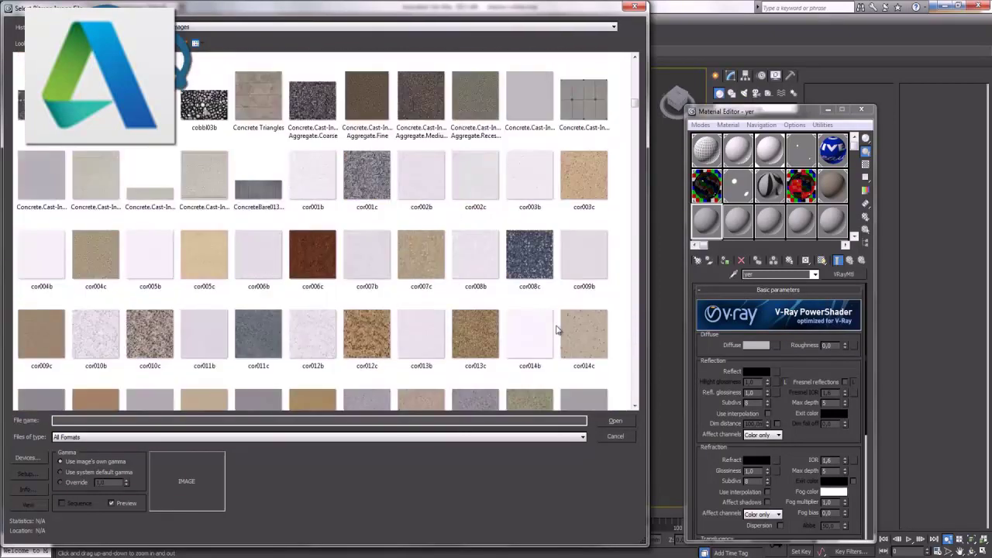
{"action": "scroll", "coordinate": [556, 329], "scroll_direction": "up", "scroll_amount": 5}
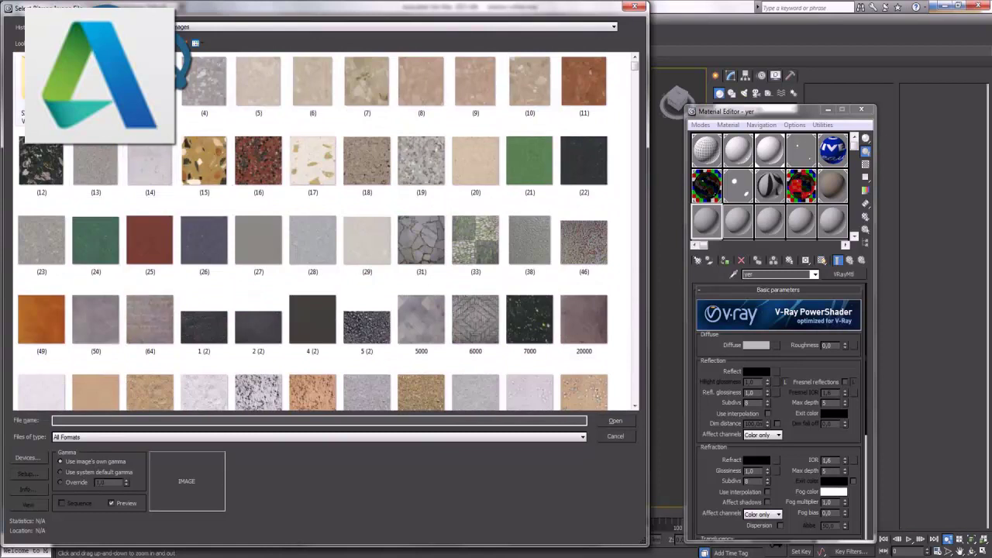
Move up to the Wood folder and load wood-03_d.jpg as the diffuse bitmap
{"action": "key", "text": "BackSpace"}
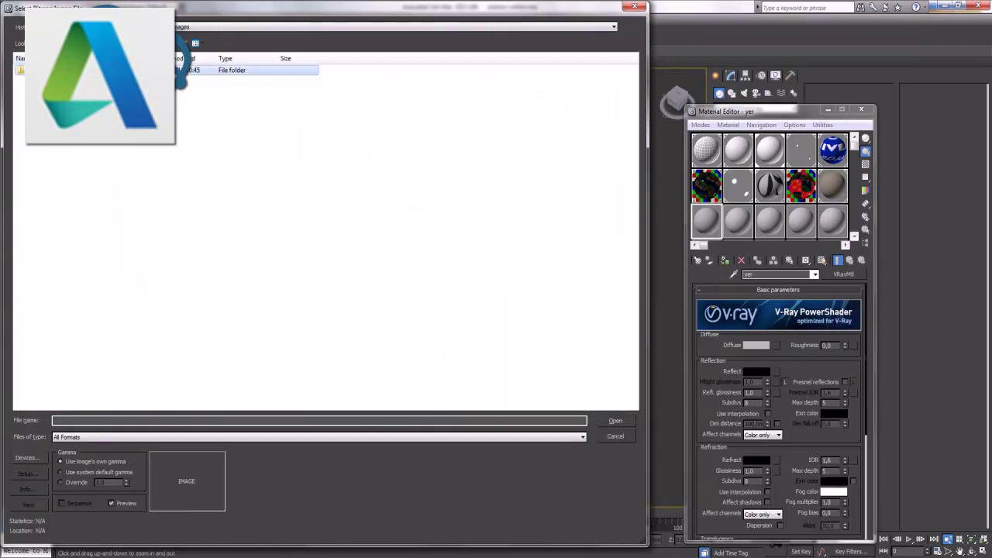
{"action": "key", "text": "Return"}
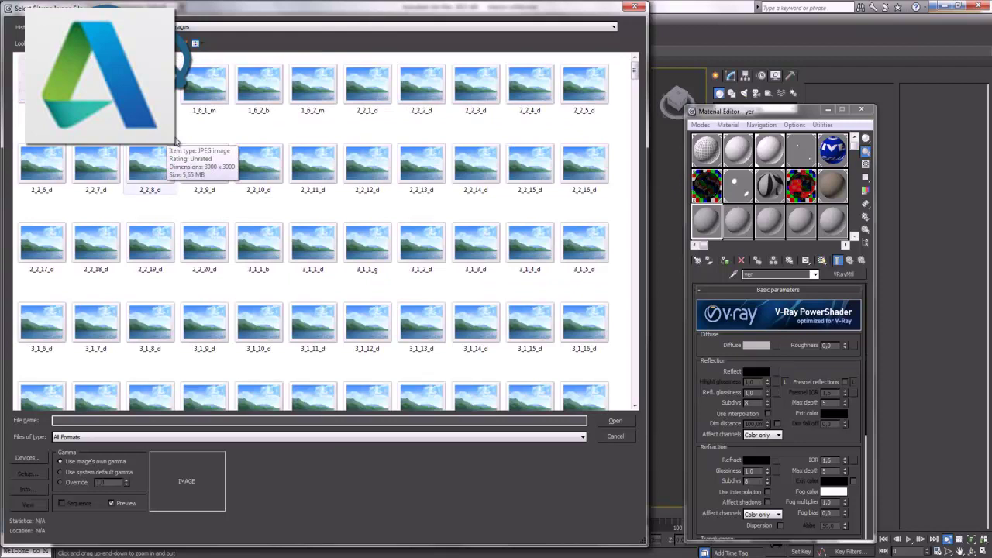
{"action": "key", "text": "BackSpace"}
{"action": "key", "text": "Return"}
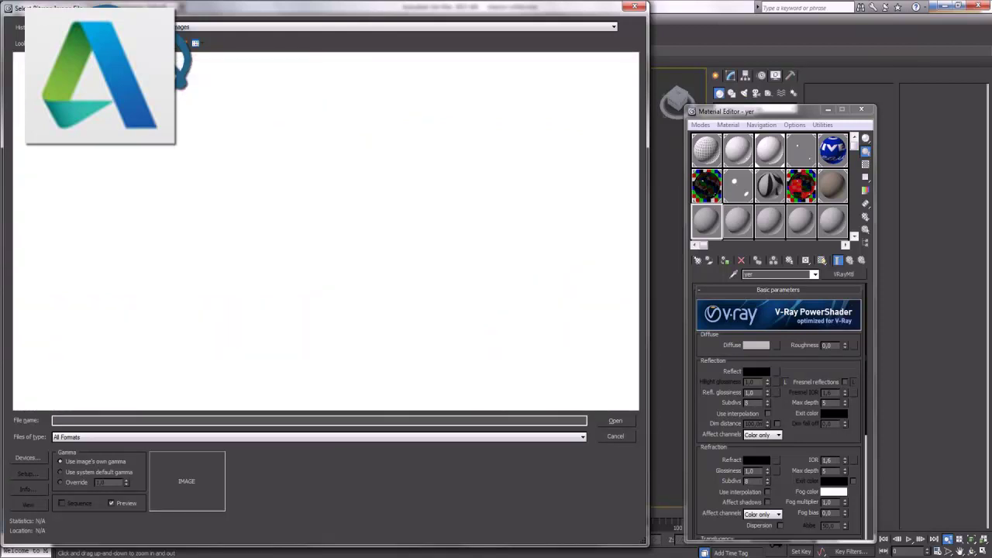
{"action": "key", "text": "BackSpace"}
{"action": "key", "text": "BackSpace"}
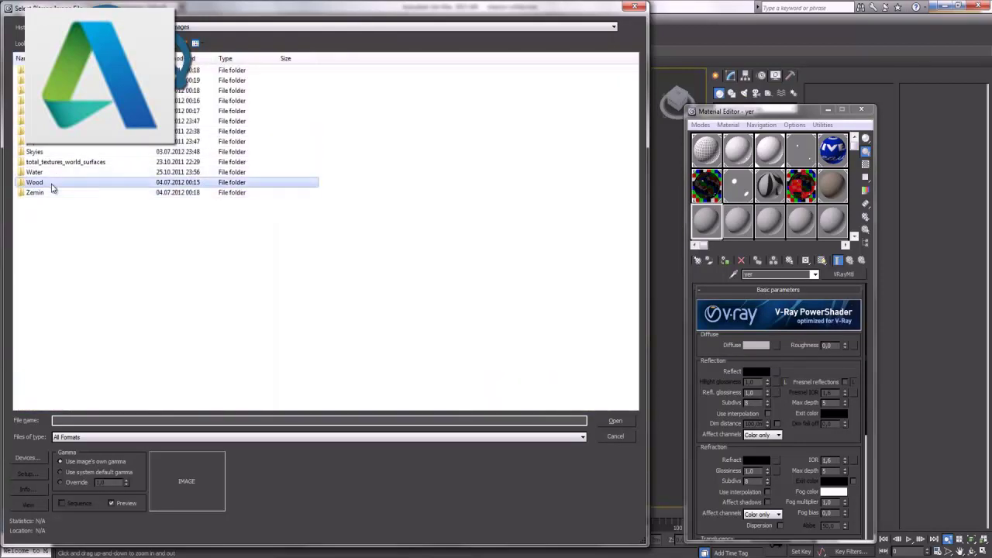
{"action": "double_click", "coordinate": [51, 189]}
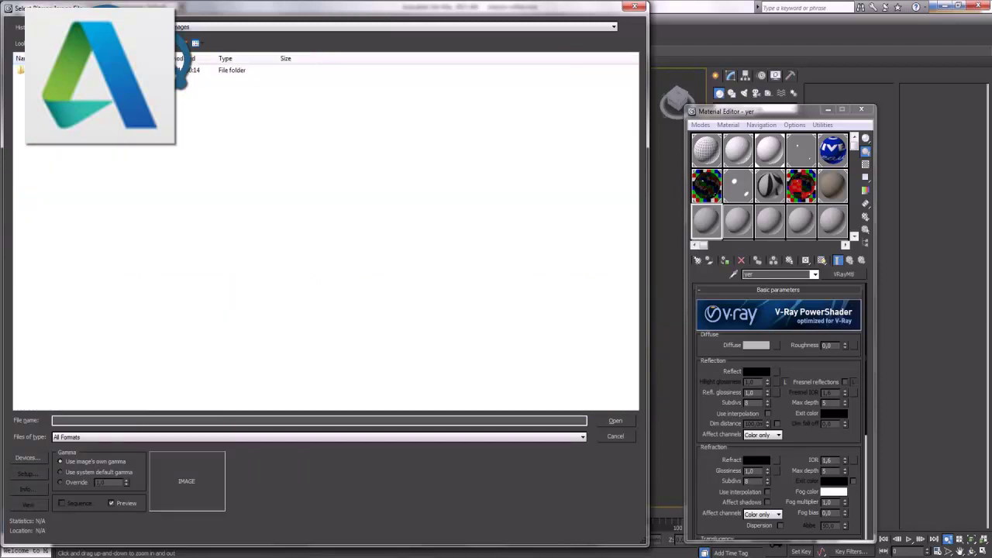
{"action": "key", "text": "Return"}
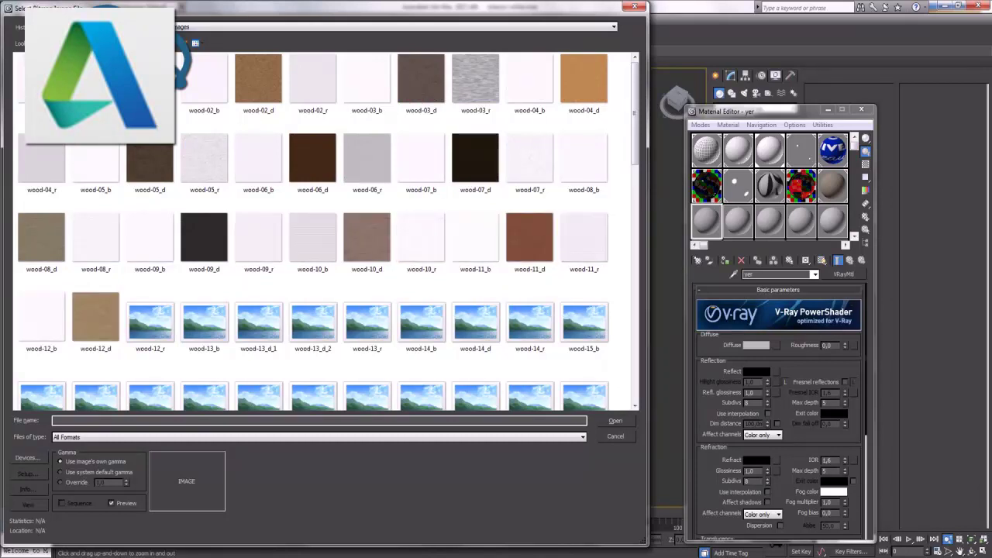
{"action": "double_click", "coordinate": [421, 85]}
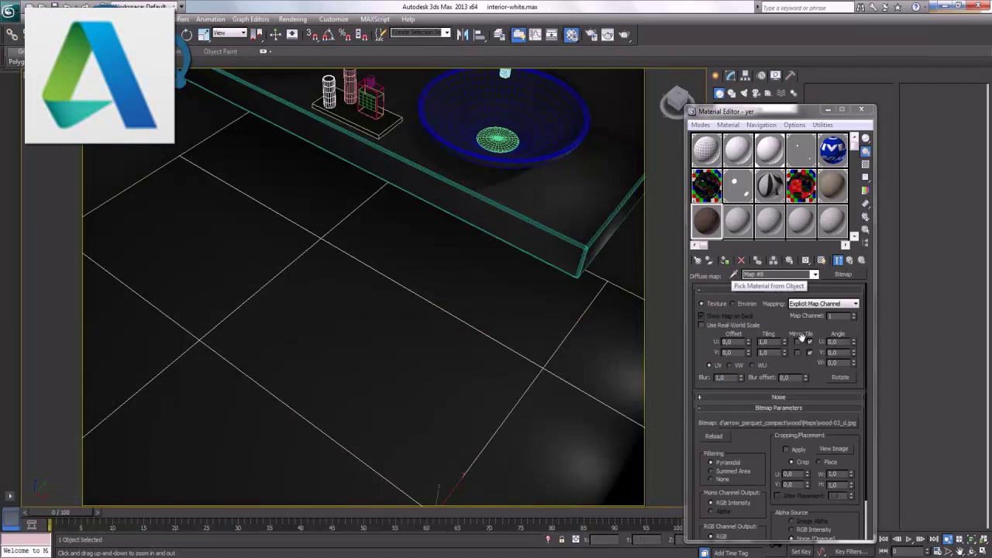
Add wood-03_r.jpg as the yer material's bitmap bump map and show it in the viewport
{"action": "left_click", "coordinate": [851, 261]}
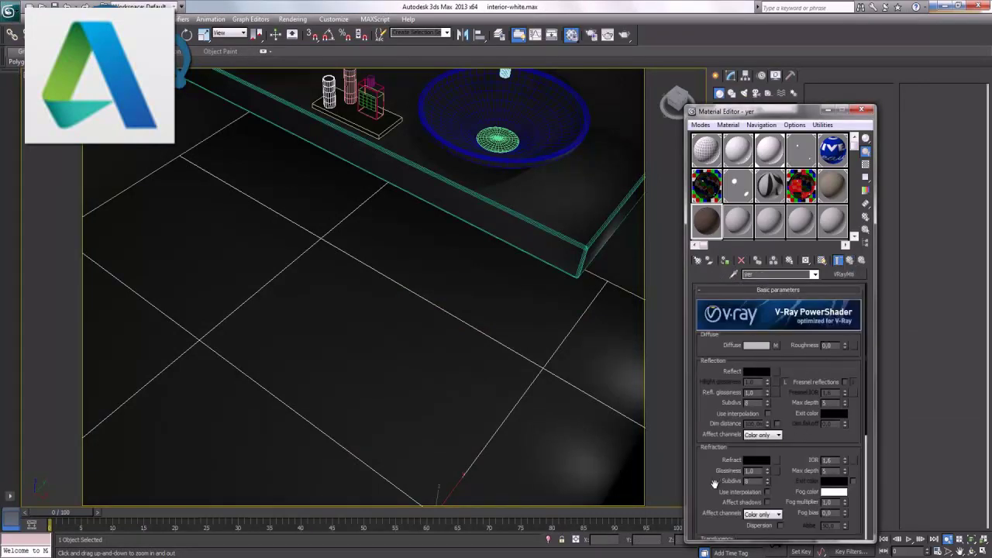
{"action": "left_click_drag", "start_coordinate": [715, 484], "coordinate": [745, 346]}
{"action": "left_click", "coordinate": [784, 502]}
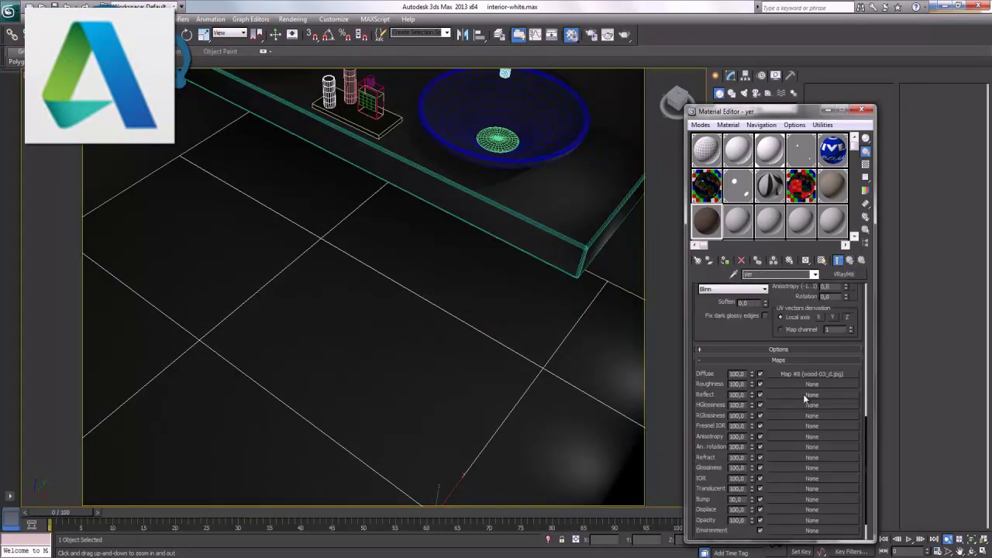
{"action": "left_click", "coordinate": [772, 500]}
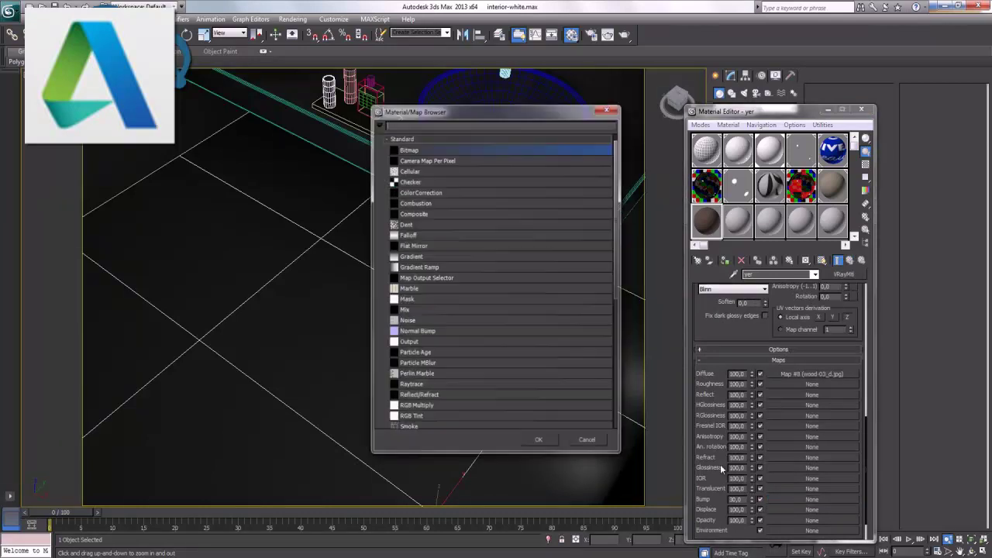
{"action": "double_click", "coordinate": [410, 148]}
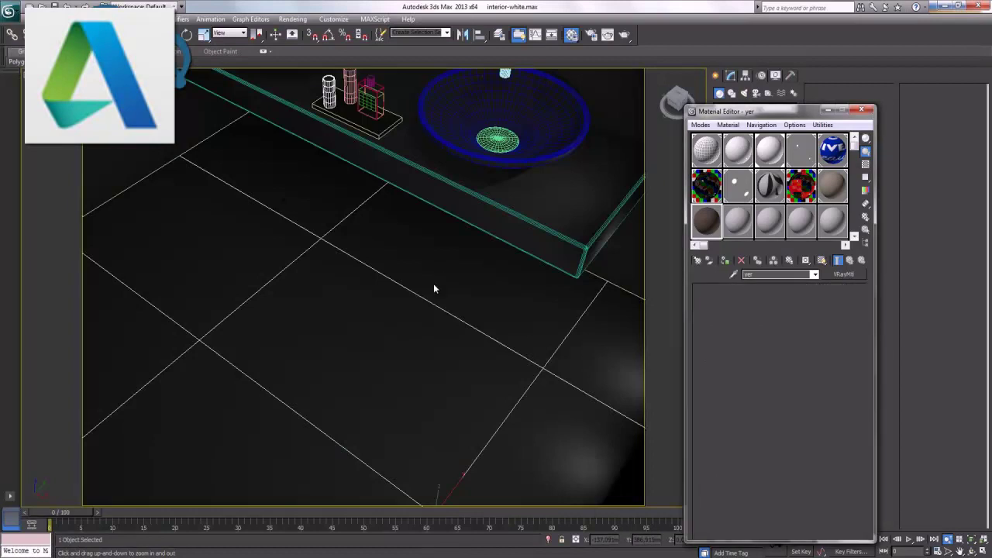
{"action": "left_click", "coordinate": [726, 263]}
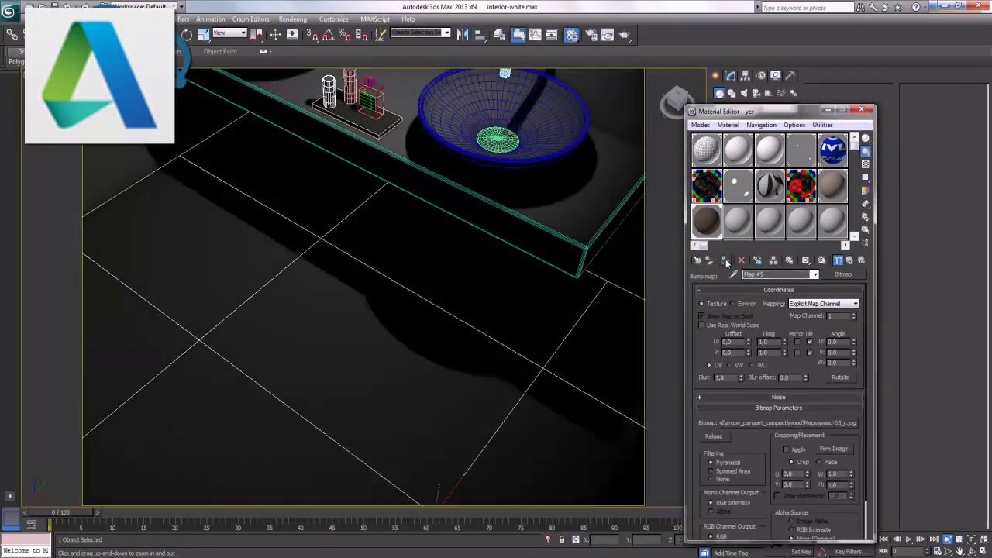
{"action": "left_click", "coordinate": [850, 262]}
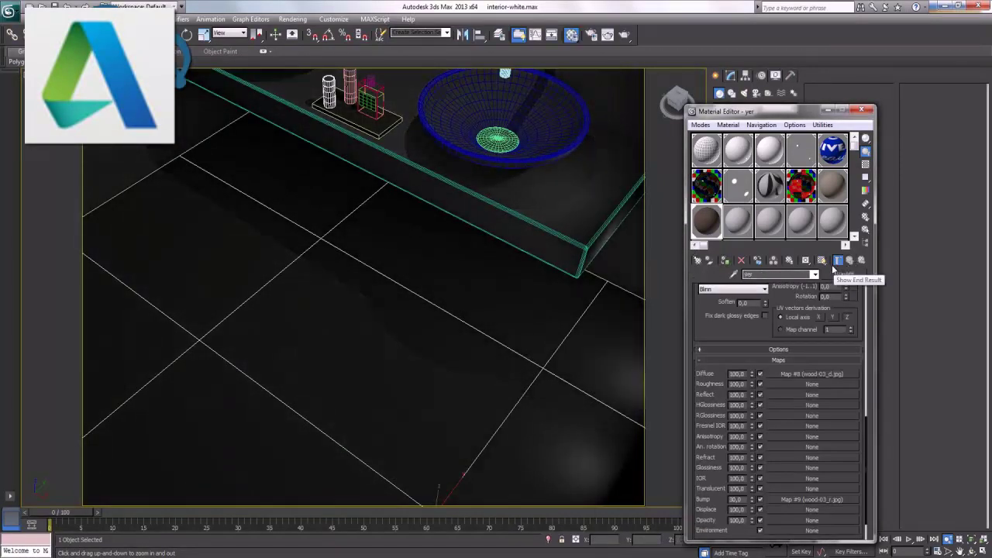
{"action": "left_click", "coordinate": [821, 262]}
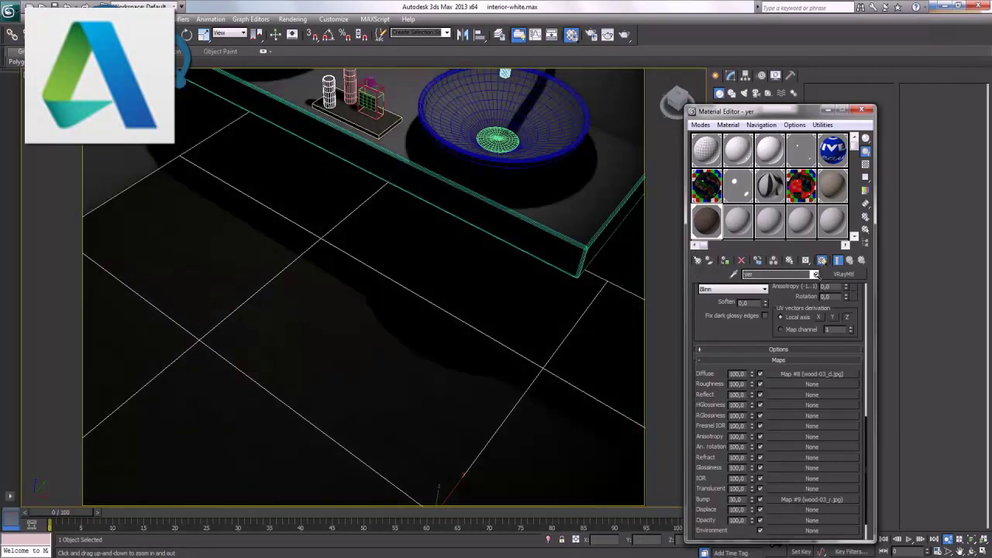
Set the W angle of both the diffuse and bump bitmaps to 90 degrees
{"action": "left_click", "coordinate": [828, 374]}
{"action": "double_click", "coordinate": [842, 361]}
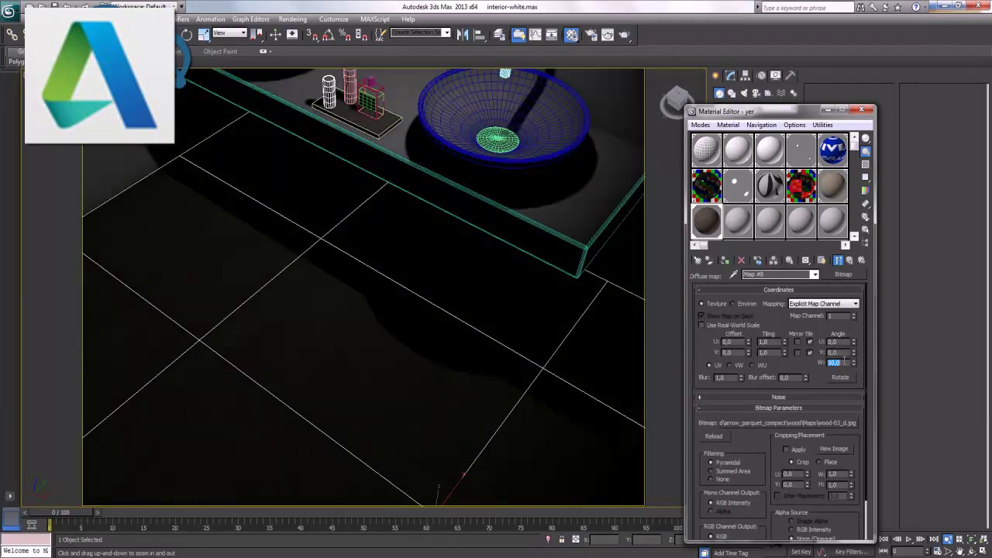
{"action": "left_click", "coordinate": [850, 262]}
{"action": "left_click", "coordinate": [835, 500]}
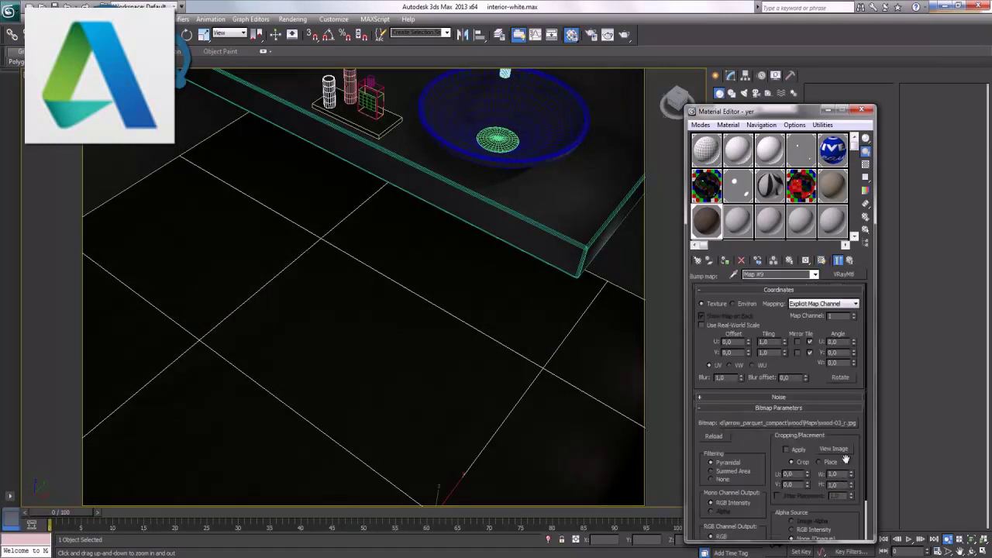
{"action": "double_click", "coordinate": [843, 362]}
{"action": "key", "text": "Return"}
{"action": "left_click", "coordinate": [853, 260]}
{"action": "scroll", "coordinate": [710, 394], "scroll_direction": "up", "scroll_amount": 2}
{"action": "scroll", "coordinate": [711, 418], "scroll_direction": "up", "scroll_amount": 2}
{"action": "scroll", "coordinate": [713, 403], "scroll_direction": "up", "scroll_amount": 2}
{"action": "scroll", "coordinate": [714, 387], "scroll_direction": "up", "scroll_amount": 1}
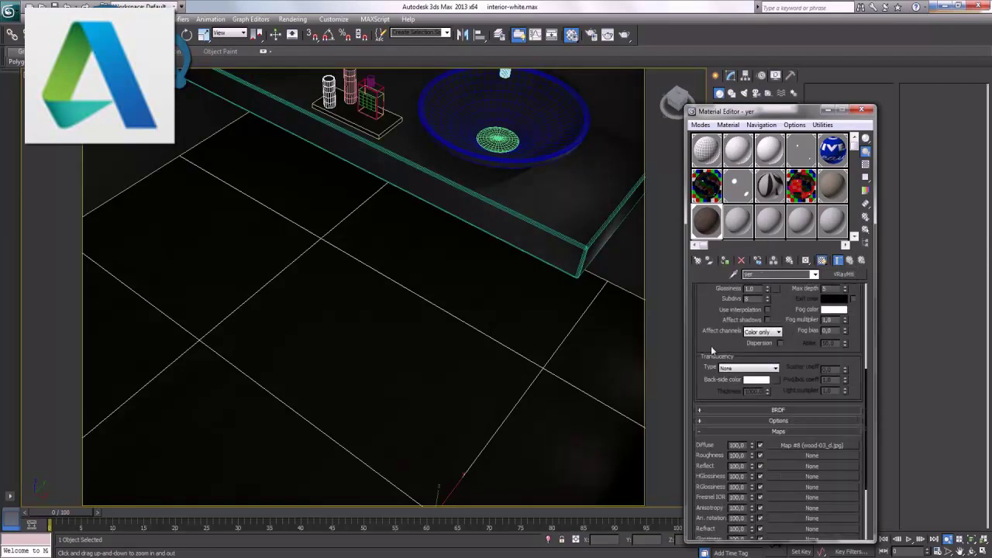
Set the yer material's reflection colour to grey RGB 50
{"action": "scroll", "coordinate": [714, 357], "scroll_direction": "up", "scroll_amount": 3}
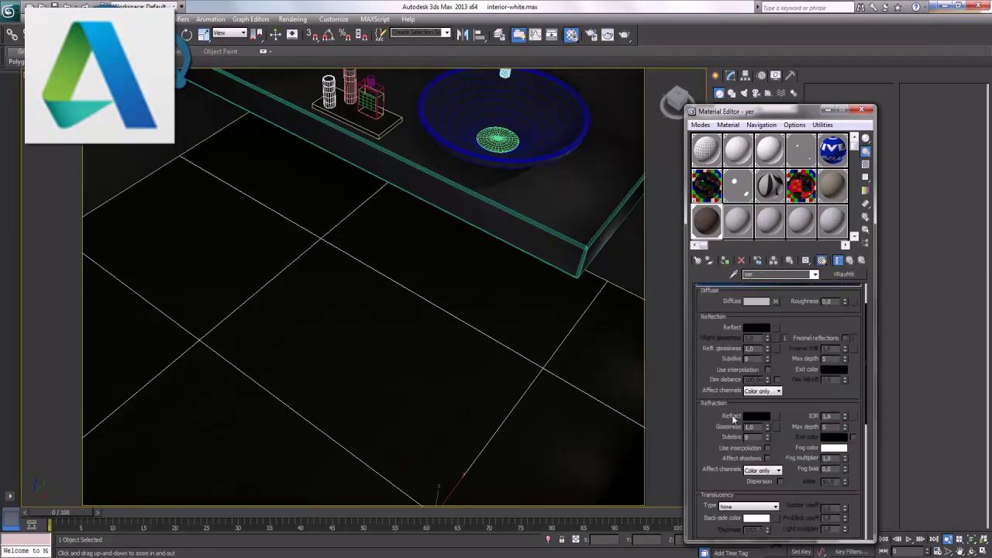
{"action": "left_click", "coordinate": [758, 328]}
{"action": "type", "text": "50"}
{"action": "key", "text": "Tab"}
{"action": "type", "text": "50"}
{"action": "key", "text": "Tab"}
{"action": "type", "text": "50"}
{"action": "key", "text": "Return"}
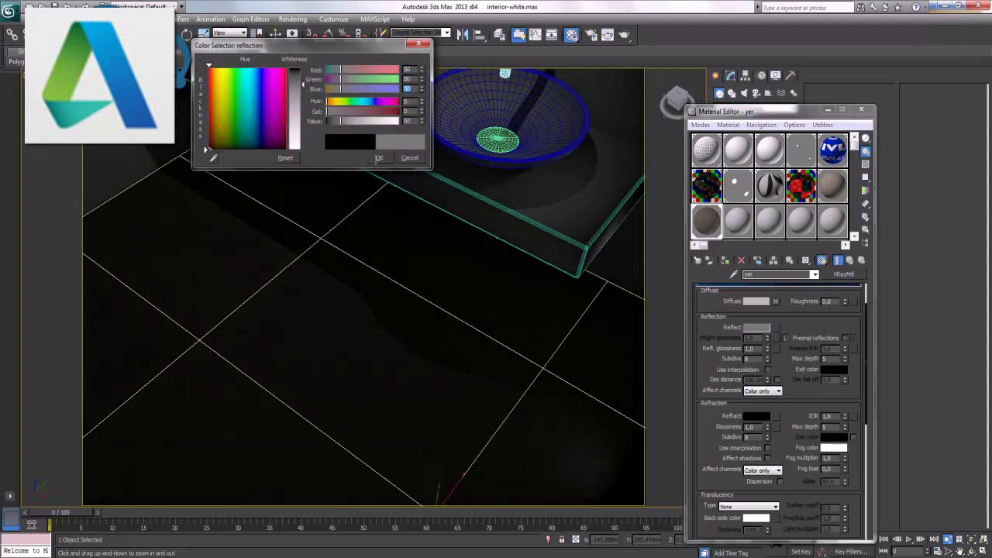
{"action": "key", "text": "Return"}
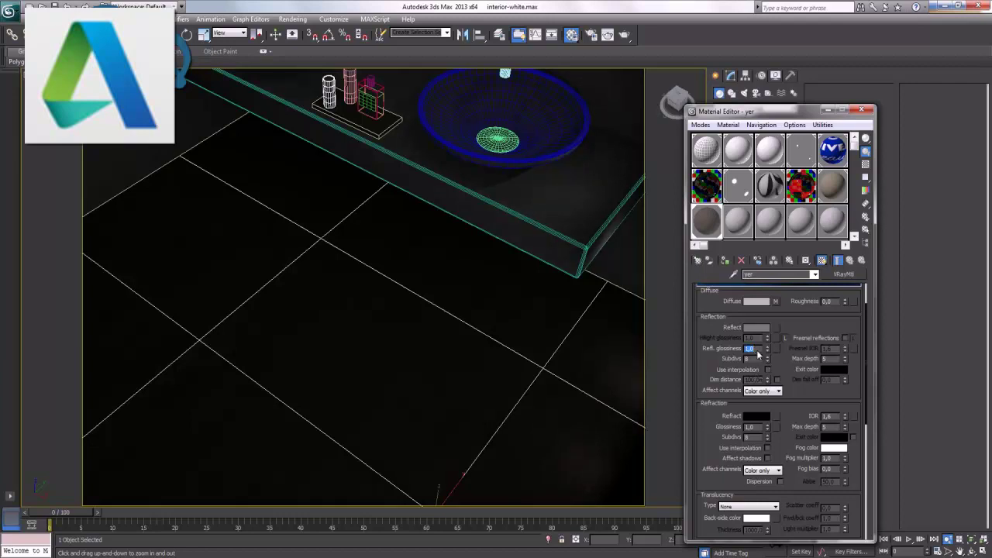
Set reflection glossiness to 0.8 and render the perspective view
{"action": "type", "text": "0,8"}
{"action": "key", "text": "Return"}
{"action": "key", "text": "shift+q"}
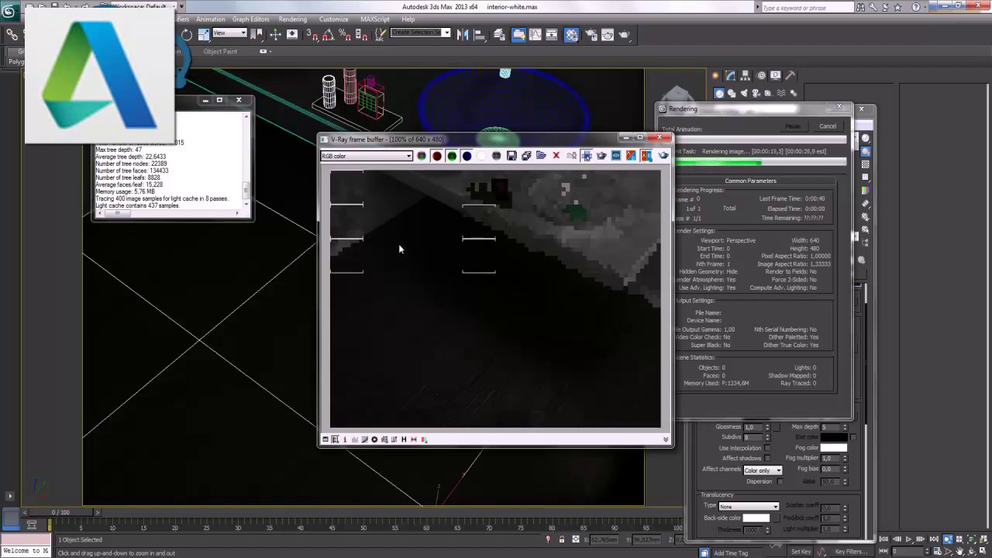
Stop the render, lower the Bump amount to 5 in the Maps rollout, and re-render
{"action": "left_click", "coordinate": [842, 126]}
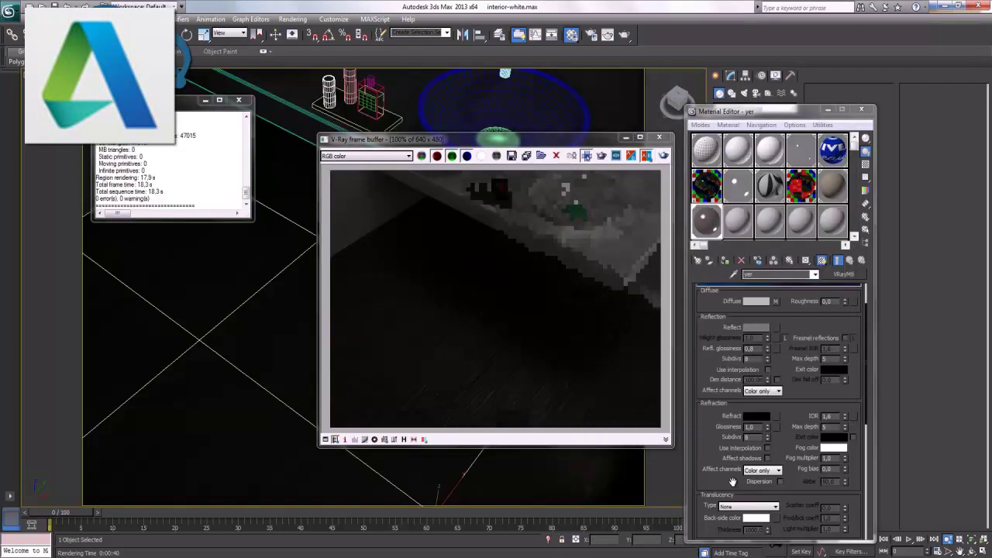
{"action": "scroll", "coordinate": [775, 435], "scroll_direction": "down", "scroll_amount": 3}
{"action": "scroll", "coordinate": [816, 450], "scroll_direction": "down", "scroll_amount": 3}
{"action": "scroll", "coordinate": [816, 449], "scroll_direction": "down", "scroll_amount": 3}
{"action": "scroll", "coordinate": [775, 459], "scroll_direction": "down", "scroll_amount": 1}
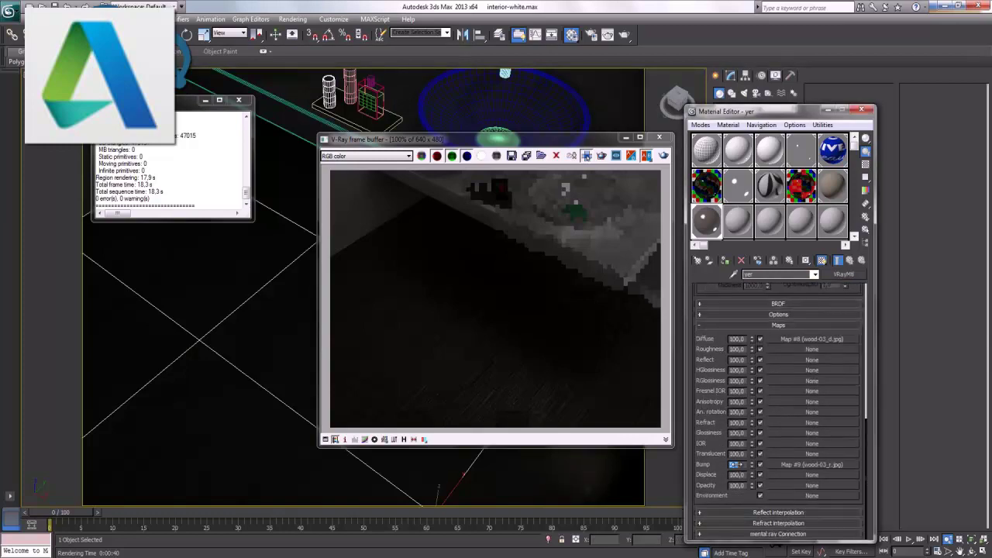
{"action": "type", "text": "5"}
{"action": "left_click", "coordinate": [665, 156]}
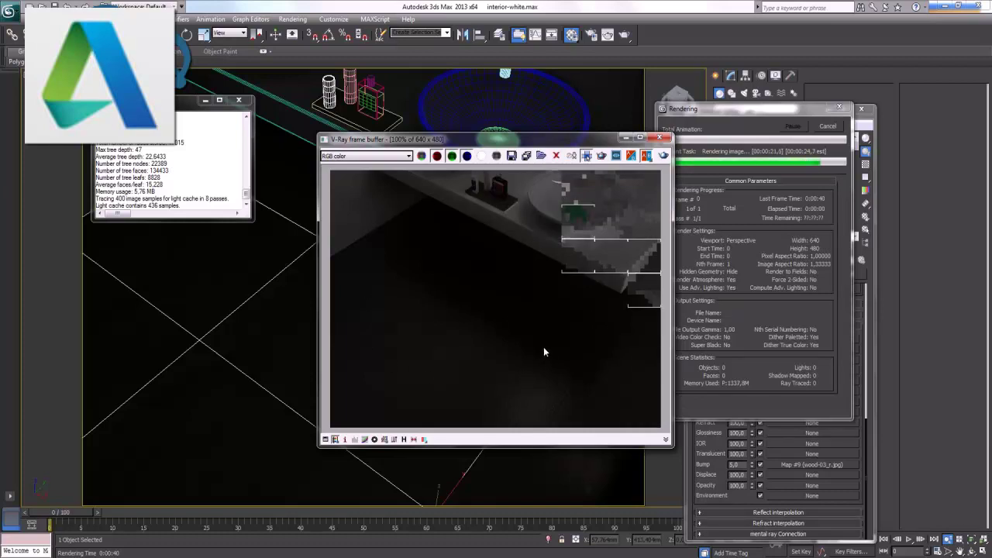
{"action": "left_click", "coordinate": [841, 127]}
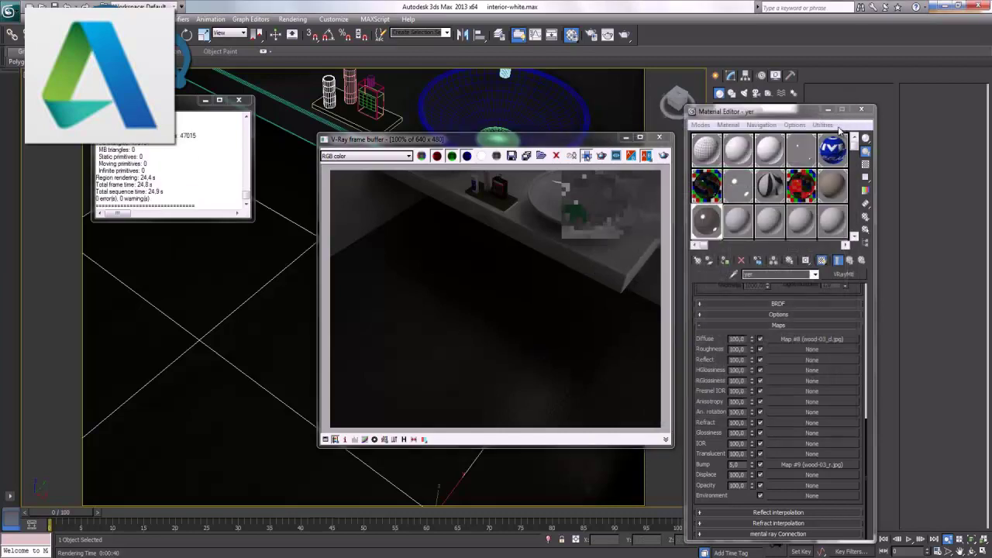
Enable the V-Ray GI environment override with multiplier 5.0 in Render Setup and re-render
{"action": "left_click", "coordinate": [295, 19]}
{"action": "left_click", "coordinate": [310, 43]}
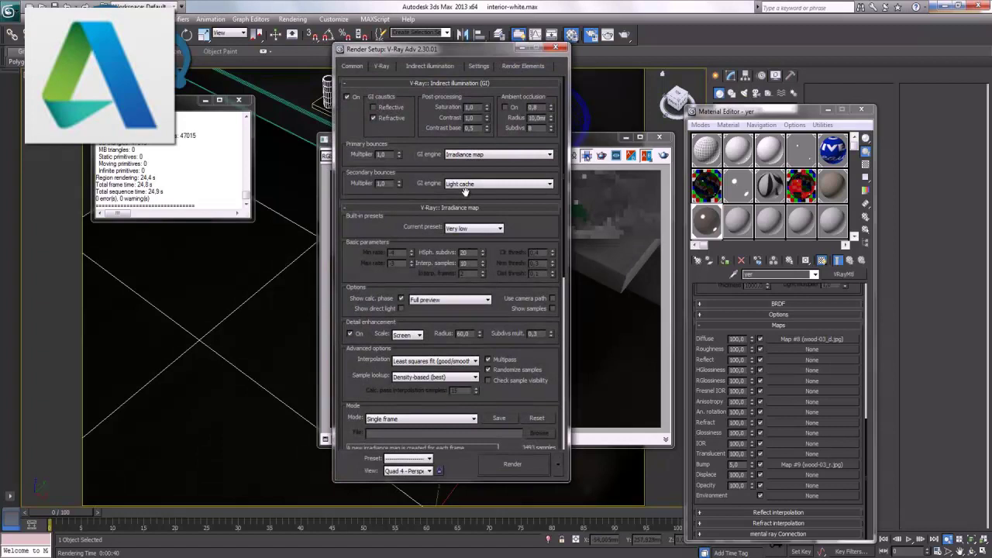
{"action": "left_click", "coordinate": [383, 68]}
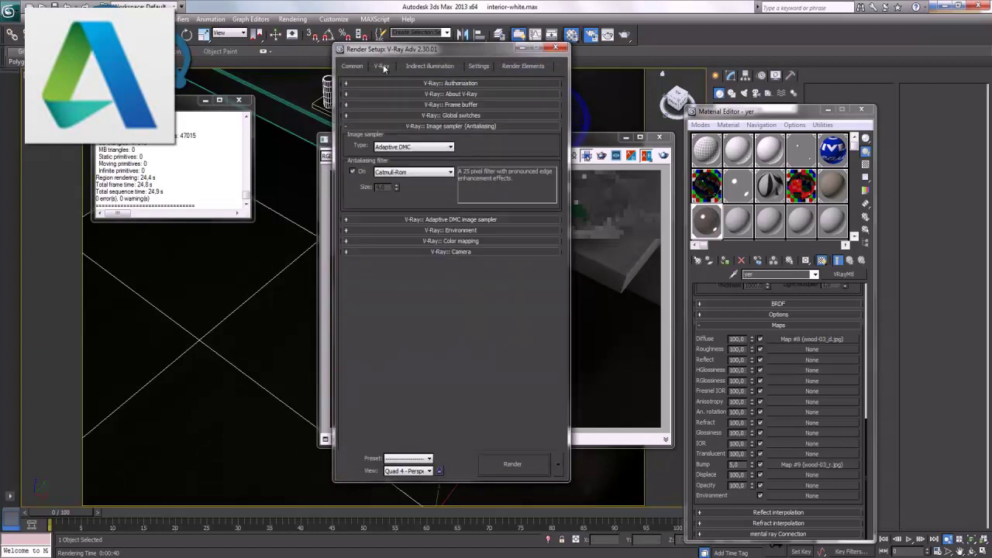
{"action": "left_click", "coordinate": [457, 231]}
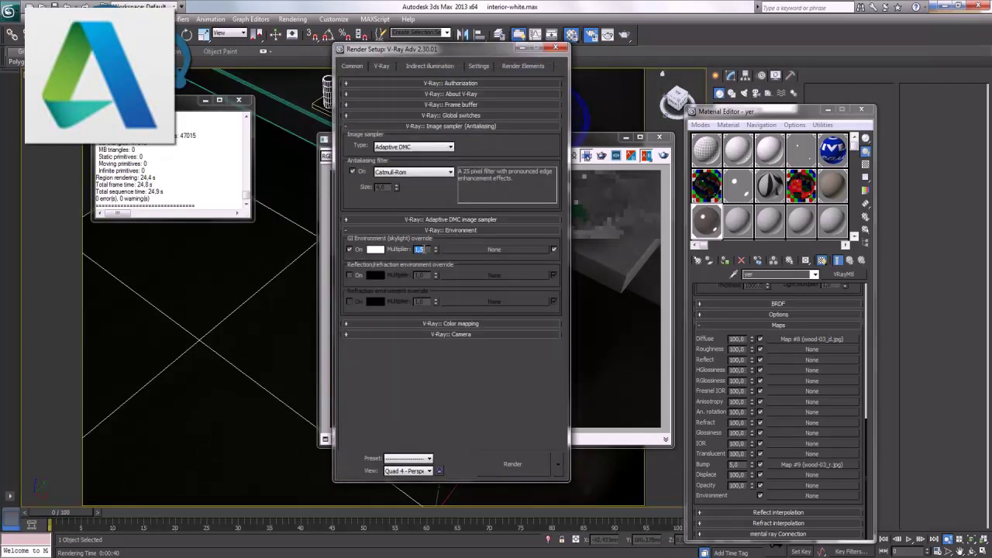
{"action": "left_click", "coordinate": [512, 463]}
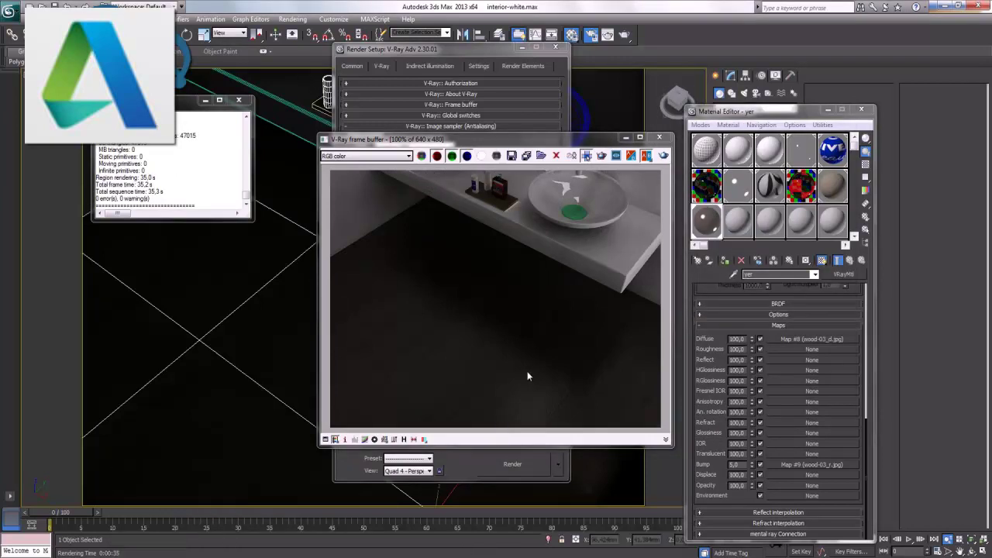
{"action": "left_click", "coordinate": [659, 137]}
Close Render Setup and maximize the Front viewport, framed on the vanity wall
{"action": "left_click", "coordinate": [555, 47]}
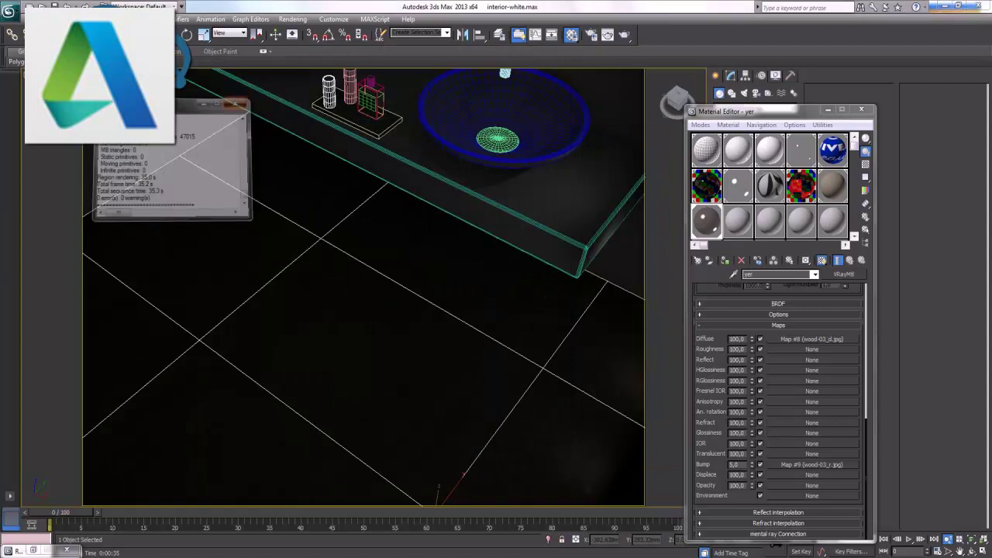
{"action": "key", "text": "alt+w"}
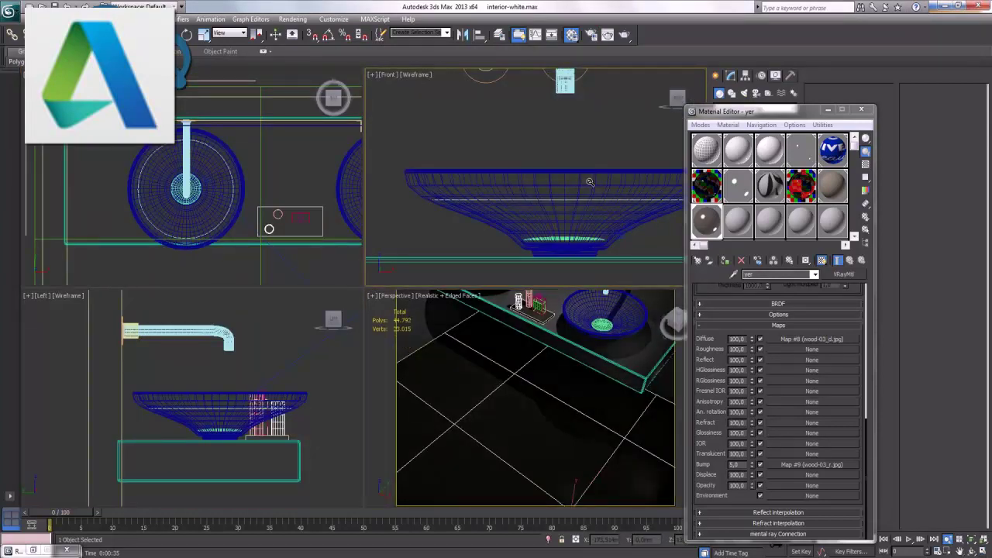
{"action": "key", "text": "alt+w"}
{"action": "scroll", "coordinate": [361, 323], "scroll_direction": "down", "scroll_amount": 5}
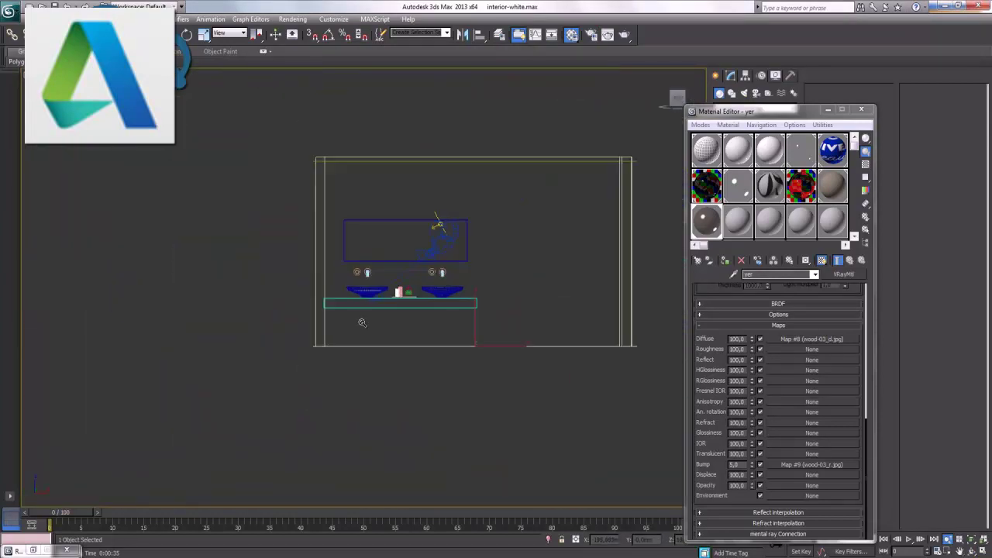
{"action": "mouse_move", "coordinate": [436, 224]}
{"action": "middle_mouse_down"}
{"action": "mouse_move", "coordinate": [316, 295]}
{"action": "mouse_move", "coordinate": [262, 227]}
{"action": "middle_mouse_up"}
{"action": "scroll", "coordinate": [179, 116], "scroll_direction": "up", "scroll_amount": 2}
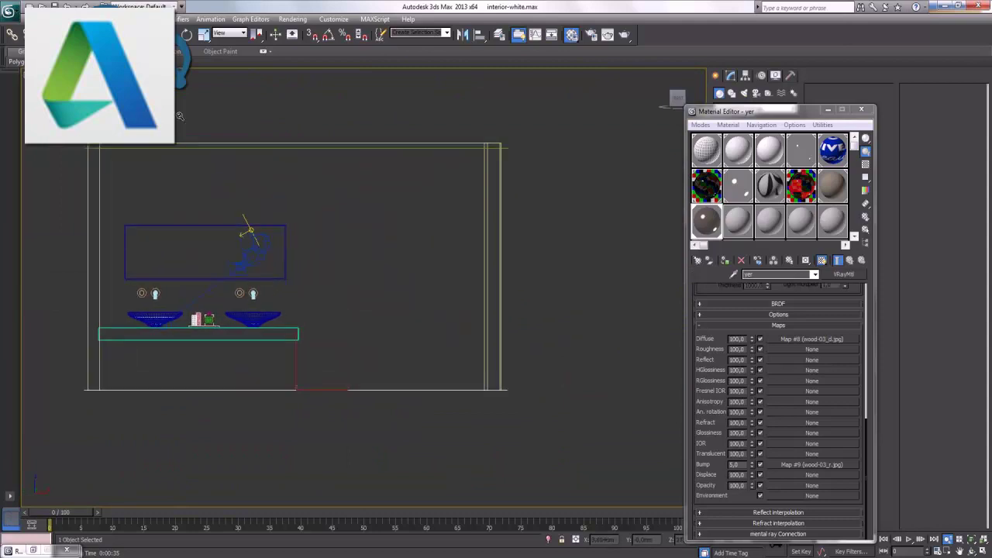
Move VRayLight001 to the right, away from above the mirror, and minimize the Material Editor
{"action": "key", "text": "w"}
{"action": "left_click", "coordinate": [248, 231]}
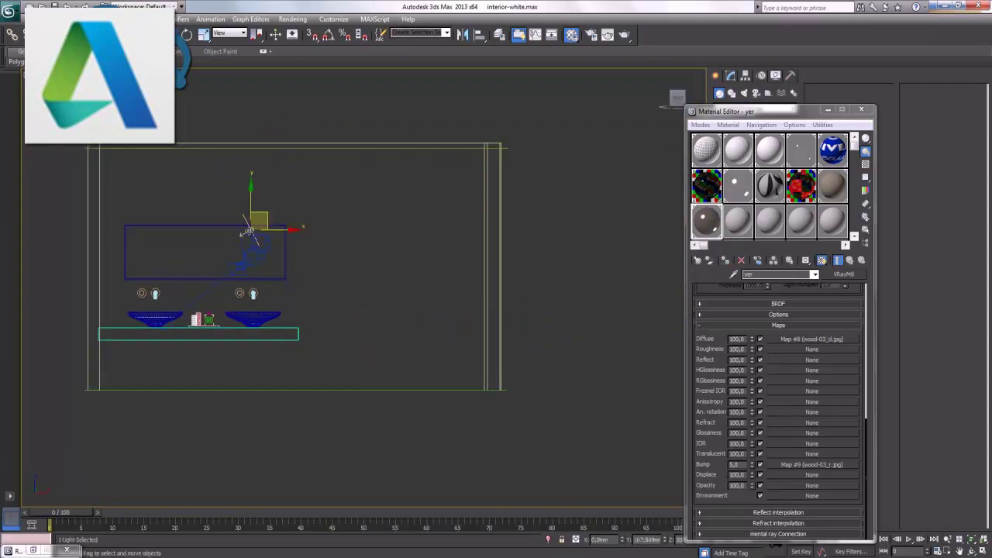
{"action": "left_click_drag", "start_coordinate": [283, 231], "coordinate": [372, 238]}
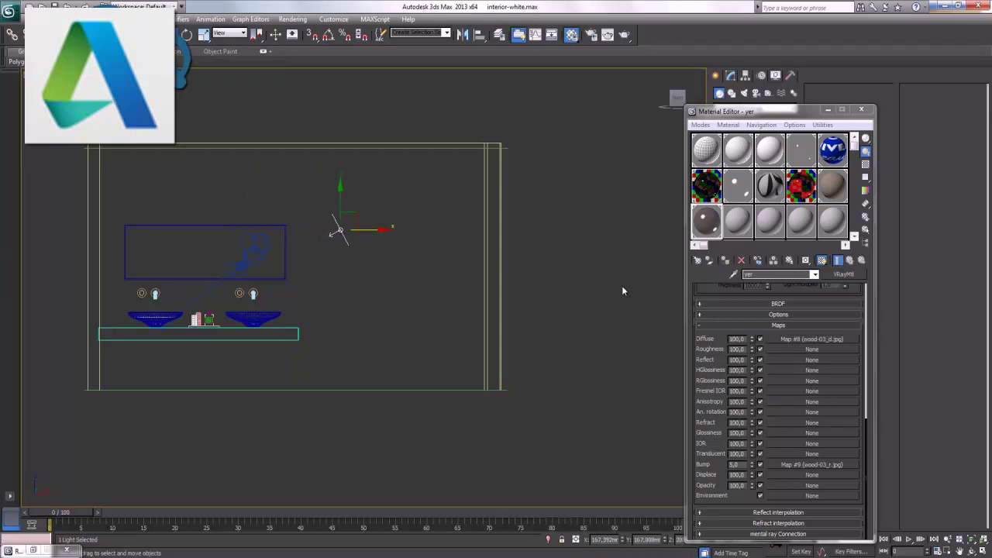
{"action": "left_click", "coordinate": [828, 110]}
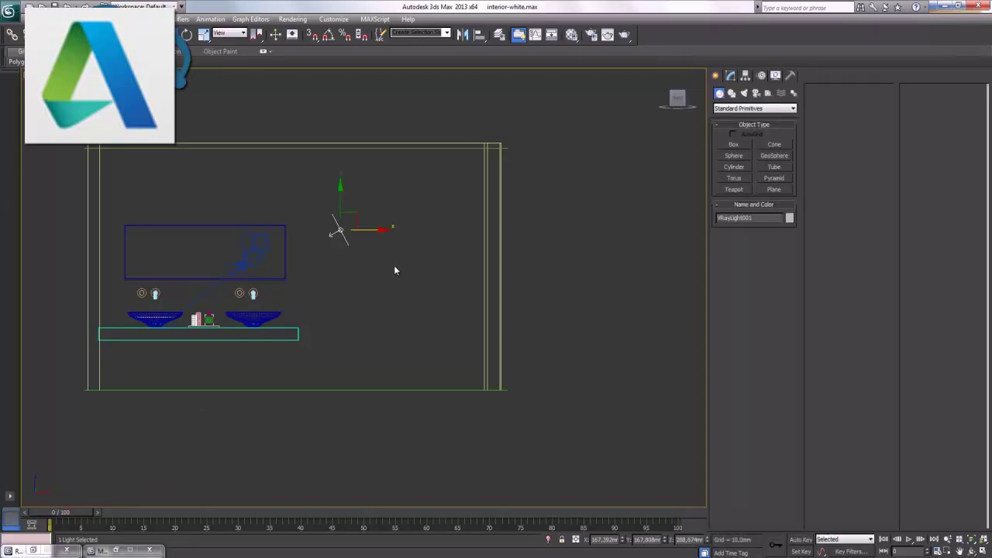
Restore the four-view layout and set the Perspective viewport to look through Camera001
{"action": "key", "text": "alt+w"}
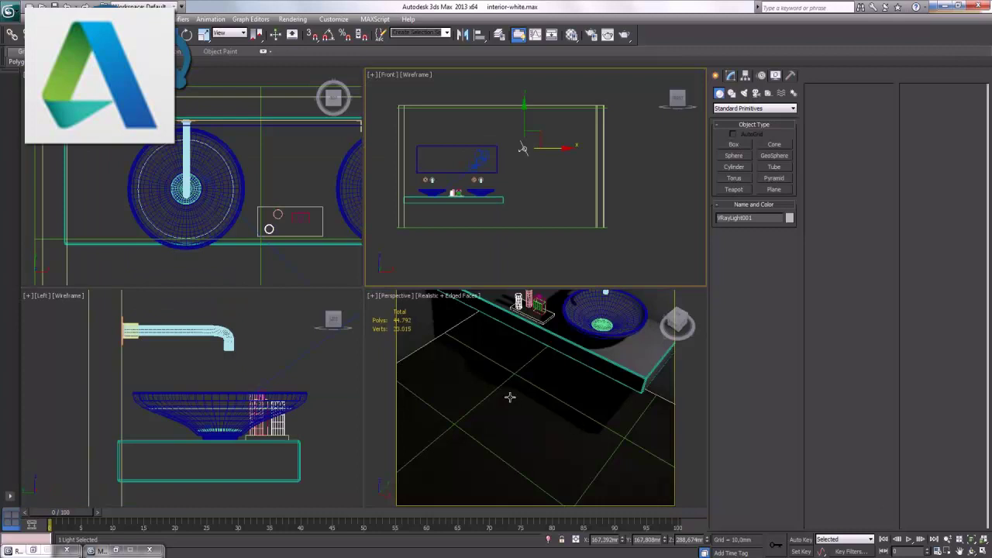
{"action": "middle_click", "coordinate": [567, 356]}
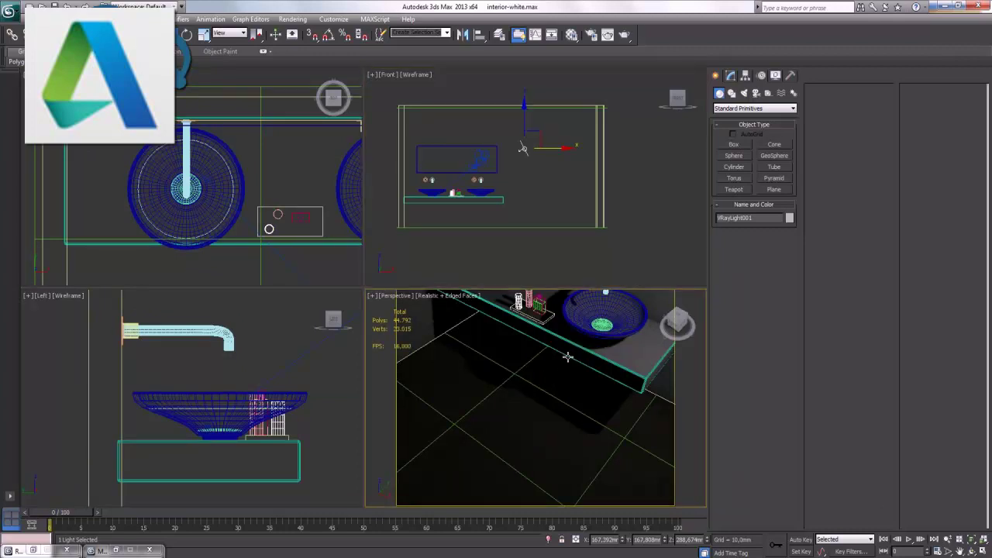
{"action": "key", "text": "c"}
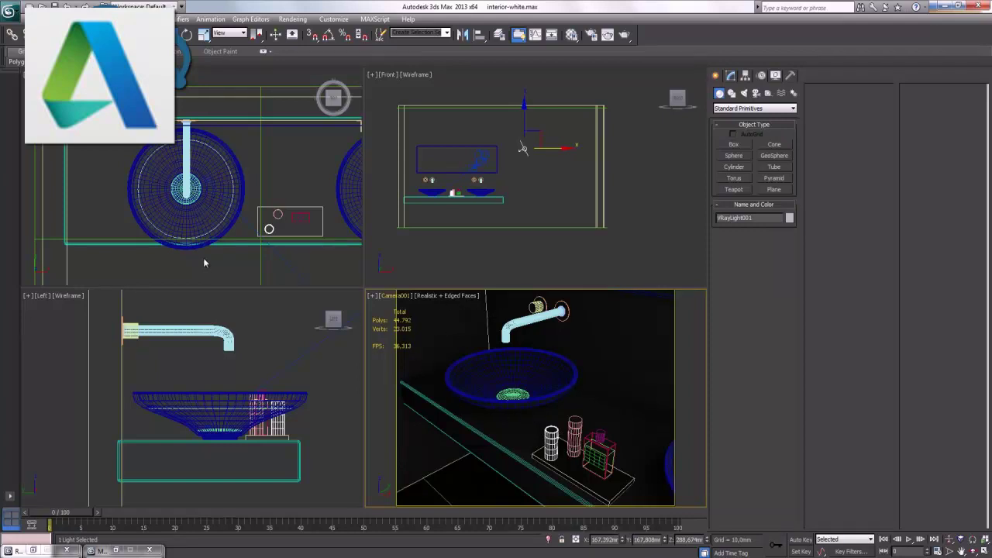
Activate the Left viewport and maximize it
{"action": "right_click", "coordinate": [280, 357]}
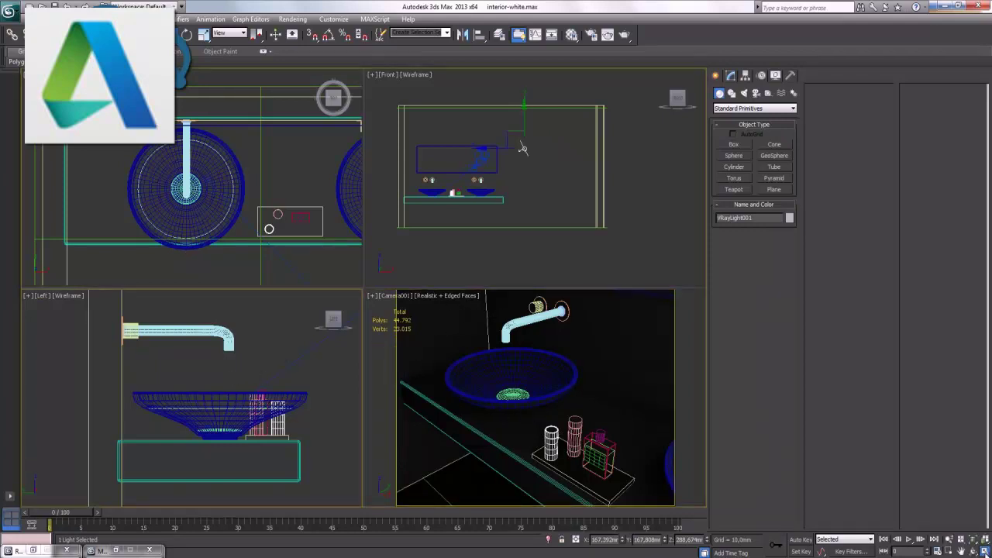
{"action": "key", "text": "alt+w"}
{"action": "scroll", "coordinate": [636, 367], "scroll_direction": "down", "scroll_amount": 3}
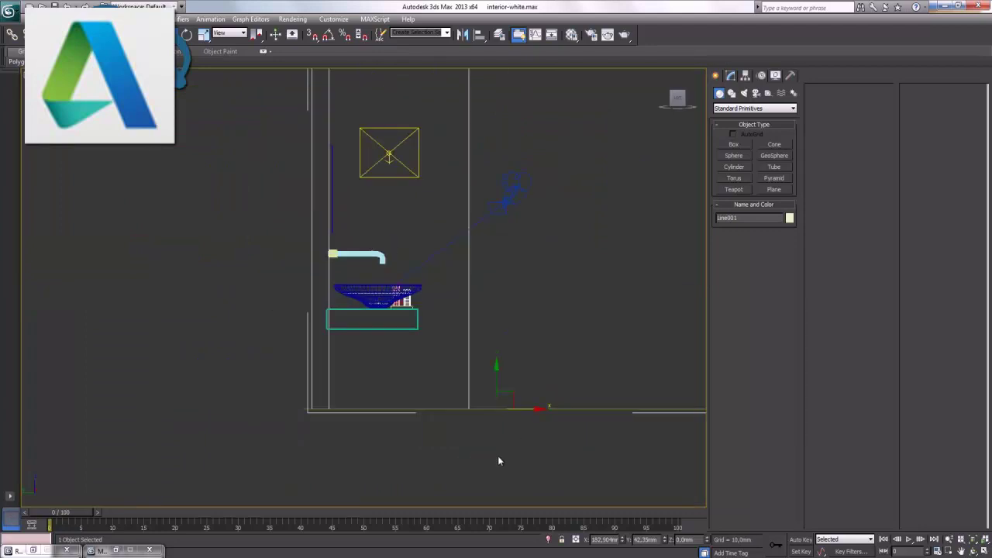
In the Left view, draw a tall thin box beside the sink
{"action": "left_click", "coordinate": [498, 461]}
{"action": "scroll", "coordinate": [498, 375], "scroll_direction": "down", "scroll_amount": 2}
{"action": "scroll", "coordinate": [512, 360], "scroll_direction": "up", "scroll_amount": 2}
{"action": "scroll", "coordinate": [512, 360], "scroll_direction": "up", "scroll_amount": 2}
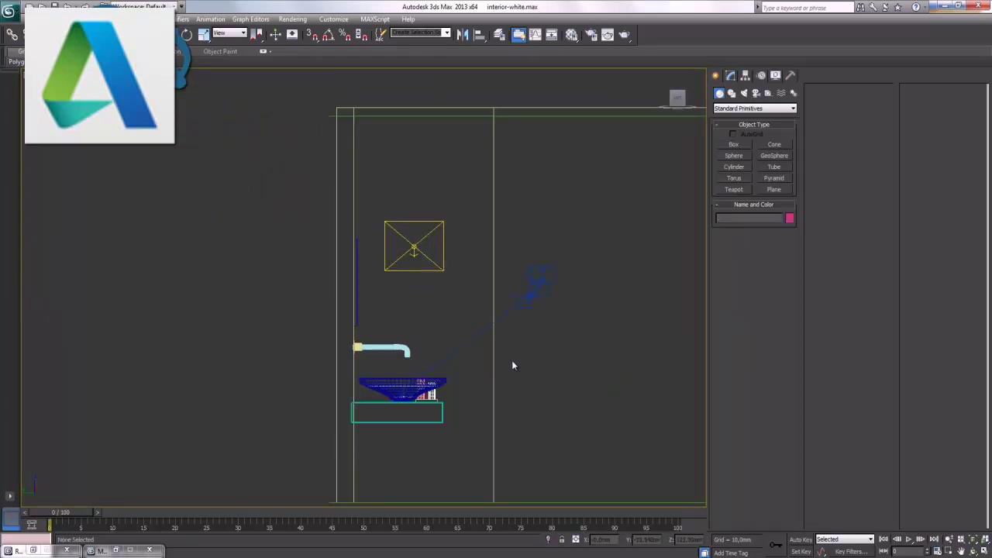
{"action": "left_click", "coordinate": [734, 145]}
{"action": "mouse_move", "coordinate": [369, 404]}
{"action": "left_mouse_down"}
{"action": "mouse_move", "coordinate": [419, 344]}
{"action": "mouse_move", "coordinate": [420, 264]}
{"action": "mouse_move", "coordinate": [425, 274]}
{"action": "left_mouse_up"}
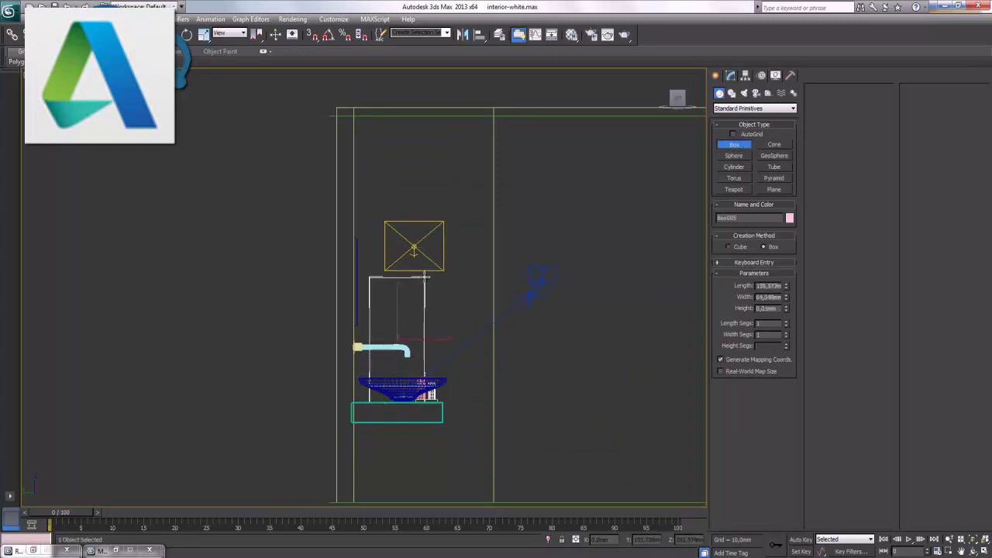
{"action": "left_click", "coordinate": [425, 271]}
{"action": "right_click", "coordinate": [426, 272]}
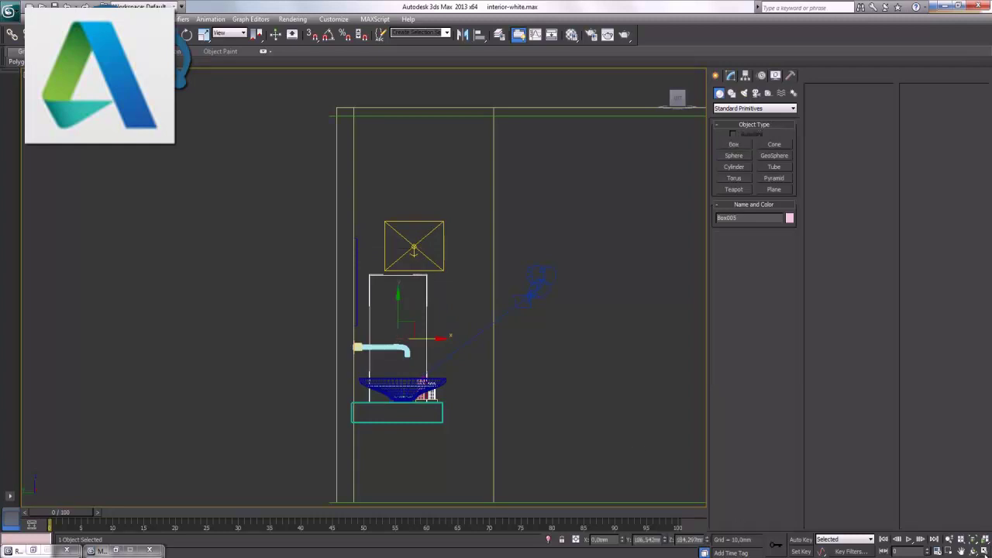
In the maximized Top view, position the thin box just left of the left sink
{"action": "key", "text": "alt+w"}
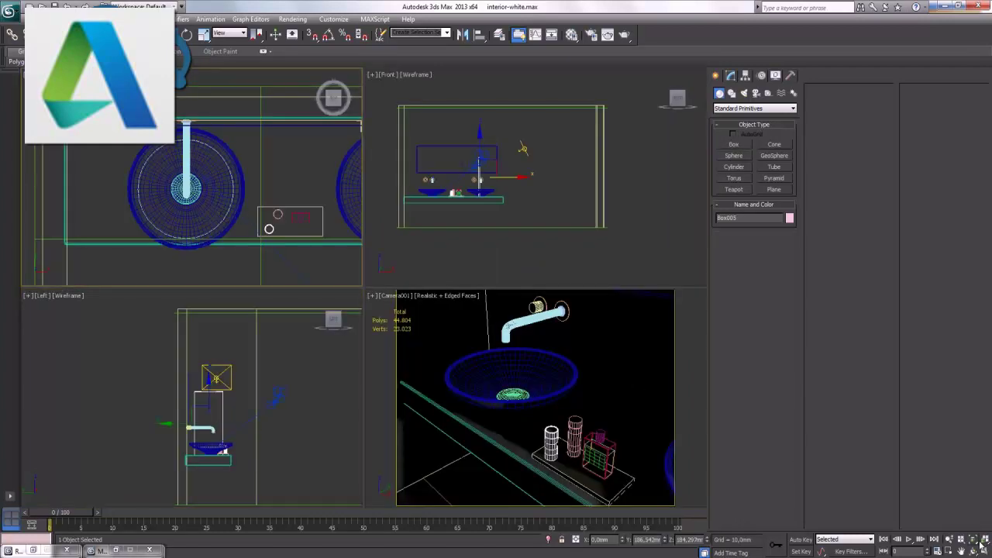
{"action": "left_click", "coordinate": [984, 547]}
{"action": "scroll", "coordinate": [449, 313], "scroll_direction": "down", "scroll_amount": 2}
{"action": "scroll", "coordinate": [353, 310], "scroll_direction": "down", "scroll_amount": 3}
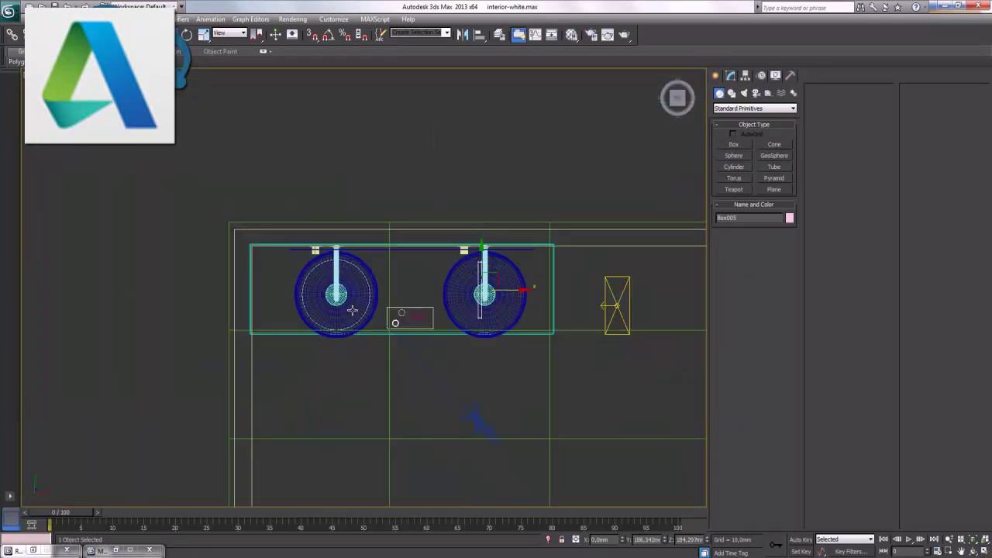
{"action": "left_click_drag", "start_coordinate": [514, 291], "coordinate": [275, 312]}
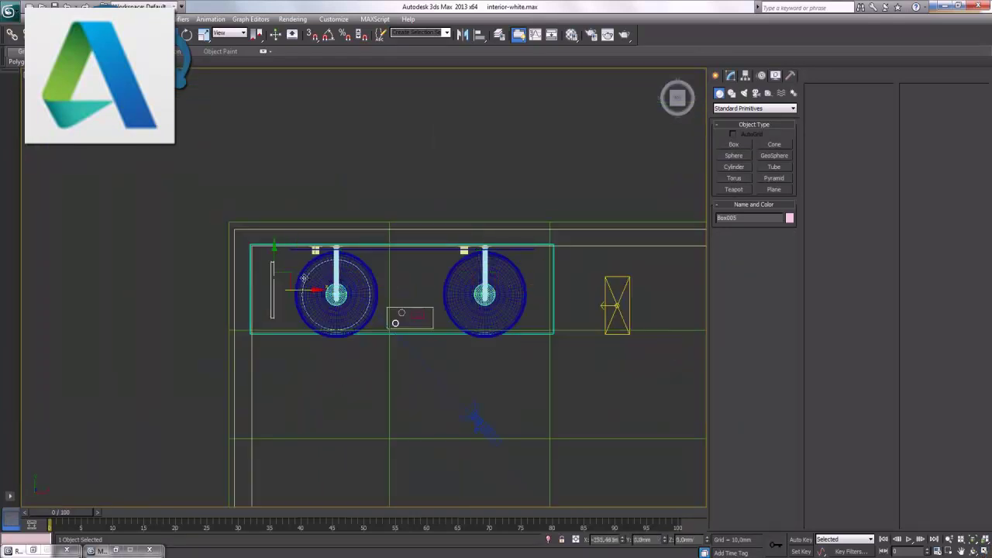
{"action": "scroll", "coordinate": [275, 312], "scroll_direction": "up", "scroll_amount": 5}
{"action": "middle_click_drag", "start_coordinate": [179, 282], "coordinate": [549, 283]}
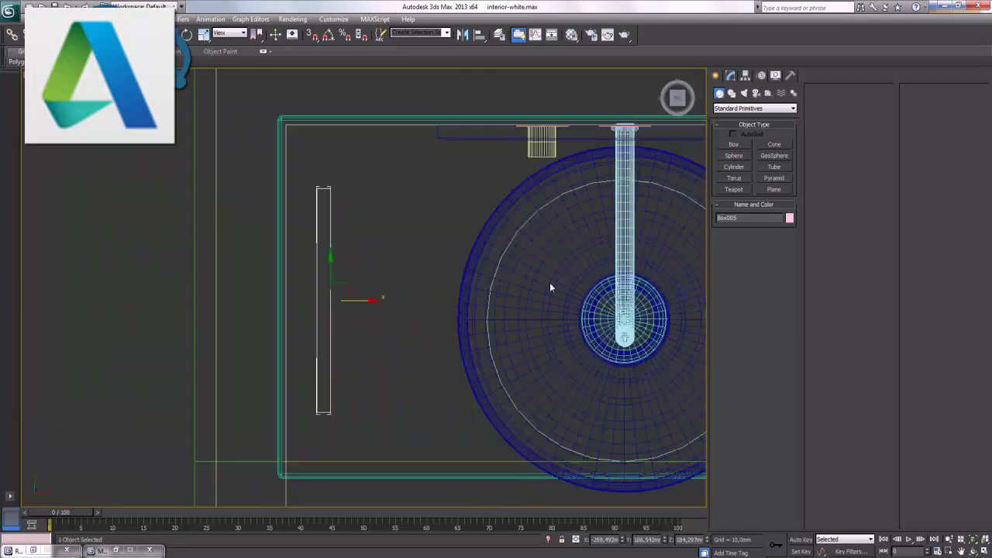
{"action": "scroll", "coordinate": [452, 325], "scroll_direction": "up", "scroll_amount": 2}
{"action": "left_click_drag", "start_coordinate": [386, 308], "coordinate": [347, 309]}
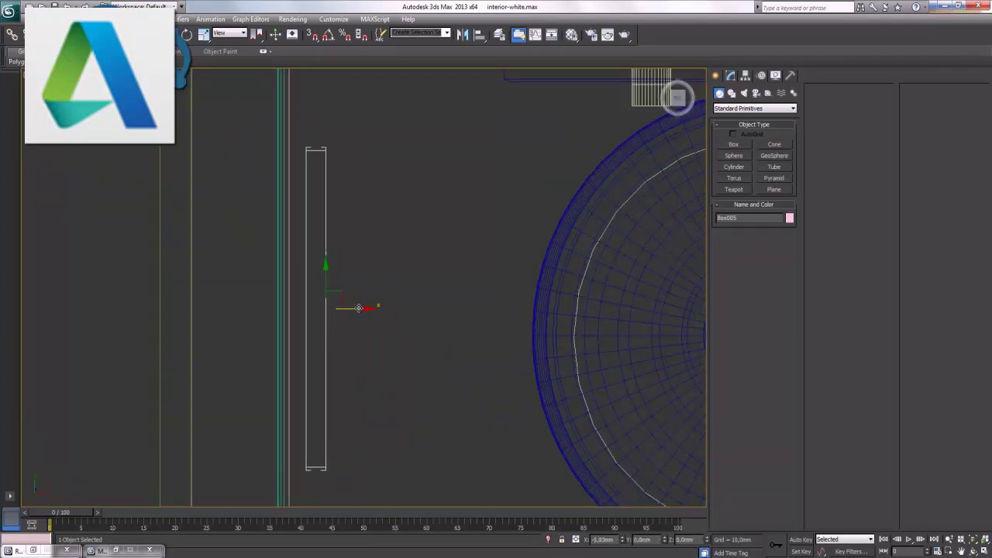
In the maximized Front view, rotate the box so it leans against the wall
{"action": "key", "text": "alt+w"}
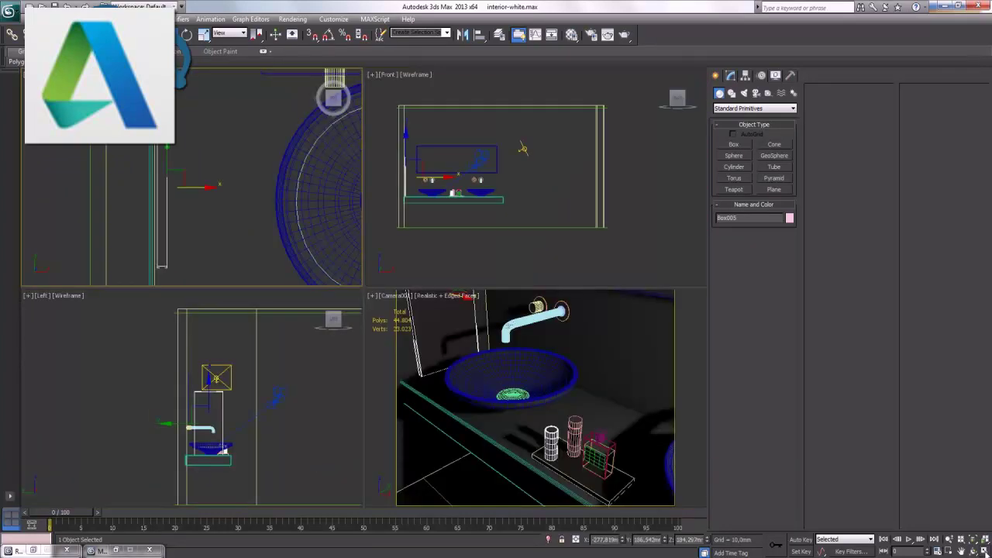
{"action": "right_click", "coordinate": [529, 224]}
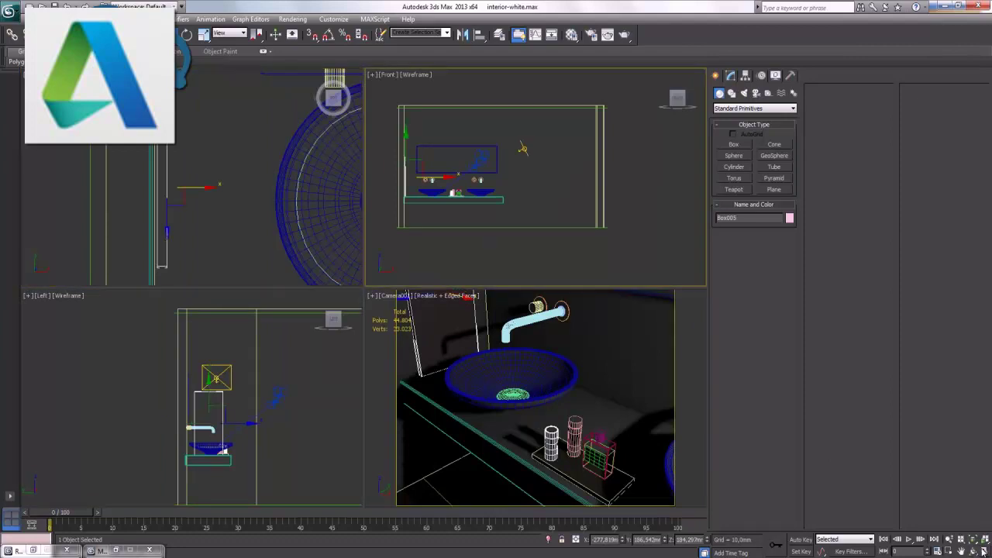
{"action": "left_click", "coordinate": [984, 549]}
{"action": "scroll", "coordinate": [389, 344], "scroll_direction": "up", "scroll_amount": 1}
{"action": "scroll", "coordinate": [380, 344], "scroll_direction": "up", "scroll_amount": 5}
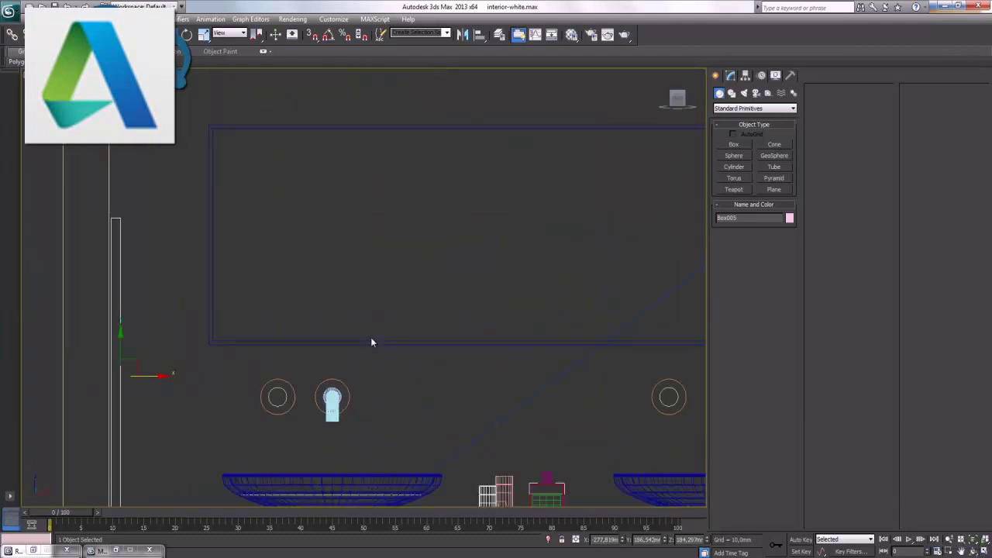
{"action": "middle_click_drag", "start_coordinate": [373, 344], "coordinate": [394, 288]}
{"action": "left_click", "coordinate": [187, 34]}
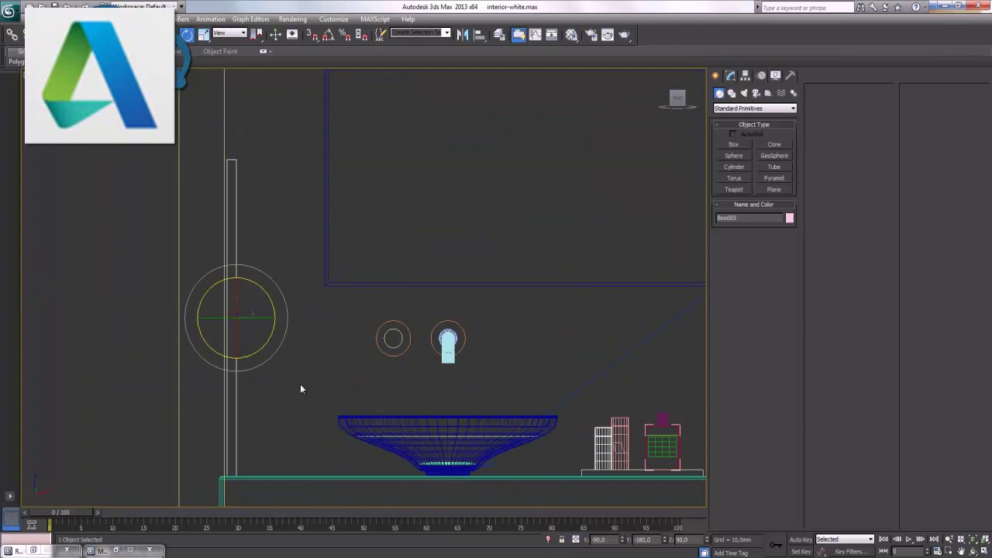
{"action": "mouse_move", "coordinate": [284, 336]}
{"action": "left_mouse_down"}
{"action": "mouse_move", "coordinate": [287, 318]}
{"action": "mouse_move", "coordinate": [276, 318]}
{"action": "left_mouse_up"}
{"action": "key", "text": "w"}
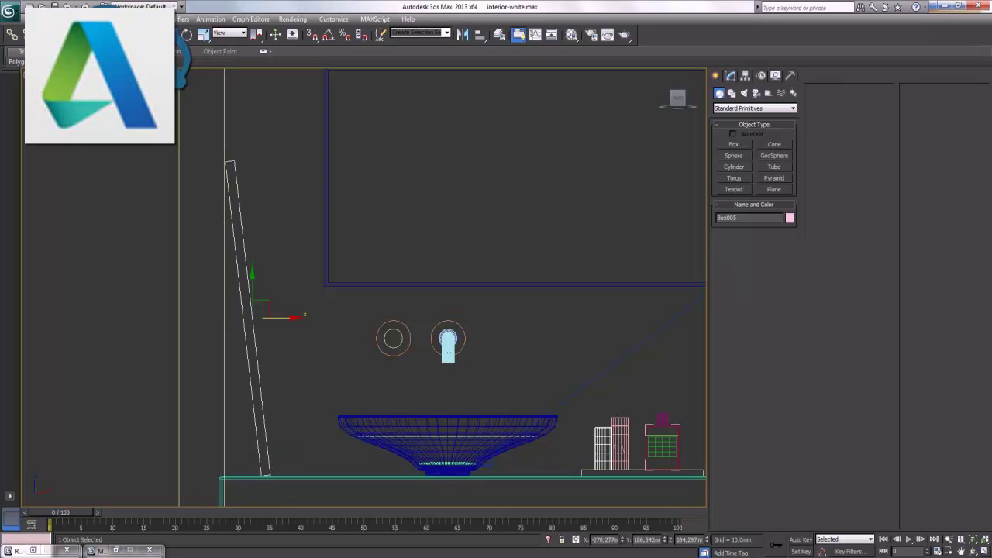
Maximize the Camera001 view to see the leaning panel
{"action": "key", "text": "alt+w"}
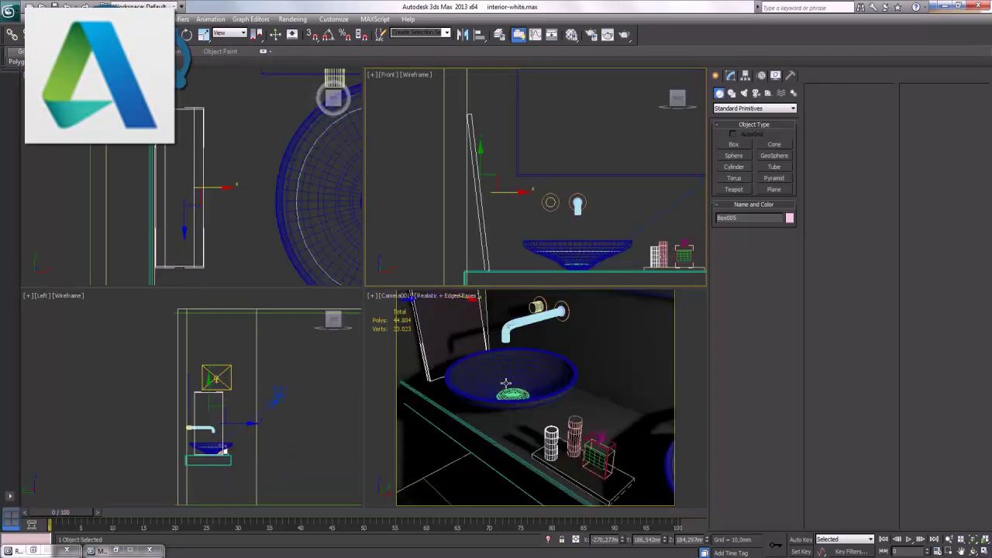
{"action": "right_click", "coordinate": [462, 347]}
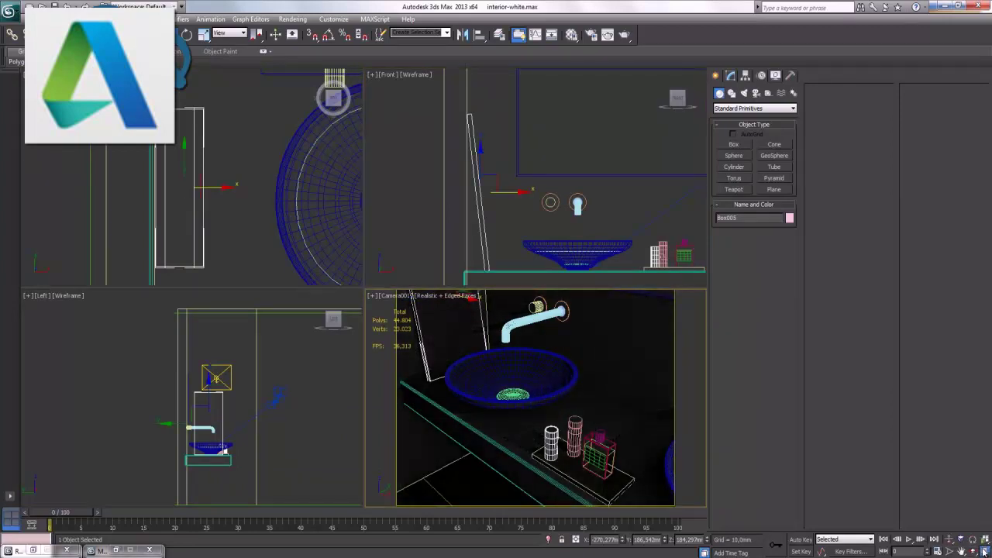
{"action": "key", "text": "alt+w"}
Orbit close to the leaning panel and convert it to Editable Poly
{"action": "key", "text": "p"}
{"action": "mouse_move", "coordinate": [288, 188]}
{"action": "middle_mouse_down", "text": "alt"}
{"action": "mouse_move", "coordinate": [335, 380]}
{"action": "mouse_move", "coordinate": [317, 364]}
{"action": "middle_mouse_up", "text": "alt"}
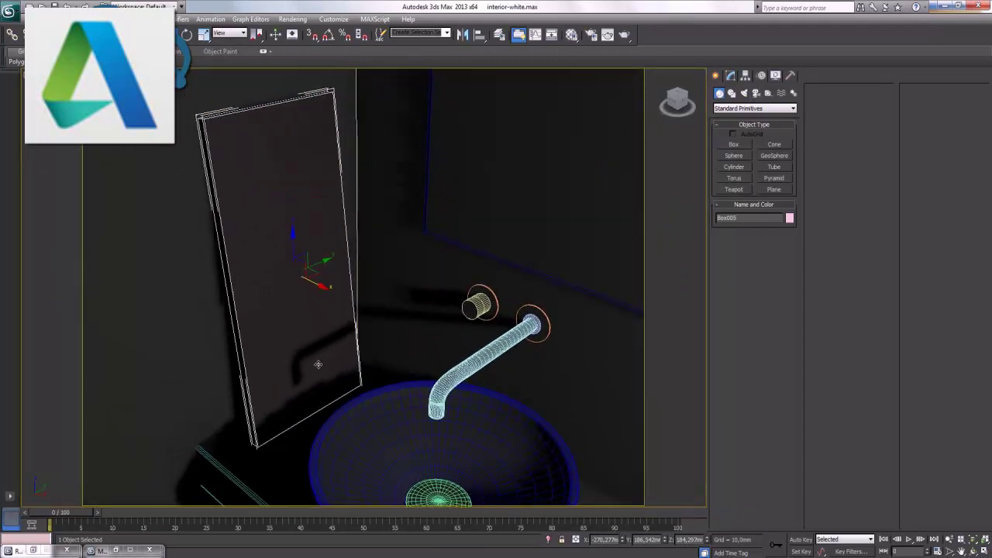
{"action": "right_click", "coordinate": [291, 296]}
{"action": "mouse_move", "coordinate": [310, 393]}
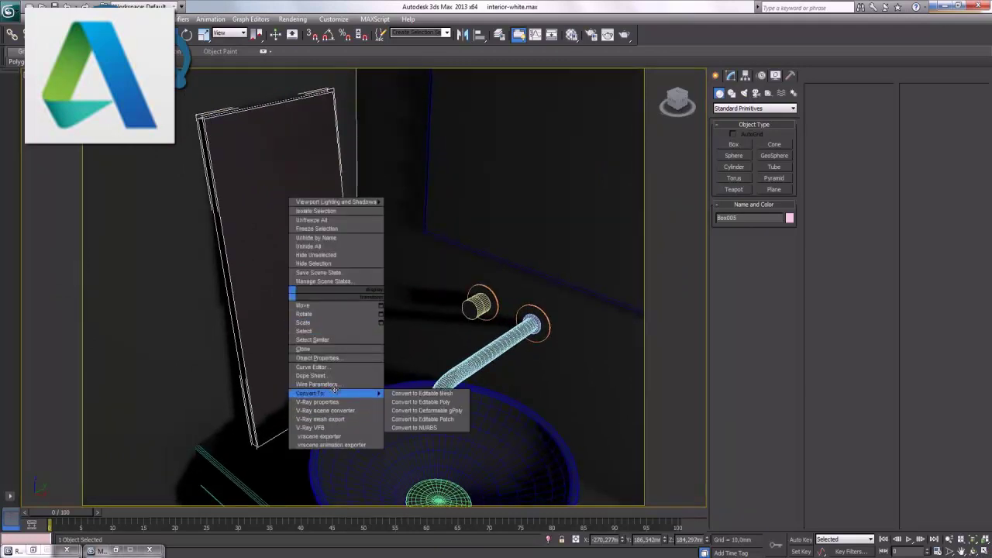
{"action": "left_click", "coordinate": [441, 405]}
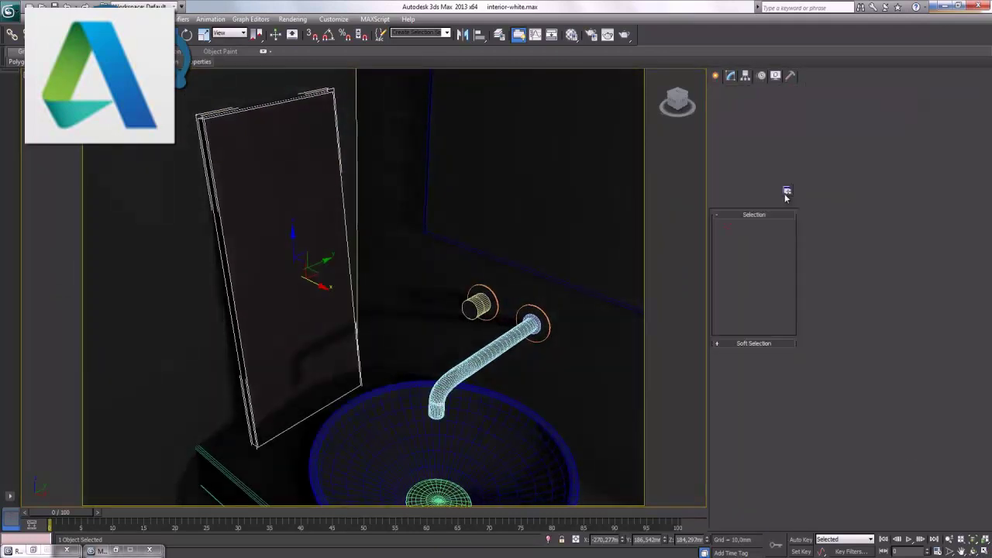
Select the panel's front polygon and inset it by about 6.33mm
{"action": "left_click", "coordinate": [765, 226]}
{"action": "left_click", "coordinate": [262, 217]}
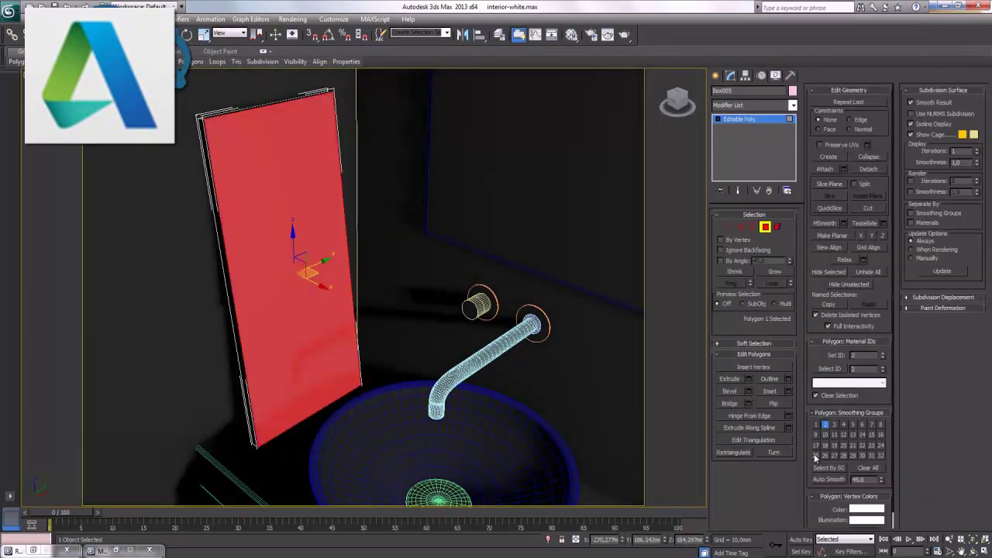
{"action": "left_click", "coordinate": [788, 392]}
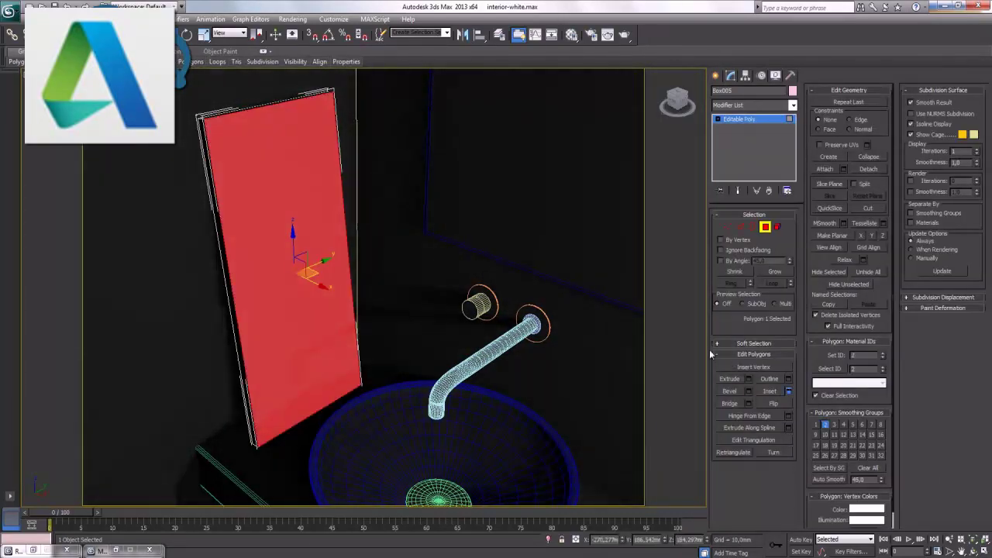
{"action": "left_click_drag", "start_coordinate": [372, 308], "coordinate": [392, 308]}
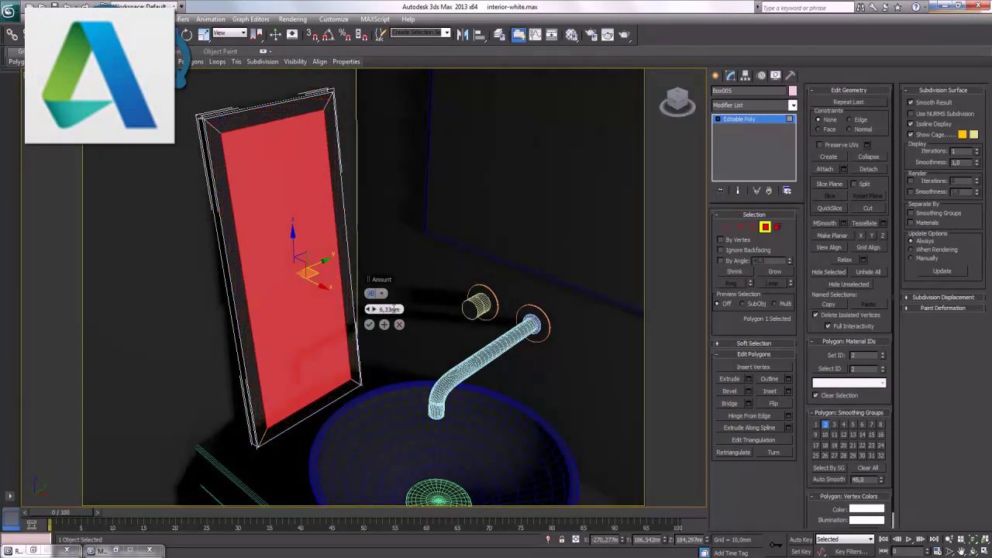
{"action": "key", "text": "Return"}
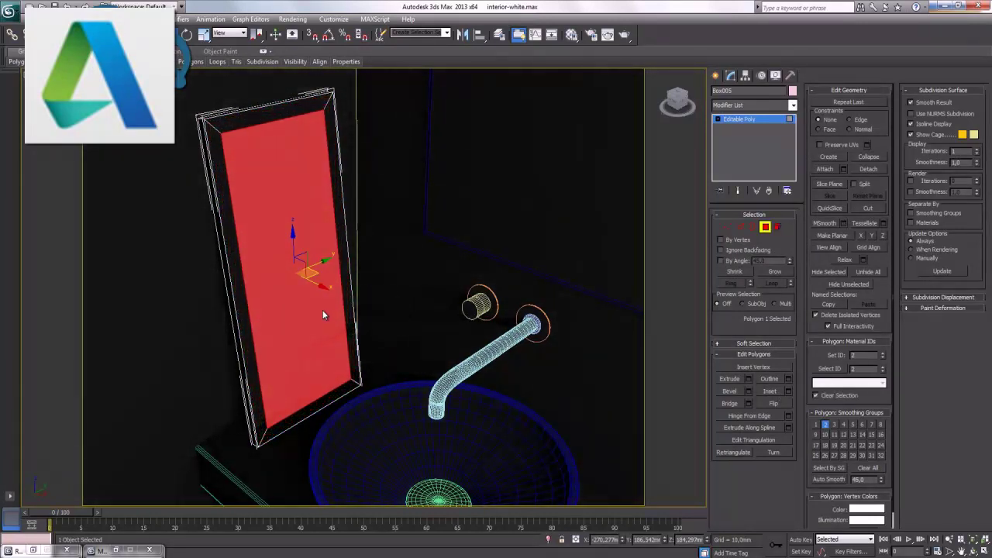
Extrude the inset front face a few millimetres inward to recess it
{"action": "left_click", "coordinate": [747, 379]}
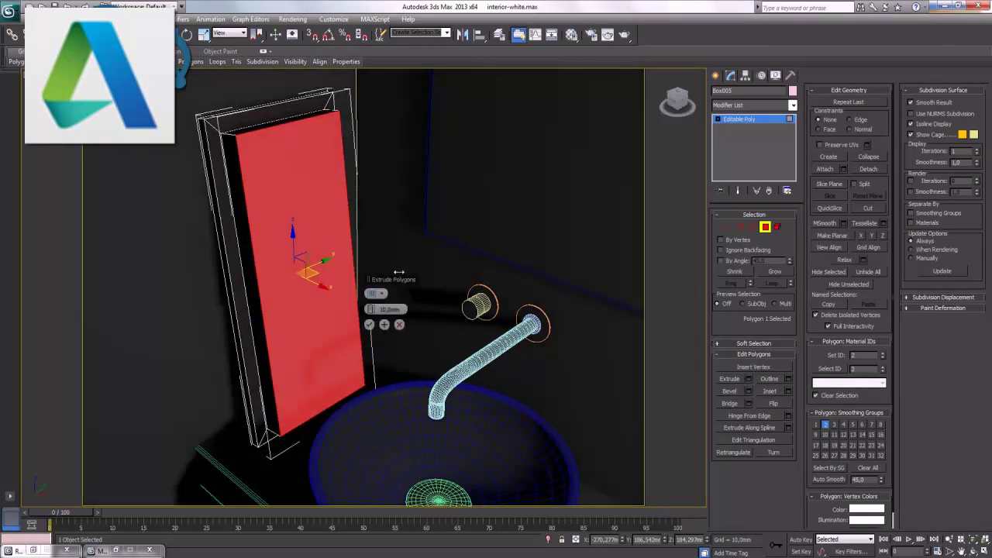
{"action": "left_click_drag", "start_coordinate": [372, 308], "coordinate": [322, 308]}
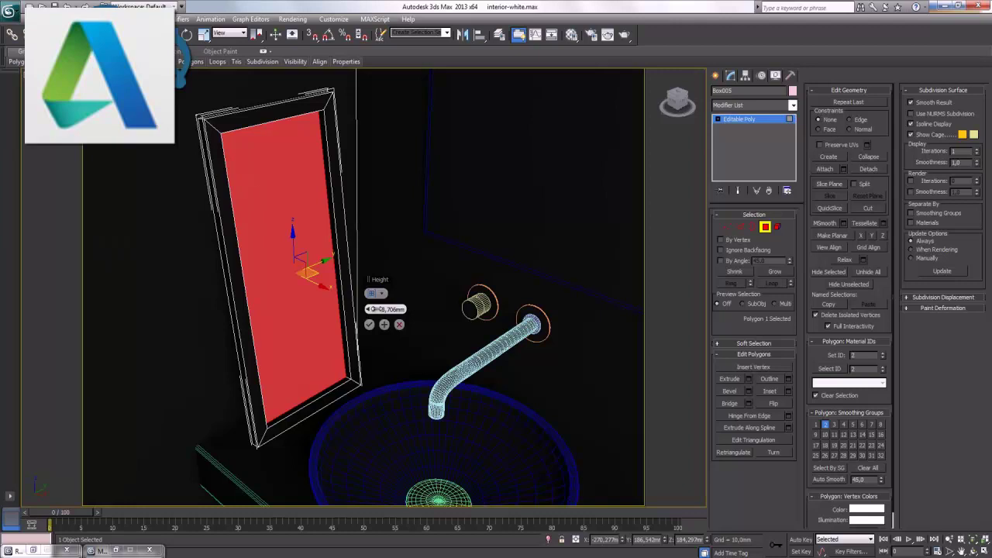
{"action": "left_click_drag", "start_coordinate": [373, 308], "coordinate": [370, 329]}
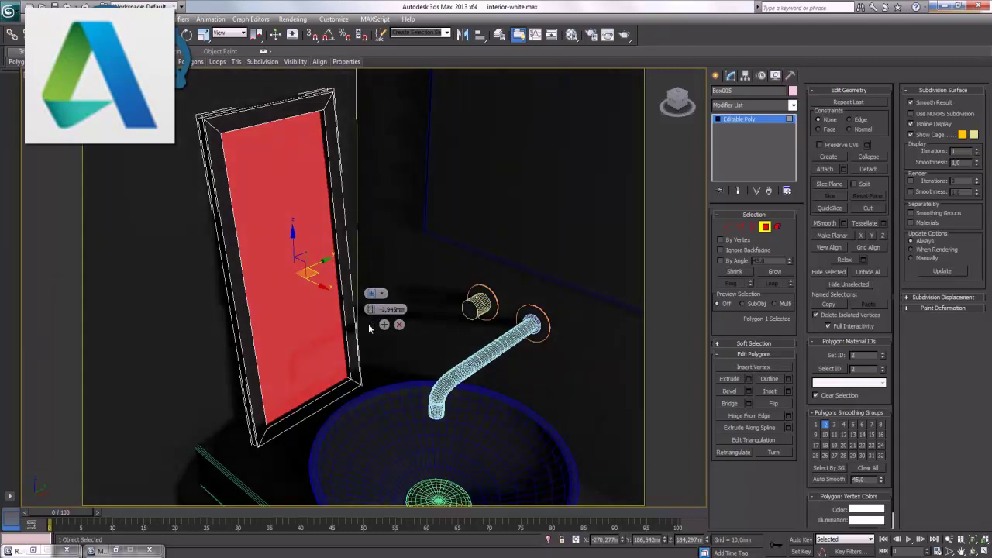
{"action": "left_click", "coordinate": [370, 326]}
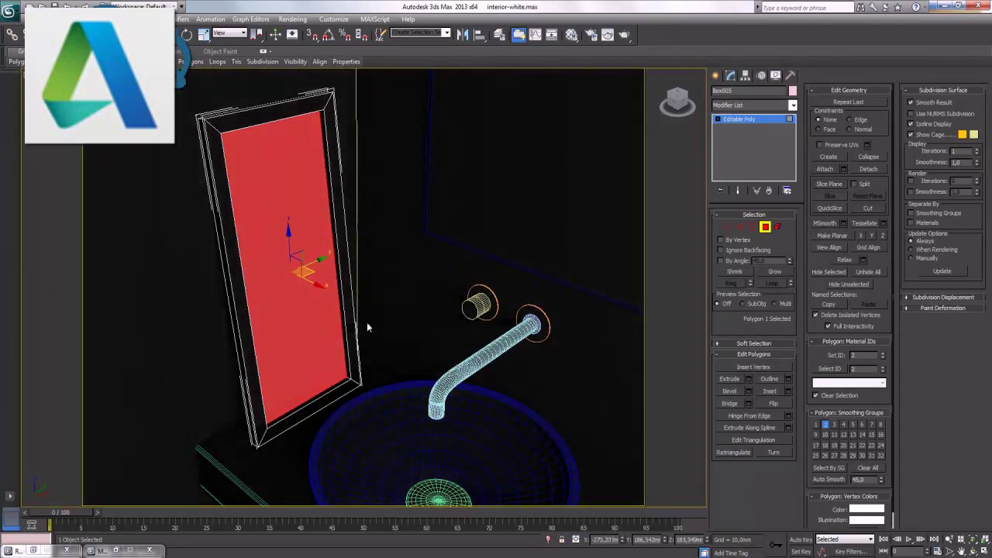
Exit Polygon mode, close render settings, and name an unused material slot 'tablo'
{"action": "left_click", "coordinate": [765, 228]}
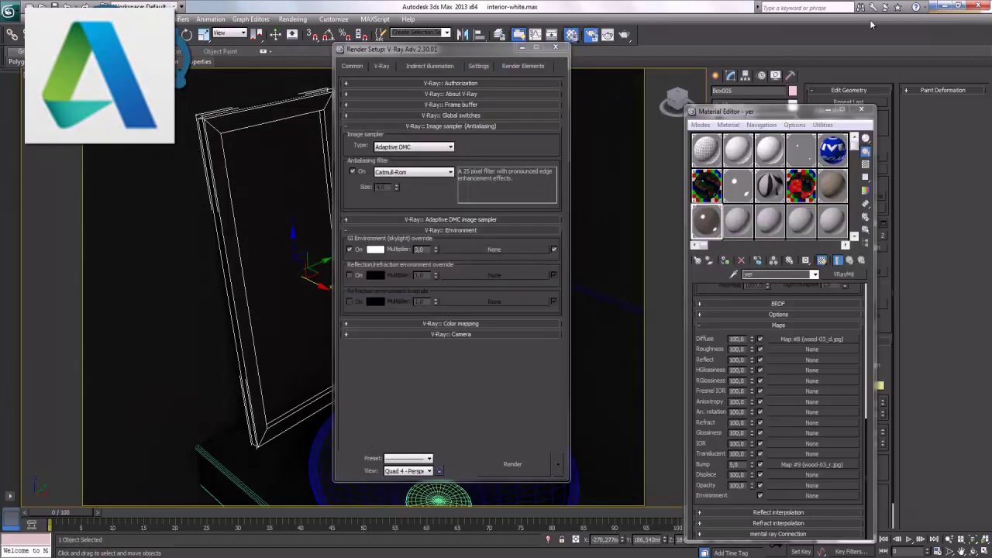
{"action": "left_click", "coordinate": [525, 49]}
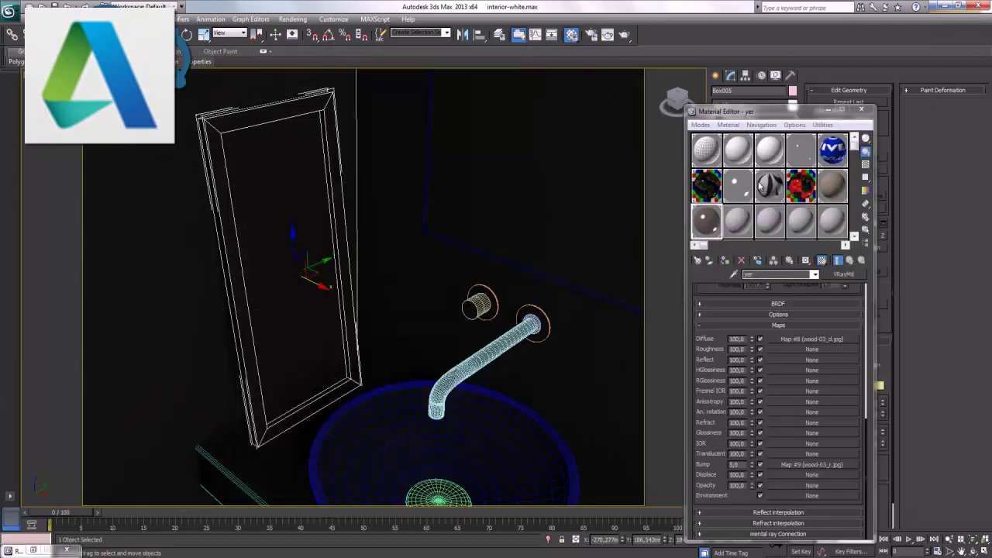
{"action": "left_click", "coordinate": [739, 223]}
{"action": "left_click", "coordinate": [783, 274]}
{"action": "type", "text": "tablo"}
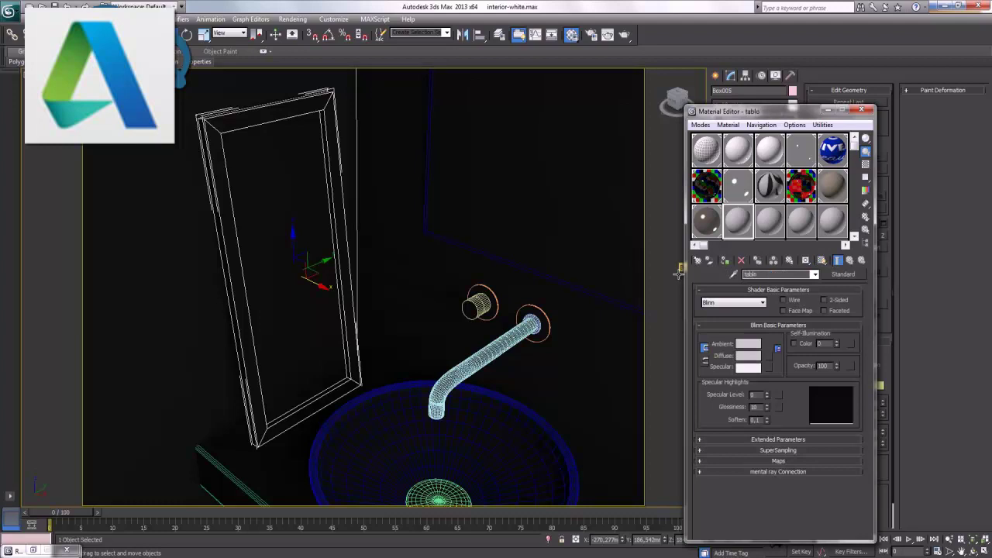
Make tablo a black-diffuse VRayMtl, assign it to the frame, and name a new slot 'tablo-2'
{"action": "left_click", "coordinate": [853, 276]}
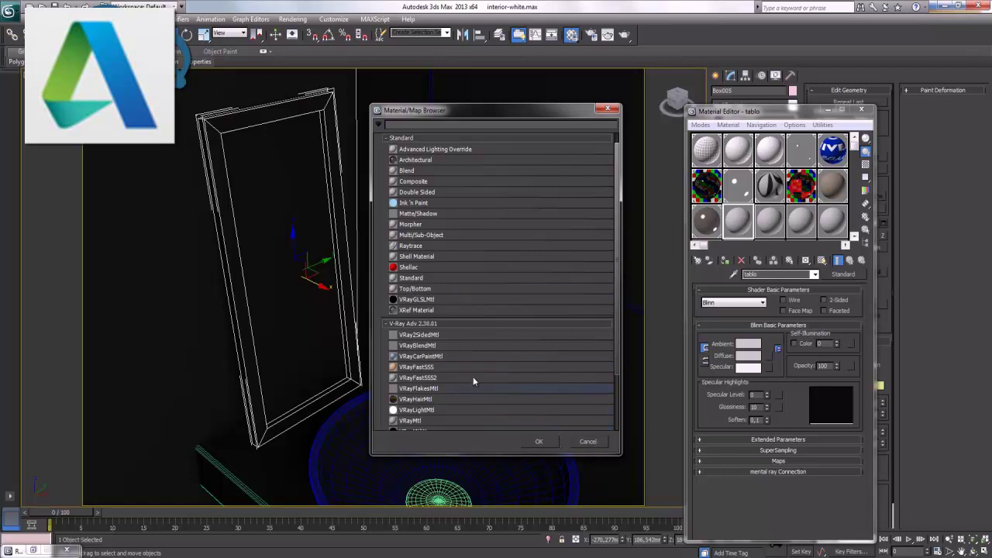
{"action": "double_click", "coordinate": [426, 421]}
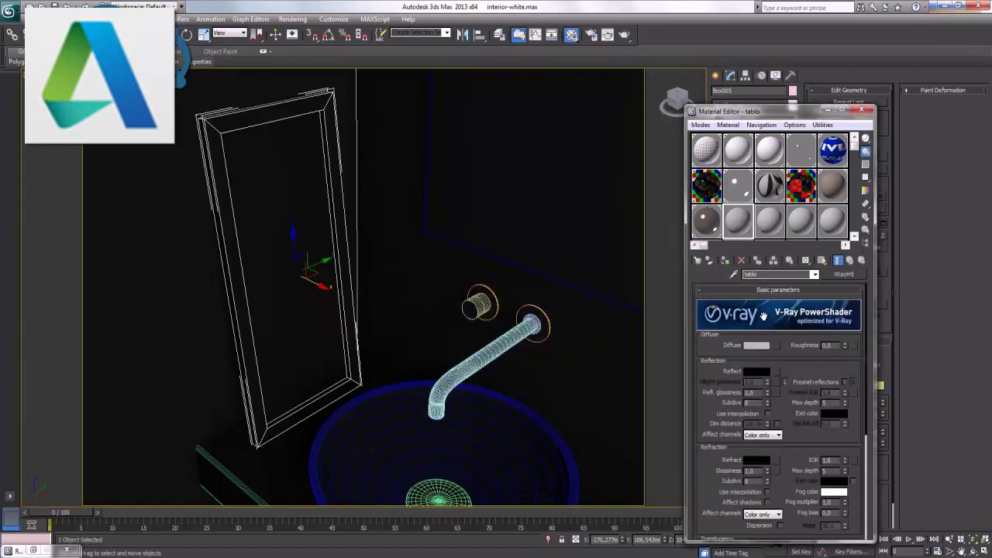
{"action": "left_click", "coordinate": [757, 346]}
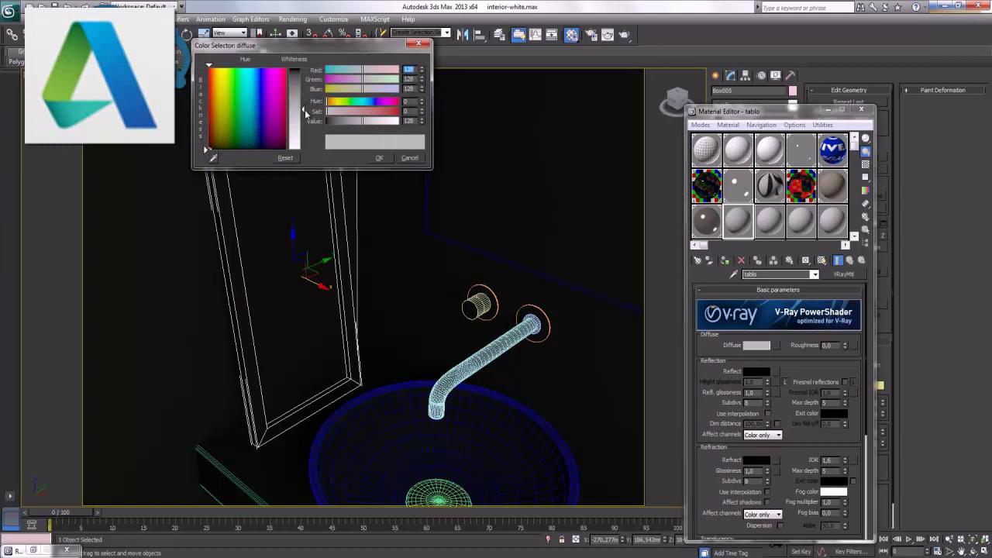
{"action": "left_click_drag", "start_coordinate": [305, 109], "coordinate": [304, 74]}
{"action": "left_click", "coordinate": [379, 157]}
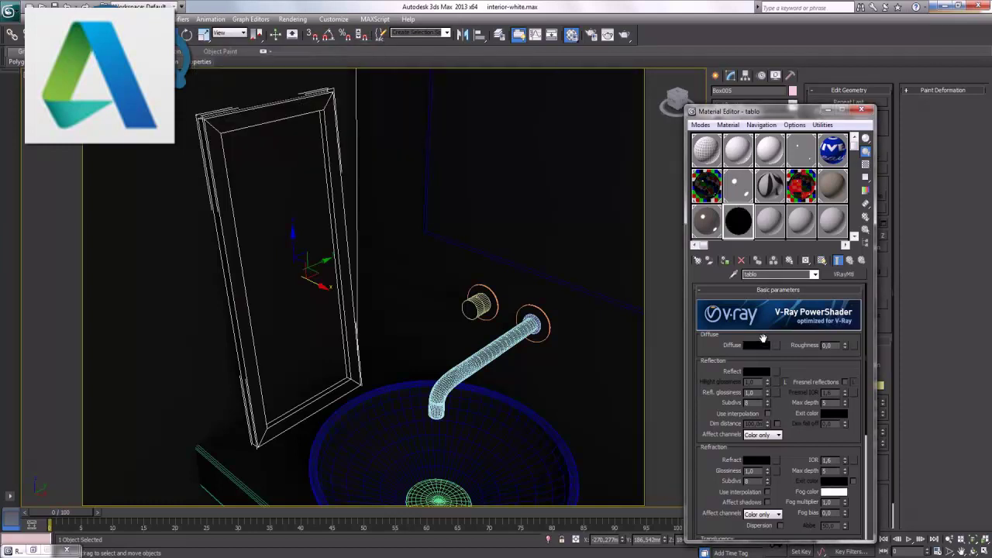
{"action": "left_click", "coordinate": [725, 262]}
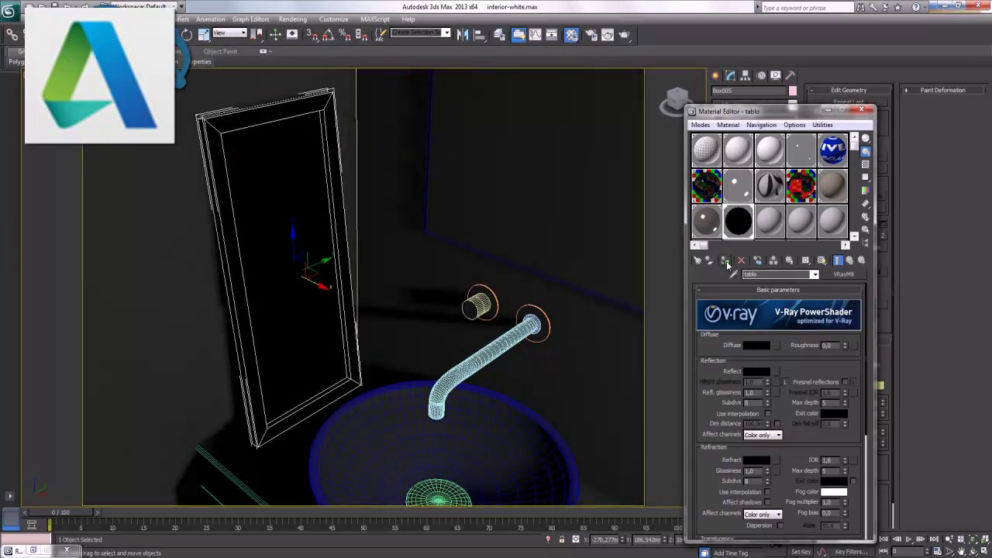
{"action": "left_click", "coordinate": [770, 222]}
{"action": "type", "text": "tablo-2"}
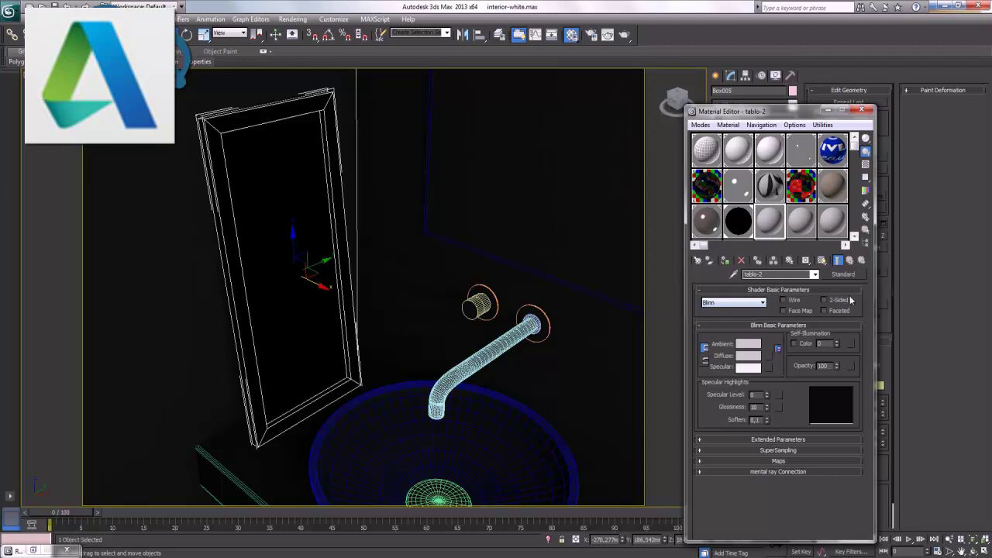
Make tablo-2 a VRayMtl with the painting image 10002059.jpg as its Diffuse bitmap
{"action": "left_click", "coordinate": [843, 274]}
{"action": "double_click", "coordinate": [419, 420]}
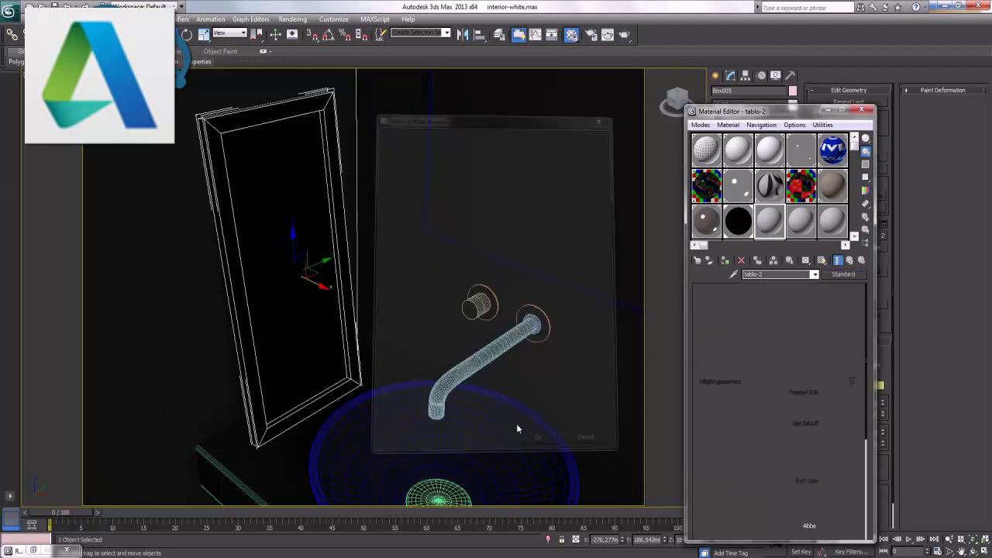
{"action": "left_click", "coordinate": [775, 345]}
{"action": "double_click", "coordinate": [421, 150]}
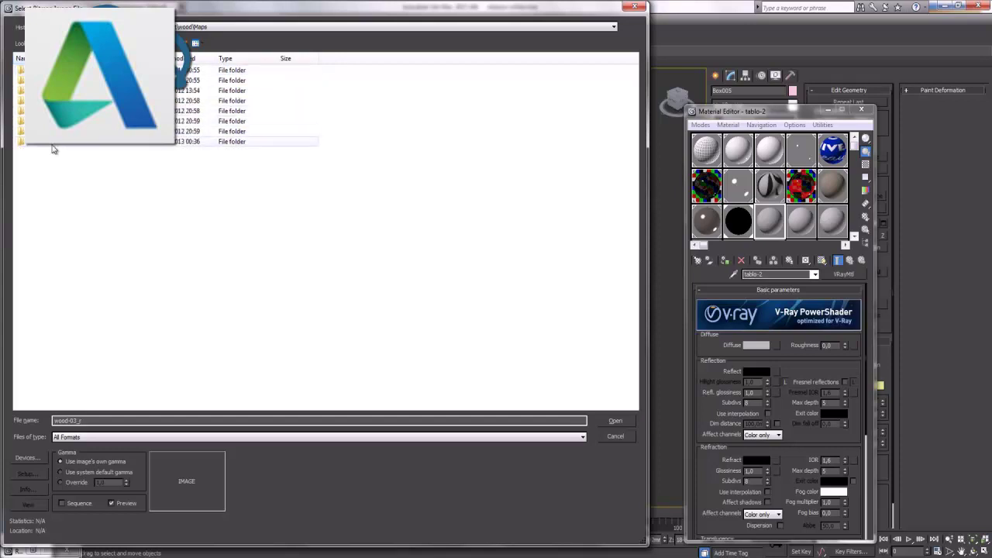
{"action": "double_click", "coordinate": [232, 142]}
{"action": "double_click", "coordinate": [54, 148]}
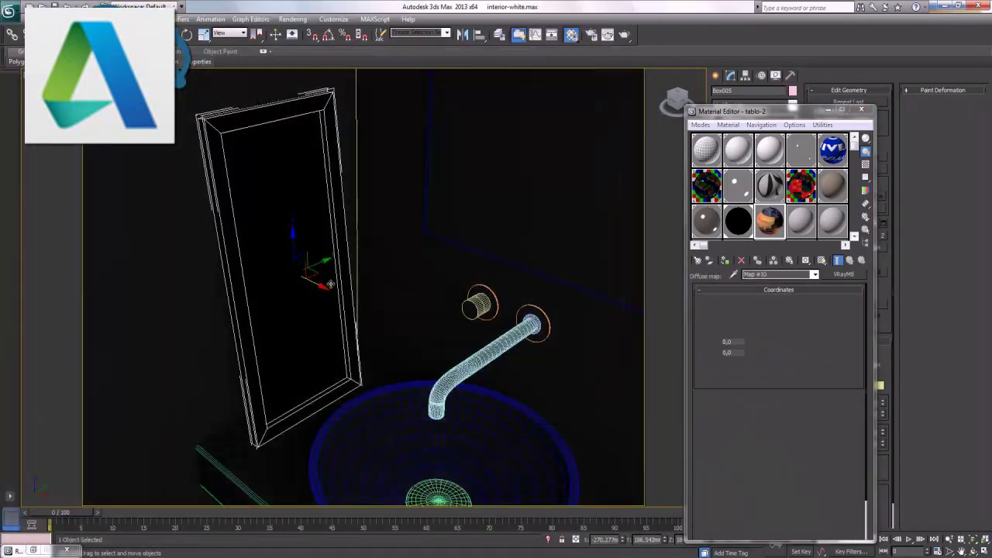
Assign tablo-2 to the frame's inner face and show its texture in the viewport
{"action": "left_click_drag", "start_coordinate": [746, 115], "coordinate": [577, 95]}
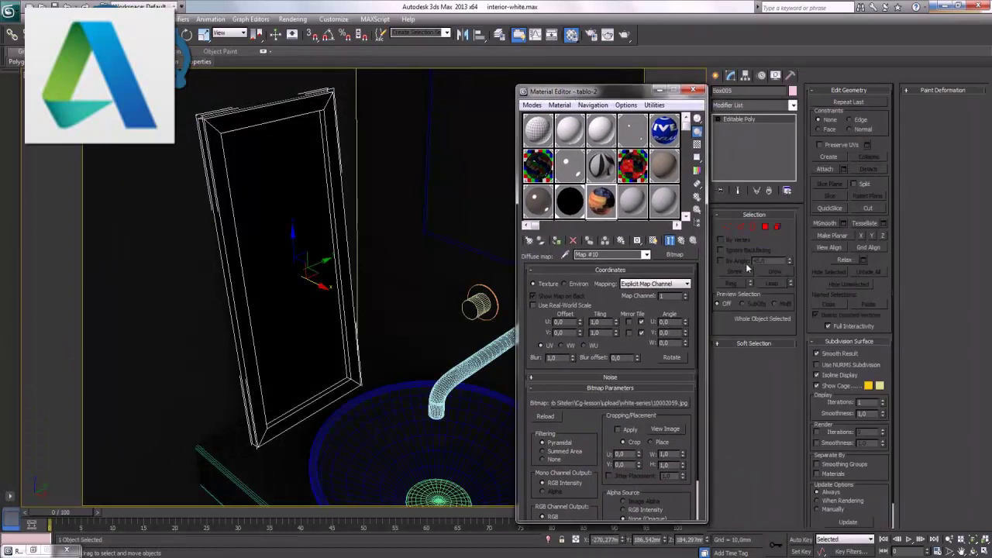
{"action": "left_click", "coordinate": [766, 228]}
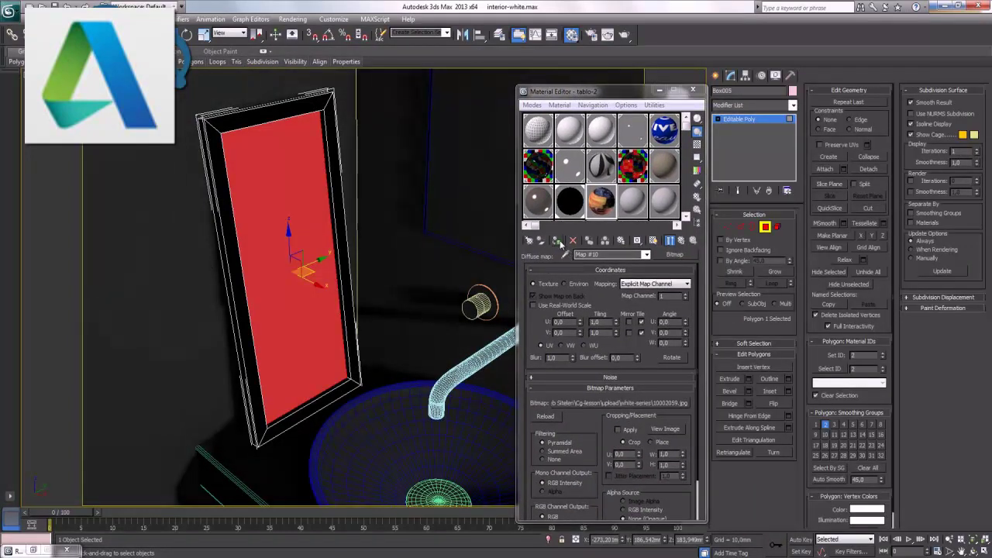
{"action": "left_click", "coordinate": [558, 241]}
{"action": "left_click", "coordinate": [655, 242]}
{"action": "left_click", "coordinate": [671, 241]}
{"action": "left_click", "coordinate": [654, 241]}
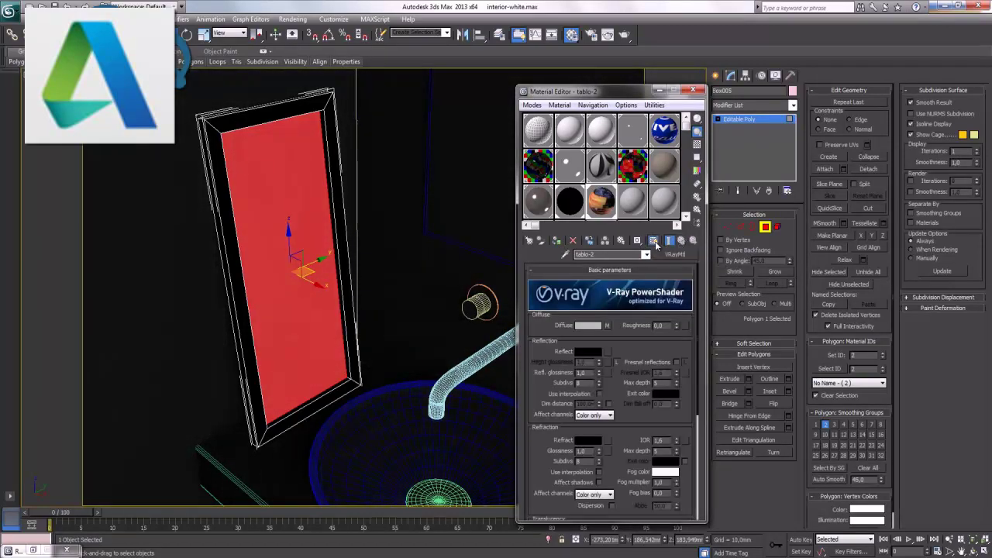
{"action": "left_click", "coordinate": [764, 226]}
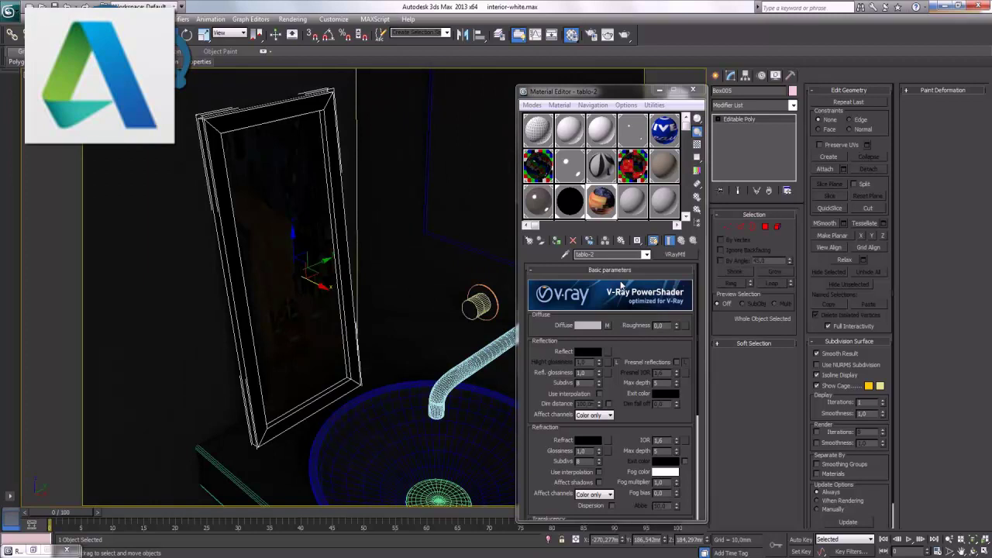
Render the bathroom in V-Ray to check the framed painting, then minimize the Material Editor and frame buffer
{"action": "key", "text": "shift+q"}
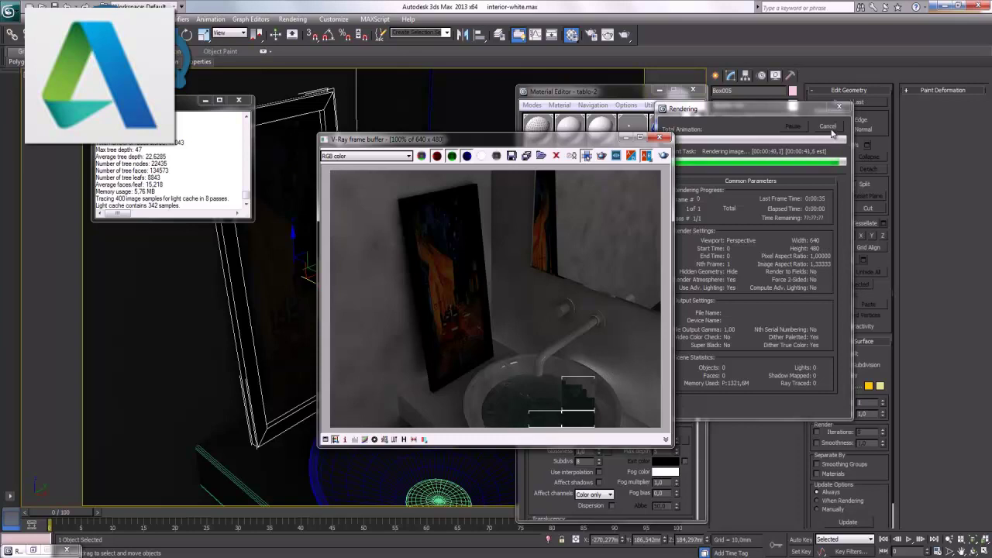
{"action": "left_click", "coordinate": [659, 91]}
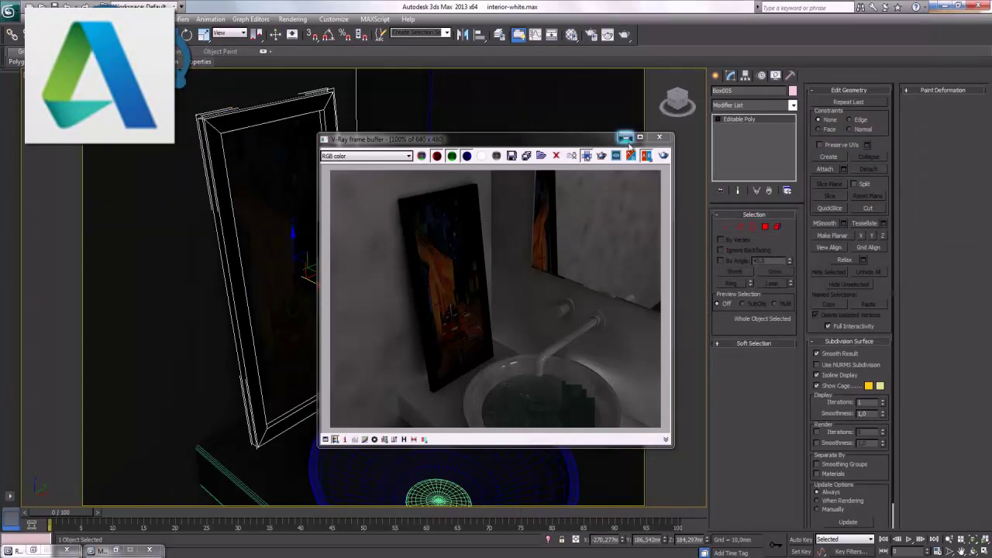
{"action": "left_click", "coordinate": [626, 138]}
Zoom and orbit the view to frame the sinks and counter
{"action": "left_click", "coordinate": [950, 540]}
{"action": "left_click_drag", "start_coordinate": [421, 310], "coordinate": [476, 395]}
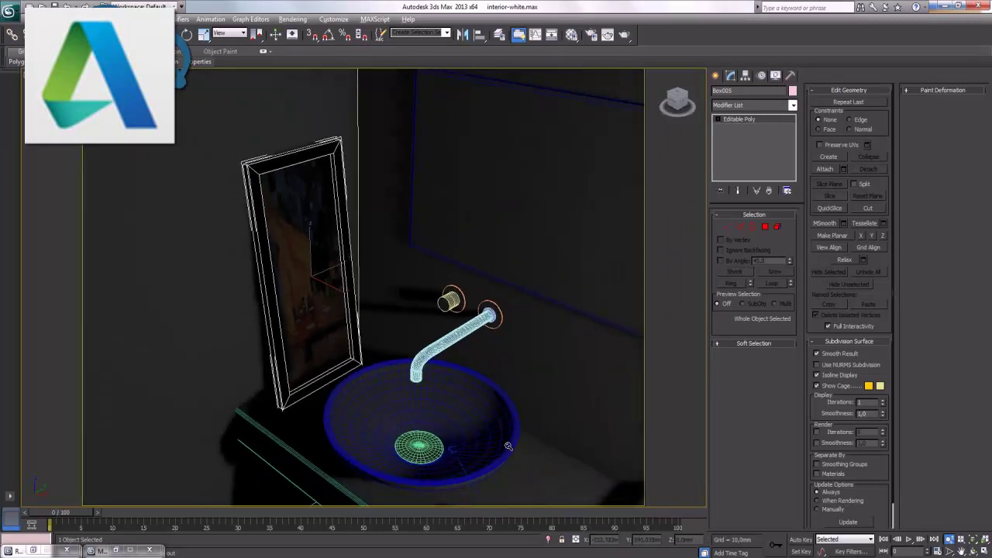
{"action": "left_click_drag", "start_coordinate": [507, 447], "coordinate": [509, 429]}
{"action": "left_click_drag", "start_coordinate": [445, 375], "coordinate": [450, 404]}
{"action": "left_click_drag", "start_coordinate": [511, 443], "coordinate": [454, 326]}
{"action": "mouse_move", "coordinate": [430, 325]}
{"action": "middle_mouse_down"}
{"action": "mouse_move", "coordinate": [454, 336]}
{"action": "mouse_move", "coordinate": [479, 428]}
{"action": "mouse_move", "coordinate": [452, 331]}
{"action": "middle_mouse_up"}
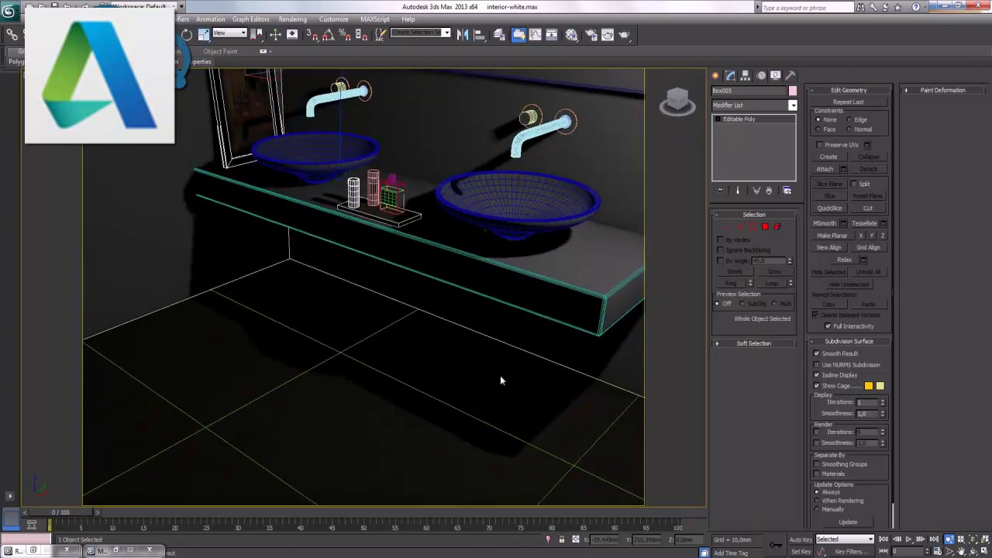
In the maximized Top view, draw the Plane004 rug on the floor in front of the counter
{"action": "key", "text": "alt+w"}
{"action": "right_click", "coordinate": [277, 172]}
{"action": "left_click", "coordinate": [241, 177]}
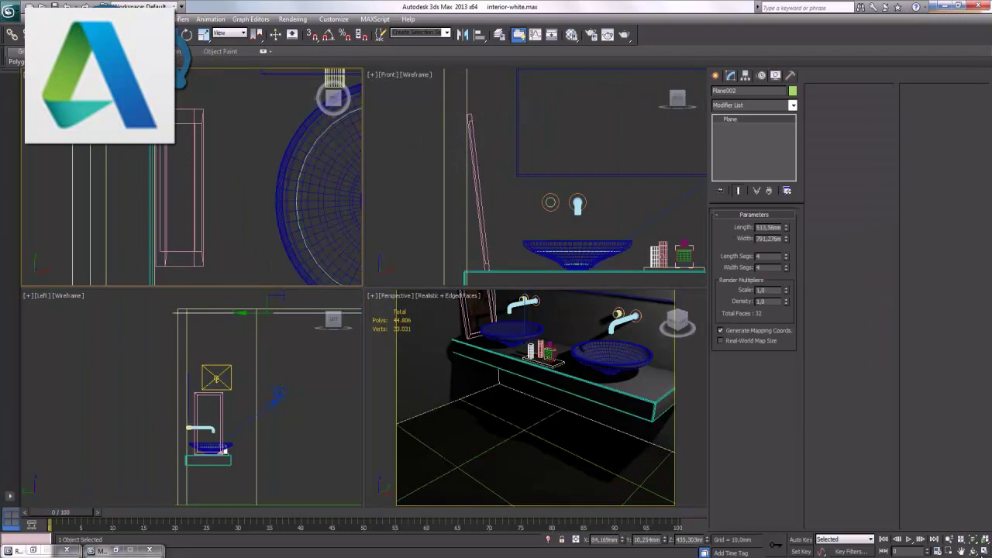
{"action": "left_click", "coordinate": [974, 551]}
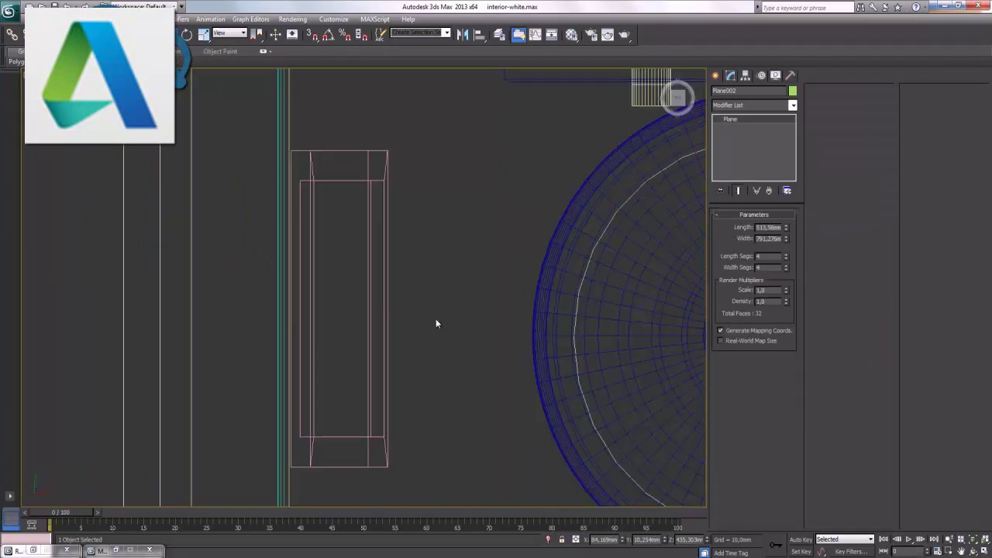
{"action": "scroll", "coordinate": [447, 331], "scroll_direction": "down", "scroll_amount": 4}
{"action": "scroll", "coordinate": [446, 331], "scroll_direction": "down", "scroll_amount": 2}
{"action": "left_click", "coordinate": [248, 368]}
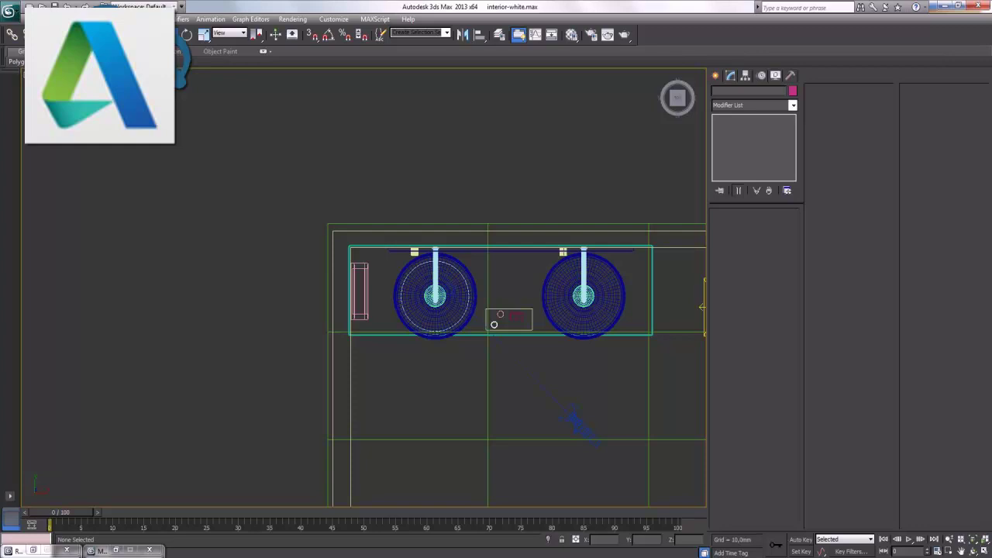
{"action": "scroll", "coordinate": [219, 201], "scroll_direction": "down", "scroll_amount": 3}
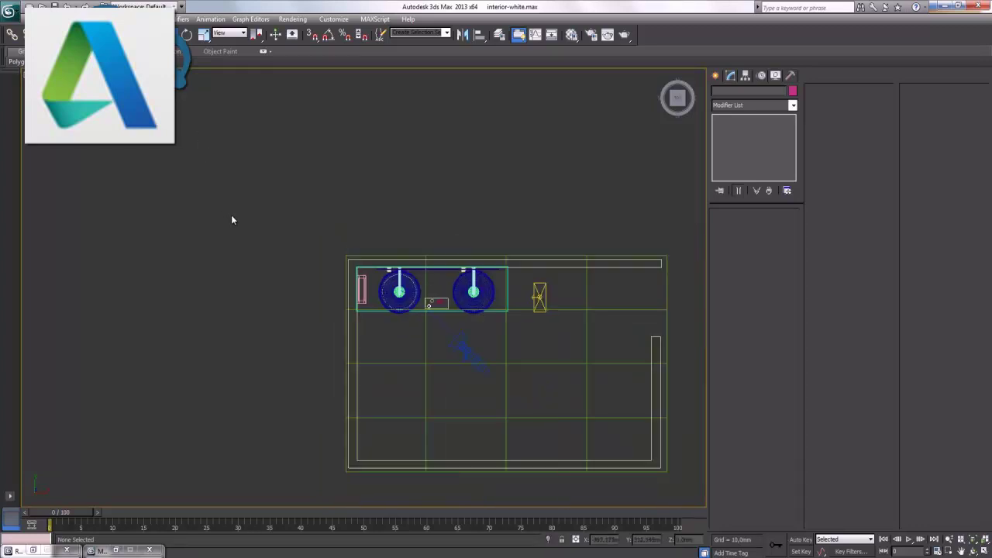
{"action": "left_click", "coordinate": [716, 76]}
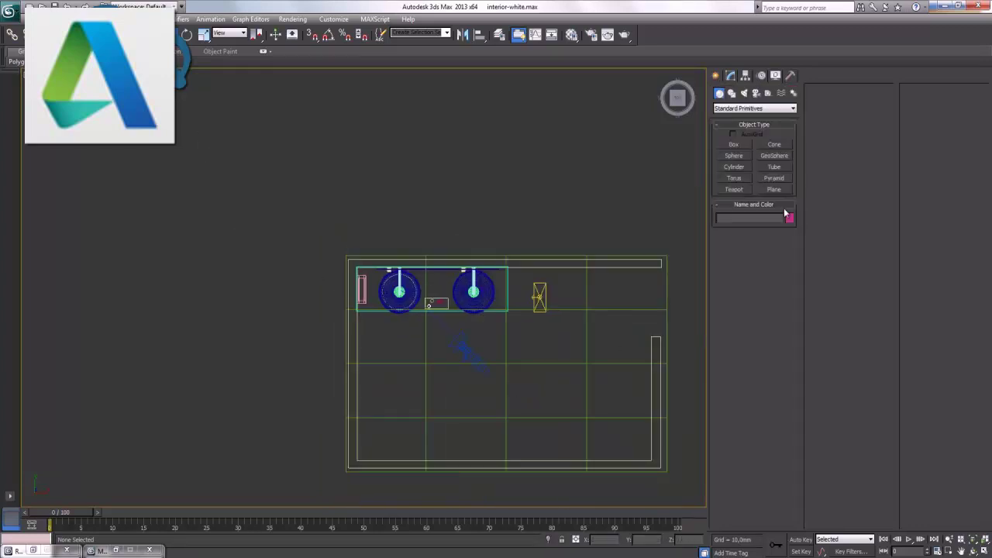
{"action": "left_click", "coordinate": [774, 189]}
{"action": "left_click_drag", "start_coordinate": [375, 320], "coordinate": [498, 395]}
{"action": "right_click", "coordinate": [498, 395]}
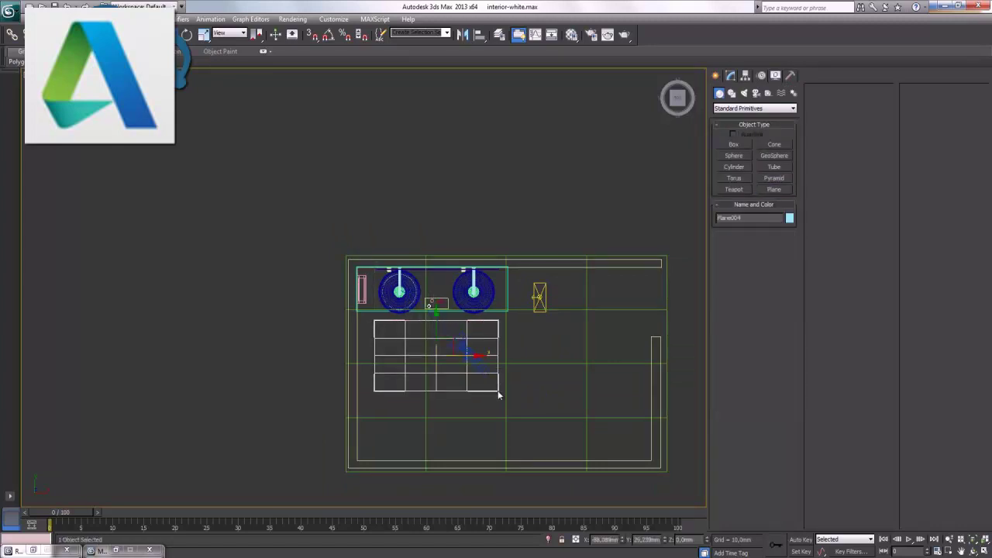
Set Plane004's object colour to white, then switch the creation category to VRay
{"action": "key", "text": "alt+w"}
{"action": "right_click", "coordinate": [560, 421]}
{"action": "left_click", "coordinate": [983, 550]}
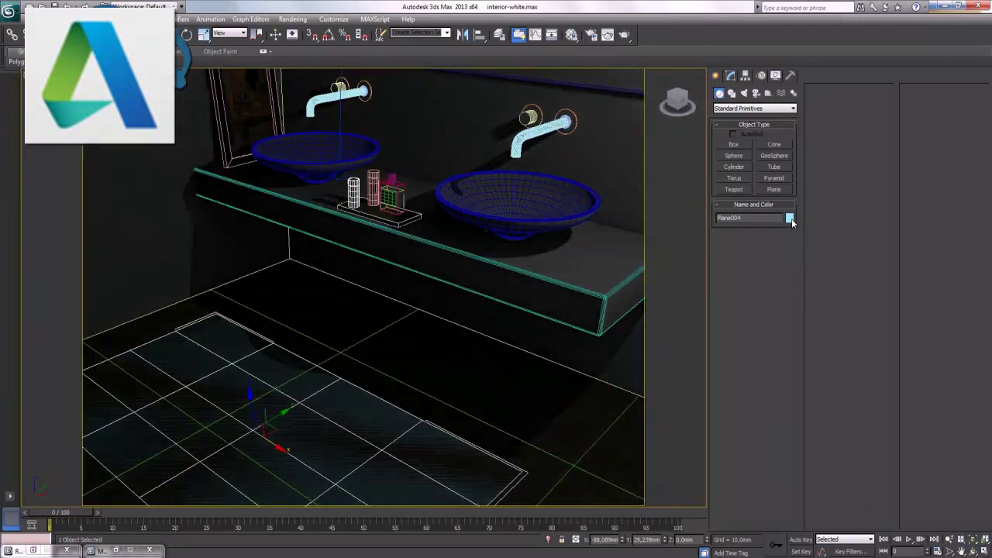
{"action": "left_click", "coordinate": [791, 218]}
{"action": "left_click", "coordinate": [542, 342]}
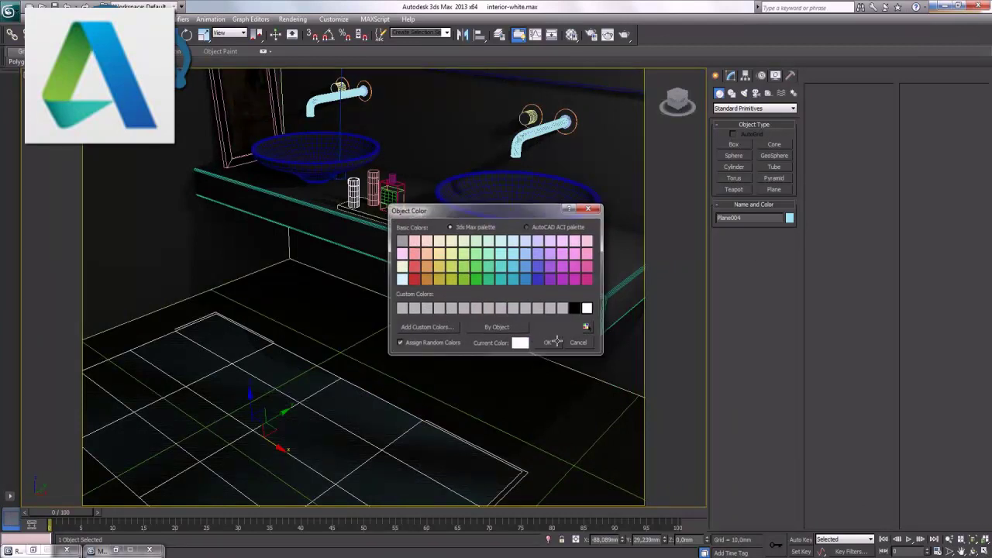
{"action": "left_click", "coordinate": [755, 108]}
{"action": "left_click", "coordinate": [737, 208]}
Add VRayFur to the rug plane, edit the strand length, and raise Bend to 1,02
{"action": "left_click", "coordinate": [773, 145]}
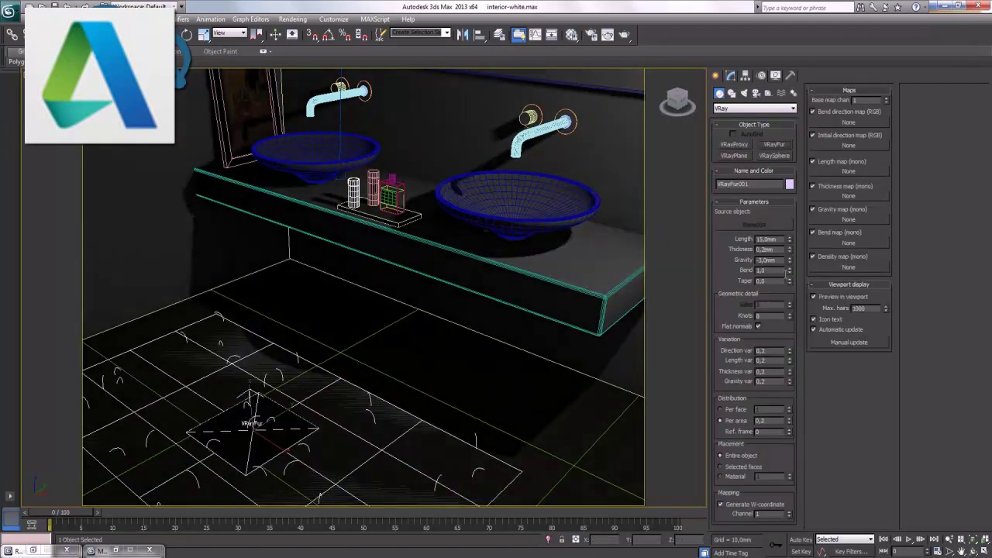
{"action": "double_click", "coordinate": [765, 240]}
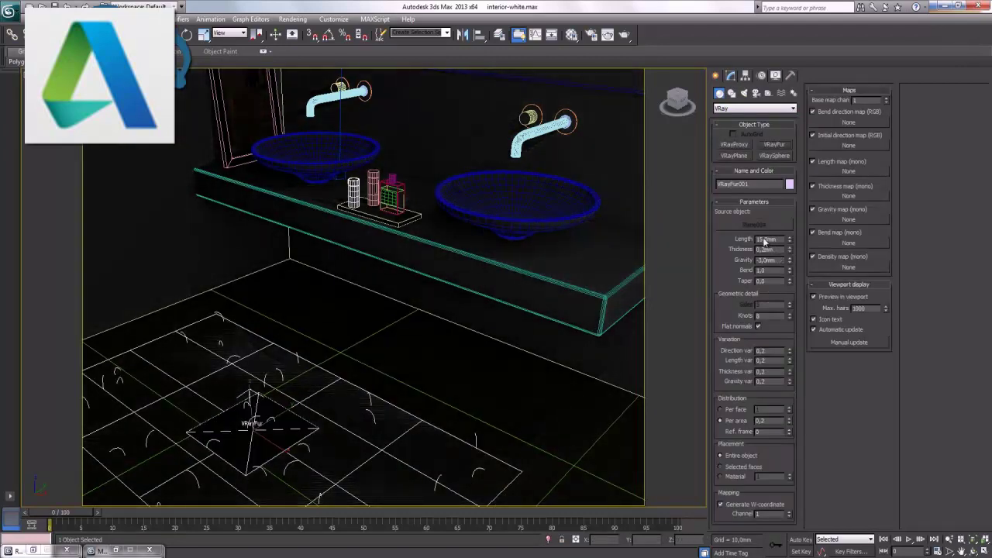
{"action": "left_click", "coordinate": [790, 271]}
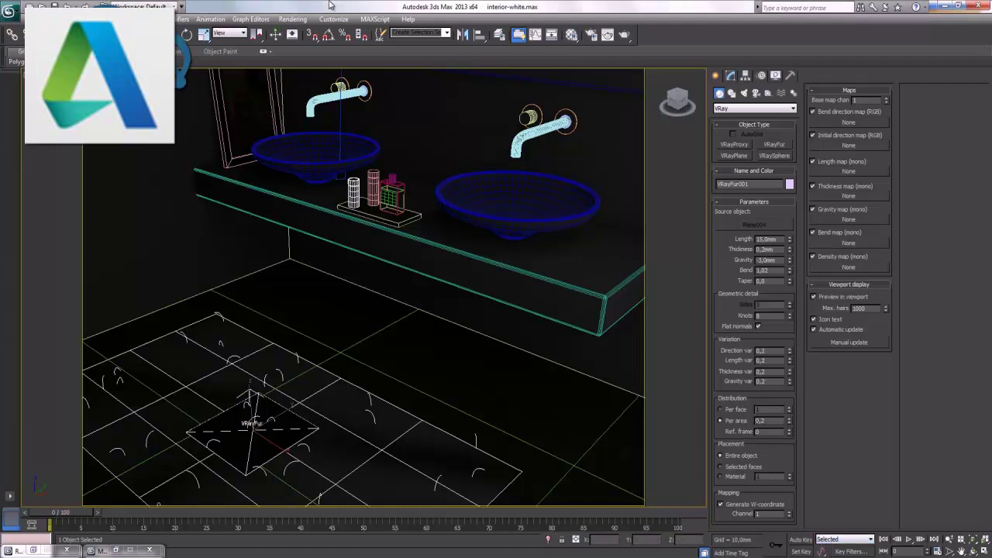
Delete the fur object, switch to shaded display and select the rug plane Plane004
{"action": "key", "text": "Delete"}
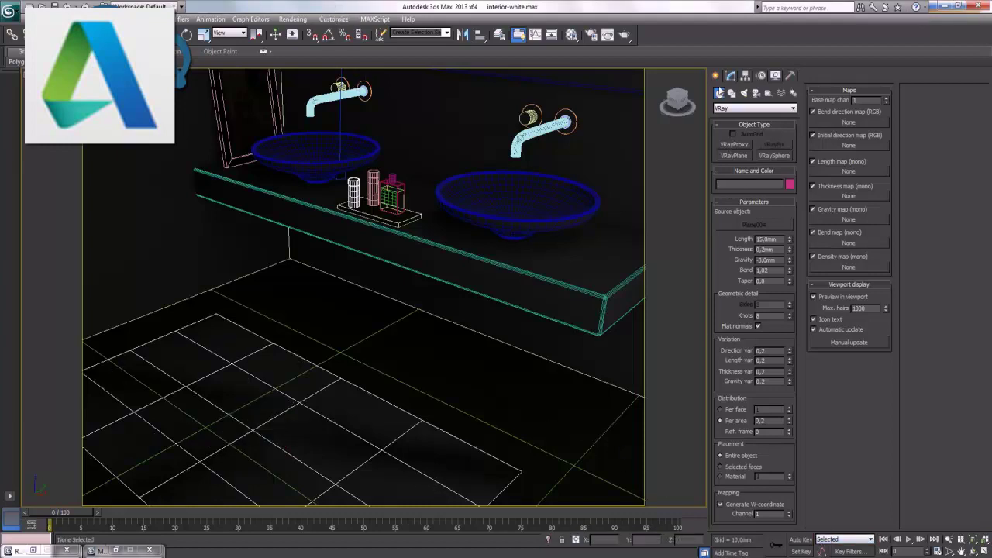
{"action": "left_click", "coordinate": [739, 111]}
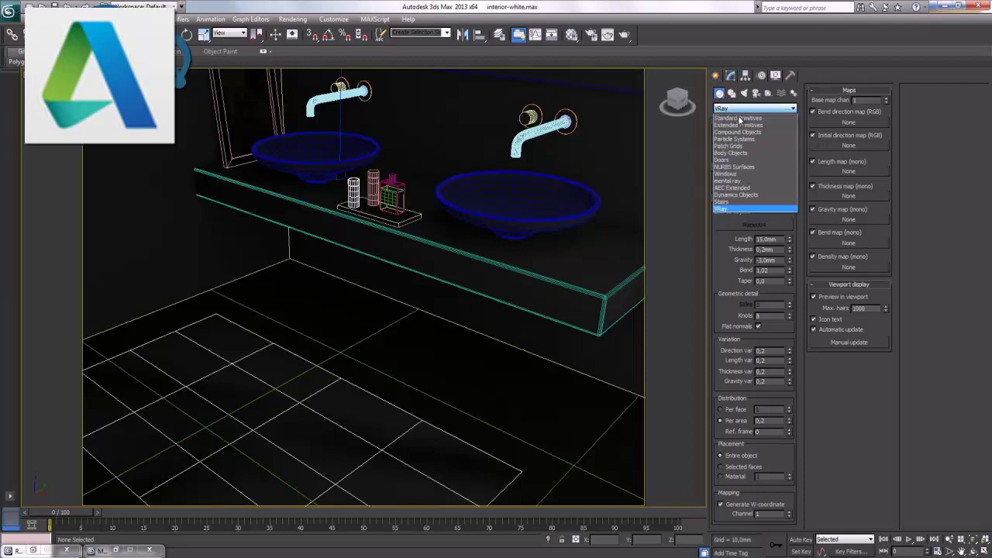
{"action": "left_click", "coordinate": [742, 118]}
{"action": "left_click", "coordinate": [730, 76]}
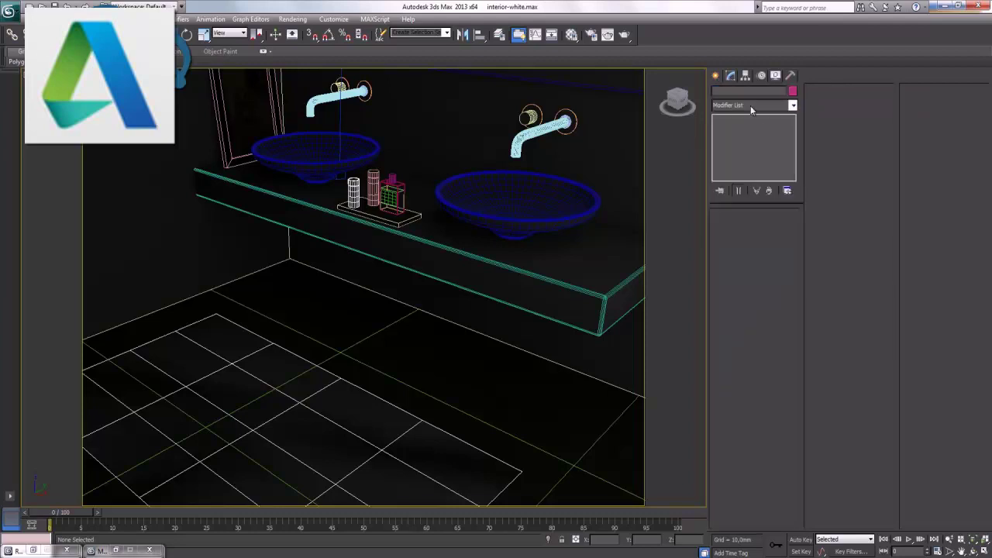
{"action": "left_click", "coordinate": [607, 380]}
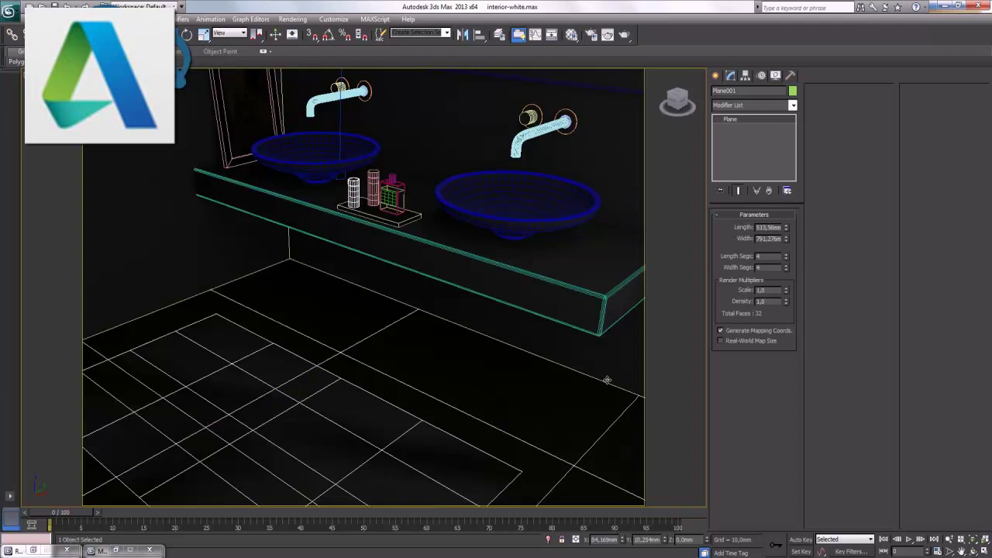
{"action": "key", "text": "F3"}
{"action": "left_click", "coordinate": [444, 450]}
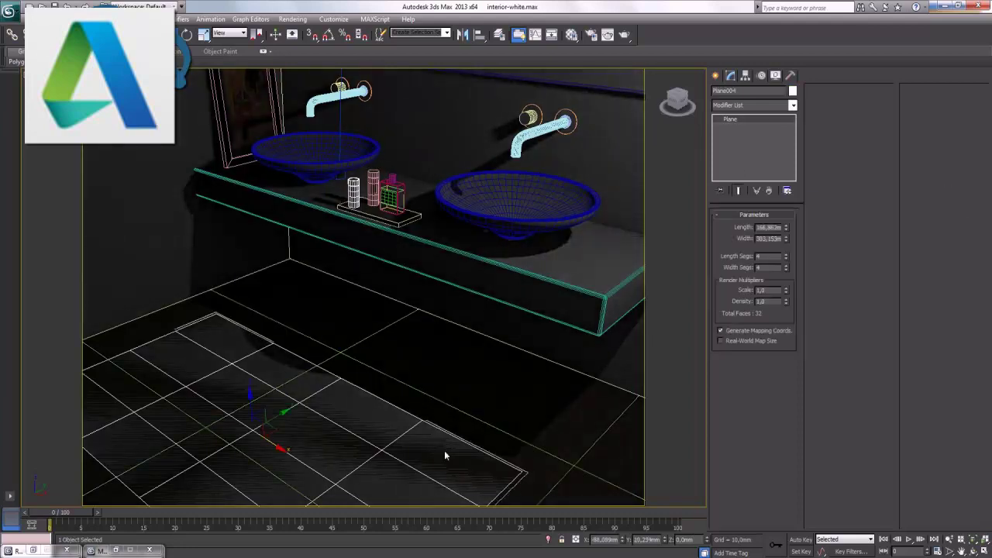
Browse the Modifier List and close it without adding a modifier
{"action": "left_click", "coordinate": [750, 110]}
{"action": "scroll", "coordinate": [766, 425], "scroll_direction": "down", "scroll_amount": 3}
{"action": "scroll", "coordinate": [767, 426], "scroll_direction": "down", "scroll_amount": 3}
{"action": "scroll", "coordinate": [766, 430], "scroll_direction": "down", "scroll_amount": 3}
{"action": "scroll", "coordinate": [767, 431], "scroll_direction": "down", "scroll_amount": 2}
{"action": "scroll", "coordinate": [766, 430], "scroll_direction": "down", "scroll_amount": 1}
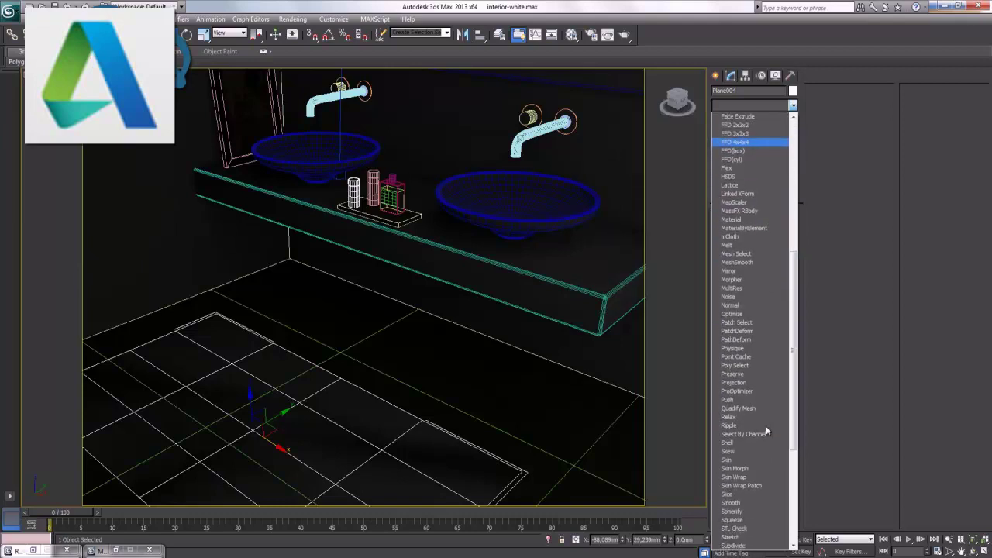
{"action": "scroll", "coordinate": [767, 431], "scroll_direction": "down", "scroll_amount": 1}
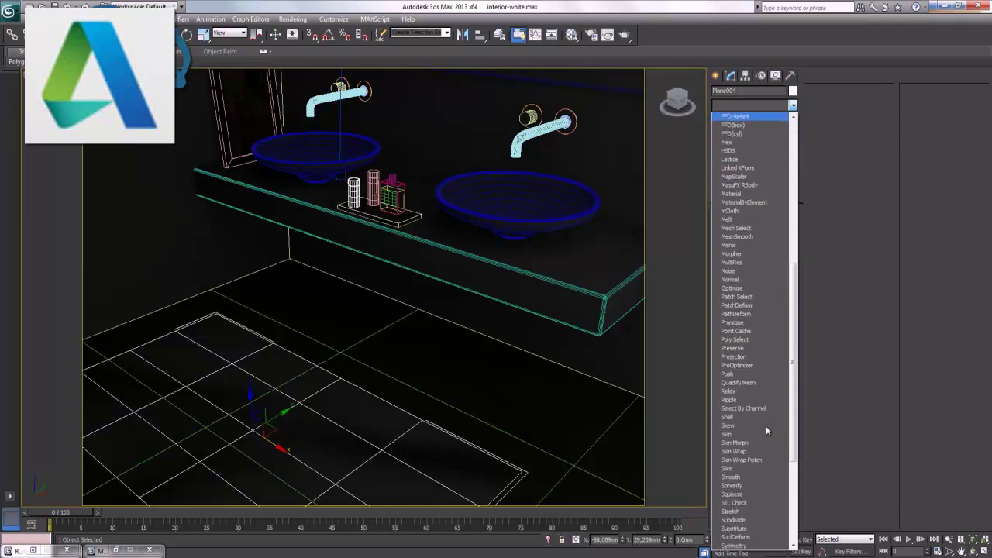
{"action": "left_click", "coordinate": [853, 206]}
Turn Plane004 into a Scatter compound object from Compound Objects
{"action": "left_click", "coordinate": [719, 75]}
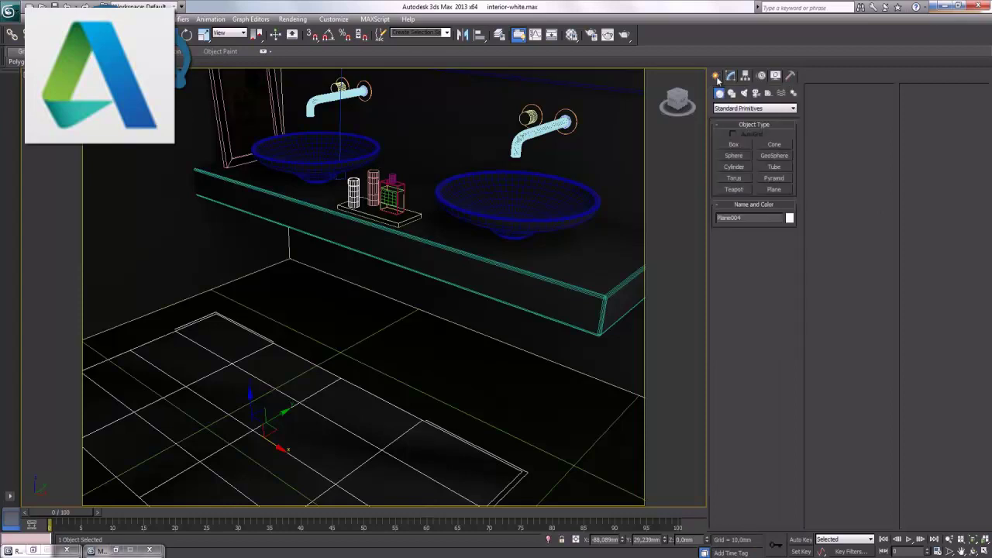
{"action": "left_click", "coordinate": [743, 110]}
{"action": "left_click", "coordinate": [741, 124]}
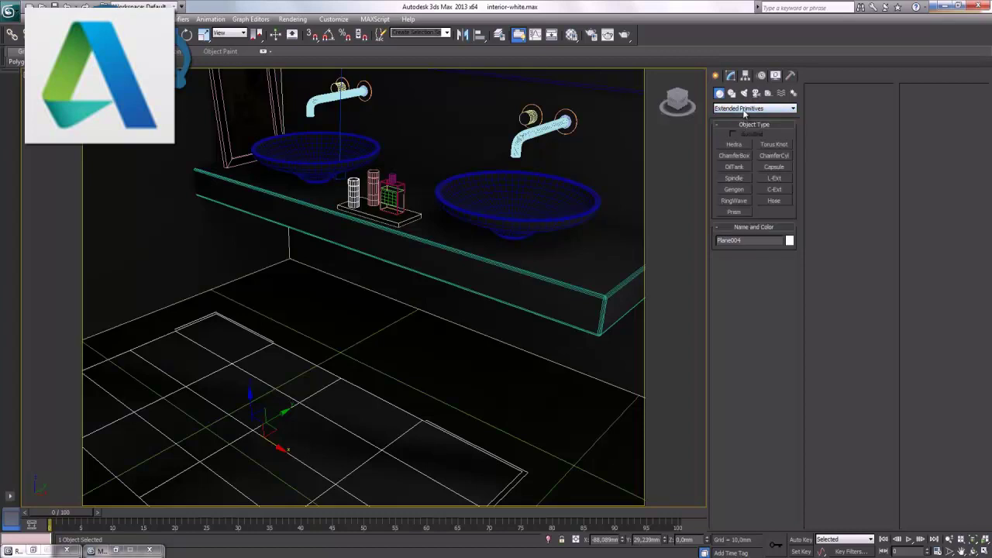
{"action": "left_click", "coordinate": [742, 109]}
{"action": "left_click", "coordinate": [745, 133]}
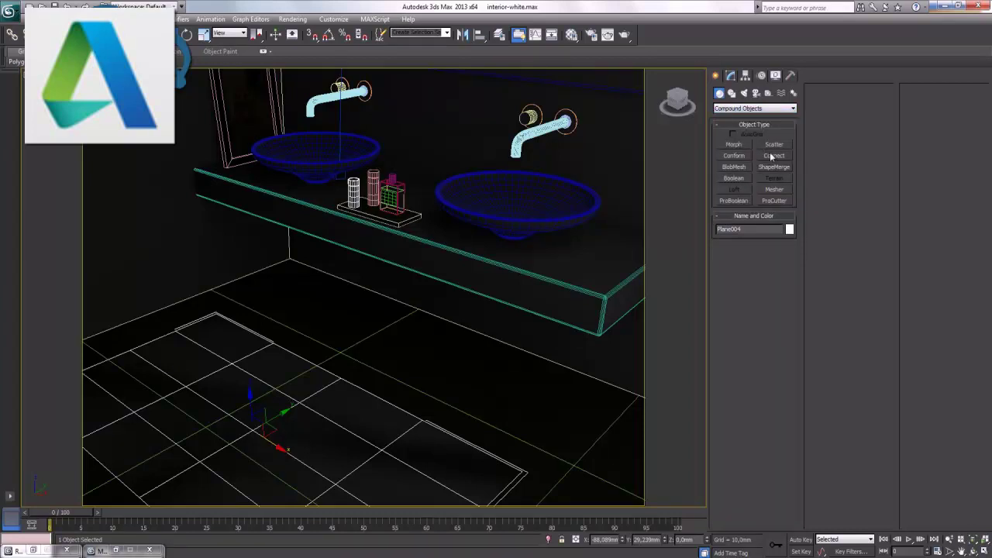
{"action": "left_click", "coordinate": [774, 145]}
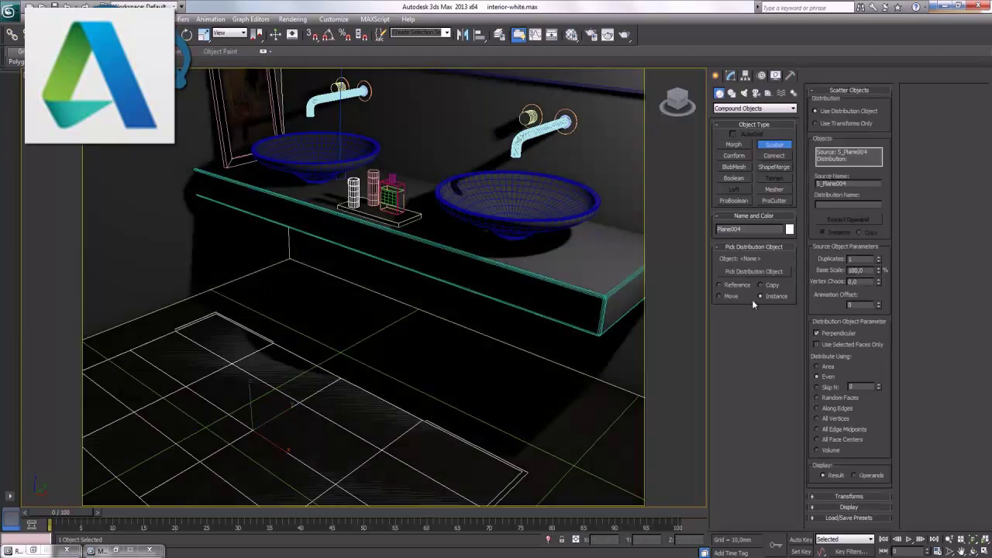
Maximise the Front viewport and zoom in on the sinks and counter
{"action": "key", "text": "alt+w"}
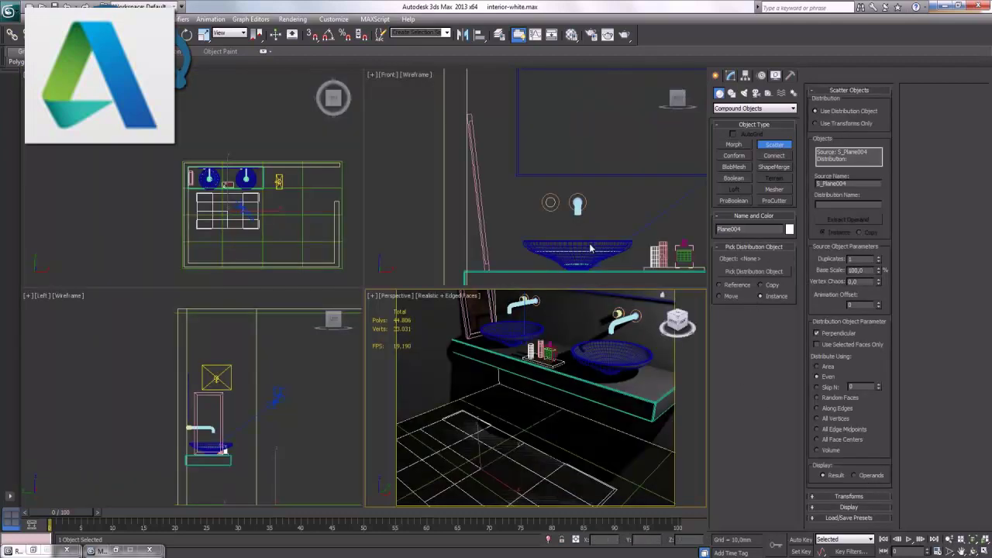
{"action": "right_click", "coordinate": [589, 224]}
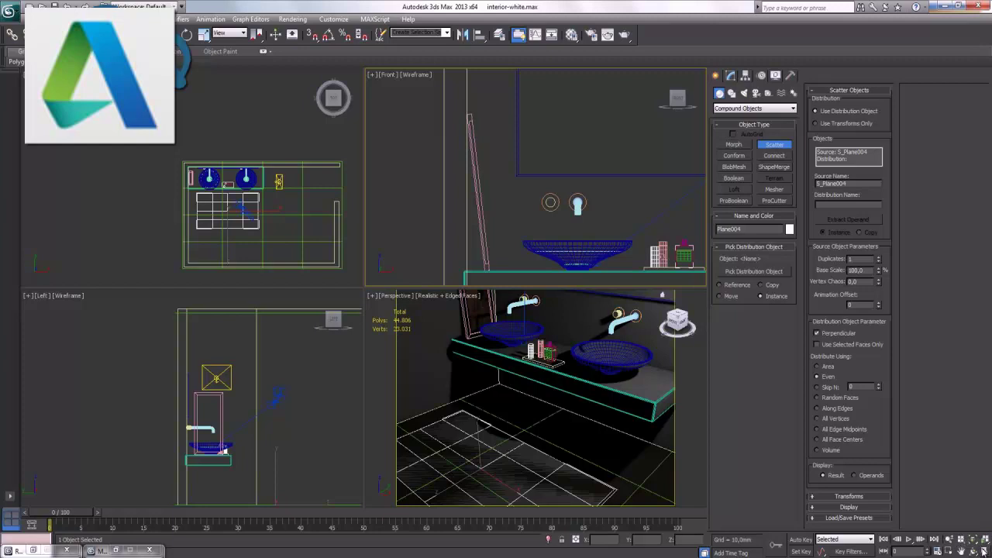
{"action": "key", "text": "alt+w"}
{"action": "scroll", "coordinate": [504, 331], "scroll_direction": "up", "scroll_amount": 2}
{"action": "scroll", "coordinate": [356, 99], "scroll_direction": "up", "scroll_amount": 2}
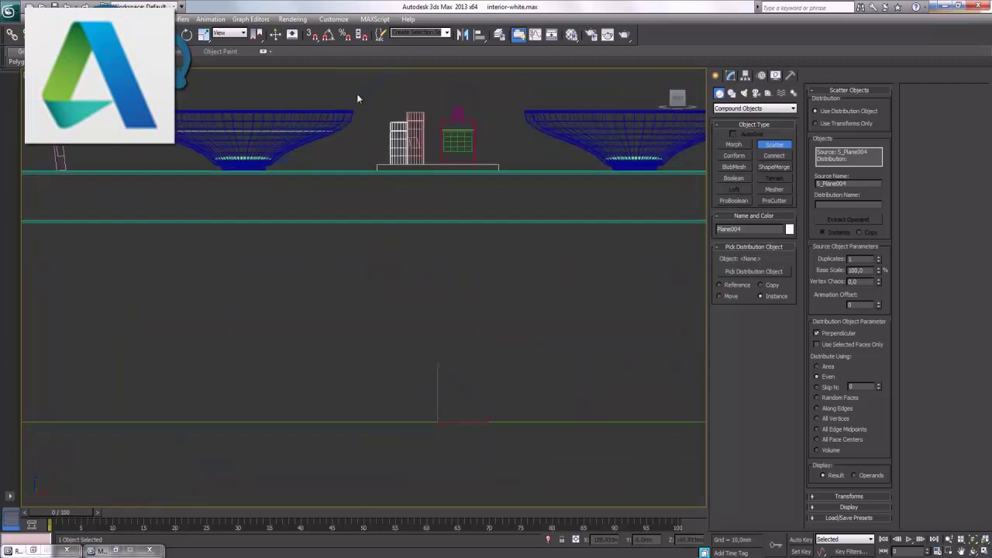
Draw a three-point right-angled line, Line006, below the counter reaching the floor
{"action": "left_click", "coordinate": [527, 454]}
{"action": "left_click", "coordinate": [731, 93]}
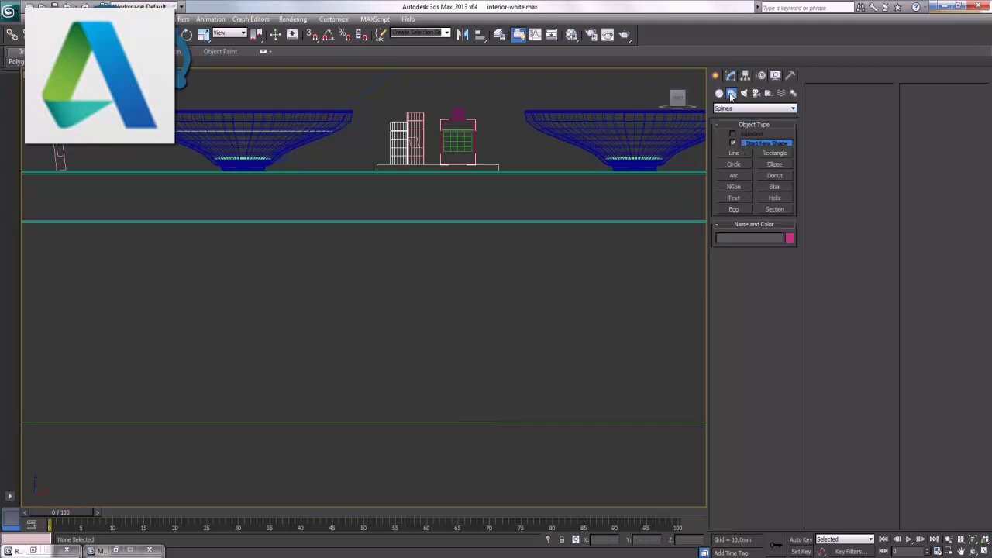
{"action": "left_click", "coordinate": [734, 152]}
{"action": "scroll", "coordinate": [394, 297], "scroll_direction": "up", "scroll_amount": 2}
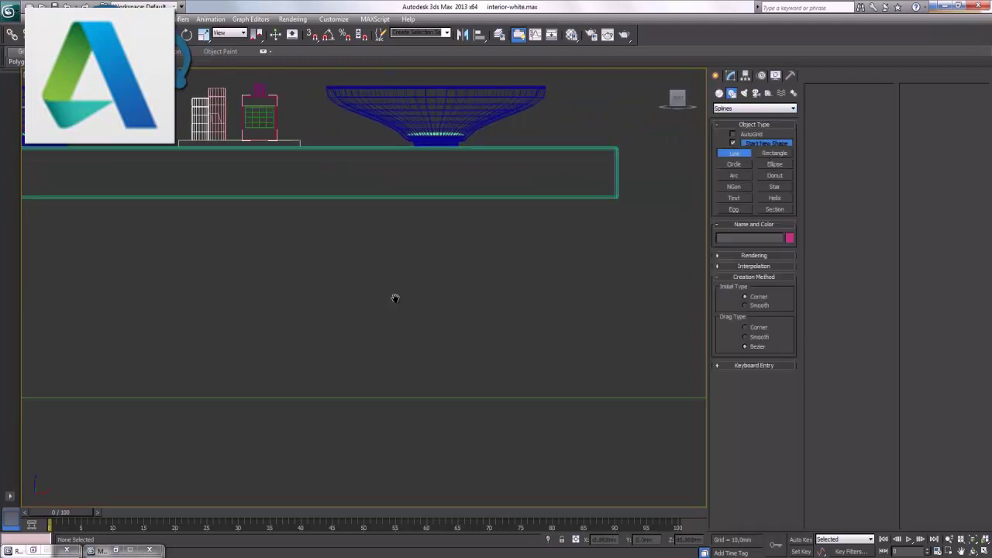
{"action": "middle_click_drag", "start_coordinate": [405, 310], "coordinate": [521, 346]}
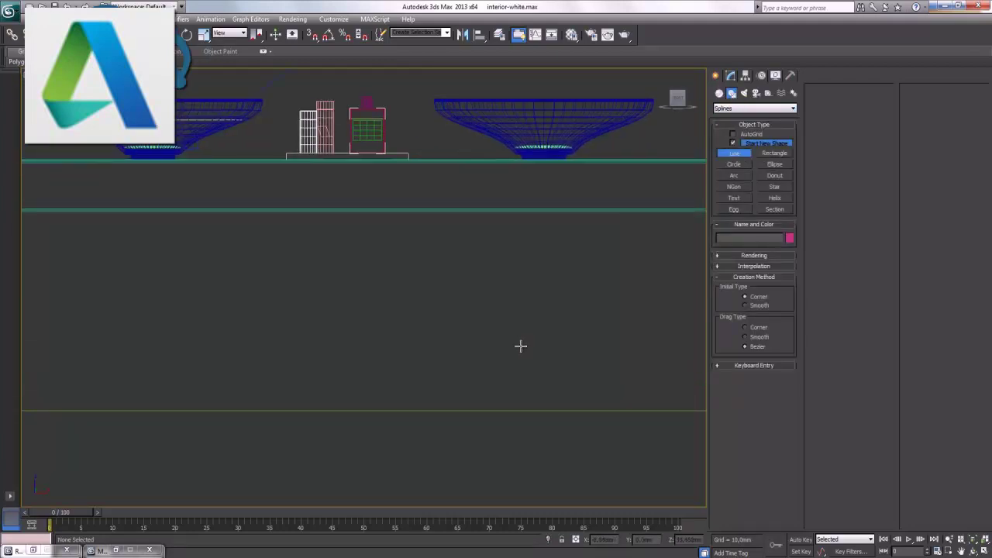
{"action": "left_click", "coordinate": [488, 411]}
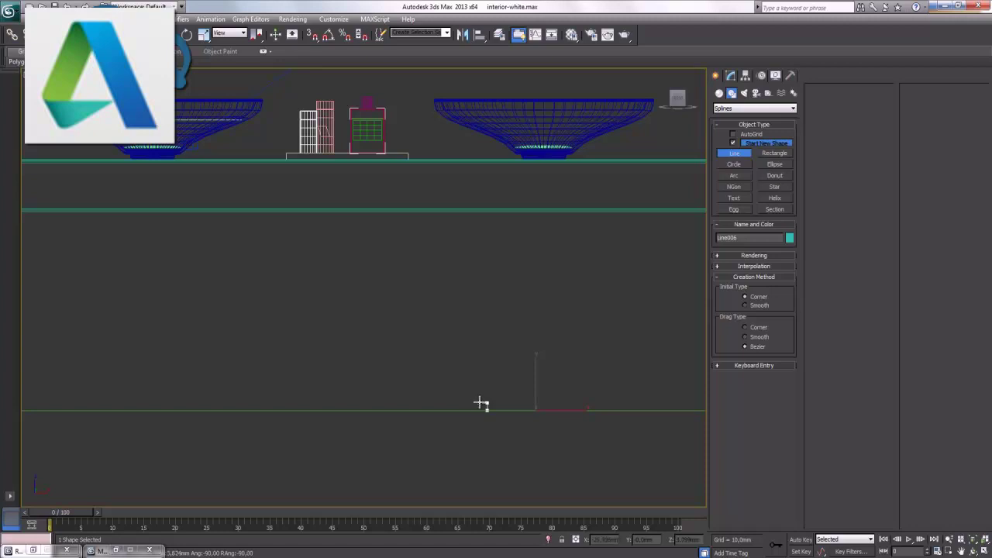
{"action": "mouse_move", "coordinate": [523, 437]}
{"action": "middle_mouse_down"}
{"action": "mouse_move", "coordinate": [569, 455]}
{"action": "mouse_move", "coordinate": [483, 259]}
{"action": "mouse_move", "coordinate": [476, 167]}
{"action": "middle_mouse_up"}
{"action": "mouse_move", "coordinate": [499, 325]}
{"action": "middle_mouse_down"}
{"action": "mouse_move", "coordinate": [616, 266]}
{"action": "mouse_move", "coordinate": [344, 388]}
{"action": "middle_mouse_up"}
{"action": "right_click", "coordinate": [345, 384]}
Enter Vertex mode on Line006 and select its corner vertex
{"action": "left_click", "coordinate": [731, 75]}
{"action": "left_click", "coordinate": [742, 252]}
{"action": "left_click_drag", "start_coordinate": [419, 285], "coordinate": [348, 337]}
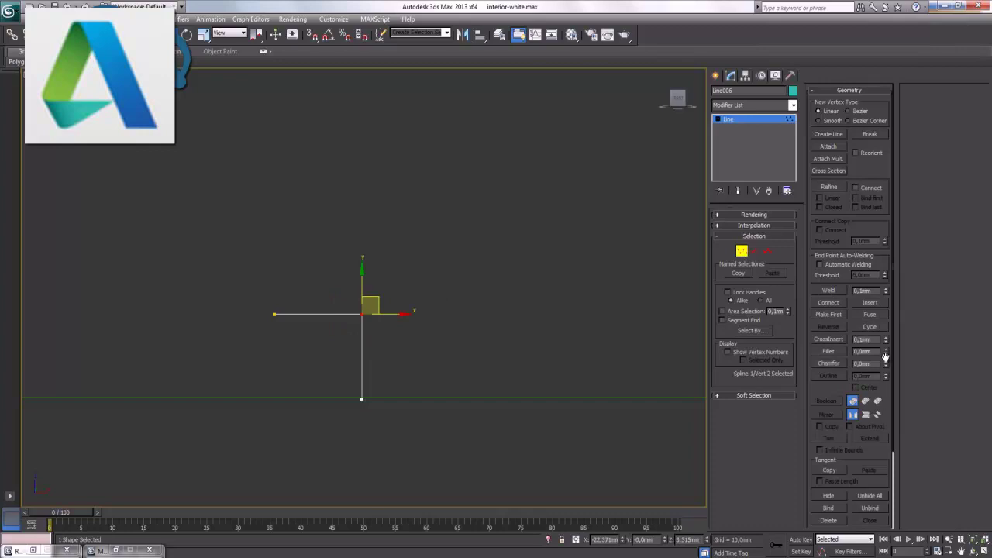
Fillet the corner vertex into an arc and reposition the start and end vertices
{"action": "left_click_drag", "start_coordinate": [887, 352], "coordinate": [887, 345]}
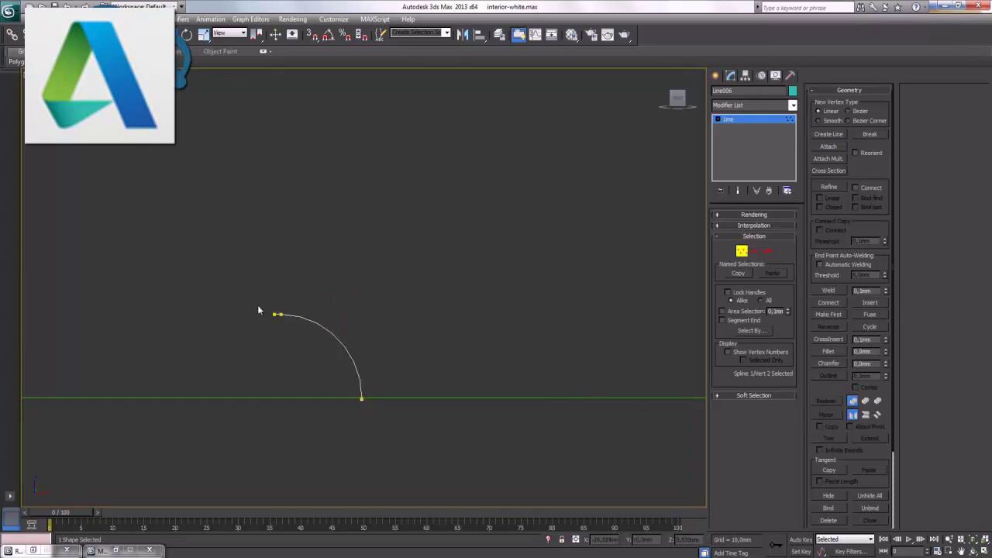
{"action": "mouse_move", "coordinate": [278, 321]}
{"action": "left_mouse_down"}
{"action": "mouse_move", "coordinate": [273, 295]}
{"action": "mouse_move", "coordinate": [261, 297]}
{"action": "mouse_move", "coordinate": [270, 379]}
{"action": "left_mouse_up"}
{"action": "left_click", "coordinate": [267, 358]}
{"action": "left_click_drag", "start_coordinate": [309, 363], "coordinate": [241, 379]}
{"action": "left_click_drag", "start_coordinate": [277, 328], "coordinate": [276, 333]}
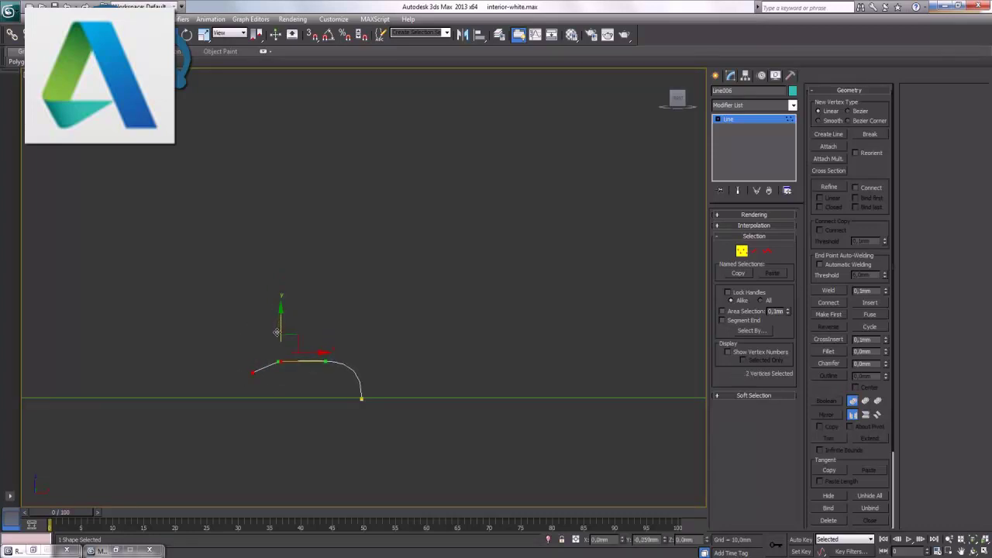
{"action": "left_click_drag", "start_coordinate": [305, 373], "coordinate": [341, 372]}
Adjust the curve-end and corner vertices to refine the hooked fibre shape
{"action": "left_click", "coordinate": [288, 372]}
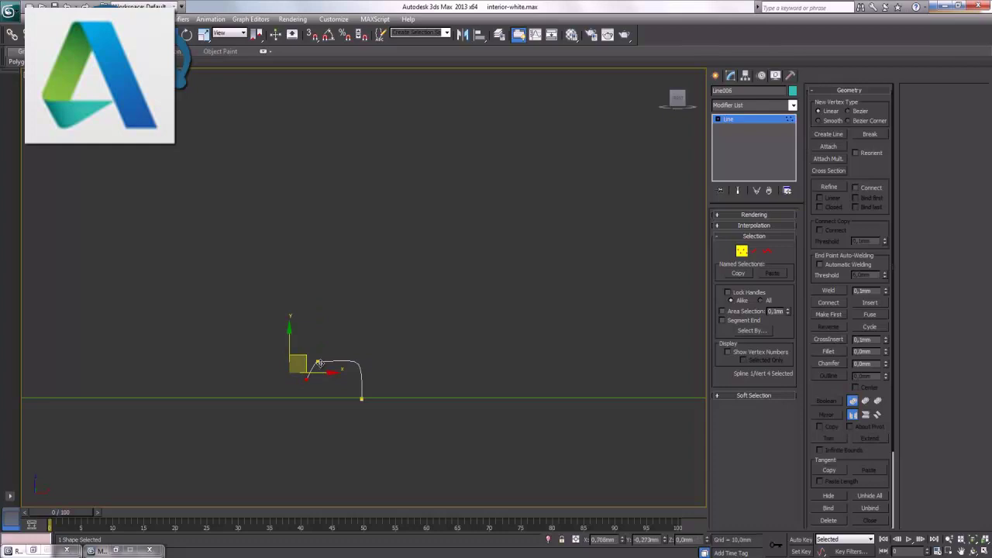
{"action": "left_click_drag", "start_coordinate": [320, 362], "coordinate": [367, 356]}
{"action": "left_click", "coordinate": [341, 343]}
{"action": "left_click", "coordinate": [320, 361]}
{"action": "left_click_drag", "start_coordinate": [302, 366], "coordinate": [330, 388]}
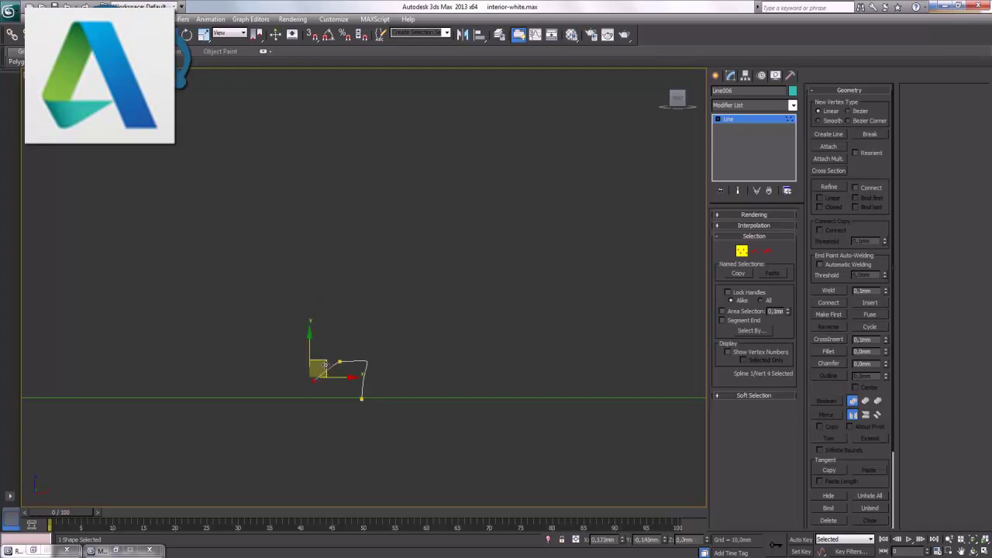
{"action": "left_click", "coordinate": [339, 362]}
{"action": "left_click_drag", "start_coordinate": [377, 361], "coordinate": [373, 369]}
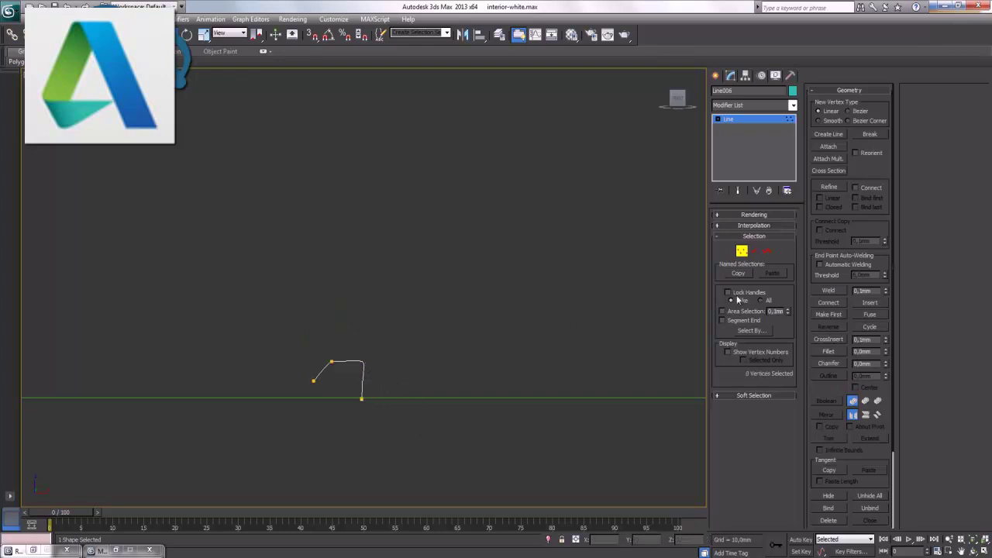
Enable Line006 in renderer and viewport with a thickness of about 0,11mm
{"action": "left_click", "coordinate": [742, 250]}
{"action": "left_click", "coordinate": [779, 216]}
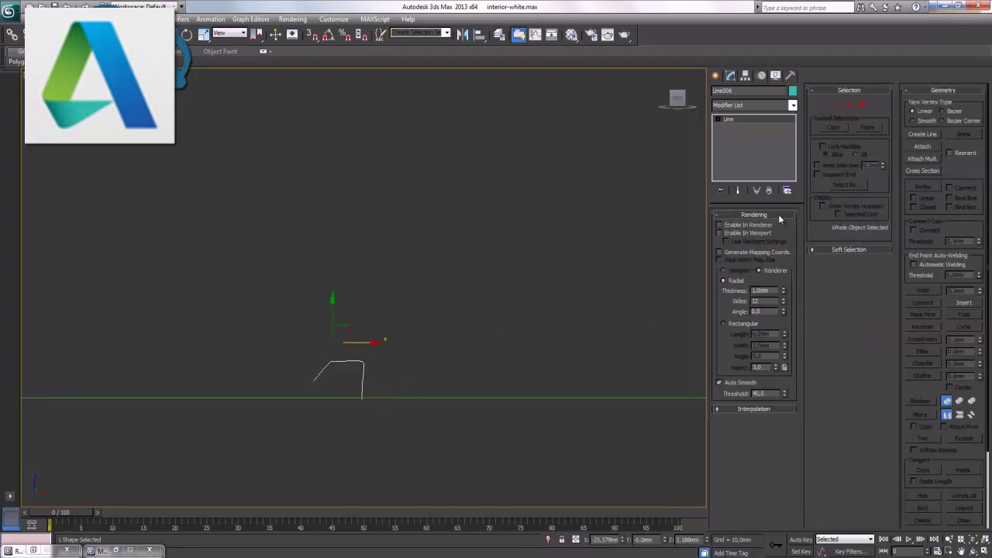
{"action": "left_click", "coordinate": [719, 232]}
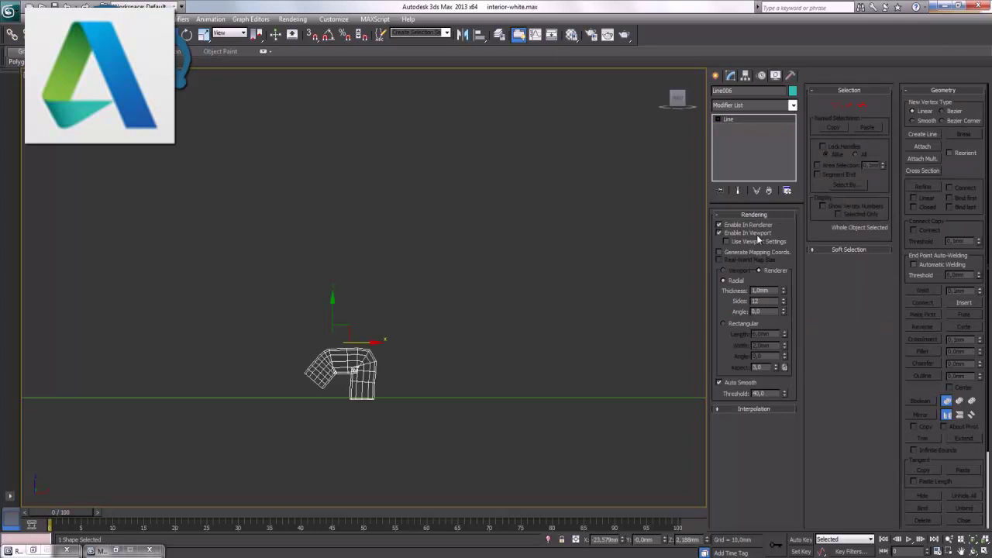
{"action": "left_click", "coordinate": [784, 293]}
{"action": "left_click_drag", "start_coordinate": [784, 294], "coordinate": [784, 294]}
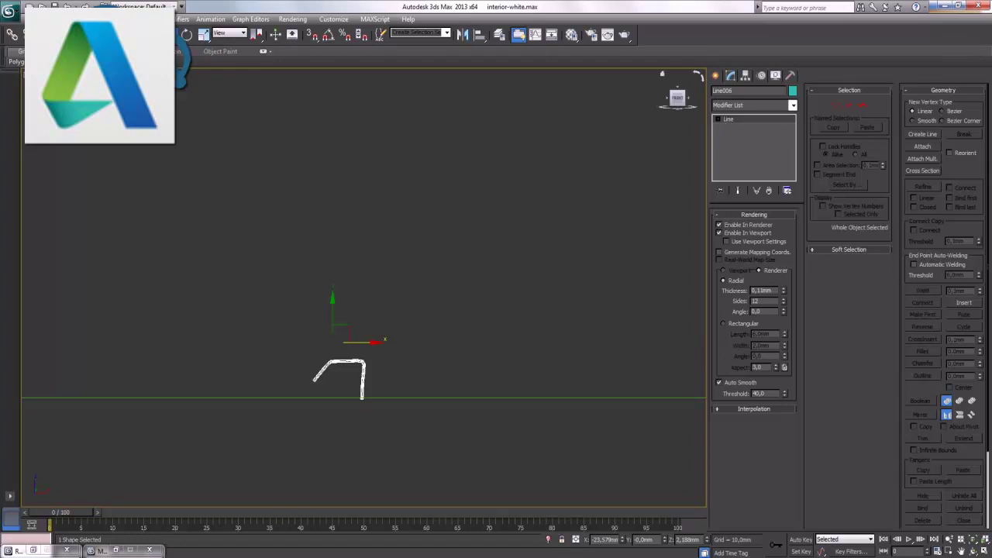
{"action": "left_click", "coordinate": [985, 551]}
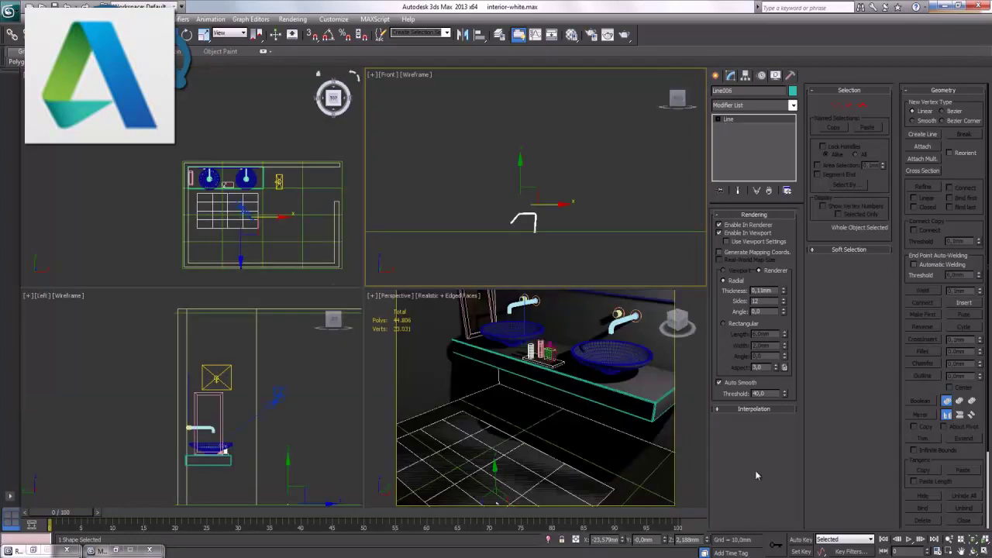
Try picking Plane001 as the Scatter distribution surface, then undo back to the line
{"action": "left_click", "coordinate": [528, 459]}
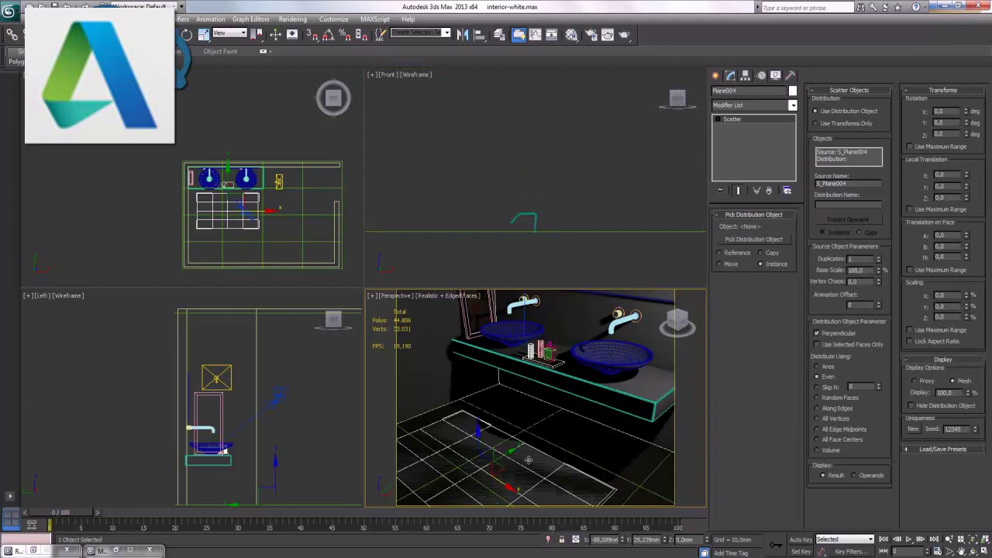
{"action": "left_click", "coordinate": [766, 240]}
{"action": "left_click", "coordinate": [557, 188]}
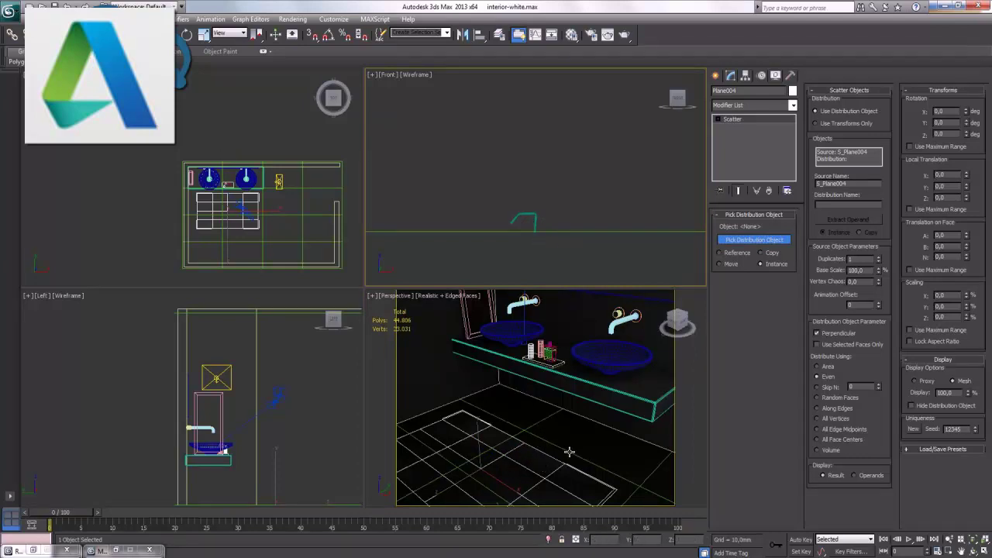
{"action": "scroll", "coordinate": [597, 470], "scroll_direction": "up", "scroll_amount": 5}
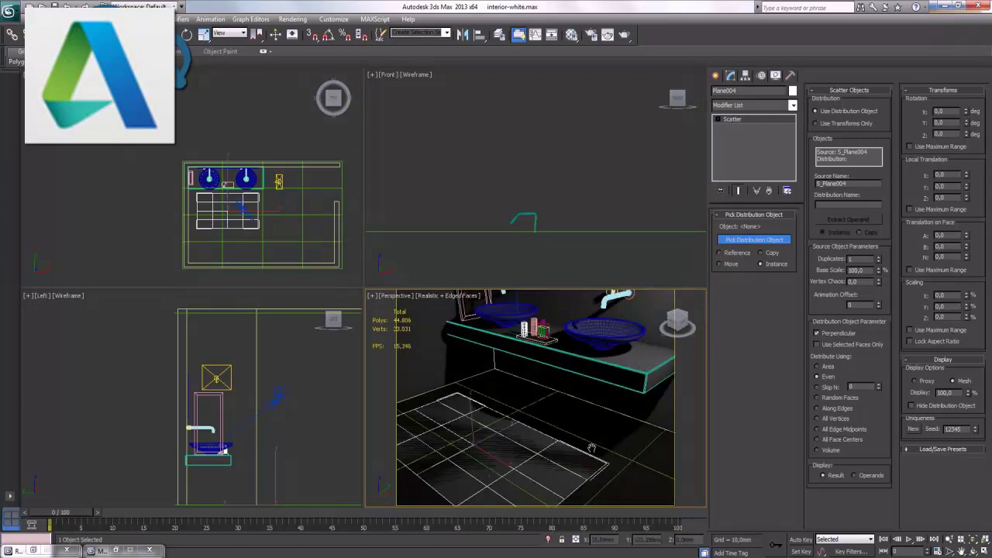
{"action": "scroll", "coordinate": [562, 432], "scroll_direction": "down", "scroll_amount": 2}
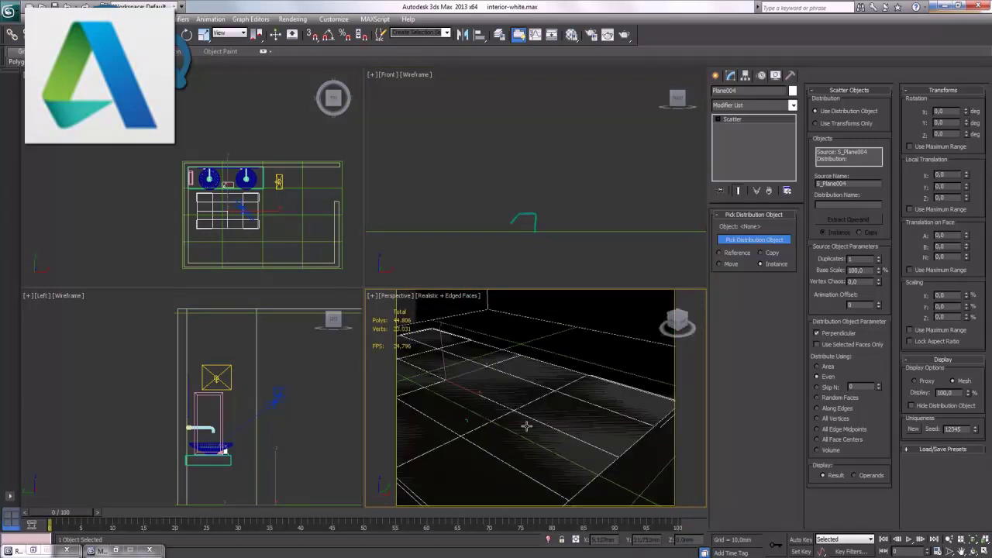
{"action": "left_click", "coordinate": [467, 421]}
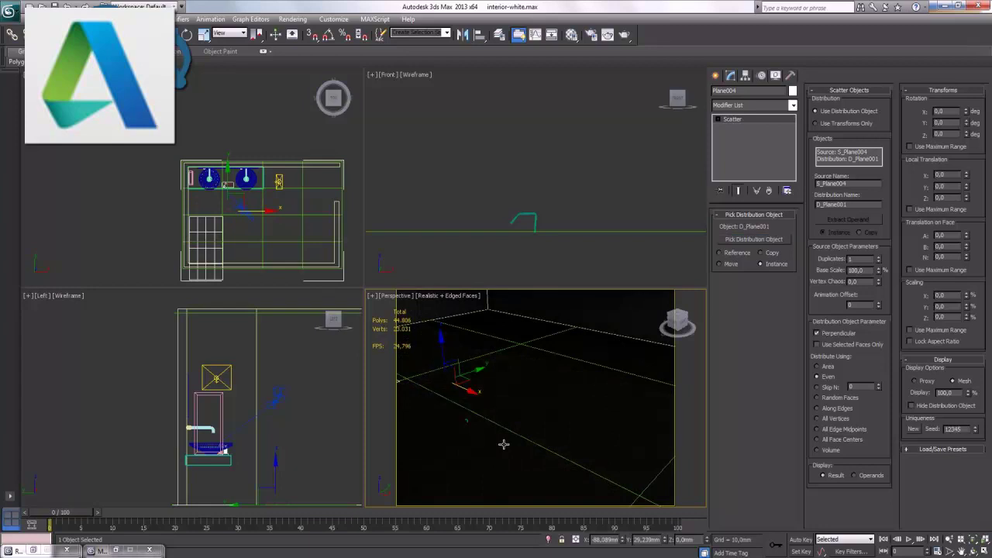
{"action": "key", "text": "ctrl+z"}
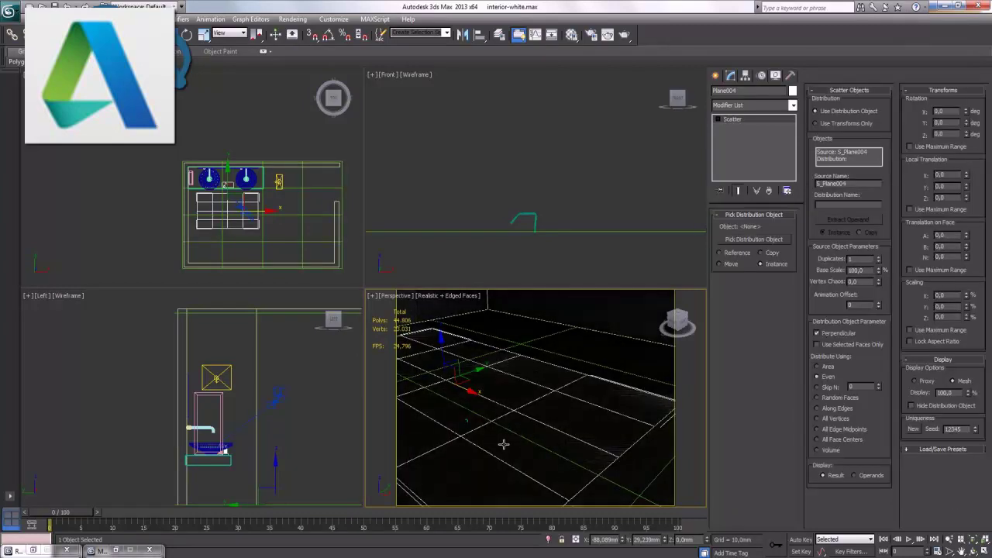
{"action": "key", "text": "ctrl+z"}
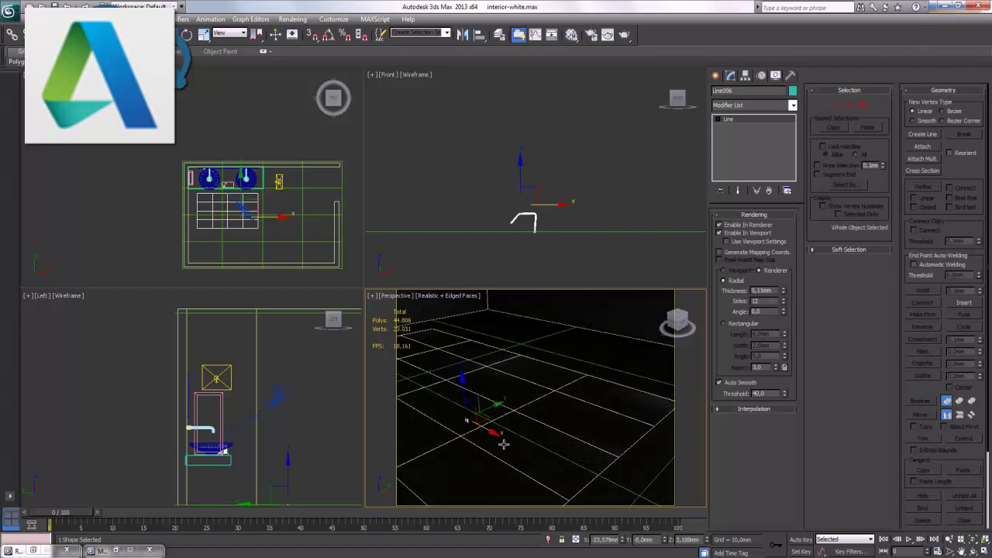
{"action": "left_click", "coordinate": [594, 420]}
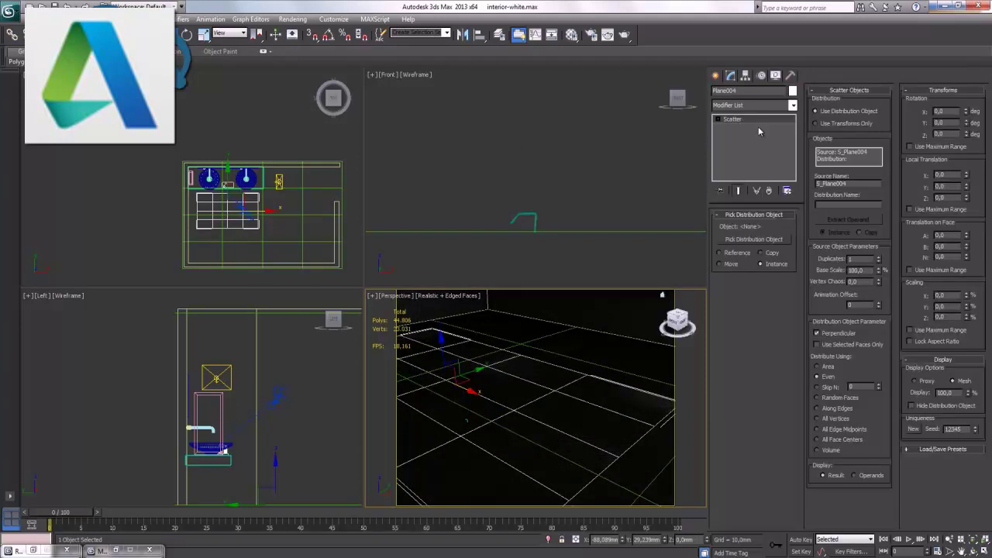
{"action": "key", "text": "ctrl+z"}
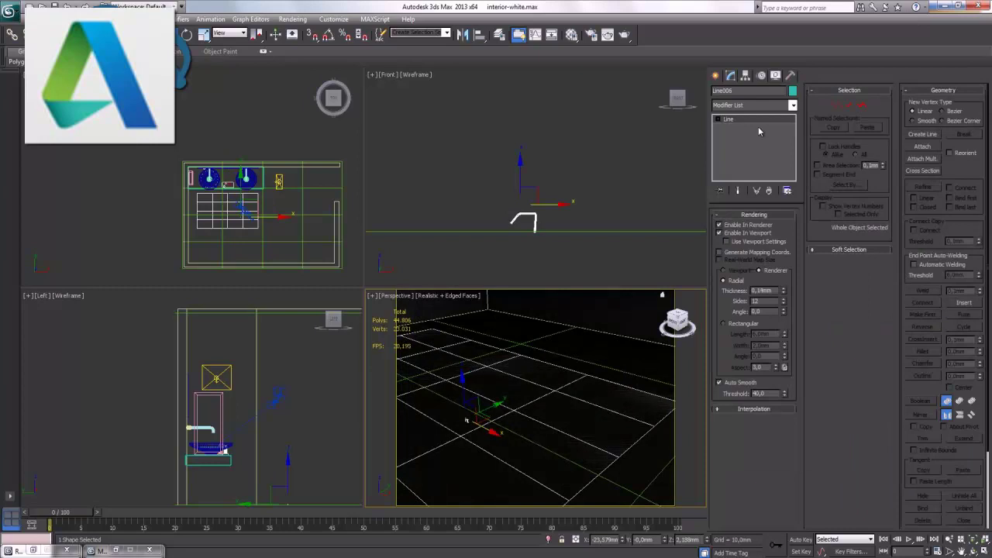
Set Line006's rendering thickness to 1,0mm
{"action": "middle_click_drag", "start_coordinate": [552, 389], "coordinate": [552, 386], "text": "alt"}
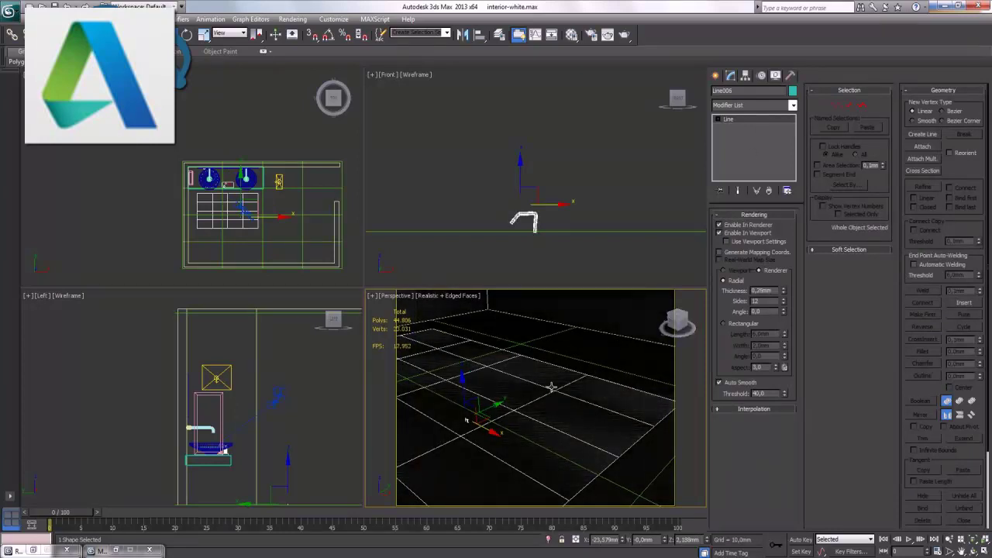
{"action": "type", "text": "1"}
{"action": "key", "text": "Return"}
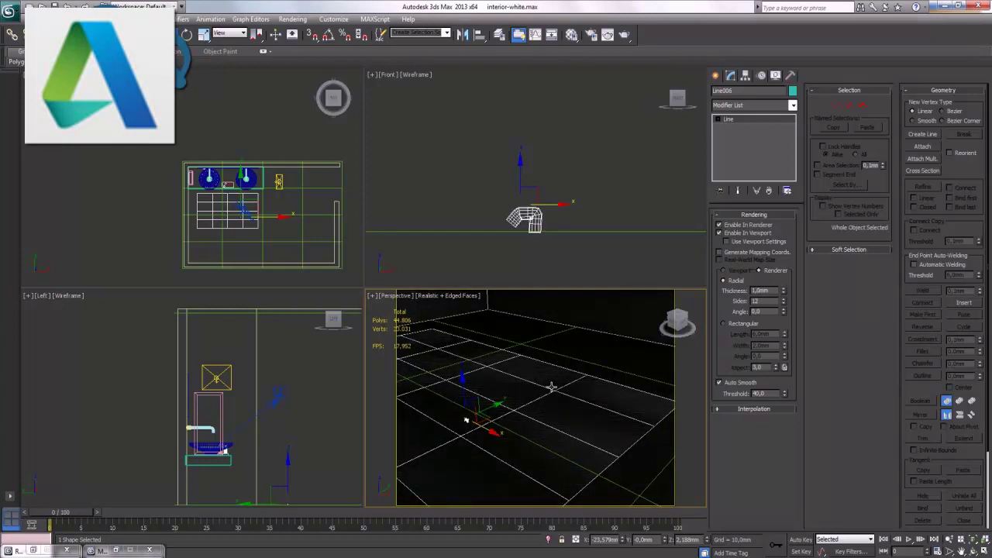
{"action": "left_click", "coordinate": [552, 387]}
Select the old Scatter object Plane004, check its operands and delete it
{"action": "left_click", "coordinate": [525, 458]}
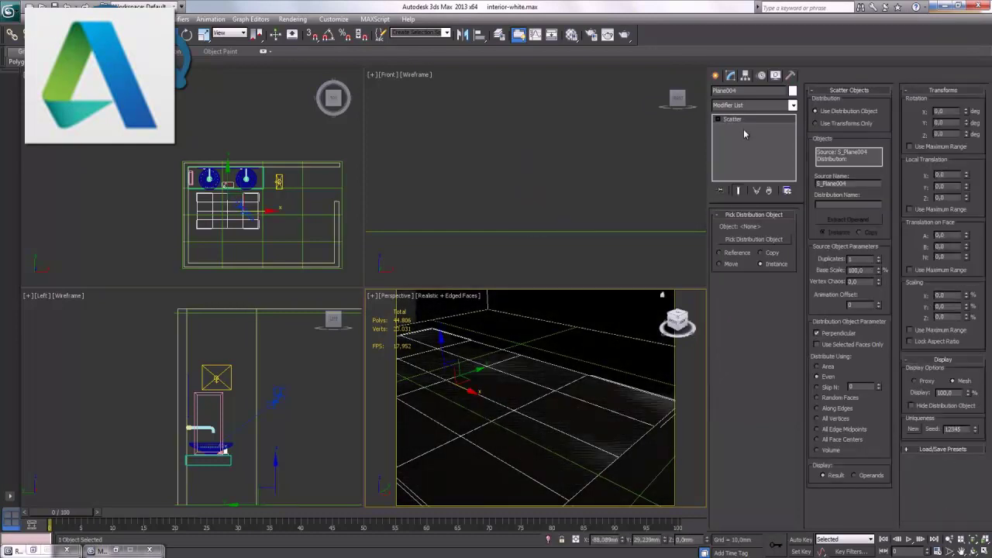
{"action": "left_click", "coordinate": [718, 119]}
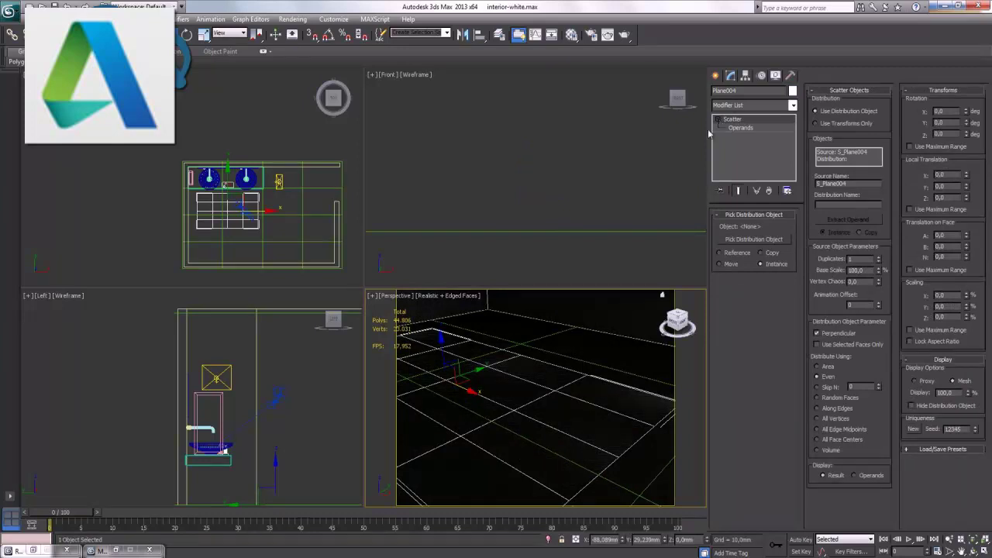
{"action": "key", "text": "Delete"}
Draw a 4×4-segment plane over the floor in front of the basins in the Top view
{"action": "left_click", "coordinate": [182, 216]}
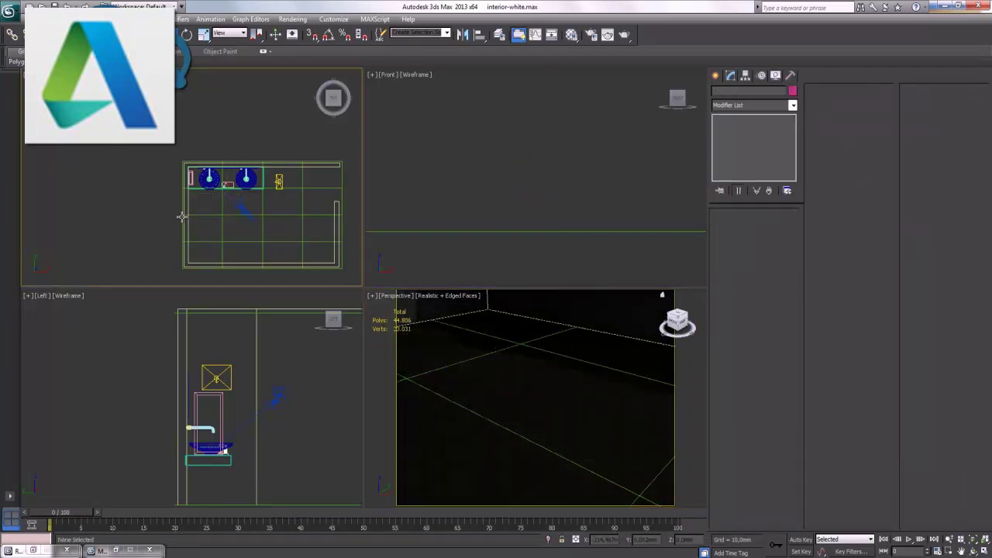
{"action": "left_click", "coordinate": [986, 551]}
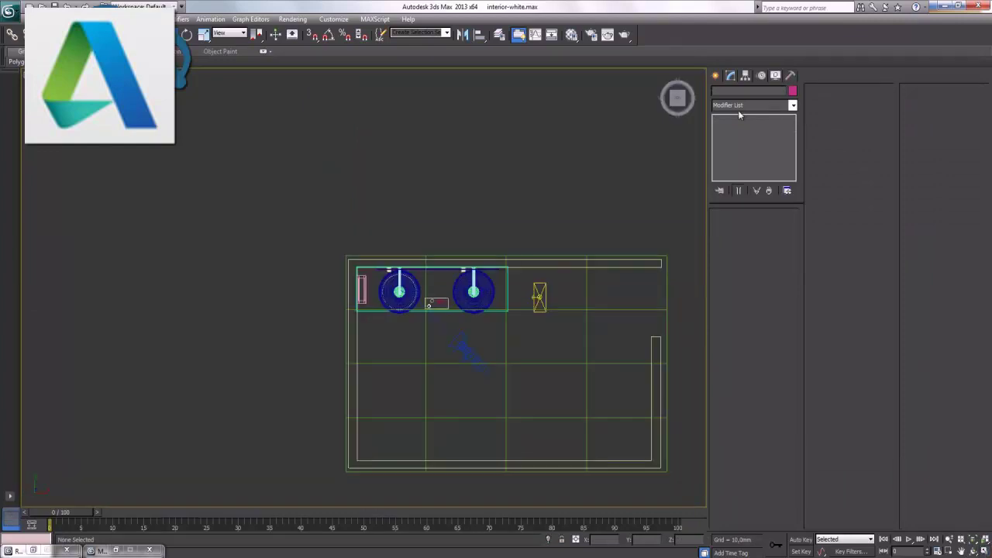
{"action": "left_click", "coordinate": [715, 76]}
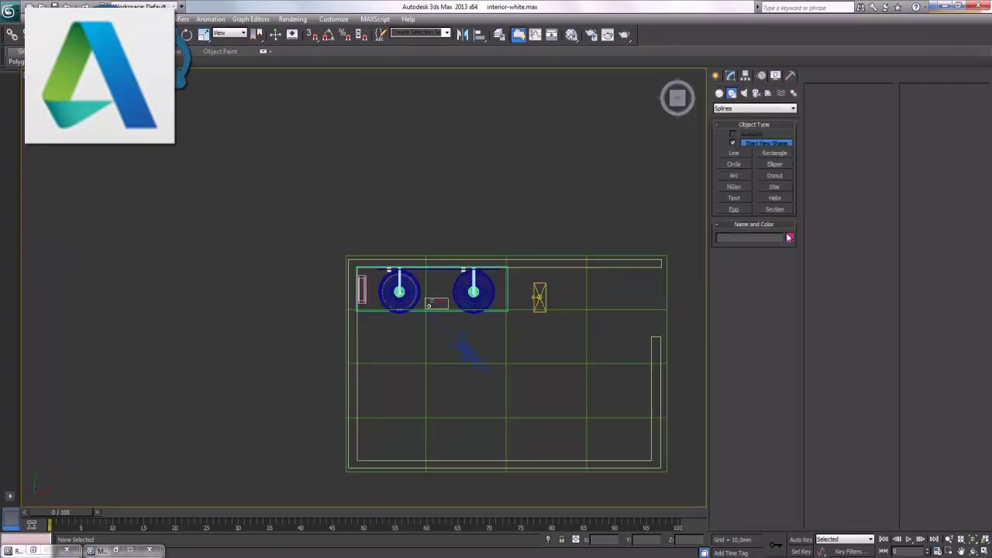
{"action": "left_click", "coordinate": [720, 93]}
{"action": "left_click", "coordinate": [737, 110]}
{"action": "left_click", "coordinate": [736, 120]}
{"action": "left_click", "coordinate": [773, 189]}
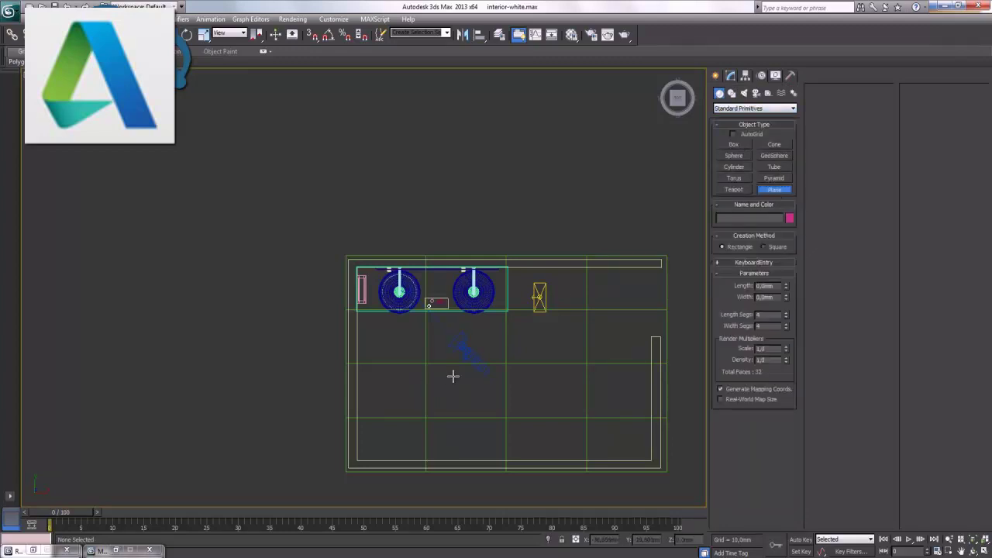
{"action": "scroll", "coordinate": [390, 328], "scroll_direction": "up", "scroll_amount": 2}
{"action": "scroll", "coordinate": [363, 313], "scroll_direction": "up", "scroll_amount": 2}
{"action": "left_click_drag", "start_coordinate": [230, 231], "coordinate": [496, 377]}
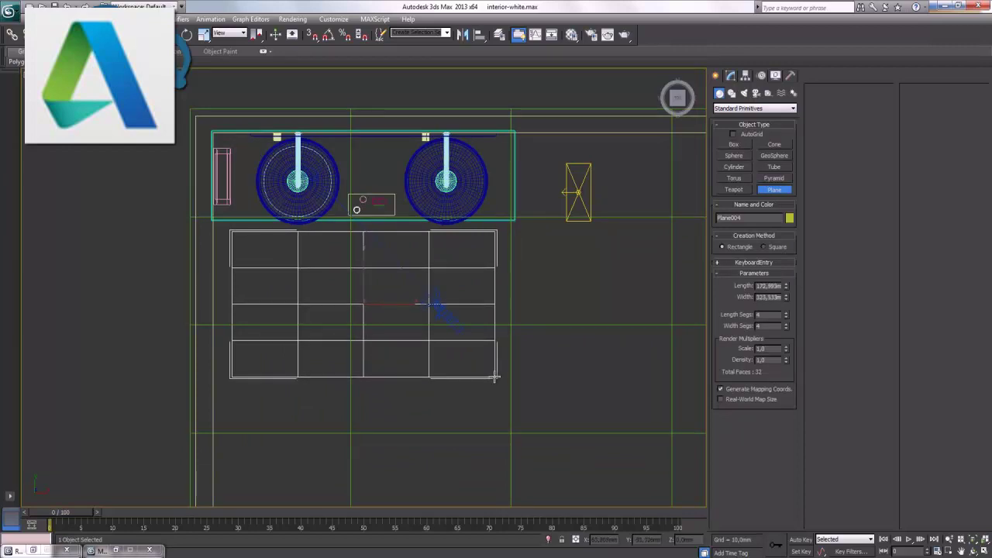
{"action": "right_click", "coordinate": [495, 378]}
{"action": "left_click", "coordinate": [180, 333]}
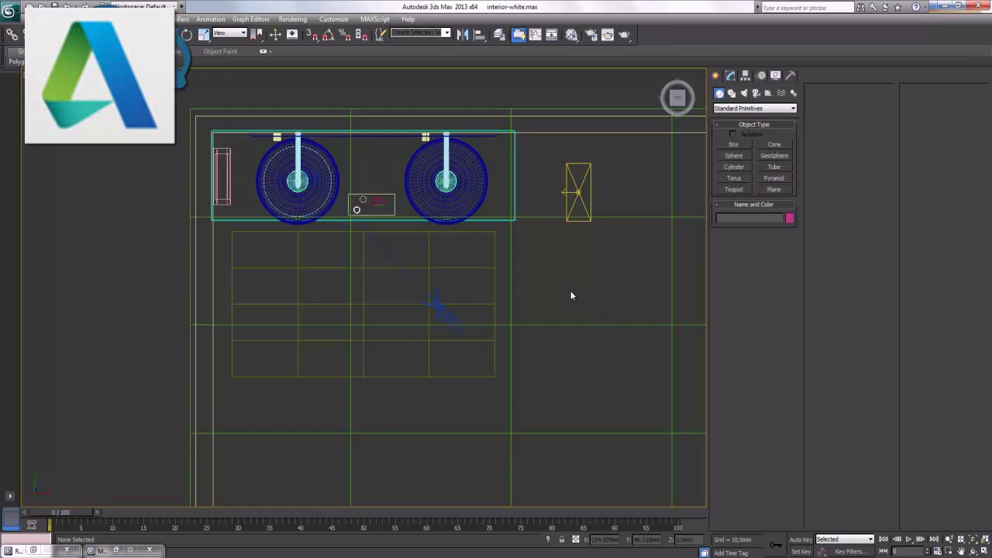
Raise the new plane about 1.66mm above the floor in the Front view
{"action": "left_click", "coordinate": [983, 552]}
{"action": "left_click", "coordinate": [542, 221]}
{"action": "left_click", "coordinate": [983, 552]}
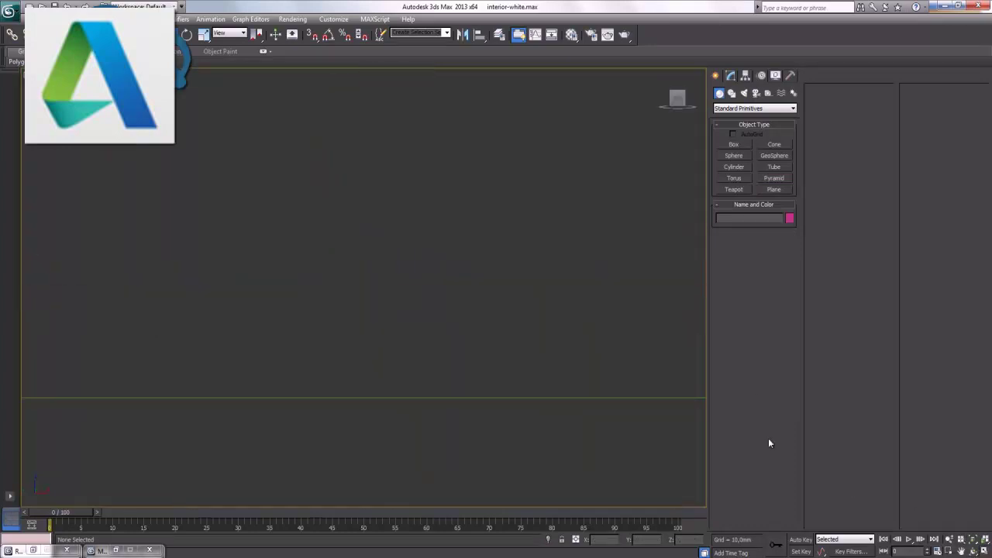
{"action": "left_click", "coordinate": [983, 552]}
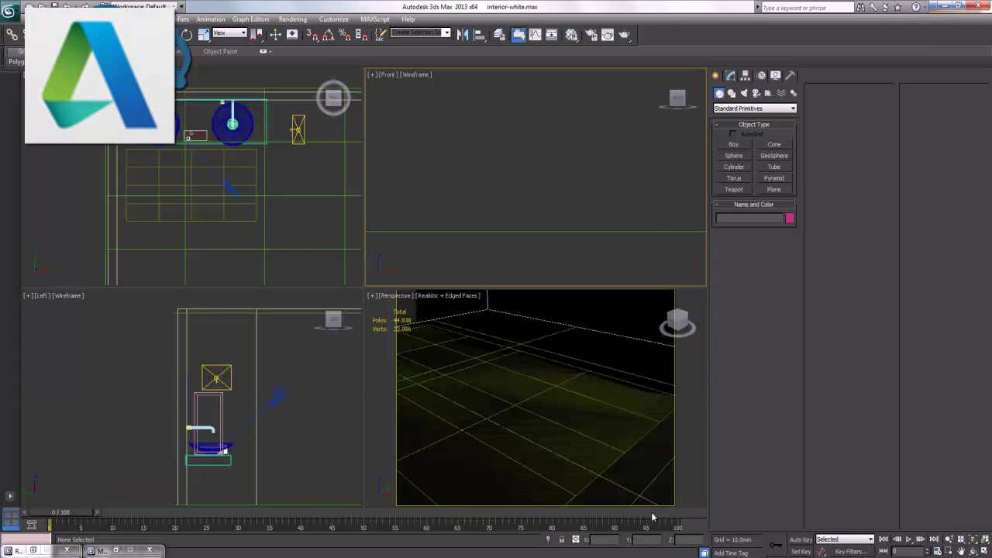
{"action": "left_click", "coordinate": [584, 463]}
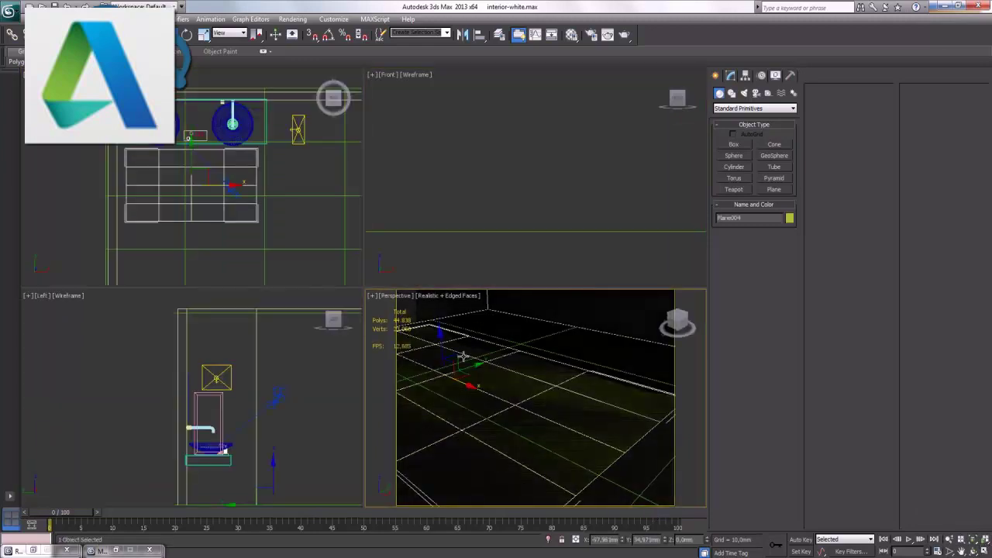
{"action": "scroll", "coordinate": [589, 255], "scroll_direction": "up", "scroll_amount": 2}
{"action": "scroll", "coordinate": [589, 255], "scroll_direction": "up", "scroll_amount": 2}
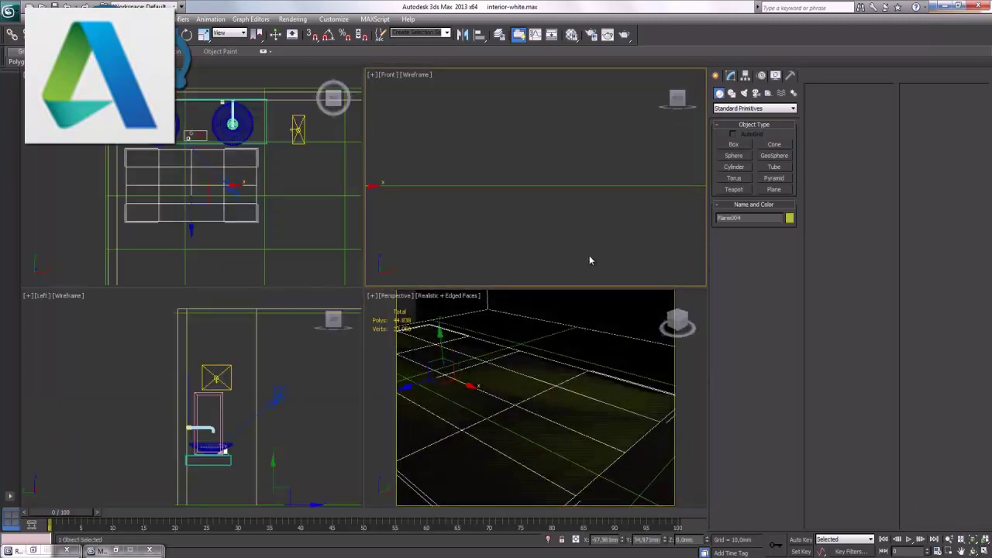
{"action": "scroll", "coordinate": [543, 245], "scroll_direction": "up", "scroll_amount": 2}
{"action": "scroll", "coordinate": [543, 245], "scroll_direction": "up", "scroll_amount": 2}
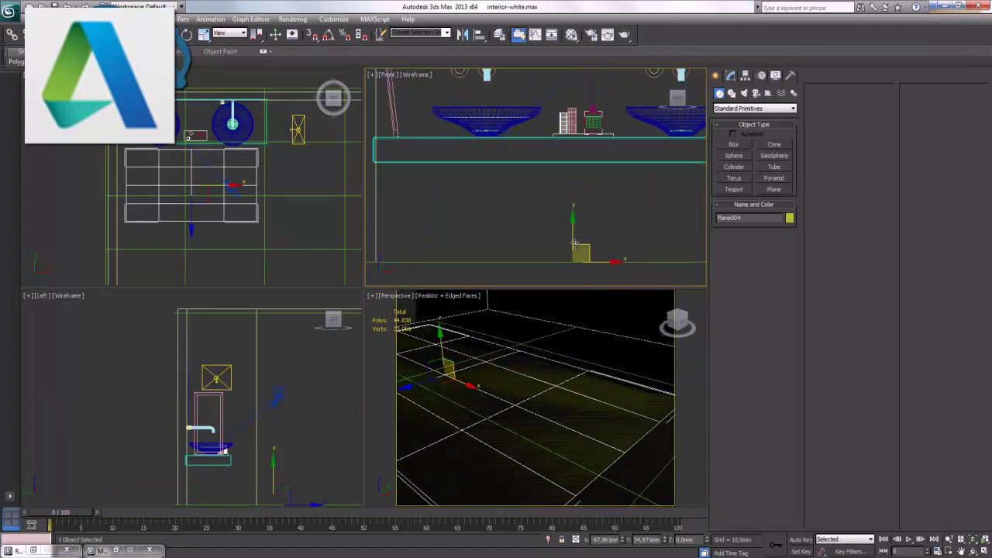
{"action": "left_click_drag", "start_coordinate": [573, 236], "coordinate": [573, 234]}
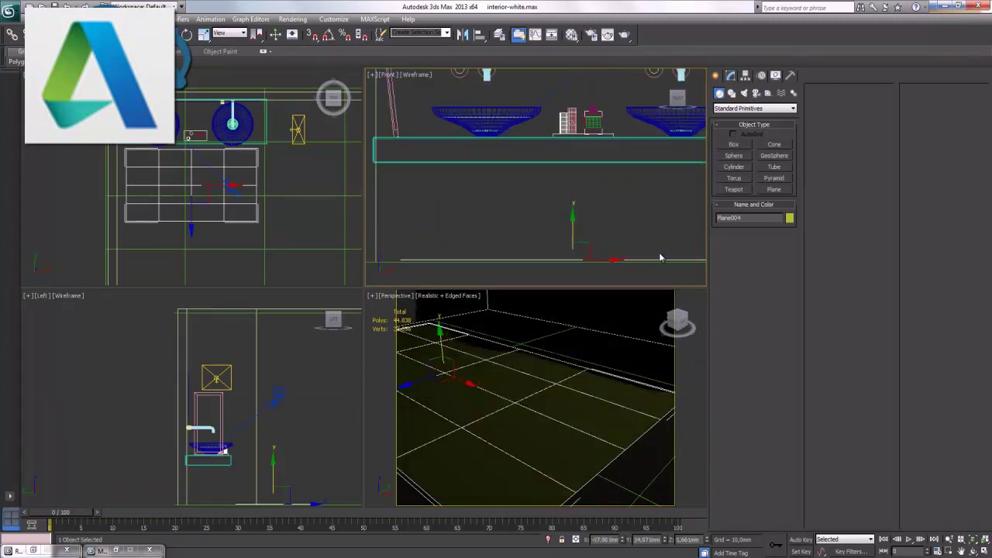
{"action": "key", "text": "alt+w"}
{"action": "left_click", "coordinate": [554, 482]}
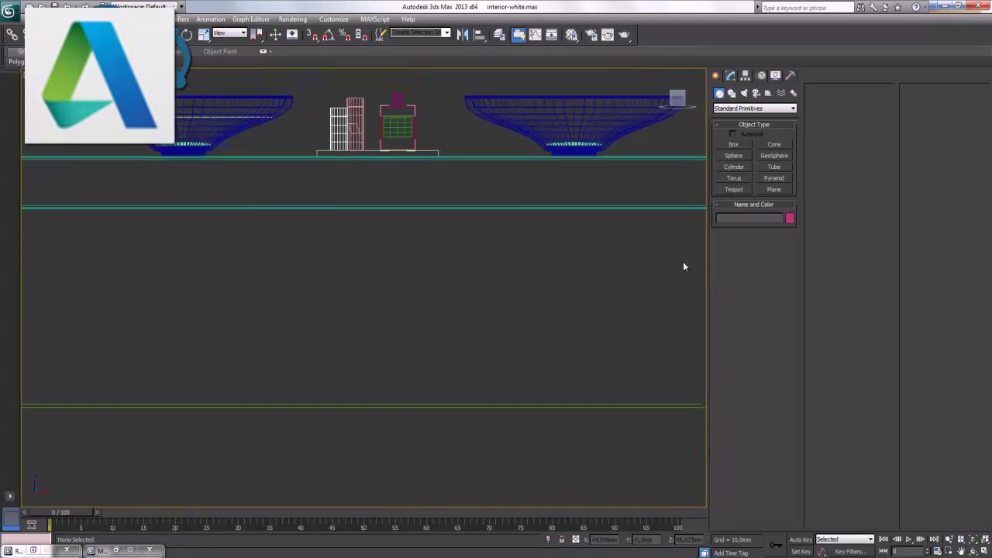
Draw a short bent line just above the floor in the Front view
{"action": "left_click", "coordinate": [731, 93]}
{"action": "left_click", "coordinate": [735, 153]}
{"action": "middle_click_drag", "start_coordinate": [606, 335], "coordinate": [498, 286]}
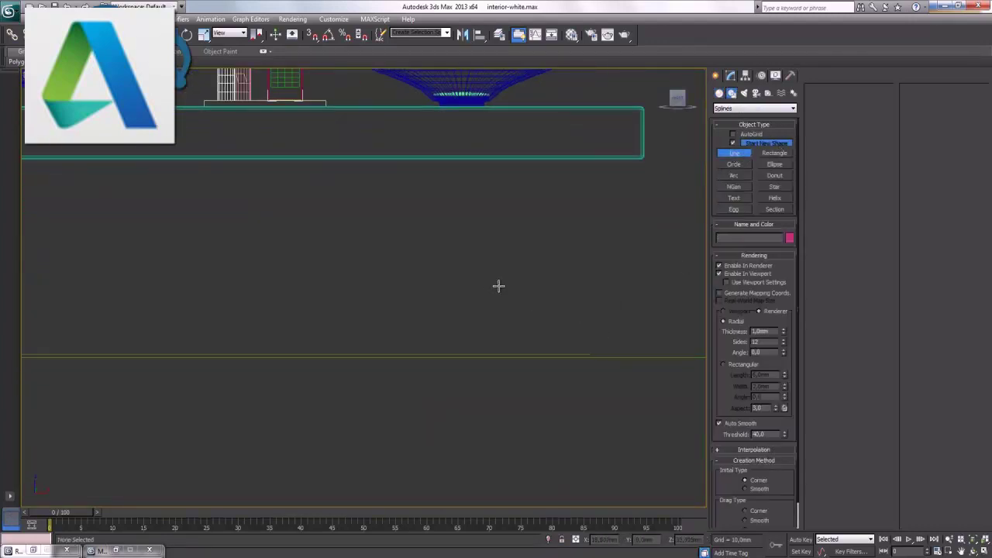
{"action": "scroll", "coordinate": [628, 355], "scroll_direction": "up", "scroll_amount": 2}
{"action": "middle_click_drag", "start_coordinate": [625, 352], "coordinate": [535, 344]}
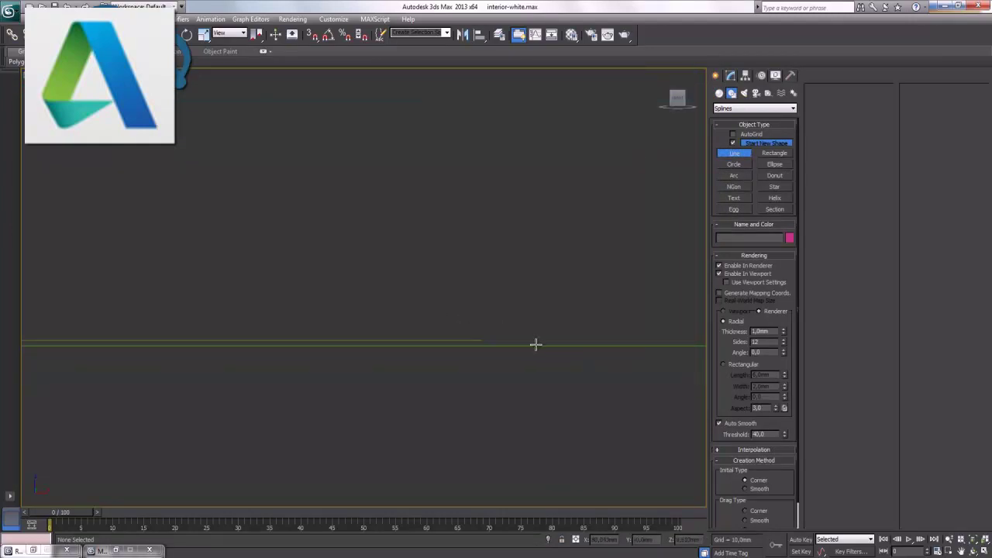
{"action": "left_click", "coordinate": [578, 363]}
{"action": "left_click", "coordinate": [580, 348]}
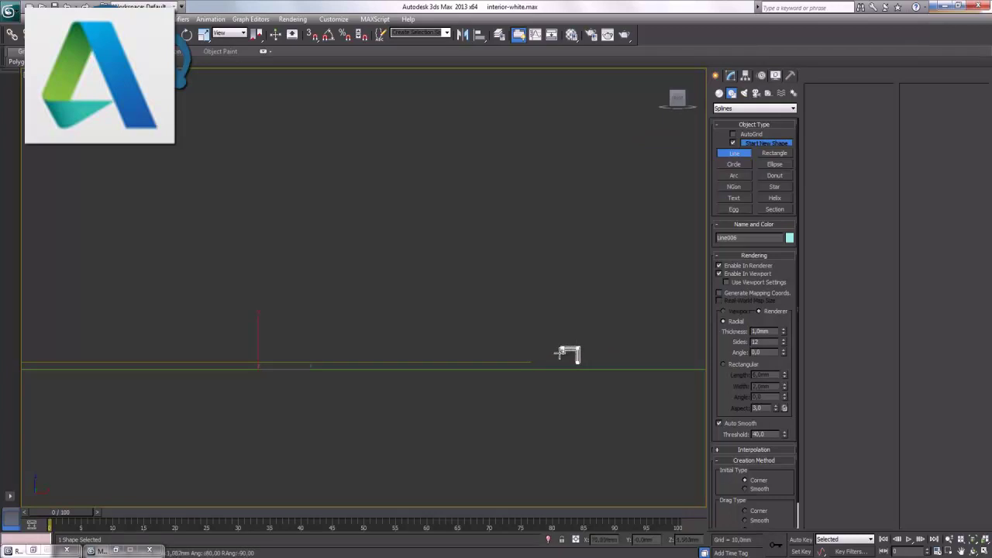
{"action": "left_click", "coordinate": [560, 352]}
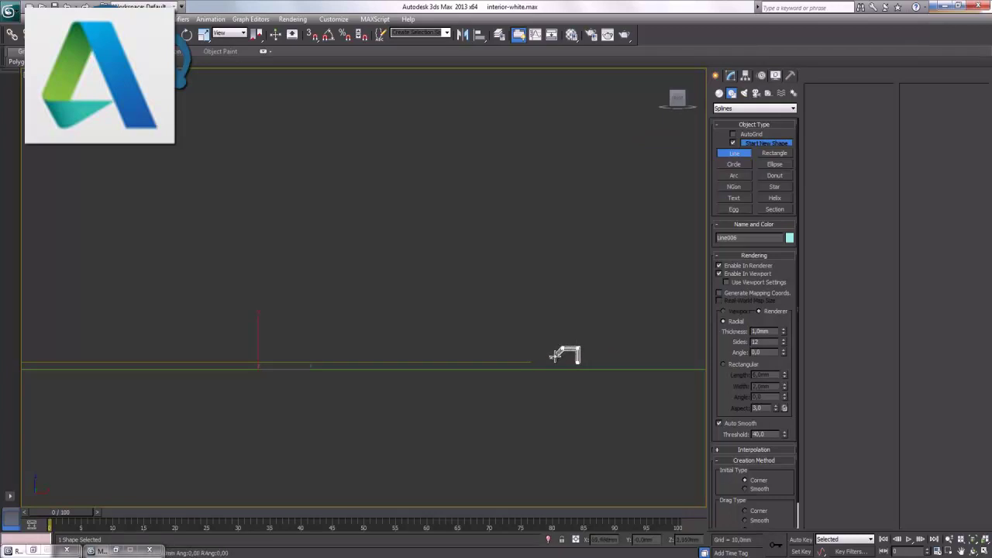
{"action": "middle_click_drag", "start_coordinate": [585, 381], "coordinate": [539, 378]}
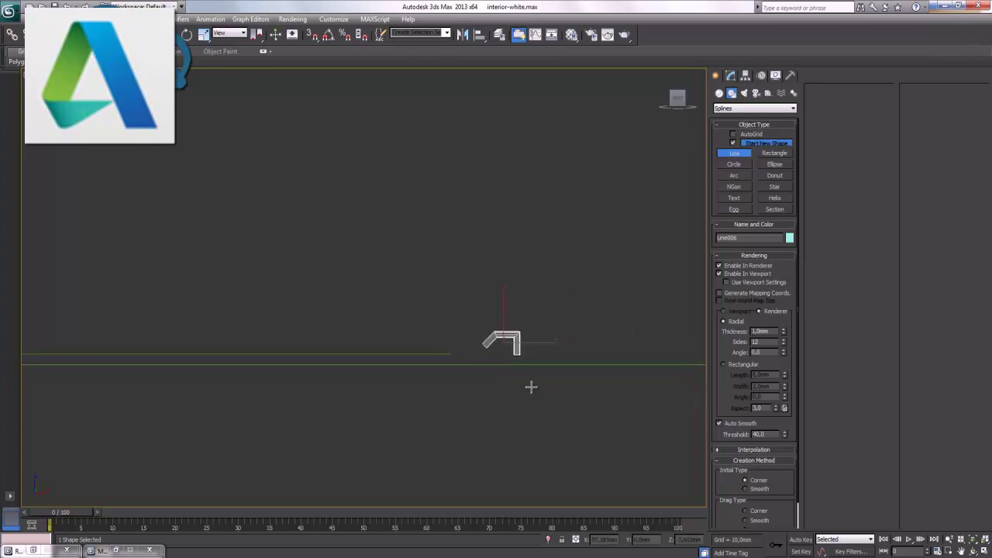
{"action": "scroll", "coordinate": [532, 385], "scroll_direction": "up", "scroll_amount": 2}
{"action": "right_click", "coordinate": [702, 306]}
Fillet the line's two right-hand corners into one smooth arc and shift it left
{"action": "left_click", "coordinate": [730, 76]}
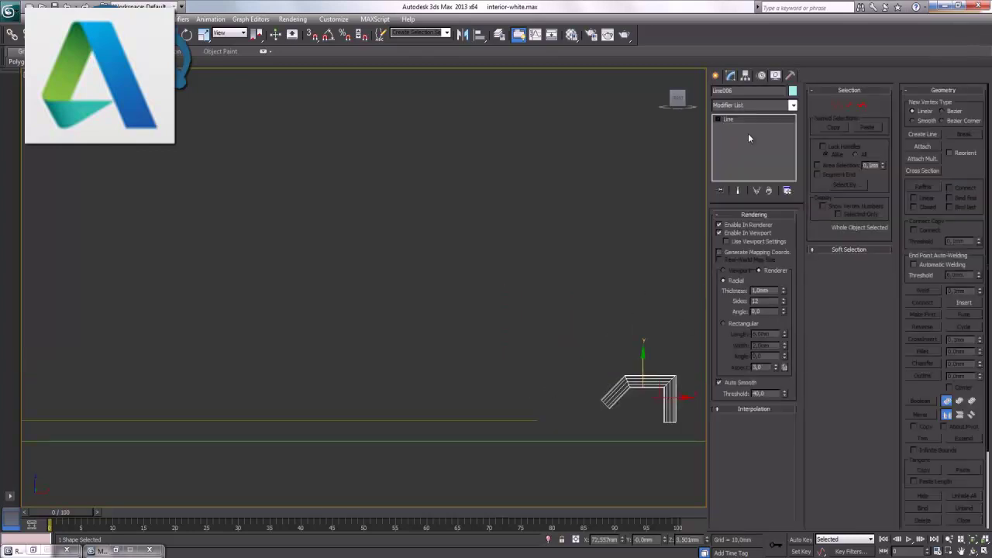
{"action": "left_click", "coordinate": [741, 233]}
{"action": "middle_click_drag", "start_coordinate": [640, 315], "coordinate": [511, 307]}
{"action": "left_click", "coordinate": [837, 106]}
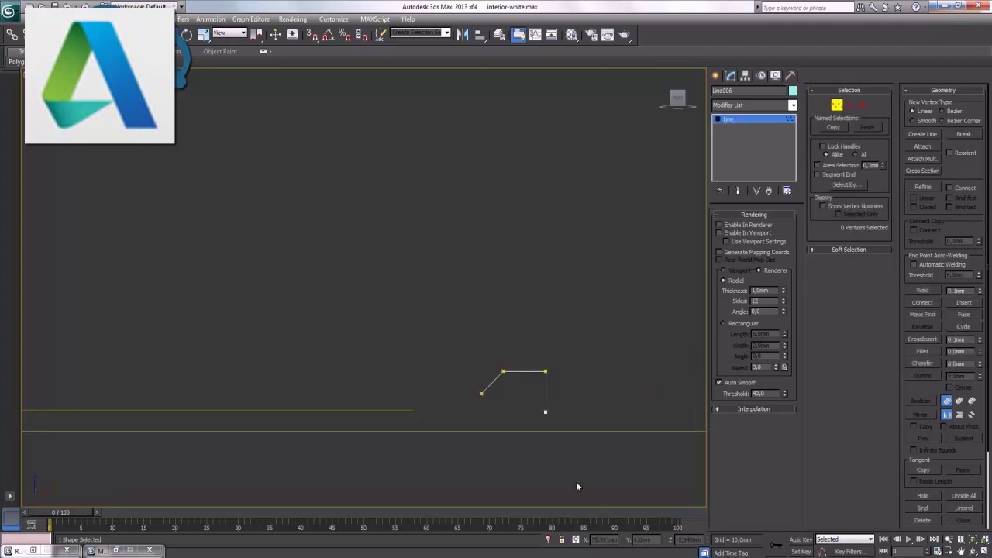
{"action": "left_click_drag", "start_coordinate": [479, 345], "coordinate": [575, 384]}
{"action": "left_click", "coordinate": [980, 350]}
{"action": "left_click_drag", "start_coordinate": [980, 353], "coordinate": [980, 343]}
{"action": "left_click", "coordinate": [837, 105]}
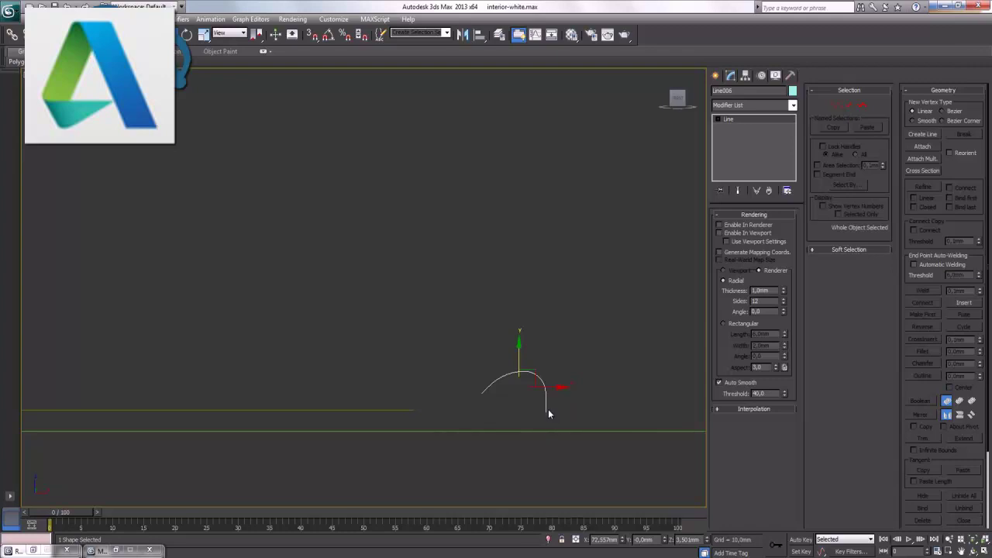
{"action": "mouse_move", "coordinate": [553, 373]}
{"action": "left_mouse_down"}
{"action": "mouse_move", "coordinate": [394, 372]}
{"action": "mouse_move", "coordinate": [357, 354]}
{"action": "left_mouse_up"}
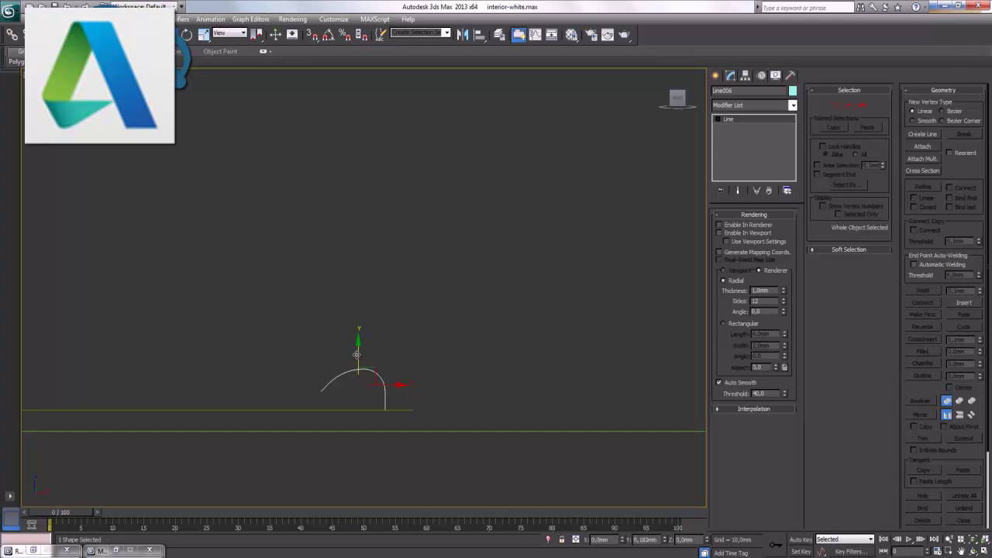
Start a Scatter compound from the arc via Compound Objects, then undo it
{"action": "left_click", "coordinate": [790, 106]}
{"action": "left_click", "coordinate": [790, 106]}
{"action": "left_click", "coordinate": [716, 75]}
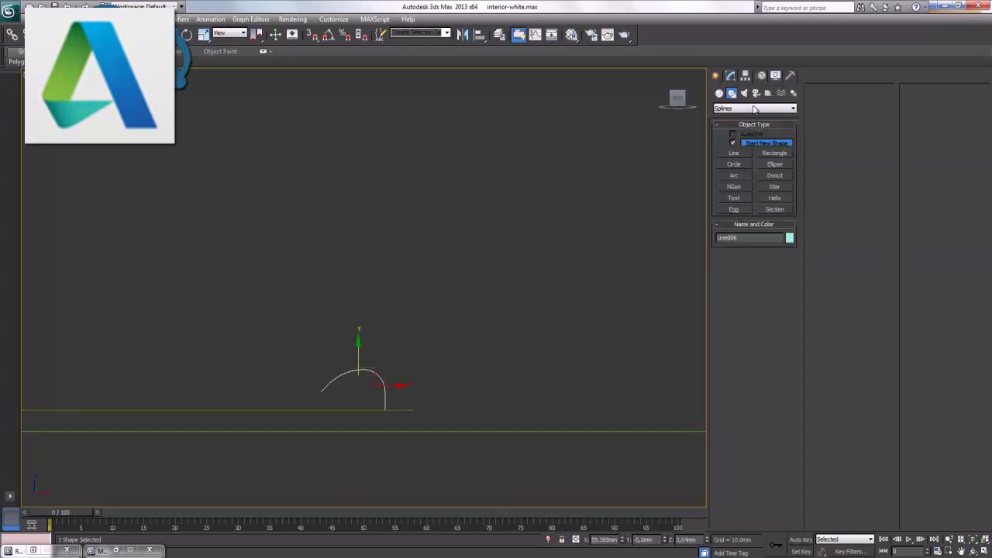
{"action": "left_click", "coordinate": [720, 94]}
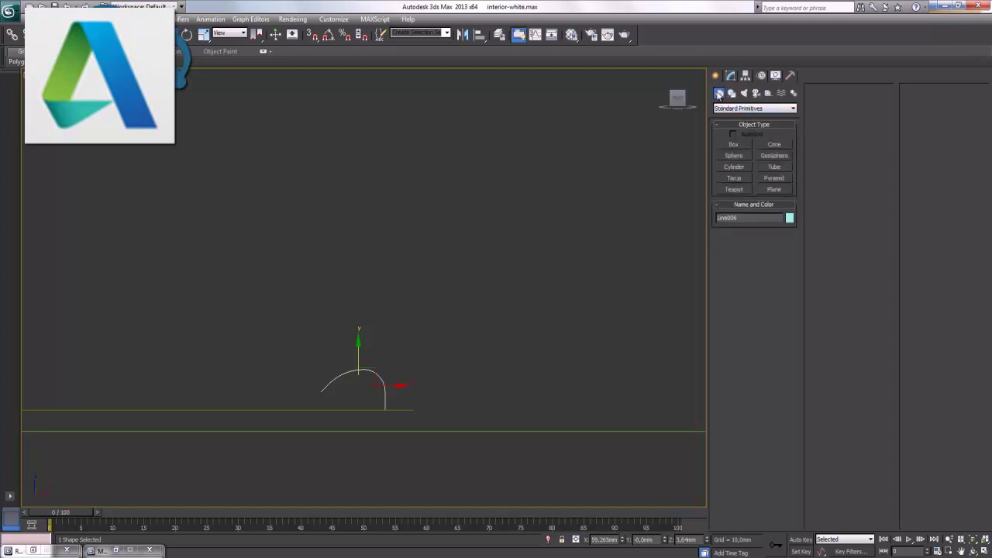
{"action": "left_click", "coordinate": [762, 109]}
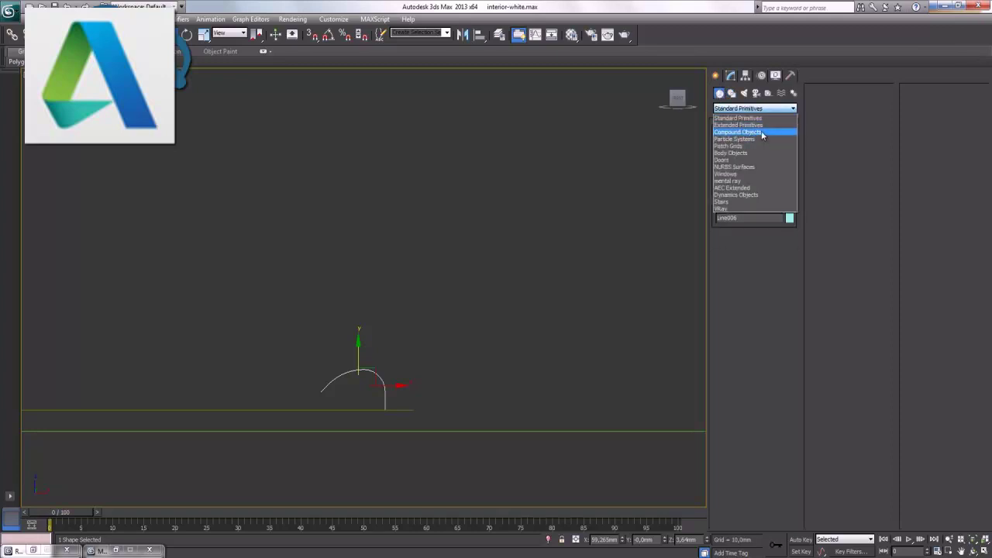
{"action": "left_click", "coordinate": [762, 132]}
{"action": "left_click", "coordinate": [776, 145]}
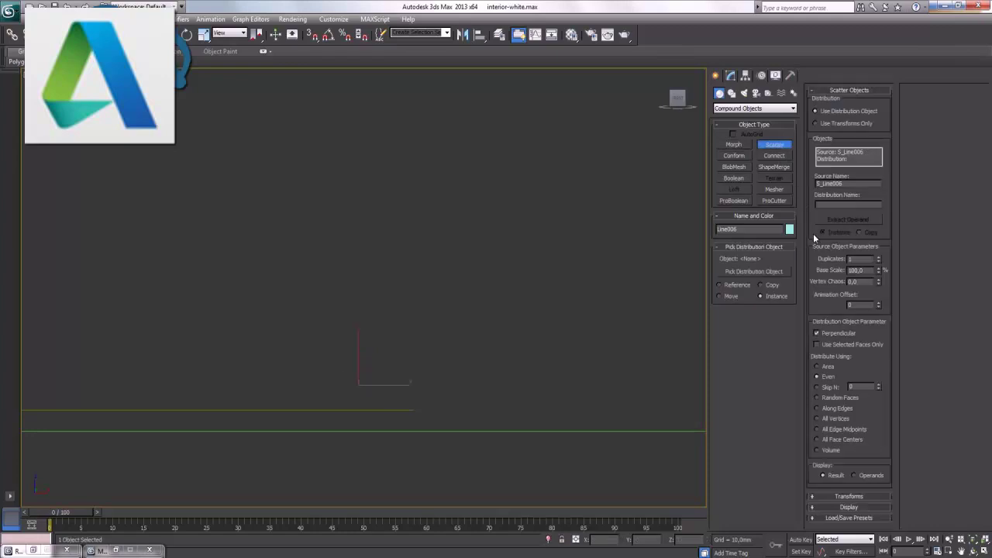
{"action": "key", "text": "ctrl+z"}
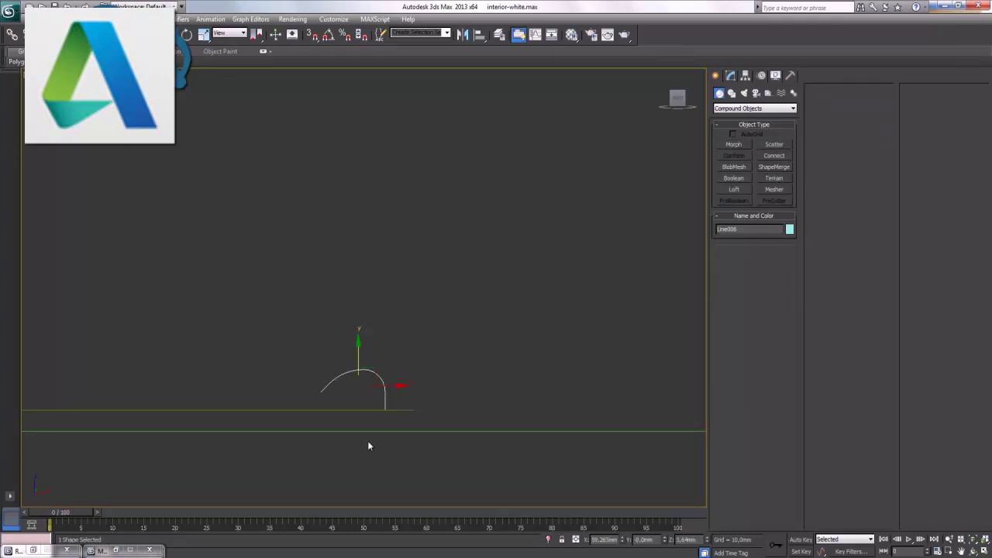
Start a Scatter on the floor plane, cancel the distribution pick, and open Line006's settings
{"action": "left_click", "coordinate": [317, 411]}
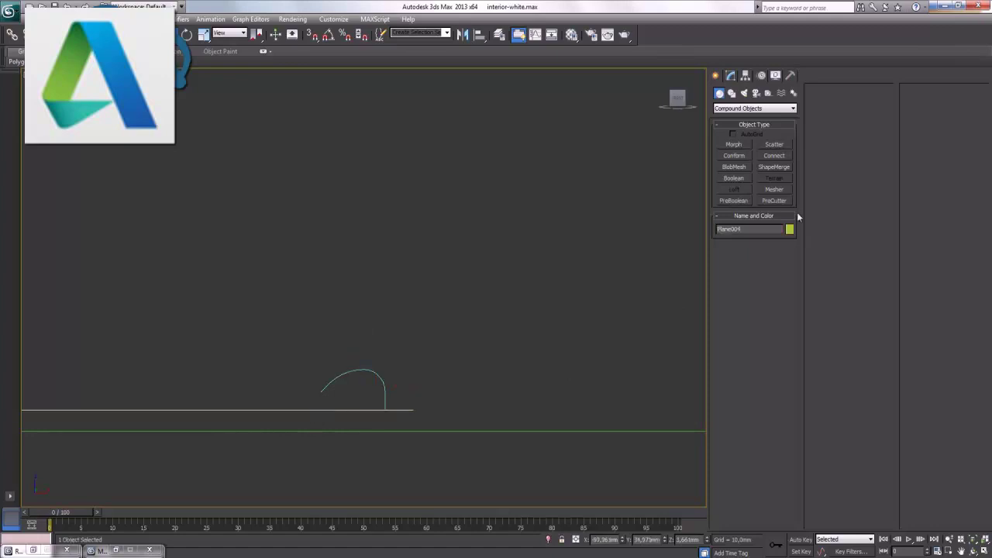
{"action": "left_click", "coordinate": [775, 144]}
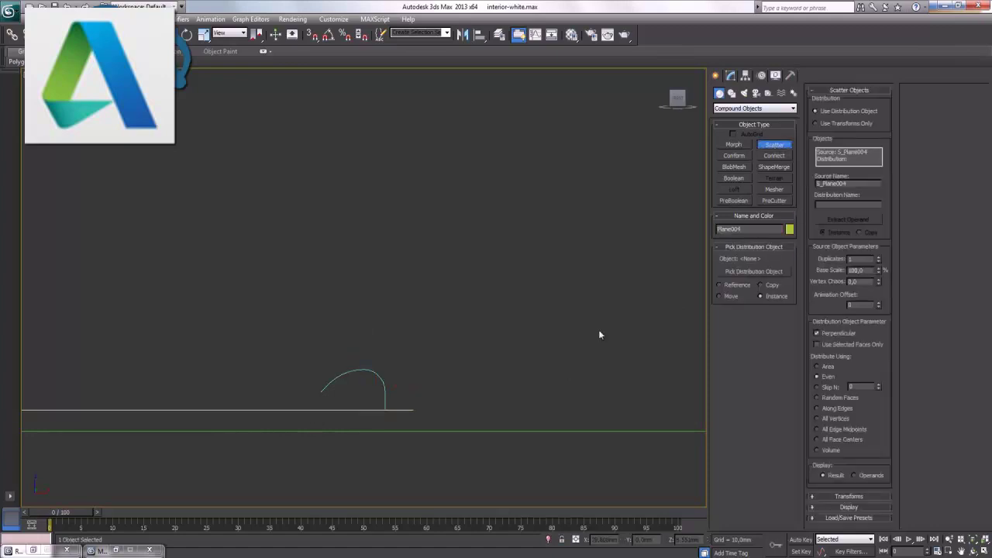
{"action": "left_click", "coordinate": [763, 269]}
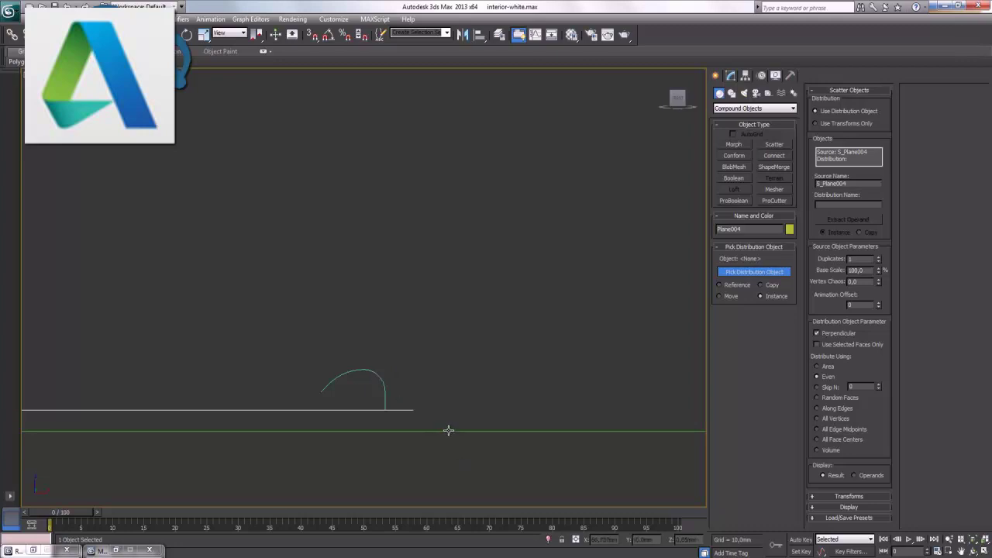
{"action": "left_click", "coordinate": [749, 273]}
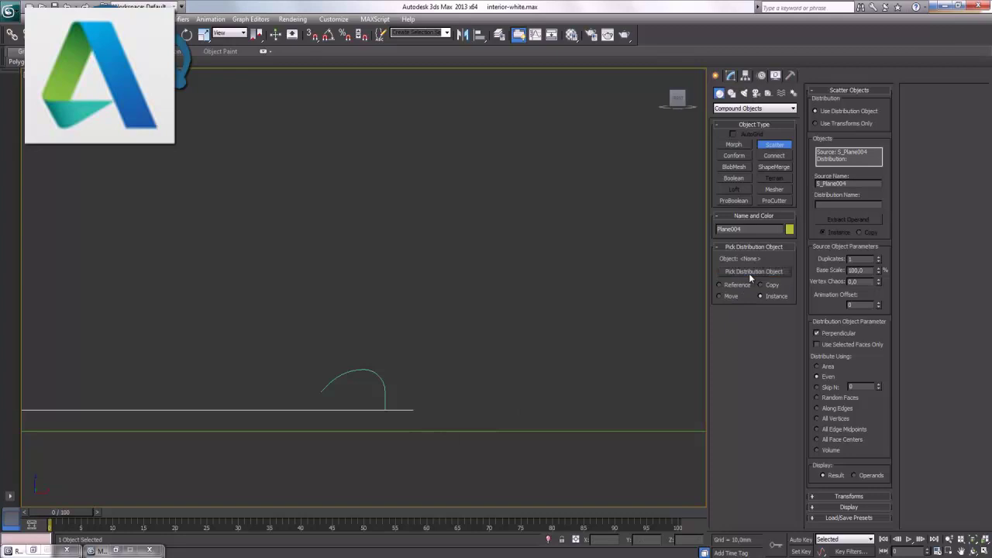
{"action": "right_click", "coordinate": [482, 339]}
{"action": "left_click", "coordinate": [384, 397]}
{"action": "left_click", "coordinate": [730, 76]}
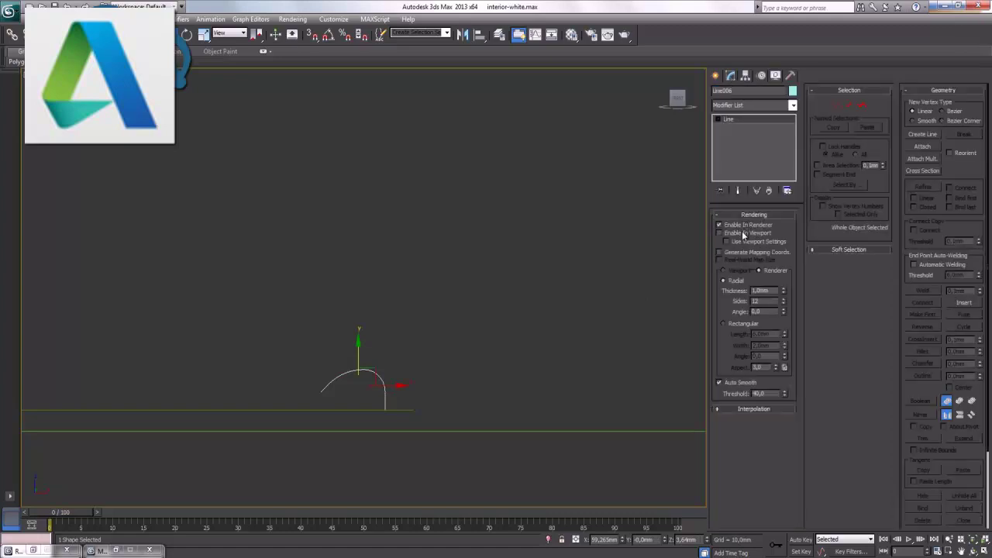
Turn on Enable In Viewport so the curved Line006 displays as a tube
{"action": "left_click", "coordinate": [742, 233]}
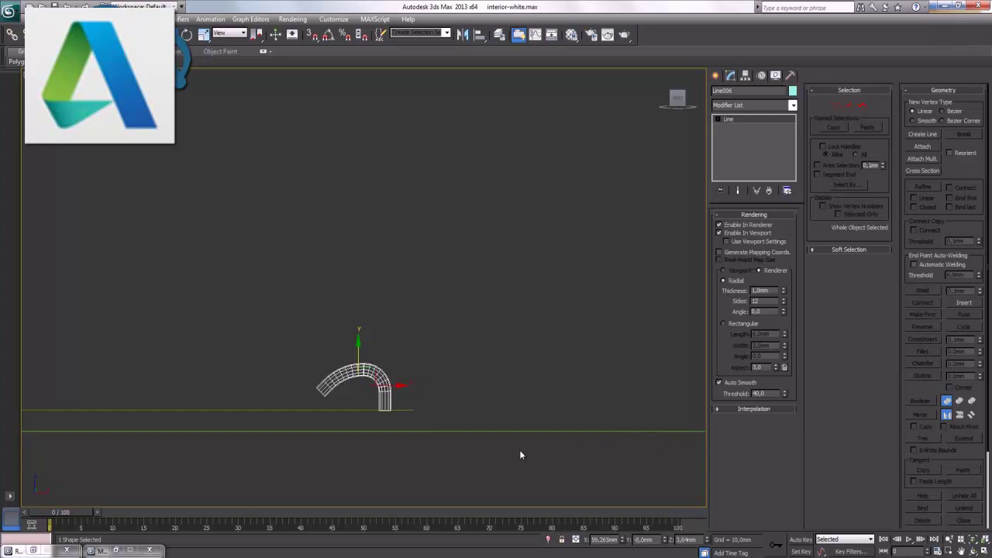
{"action": "left_click", "coordinate": [783, 107]}
{"action": "left_click", "coordinate": [785, 109]}
{"action": "left_click", "coordinate": [715, 75]}
Scatter Line006 as a compound object with Plane004 as its distribution object
{"action": "left_click", "coordinate": [777, 146]}
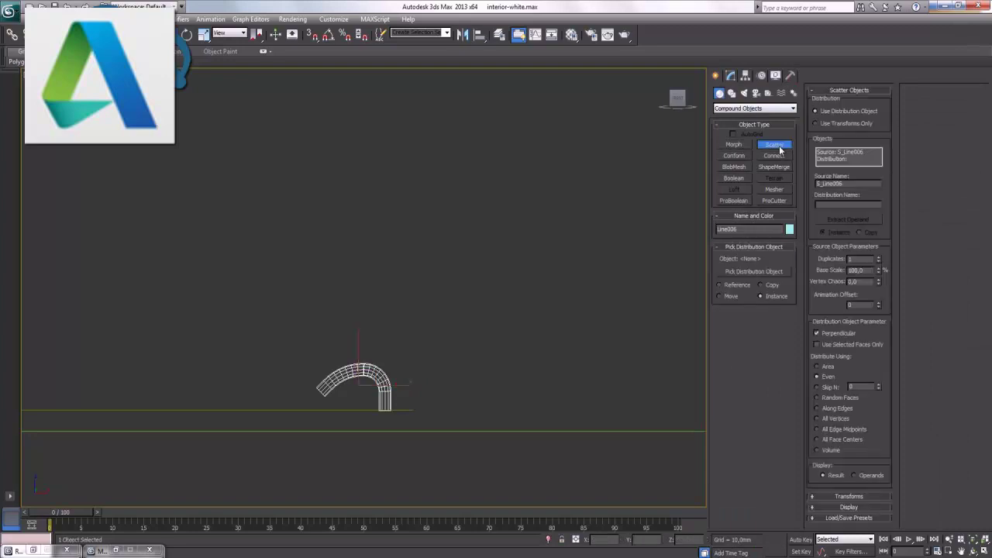
{"action": "left_click", "coordinate": [755, 270]}
{"action": "left_click", "coordinate": [354, 409]}
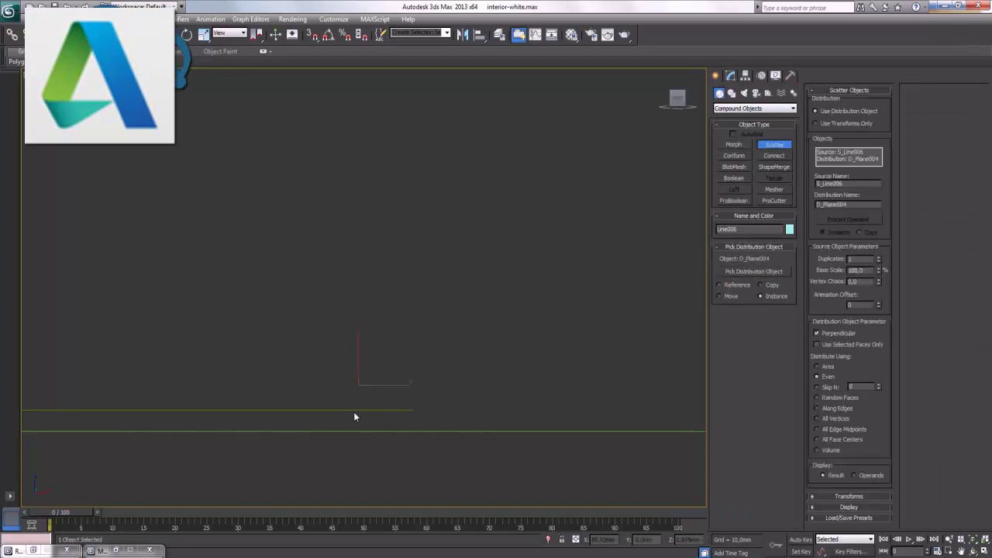
{"action": "middle_click_drag", "start_coordinate": [380, 374], "coordinate": [442, 377]}
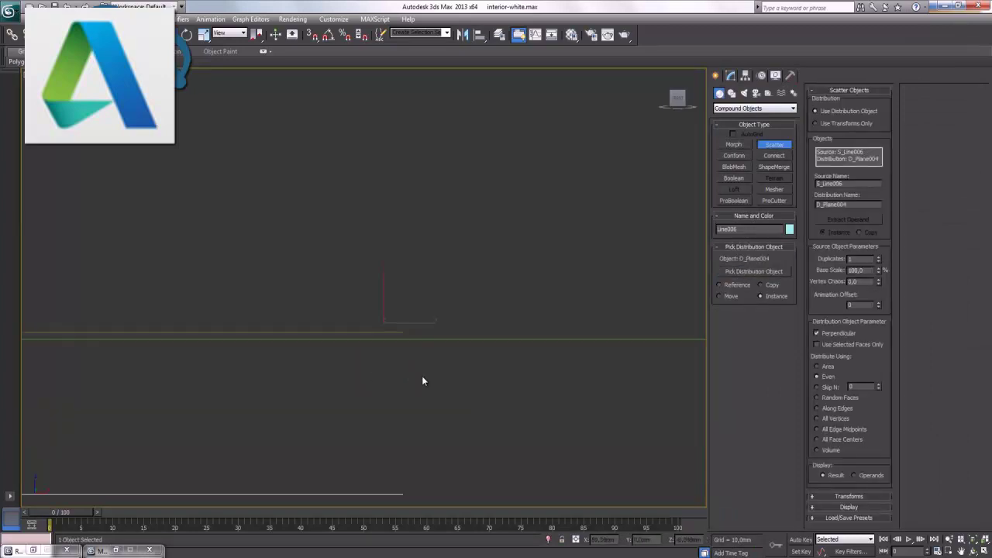
{"action": "middle_click_drag", "start_coordinate": [288, 350], "coordinate": [528, 399]}
{"action": "scroll", "coordinate": [504, 387], "scroll_direction": "down", "scroll_amount": 2}
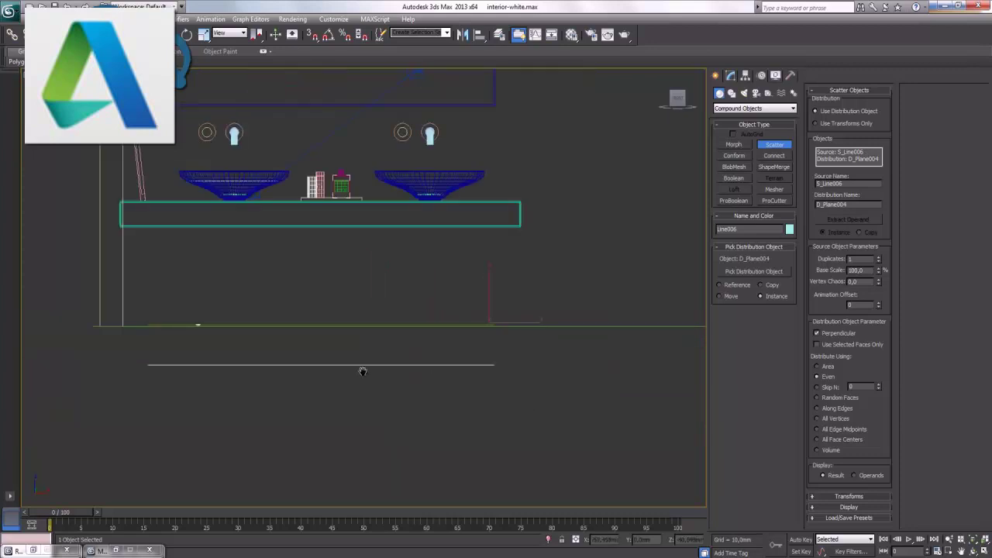
{"action": "scroll", "coordinate": [388, 384], "scroll_direction": "up", "scroll_amount": 1}
Set the scatter's Distribute Using option to Area instead of Even
{"action": "scroll", "coordinate": [418, 397], "scroll_direction": "up", "scroll_amount": 1}
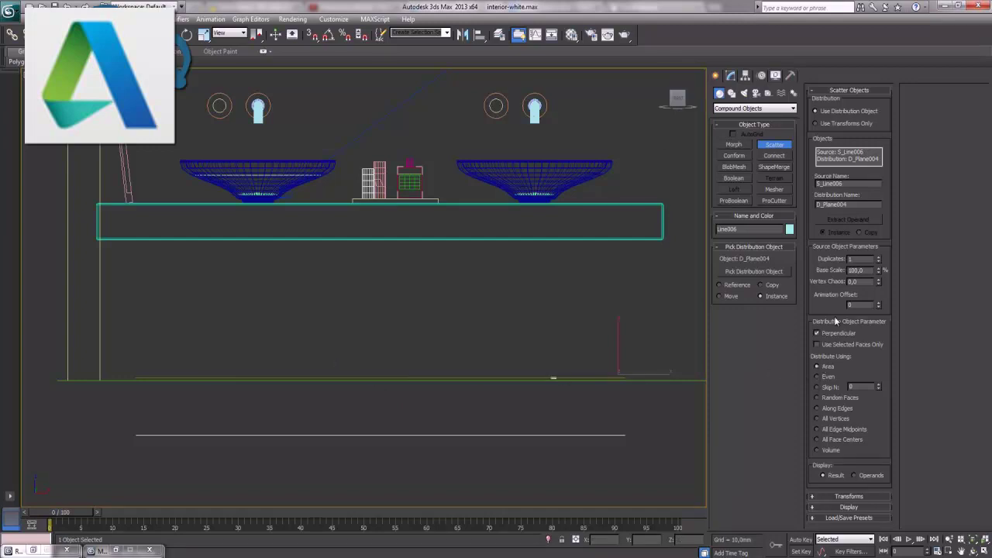
Set the scatter's random rotation to 90 degrees on X, Y and Z
{"action": "left_click", "coordinate": [851, 515]}
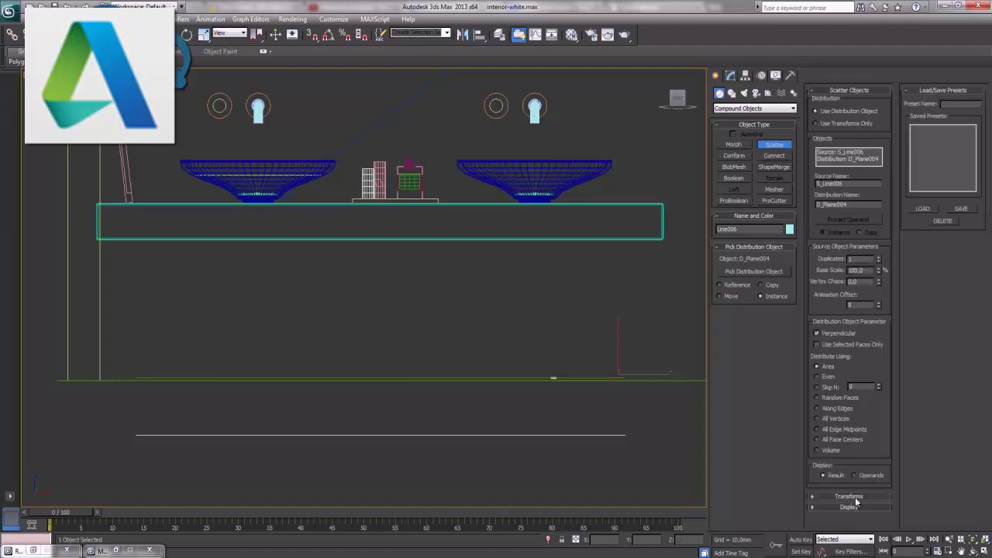
{"action": "left_click", "coordinate": [855, 508]}
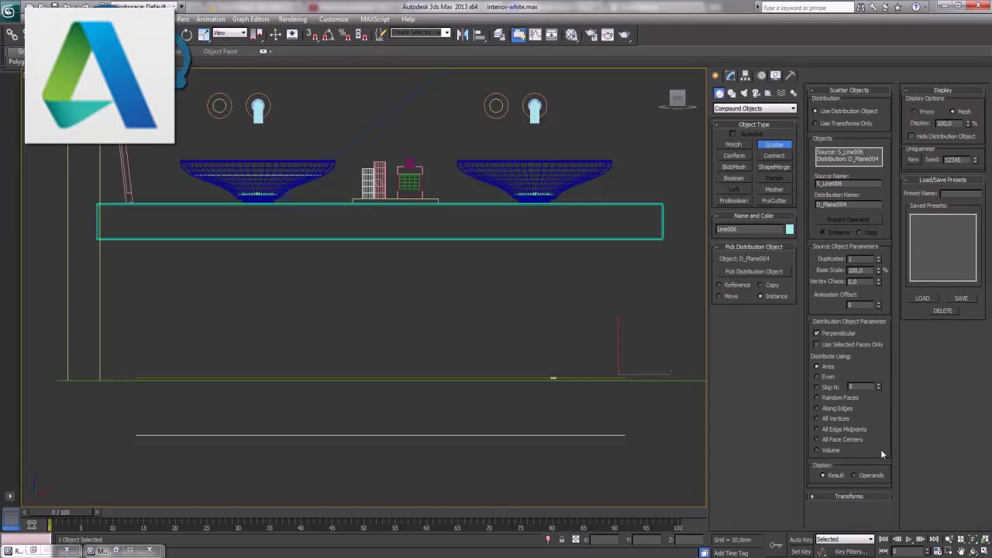
{"action": "left_click", "coordinate": [852, 498]}
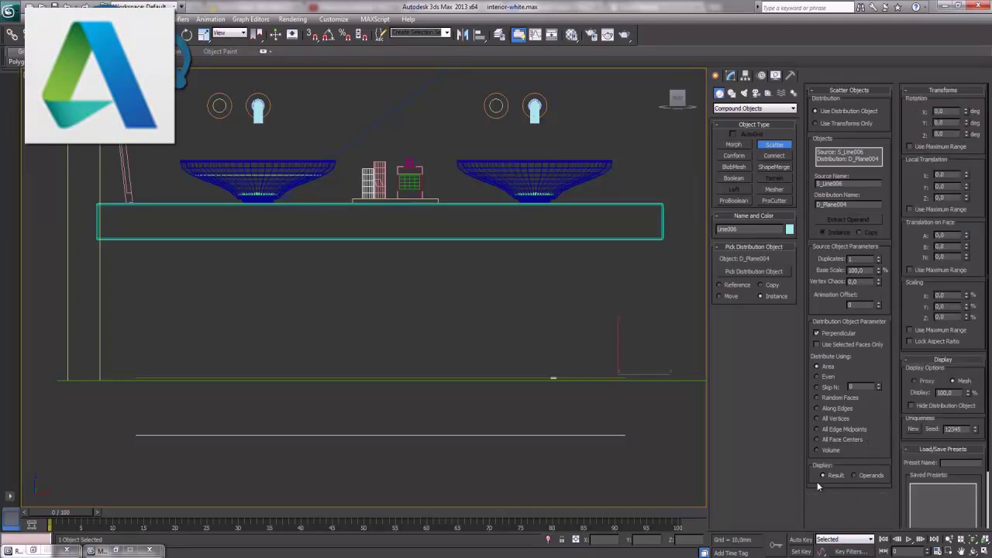
{"action": "double_click", "coordinate": [949, 111]}
{"action": "type", "text": "90"}
{"action": "key", "text": "Tab"}
{"action": "type", "text": "90"}
{"action": "key", "text": "Tab"}
{"action": "type", "text": "90"}
{"action": "key", "text": "Return"}
Set the scatter display to 10% and the Duplicates count to 1000
{"action": "left_click_drag", "start_coordinate": [900, 507], "coordinate": [946, 444]}
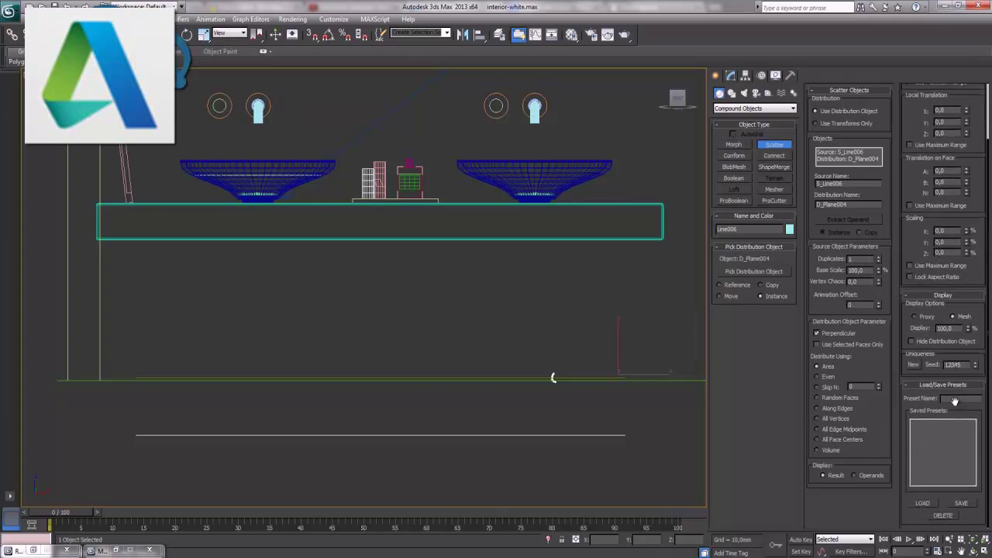
{"action": "double_click", "coordinate": [948, 329]}
{"action": "type", "text": "10"}
{"action": "key", "text": "Return"}
{"action": "double_click", "coordinate": [866, 259]}
{"action": "type", "text": "000"}
{"action": "key", "text": "Return"}
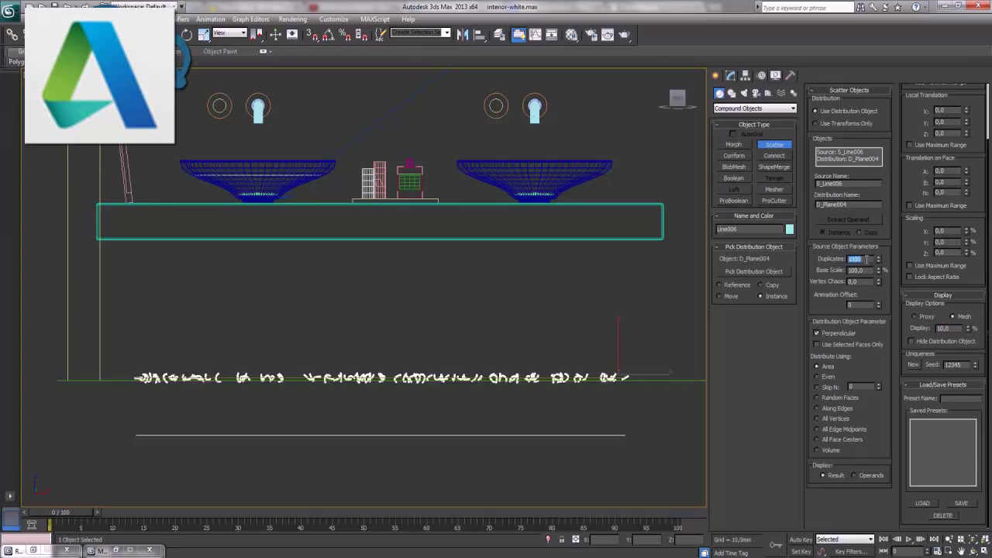
Maximize the Perspective viewport and zoom in on the scattered fibres
{"action": "left_click", "coordinate": [985, 552]}
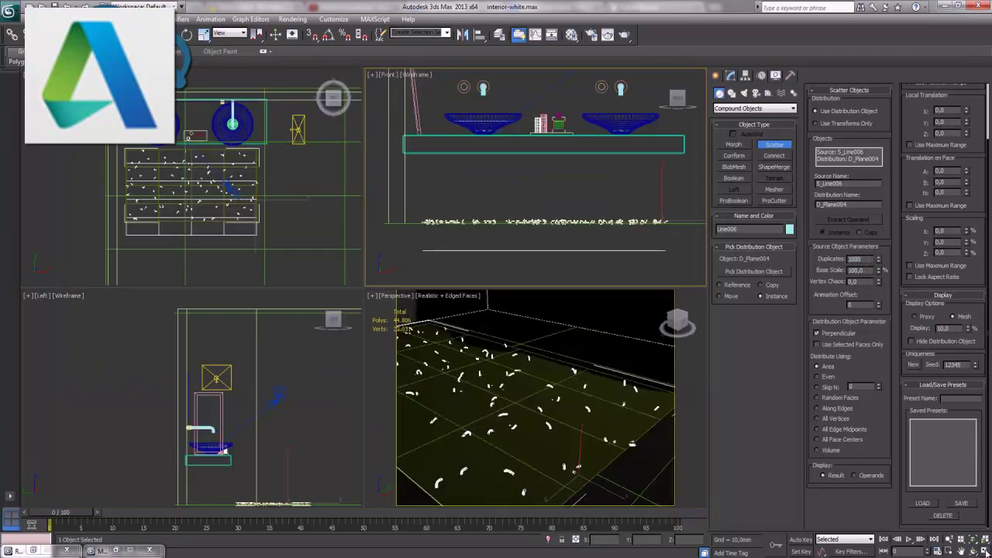
{"action": "right_click", "coordinate": [629, 393]}
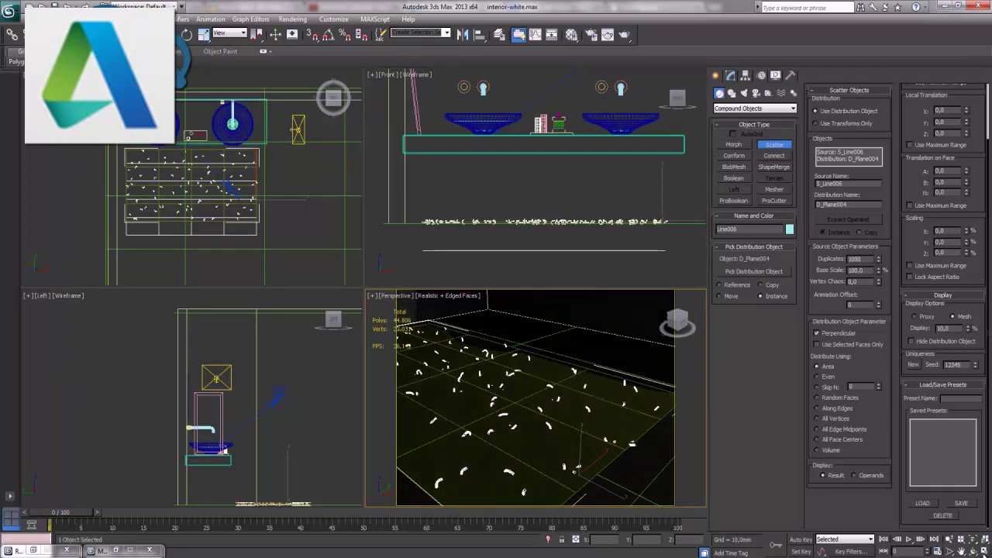
{"action": "left_click", "coordinate": [985, 551]}
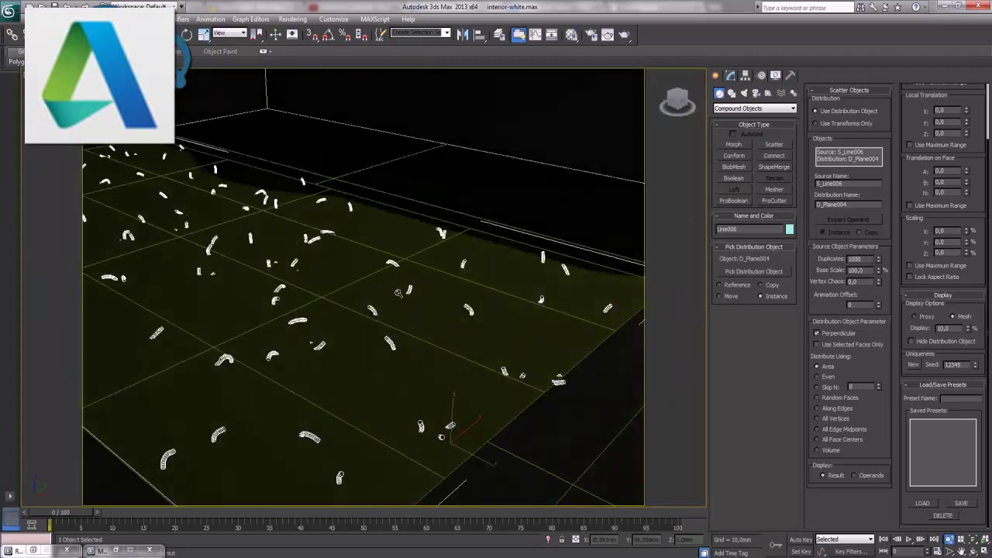
{"action": "scroll", "coordinate": [398, 295], "scroll_direction": "down", "scroll_amount": 3}
{"action": "scroll", "coordinate": [400, 303], "scroll_direction": "down", "scroll_amount": 3}
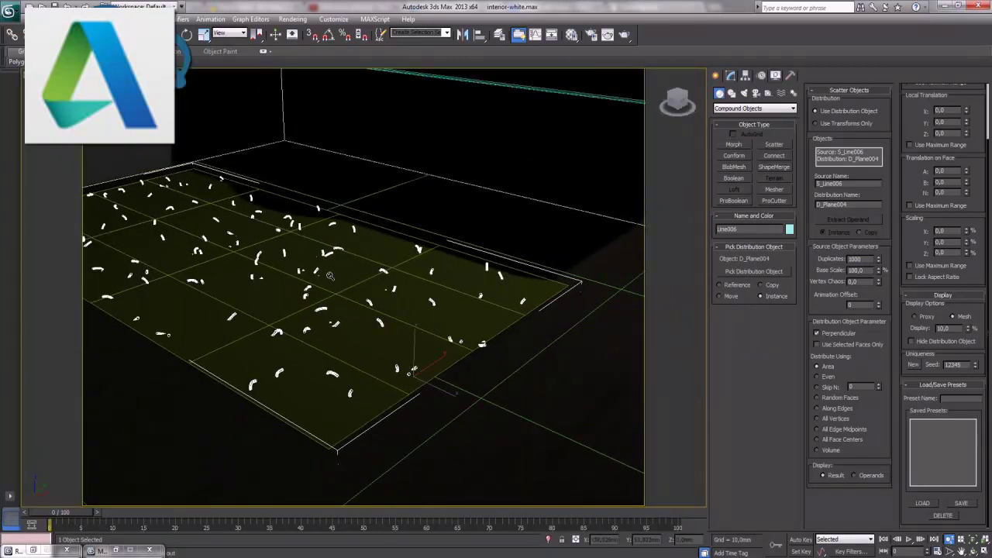
{"action": "scroll", "coordinate": [329, 275], "scroll_direction": "up", "scroll_amount": 2}
{"action": "scroll", "coordinate": [329, 275], "scroll_direction": "up", "scroll_amount": 2}
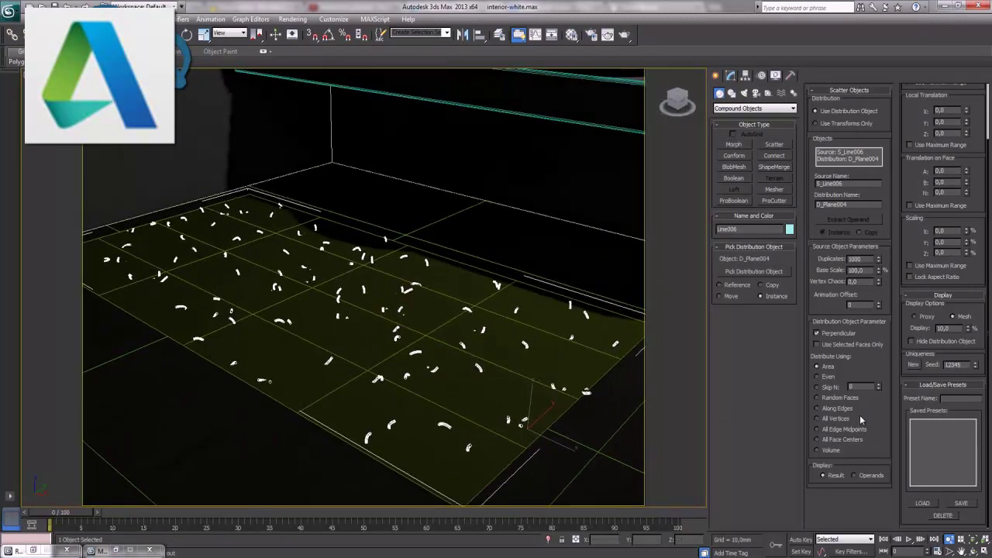
Raise the scatter's Duplicates count to 3000
{"action": "double_click", "coordinate": [854, 259]}
{"action": "type", "text": "30"}
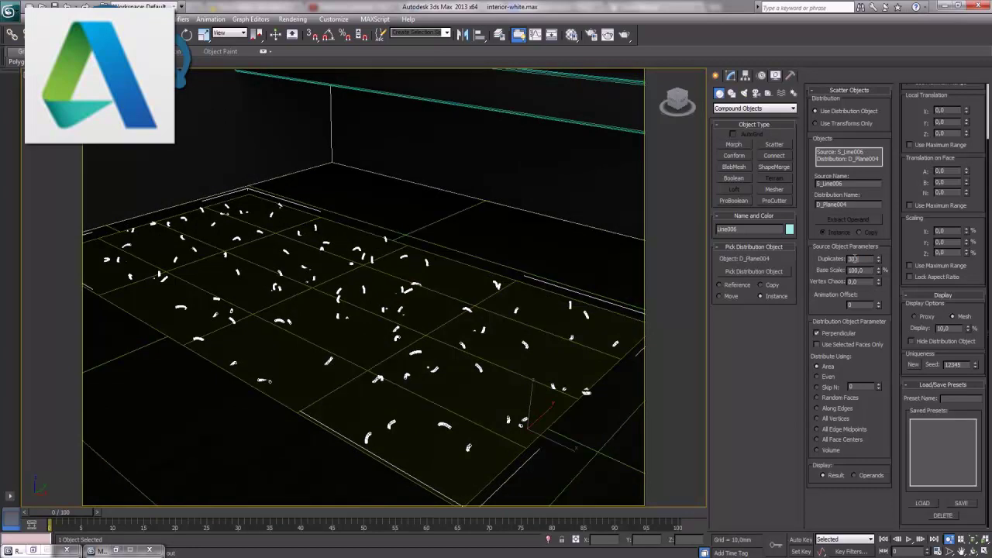
{"action": "key", "text": "Return"}
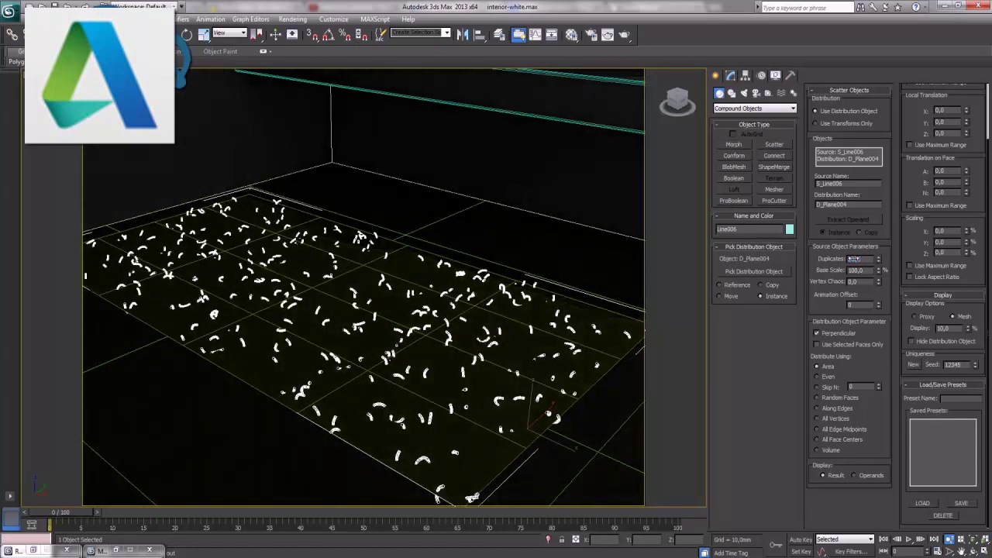
Render the Perspective view in V-Ray with Shift+Q to see the teal fibre rug
{"action": "key", "text": "shift+q"}
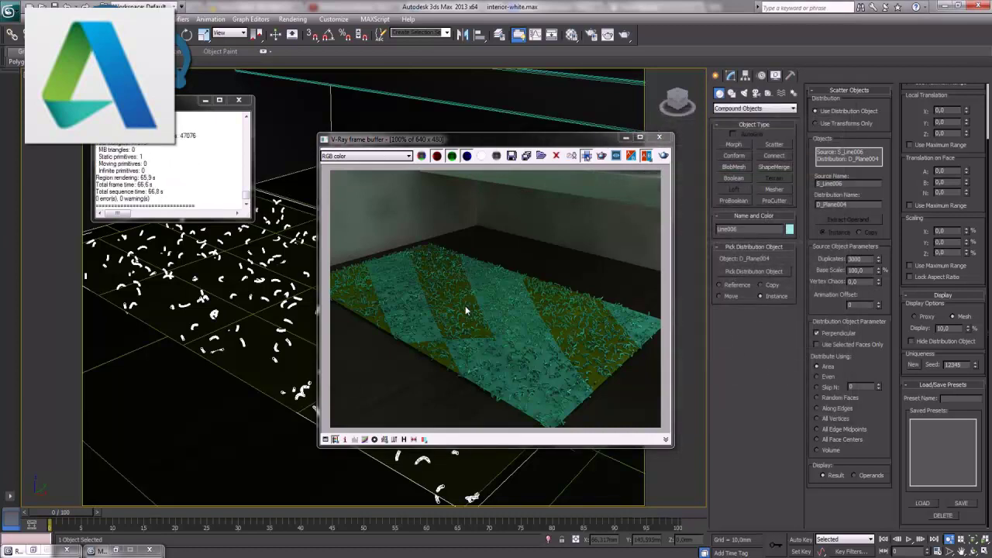
Close the frame buffer, raise Duplicates above 3000, and re-render in V-Ray
{"action": "left_click", "coordinate": [660, 138]}
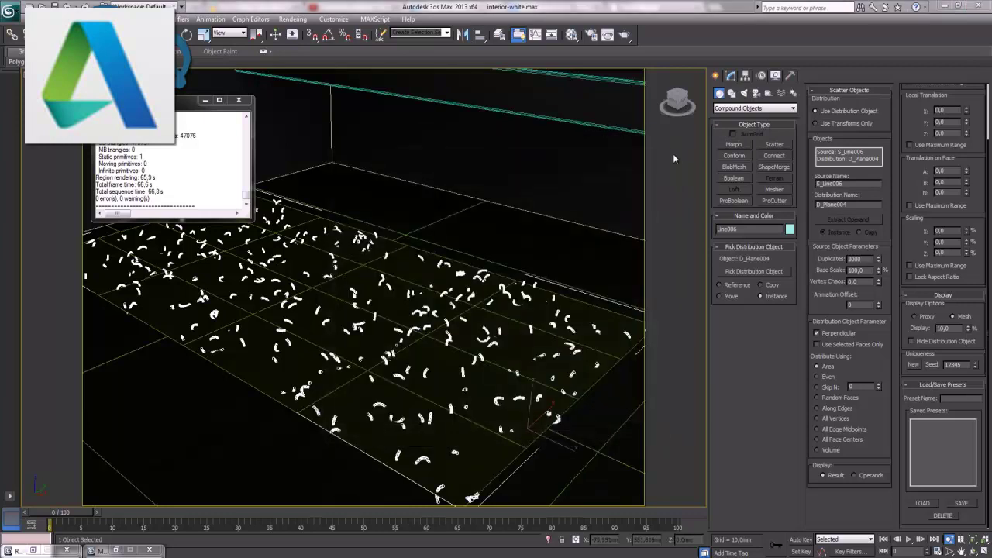
{"action": "double_click", "coordinate": [856, 259]}
{"action": "type", "text": "1000"}
{"action": "key", "text": "Return"}
{"action": "left_click", "coordinate": [858, 259]}
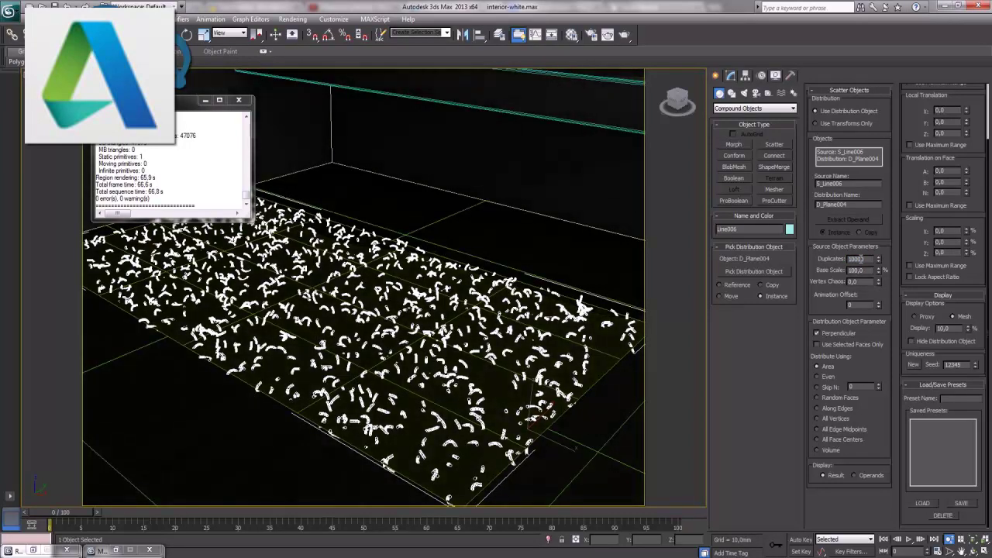
{"action": "key", "text": "shift+q"}
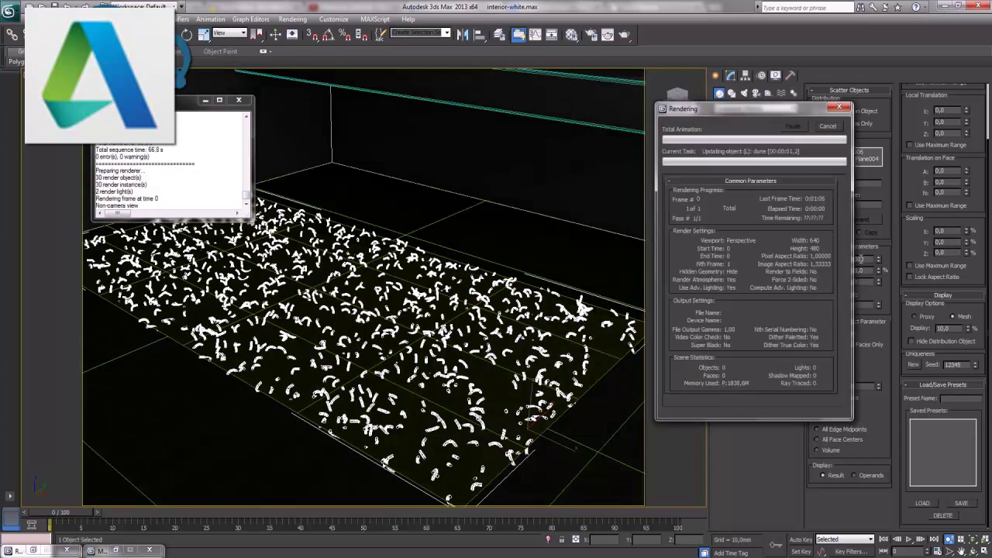
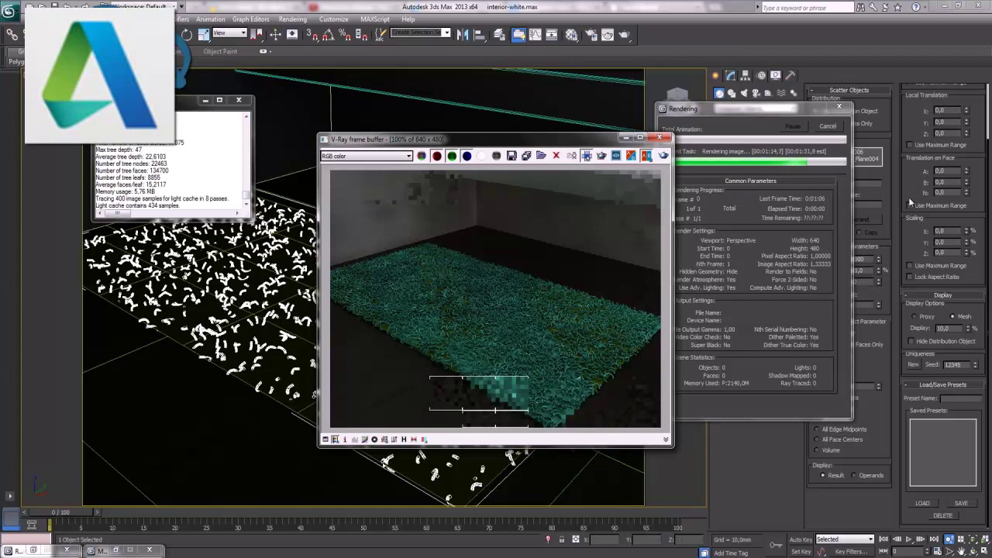
Close the rug test render and zoom a maximized Front view onto the grass strip's left end
{"action": "left_click", "coordinate": [659, 137]}
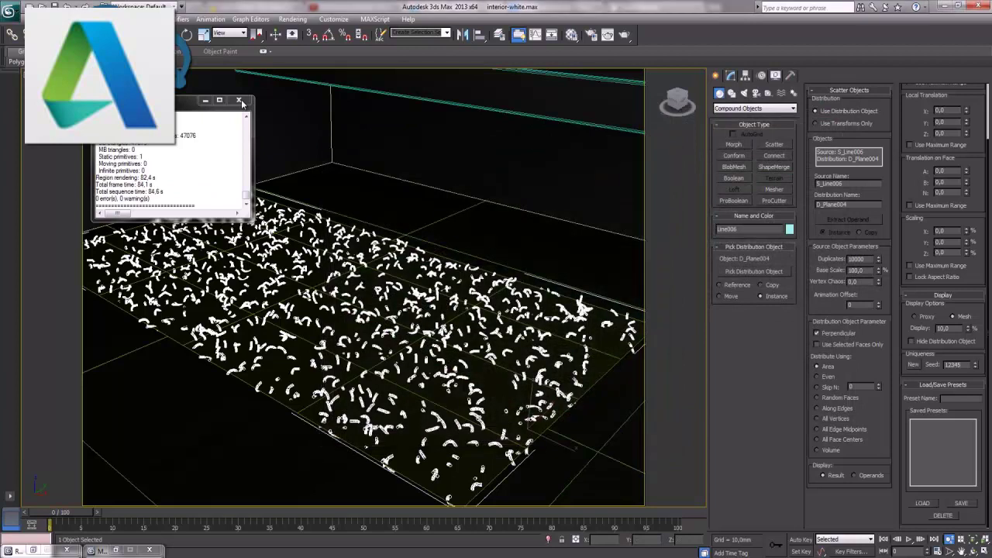
{"action": "key", "text": "alt+w"}
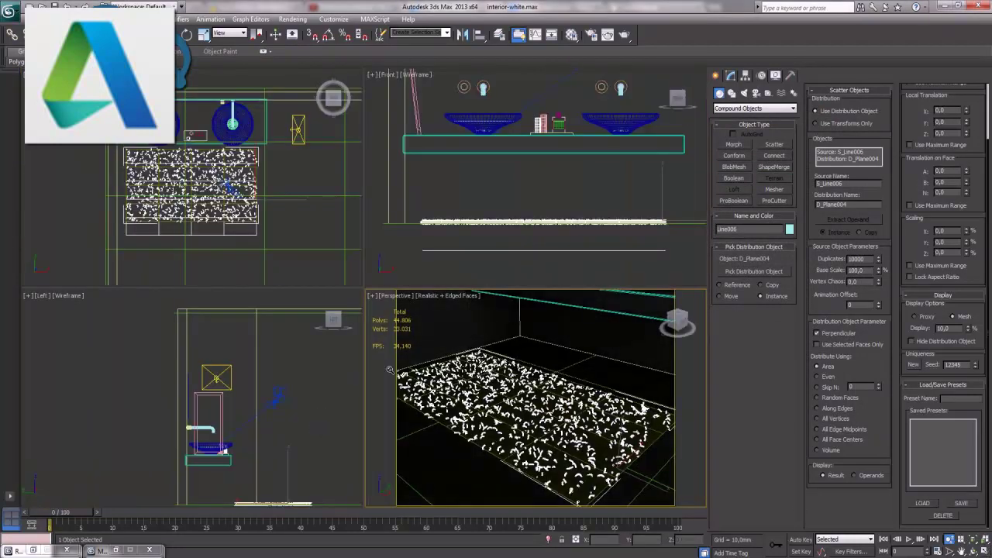
{"action": "right_click", "coordinate": [535, 242]}
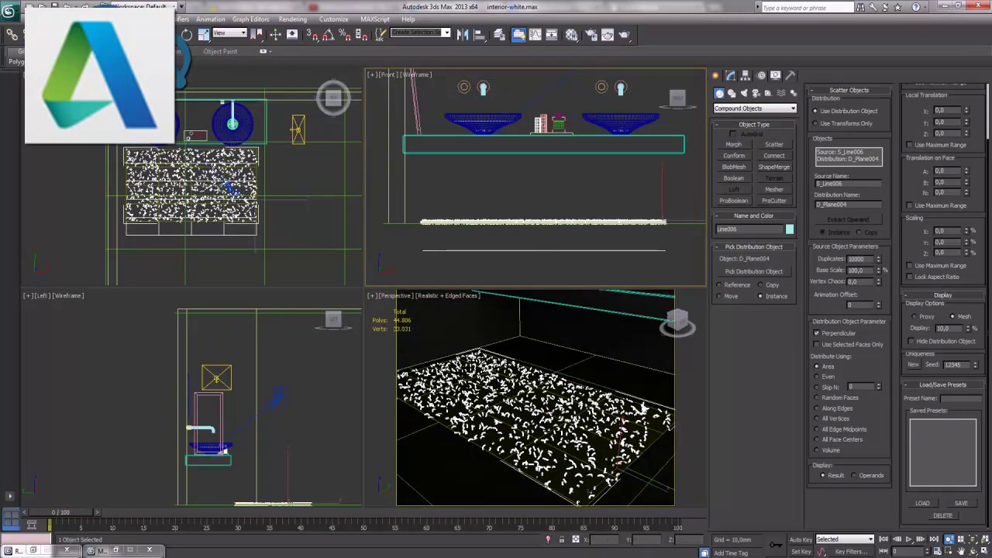
{"action": "key", "text": "alt+w"}
{"action": "key", "text": "alt+z"}
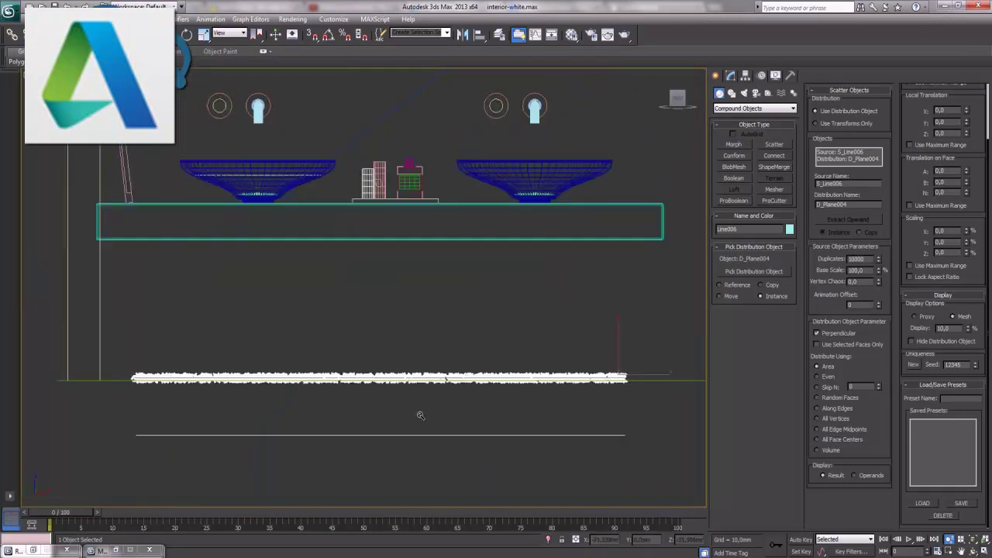
{"action": "left_click_drag", "start_coordinate": [419, 412], "coordinate": [421, 394]}
{"action": "middle_click_drag", "start_coordinate": [368, 417], "coordinate": [430, 307]}
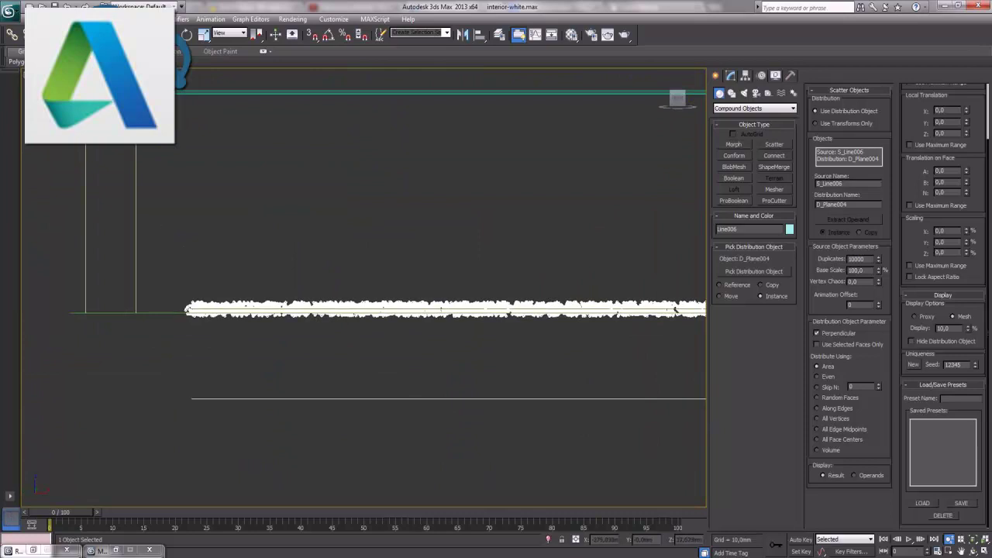
{"action": "right_click", "coordinate": [290, 330]}
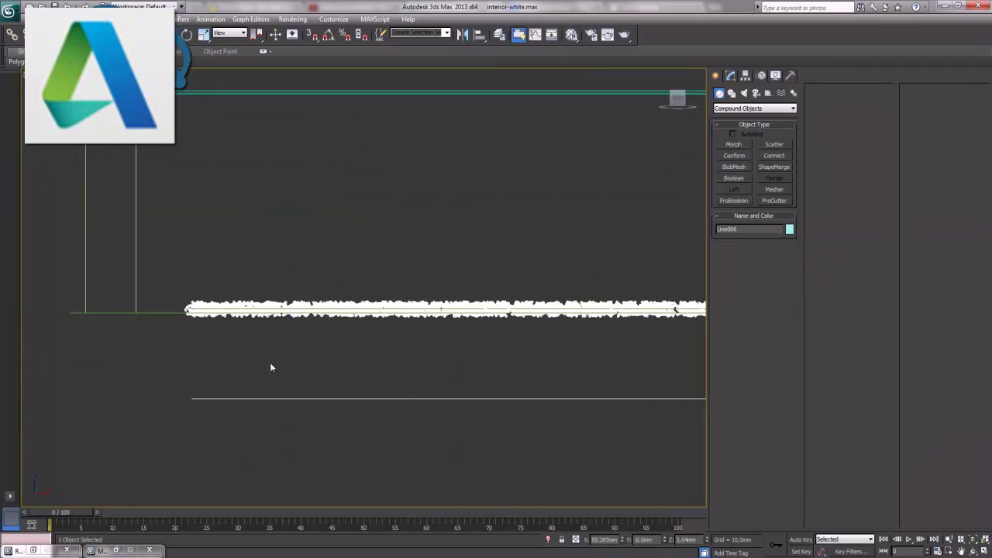
Box-select both grass scatter objects of the rug in the Front viewport
{"action": "left_click", "coordinate": [232, 363]}
{"action": "scroll", "coordinate": [226, 374], "scroll_direction": "up", "scroll_amount": 2}
{"action": "scroll", "coordinate": [231, 375], "scroll_direction": "down", "scroll_amount": 2}
{"action": "scroll", "coordinate": [230, 375], "scroll_direction": "down", "scroll_amount": 2}
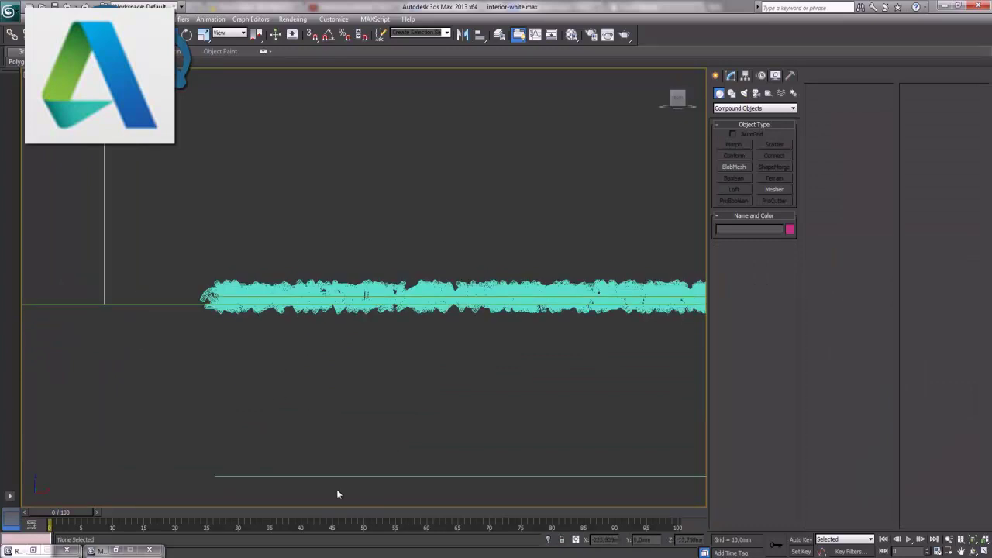
{"action": "left_click_drag", "start_coordinate": [382, 510], "coordinate": [391, 495]}
{"action": "scroll", "coordinate": [457, 462], "scroll_direction": "down", "scroll_amount": 2}
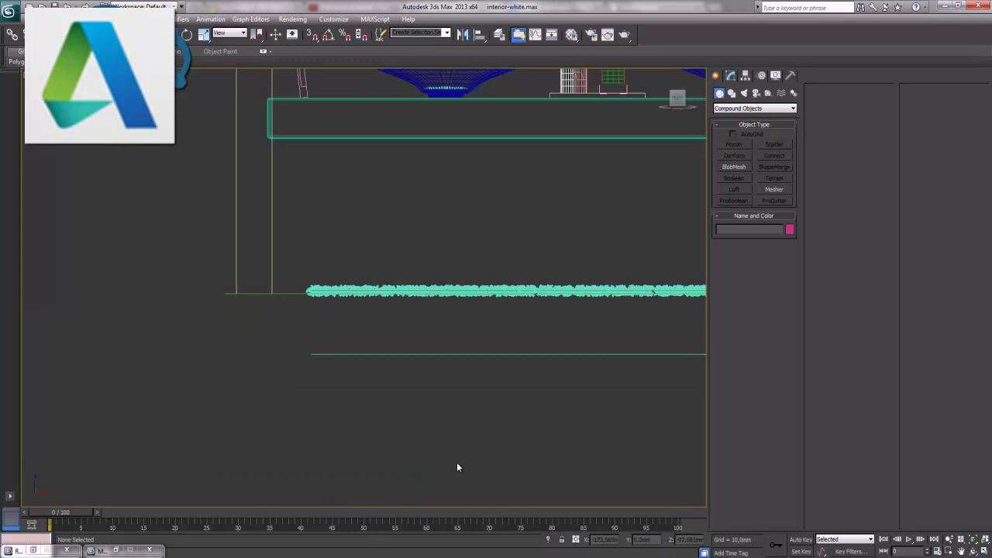
{"action": "scroll", "coordinate": [563, 388], "scroll_direction": "down", "scroll_amount": 1}
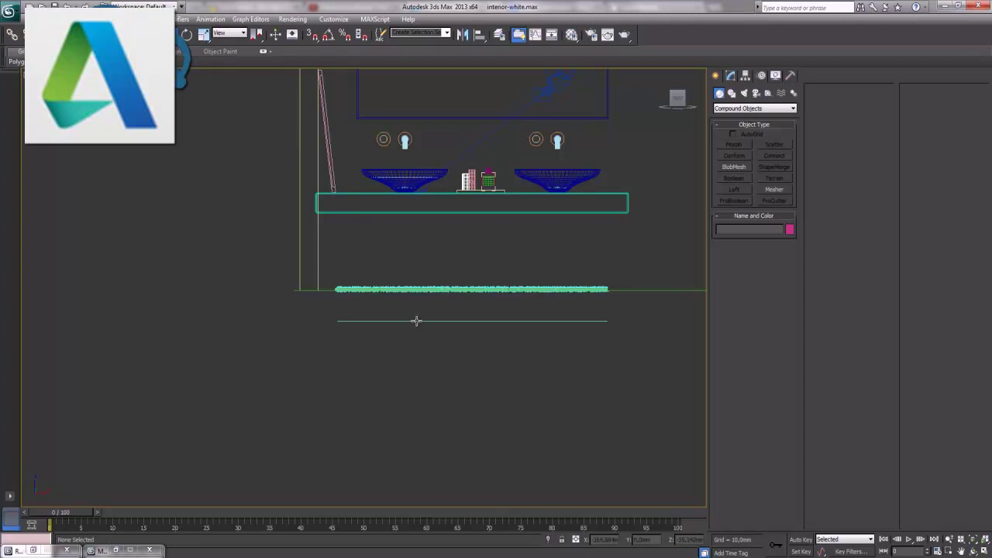
{"action": "left_click_drag", "start_coordinate": [667, 399], "coordinate": [276, 323]}
{"action": "scroll", "coordinate": [588, 315], "scroll_direction": "up", "scroll_amount": 2}
{"action": "scroll", "coordinate": [586, 318], "scroll_direction": "up", "scroll_amount": 3}
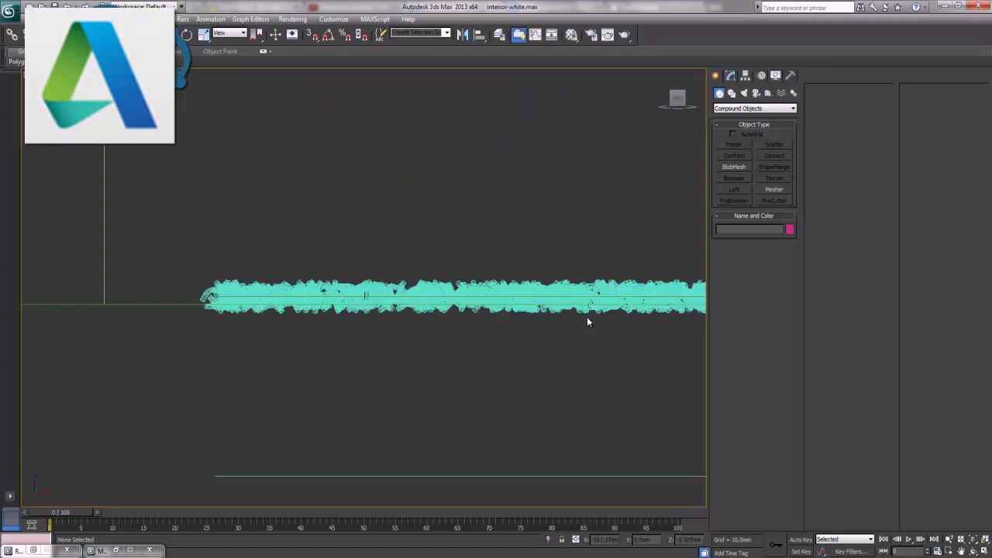
{"action": "scroll", "coordinate": [587, 317], "scroll_direction": "up", "scroll_amount": 2}
{"action": "scroll", "coordinate": [45, 239], "scroll_direction": "down", "scroll_amount": 1}
{"action": "left_click_drag", "start_coordinate": [46, 238], "coordinate": [183, 318]}
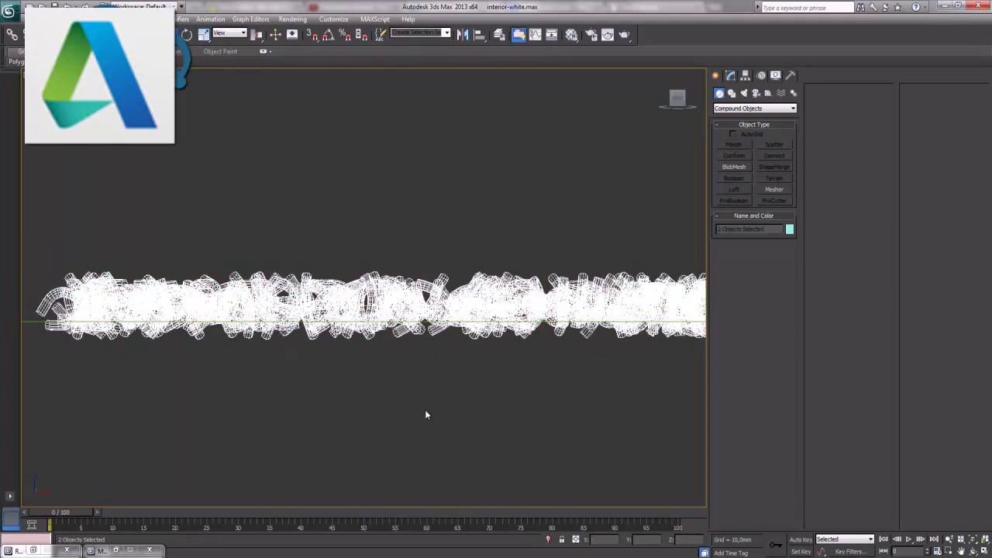
Move the two selected grass objects down about 1 mm along Y
{"action": "scroll", "coordinate": [465, 409], "scroll_direction": "down", "scroll_amount": 3}
{"action": "middle_click_drag", "start_coordinate": [590, 392], "coordinate": [382, 403]}
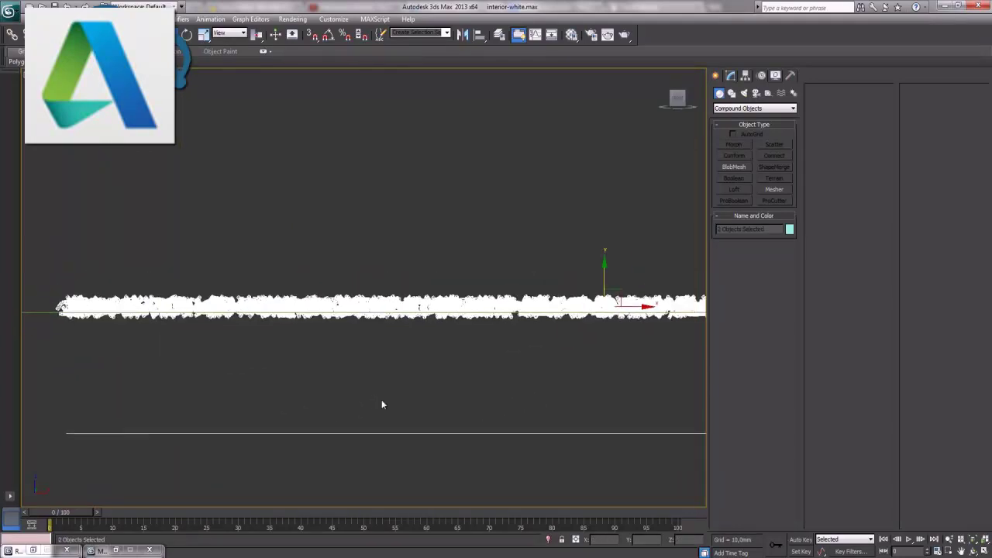
{"action": "middle_click_drag", "start_coordinate": [570, 415], "coordinate": [272, 403]}
{"action": "scroll", "coordinate": [387, 416], "scroll_direction": "up", "scroll_amount": 2}
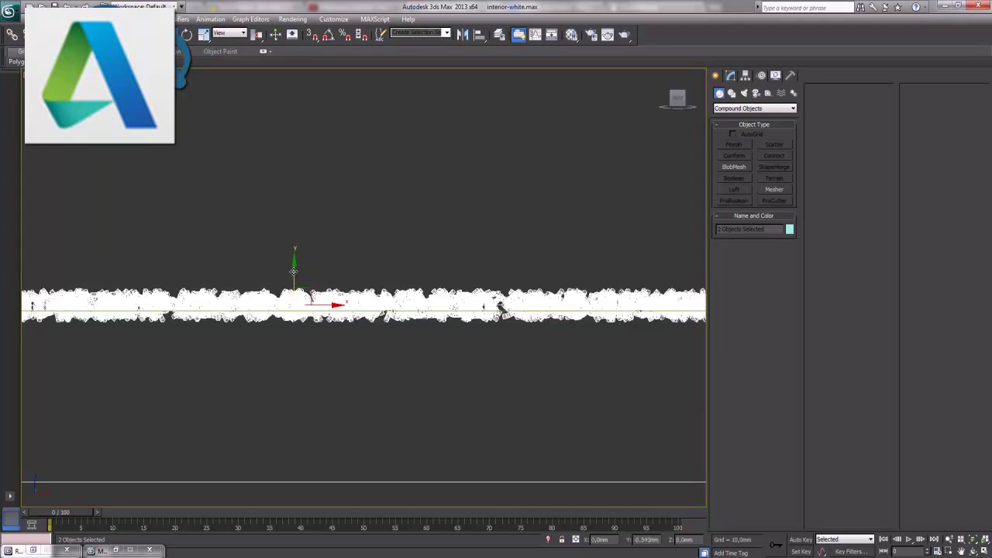
{"action": "scroll", "coordinate": [385, 279], "scroll_direction": "up", "scroll_amount": 5}
{"action": "scroll", "coordinate": [300, 361], "scroll_direction": "up", "scroll_amount": 2}
{"action": "scroll", "coordinate": [299, 361], "scroll_direction": "up", "scroll_amount": 2}
{"action": "middle_click_drag", "start_coordinate": [130, 349], "coordinate": [318, 260]}
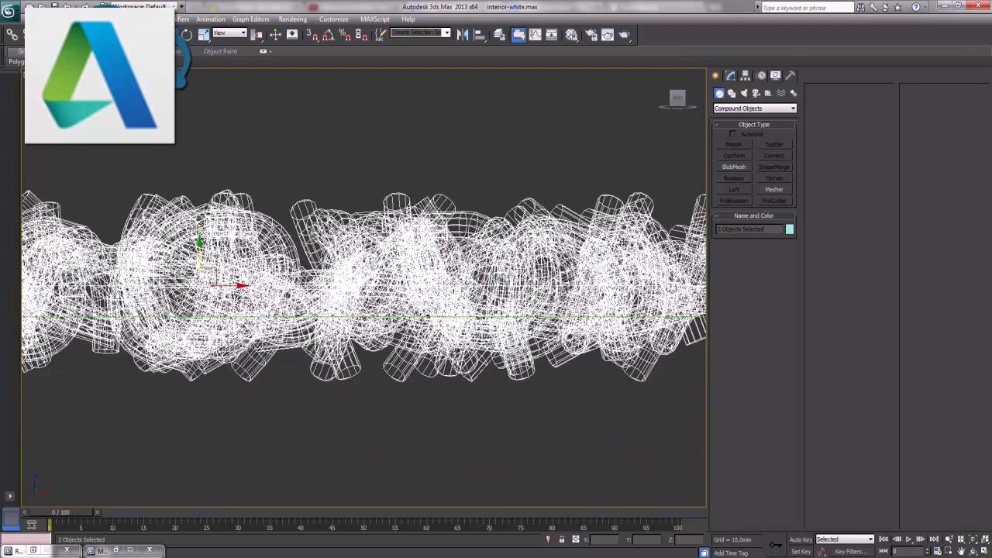
{"action": "left_click_drag", "start_coordinate": [199, 255], "coordinate": [200, 286]}
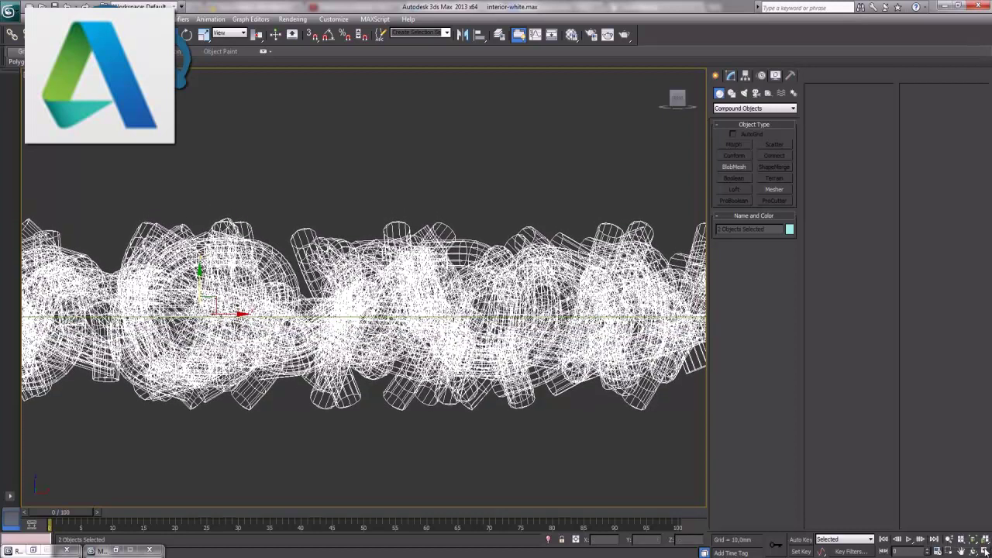
Assign the duvar material to both rug fur objects and render the maximized Perspective view
{"action": "key", "text": "alt+w"}
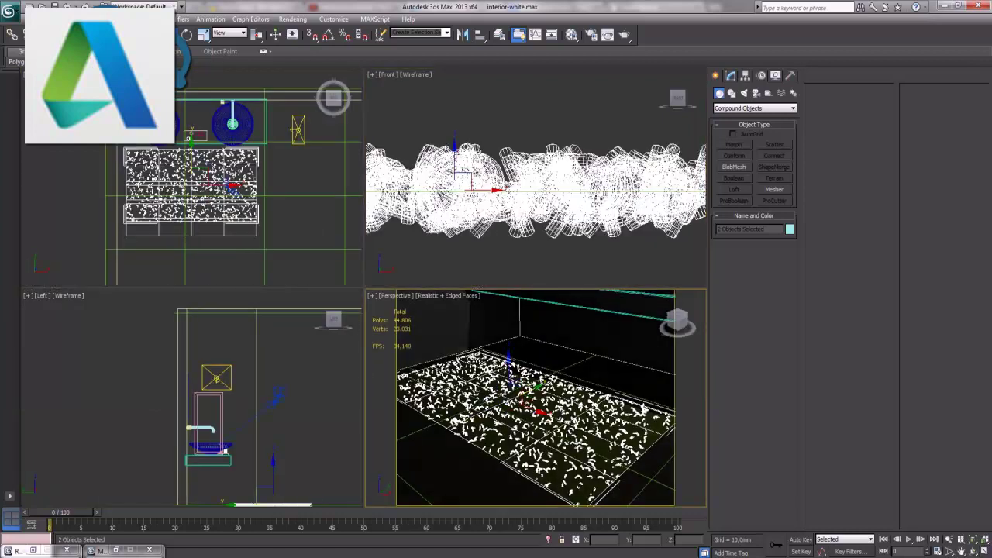
{"action": "left_click", "coordinate": [985, 552]}
{"action": "key", "text": "m"}
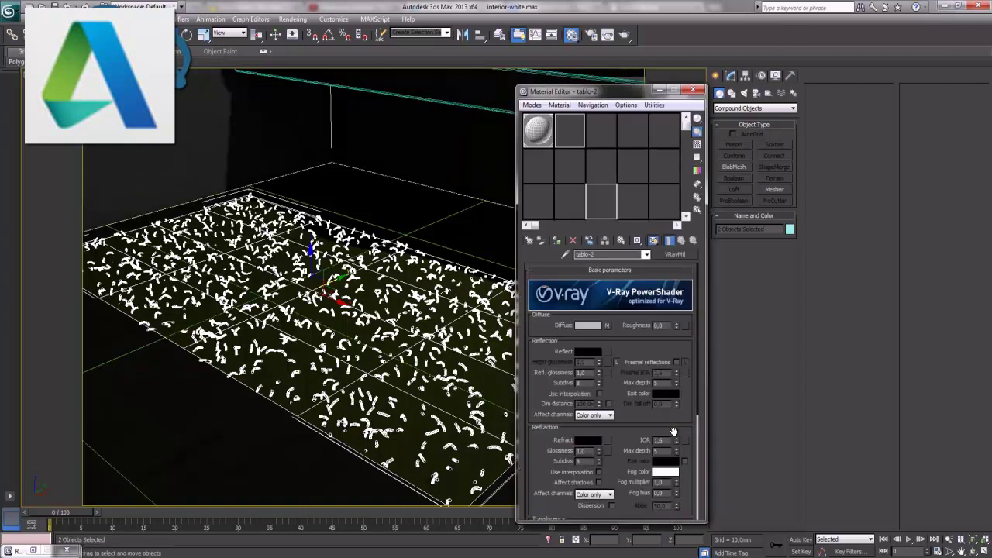
{"action": "left_click", "coordinate": [598, 138]}
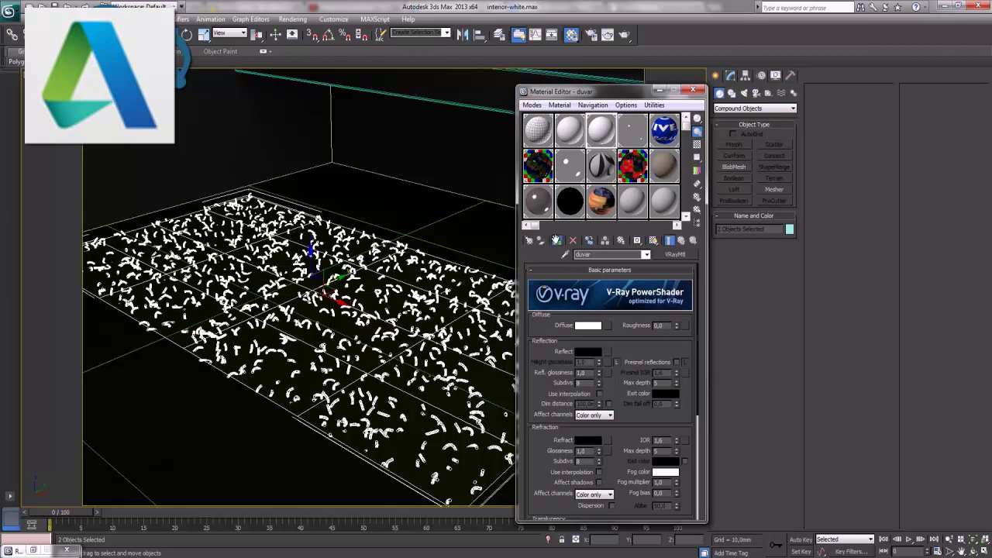
{"action": "left_click", "coordinate": [557, 240]}
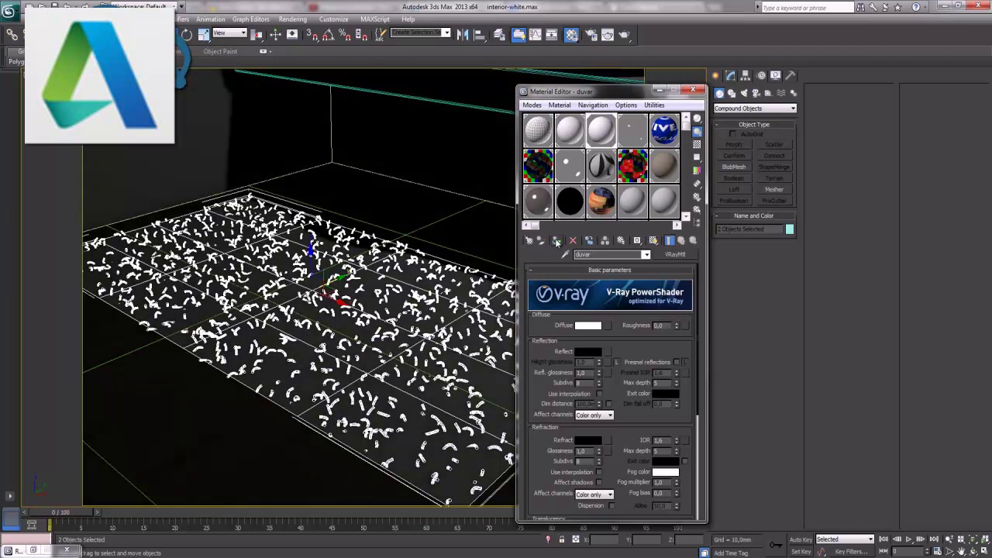
{"action": "left_click", "coordinate": [659, 91]}
{"action": "key", "text": "shift+q"}
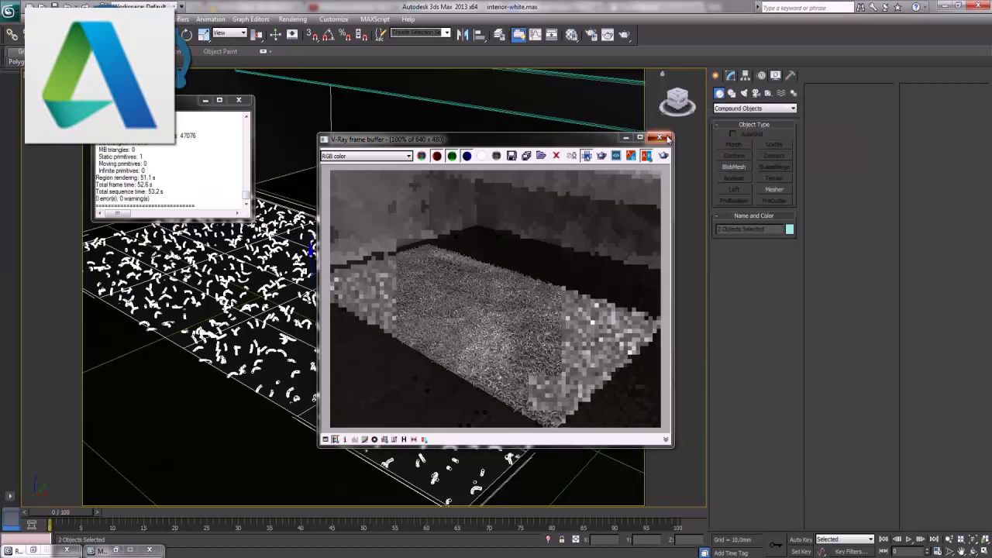
Close the finished V-Ray frame buffer and the V-Ray messages window
{"action": "left_click", "coordinate": [663, 138]}
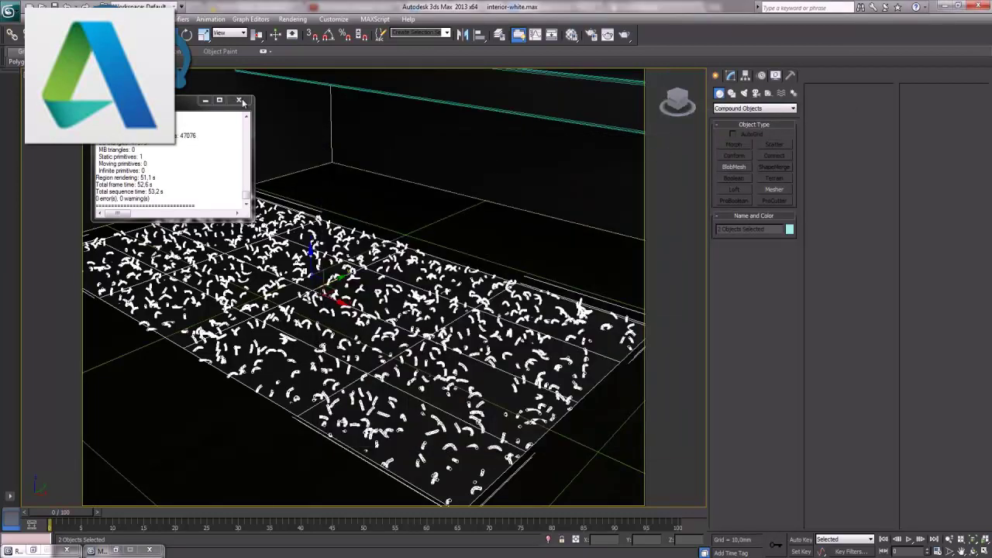
{"action": "left_click", "coordinate": [239, 99]}
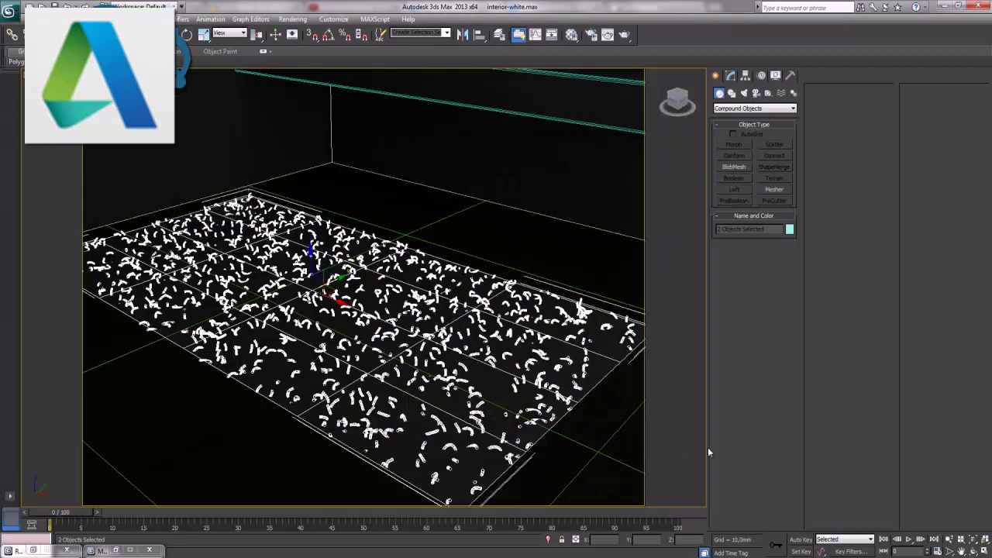
Zoom out and pan the Perspective view so the twin basins, counter, mirror and rug all fit
{"action": "left_click", "coordinate": [949, 539]}
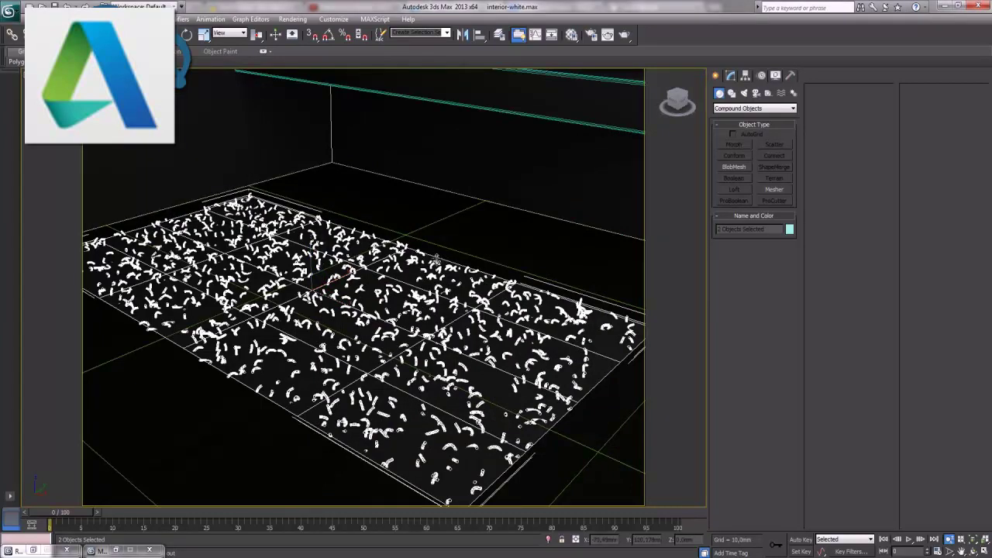
{"action": "left_click_drag", "start_coordinate": [437, 261], "coordinate": [436, 268]}
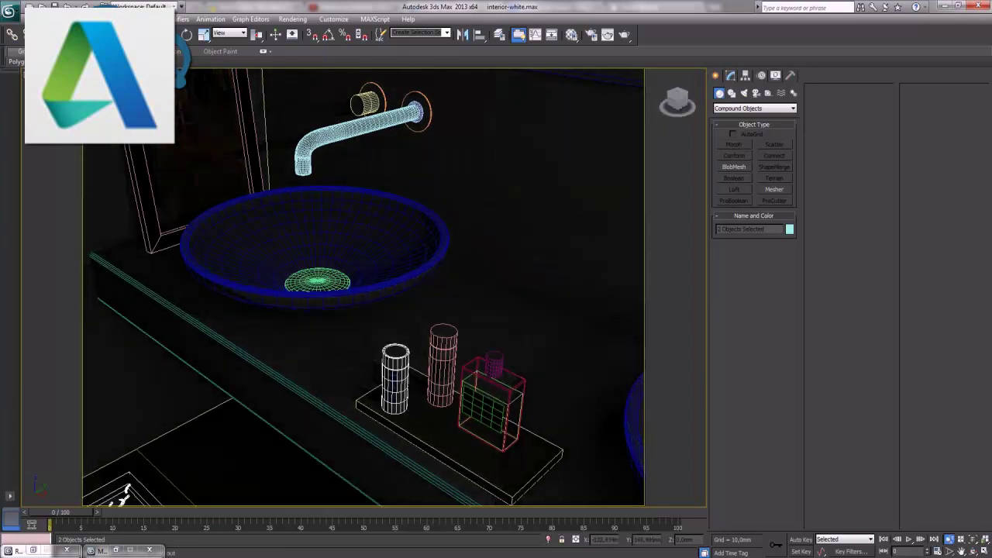
{"action": "left_click_drag", "start_coordinate": [461, 311], "coordinate": [543, 409]}
{"action": "middle_click_drag", "start_coordinate": [542, 410], "coordinate": [434, 320], "text": "alt"}
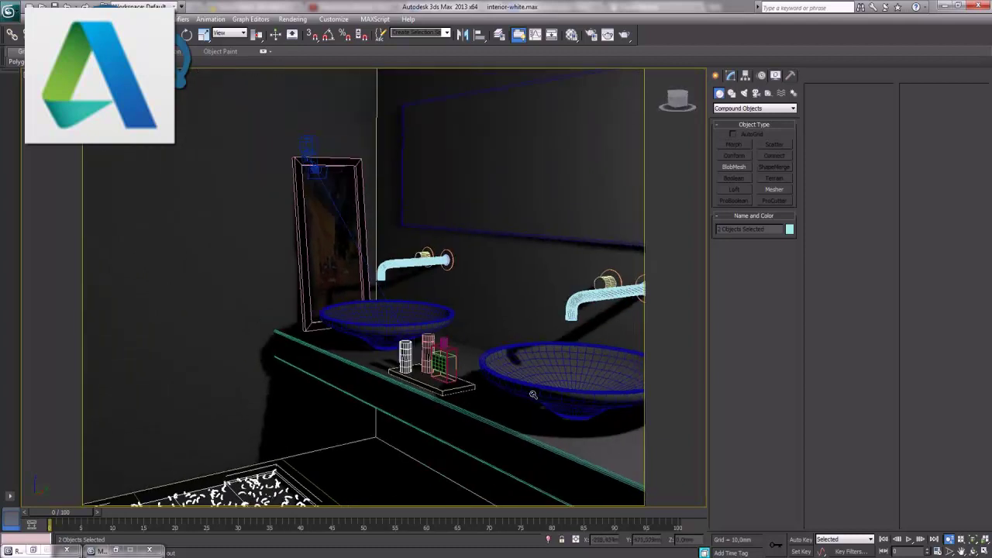
{"action": "mouse_move", "coordinate": [433, 320]}
{"action": "left_mouse_down"}
{"action": "mouse_move", "coordinate": [486, 302]}
{"action": "mouse_move", "coordinate": [453, 337]}
{"action": "left_mouse_up"}
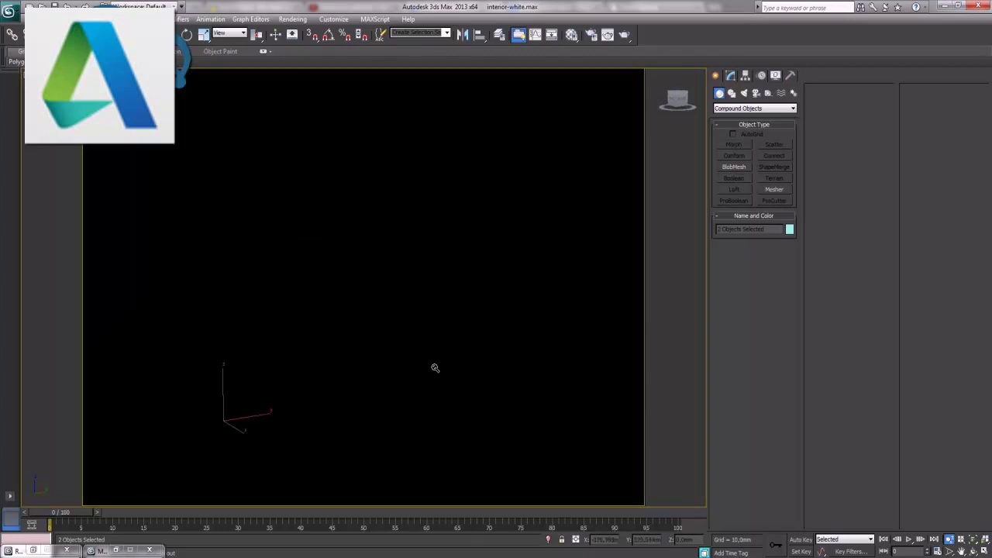
{"action": "key", "text": "shift+z"}
{"action": "middle_click_drag", "start_coordinate": [394, 323], "coordinate": [415, 339]}
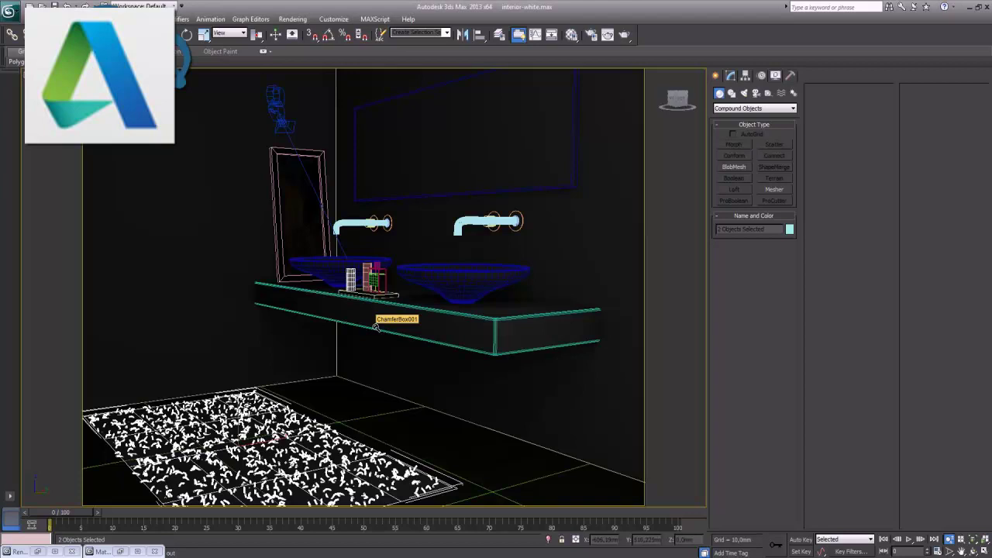
Render the reframed Perspective view with V-Ray (about 51 s), then close the frame buffer
{"action": "key", "text": "shift+q"}
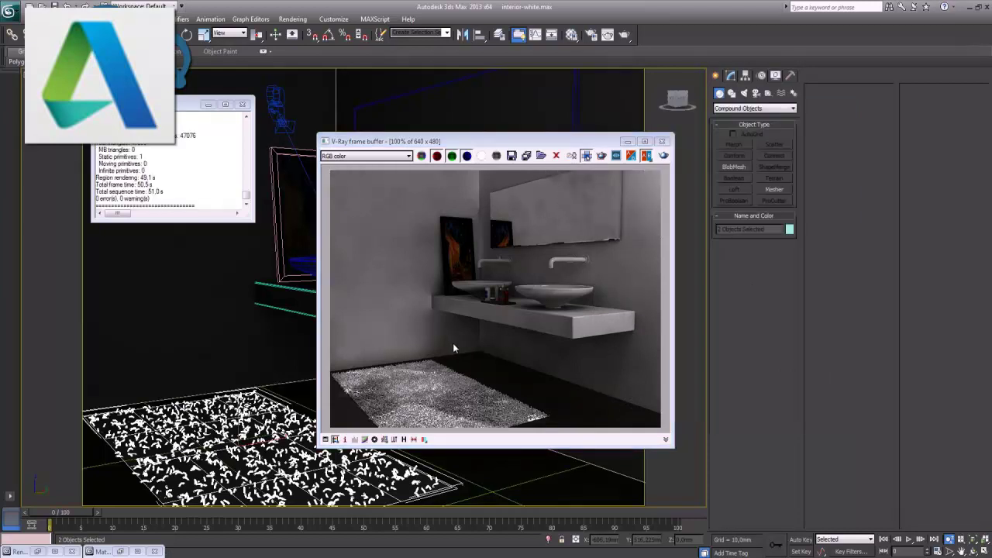
{"action": "left_click", "coordinate": [663, 142]}
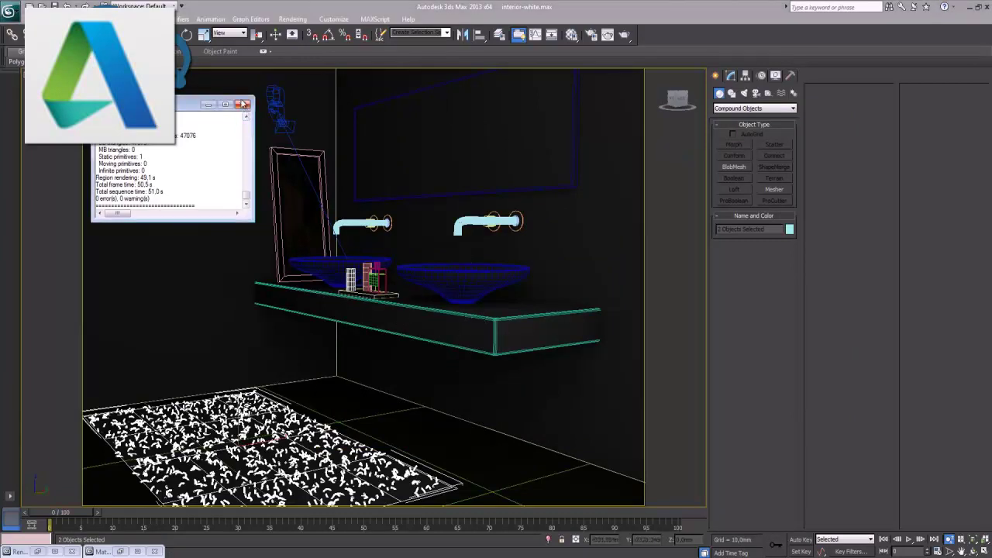
Select only Line001 and delete its Cloth modifier
{"action": "left_click", "coordinate": [240, 105]}
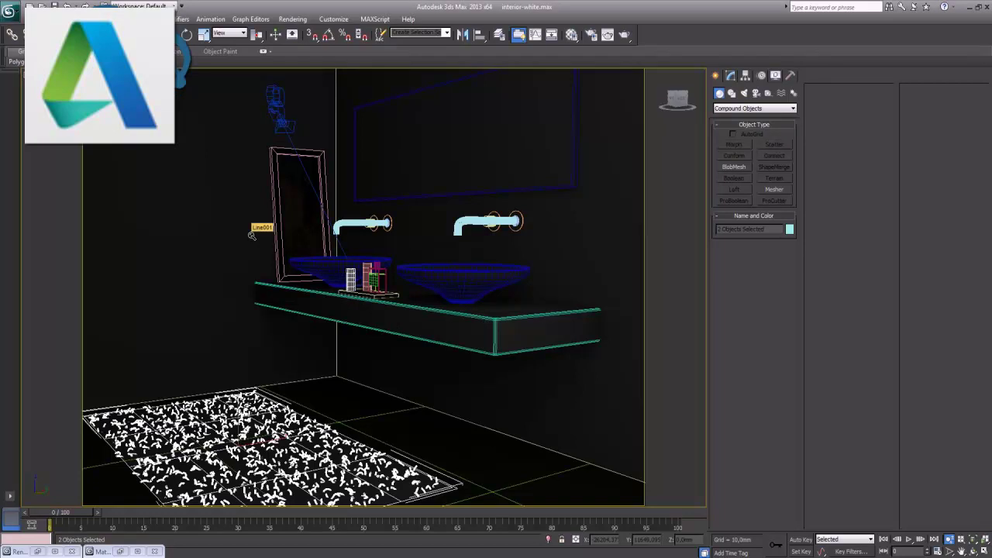
{"action": "left_click", "coordinate": [179, 328]}
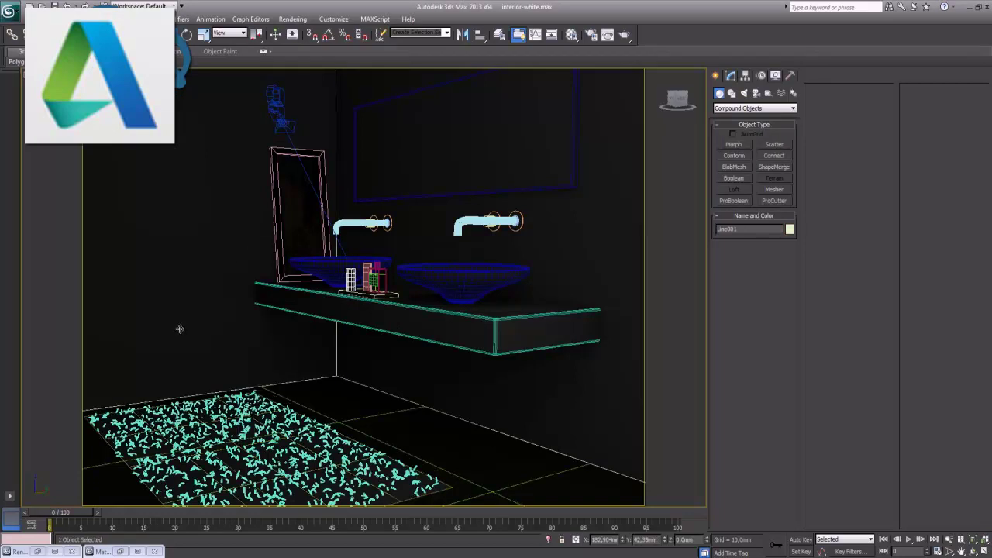
{"action": "left_click", "coordinate": [731, 76]}
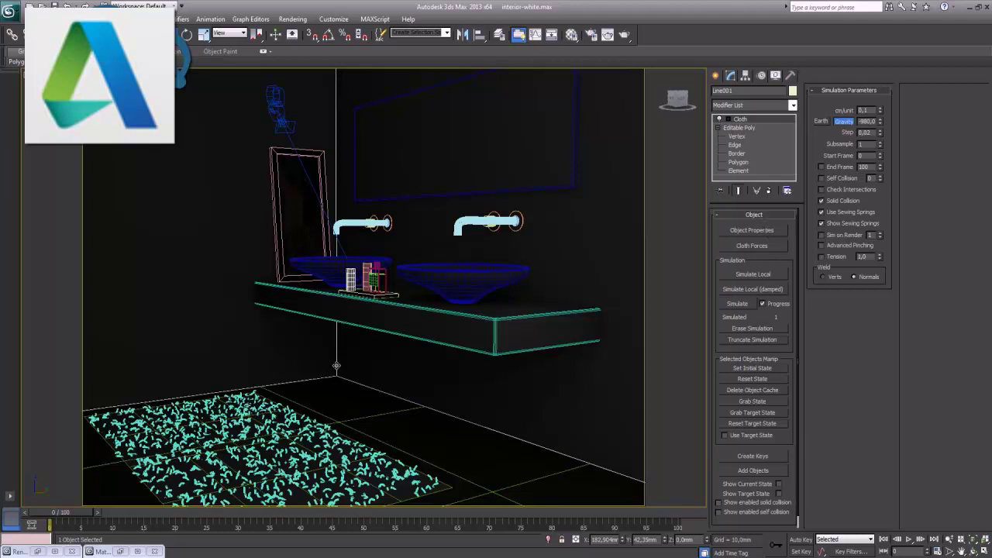
{"action": "left_click", "coordinate": [771, 190]}
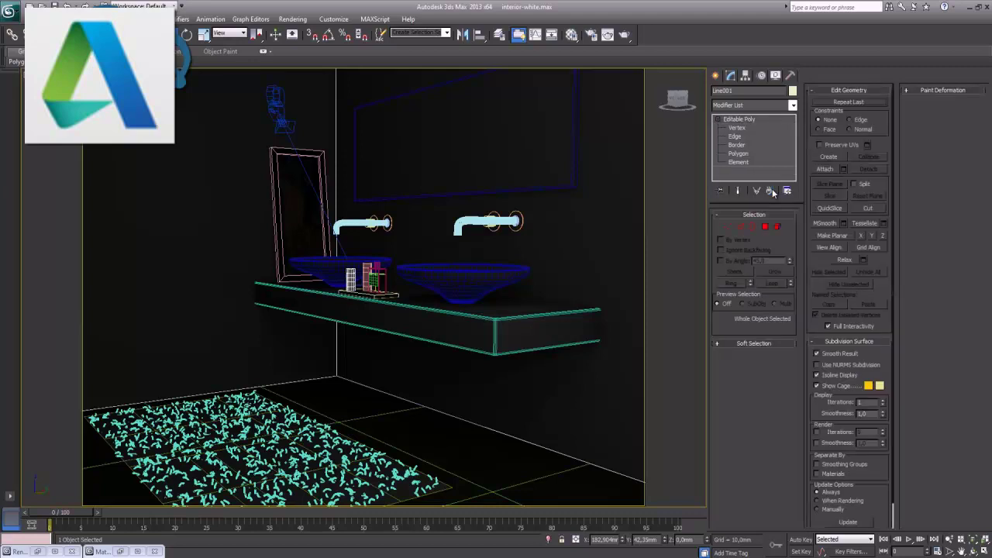
Ring and connect a left-wall edge to cut a vertical panel, then select that panel's polygon
{"action": "left_click", "coordinate": [742, 228]}
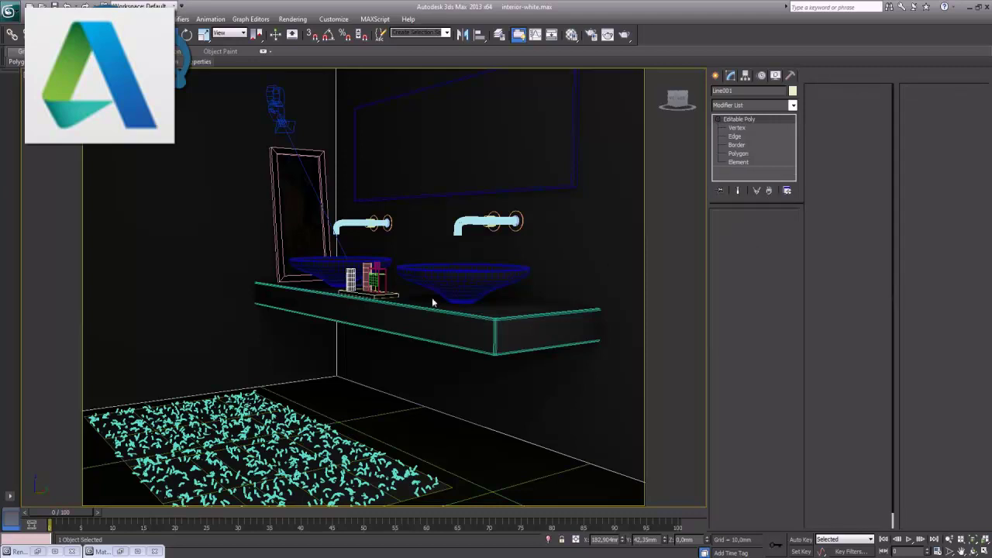
{"action": "left_click", "coordinate": [300, 383]}
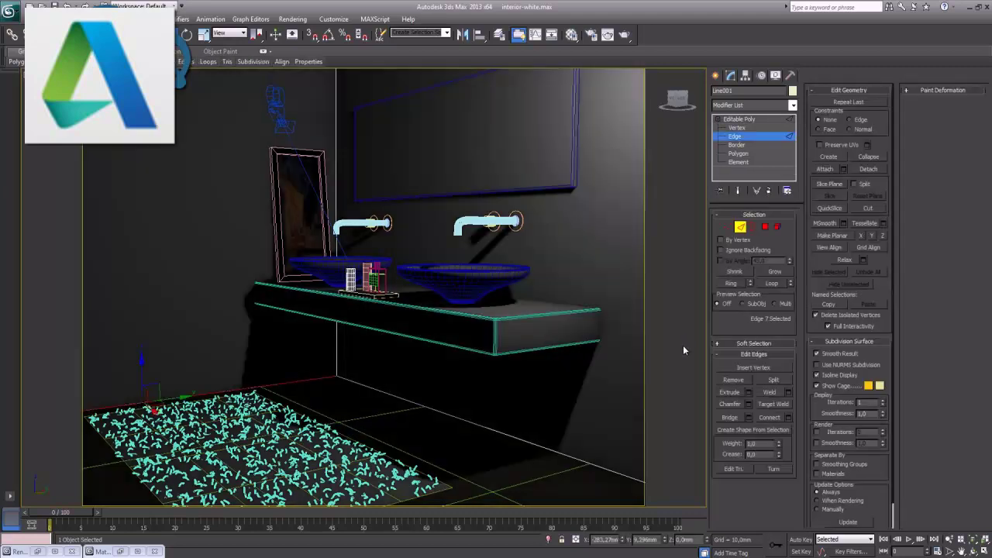
{"action": "left_click", "coordinate": [731, 285]}
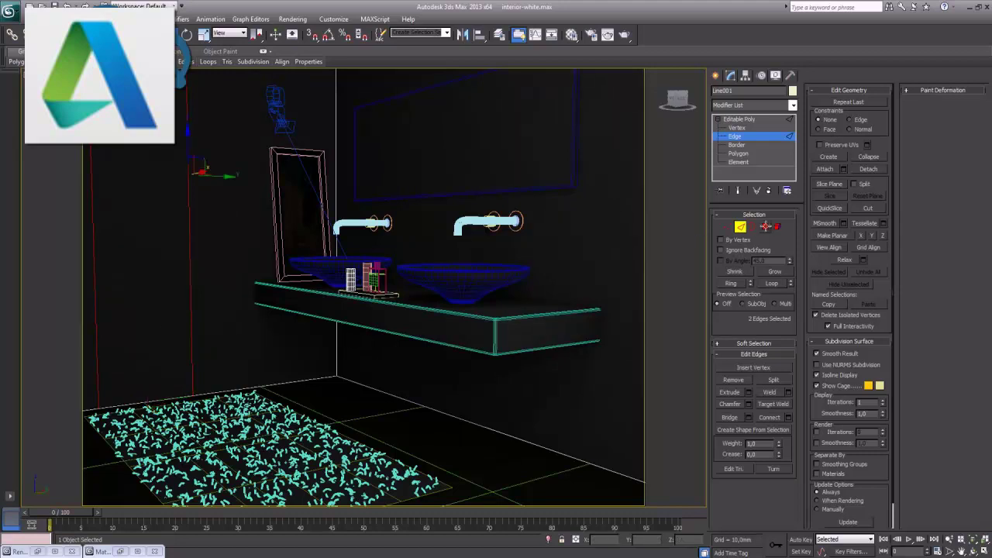
{"action": "left_click", "coordinate": [765, 226]}
{"action": "left_click", "coordinate": [132, 273]}
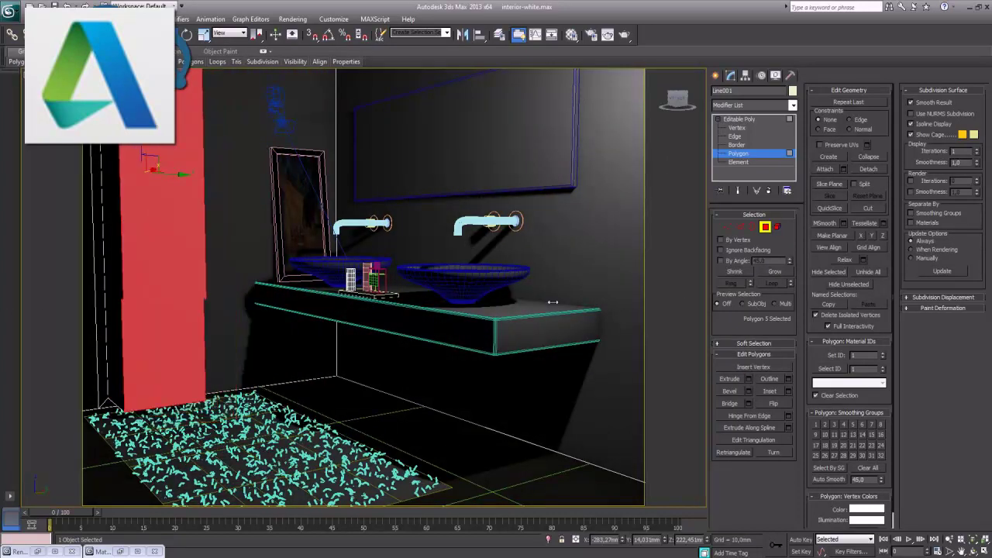
Narrow the new wall panel and select its frame polygons: side, bottom, right and thin strips
{"action": "left_click_drag", "start_coordinate": [324, 292], "coordinate": [289, 291]}
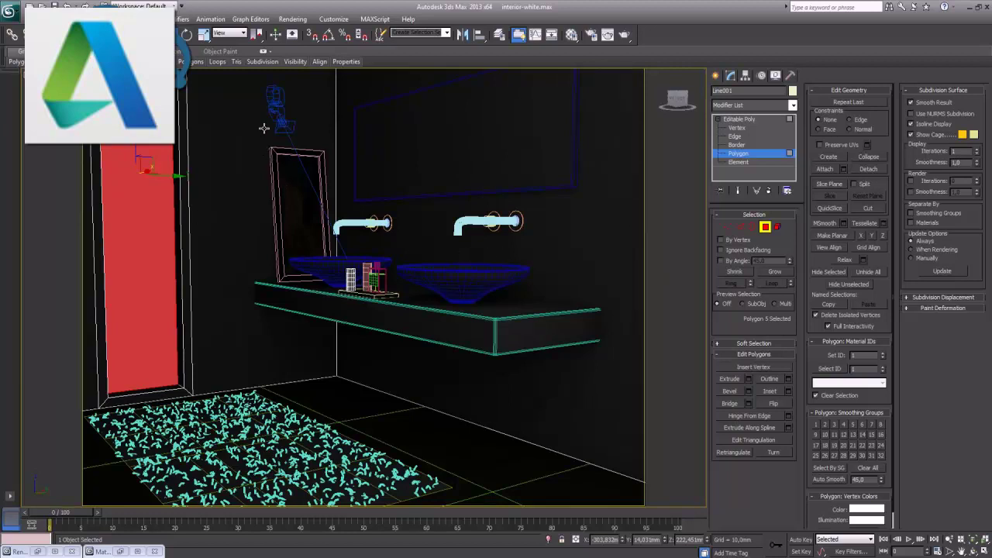
{"action": "mouse_move", "coordinate": [262, 129]}
{"action": "middle_mouse_down", "text": "alt"}
{"action": "mouse_move", "coordinate": [365, 234]}
{"action": "mouse_move", "coordinate": [270, 233]}
{"action": "mouse_move", "coordinate": [332, 245]}
{"action": "middle_mouse_up", "text": "alt"}
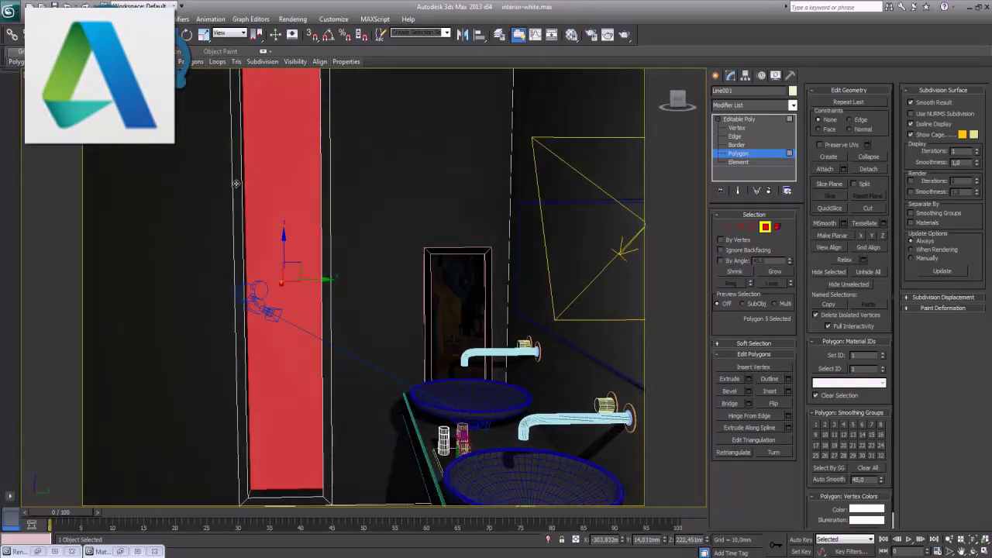
{"action": "left_click", "coordinate": [238, 185]}
{"action": "left_click", "coordinate": [240, 187], "text": "ctrl"}
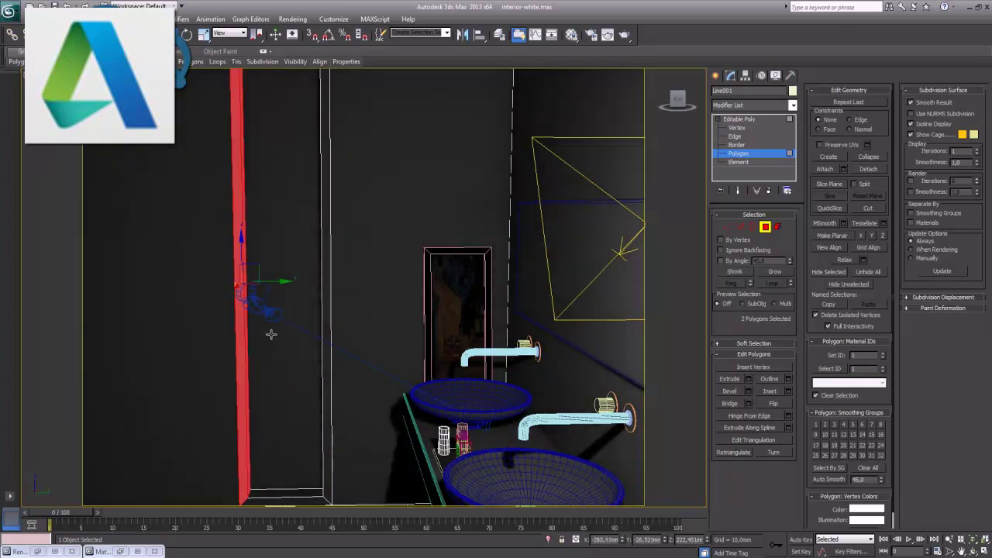
{"action": "left_click", "coordinate": [253, 500], "text": "ctrl"}
{"action": "left_click", "coordinate": [324, 494], "text": "ctrl"}
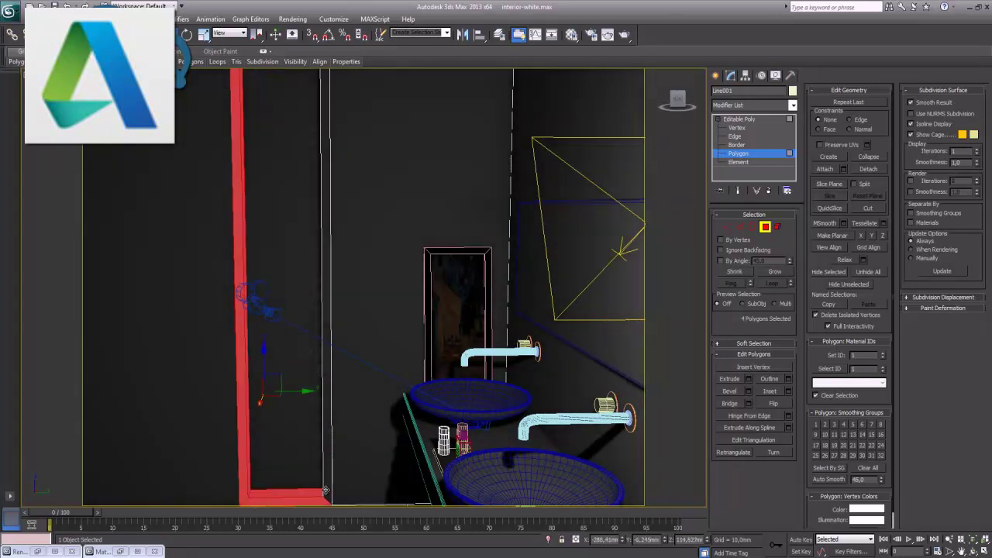
{"action": "left_click", "coordinate": [329, 411], "text": "ctrl"}
{"action": "middle_click_drag", "start_coordinate": [322, 374], "coordinate": [343, 368], "text": "alt"}
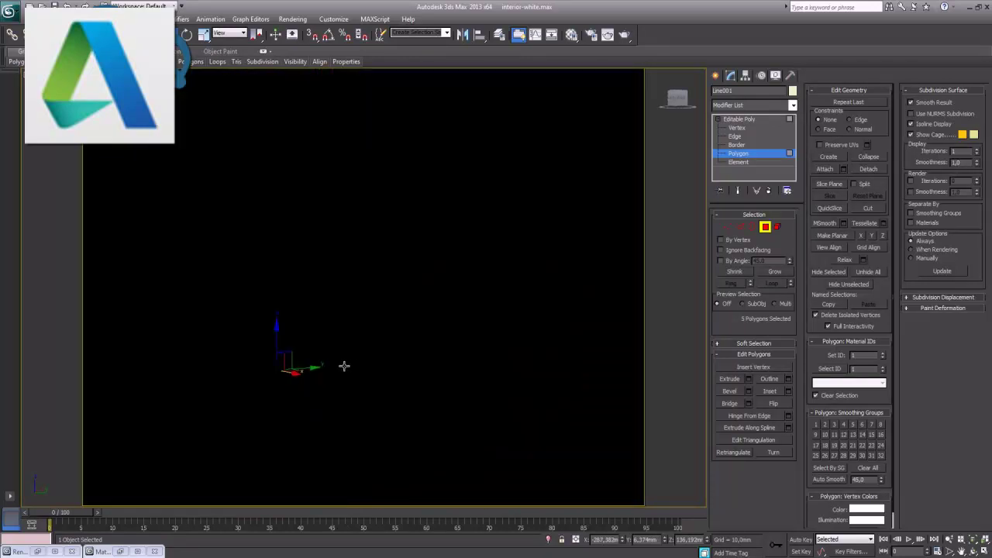
{"action": "left_click", "coordinate": [314, 283], "text": "ctrl"}
{"action": "mouse_move", "coordinate": [349, 194]}
{"action": "middle_mouse_down"}
{"action": "mouse_move", "coordinate": [348, 234]}
{"action": "mouse_move", "coordinate": [349, 165]}
{"action": "middle_mouse_up"}
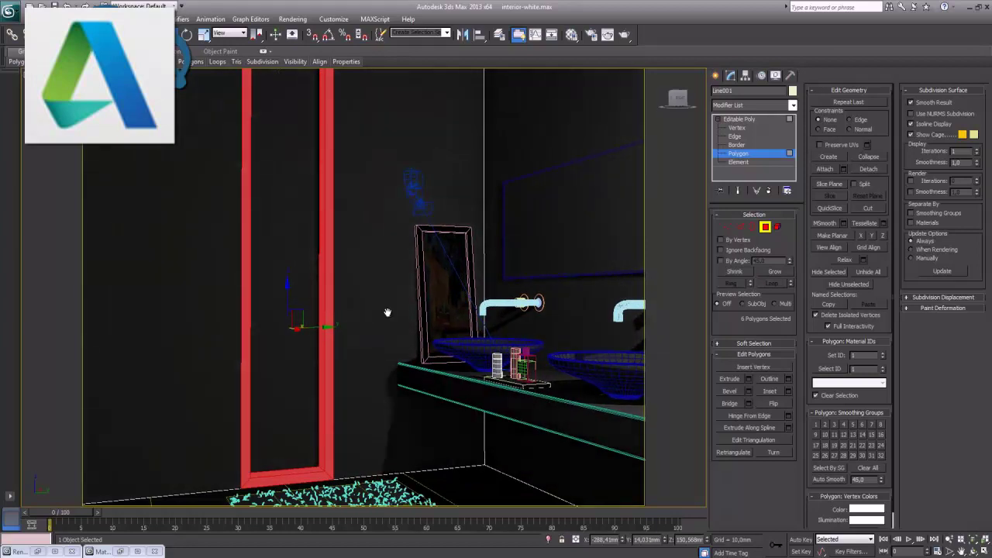
Assign the seramik material to the selected frame polygons
{"action": "key", "text": "m"}
{"action": "left_click", "coordinate": [568, 132]}
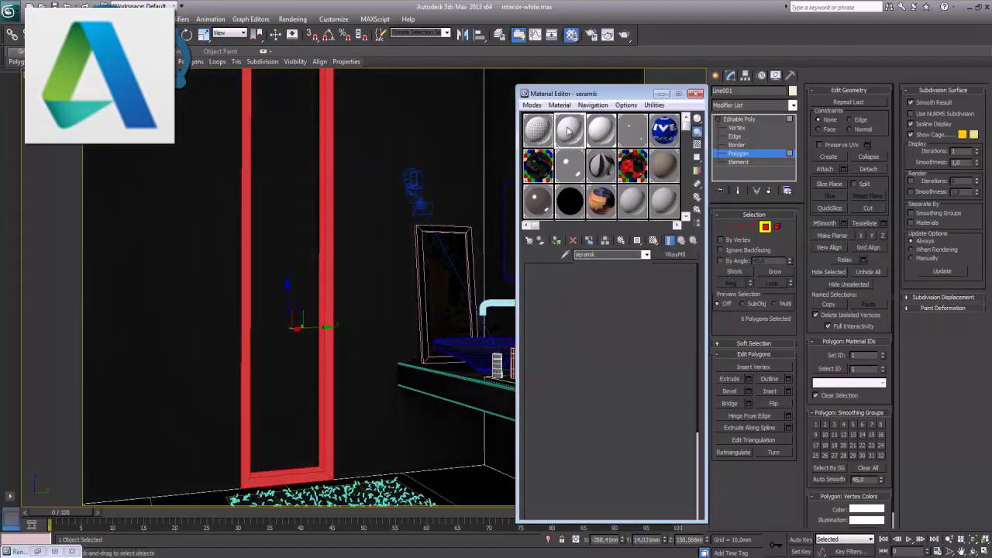
{"action": "left_click", "coordinate": [557, 241]}
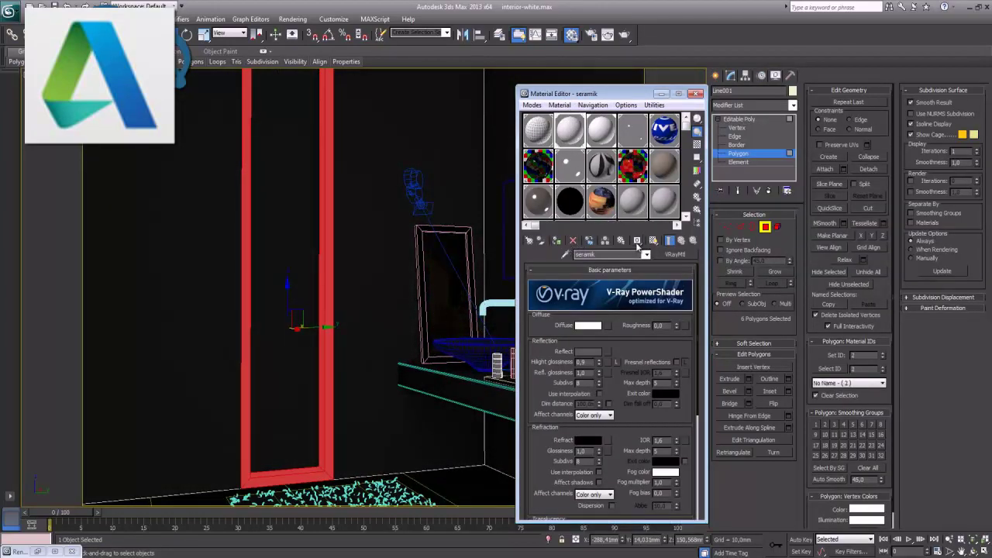
{"action": "left_click", "coordinate": [661, 93]}
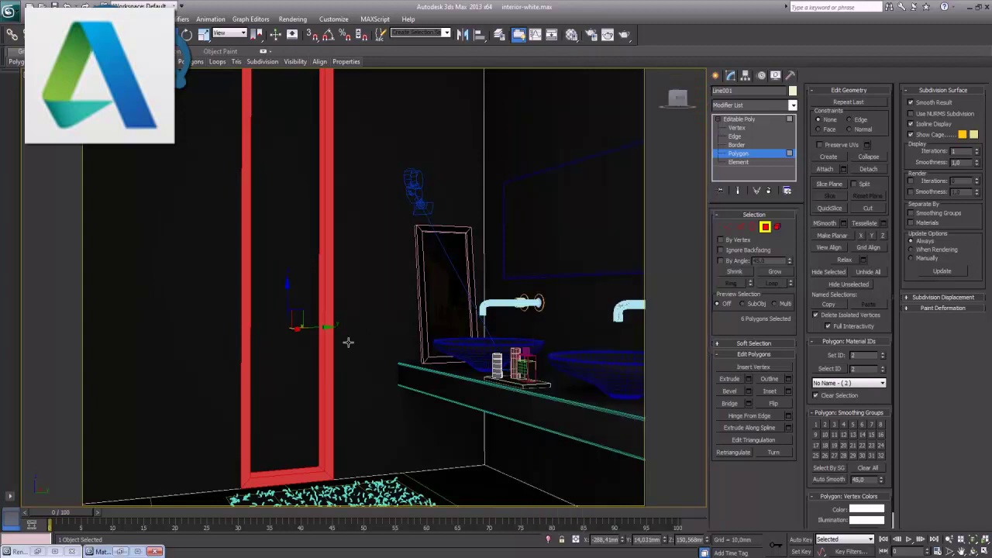
Give the inner wall panel a new VRayLightMtl and leave Polygon level
{"action": "left_click", "coordinate": [301, 342]}
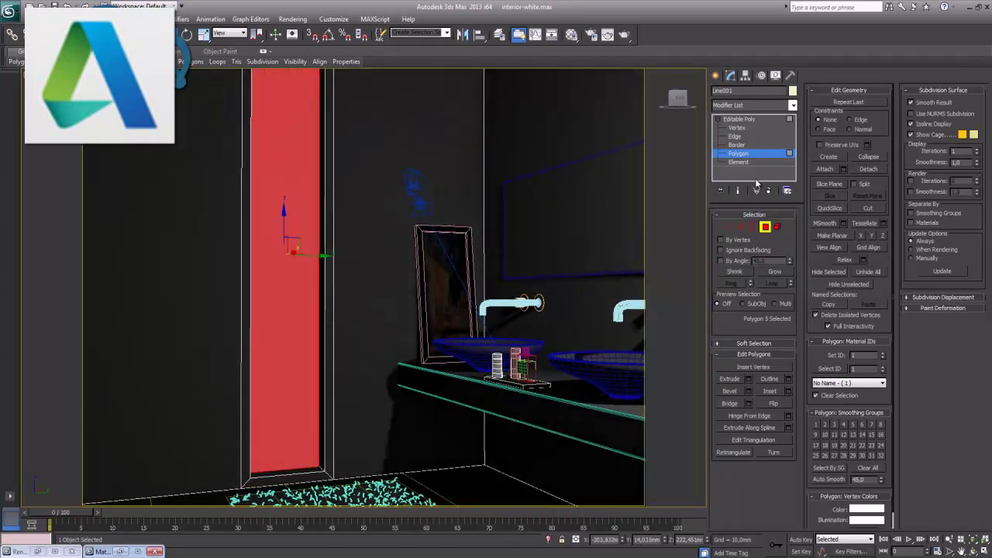
{"action": "key", "text": "m"}
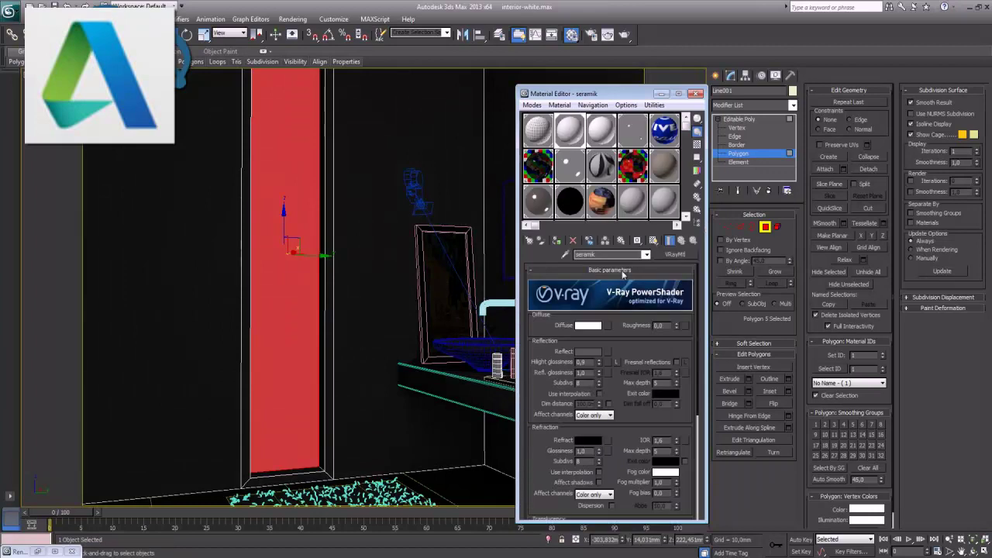
{"action": "left_click", "coordinate": [632, 203]}
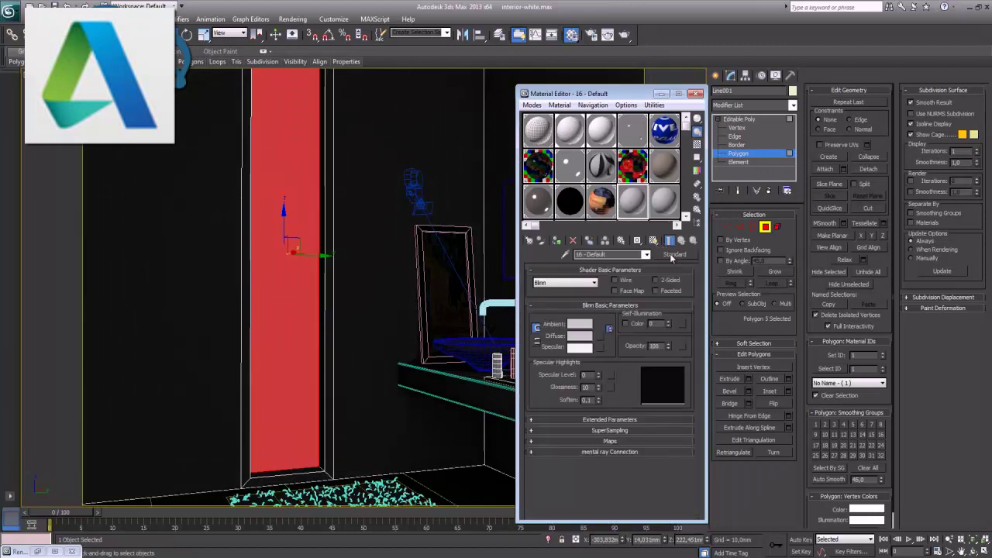
{"action": "left_click", "coordinate": [672, 256]}
{"action": "double_click", "coordinate": [424, 415]}
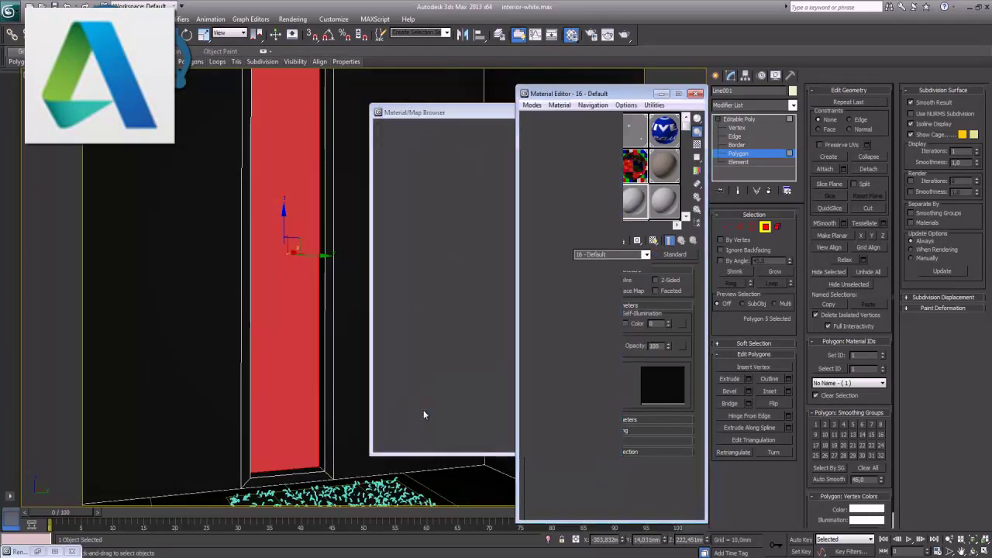
{"action": "left_click", "coordinate": [556, 240]}
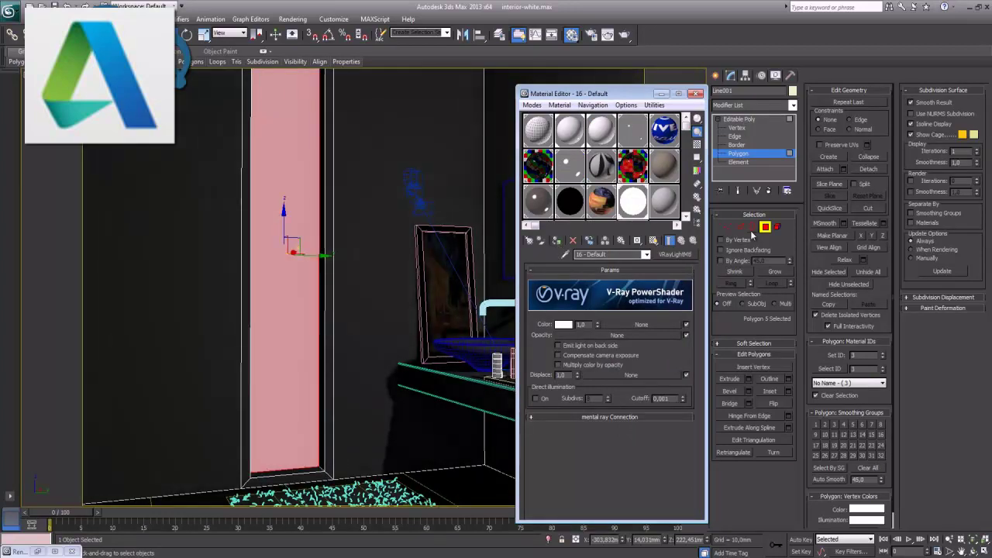
{"action": "left_click", "coordinate": [765, 227]}
{"action": "left_click", "coordinate": [660, 94]}
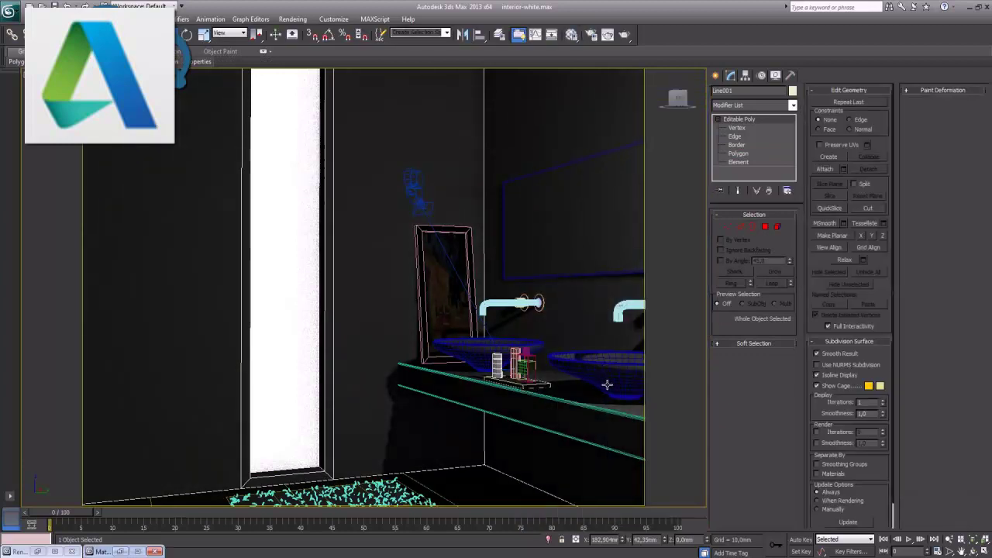
Zoom close onto the left basin and toiletries, render it with V-Ray (about 56.1 s), and close it
{"action": "left_click", "coordinate": [951, 543]}
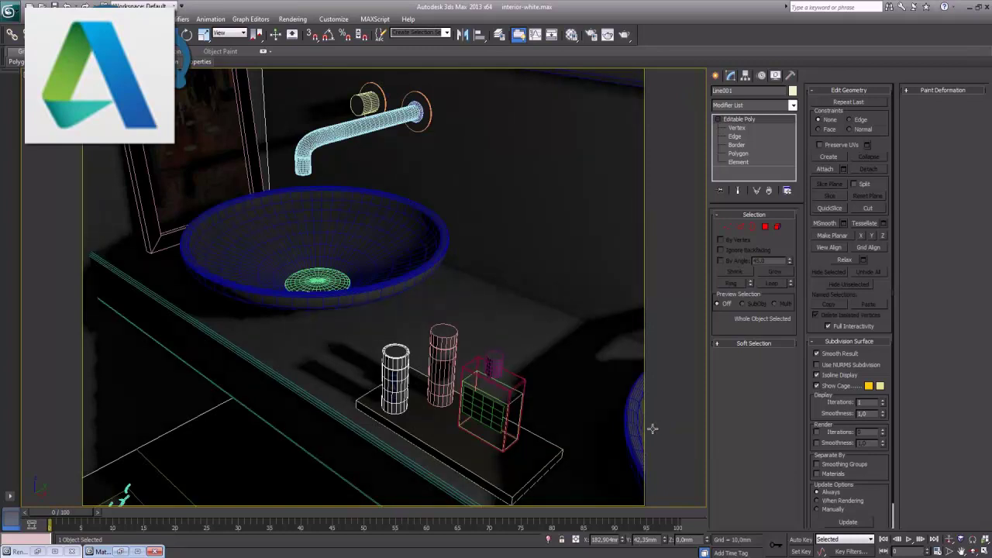
{"action": "key", "text": "shift+q"}
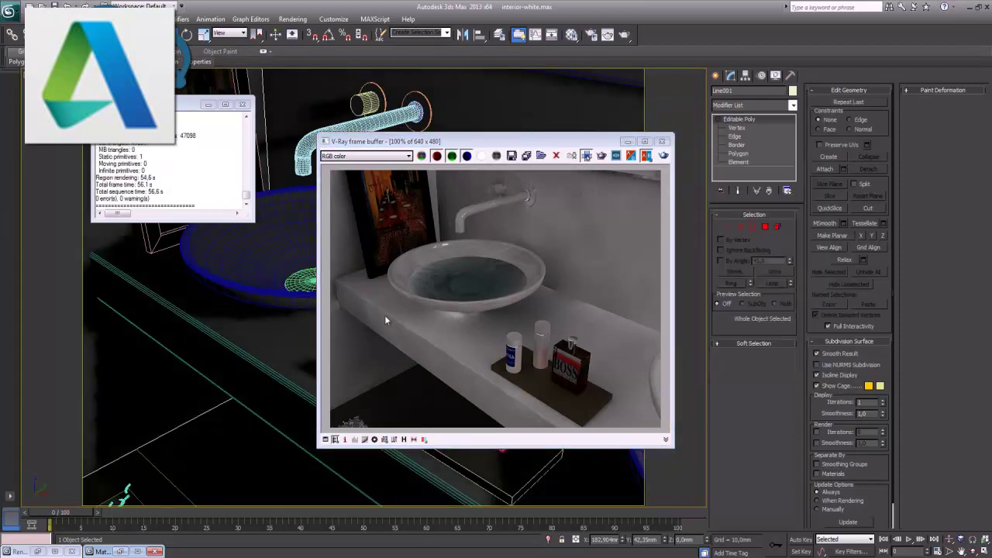
{"action": "left_click", "coordinate": [663, 141]}
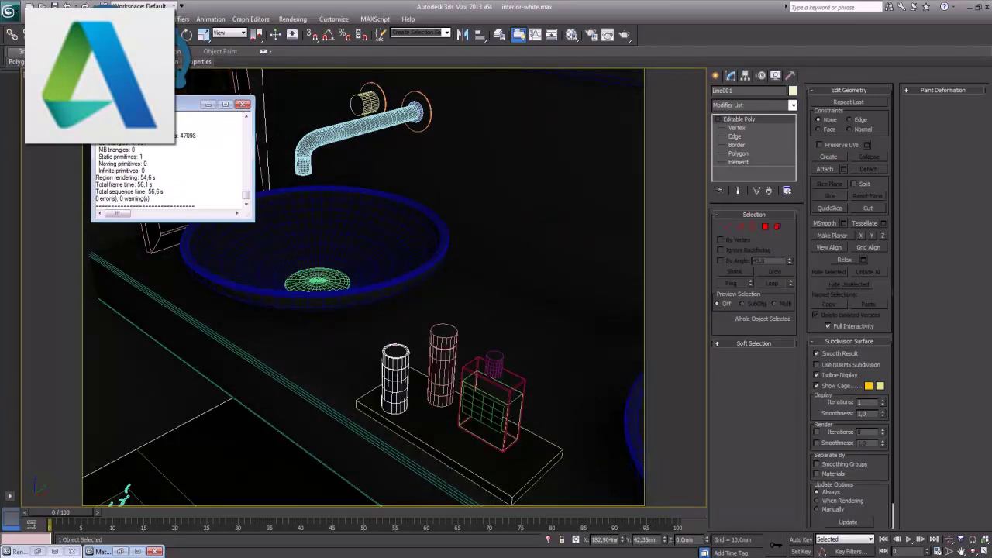
Select VRayLight001 from the scene list and switch the light off
{"action": "key", "text": "h"}
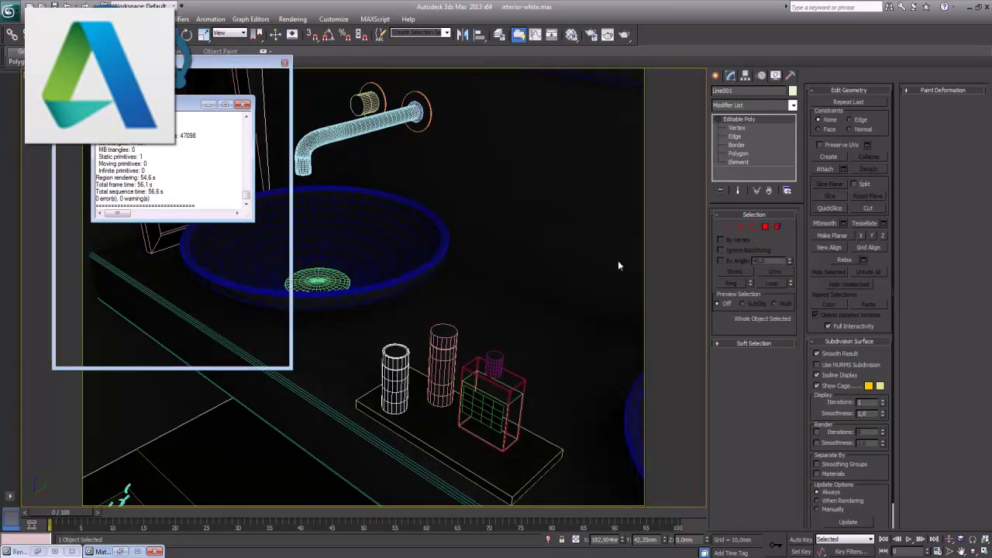
{"action": "left_click", "coordinate": [87, 318]}
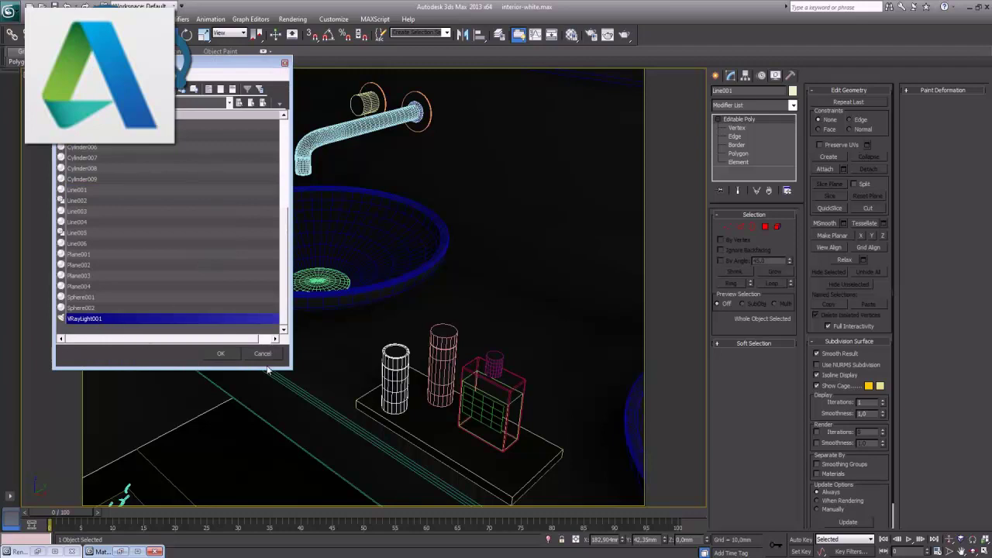
{"action": "left_click", "coordinate": [225, 352]}
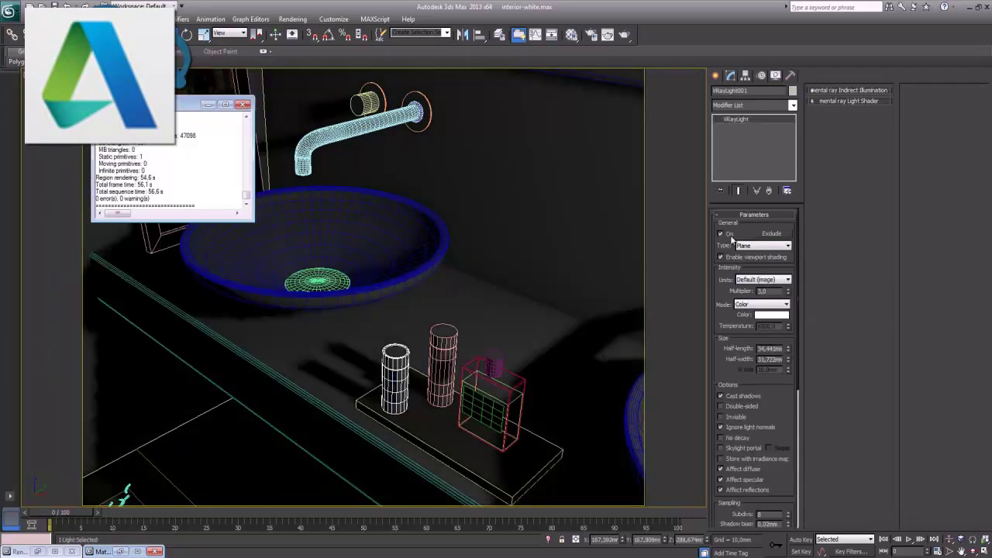
{"action": "left_click", "coordinate": [729, 235]}
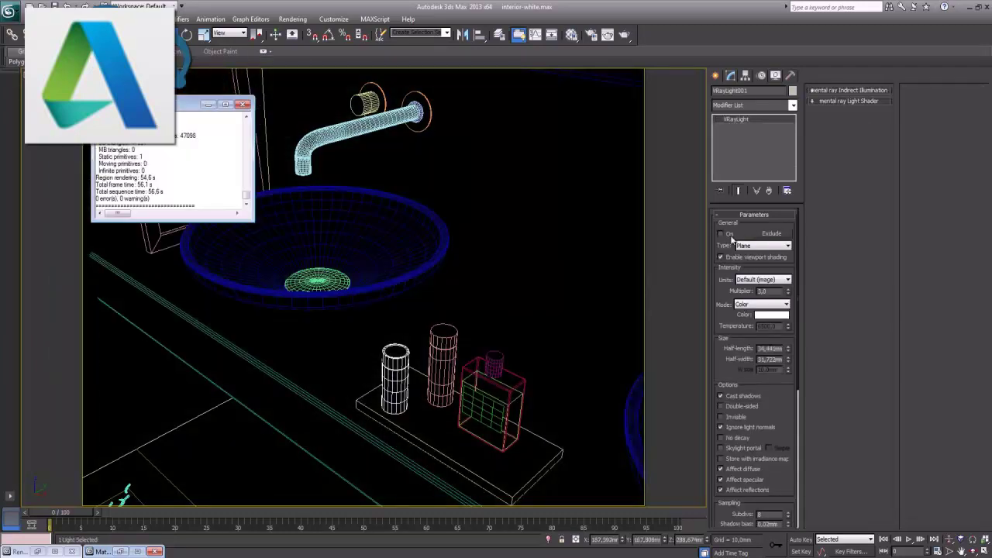
Turn off the V-Ray skylight environment override in Render Setup and render Camera001
{"action": "left_click", "coordinate": [307, 21]}
{"action": "left_click", "coordinate": [304, 39]}
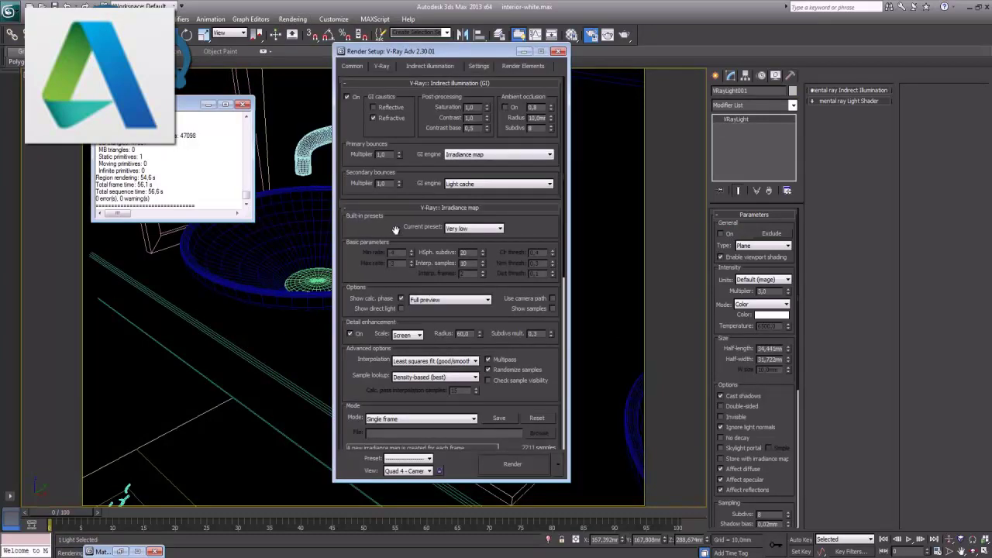
{"action": "left_click", "coordinate": [387, 66]}
{"action": "left_click", "coordinate": [366, 251]}
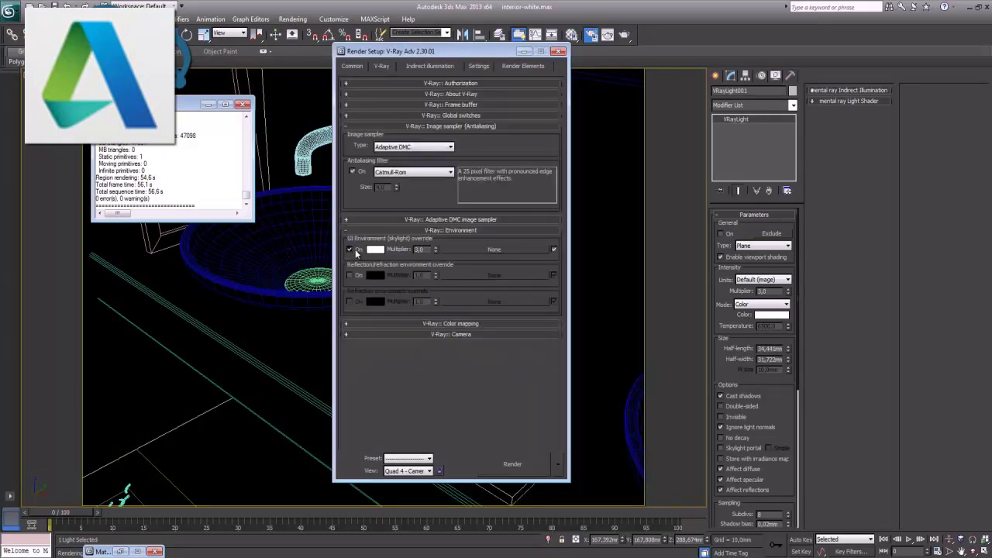
{"action": "left_click", "coordinate": [514, 465]}
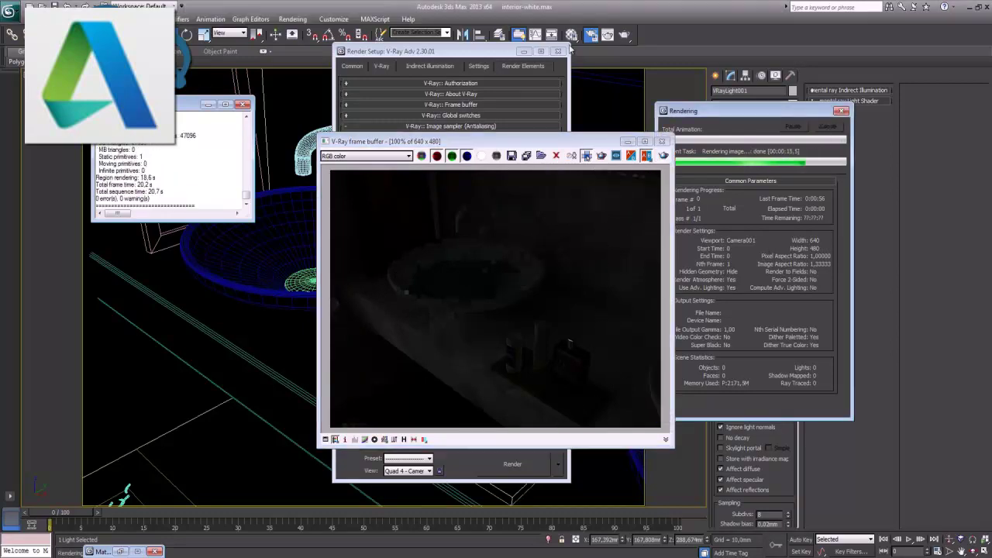
Render Camera001 again from the V-Ray frame buffer, with the Material Editor now open
{"action": "left_click", "coordinate": [524, 51]}
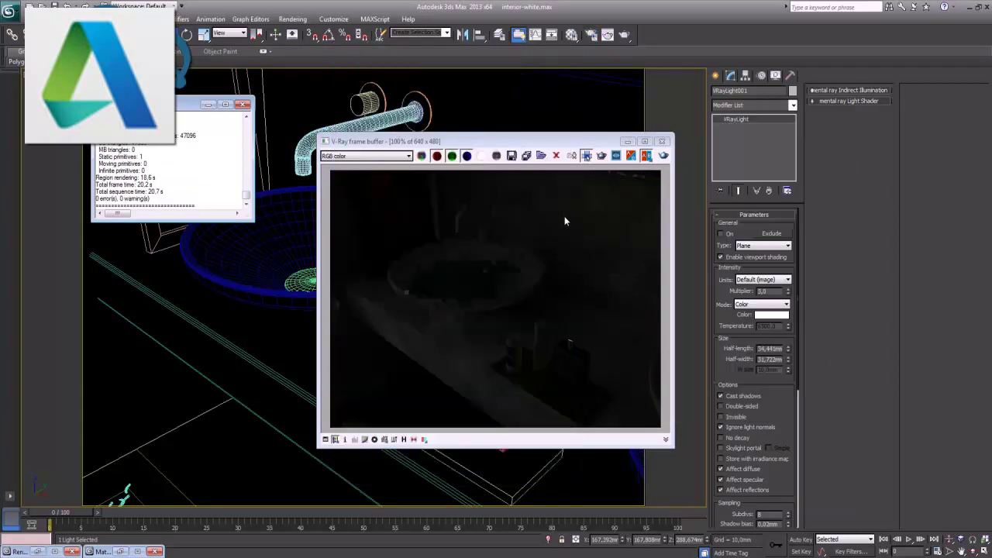
{"action": "key", "text": "m"}
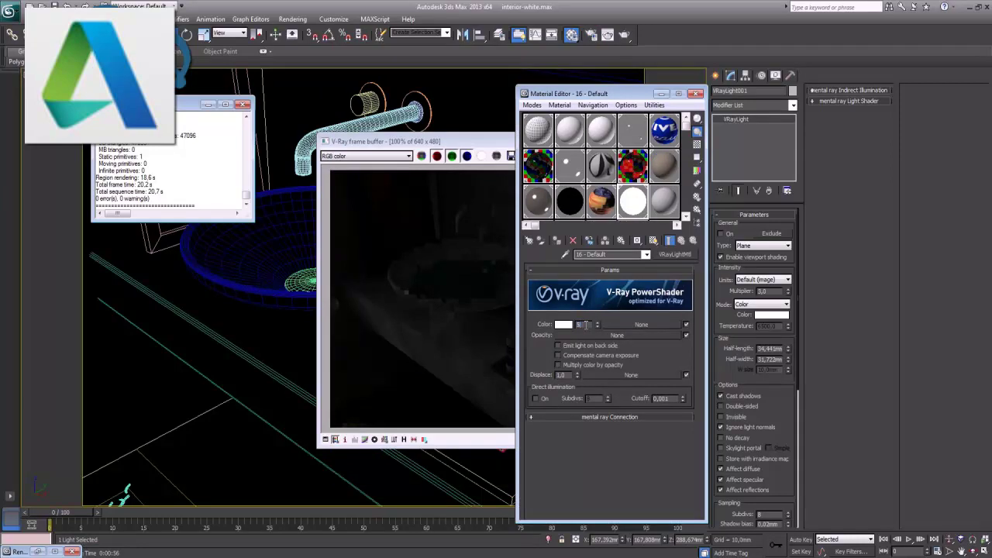
{"action": "left_click", "coordinate": [474, 321]}
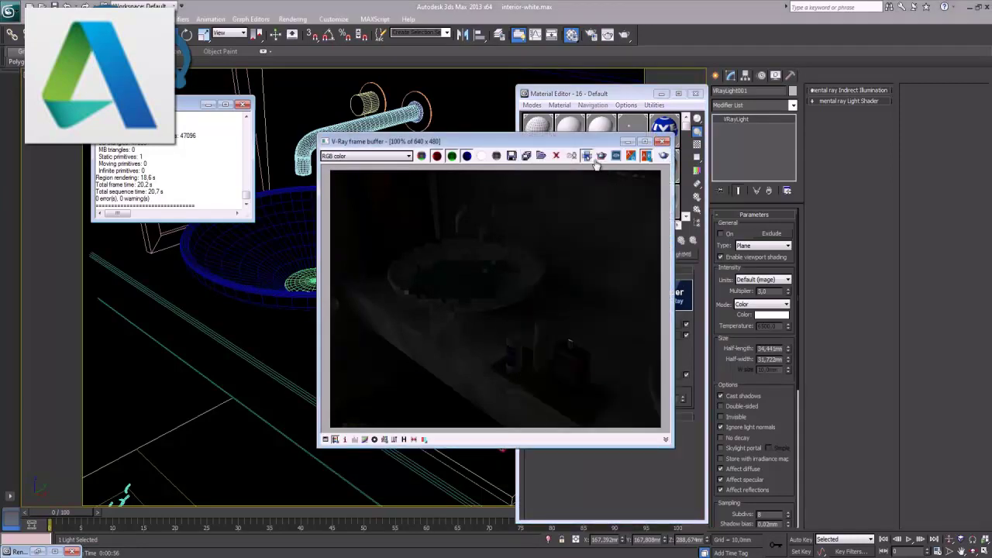
{"action": "left_click", "coordinate": [669, 159]}
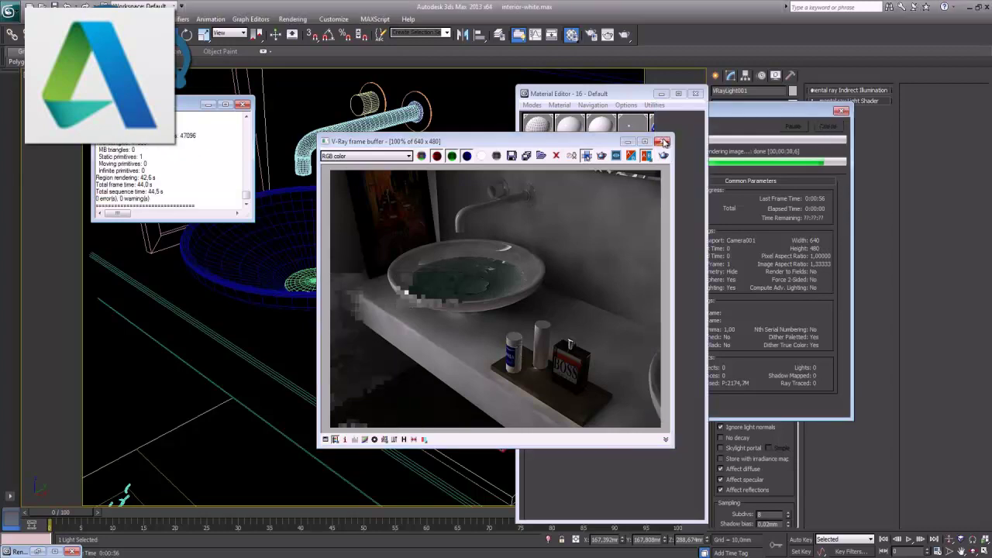
Close the frame buffer, tuck away the Material Editor and zoom the viewport out
{"action": "left_click", "coordinate": [662, 141]}
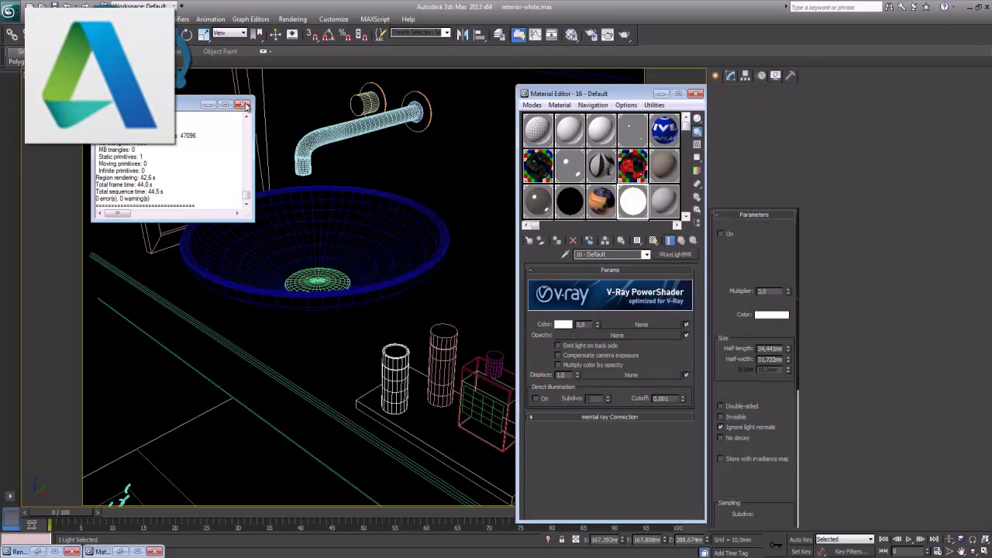
{"action": "left_click", "coordinate": [662, 93]}
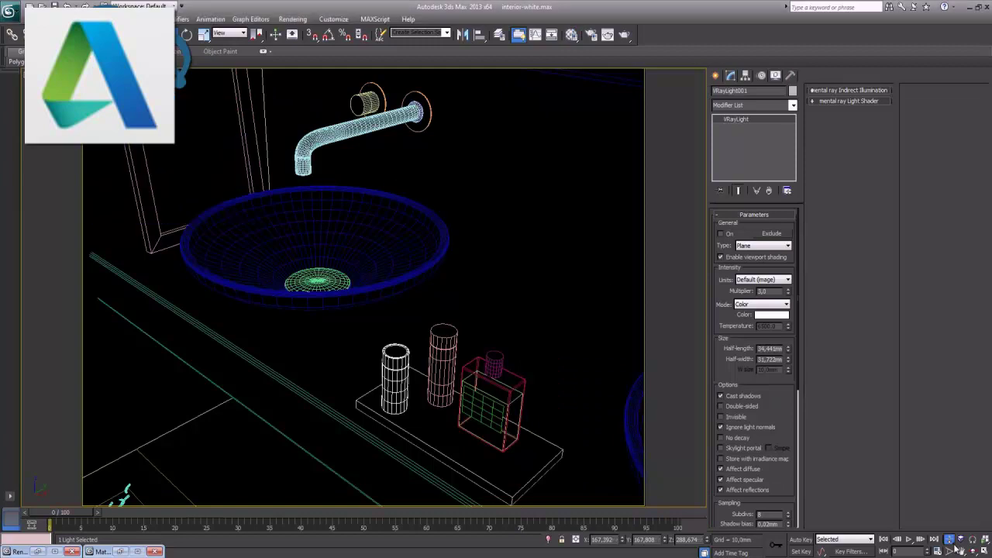
{"action": "scroll", "coordinate": [475, 244], "scroll_direction": "down", "scroll_amount": 2}
{"action": "scroll", "coordinate": [472, 264], "scroll_direction": "down", "scroll_amount": 2}
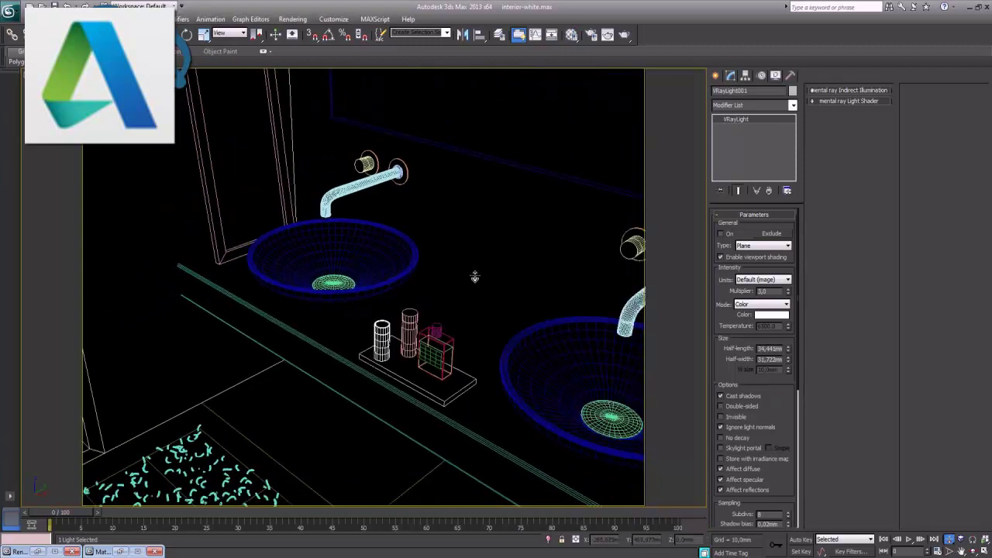
{"action": "scroll", "coordinate": [473, 277], "scroll_direction": "down", "scroll_amount": 2}
Orbit the view to frame both sinks, mirror, counter and rug, then render it
{"action": "left_click", "coordinate": [974, 551]}
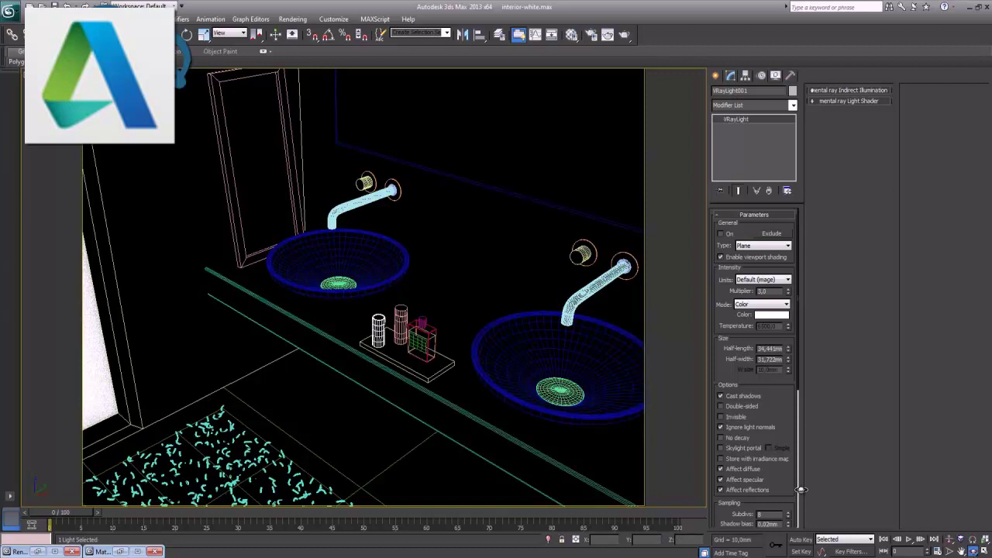
{"action": "left_click_drag", "start_coordinate": [514, 442], "coordinate": [506, 428]}
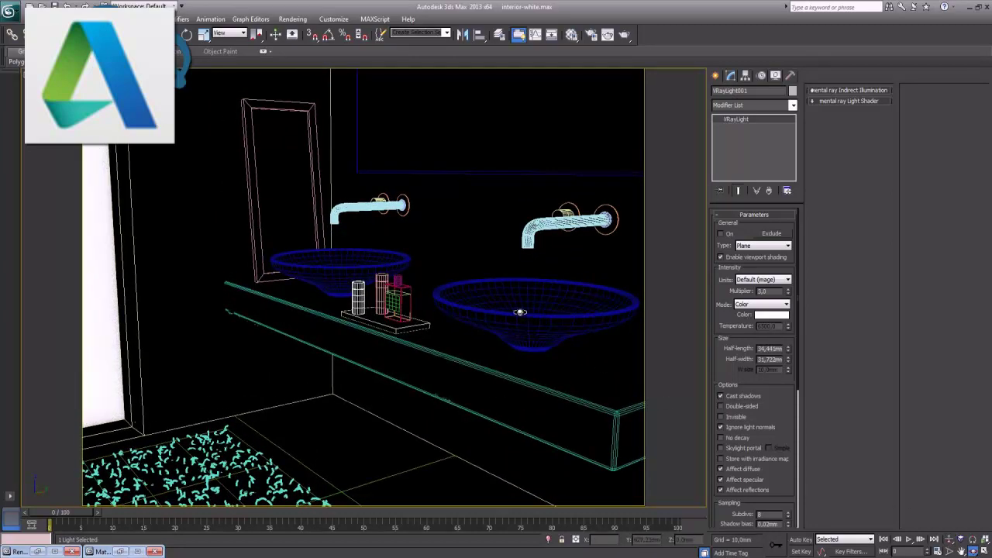
{"action": "left_click_drag", "start_coordinate": [518, 308], "coordinate": [535, 318]}
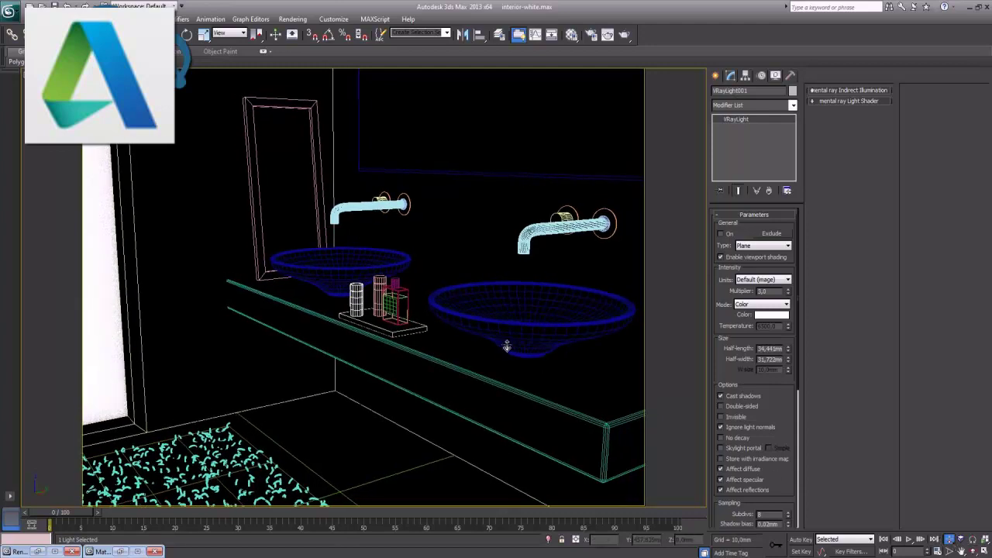
{"action": "left_click_drag", "start_coordinate": [464, 316], "coordinate": [479, 333]}
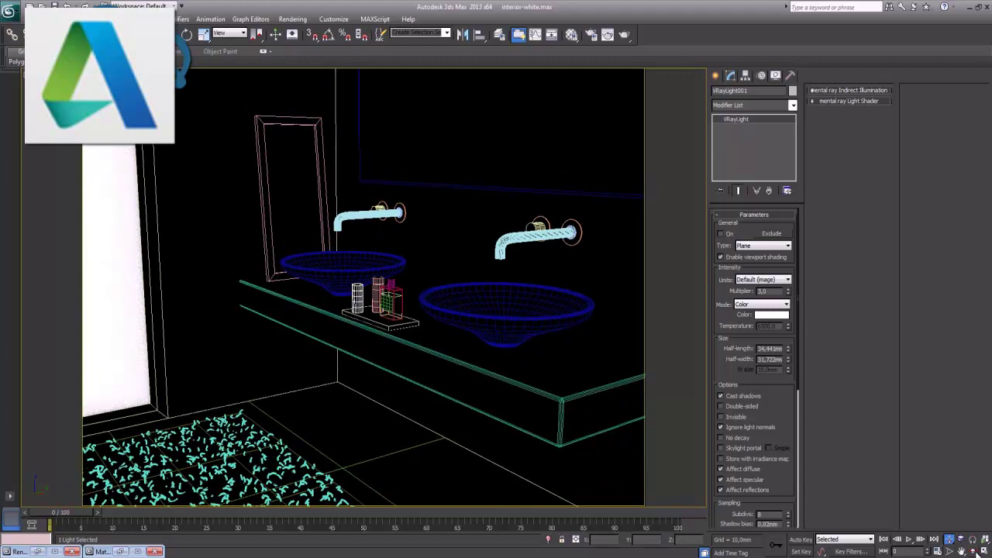
{"action": "left_click_drag", "start_coordinate": [510, 435], "coordinate": [508, 431]}
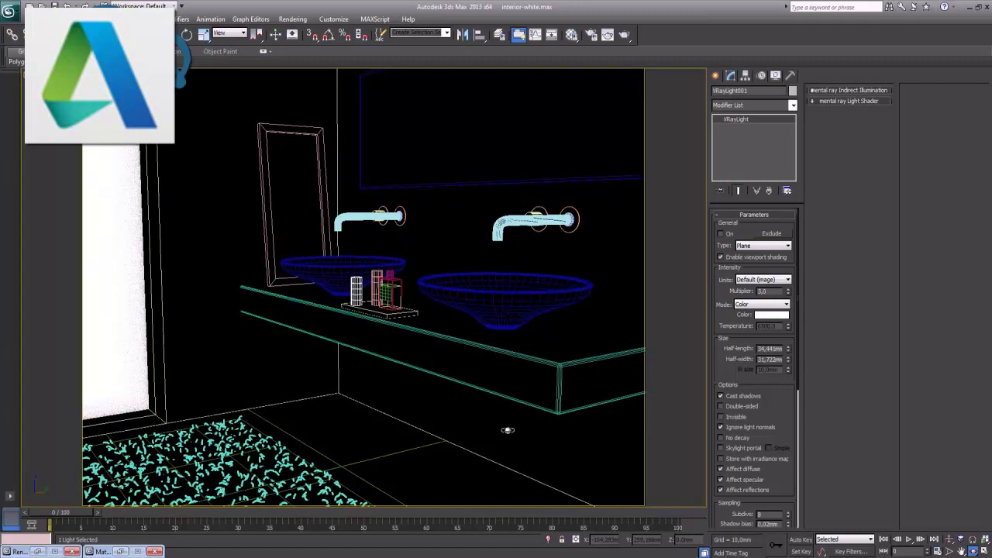
{"action": "left_click_drag", "start_coordinate": [525, 395], "coordinate": [517, 396]}
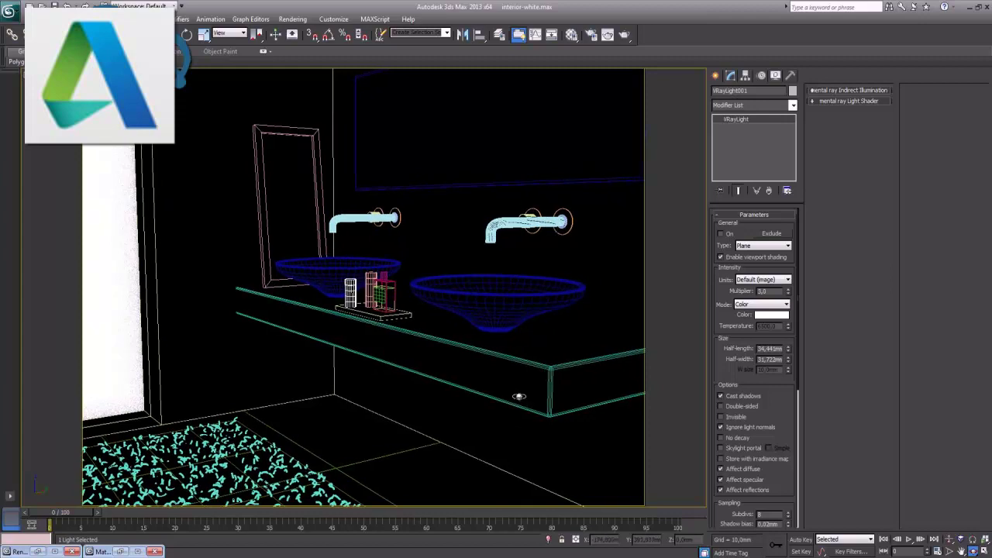
{"action": "key", "text": "shift+q"}
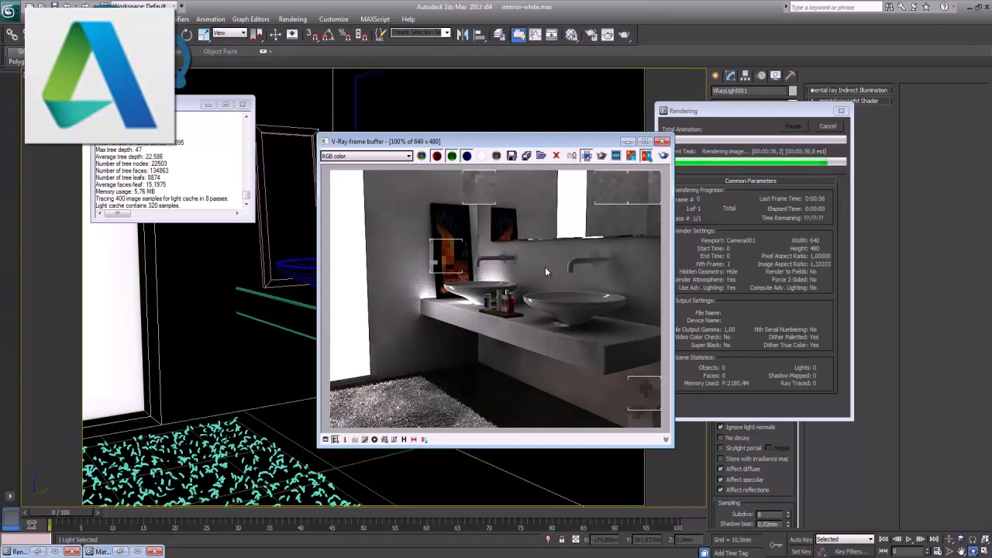
Set the V-Ray GI Environment skylight Multiplier to 2,0 and render the bathroom again
{"action": "left_click", "coordinate": [663, 142]}
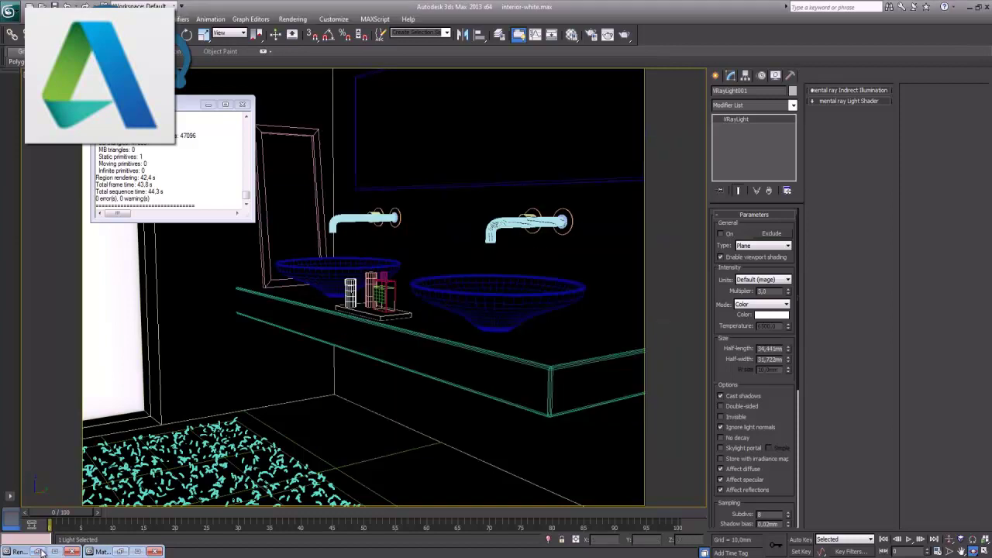
{"action": "left_click", "coordinate": [43, 552]}
{"action": "left_click", "coordinate": [350, 250]}
{"action": "double_click", "coordinate": [422, 251]}
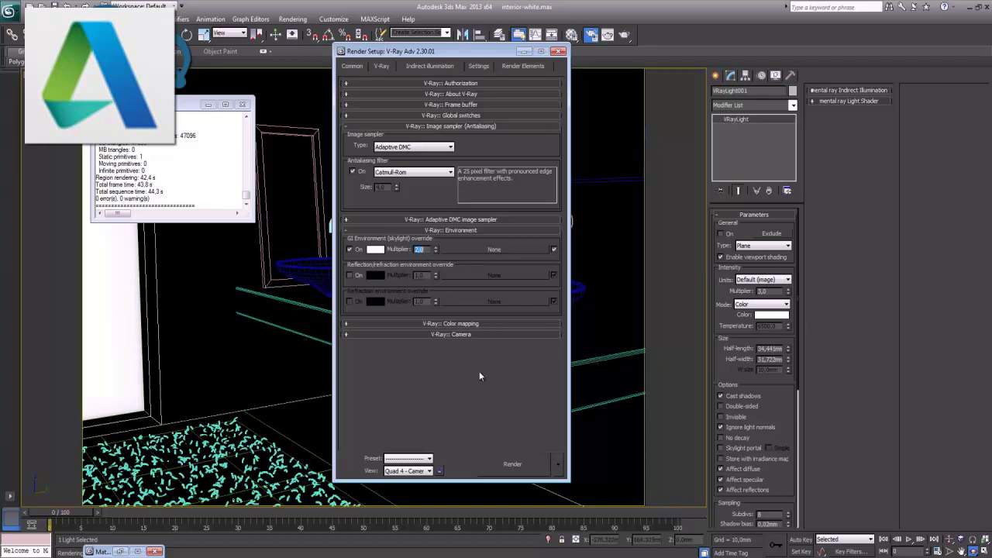
{"action": "left_click", "coordinate": [512, 463]}
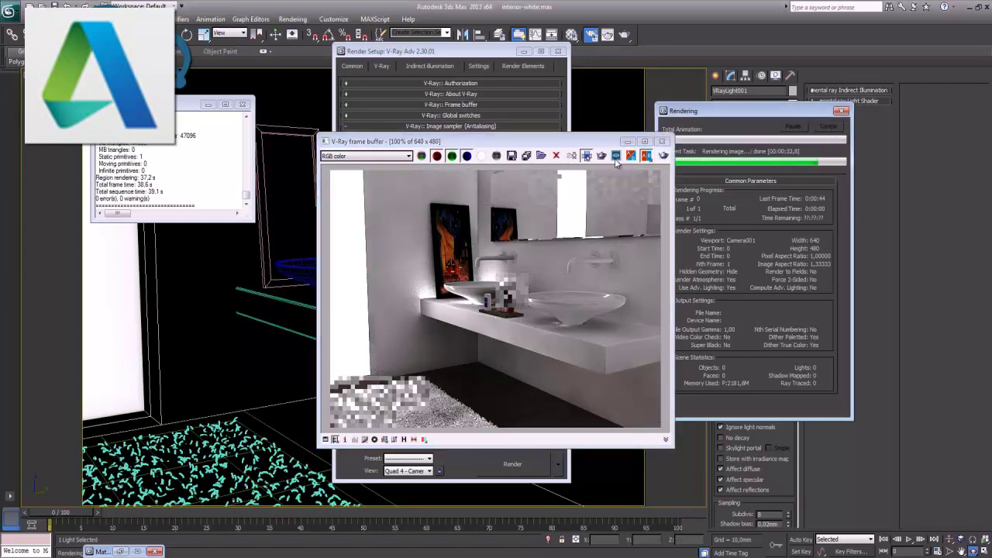
Change the GI skylight Multiplier again and re-render the bathroom
{"action": "left_click", "coordinate": [662, 142]}
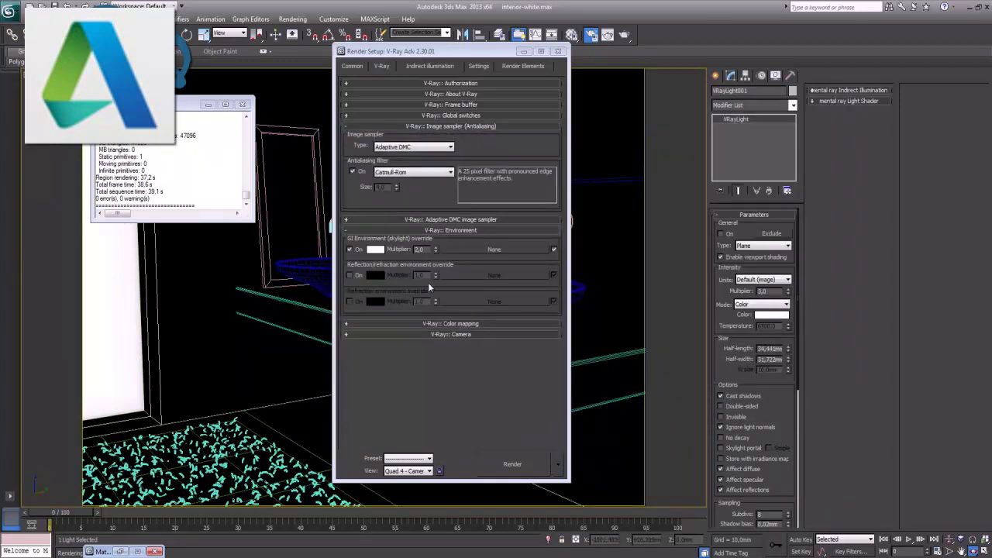
{"action": "left_click", "coordinate": [423, 250]}
{"action": "type", "text": "1"}
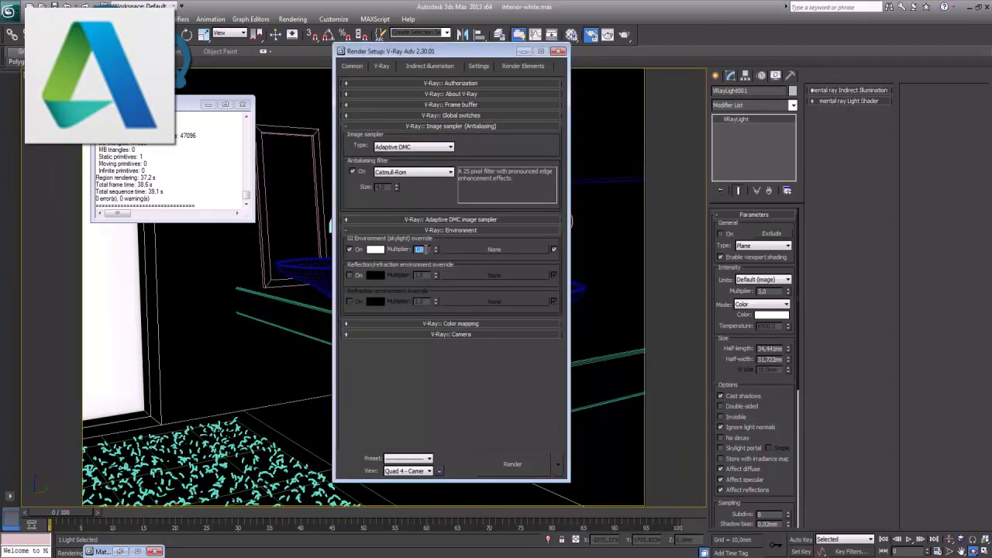
{"action": "left_click", "coordinate": [525, 463]}
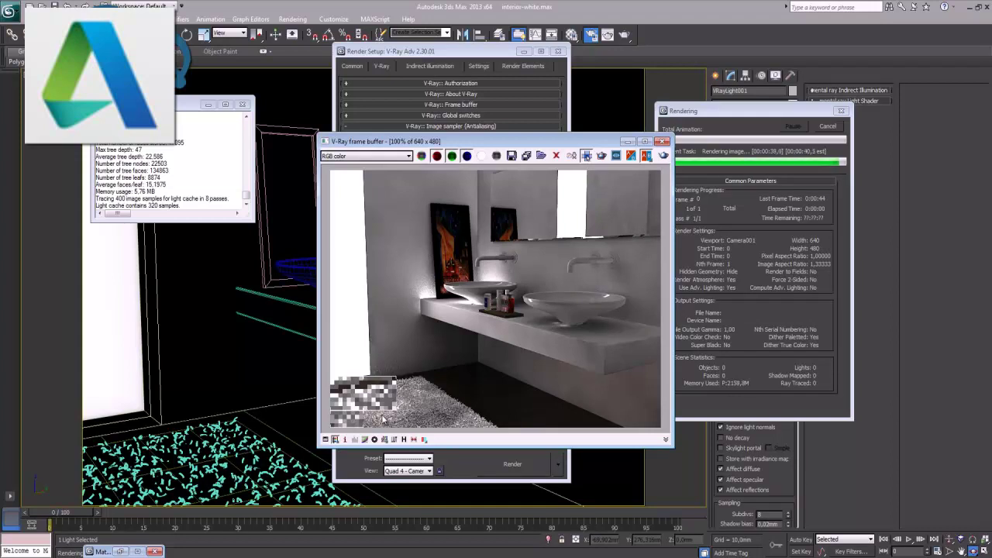
Close the frame buffer, Render Setup and V-Ray log, then deselect the light
{"action": "left_click", "coordinate": [432, 402]}
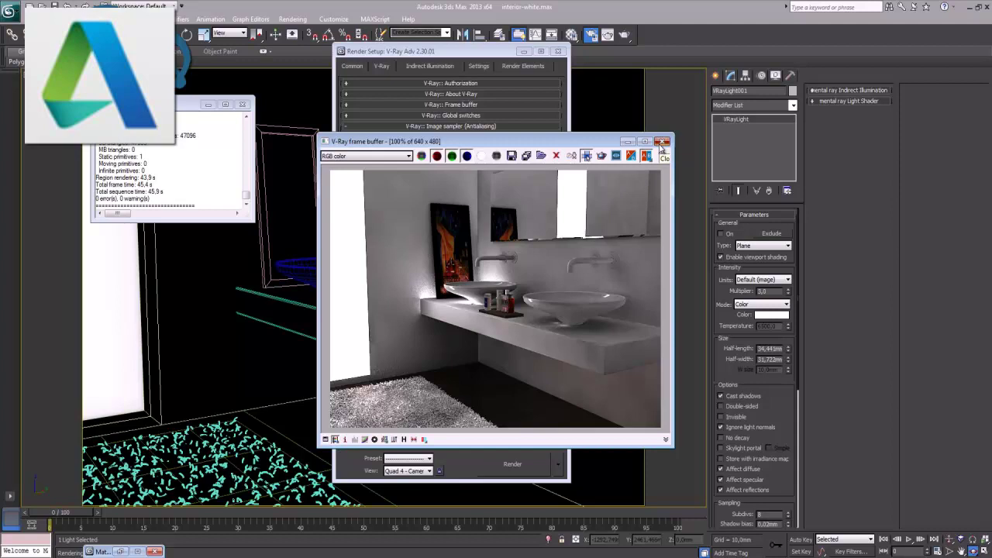
{"action": "left_click", "coordinate": [664, 142]}
{"action": "left_click", "coordinate": [524, 52]}
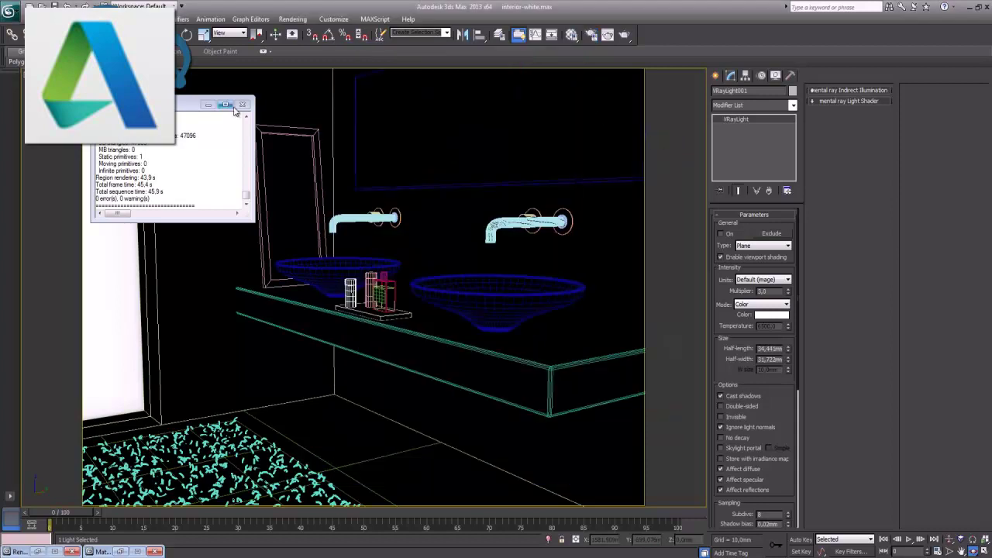
{"action": "left_click", "coordinate": [242, 104]}
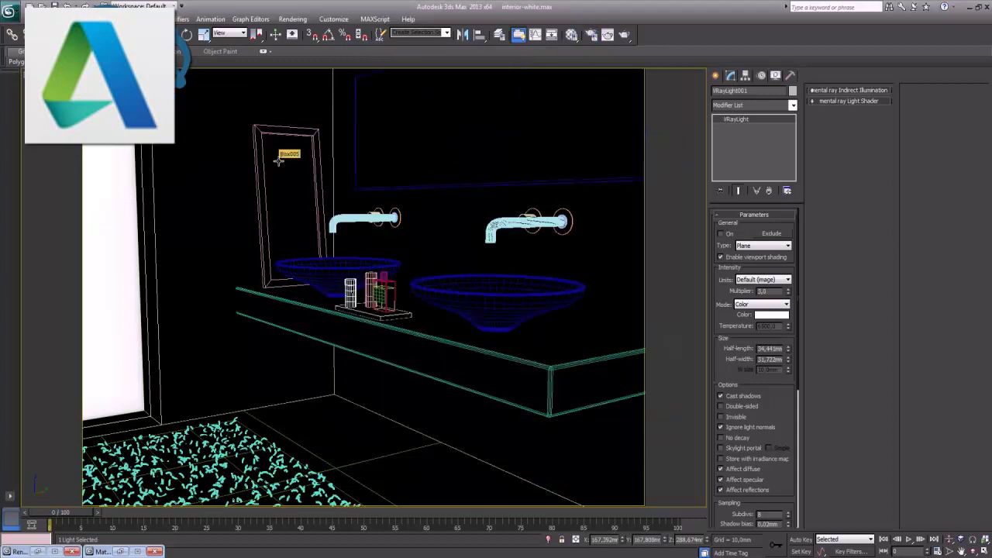
{"action": "key", "text": "p"}
{"action": "left_click", "coordinate": [507, 394]}
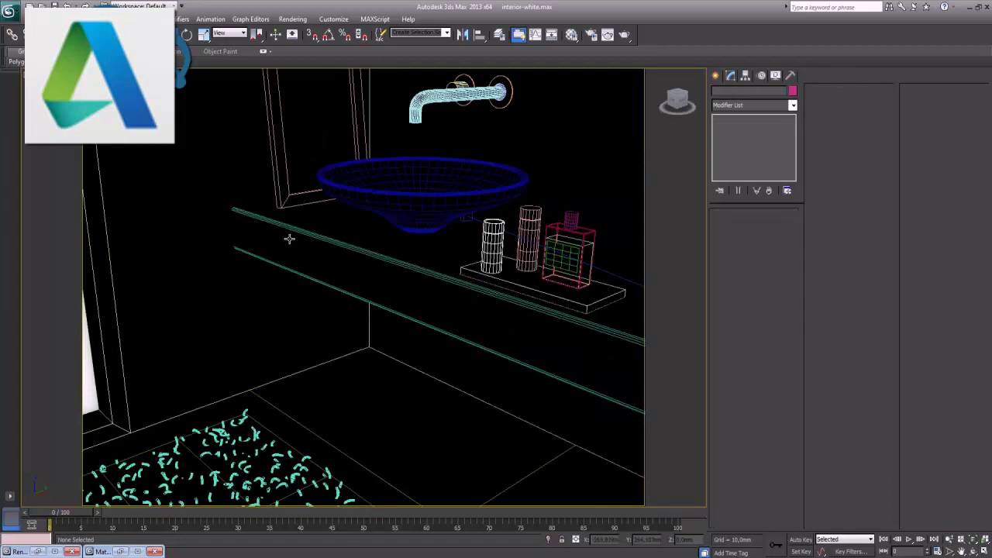
Maximize the Front viewport and zoom out to show both basins, taps, mirror and counter
{"action": "key", "text": "alt+w"}
{"action": "left_click", "coordinate": [227, 184]}
{"action": "left_click", "coordinate": [504, 190]}
{"action": "scroll", "coordinate": [504, 188], "scroll_direction": "down", "scroll_amount": 3}
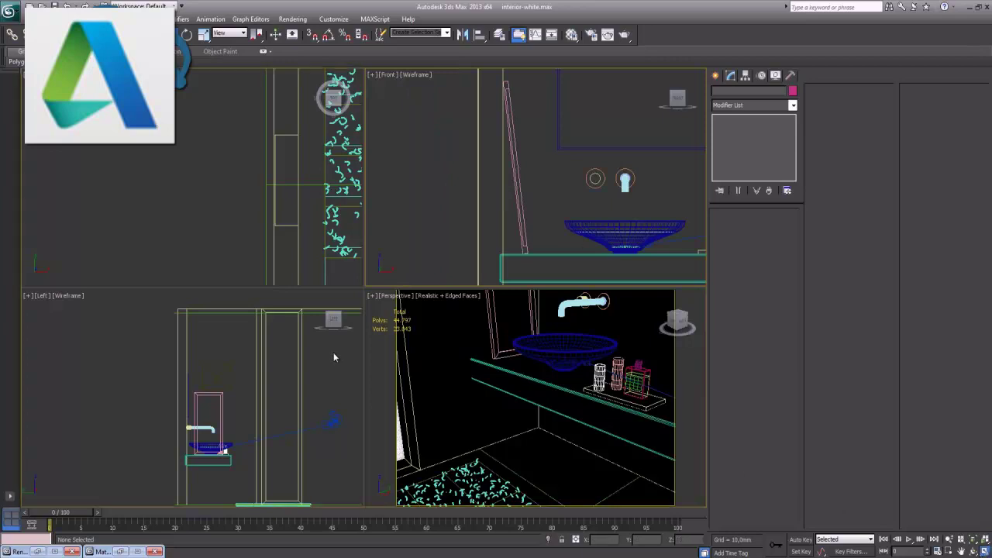
{"action": "key", "text": "alt+w"}
{"action": "scroll", "coordinate": [441, 312], "scroll_direction": "down", "scroll_amount": 3}
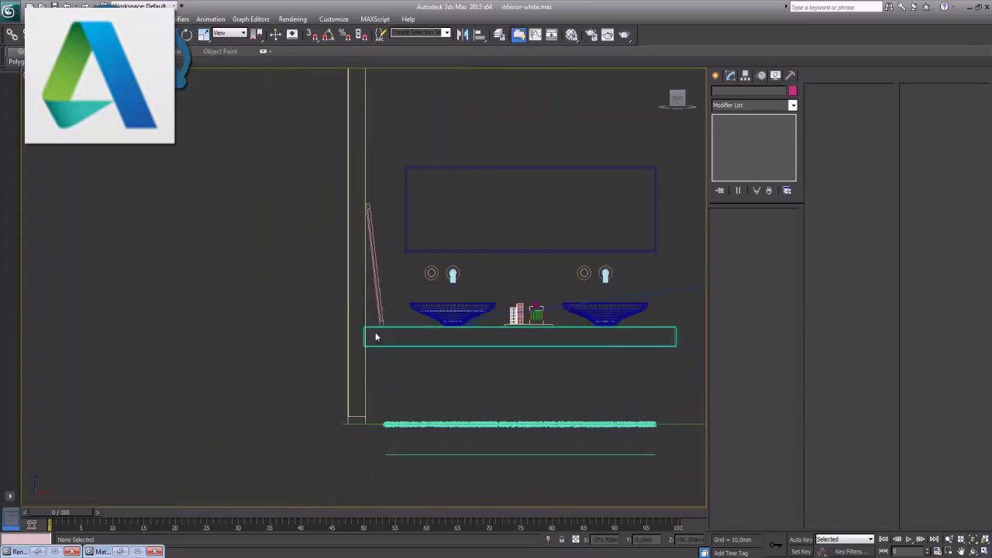
Draw a tall, narrow three-point Line to the left of the counter
{"action": "scroll", "coordinate": [375, 338], "scroll_direction": "up", "scroll_amount": 2}
{"action": "left_click", "coordinate": [715, 76]}
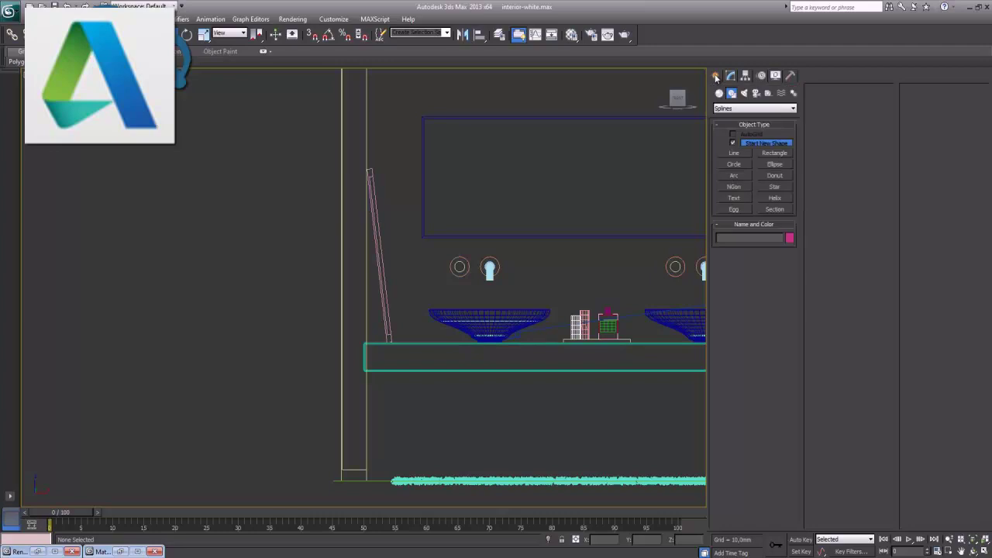
{"action": "left_click", "coordinate": [735, 154]}
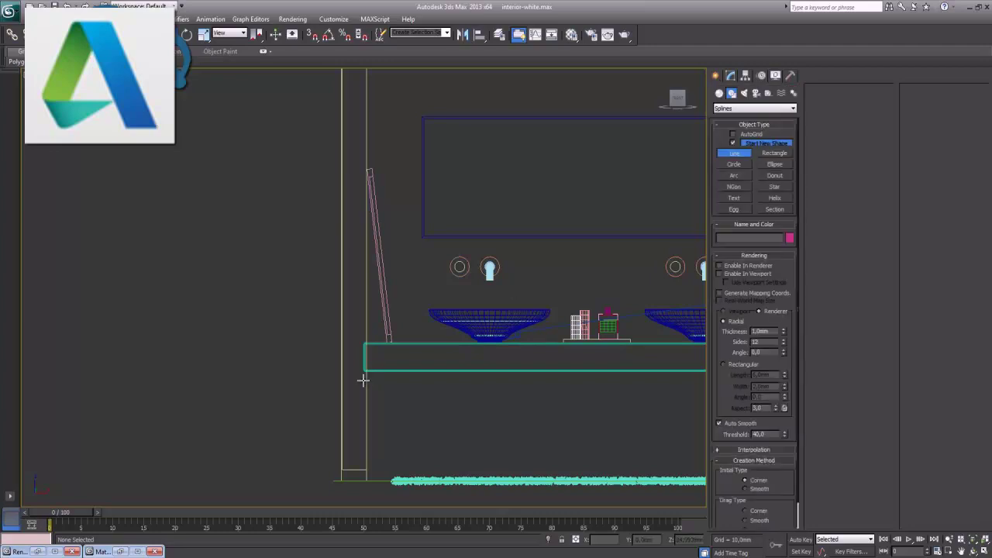
{"action": "left_click", "coordinate": [325, 361]}
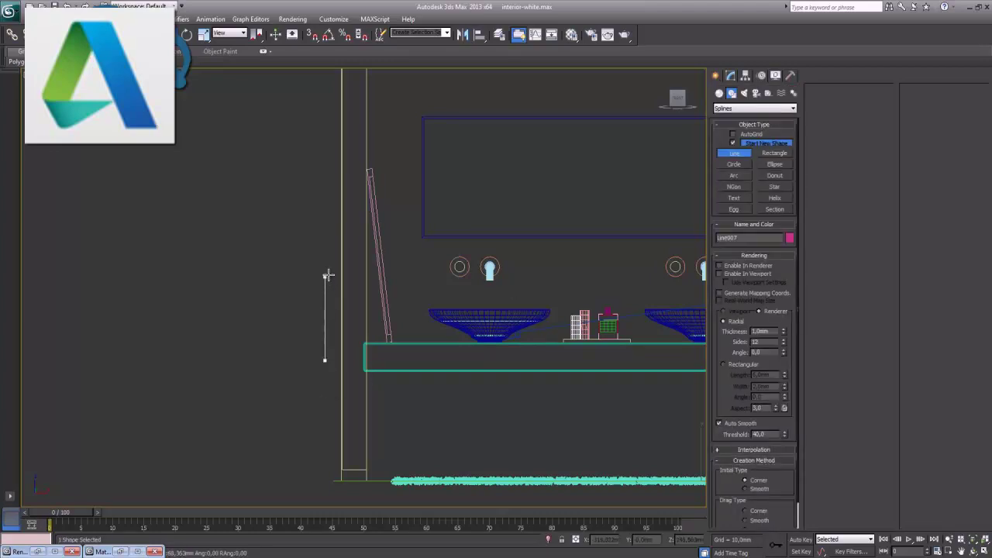
{"action": "left_click", "coordinate": [318, 266], "text": "shift"}
{"action": "left_click", "coordinate": [317, 266], "text": "shift"}
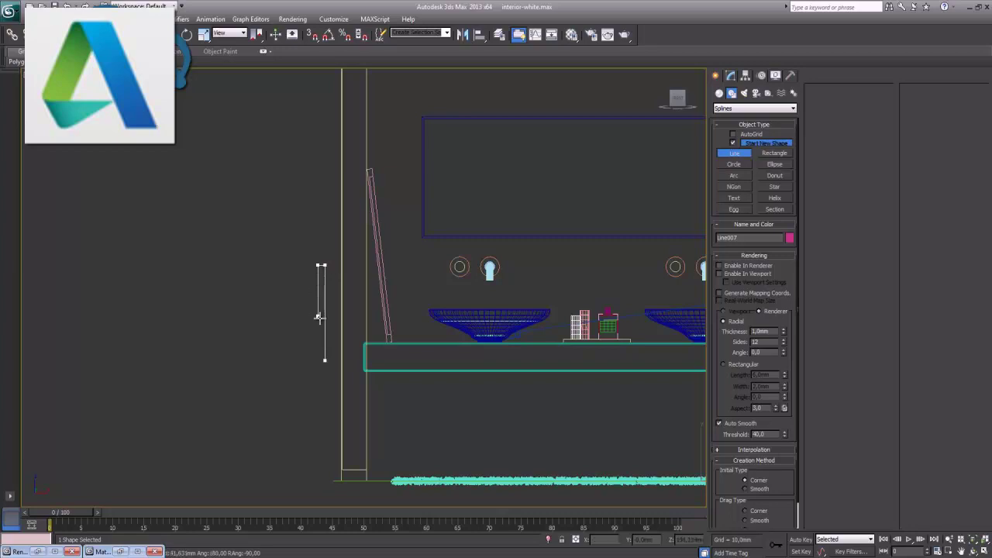
{"action": "left_click", "coordinate": [328, 378], "text": "shift"}
{"action": "right_click", "coordinate": [328, 378]}
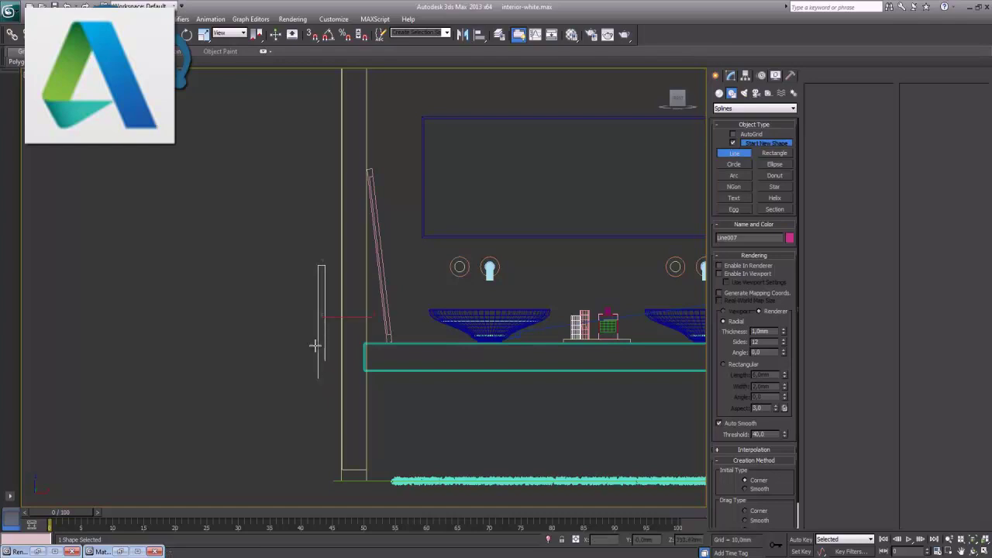
Fillet Line007's top corner vertices into a smooth arc, then restore four viewports
{"action": "key", "text": "bracketleft"}
{"action": "left_click", "coordinate": [731, 75]}
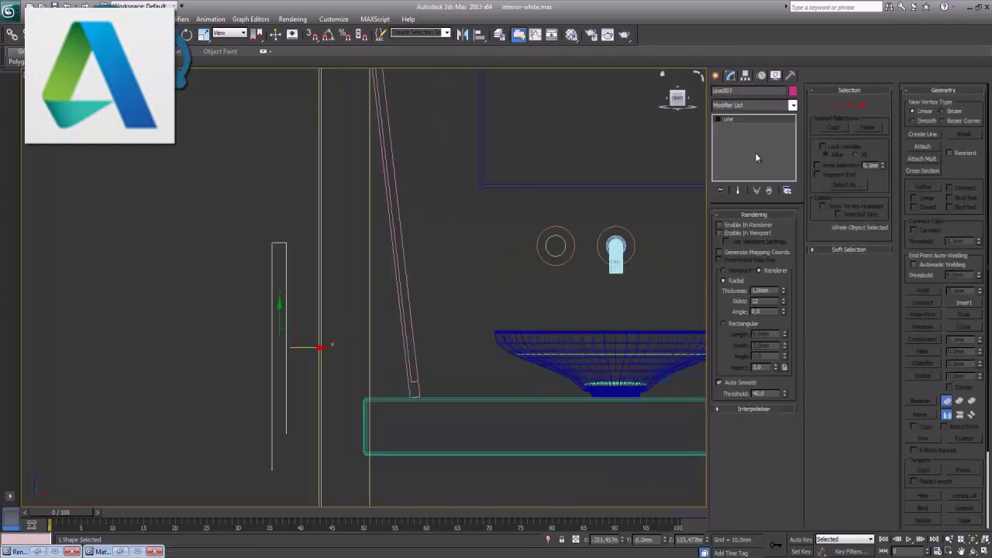
{"action": "left_click", "coordinate": [839, 105]}
{"action": "left_click_drag", "start_coordinate": [235, 228], "coordinate": [302, 252]}
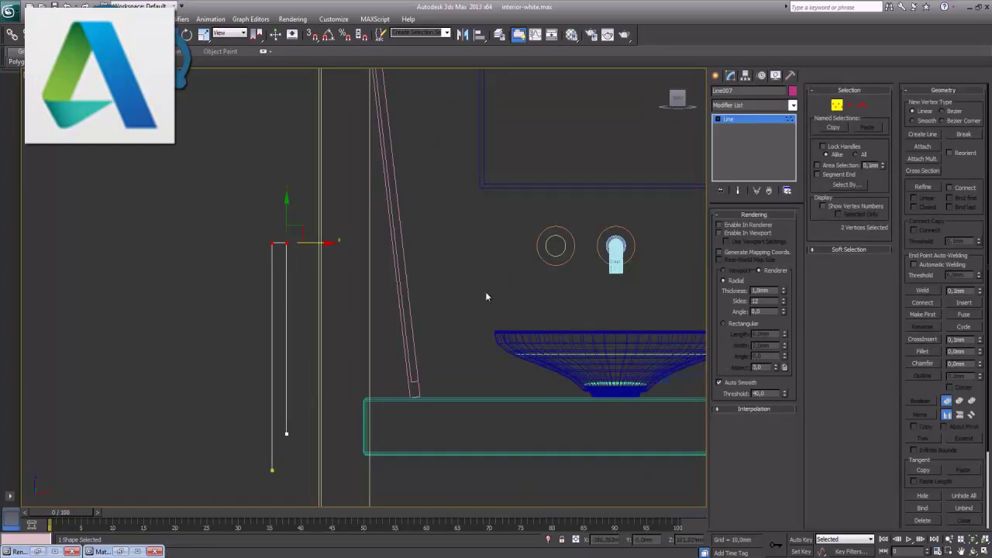
{"action": "left_click_drag", "start_coordinate": [983, 353], "coordinate": [983, 342]}
{"action": "left_click", "coordinate": [837, 105]}
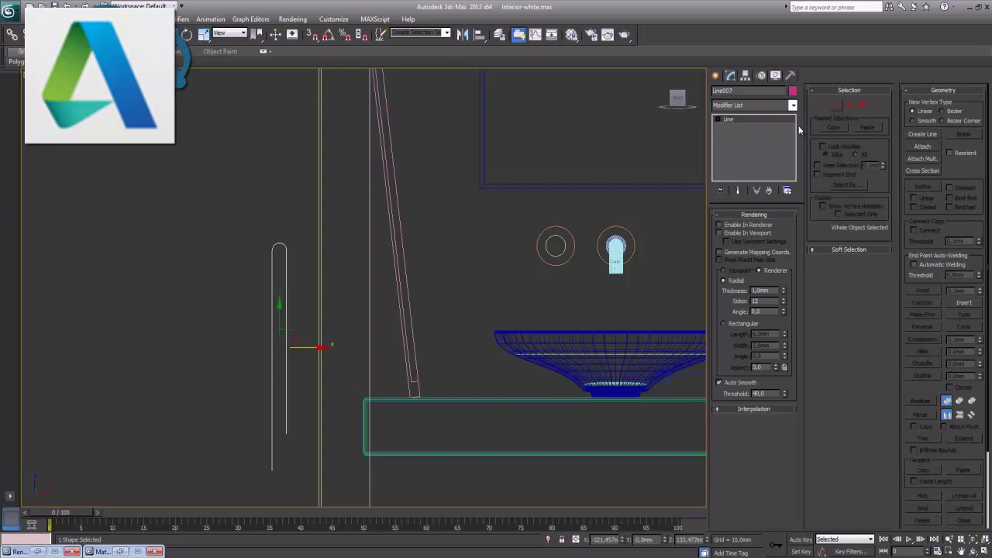
{"action": "left_click", "coordinate": [983, 551]}
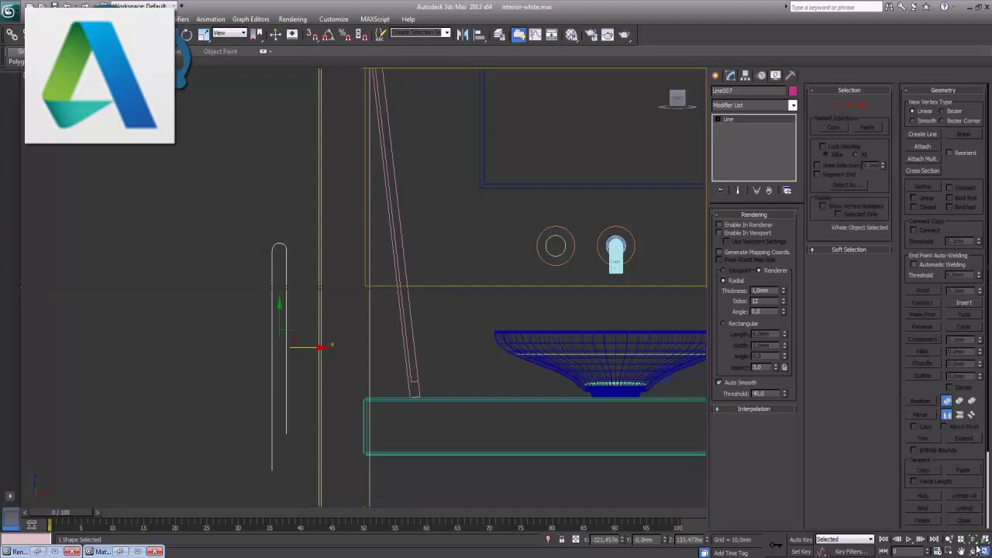
{"action": "right_click", "coordinate": [220, 369]}
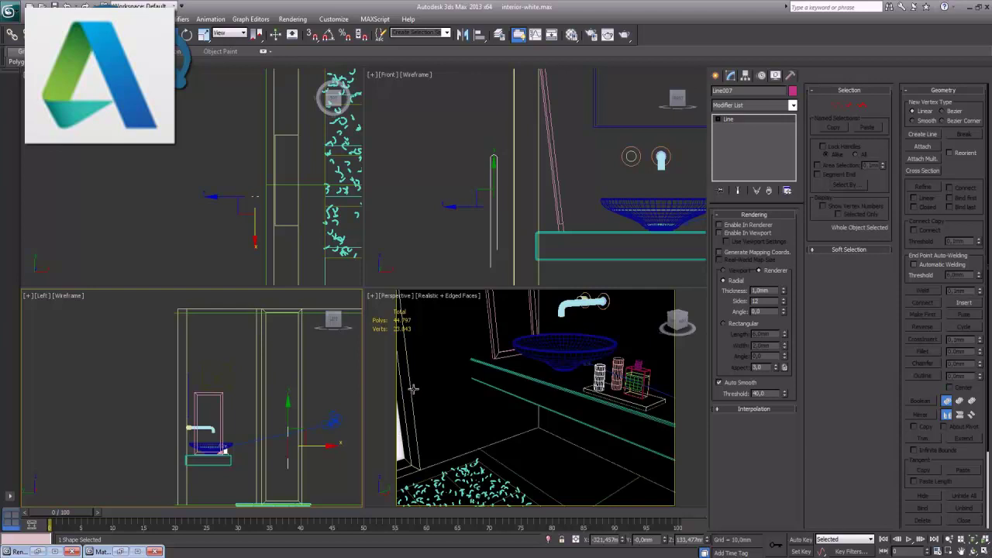
Shift-move the line in the maximized Left view to make 15 side-by-side copies, Line008–Line022
{"action": "key", "text": "alt+w"}
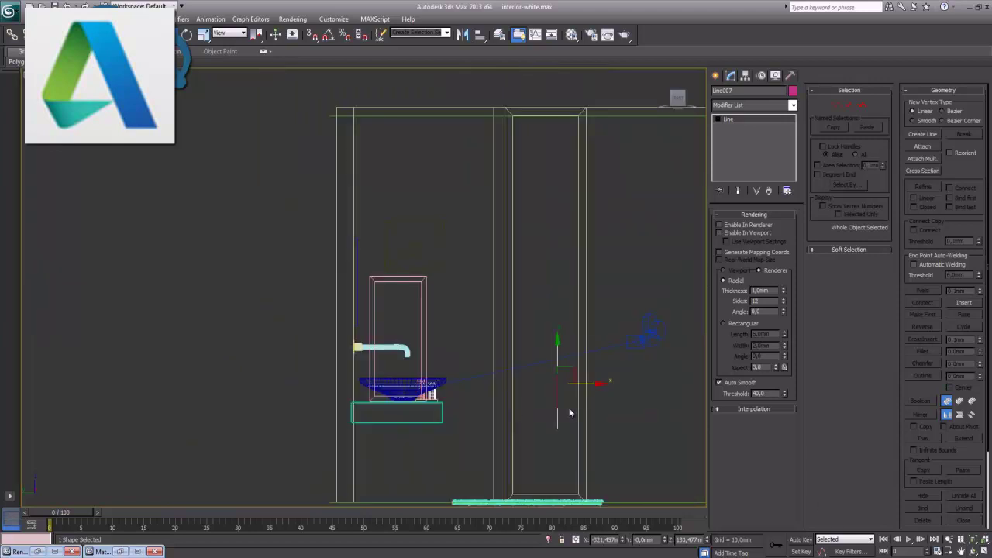
{"action": "middle_click_drag", "start_coordinate": [636, 403], "coordinate": [569, 328]}
{"action": "scroll", "coordinate": [561, 342], "scroll_direction": "up", "scroll_amount": 3}
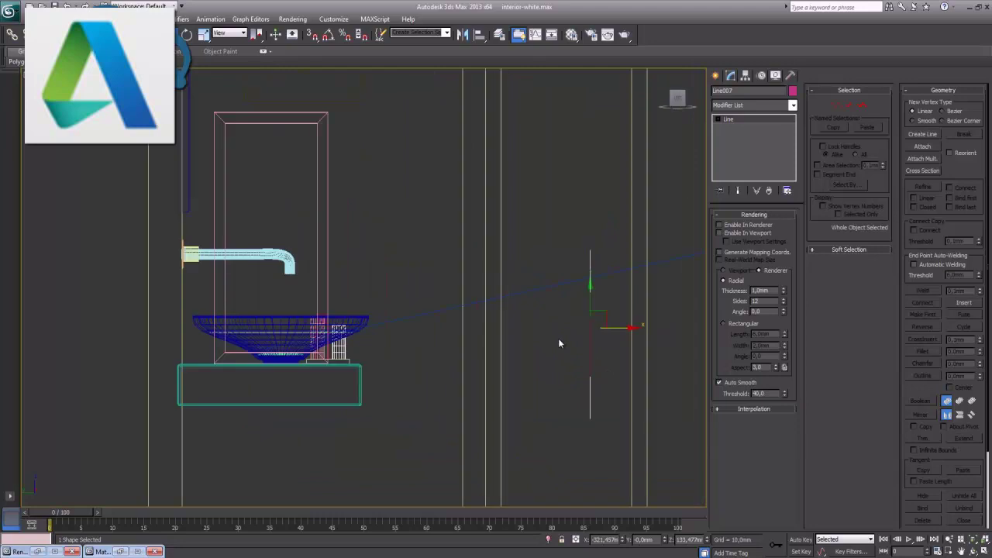
{"action": "left_click_drag", "start_coordinate": [624, 328], "coordinate": [612, 331], "text": "shift"}
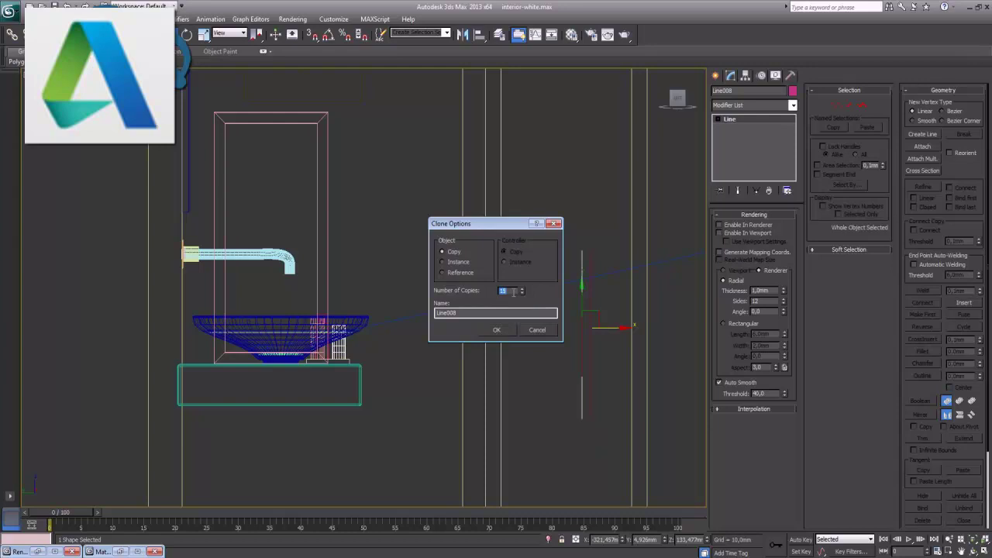
{"action": "left_click", "coordinate": [497, 331]}
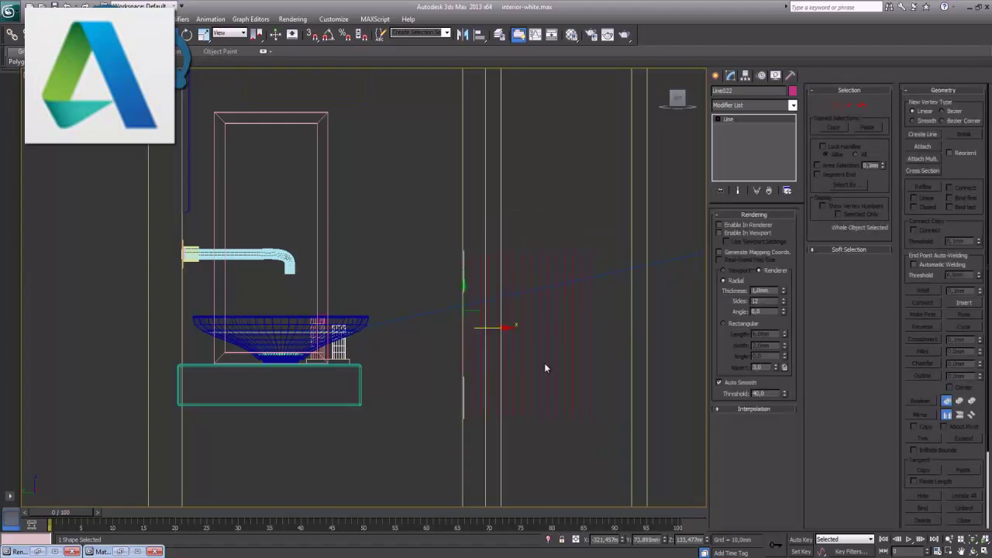
{"action": "left_click", "coordinate": [485, 336]}
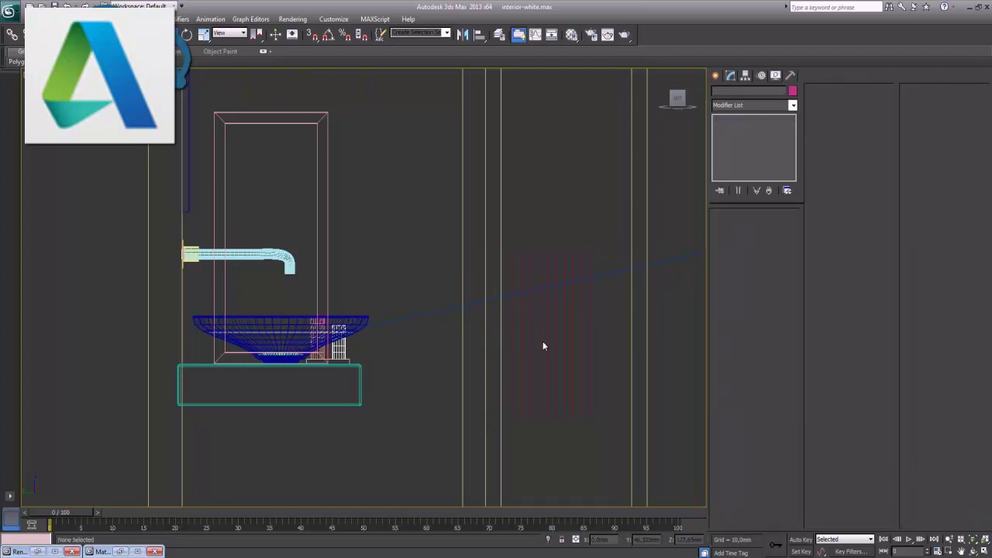
Lower two line copies slightly, then give Line007 a CrossSection modifier
{"action": "scroll", "coordinate": [632, 295], "scroll_direction": "up", "scroll_amount": 2}
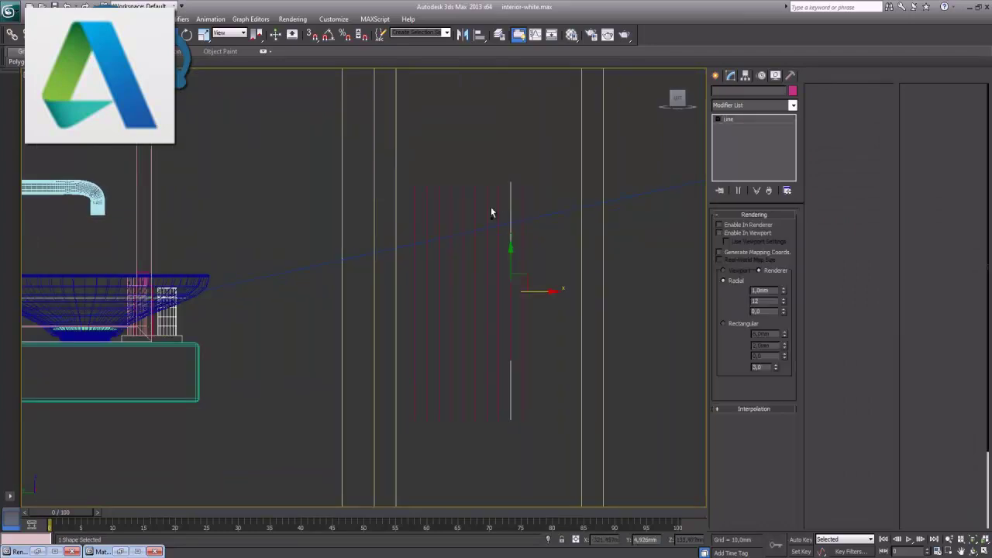
{"action": "left_click_drag", "start_coordinate": [476, 204], "coordinate": [426, 206], "text": "shift"}
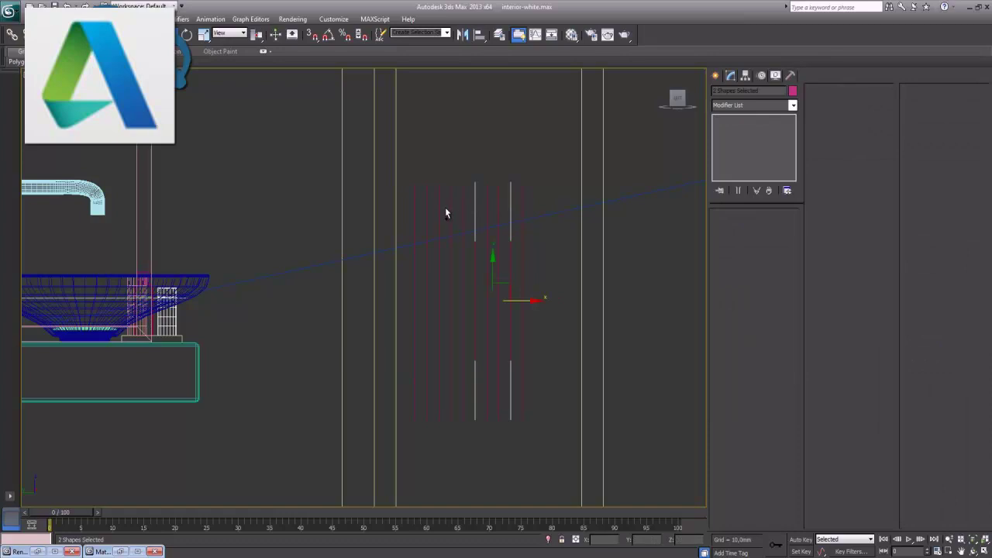
{"action": "left_click_drag", "start_coordinate": [471, 266], "coordinate": [472, 270]}
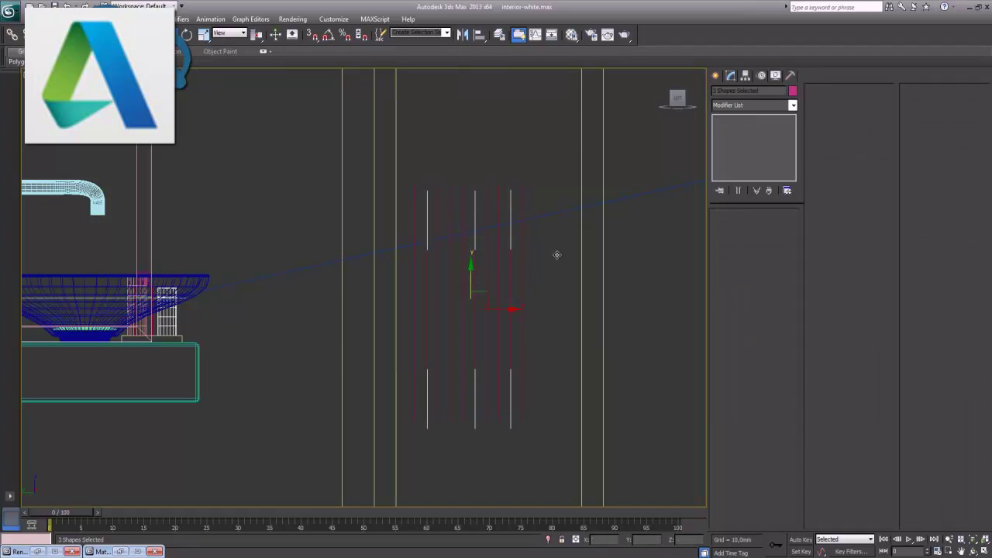
{"action": "left_click", "coordinate": [524, 196]}
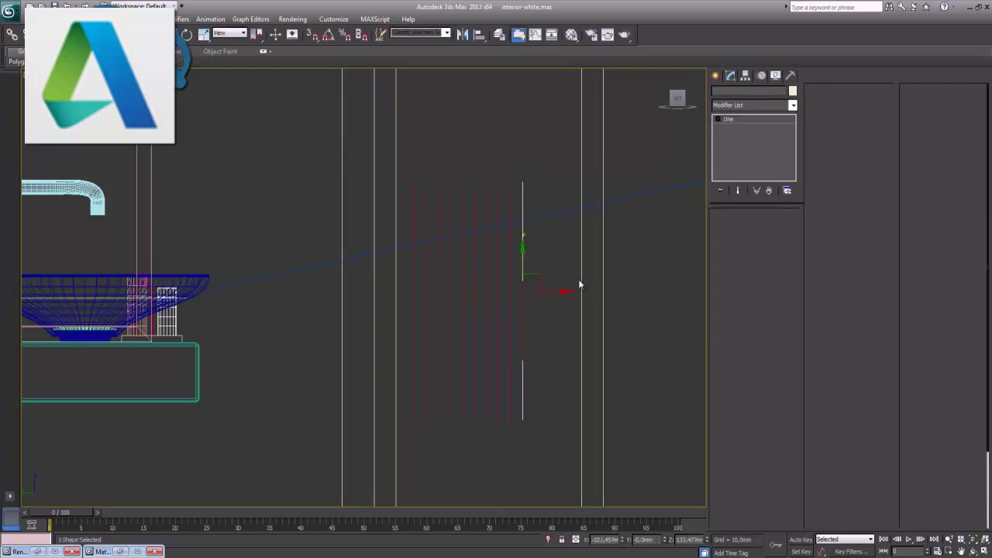
{"action": "left_click", "coordinate": [792, 105]}
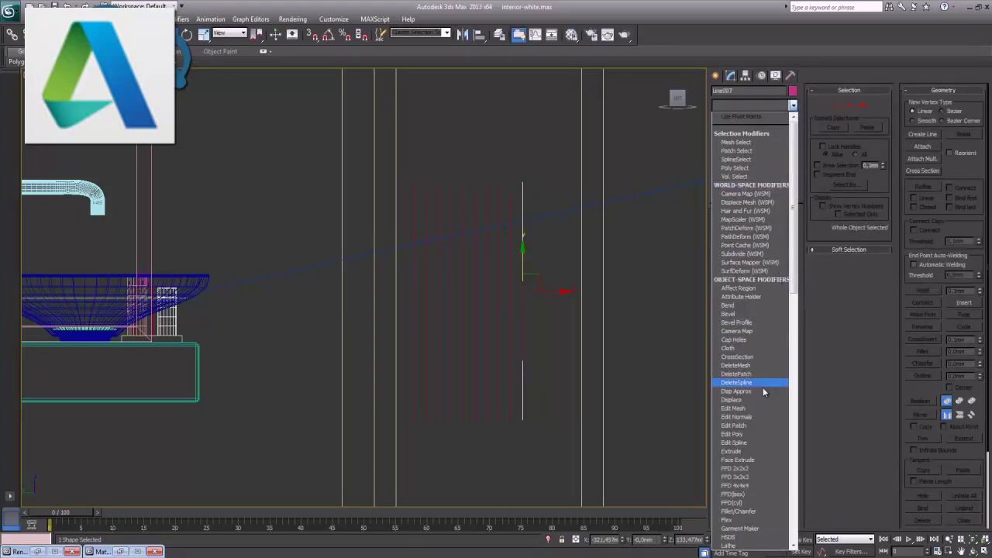
{"action": "left_click", "coordinate": [740, 358]}
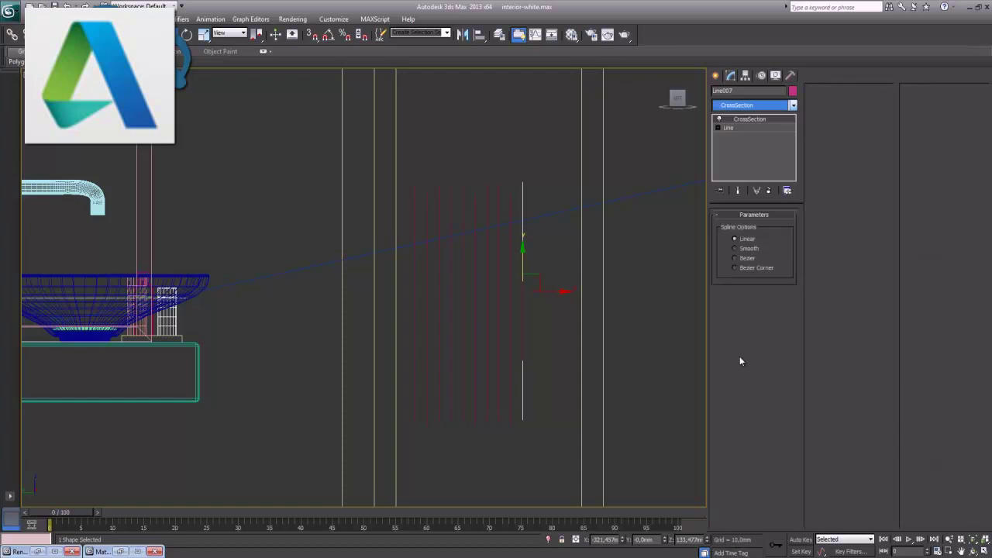
Attach the remaining line copies to Line007 one by one
{"action": "left_click", "coordinate": [760, 130]}
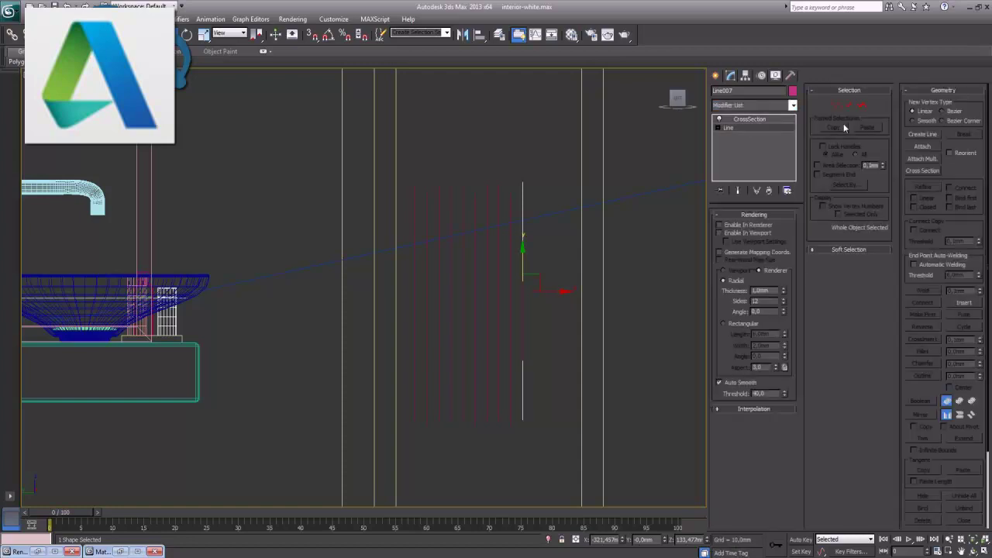
{"action": "left_click", "coordinate": [513, 204]}
{"action": "left_click", "coordinate": [473, 199]}
{"action": "left_click", "coordinate": [464, 199]}
{"action": "left_click", "coordinate": [452, 197]}
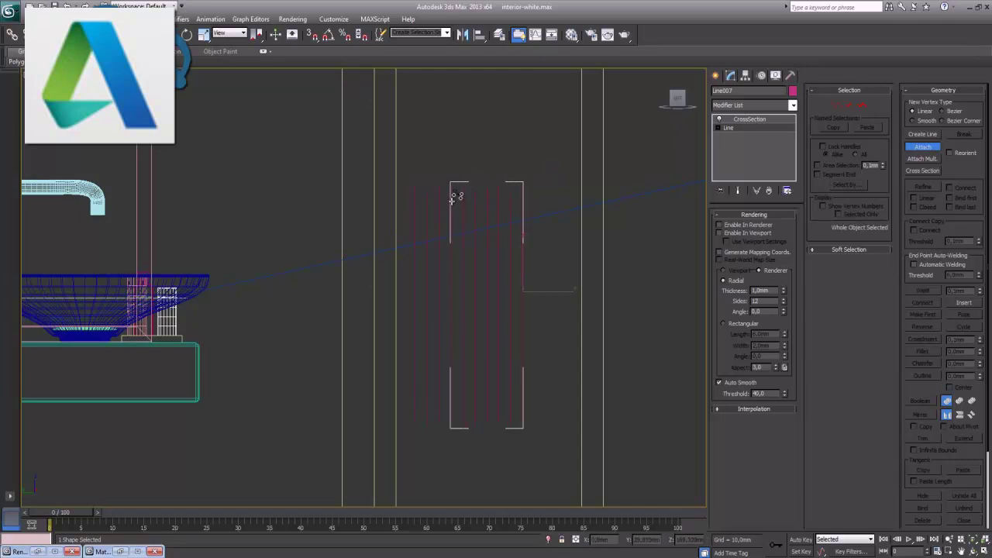
{"action": "left_click", "coordinate": [439, 199]}
{"action": "left_click", "coordinate": [426, 199]}
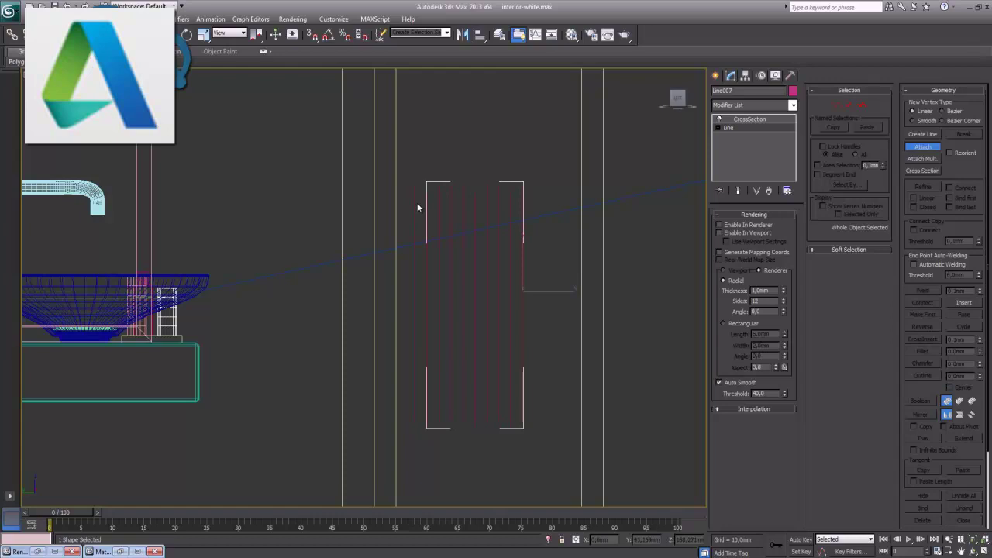
{"action": "left_click", "coordinate": [416, 199]}
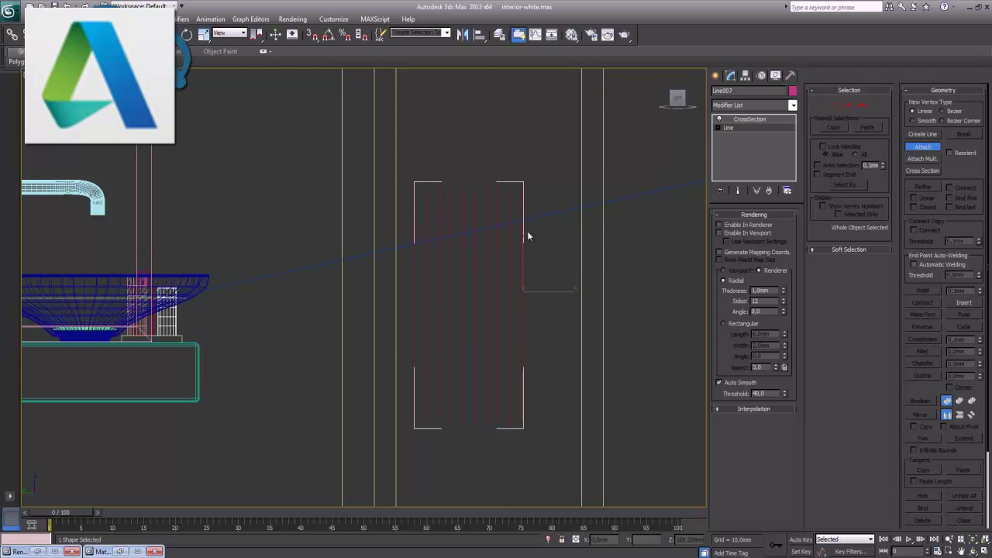
Add a Surface modifier to skin the attached strips into a ribbed radiator
{"action": "left_click", "coordinate": [763, 118]}
{"action": "left_click", "coordinate": [793, 105]}
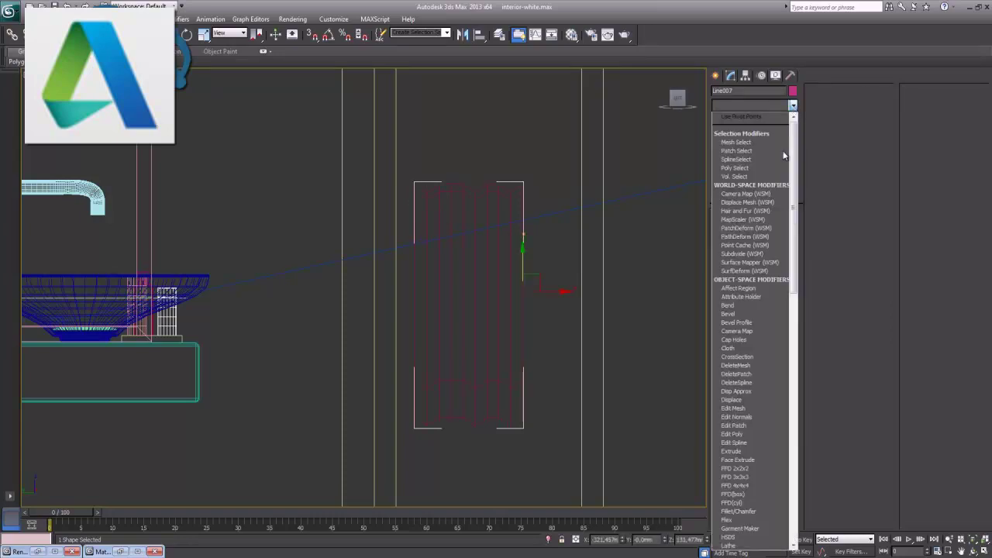
{"action": "scroll", "coordinate": [762, 435], "scroll_direction": "down", "scroll_amount": 5}
{"action": "scroll", "coordinate": [762, 435], "scroll_direction": "down", "scroll_amount": 10}
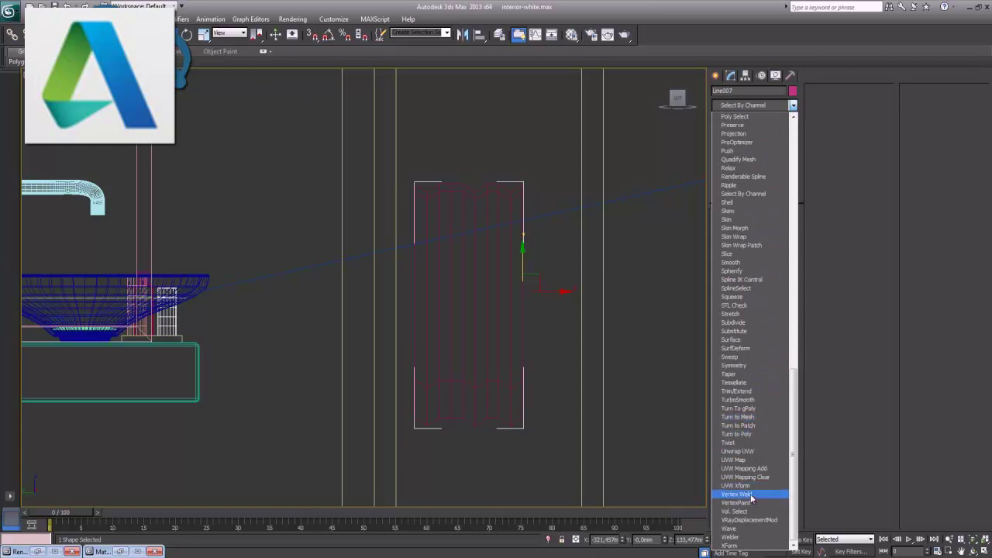
{"action": "left_click", "coordinate": [731, 339]}
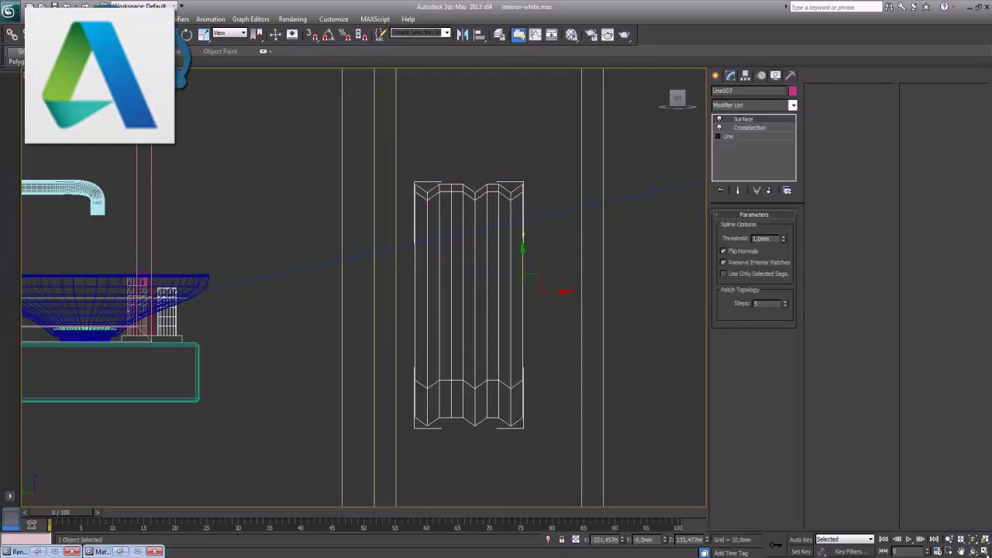
Move the radiator against the wall beside the vanity, lowering it slightly
{"action": "key", "text": "alt+w"}
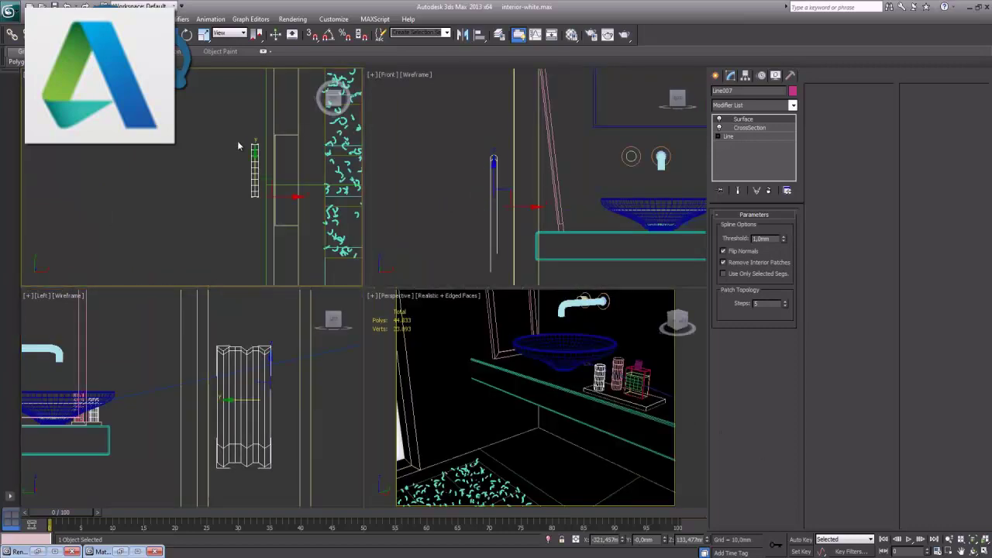
{"action": "mouse_move", "coordinate": [298, 201]}
{"action": "left_mouse_down"}
{"action": "mouse_move", "coordinate": [346, 208]}
{"action": "mouse_move", "coordinate": [335, 203]}
{"action": "left_mouse_up"}
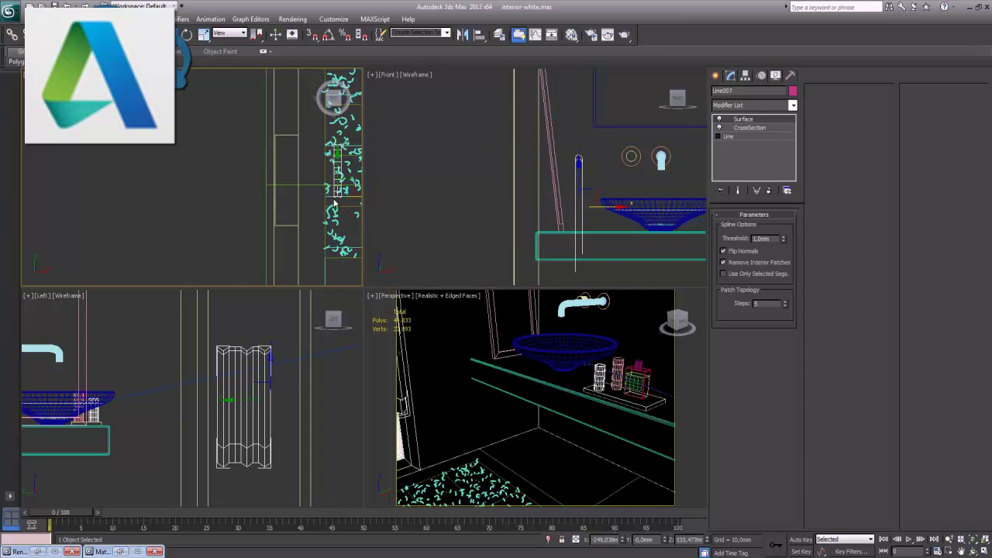
{"action": "scroll", "coordinate": [334, 203], "scroll_direction": "down", "scroll_amount": 1}
{"action": "mouse_move", "coordinate": [335, 203]}
{"action": "left_mouse_down"}
{"action": "mouse_move", "coordinate": [302, 110]}
{"action": "mouse_move", "coordinate": [318, 127]}
{"action": "mouse_move", "coordinate": [306, 127]}
{"action": "left_mouse_up"}
{"action": "right_click", "coordinate": [592, 175]}
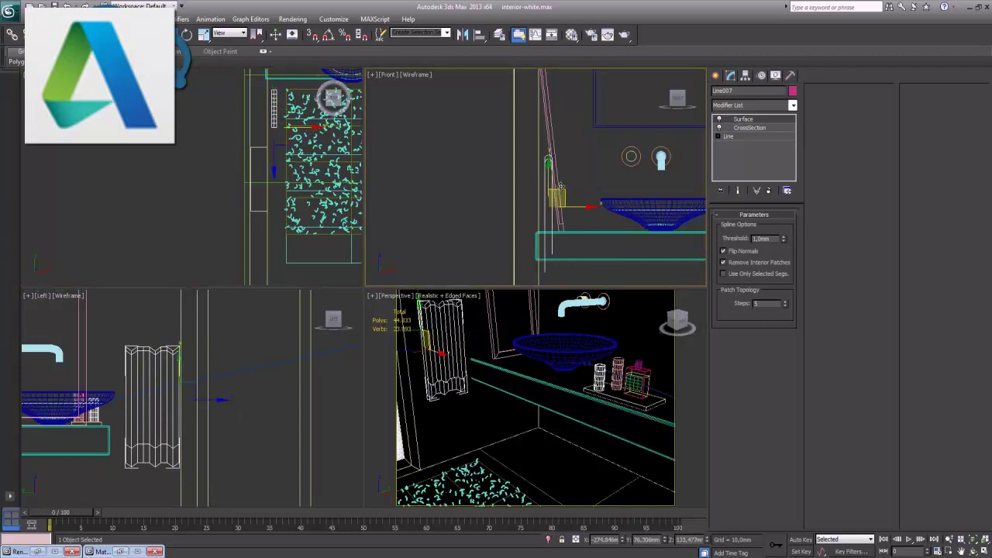
{"action": "left_click_drag", "start_coordinate": [559, 186], "coordinate": [533, 196]}
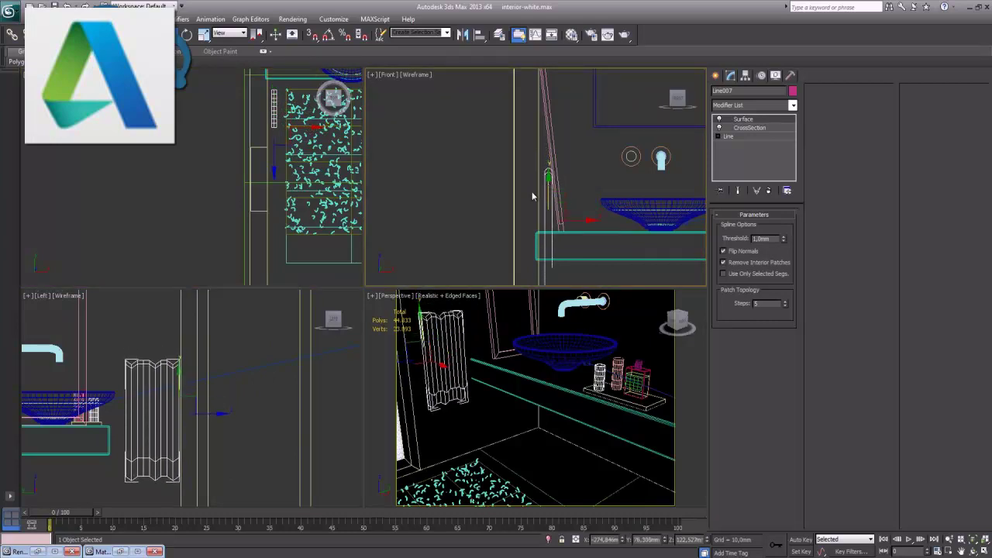
{"action": "right_click", "coordinate": [305, 161]}
{"action": "left_click_drag", "start_coordinate": [274, 93], "coordinate": [274, 100]}
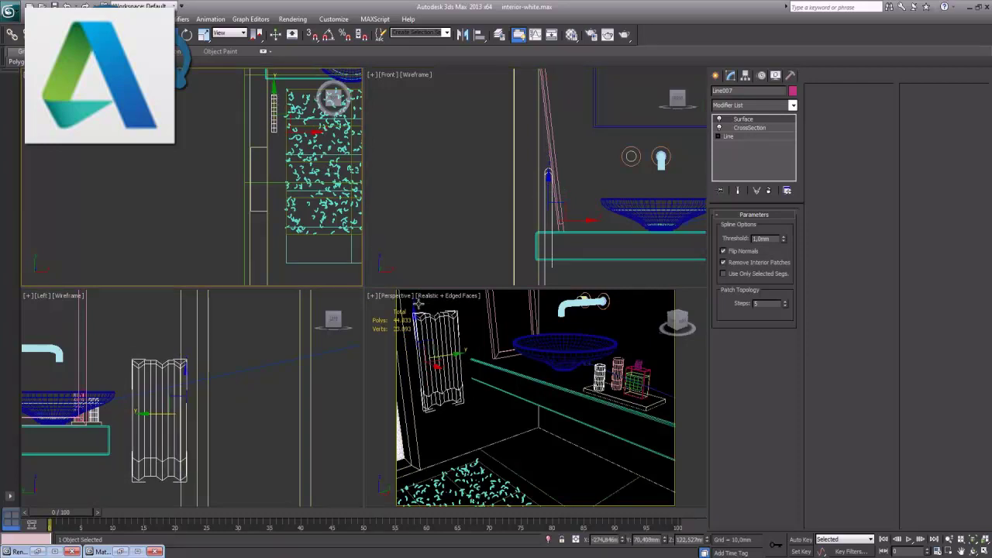
Maximize the Perspective view and zoom to frame the radiator
{"action": "right_click", "coordinate": [490, 353]}
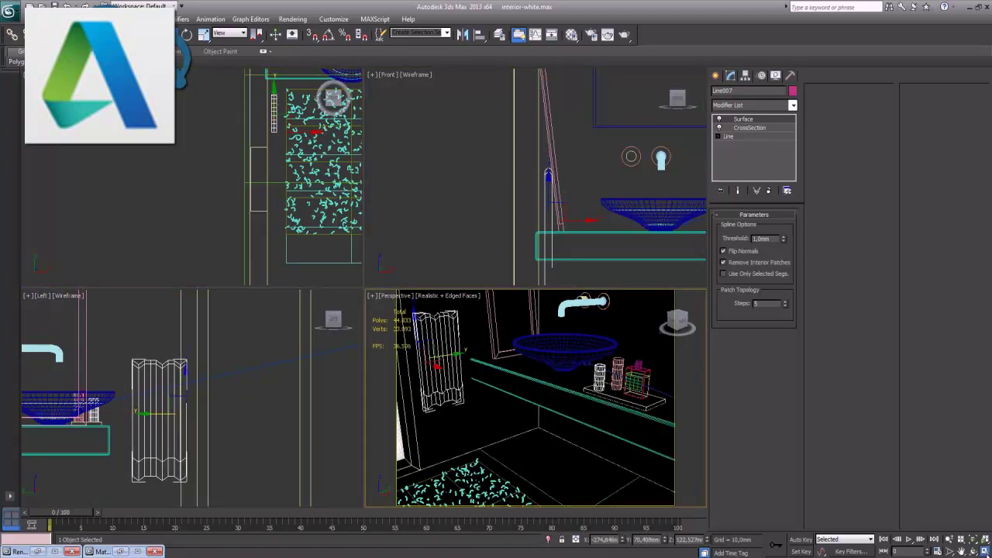
{"action": "key", "text": "alt+w"}
{"action": "key", "text": "z"}
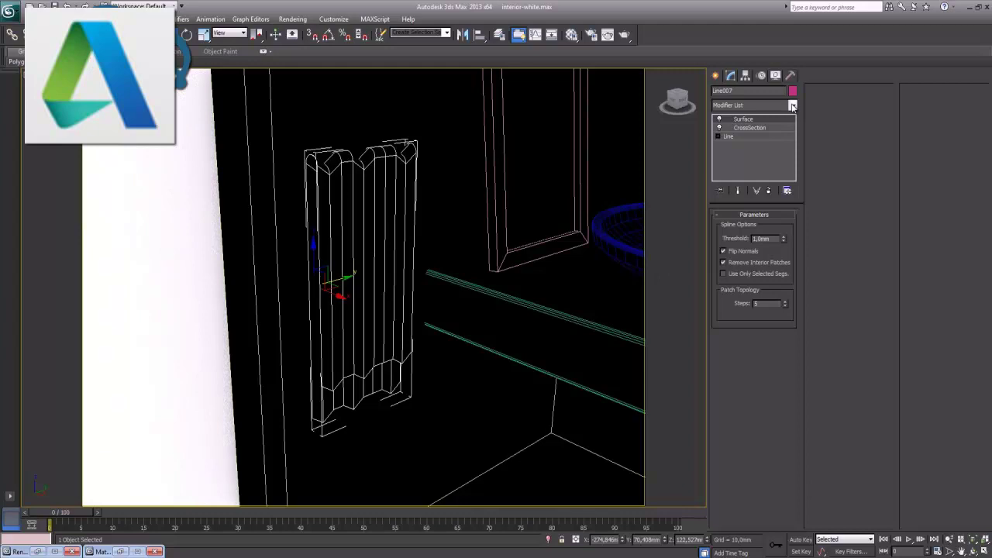
Add a Shell modifier to thicken the ribbed surface (0,46mm outer amount)
{"action": "left_click", "coordinate": [793, 107]}
{"action": "scroll", "coordinate": [776, 419], "scroll_direction": "down", "scroll_amount": 5}
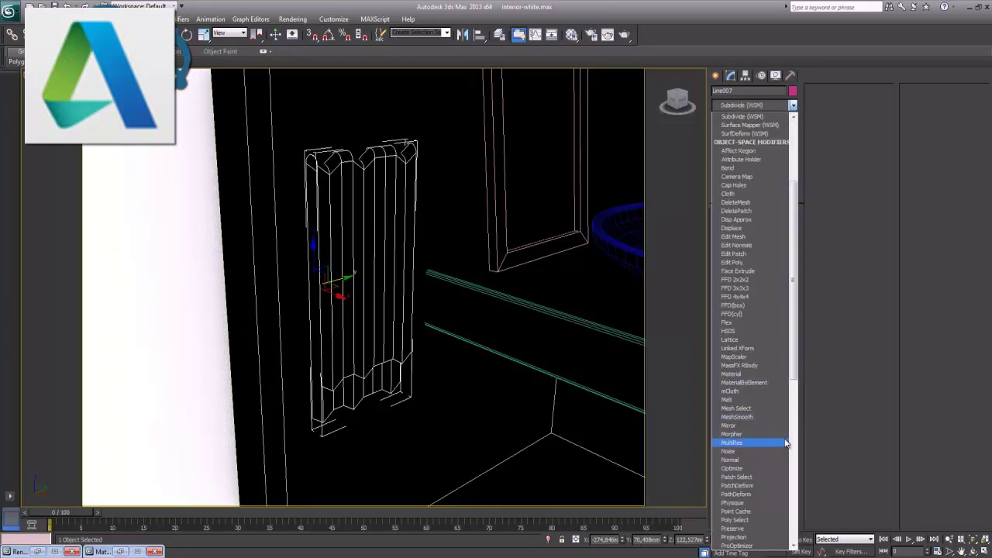
{"action": "scroll", "coordinate": [786, 443], "scroll_direction": "down", "scroll_amount": 5}
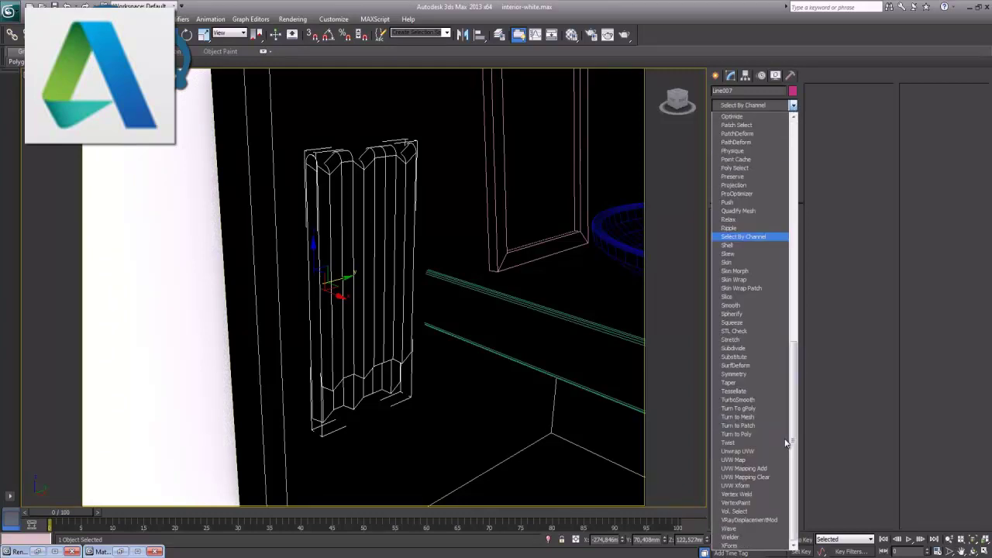
{"action": "left_click", "coordinate": [739, 246]}
{"action": "middle_click_drag", "start_coordinate": [432, 247], "coordinate": [446, 247], "text": "alt"}
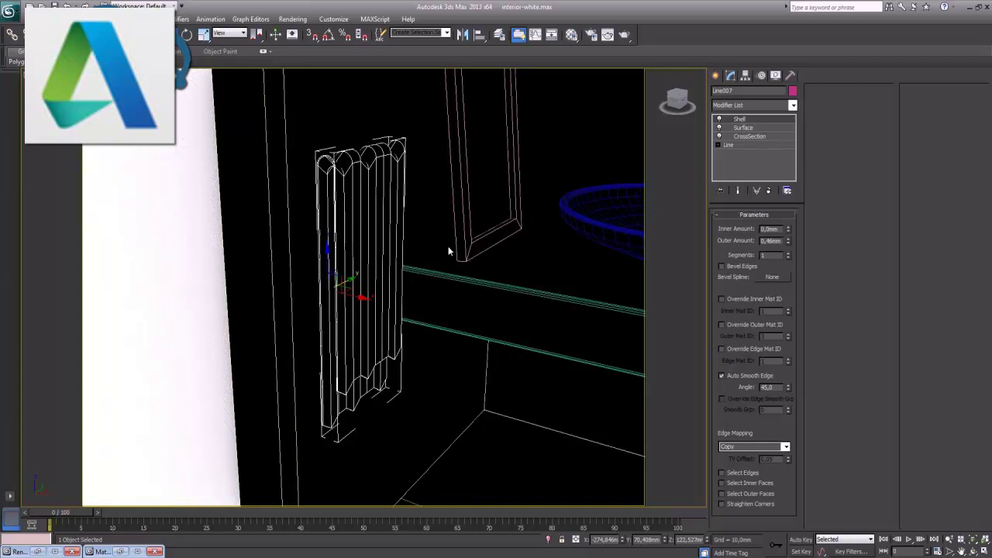
Add TurboSmooth on top and set its Iterations to 2
{"action": "left_click", "coordinate": [793, 106]}
{"action": "scroll", "coordinate": [756, 387], "scroll_direction": "down", "scroll_amount": 5}
{"action": "scroll", "coordinate": [756, 387], "scroll_direction": "down", "scroll_amount": 5}
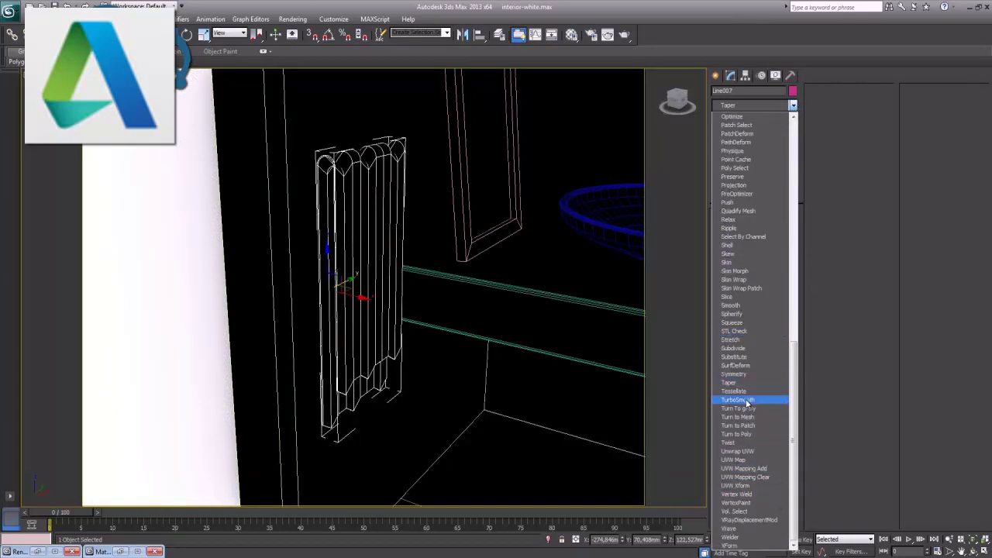
{"action": "left_click", "coordinate": [747, 400]}
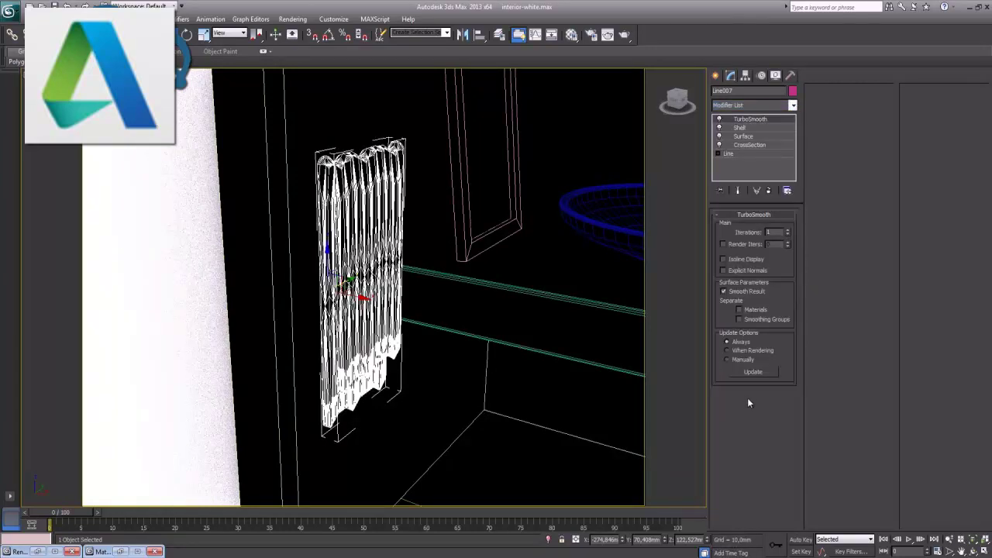
{"action": "left_click", "coordinate": [790, 230]}
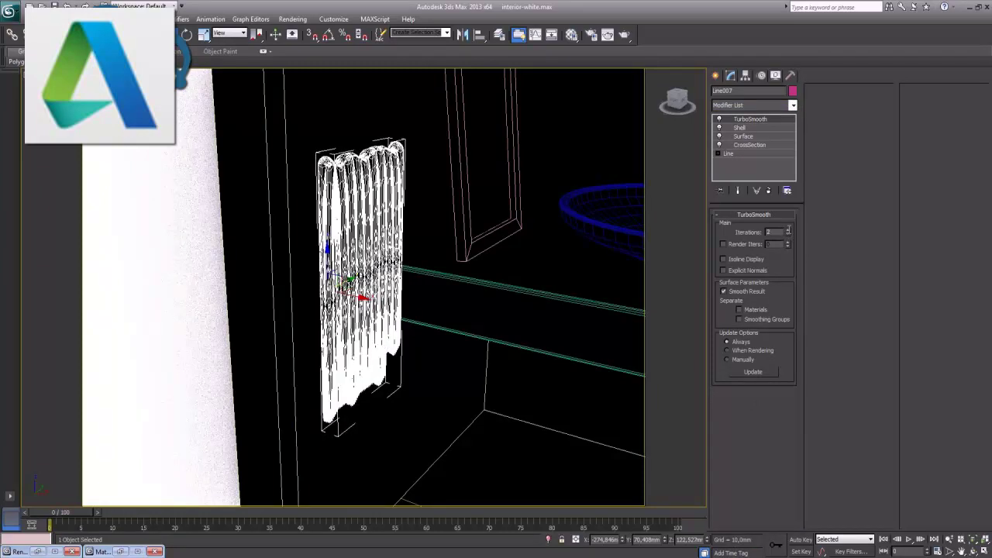
Test-render the smoothed towel, review its Surface level settings, then return to TurboSmooth
{"action": "key", "text": "shift+q"}
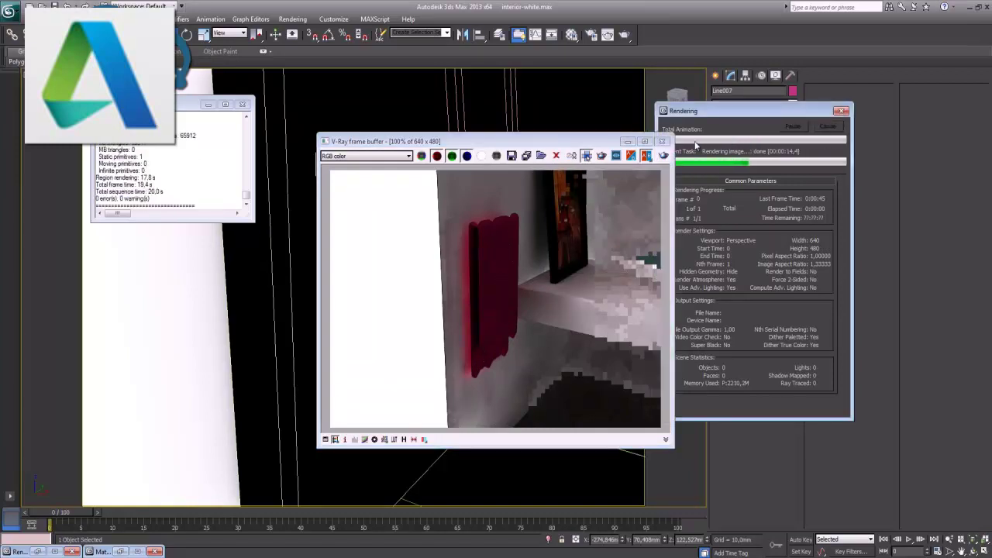
{"action": "left_click", "coordinate": [746, 137]}
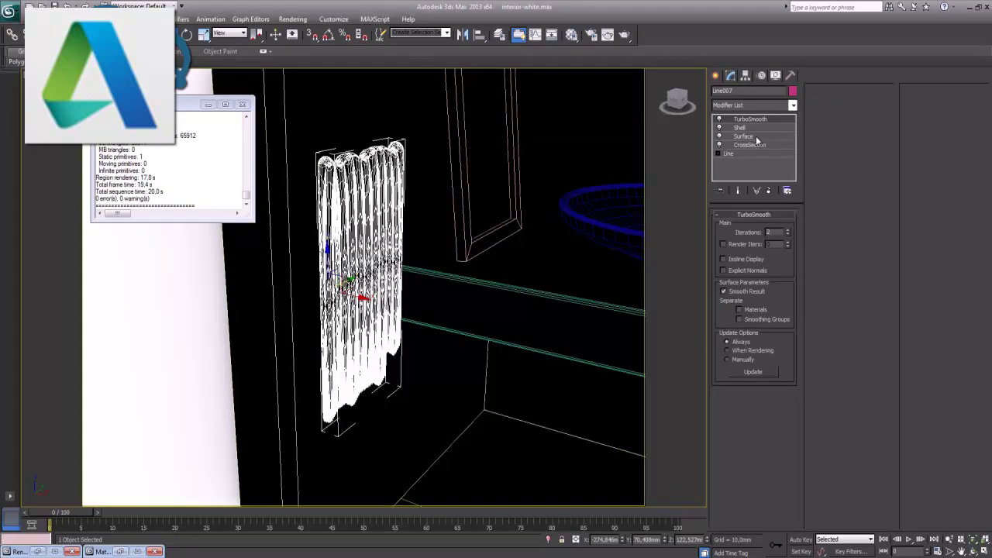
{"action": "left_click", "coordinate": [757, 137]}
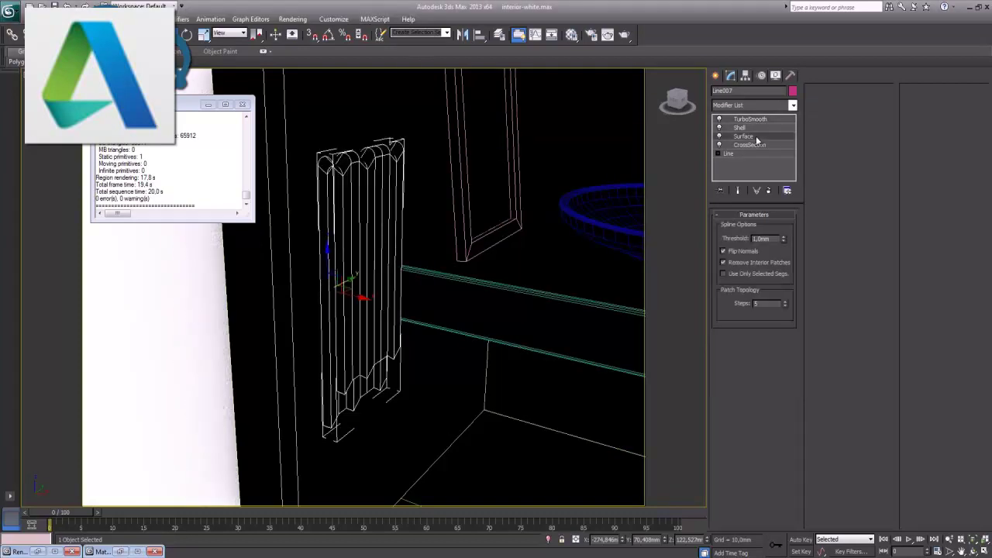
{"action": "left_click", "coordinate": [752, 120]}
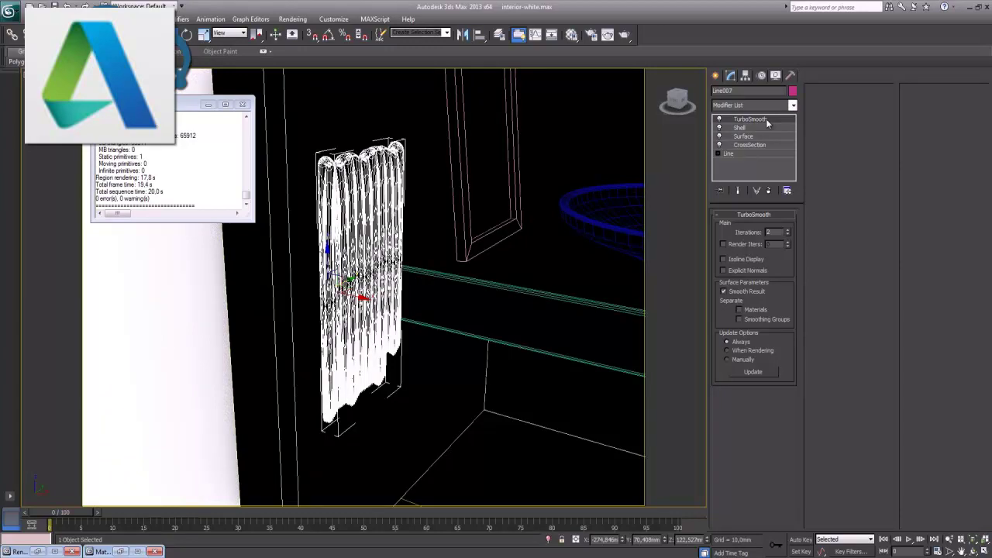
Add a VRayFur object to the towel with a 5 mm hair length and test-render it
{"action": "left_click", "coordinate": [794, 107]}
{"action": "left_click", "coordinate": [793, 106]}
{"action": "left_click", "coordinate": [715, 76]}
{"action": "left_click", "coordinate": [719, 93]}
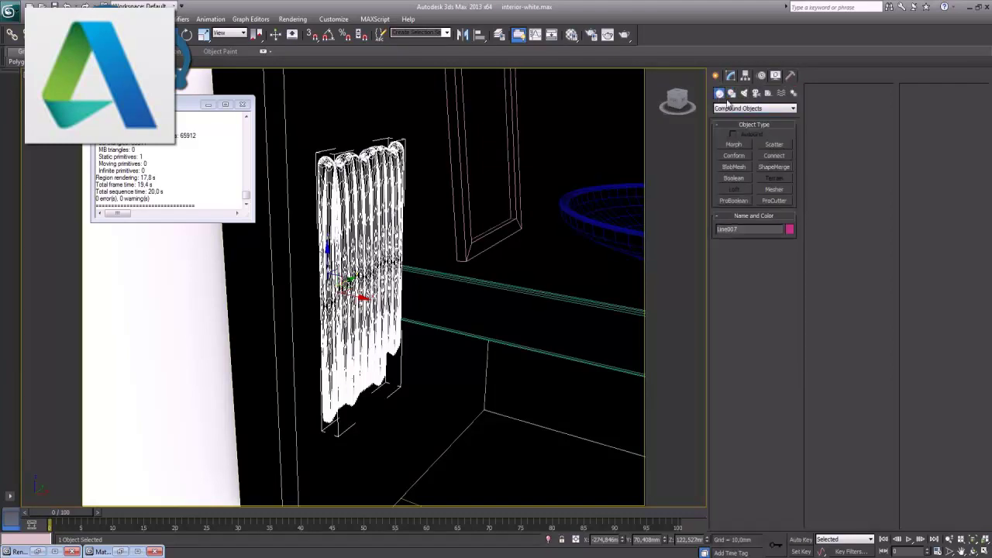
{"action": "left_click", "coordinate": [746, 109]}
{"action": "left_click", "coordinate": [737, 209]}
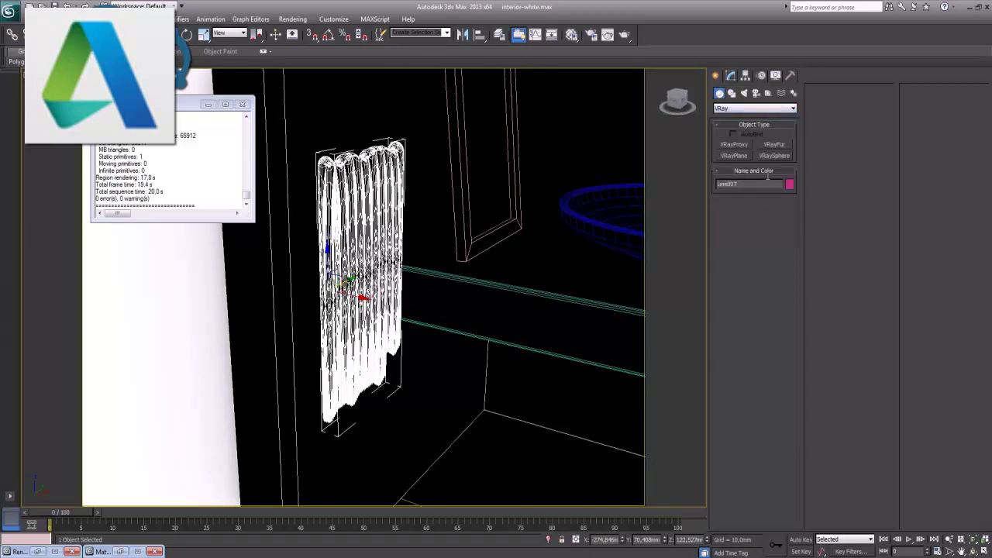
{"action": "left_click", "coordinate": [775, 145]}
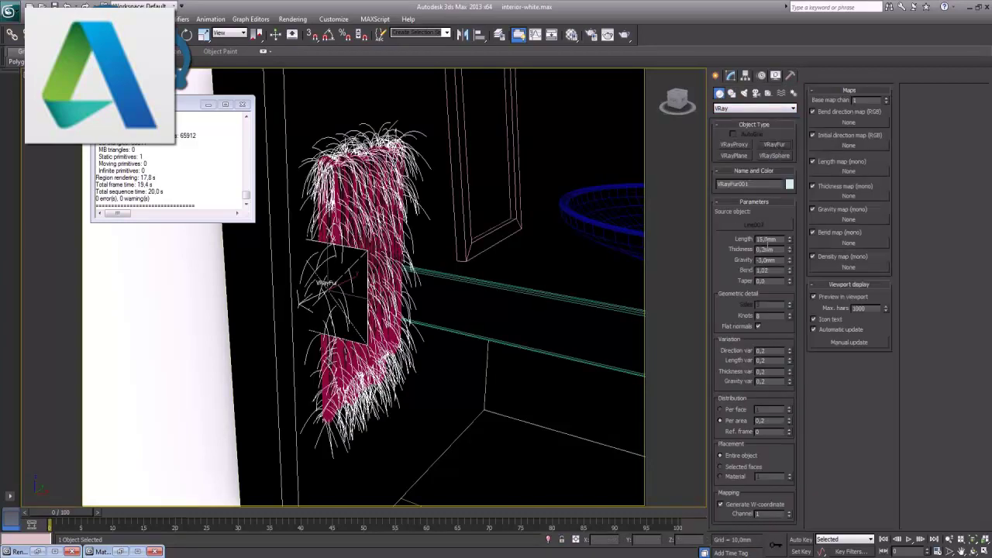
{"action": "double_click", "coordinate": [766, 240]}
{"action": "type", "text": "5"}
{"action": "key", "text": "Return"}
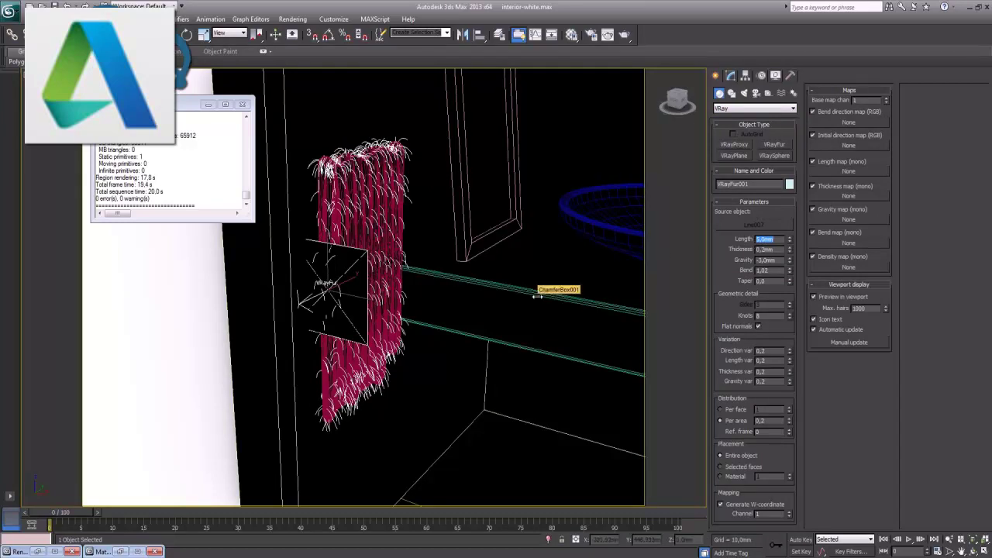
{"action": "key", "text": "shift+q"}
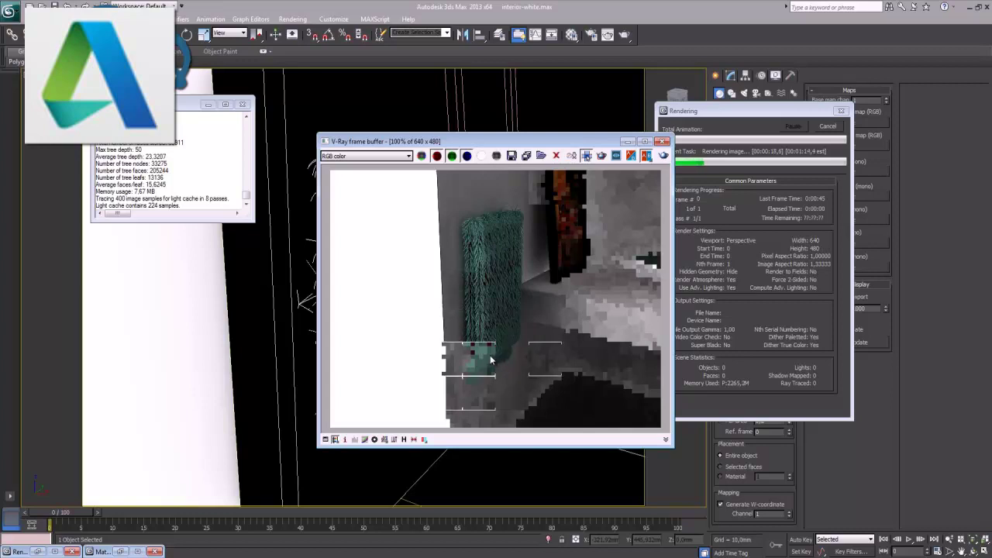
Cancel the running render and shorten the VRayFur length to 3 mm
{"action": "left_click", "coordinate": [835, 130]}
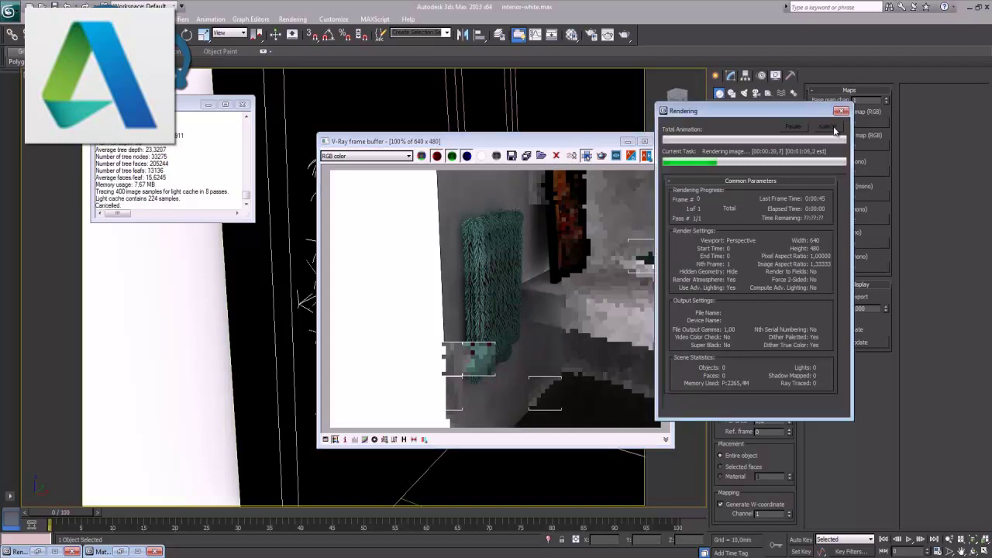
{"action": "double_click", "coordinate": [766, 239]}
{"action": "type", "text": "3"}
{"action": "key", "text": "Return"}
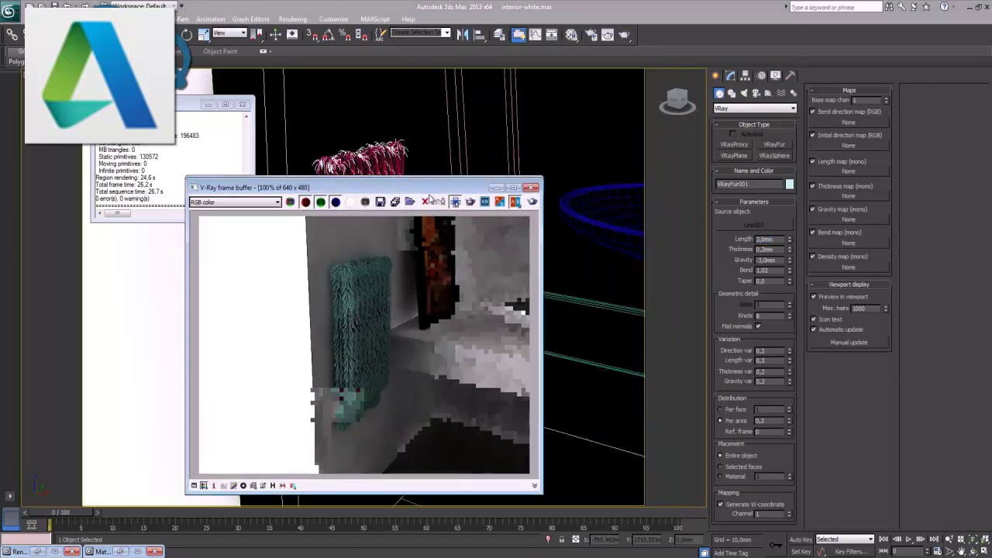
{"action": "left_click_drag", "start_coordinate": [436, 178], "coordinate": [510, 247]}
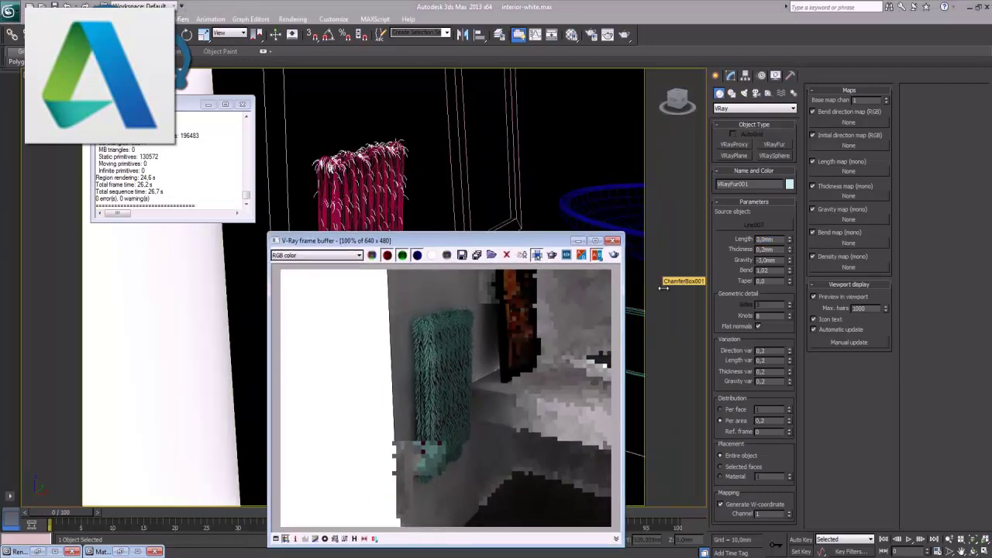
Raise the fur Bend to 2.5 and re-render the towel
{"action": "double_click", "coordinate": [779, 271]}
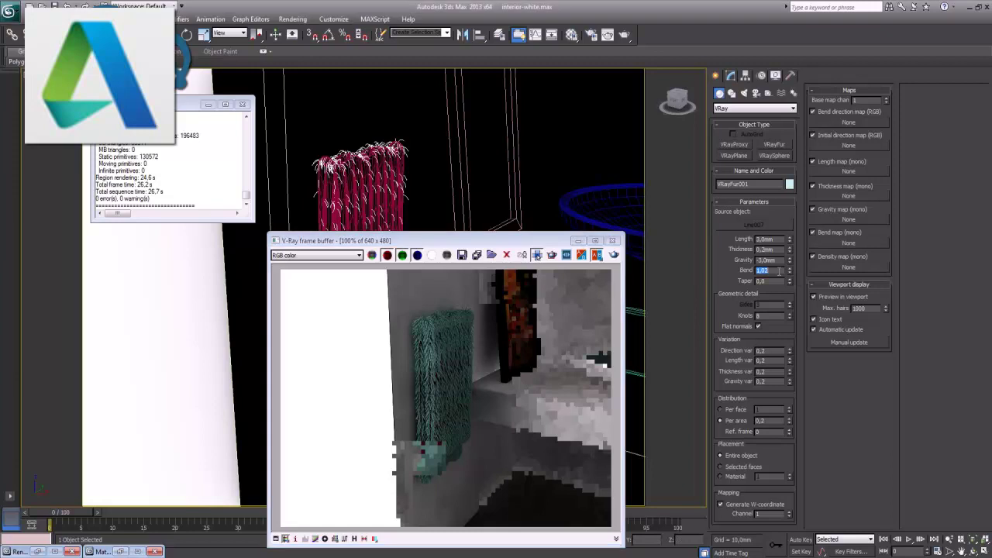
{"action": "type", "text": "2"}
{"action": "key", "text": "Return"}
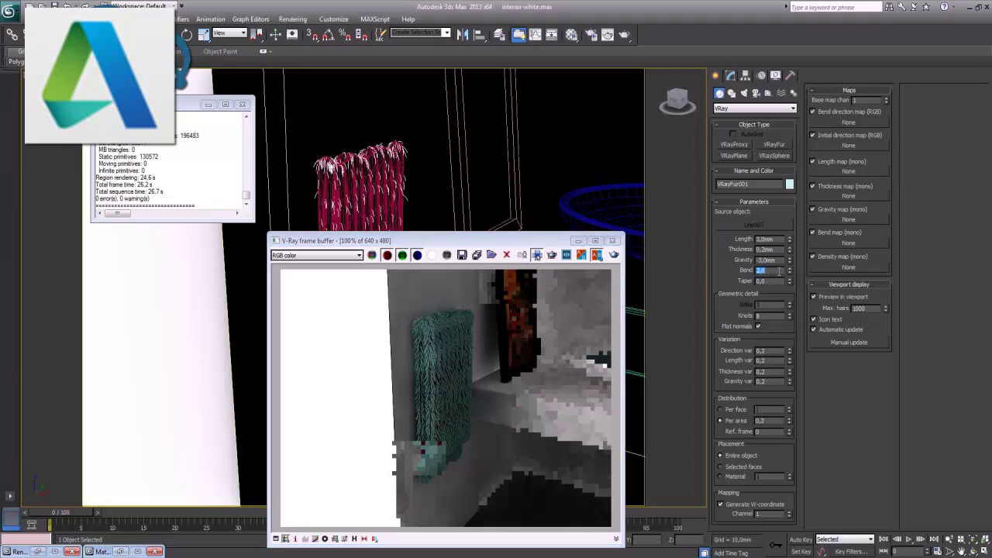
{"action": "type", "text": "2,5"}
{"action": "double_click", "coordinate": [780, 272]}
{"action": "left_click", "coordinate": [615, 255]}
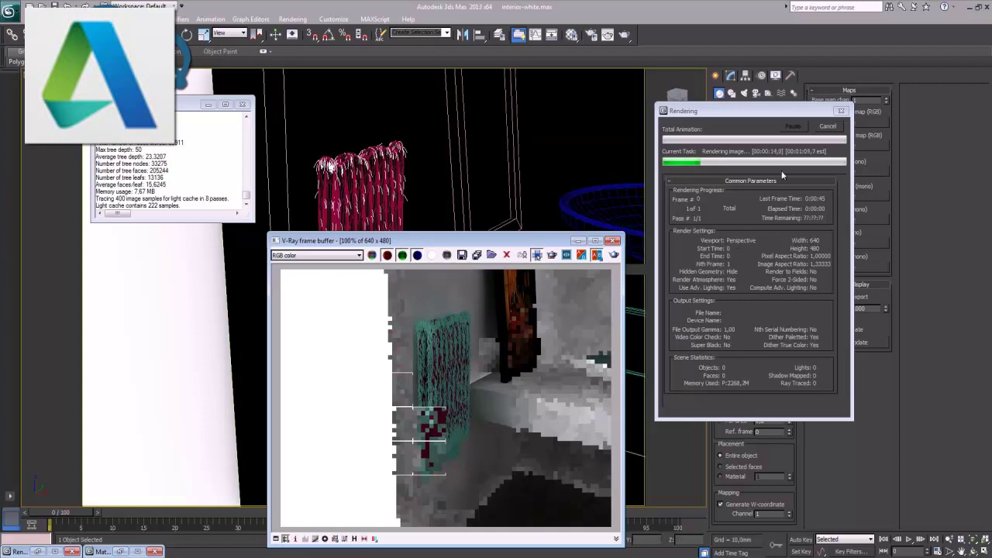
{"action": "left_click", "coordinate": [613, 241]}
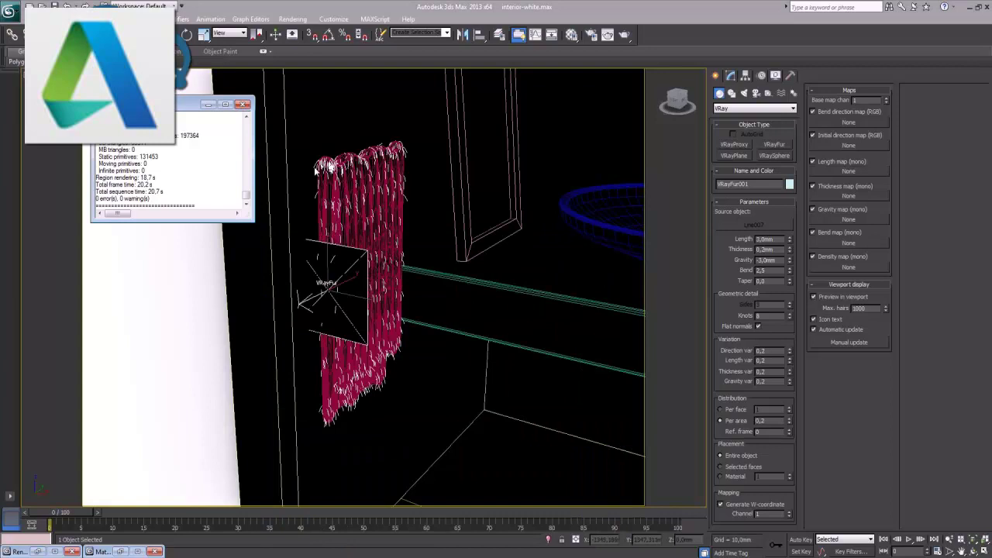
Assign the platte material to the VRayFur object and the towel mesh
{"action": "left_click", "coordinate": [242, 104]}
{"action": "key", "text": "m"}
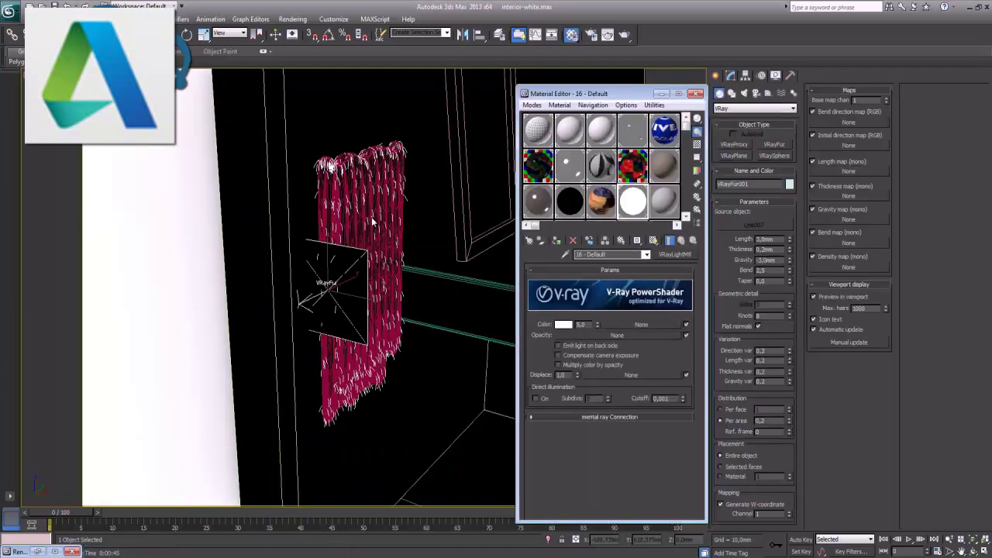
{"action": "left_click", "coordinate": [663, 170]}
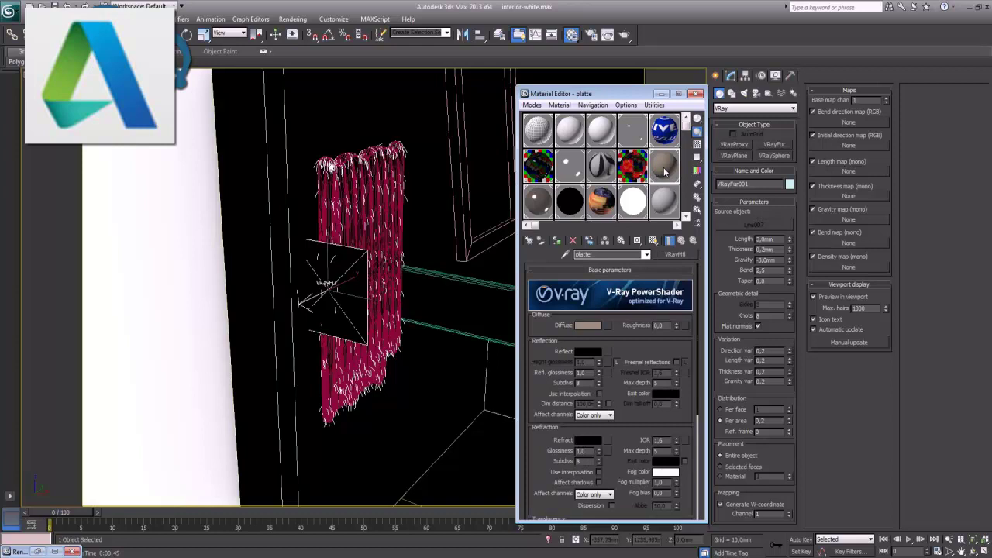
{"action": "left_click", "coordinate": [557, 243]}
{"action": "right_click", "coordinate": [392, 358]}
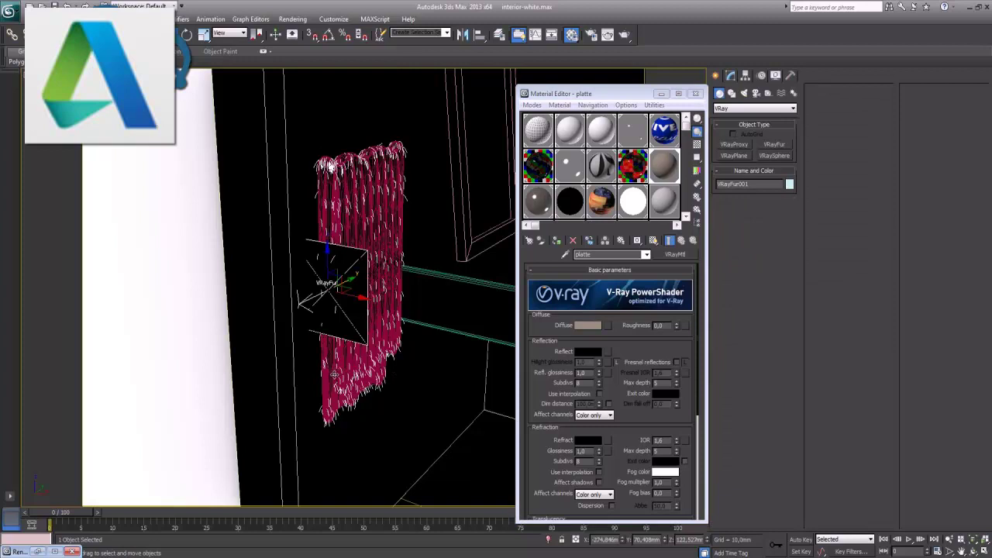
{"action": "left_click", "coordinate": [333, 376]}
{"action": "left_click", "coordinate": [556, 242]}
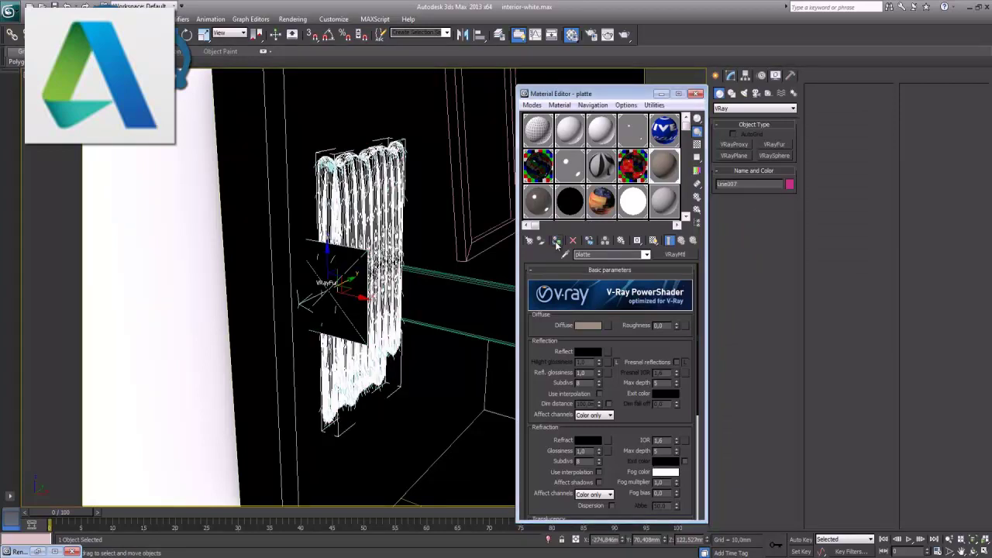
Test-render the scene with the platte material and close the render and material windows
{"action": "key", "text": "shift+q"}
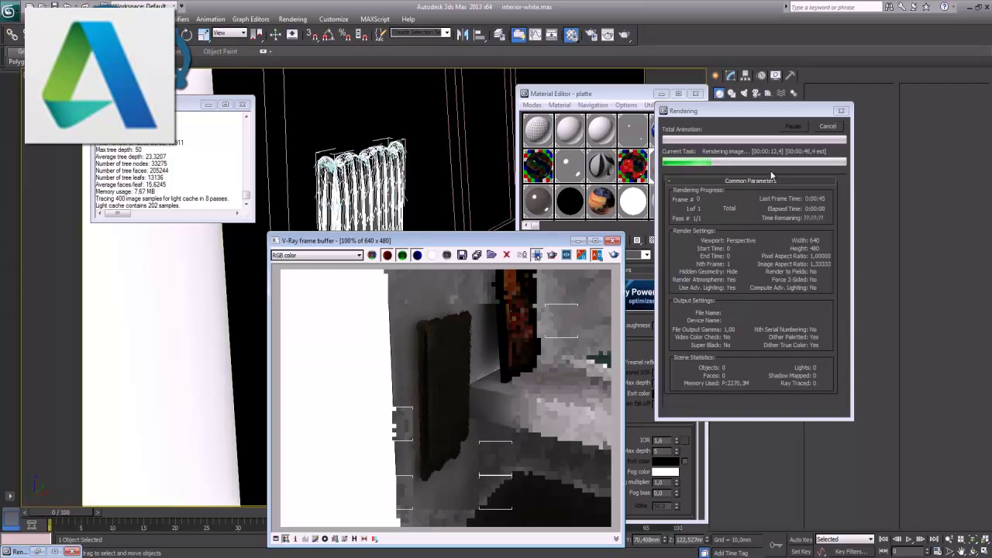
{"action": "left_click", "coordinate": [613, 241]}
{"action": "left_click", "coordinate": [242, 104]}
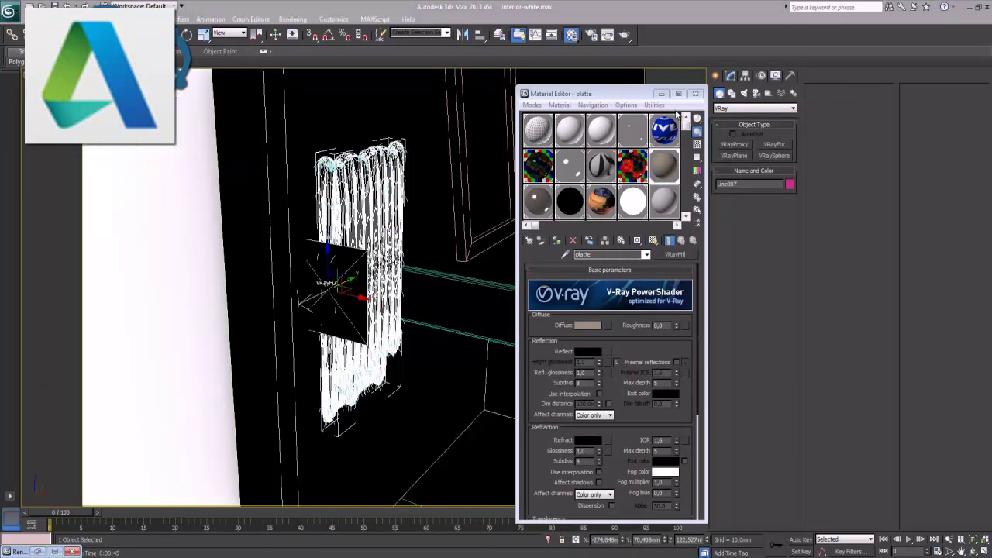
{"action": "left_click", "coordinate": [660, 93]}
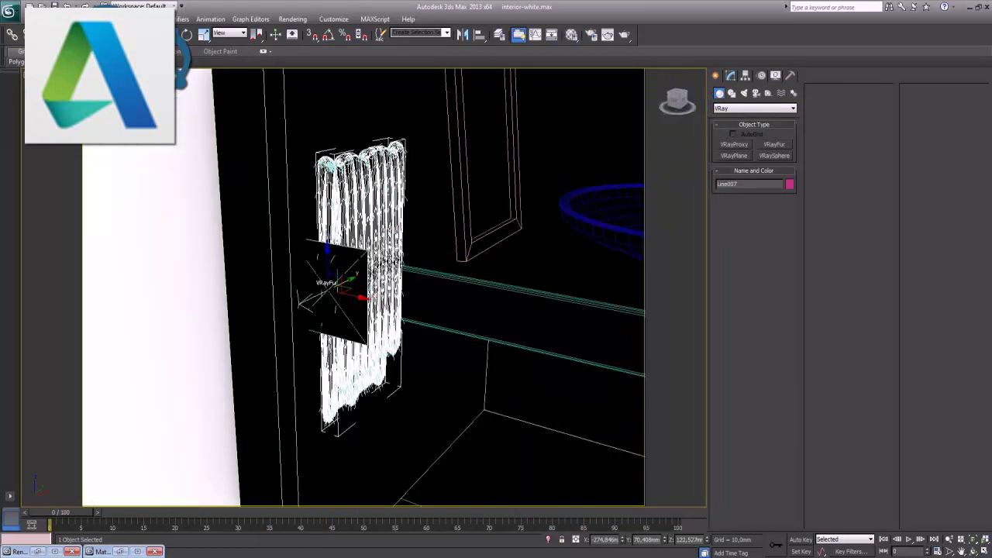
Maximize the Top viewport and zoom in on the towel
{"action": "key", "text": "alt+w"}
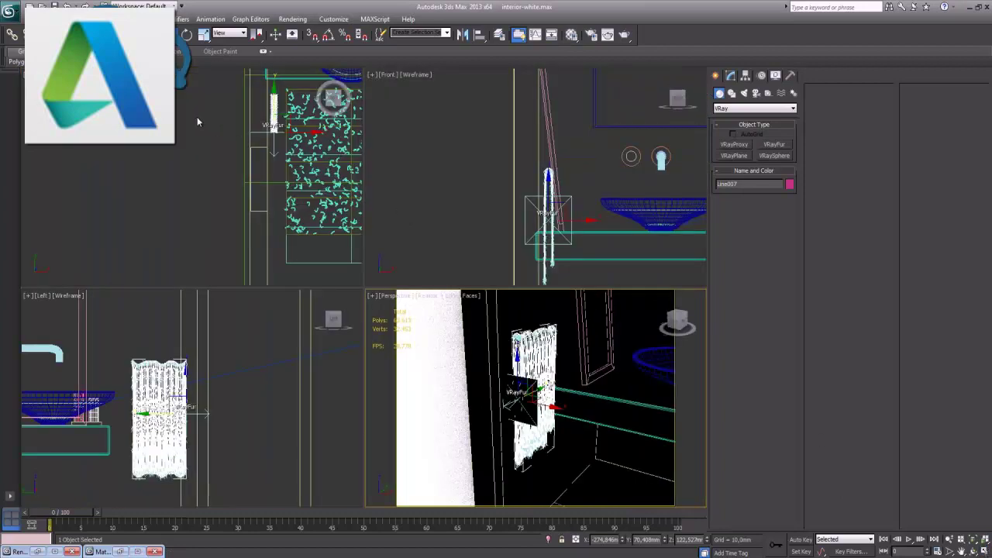
{"action": "right_click", "coordinate": [198, 121]}
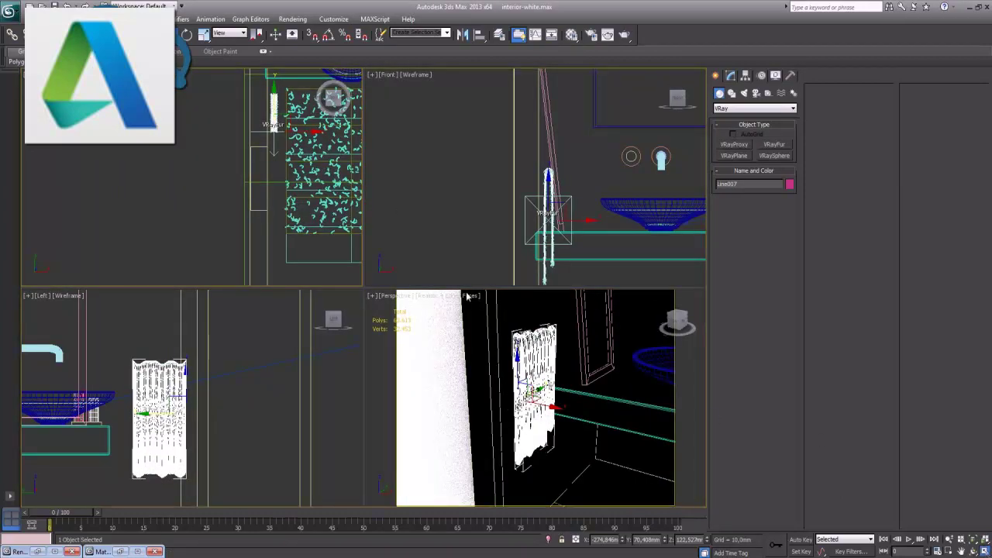
{"action": "key", "text": "alt+w"}
{"action": "left_click", "coordinate": [372, 244]}
{"action": "scroll", "coordinate": [309, 308], "scroll_direction": "up", "scroll_amount": 2}
{"action": "scroll", "coordinate": [432, 318], "scroll_direction": "up", "scroll_amount": 2}
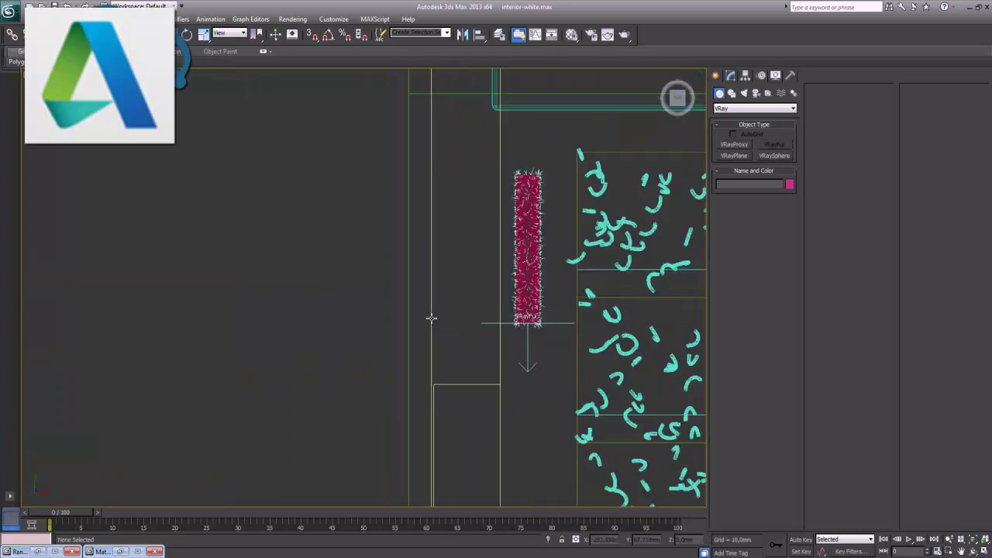
{"action": "middle_click_drag", "start_coordinate": [566, 242], "coordinate": [470, 290]}
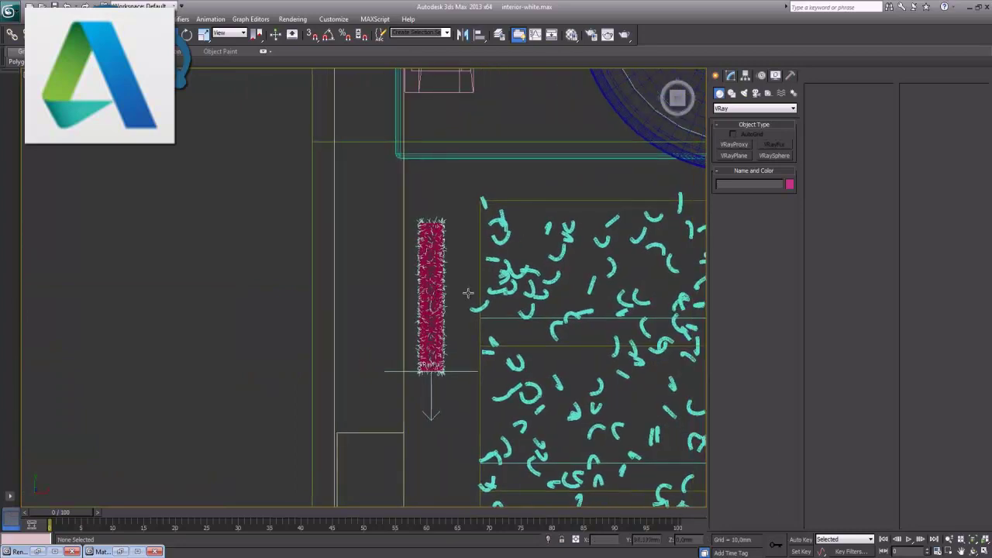
Draw a four-point bracket-shaped line around the towel's side as the rail outline
{"action": "left_click", "coordinate": [730, 94]}
{"action": "left_click", "coordinate": [737, 153]}
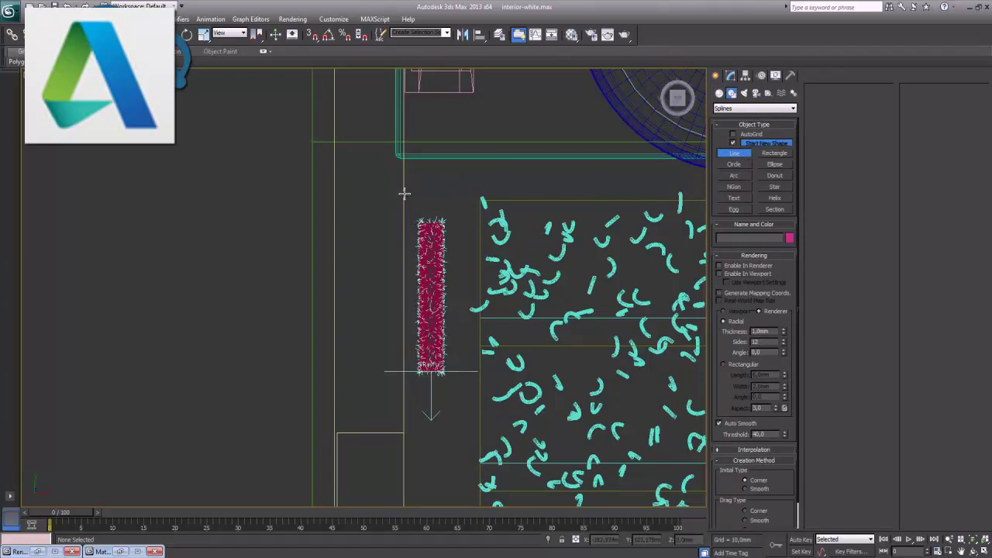
{"action": "left_click", "coordinate": [403, 193]}
{"action": "left_click", "coordinate": [431, 195]}
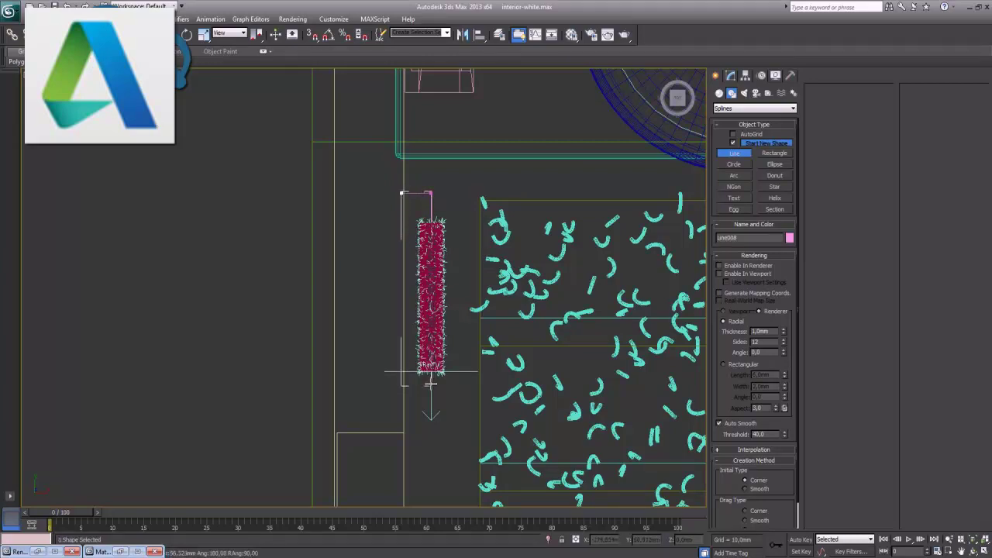
{"action": "left_click", "coordinate": [431, 395]}
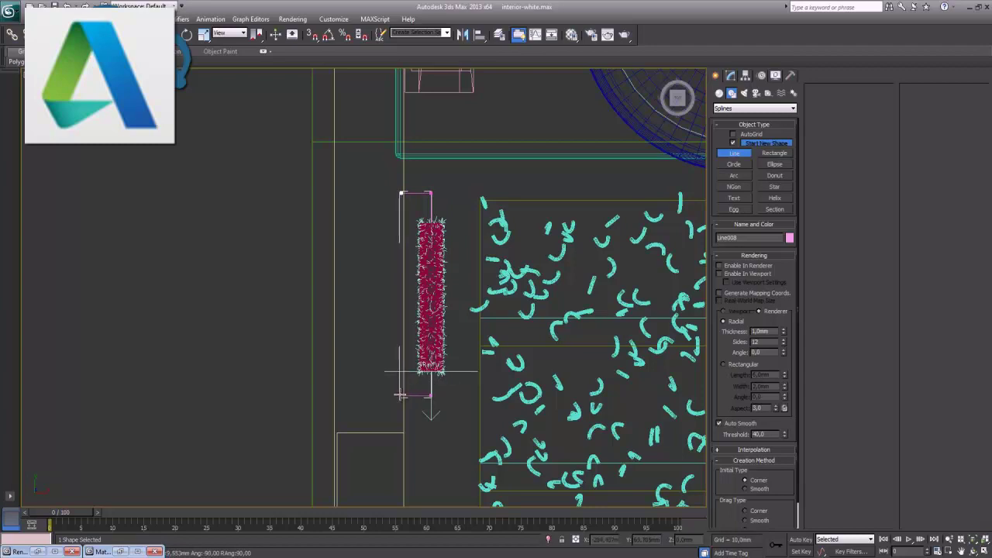
{"action": "left_click", "coordinate": [400, 396]}
{"action": "right_click", "coordinate": [406, 366]}
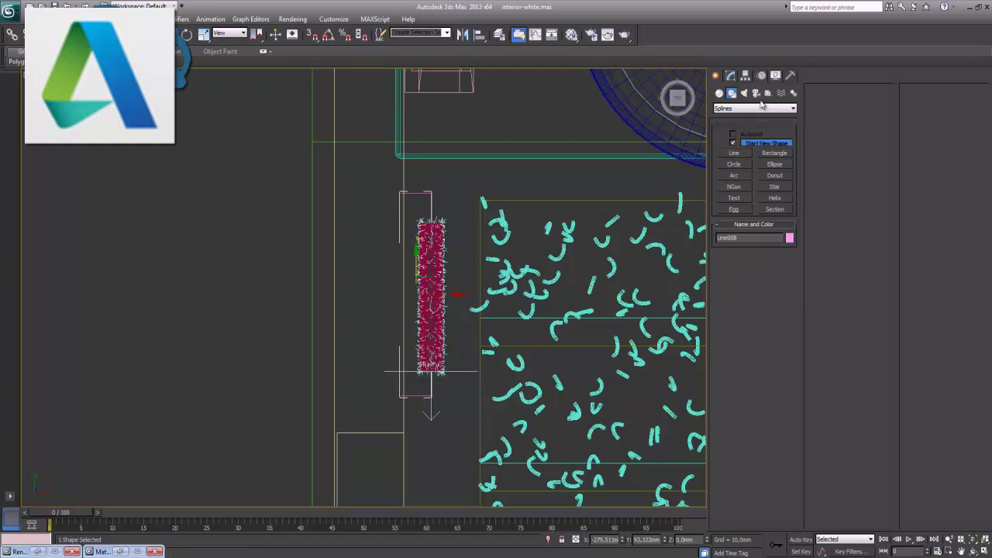
Enable the new line's rendering in both renderer and viewport
{"action": "left_click", "coordinate": [731, 75]}
{"action": "left_click", "coordinate": [743, 225]}
{"action": "left_click", "coordinate": [740, 234]}
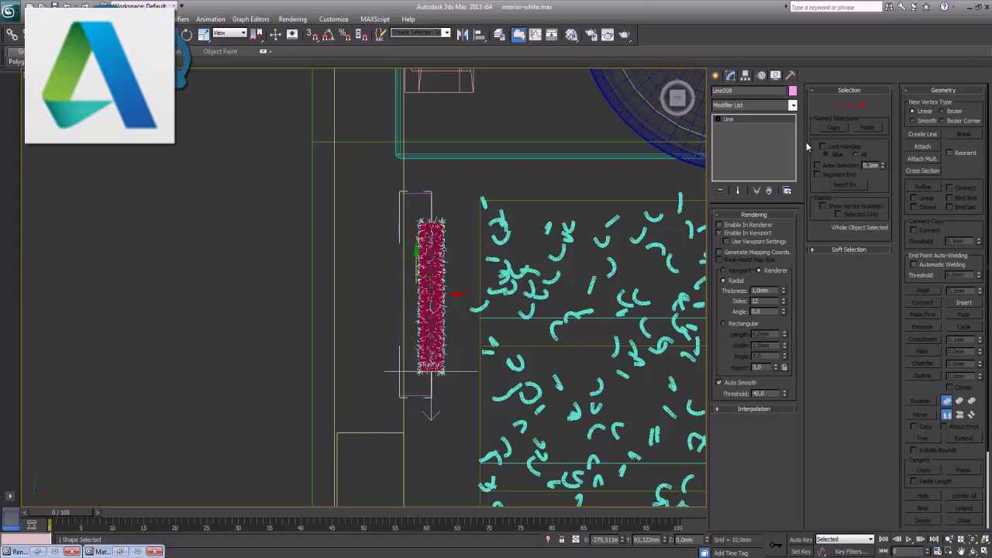
Fillet the rail line's two right-hand corner vertices by about 3 mm
{"action": "left_click", "coordinate": [837, 104]}
{"action": "left_click", "coordinate": [428, 196]}
{"action": "left_click", "coordinate": [432, 397], "text": "ctrl"}
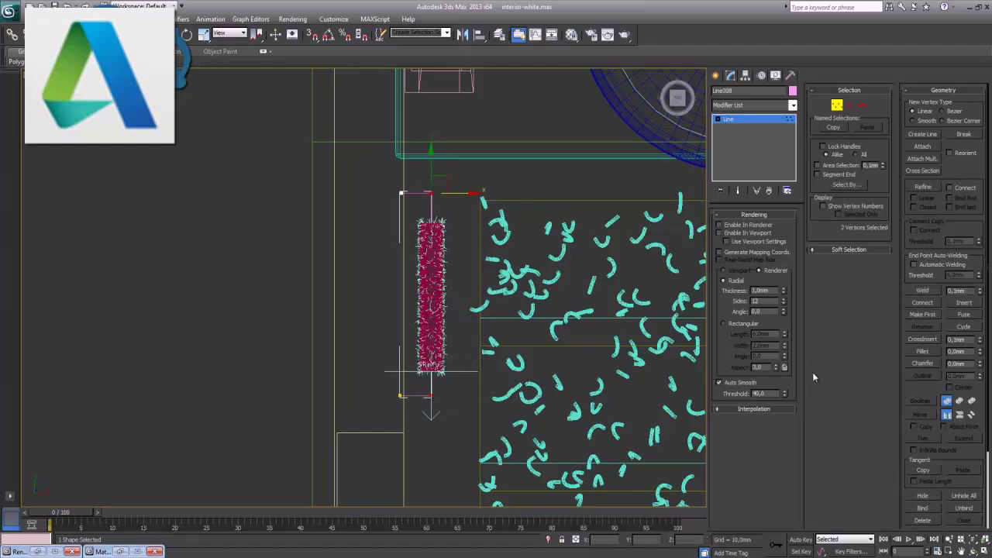
{"action": "left_click", "coordinate": [982, 350]}
{"action": "left_click", "coordinate": [982, 350]}
{"action": "left_click", "coordinate": [982, 350]}
{"action": "left_click", "coordinate": [836, 106]}
Make the rail render as a radial tube about 2.09 mm thick in renderer and viewport
{"action": "left_click", "coordinate": [752, 225]}
{"action": "left_click", "coordinate": [750, 233]}
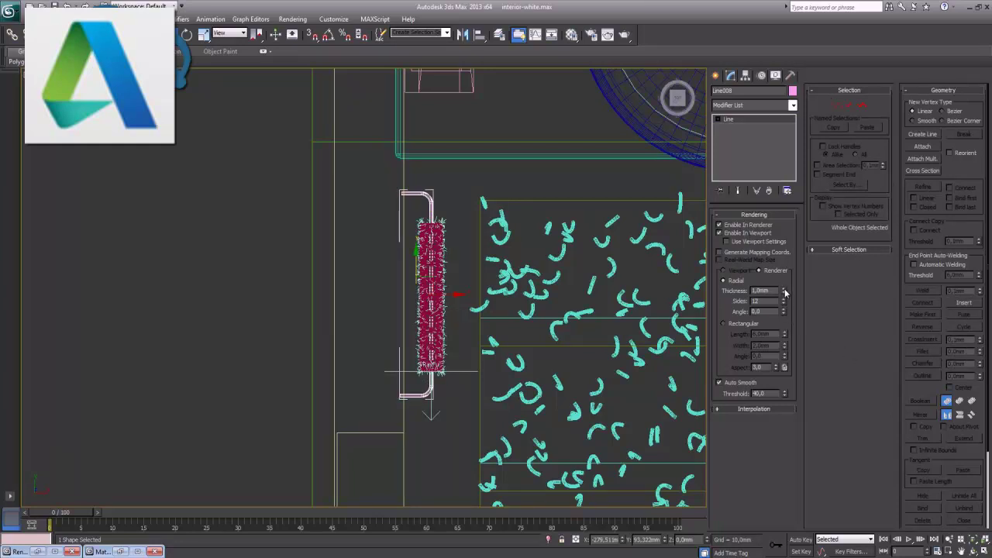
{"action": "left_click_drag", "start_coordinate": [784, 292], "coordinate": [811, 229]}
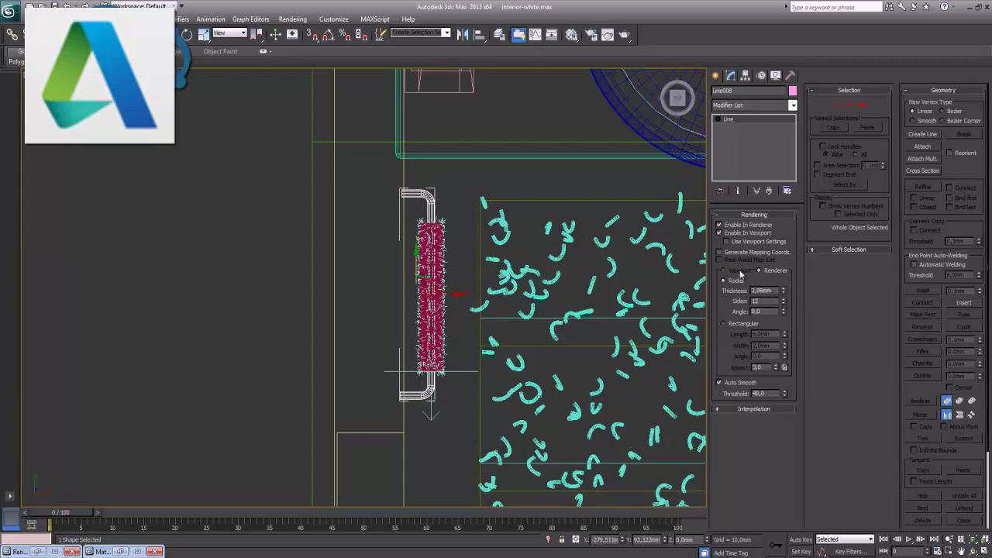
{"action": "key", "text": "alt+w"}
{"action": "left_click", "coordinate": [601, 339]}
{"action": "right_click", "coordinate": [584, 213]}
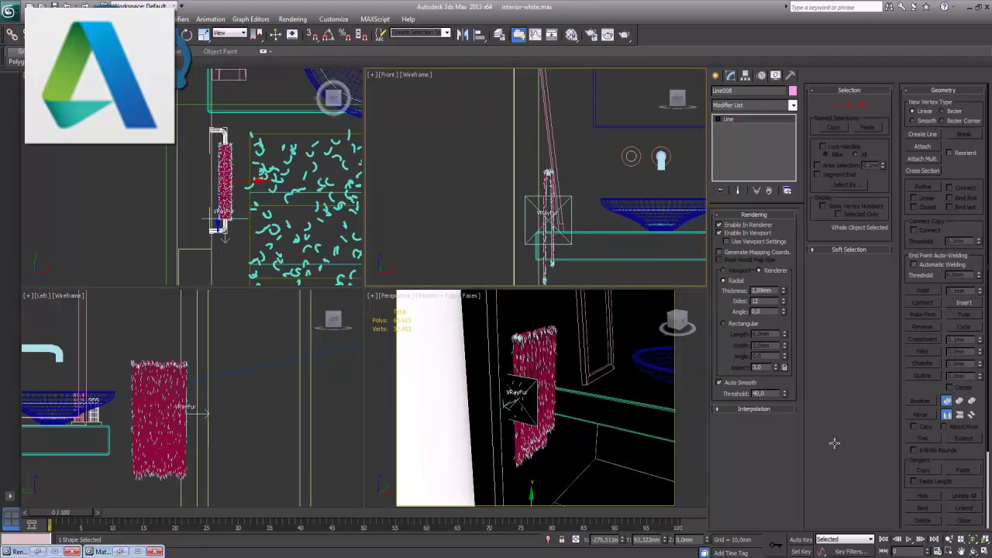
In the Front view, lift the rail up to the towel's top edge
{"action": "left_click", "coordinate": [985, 552]}
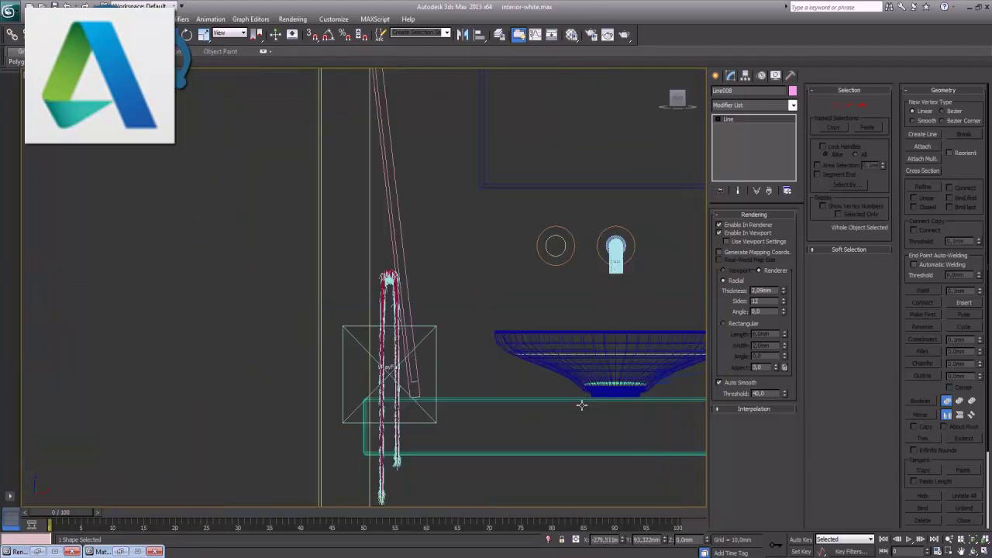
{"action": "middle_click_drag", "start_coordinate": [372, 465], "coordinate": [384, 310]}
{"action": "left_click_drag", "start_coordinate": [395, 481], "coordinate": [435, 92]}
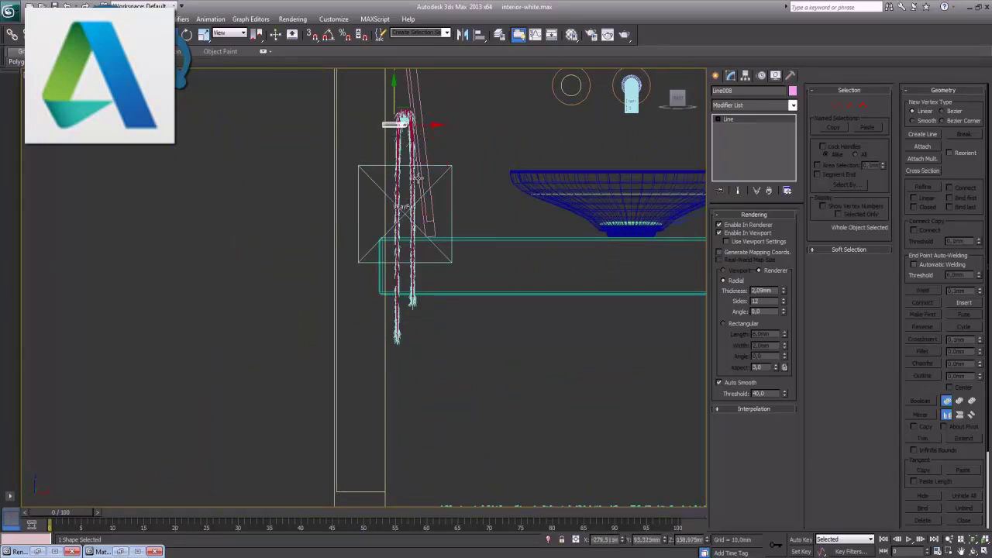
{"action": "middle_click_drag", "start_coordinate": [419, 178], "coordinate": [439, 279]}
{"action": "scroll", "coordinate": [455, 337], "scroll_direction": "up", "scroll_amount": 4}
{"action": "mouse_move", "coordinate": [454, 336]}
{"action": "middle_mouse_down"}
{"action": "mouse_move", "coordinate": [482, 307]}
{"action": "mouse_move", "coordinate": [337, 359]}
{"action": "middle_mouse_up"}
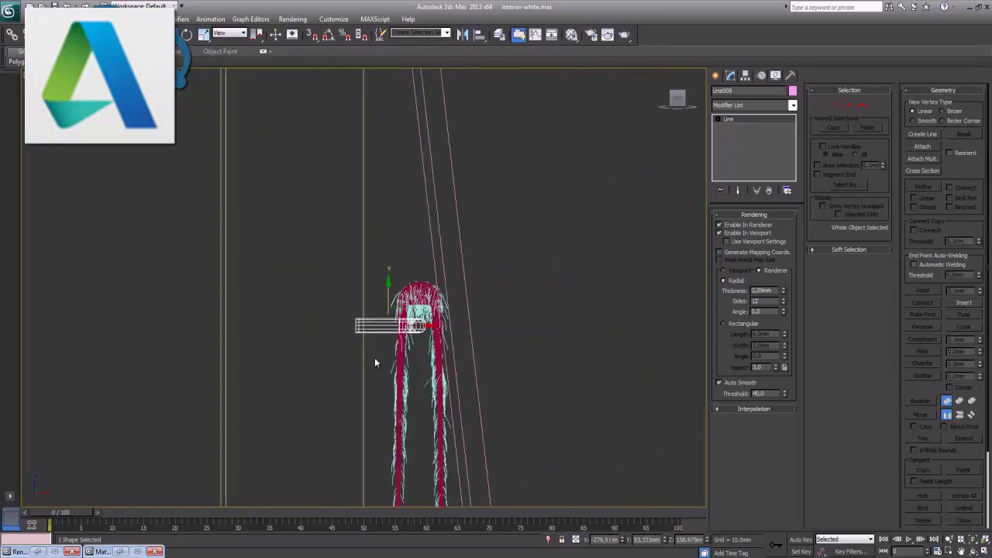
{"action": "scroll", "coordinate": [413, 339], "scroll_direction": "up", "scroll_amount": 3}
{"action": "left_click_drag", "start_coordinate": [413, 335], "coordinate": [416, 315]}
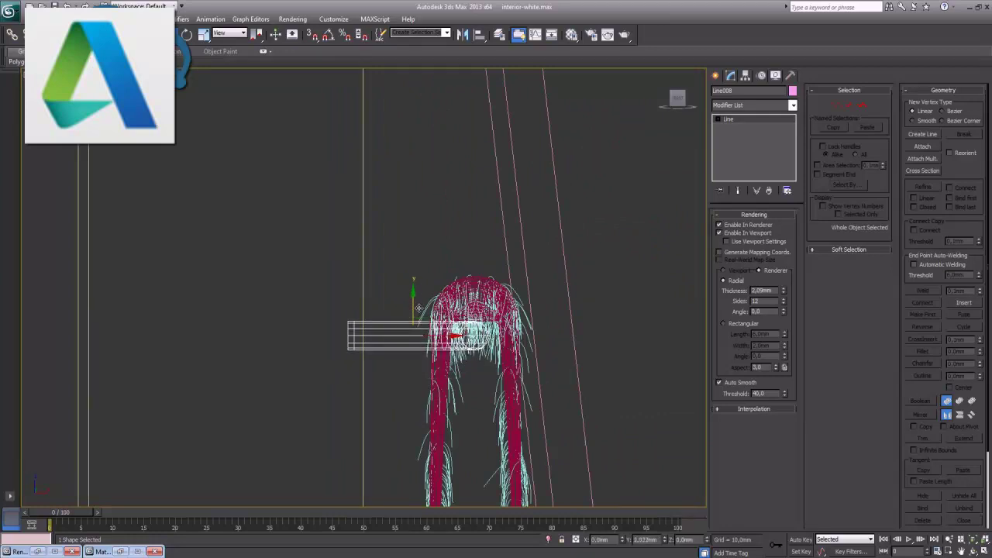
{"action": "left_click", "coordinate": [985, 549]}
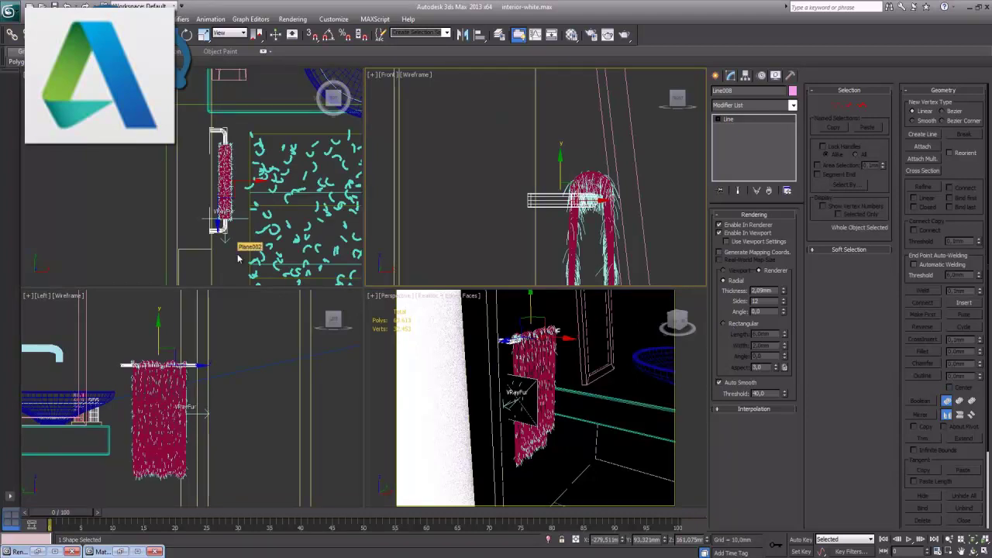
In the Left view, nudge the rail slightly higher so the towel drapes over it
{"action": "right_click", "coordinate": [257, 324]}
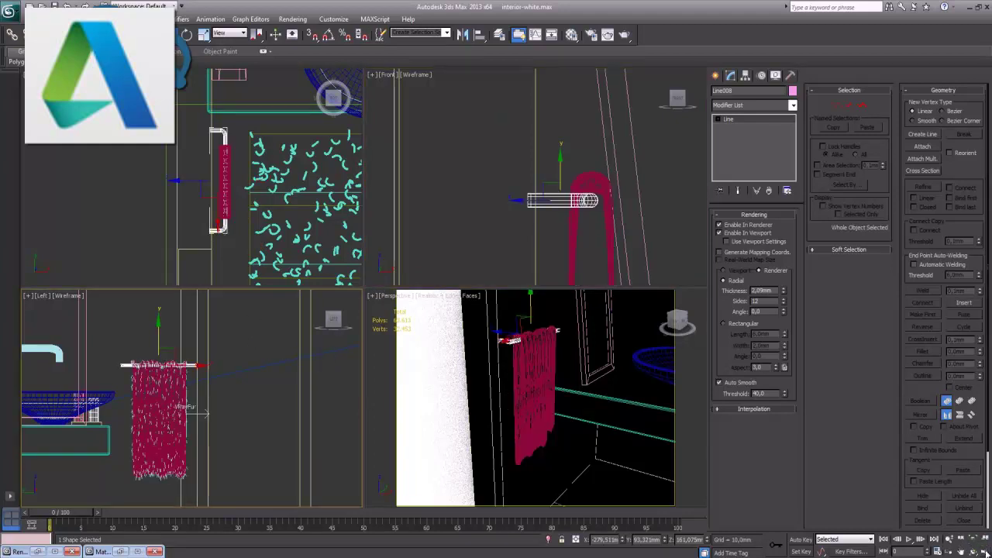
{"action": "key", "text": "alt+w"}
{"action": "mouse_move", "coordinate": [399, 279]}
{"action": "middle_mouse_down"}
{"action": "mouse_move", "coordinate": [483, 331]}
{"action": "mouse_move", "coordinate": [504, 364]}
{"action": "middle_mouse_up"}
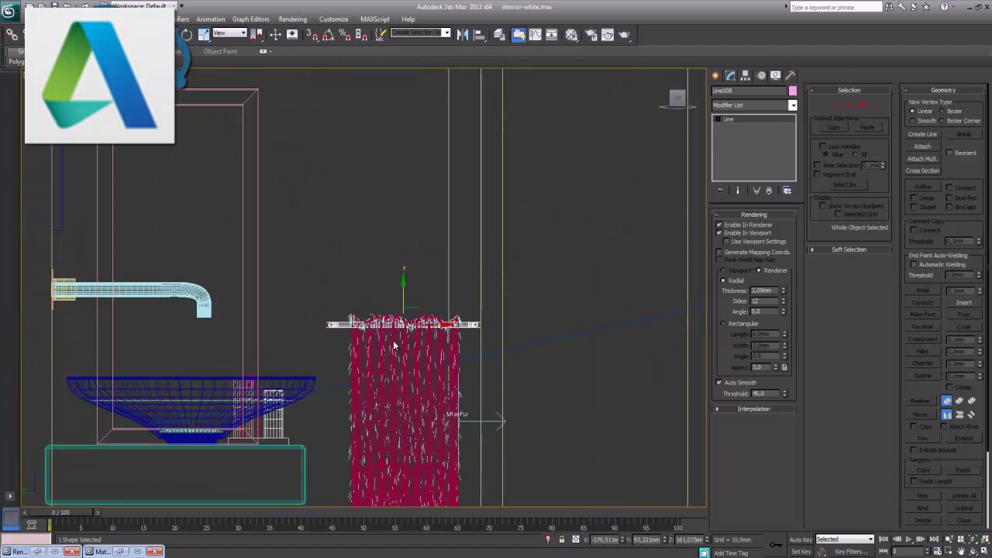
{"action": "left_click", "coordinate": [383, 334], "text": "ctrl"}
{"action": "left_click_drag", "start_coordinate": [383, 334], "coordinate": [389, 339]}
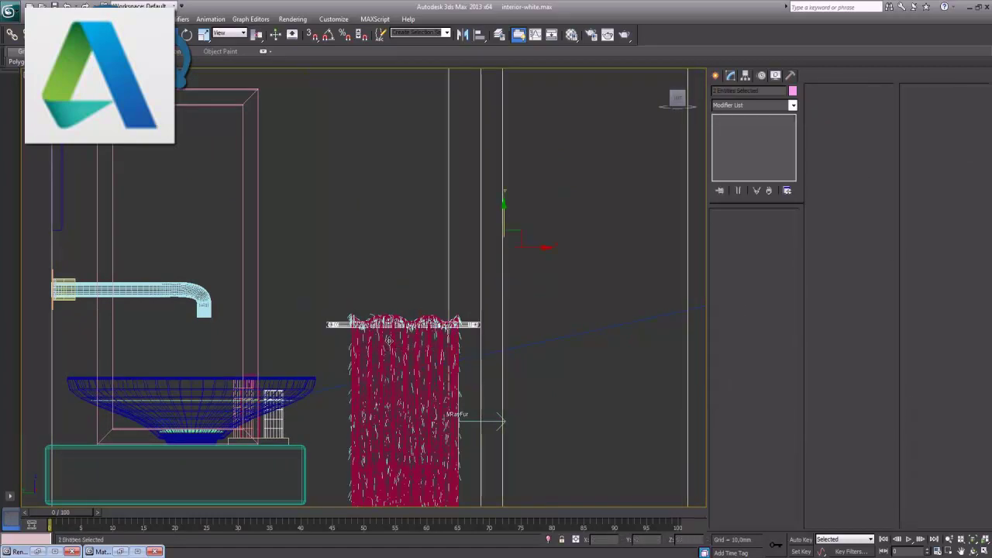
Select the towel (Line001), its rail and the VRayFur object together
{"action": "left_click", "coordinate": [313, 290]}
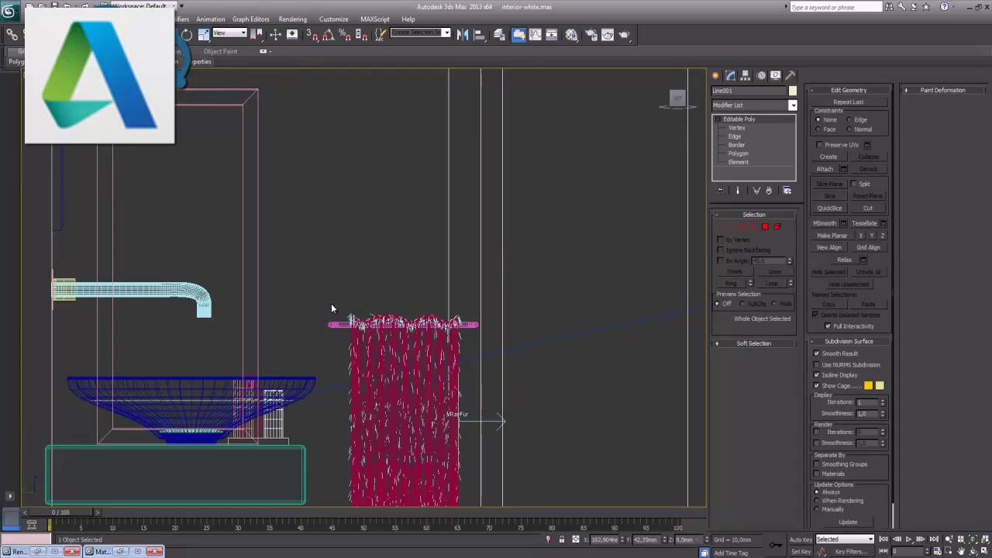
{"action": "left_click", "coordinate": [361, 341]}
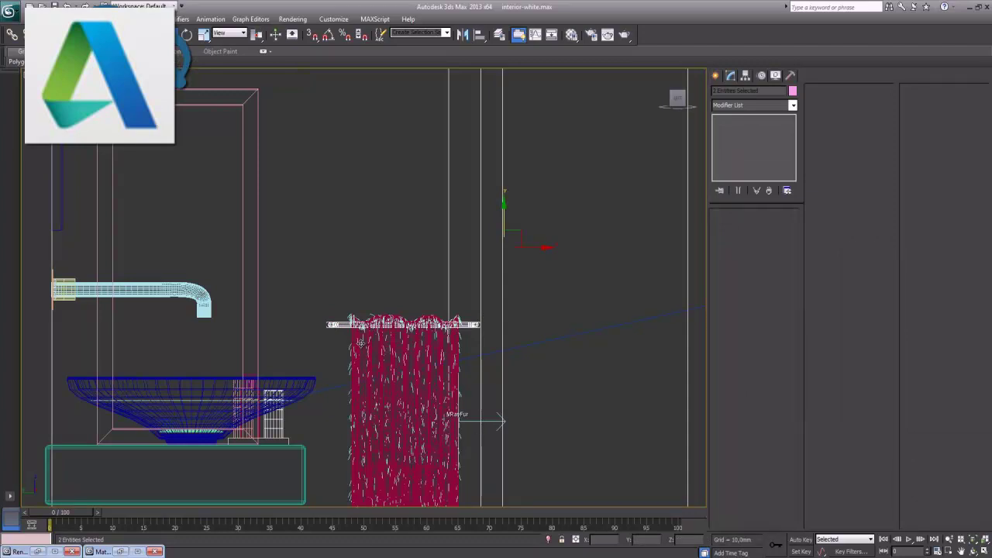
{"action": "key", "text": "ctrl+z"}
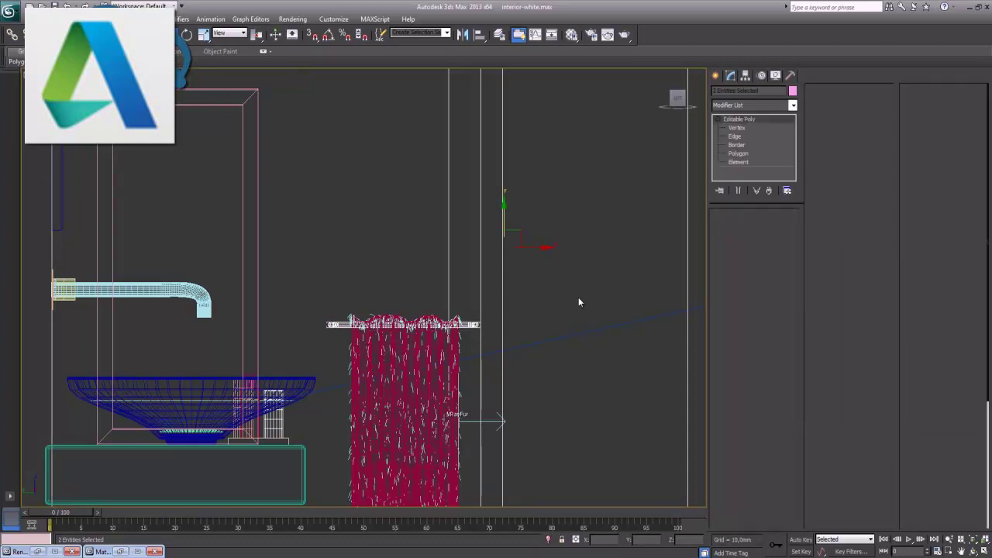
{"action": "key", "text": "alt+w"}
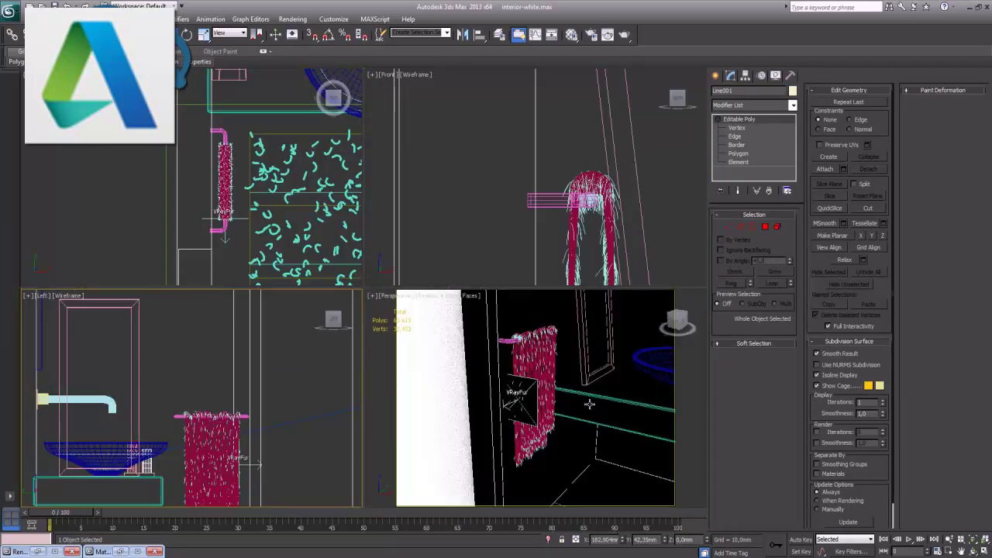
{"action": "left_click", "coordinate": [589, 405]}
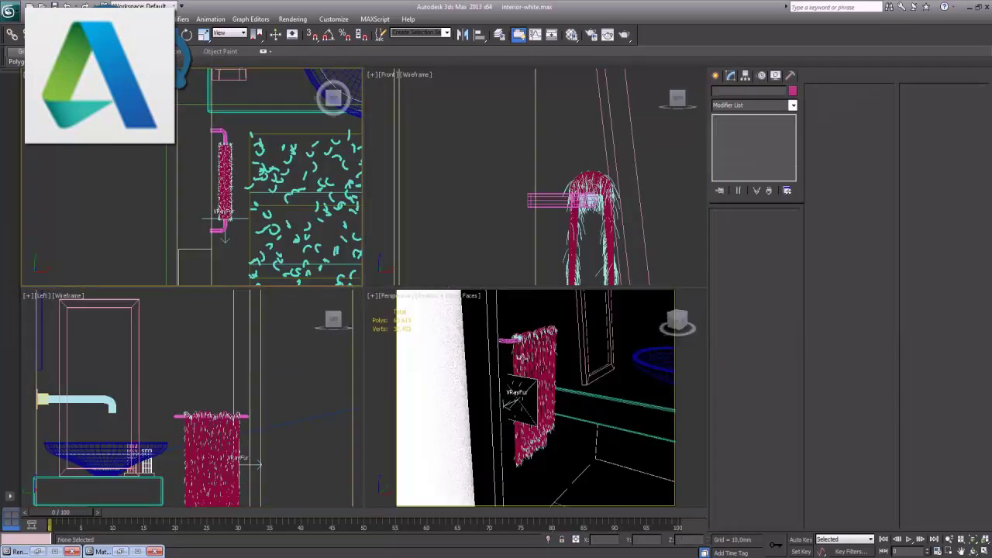
{"action": "left_click", "coordinate": [528, 354]}
{"action": "left_click", "coordinate": [528, 353], "text": "ctrl"}
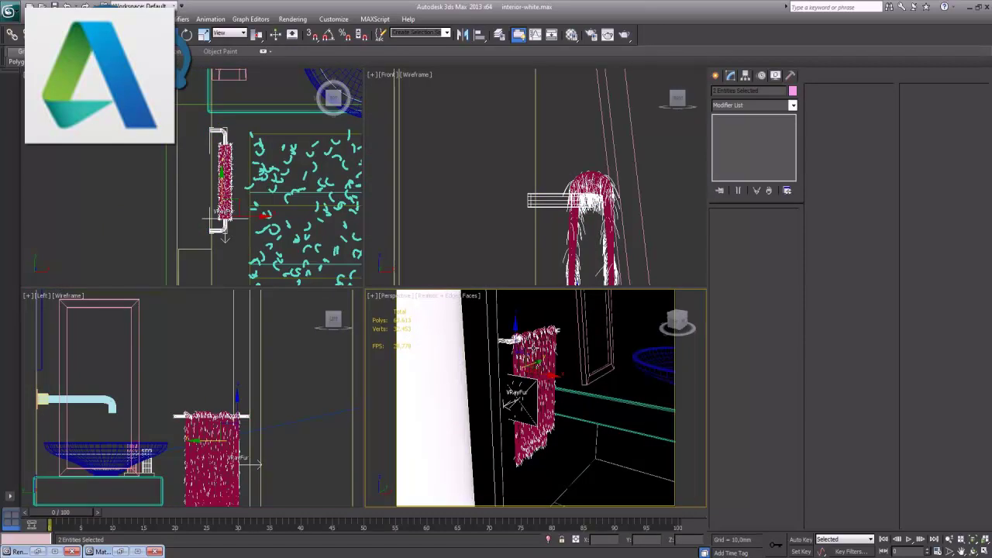
{"action": "left_click", "coordinate": [593, 194], "text": "ctrl"}
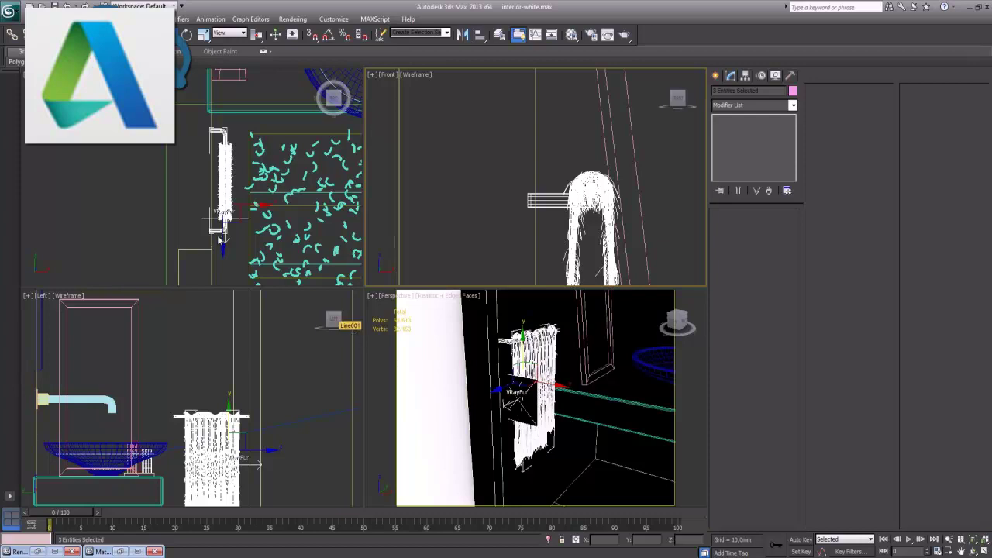
Move the towel, fur and rail together along Y in the Top view beside the basin
{"action": "left_click", "coordinate": [245, 201]}
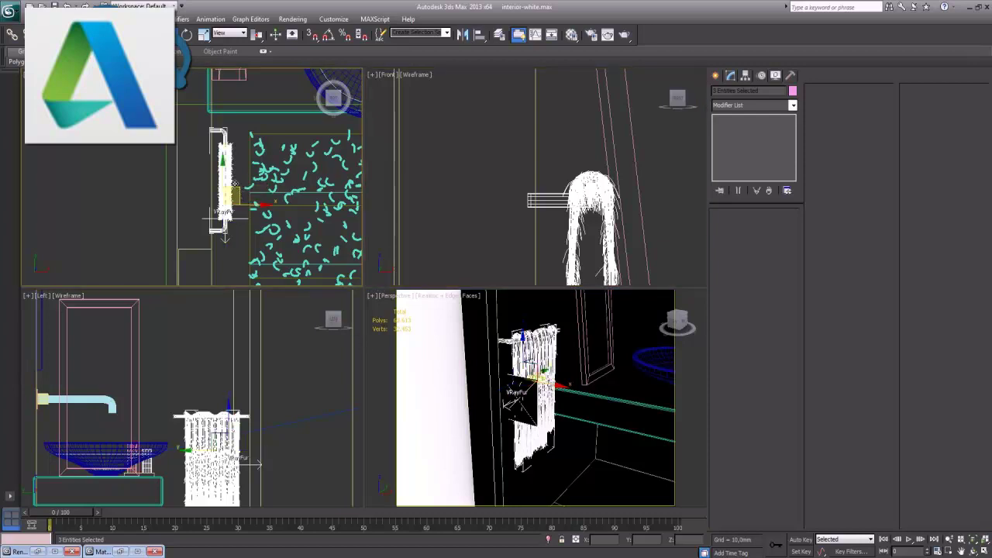
{"action": "left_click_drag", "start_coordinate": [225, 171], "coordinate": [240, 158]}
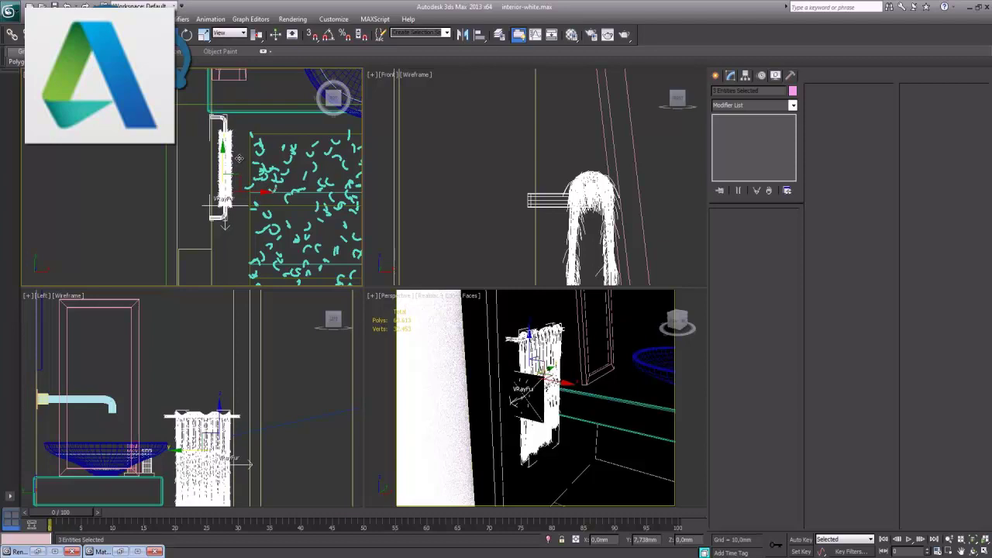
{"action": "left_click_drag", "start_coordinate": [239, 158], "coordinate": [239, 158]}
{"action": "left_click", "coordinate": [204, 442]}
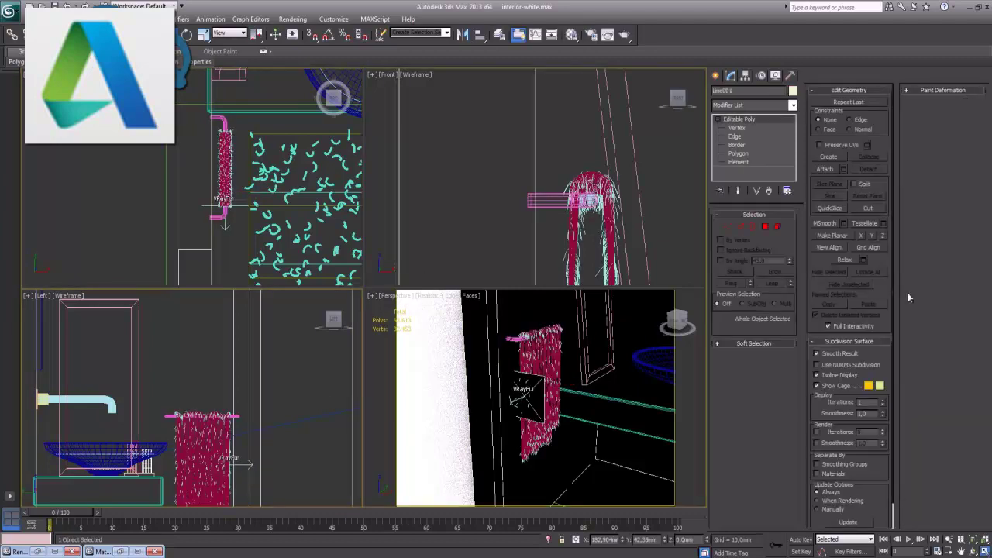
{"action": "key", "text": "alt+w"}
{"action": "left_click", "coordinate": [716, 75]}
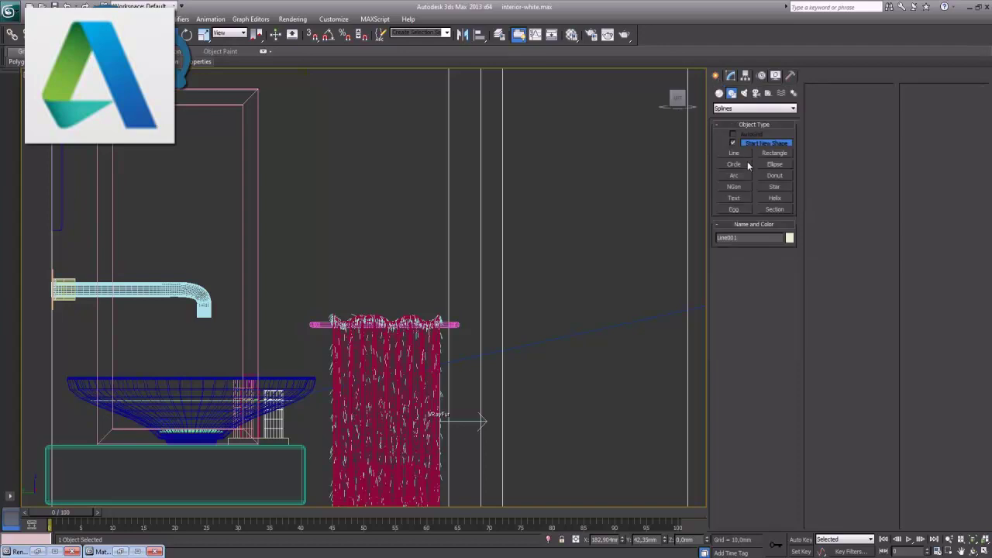
Create a cylinder cap of about 2.8 mm radius at the end of the towel rod
{"action": "left_click", "coordinate": [719, 93]}
{"action": "left_click", "coordinate": [754, 108]}
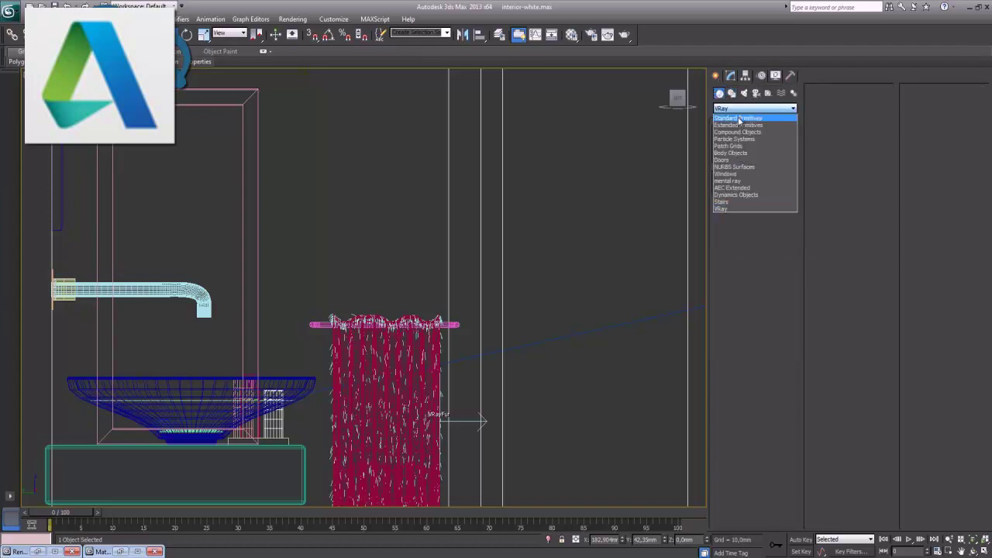
{"action": "left_click", "coordinate": [745, 115]}
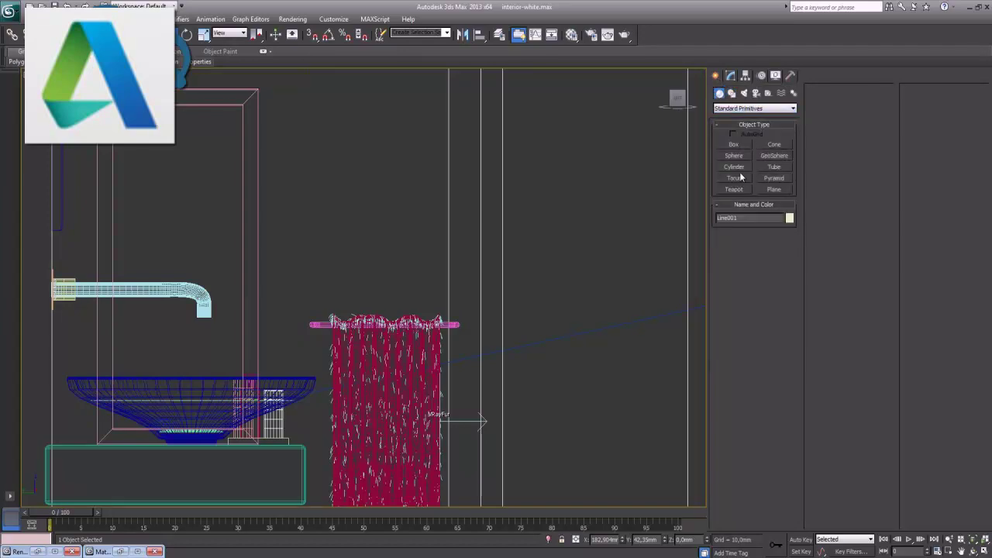
{"action": "left_click", "coordinate": [740, 168]}
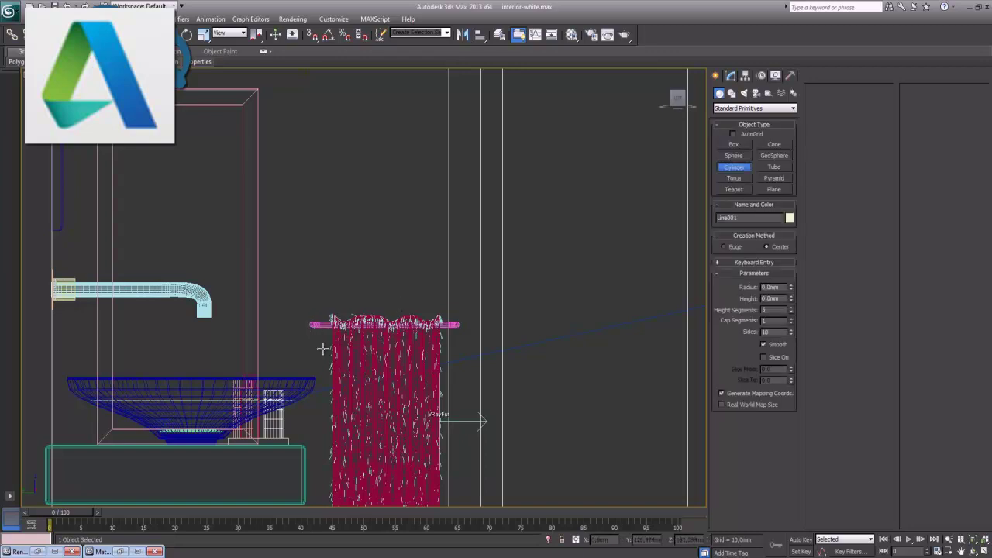
{"action": "scroll", "coordinate": [372, 354], "scroll_direction": "up", "scroll_amount": 2}
{"action": "scroll", "coordinate": [437, 294], "scroll_direction": "up", "scroll_amount": 2}
{"action": "scroll", "coordinate": [445, 312], "scroll_direction": "up", "scroll_amount": 3}
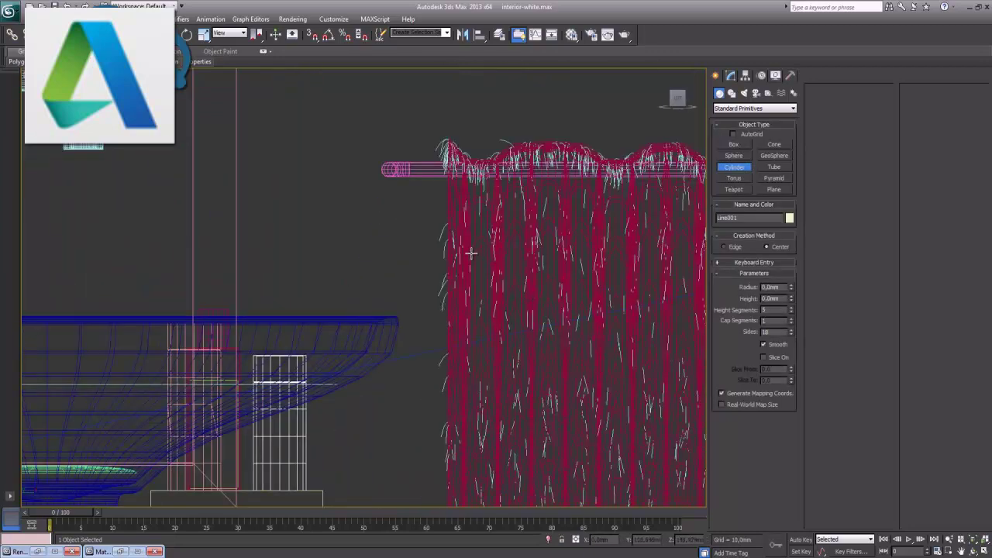
{"action": "middle_click_drag", "start_coordinate": [471, 253], "coordinate": [386, 310]}
{"action": "left_click", "coordinate": [305, 227]}
{"action": "left_click_drag", "start_coordinate": [307, 229], "coordinate": [317, 240]}
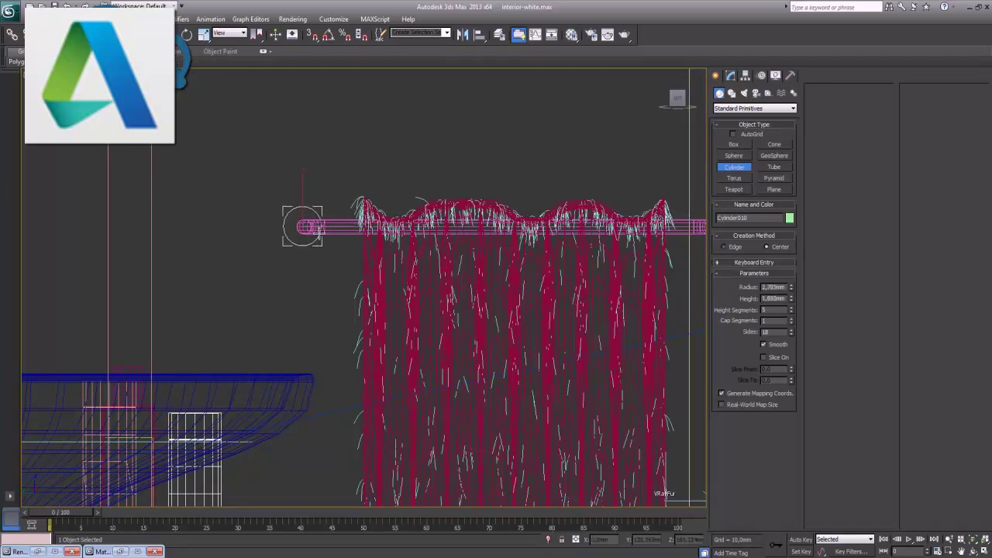
{"action": "right_click", "coordinate": [320, 239]}
{"action": "key", "text": "alt+w"}
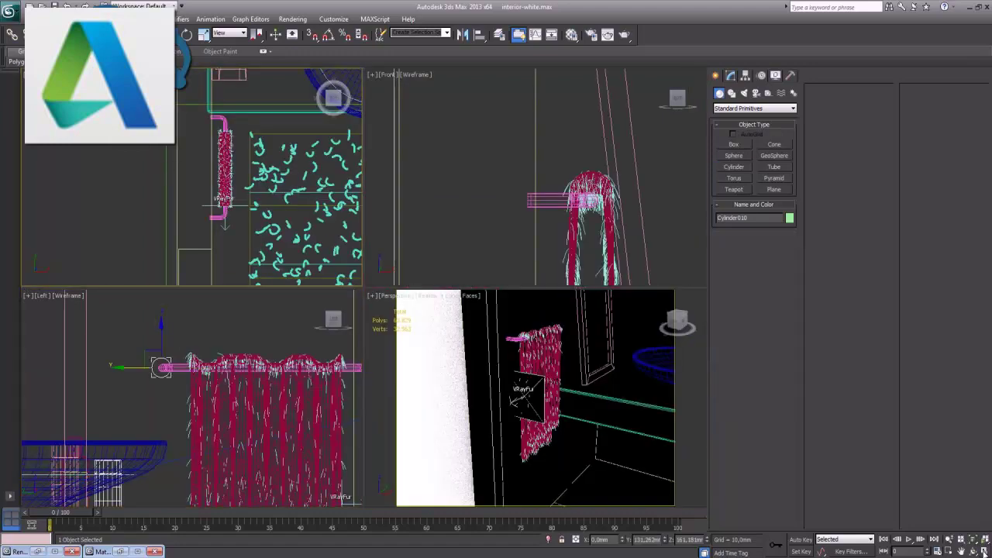
In the Top view, move the cylinder cap onto the upper end of the rail pipe
{"action": "key", "text": "alt+w"}
{"action": "scroll", "coordinate": [573, 311], "scroll_direction": "down", "scroll_amount": 2}
{"action": "scroll", "coordinate": [543, 312], "scroll_direction": "down", "scroll_amount": 2}
{"action": "scroll", "coordinate": [496, 316], "scroll_direction": "down", "scroll_amount": 2}
{"action": "scroll", "coordinate": [446, 319], "scroll_direction": "down", "scroll_amount": 1}
{"action": "scroll", "coordinate": [446, 319], "scroll_direction": "down", "scroll_amount": 2}
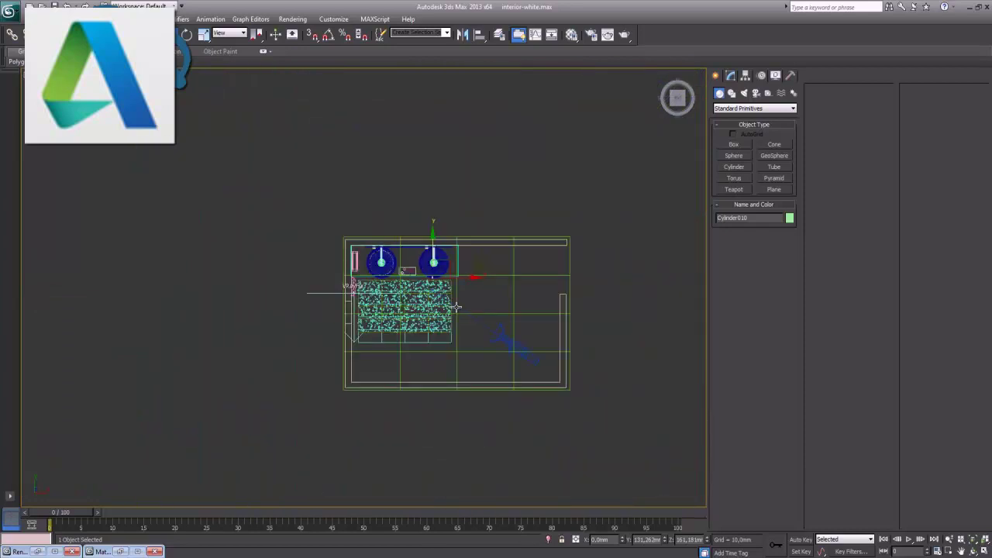
{"action": "scroll", "coordinate": [374, 298], "scroll_direction": "up", "scroll_amount": 2}
{"action": "scroll", "coordinate": [375, 298], "scroll_direction": "up", "scroll_amount": 2}
{"action": "scroll", "coordinate": [375, 298], "scroll_direction": "up", "scroll_amount": 2}
{"action": "scroll", "coordinate": [507, 377], "scroll_direction": "up", "scroll_amount": 1}
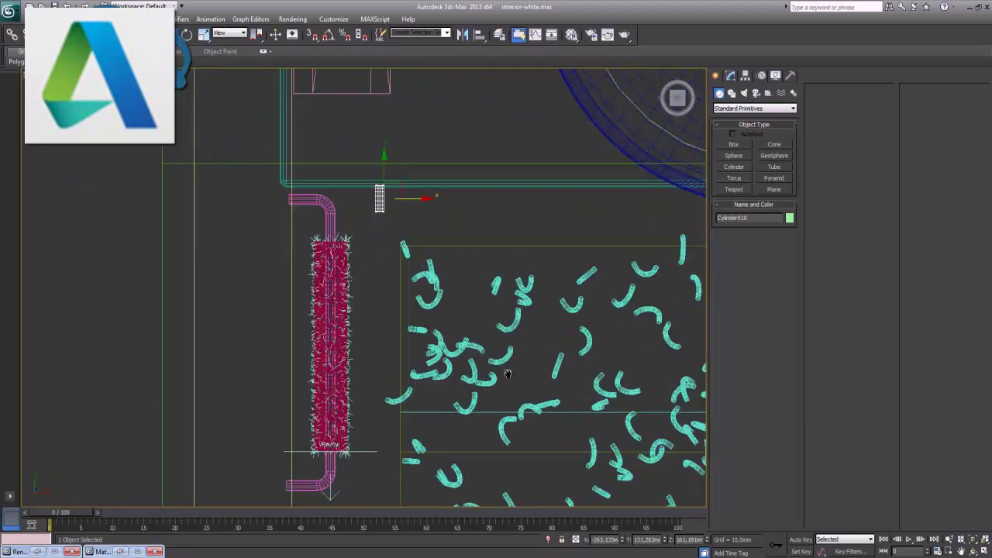
{"action": "scroll", "coordinate": [533, 369], "scroll_direction": "up", "scroll_amount": 1}
{"action": "left_click_drag", "start_coordinate": [633, 235], "coordinate": [465, 238]}
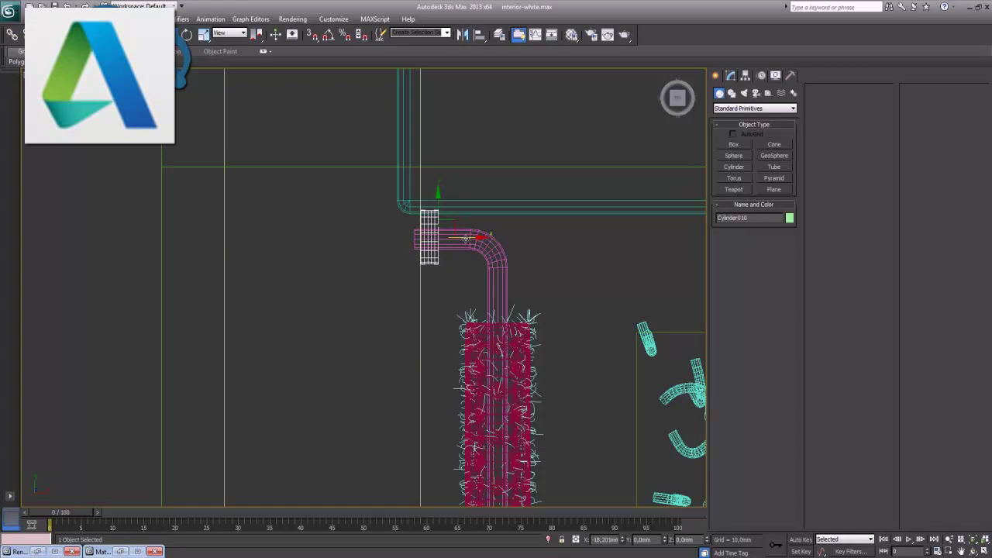
Copy the cap down to the rail's lower end as Cylinder011, then maximize the Perspective view
{"action": "scroll", "coordinate": [465, 239], "scroll_direction": "down", "scroll_amount": 2}
{"action": "scroll", "coordinate": [575, 322], "scroll_direction": "up", "scroll_amount": 1}
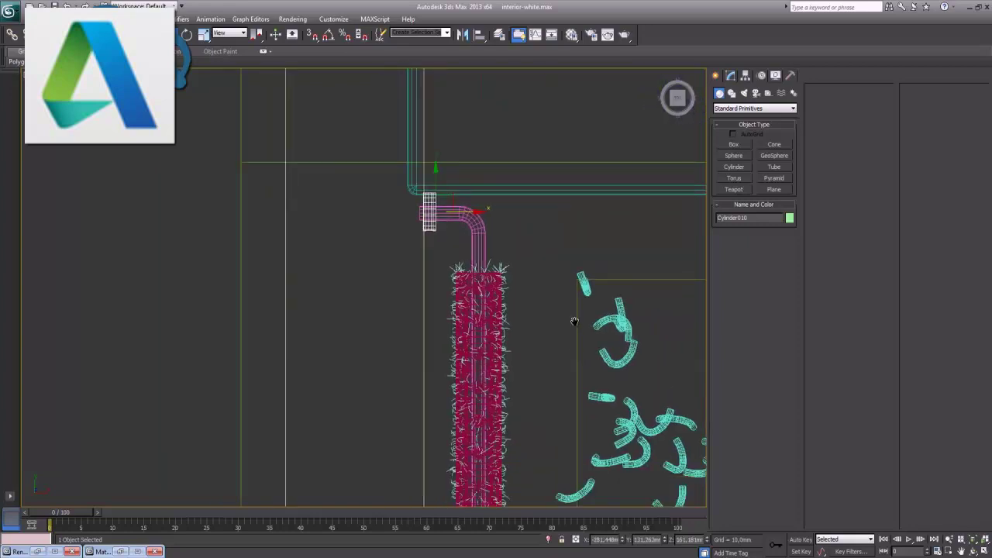
{"action": "middle_click_drag", "start_coordinate": [575, 322], "coordinate": [571, 210]}
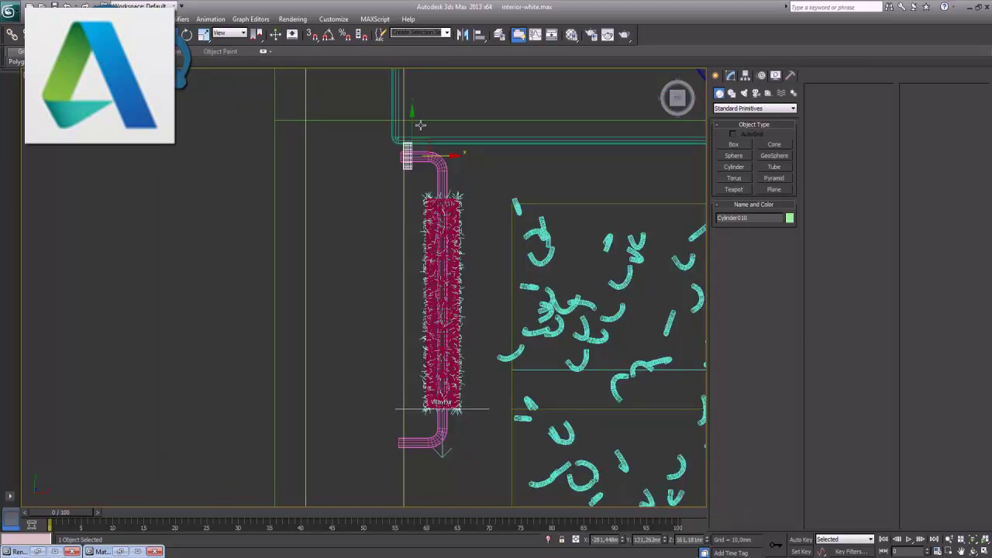
{"action": "left_click_drag", "start_coordinate": [421, 125], "coordinate": [424, 412], "text": "shift"}
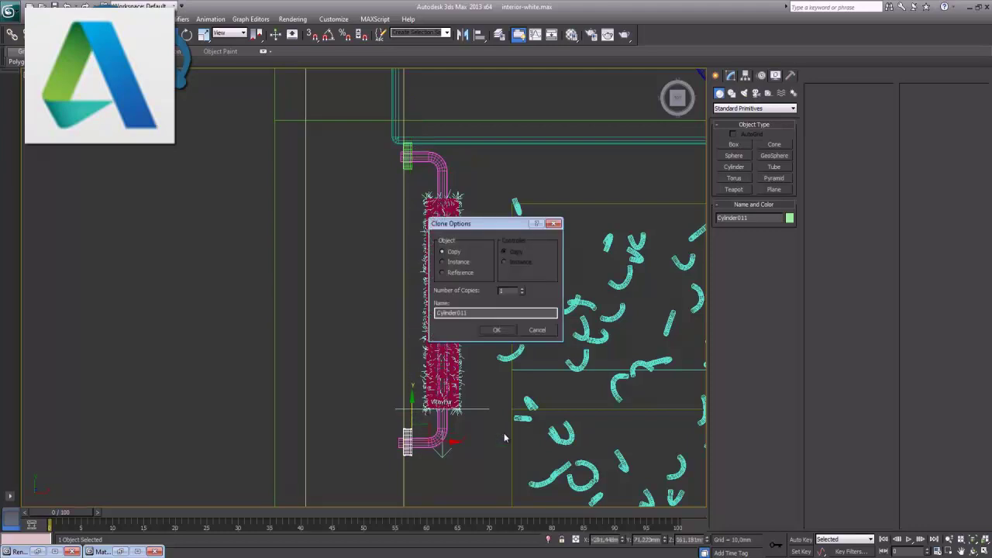
{"action": "left_click", "coordinate": [496, 330]}
{"action": "left_click", "coordinate": [984, 548]}
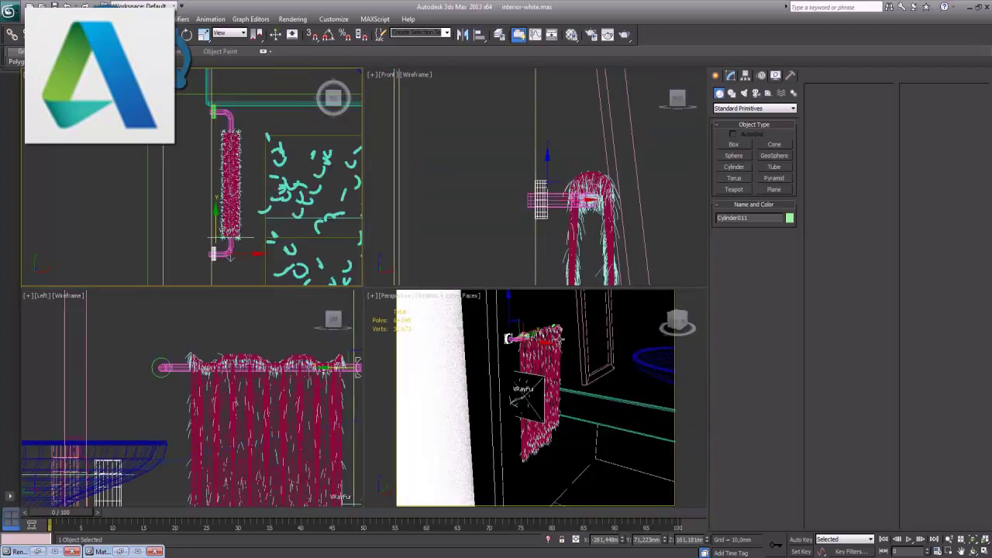
{"action": "left_click", "coordinate": [554, 332]}
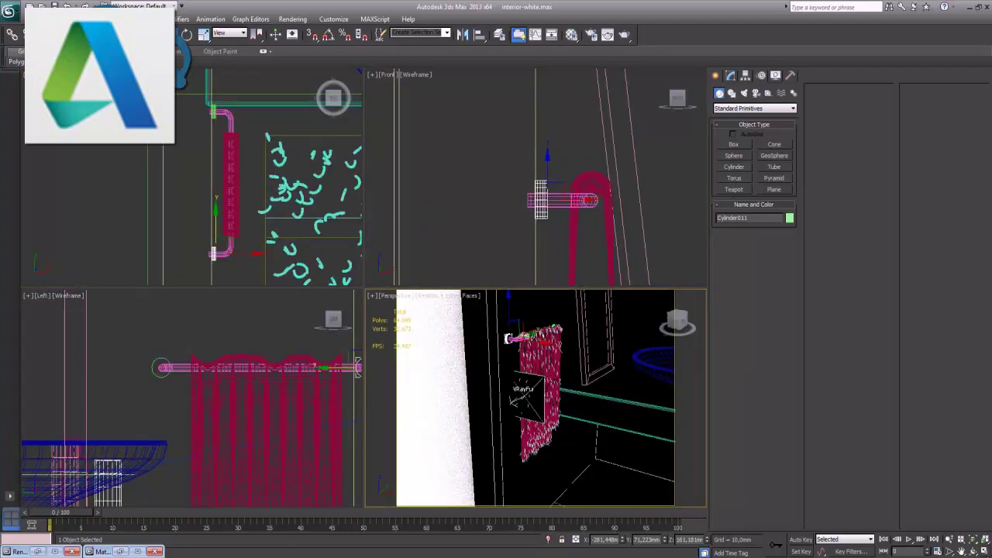
{"action": "left_click", "coordinate": [985, 549]}
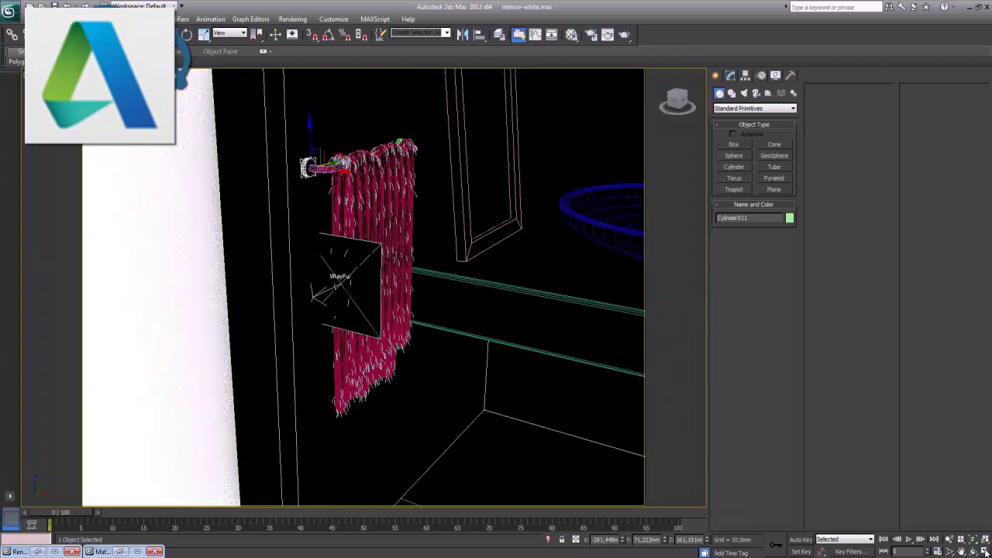
Apply the kapak material to the towel rail, the towel's fur and the rail cap
{"action": "key", "text": "m"}
{"action": "left_click", "coordinate": [574, 177]}
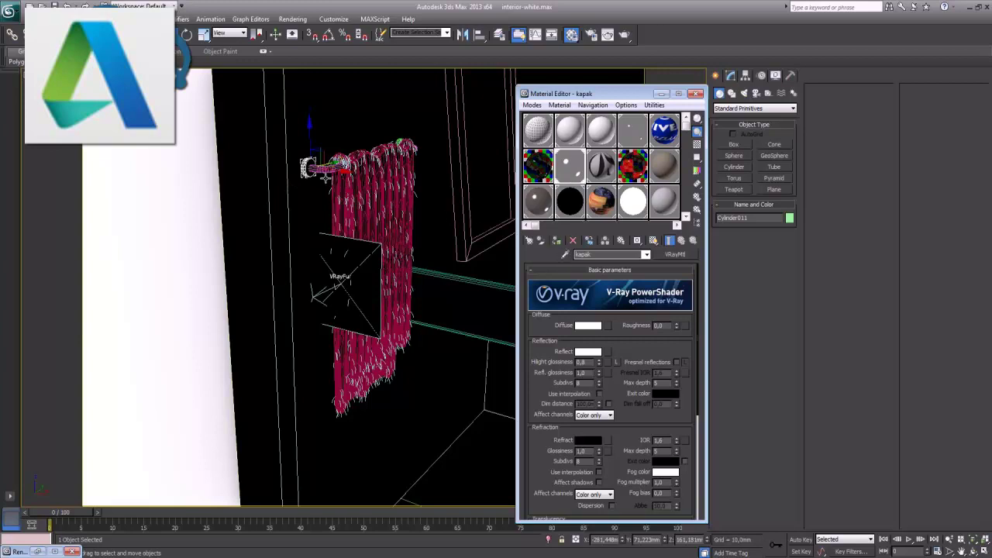
{"action": "left_click", "coordinate": [322, 172]}
{"action": "left_click", "coordinate": [558, 242]}
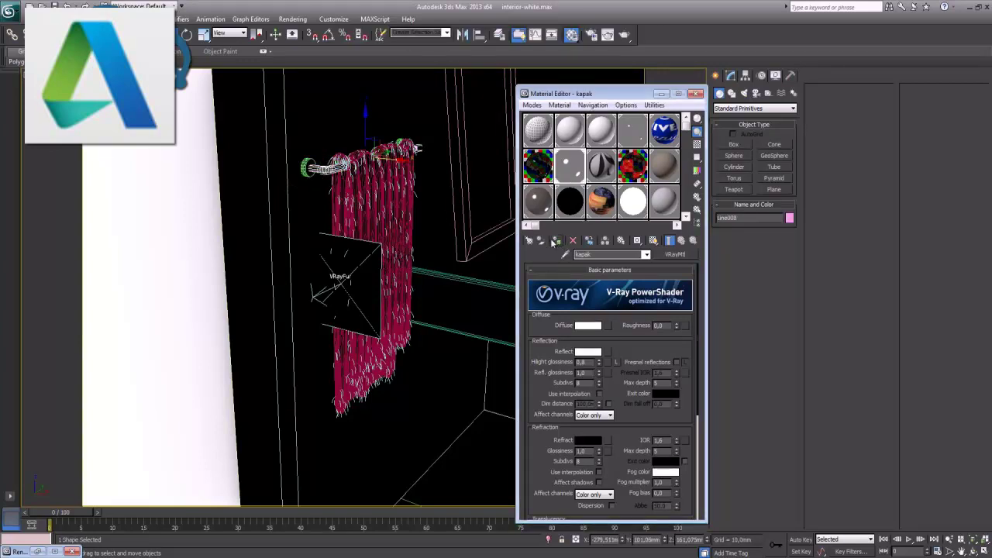
{"action": "left_click", "coordinate": [419, 161]}
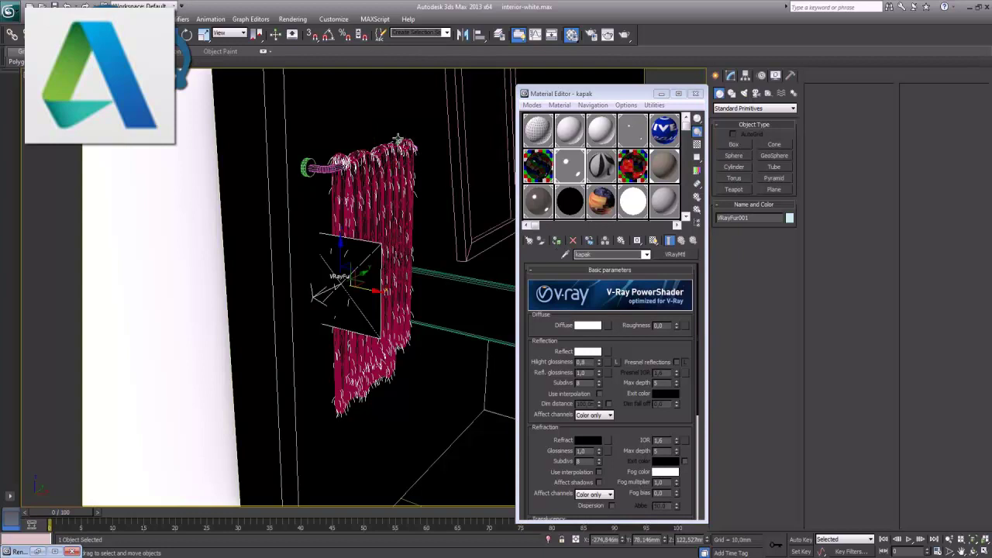
{"action": "left_click", "coordinate": [399, 140]}
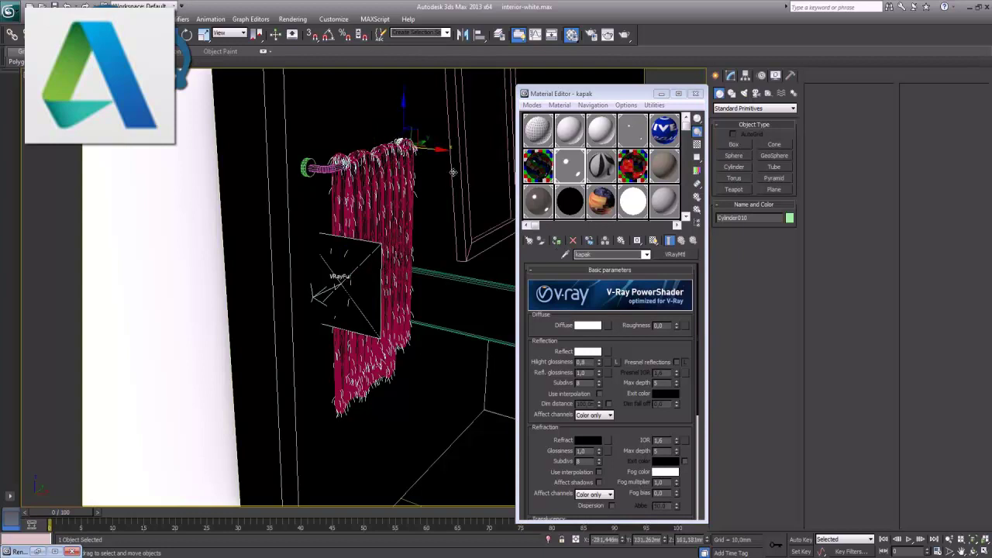
{"action": "left_click", "coordinate": [558, 241]}
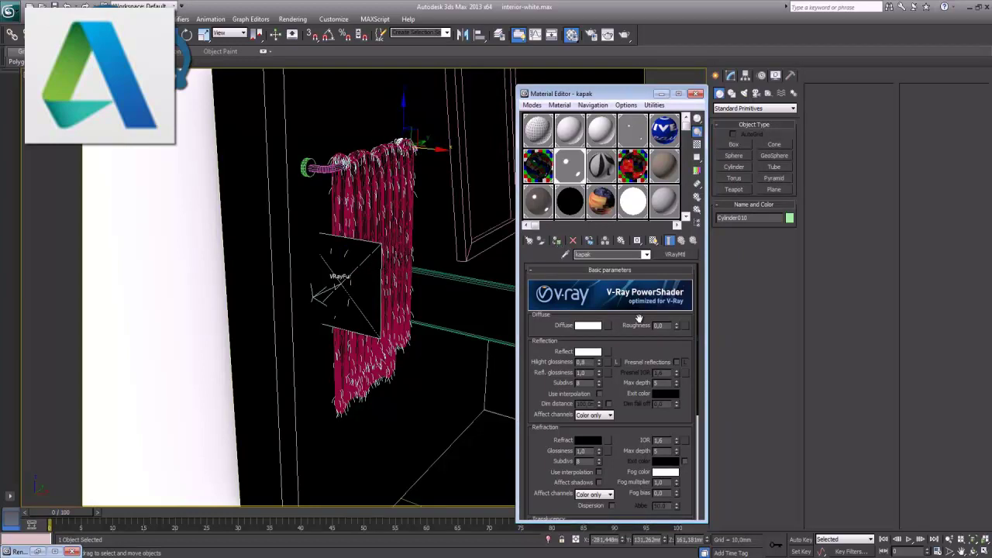
Render a close-up test of the towel, then close the image, render log and material editor
{"action": "key", "text": "shift+q"}
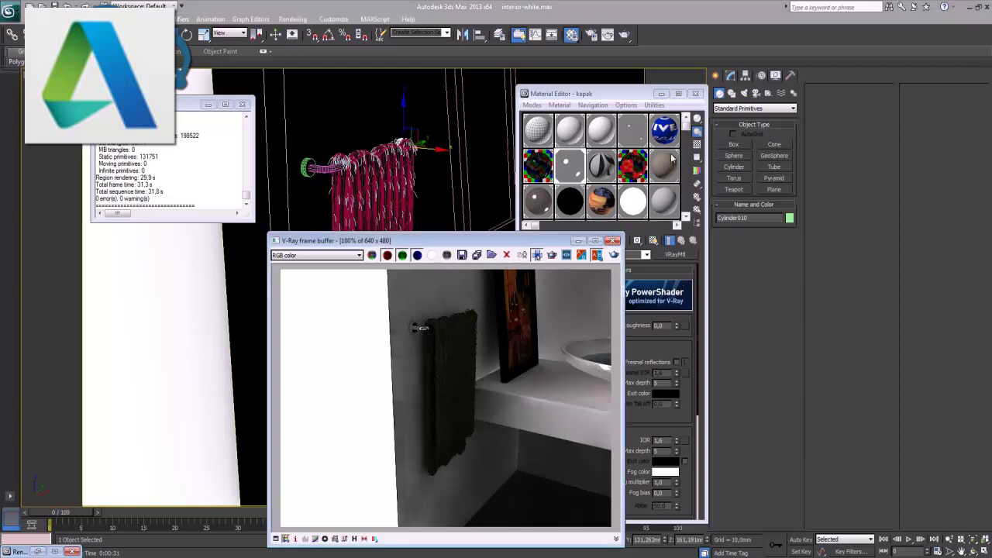
{"action": "left_click", "coordinate": [612, 240]}
{"action": "left_click", "coordinate": [243, 105]}
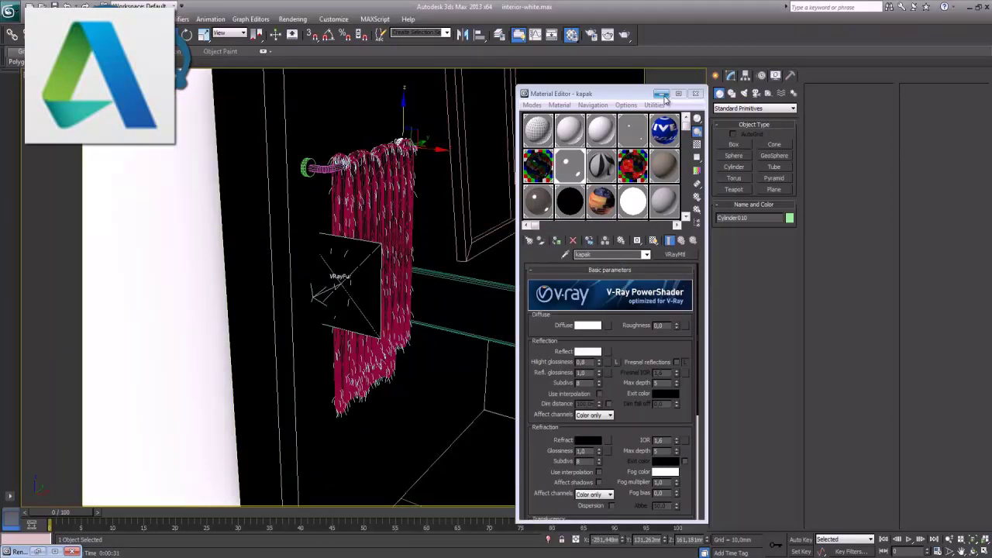
{"action": "left_click", "coordinate": [696, 93]}
Render the whole bathroom from the vanity camera view and close the rendered image
{"action": "key", "text": "c"}
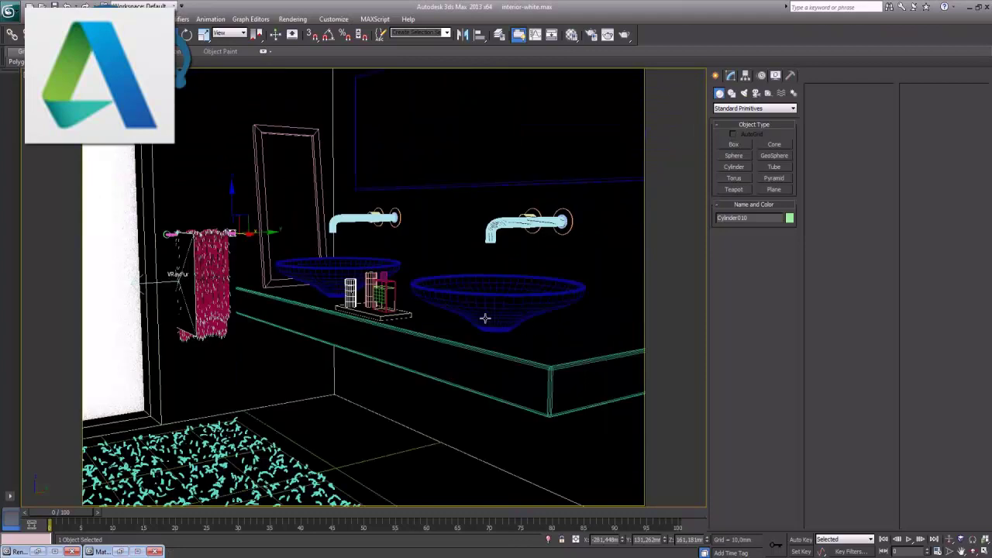
{"action": "key", "text": "shift+q"}
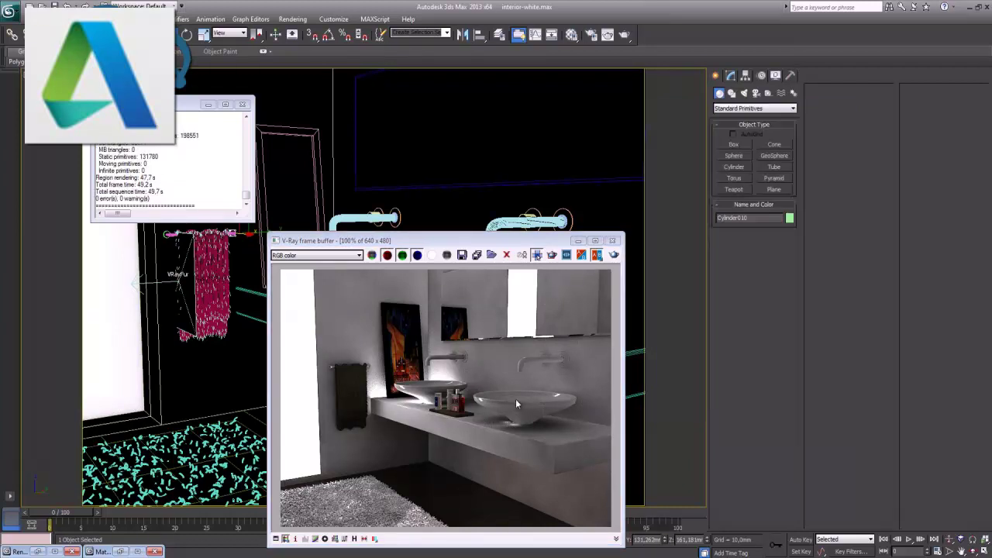
{"action": "left_click", "coordinate": [613, 240]}
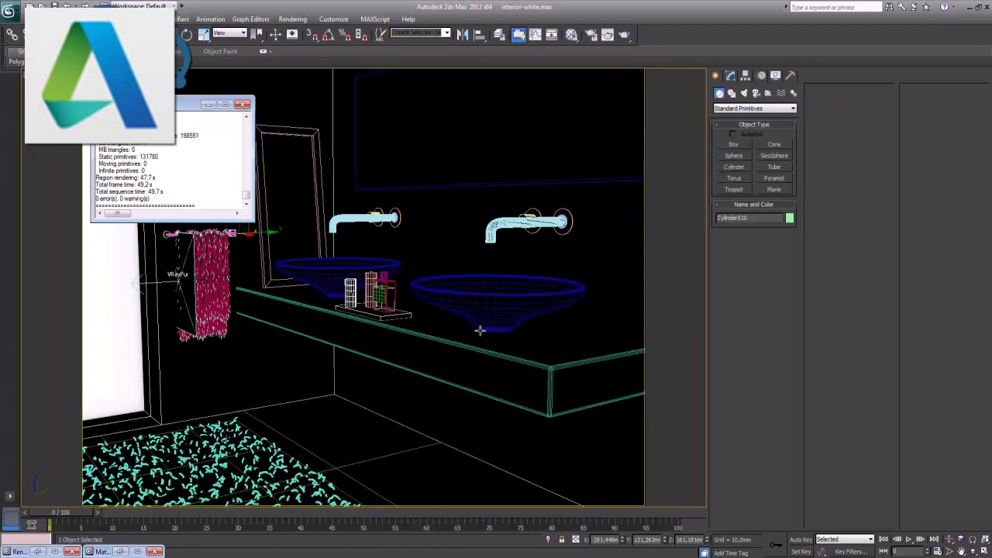
Look down into both basins and check that the drain uses the seramik material
{"action": "left_click", "coordinate": [242, 105]}
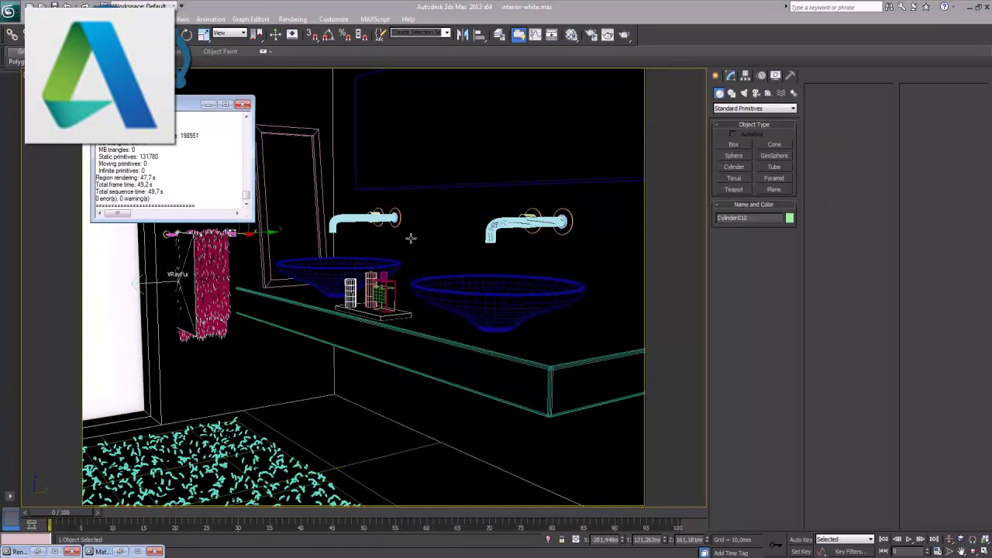
{"action": "middle_click_drag", "start_coordinate": [511, 277], "coordinate": [525, 292], "text": "alt"}
{"action": "left_click", "coordinate": [490, 406]}
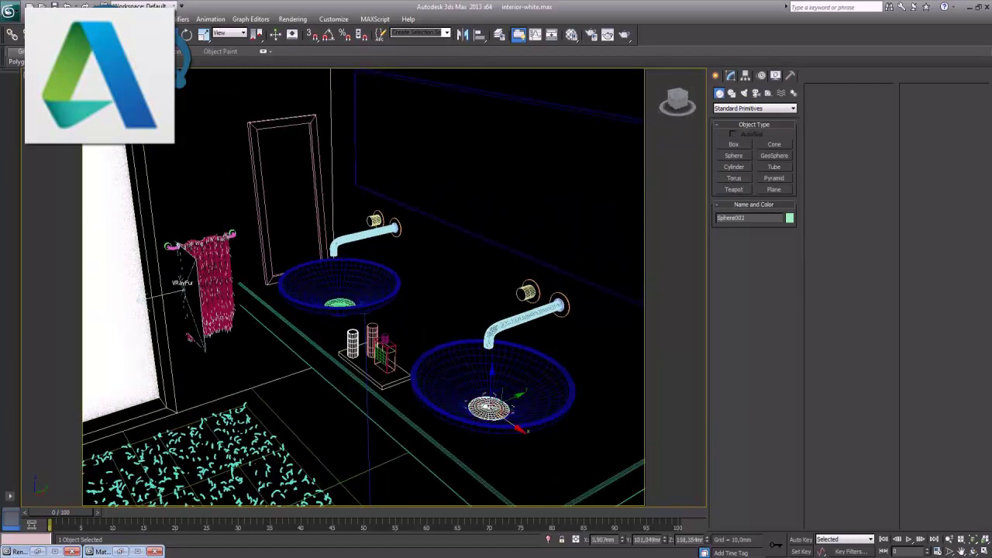
{"action": "key", "text": "m"}
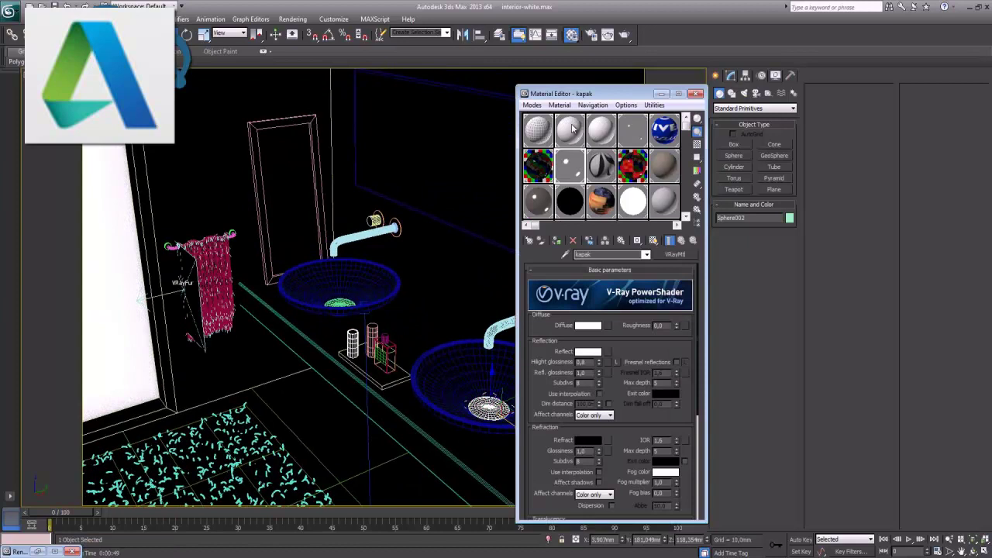
{"action": "left_click", "coordinate": [570, 129]}
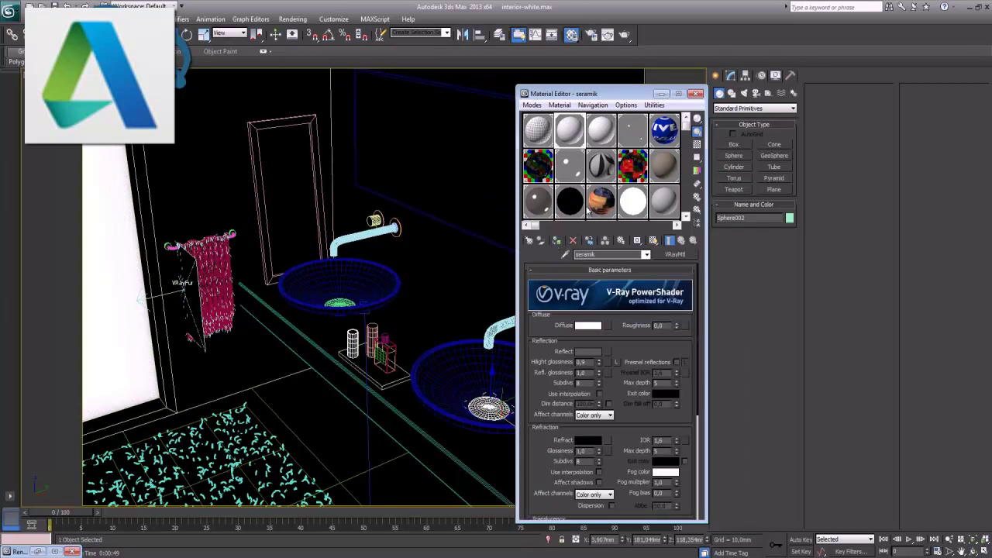
{"action": "left_click", "coordinate": [660, 95]}
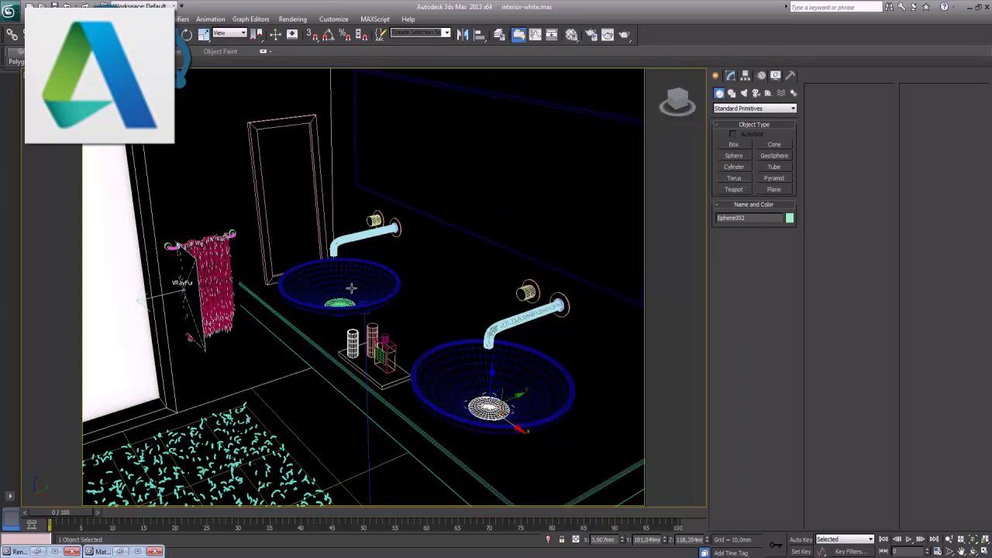
Copy the left basin's drain into the right basin and re-render the bathroom
{"action": "left_click_drag", "start_coordinate": [362, 306], "coordinate": [509, 440], "text": "shift"}
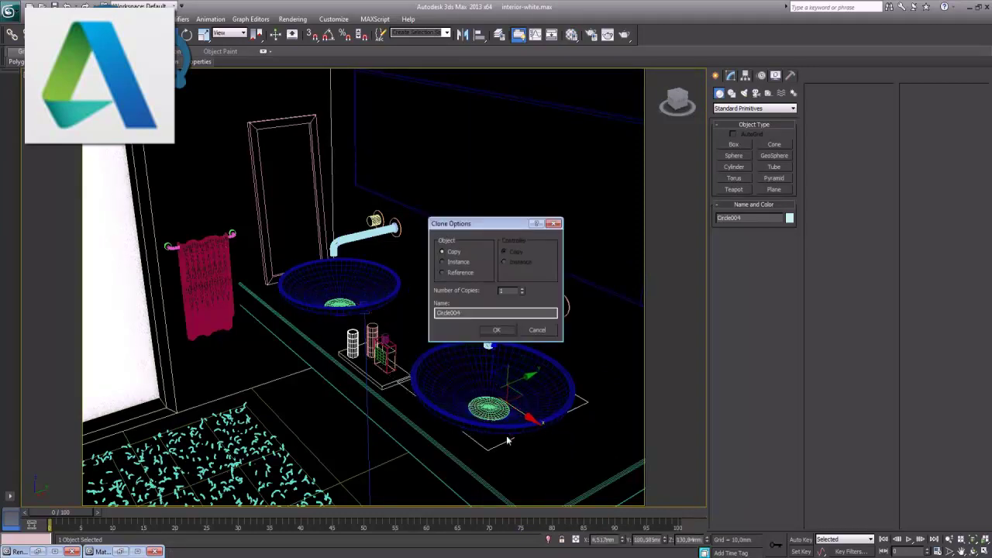
{"action": "left_click", "coordinate": [499, 330]}
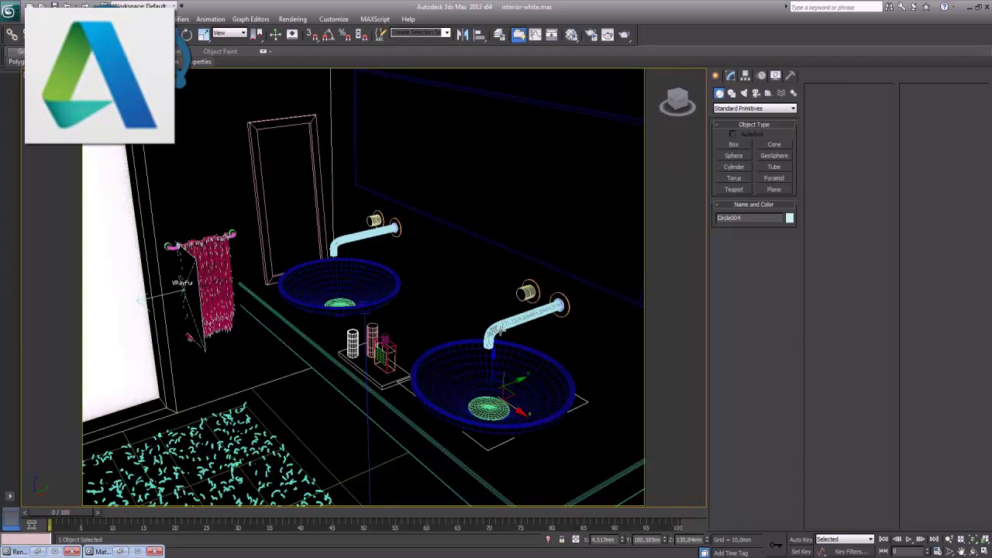
{"action": "key", "text": "shift+q"}
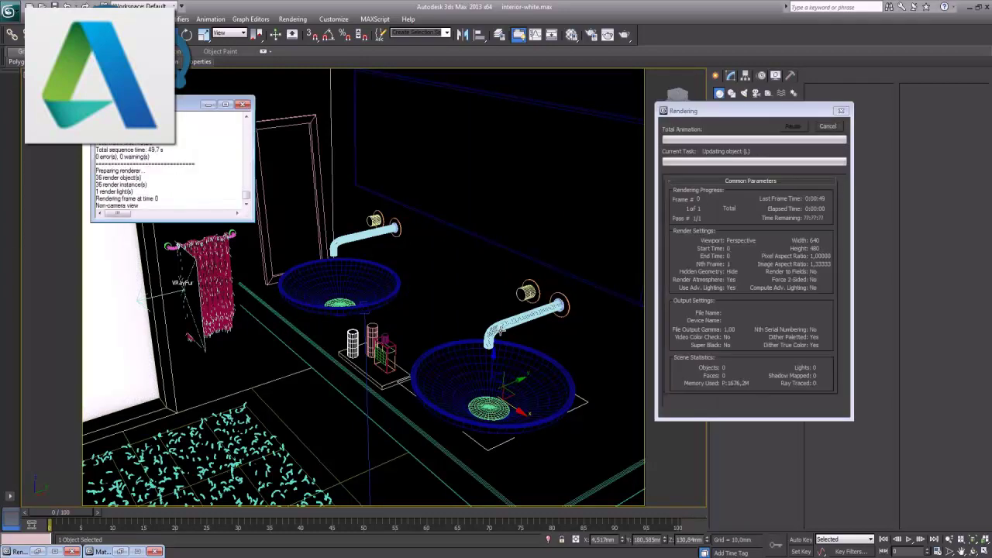
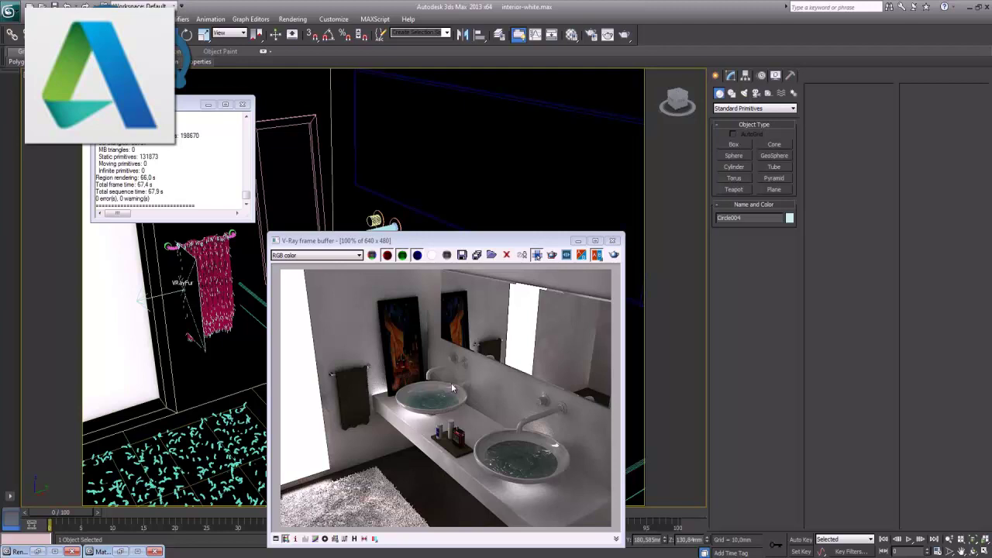
Minimise the Material Editor and close the V-Ray rendered image window
{"action": "key", "text": "m"}
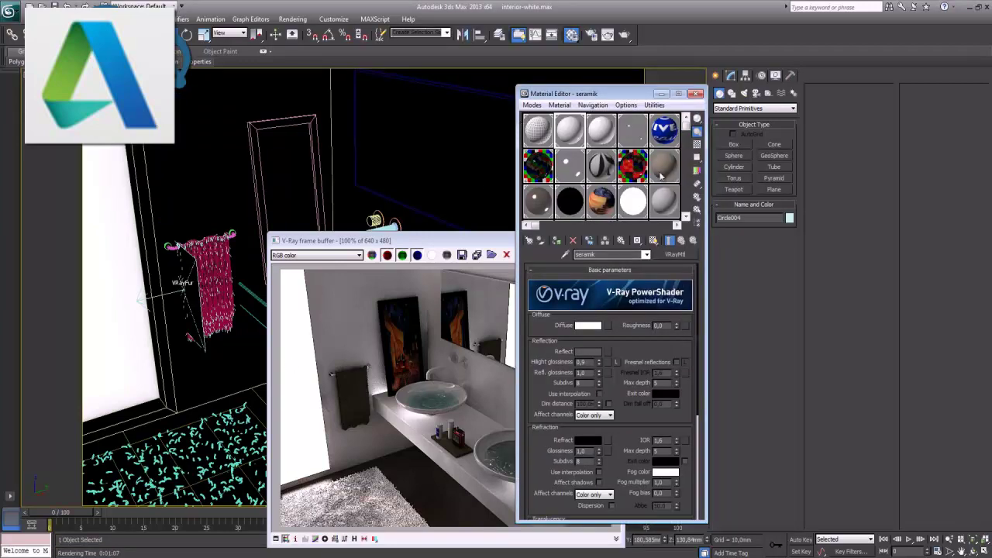
{"action": "left_click", "coordinate": [660, 94]}
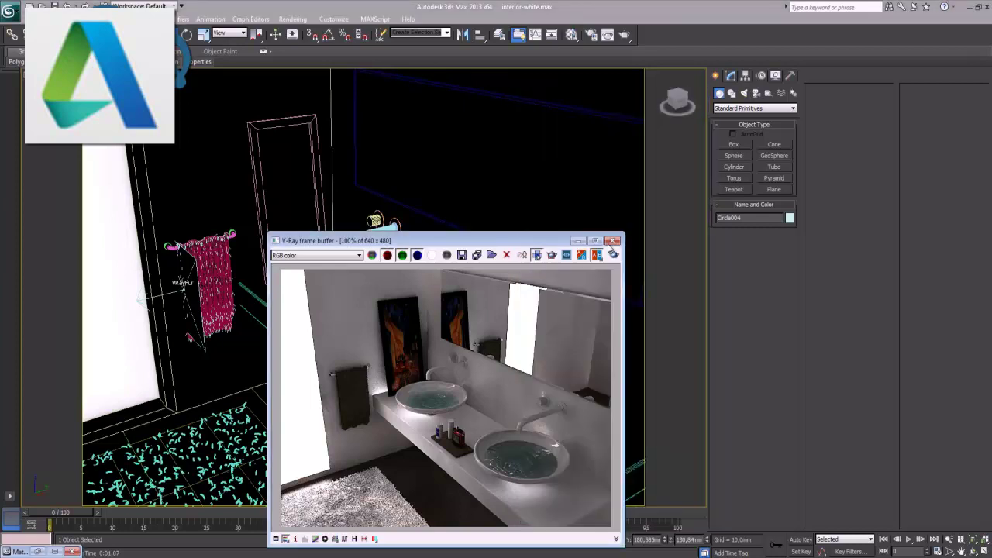
{"action": "left_click", "coordinate": [619, 240]}
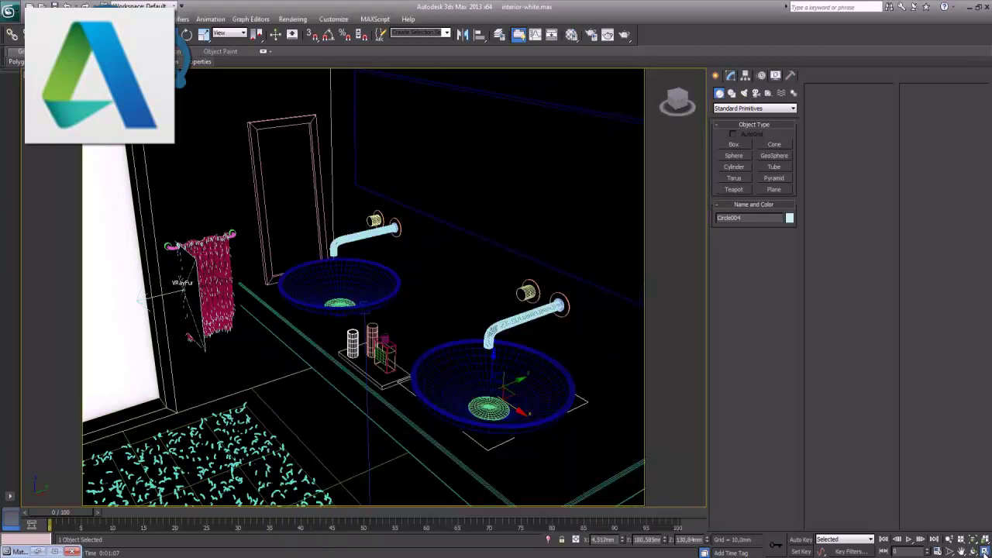
Switch to the four-viewport layout and make the Left view active
{"action": "key", "text": "alt+w"}
{"action": "left_click", "coordinate": [180, 162]}
{"action": "left_click", "coordinate": [479, 204]}
{"action": "scroll", "coordinate": [479, 204], "scroll_direction": "down", "scroll_amount": 2}
{"action": "scroll", "coordinate": [479, 203], "scroll_direction": "down", "scroll_amount": 3}
{"action": "scroll", "coordinate": [479, 204], "scroll_direction": "down", "scroll_amount": 2}
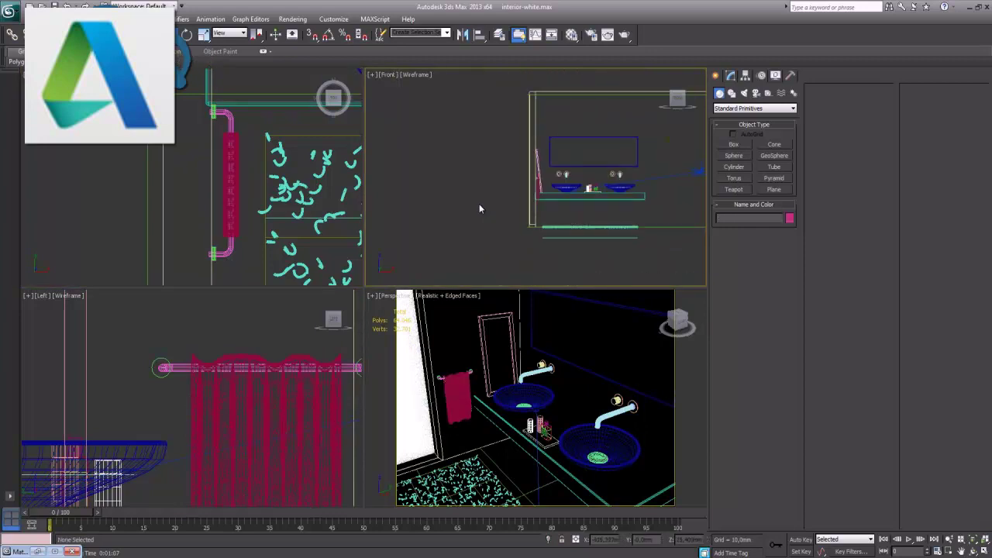
{"action": "scroll", "coordinate": [479, 204], "scroll_direction": "down", "scroll_amount": 1}
{"action": "left_click", "coordinate": [536, 178]}
{"action": "scroll", "coordinate": [121, 380], "scroll_direction": "down", "scroll_amount": 1}
{"action": "scroll", "coordinate": [121, 381], "scroll_direction": "down", "scroll_amount": 2}
{"action": "scroll", "coordinate": [121, 381], "scroll_direction": "down", "scroll_amount": 2}
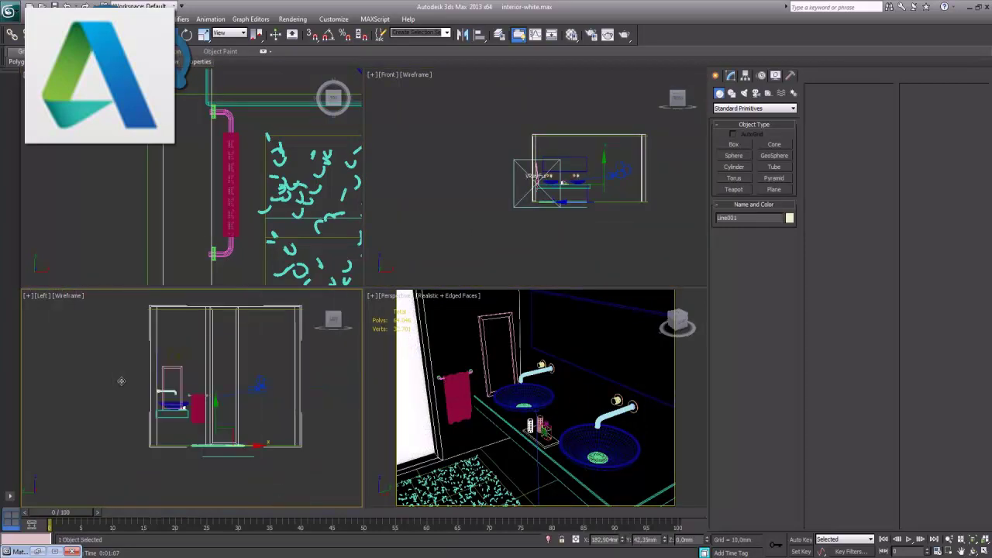
Maximise the Left viewport with Alt+W, then pan and zoom in on the wall
{"action": "key", "text": "alt+w"}
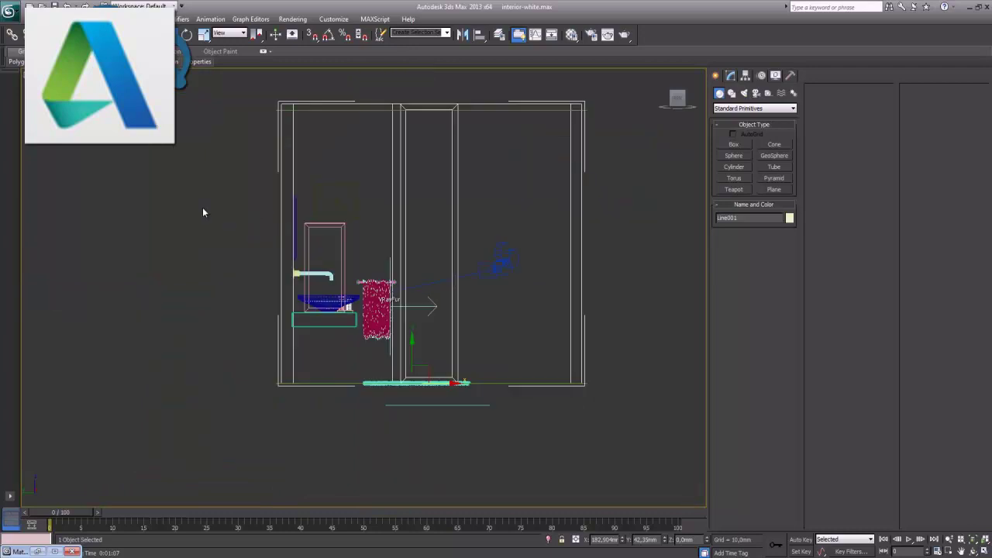
{"action": "middle_click_drag", "start_coordinate": [186, 189], "coordinate": [202, 243]}
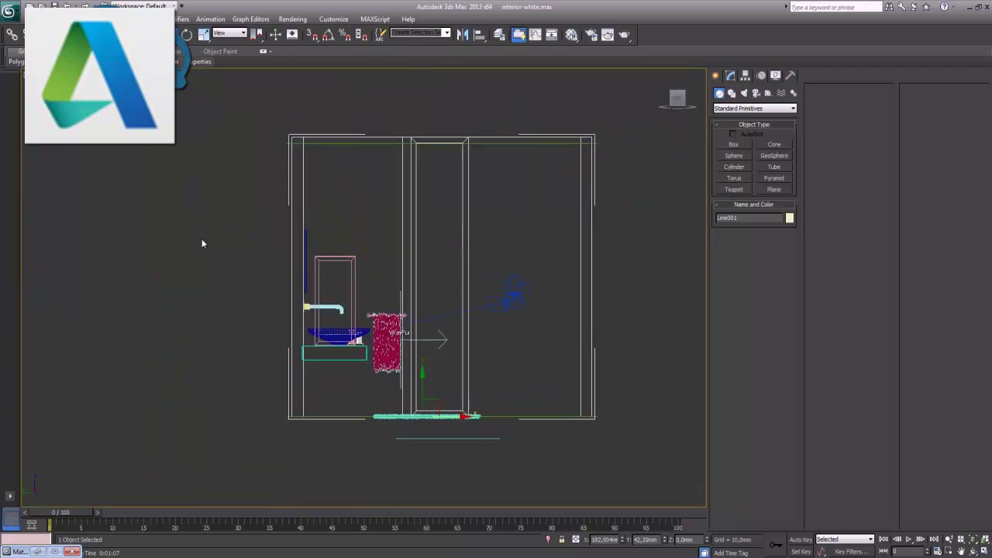
{"action": "left_click", "coordinate": [225, 248]}
{"action": "scroll", "coordinate": [221, 238], "scroll_direction": "up", "scroll_amount": 2}
{"action": "scroll", "coordinate": [221, 238], "scroll_direction": "up", "scroll_amount": 1}
{"action": "scroll", "coordinate": [256, 256], "scroll_direction": "up", "scroll_amount": 1}
{"action": "scroll", "coordinate": [280, 282], "scroll_direction": "up", "scroll_amount": 2}
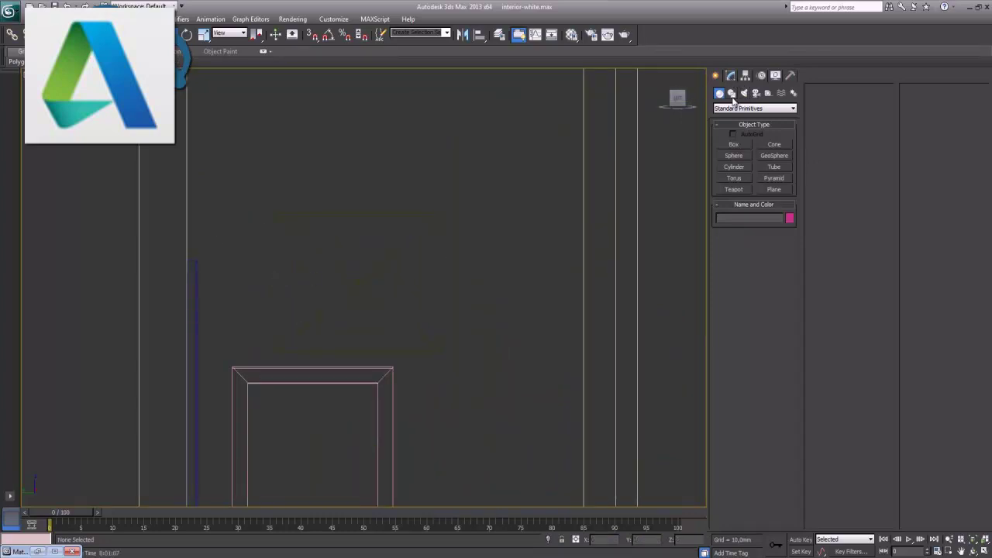
Draw a three-point L-shaped line out from the wall above the mirror
{"action": "left_click", "coordinate": [732, 92]}
{"action": "left_click", "coordinate": [735, 154]}
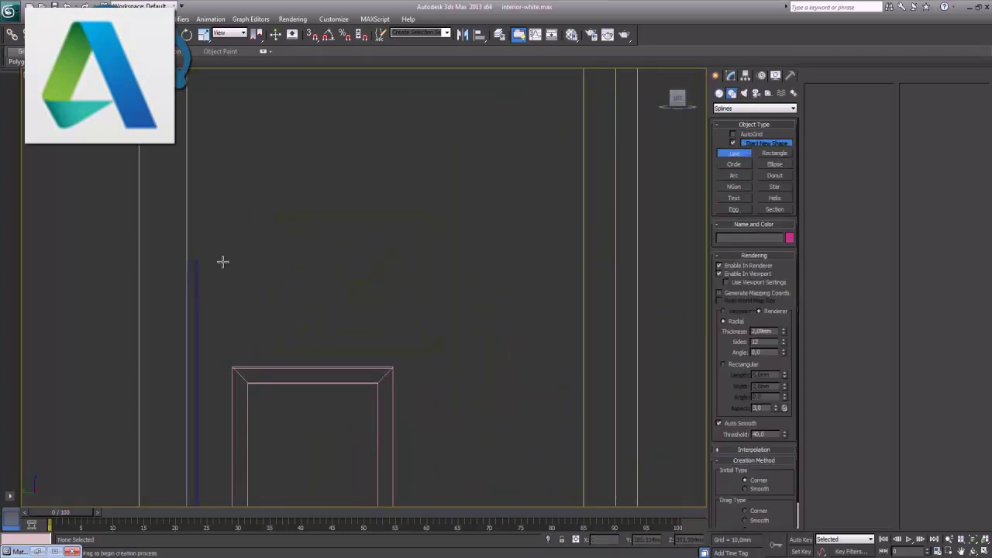
{"action": "left_click", "coordinate": [186, 226]}
{"action": "left_click", "coordinate": [186, 225]}
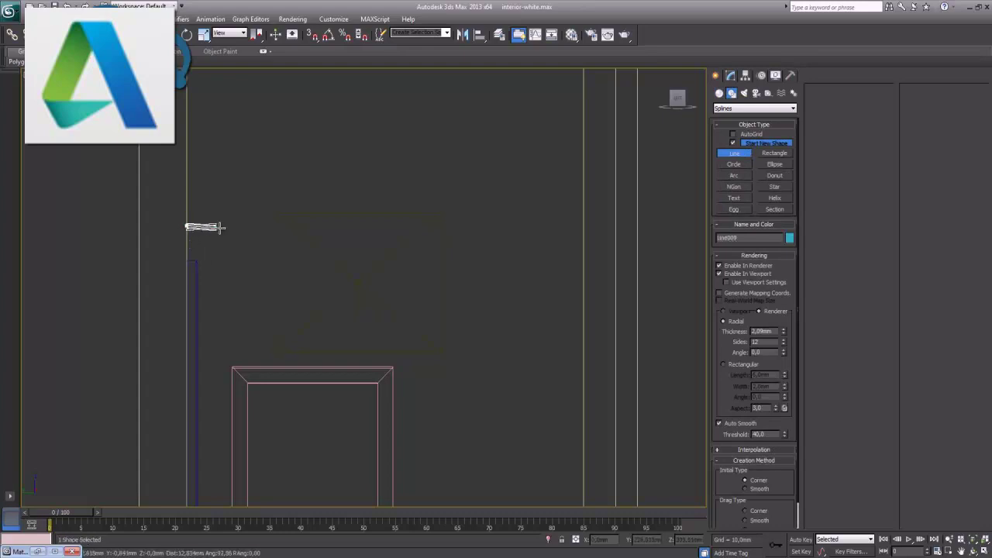
{"action": "left_click", "coordinate": [262, 229]}
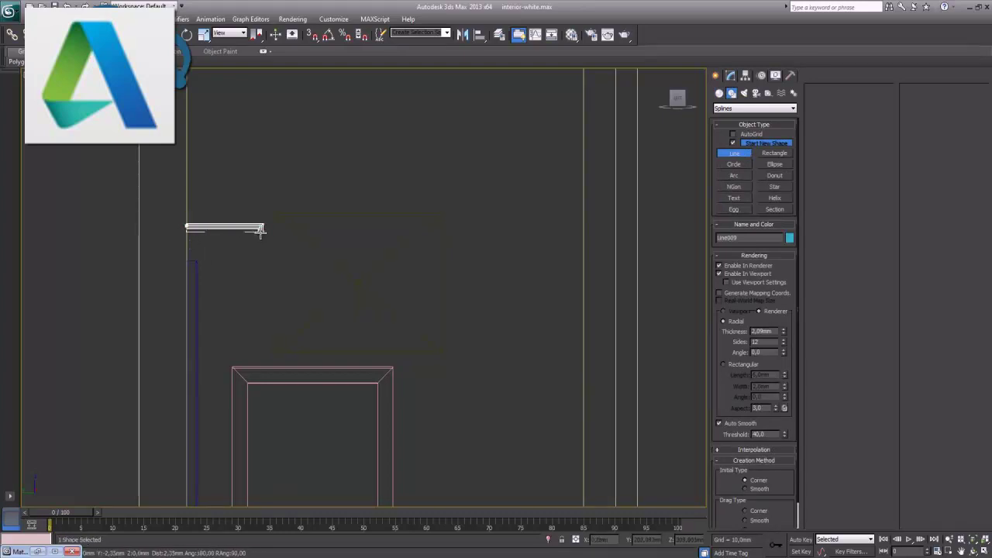
{"action": "left_click", "coordinate": [260, 261]}
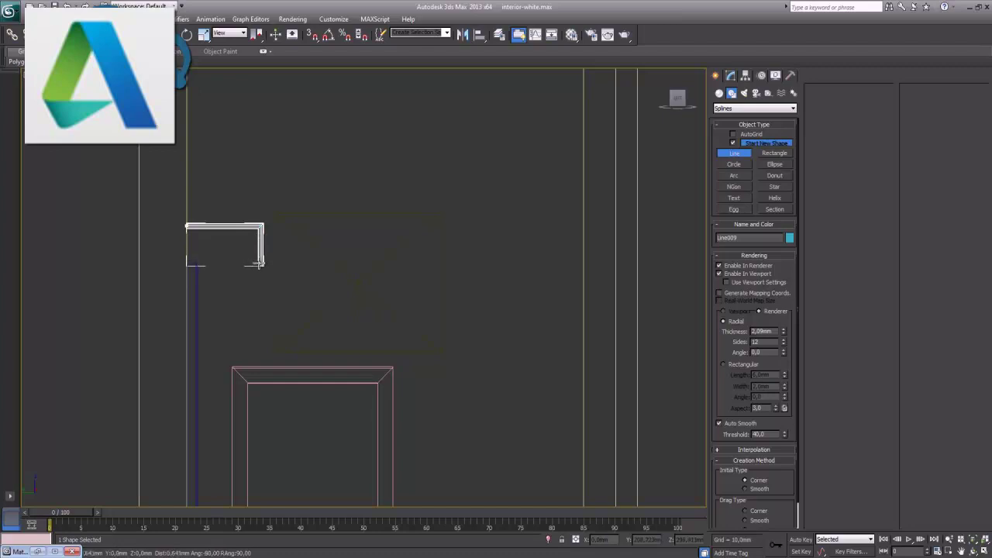
{"action": "right_click", "coordinate": [256, 277]}
{"action": "right_click", "coordinate": [241, 276]}
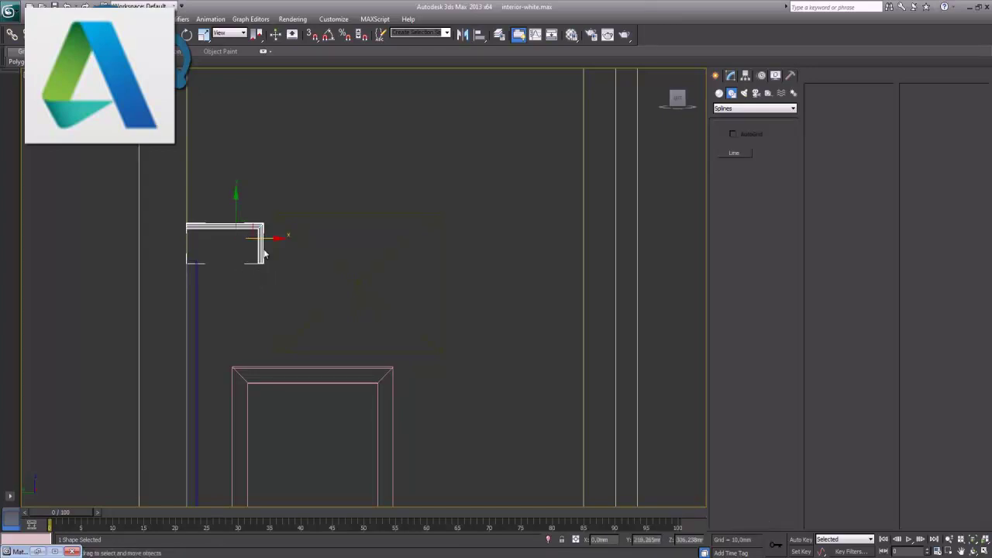
Nudge the new line slightly left and reselect the lines near the top of the wall
{"action": "left_click_drag", "start_coordinate": [270, 239], "coordinate": [268, 239]}
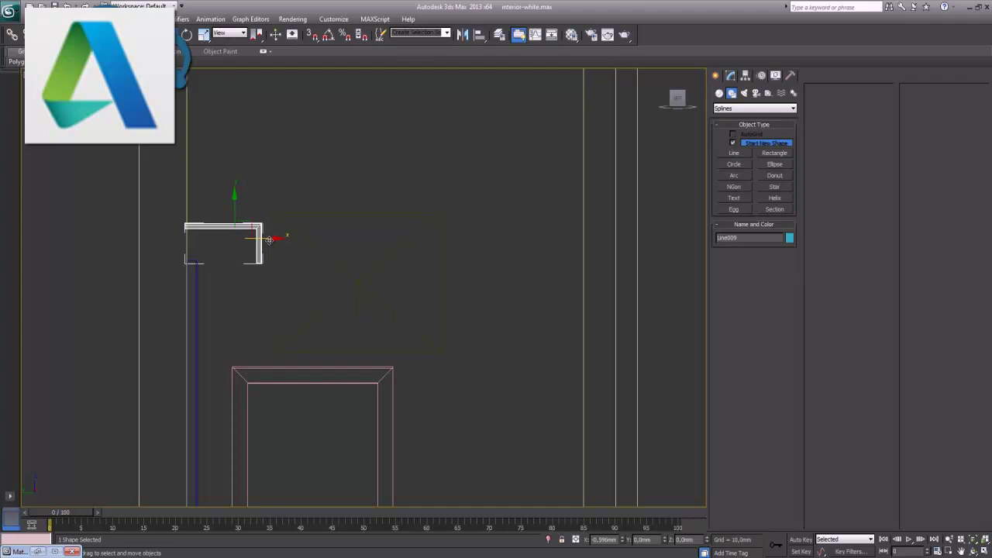
{"action": "scroll", "coordinate": [275, 312], "scroll_direction": "up", "scroll_amount": 2}
{"action": "left_click", "coordinate": [281, 316]}
{"action": "scroll", "coordinate": [231, 315], "scroll_direction": "down", "scroll_amount": 2}
{"action": "scroll", "coordinate": [184, 310], "scroll_direction": "up", "scroll_amount": 3}
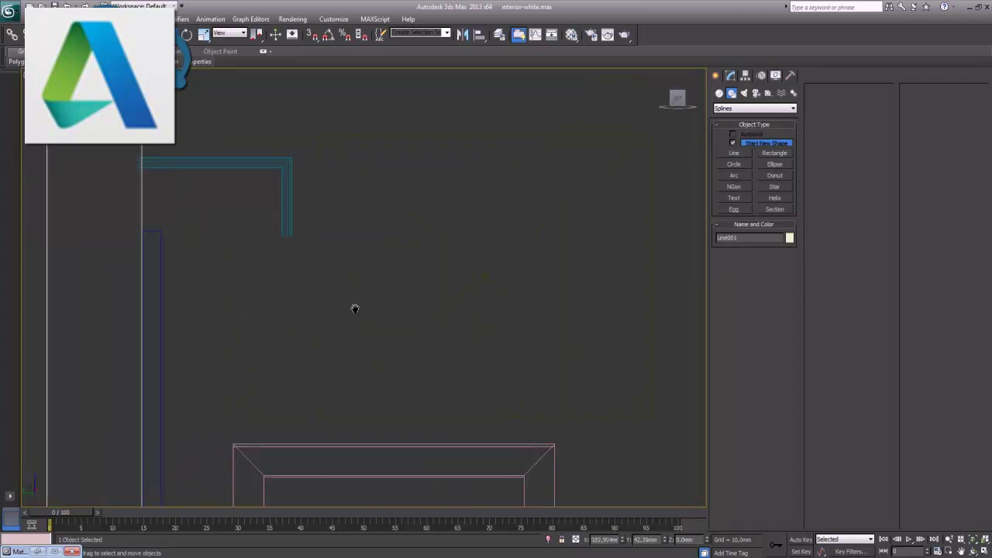
{"action": "left_click", "coordinate": [740, 154]}
{"action": "mouse_move", "coordinate": [222, 284]}
{"action": "middle_mouse_down"}
{"action": "mouse_move", "coordinate": [277, 326]}
{"action": "mouse_move", "coordinate": [432, 379]}
{"action": "middle_mouse_up"}
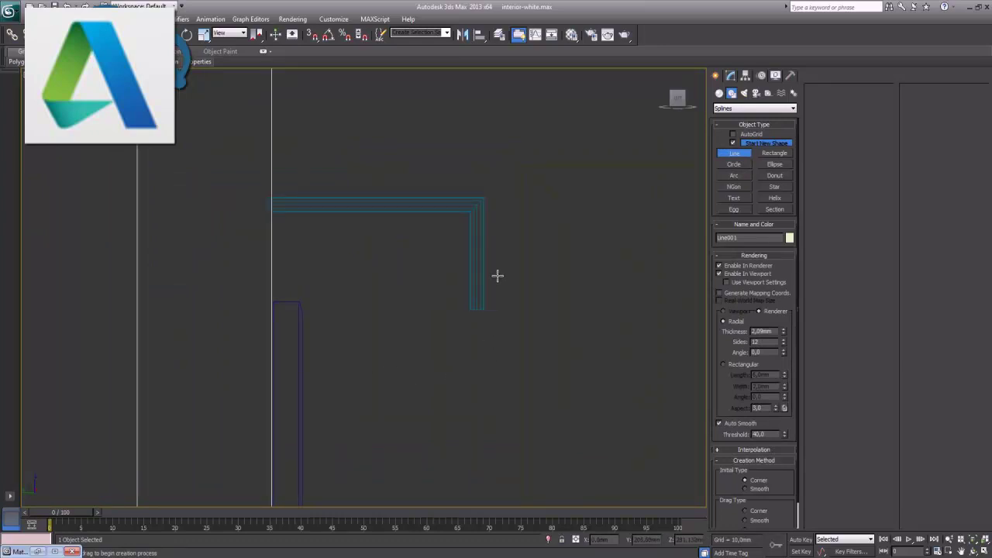
{"action": "right_click", "coordinate": [482, 246]}
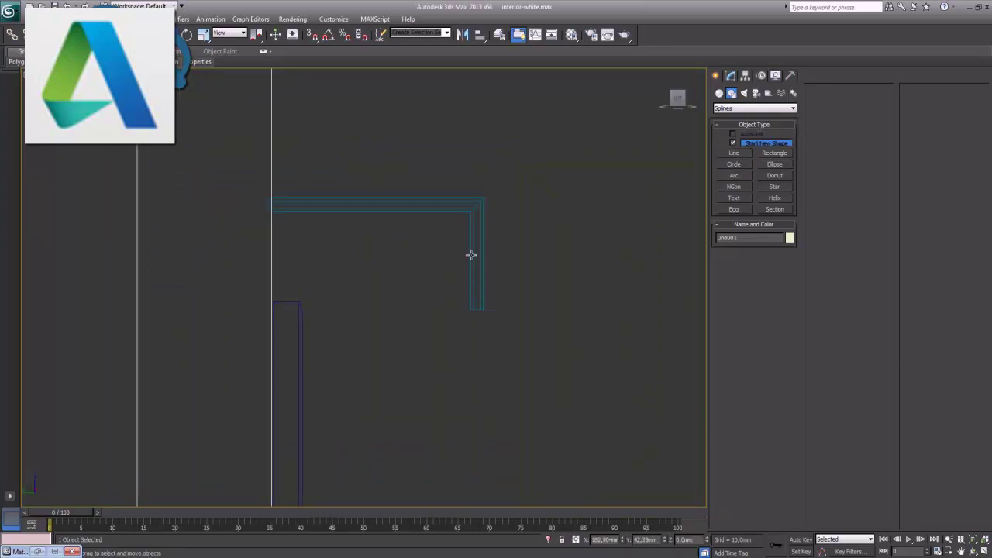
{"action": "scroll", "coordinate": [479, 256], "scroll_direction": "down", "scroll_amount": 4}
{"action": "scroll", "coordinate": [479, 256], "scroll_direction": "down", "scroll_amount": 2}
{"action": "left_click_drag", "start_coordinate": [287, 264], "coordinate": [392, 301]}
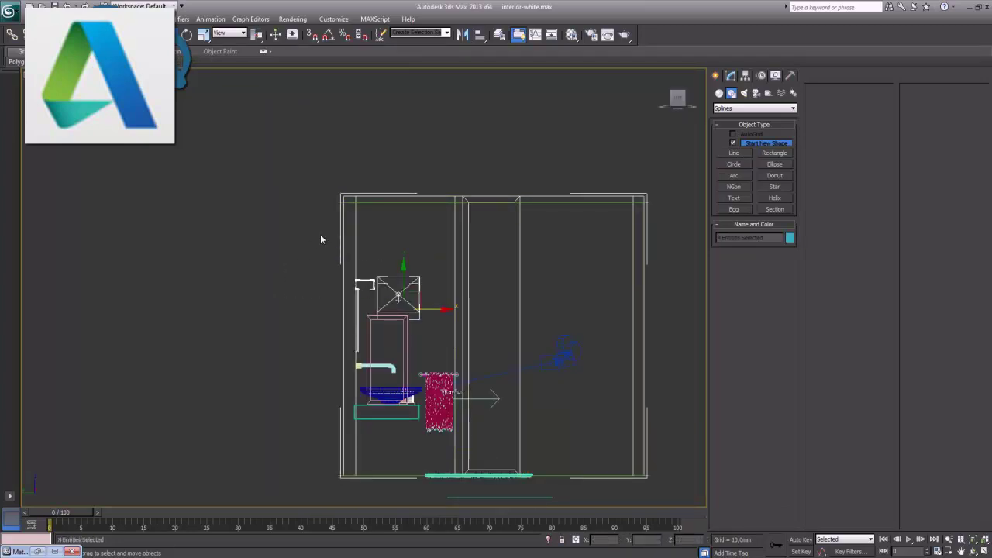
Select the new L-shaped line and move it left along the wall in the Front view
{"action": "key", "text": "ctrl+z"}
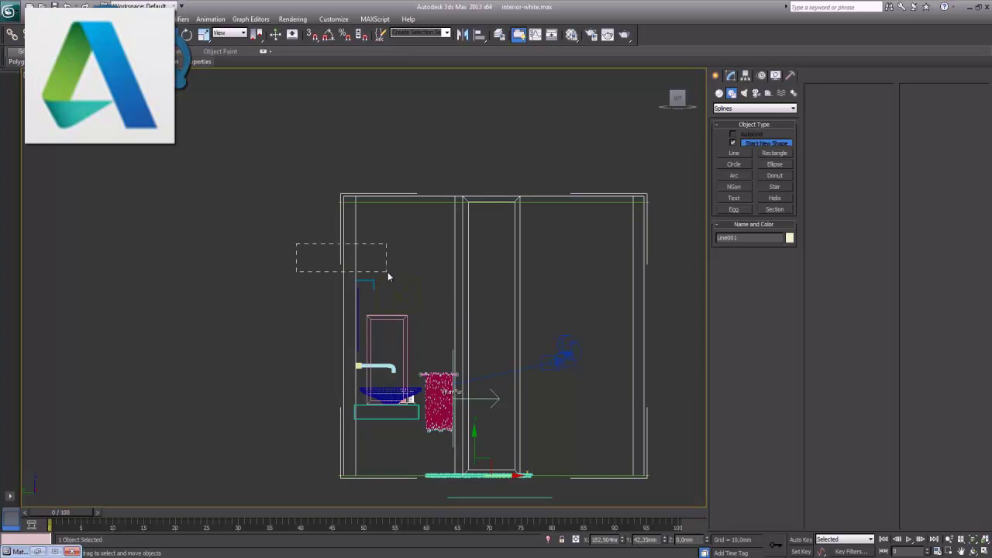
{"action": "left_click_drag", "start_coordinate": [388, 271], "coordinate": [374, 298]}
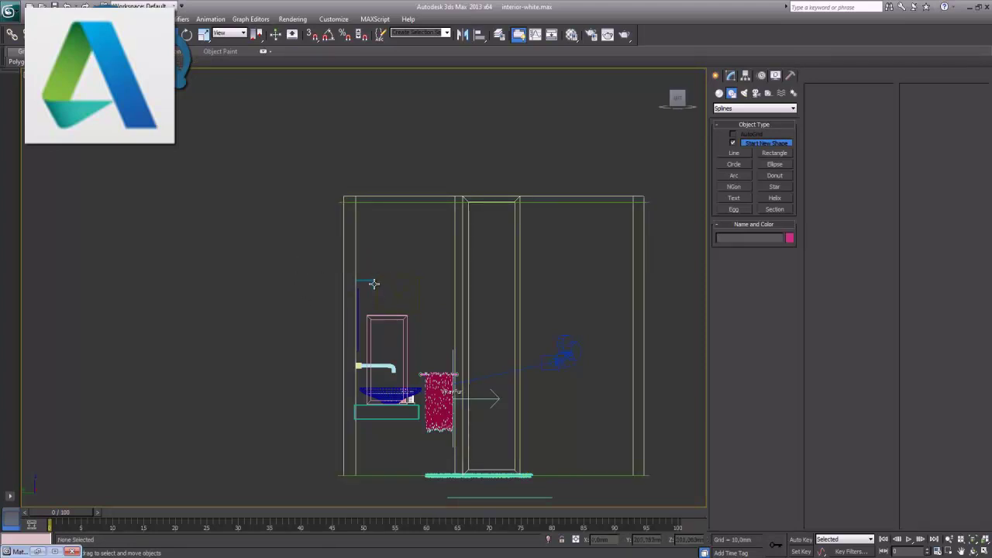
{"action": "right_click", "coordinate": [374, 283]}
{"action": "left_click", "coordinate": [983, 551]}
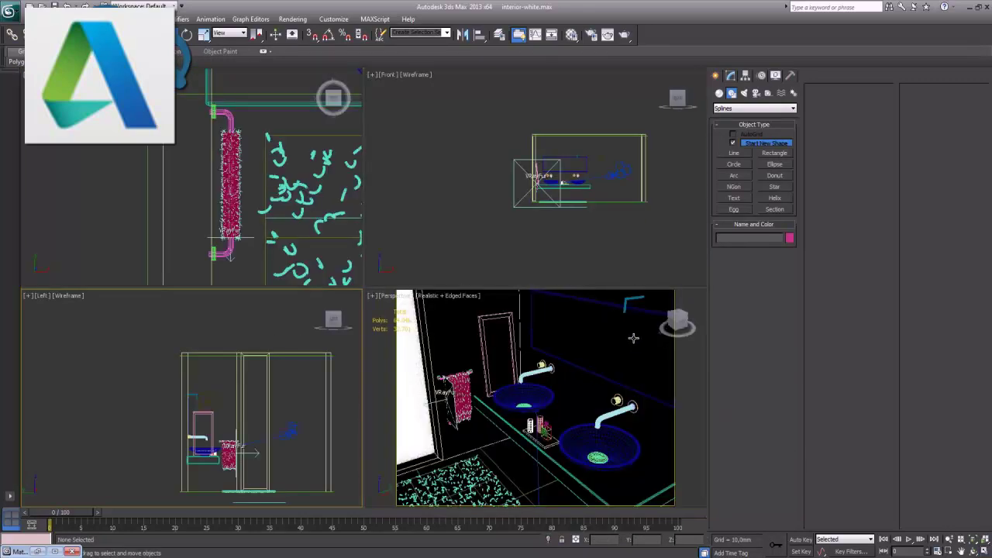
{"action": "left_click", "coordinate": [627, 299]}
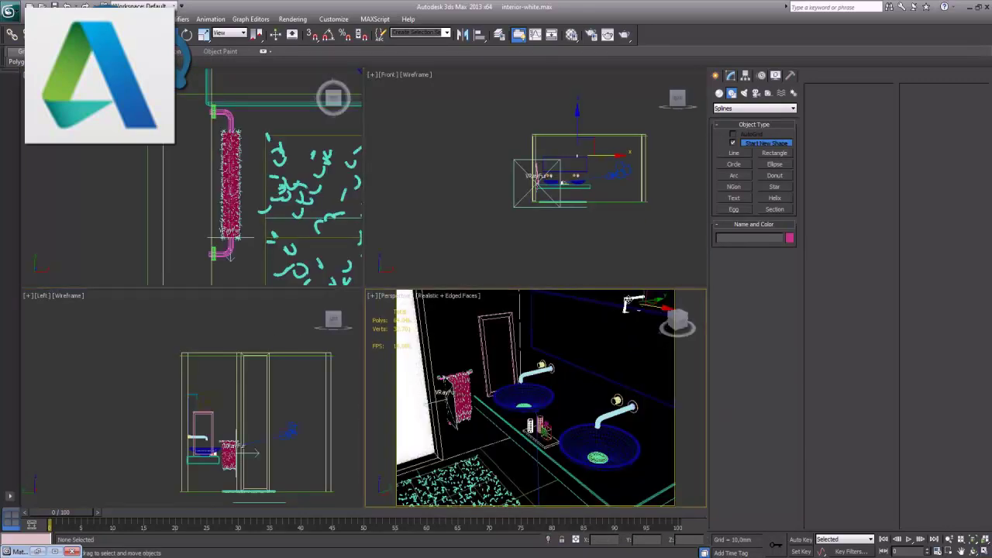
{"action": "left_click", "coordinate": [614, 159]}
{"action": "left_click_drag", "start_coordinate": [611, 155], "coordinate": [584, 158]}
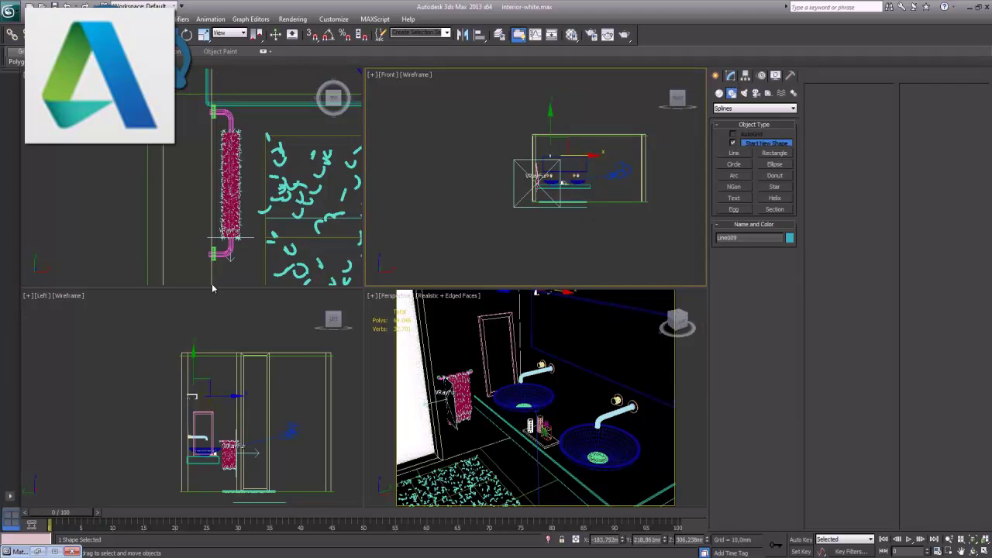
Fillet the arm's corner vertex by 6 mm in the maximised Left view, then deselect
{"action": "right_click", "coordinate": [220, 341]}
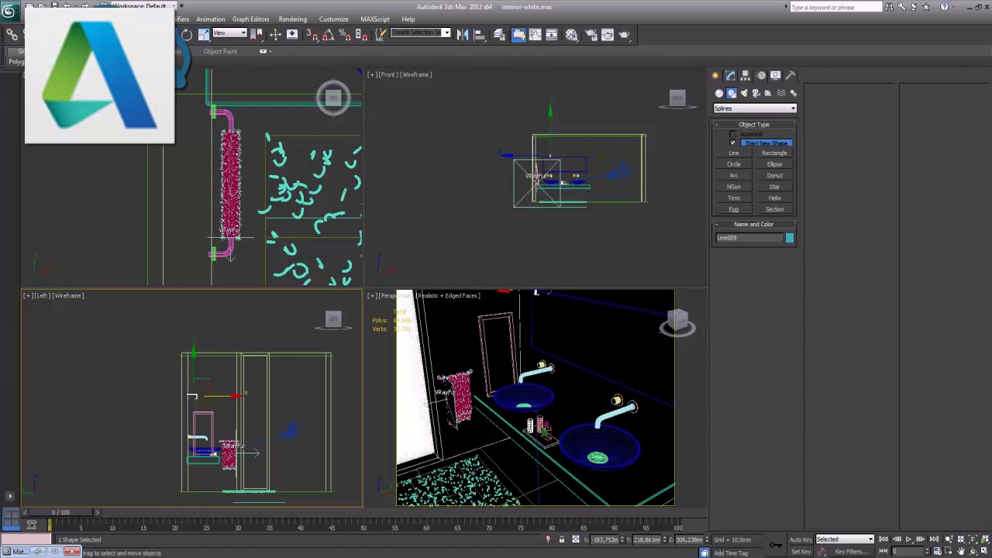
{"action": "key", "text": "alt+w"}
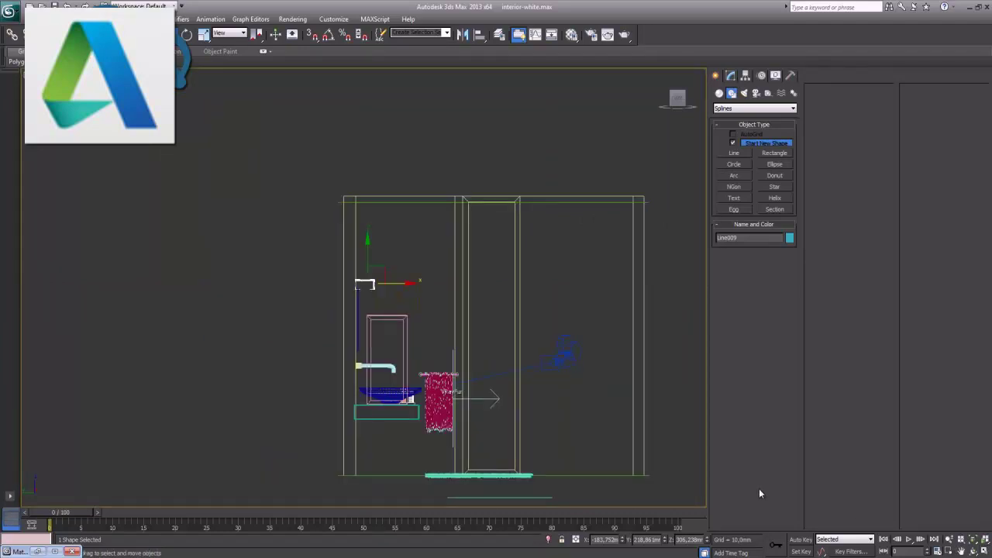
{"action": "scroll", "coordinate": [372, 279], "scroll_direction": "up", "scroll_amount": 5}
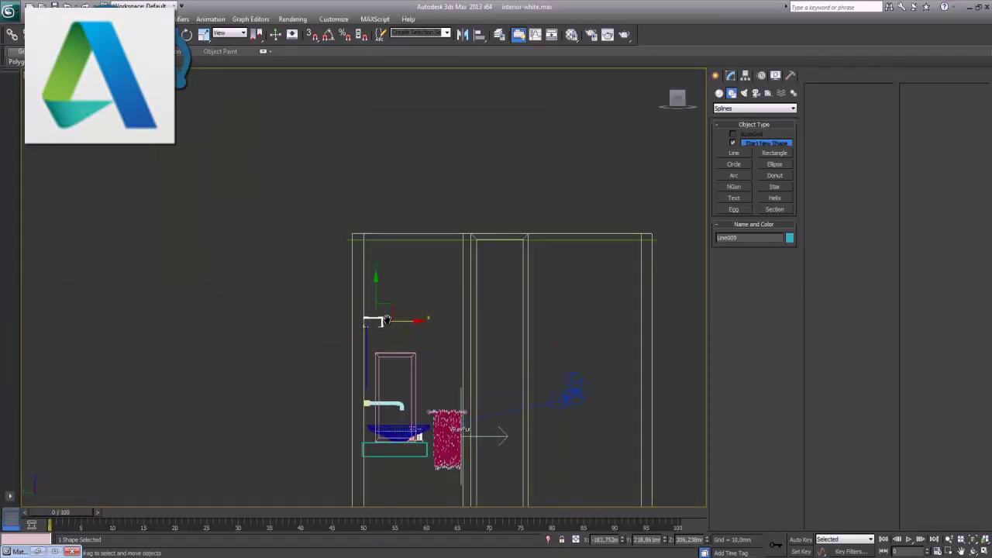
{"action": "scroll", "coordinate": [404, 370], "scroll_direction": "up", "scroll_amount": 4}
{"action": "middle_click_drag", "start_coordinate": [473, 438], "coordinate": [414, 310]}
{"action": "scroll", "coordinate": [428, 347], "scroll_direction": "up", "scroll_amount": 2}
{"action": "left_click", "coordinate": [733, 76]}
{"action": "left_click", "coordinate": [836, 104]}
{"action": "left_click", "coordinate": [417, 330]}
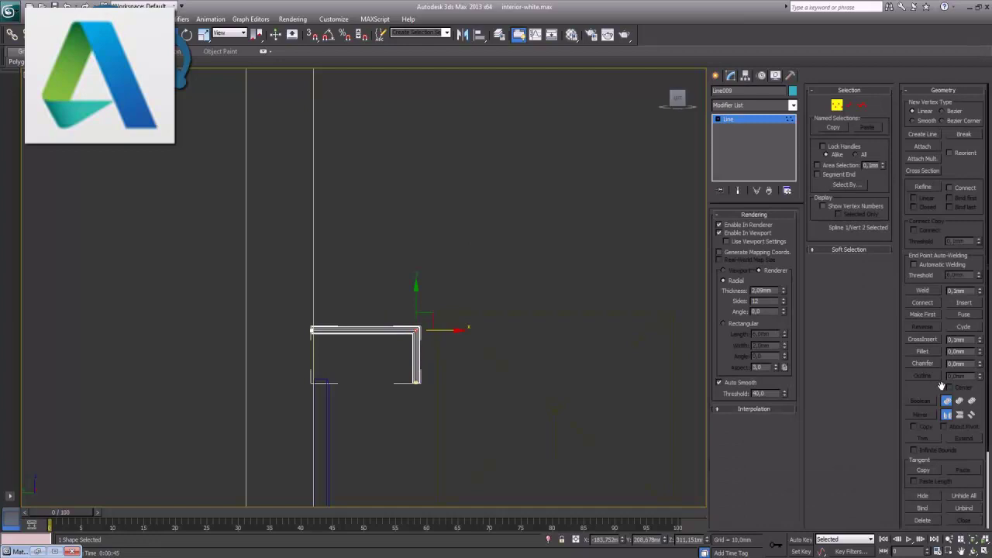
{"action": "left_click_drag", "start_coordinate": [980, 356], "coordinate": [980, 348]}
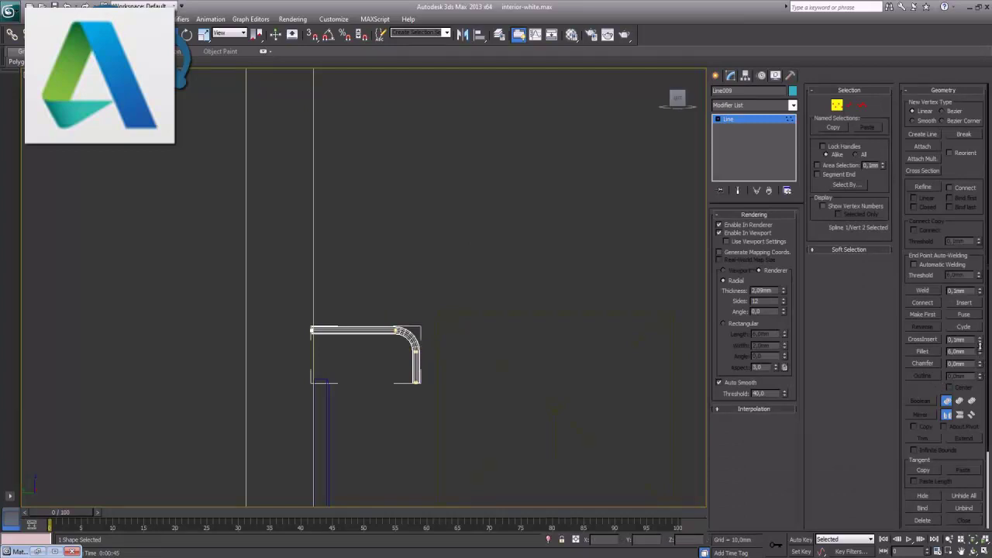
{"action": "left_click", "coordinate": [468, 378]}
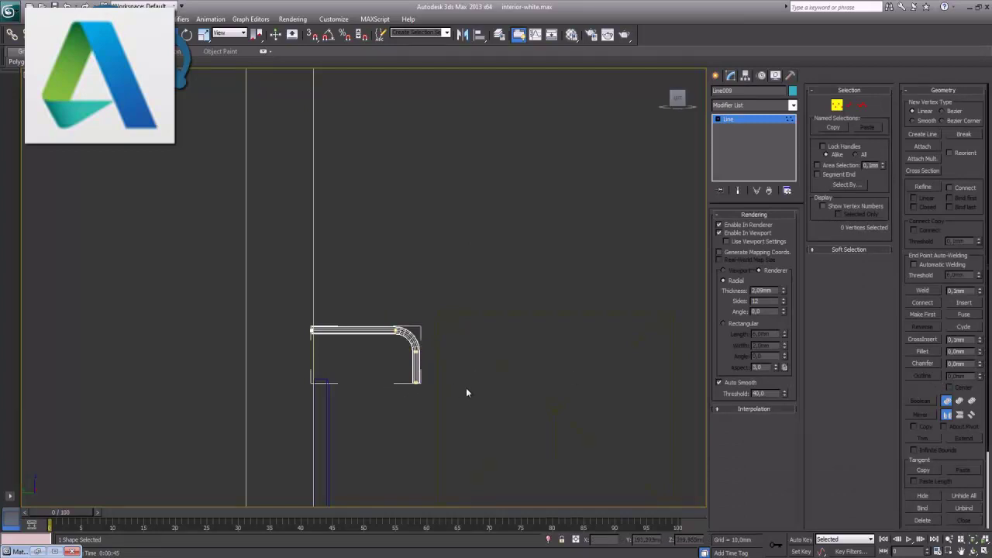
{"action": "left_click", "coordinate": [838, 105]}
{"action": "left_click", "coordinate": [487, 294]}
{"action": "scroll", "coordinate": [459, 370], "scroll_direction": "up", "scroll_amount": 2}
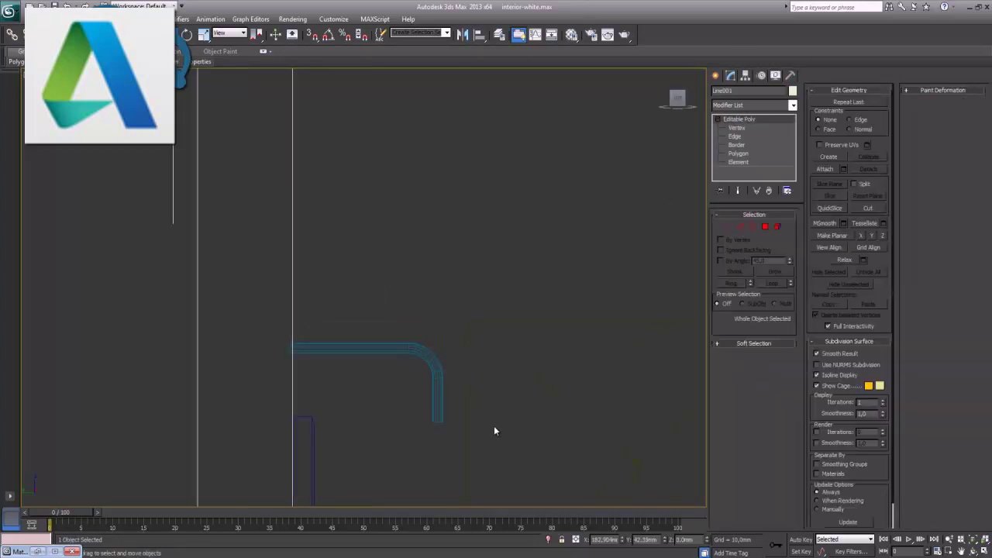
{"action": "left_click", "coordinate": [83, 344]}
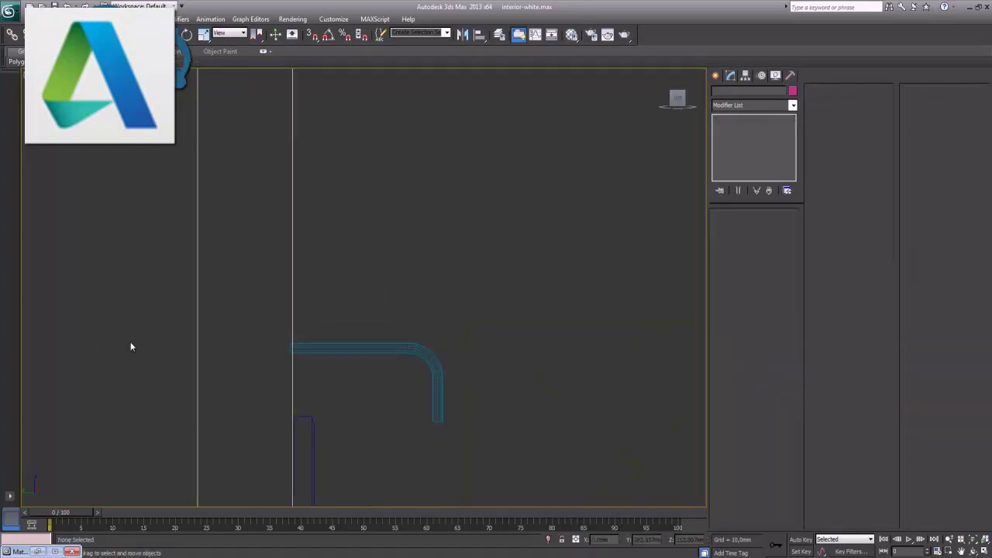
{"action": "left_click", "coordinate": [716, 75]}
Draw a four-point lamp-shade profile line down from the pipe end
{"action": "left_click", "coordinate": [734, 153]}
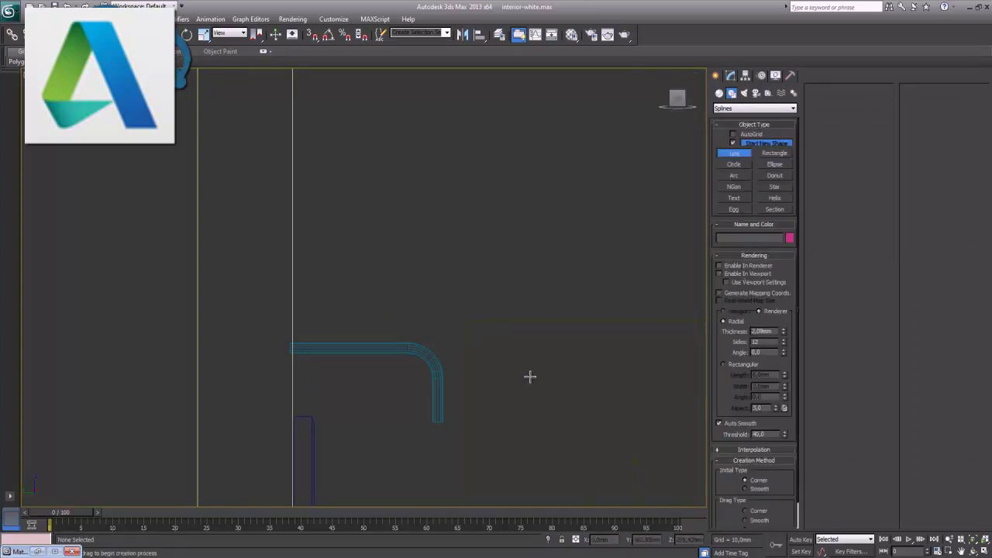
{"action": "middle_click_drag", "start_coordinate": [501, 414], "coordinate": [527, 302]}
{"action": "scroll", "coordinate": [524, 326], "scroll_direction": "up", "scroll_amount": 2}
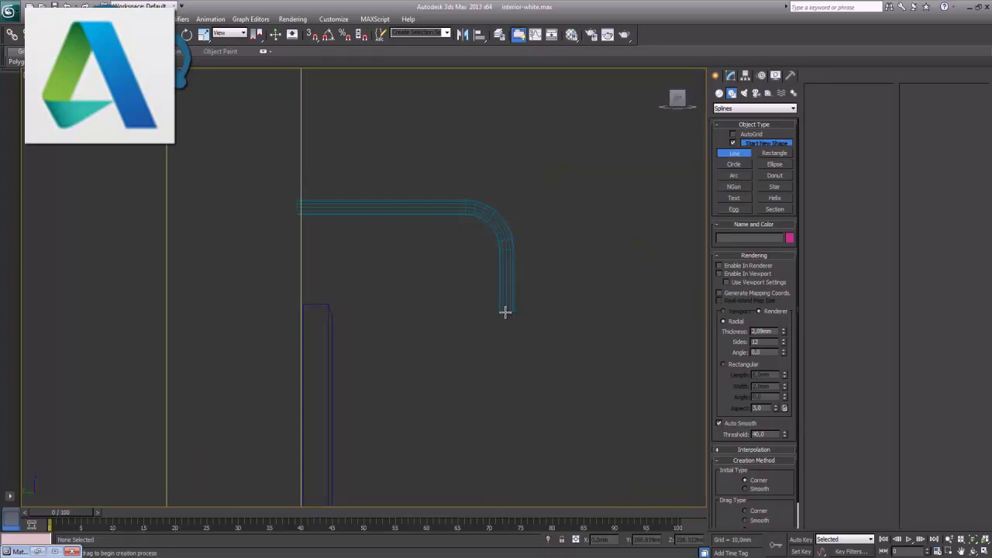
{"action": "left_click", "coordinate": [506, 312]}
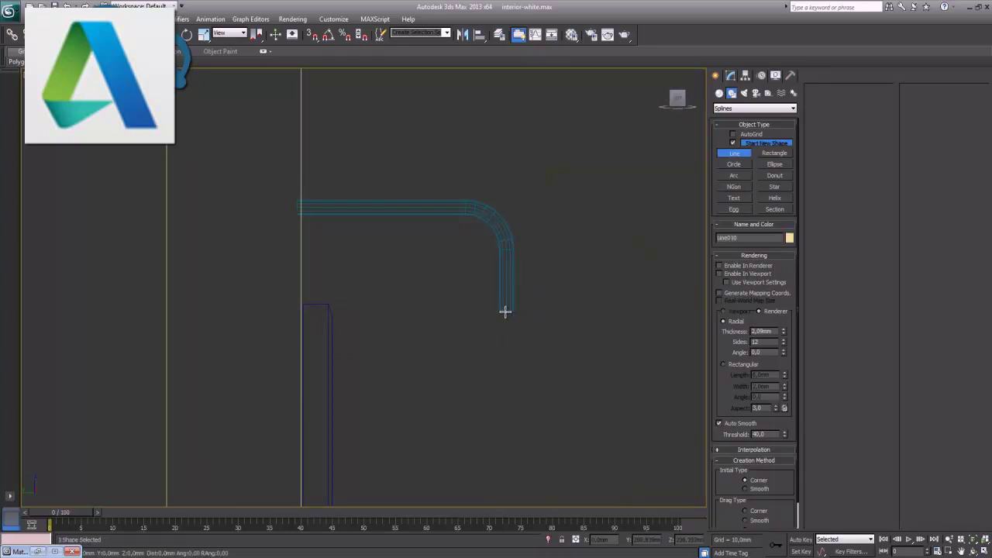
{"action": "left_click", "coordinate": [489, 313]}
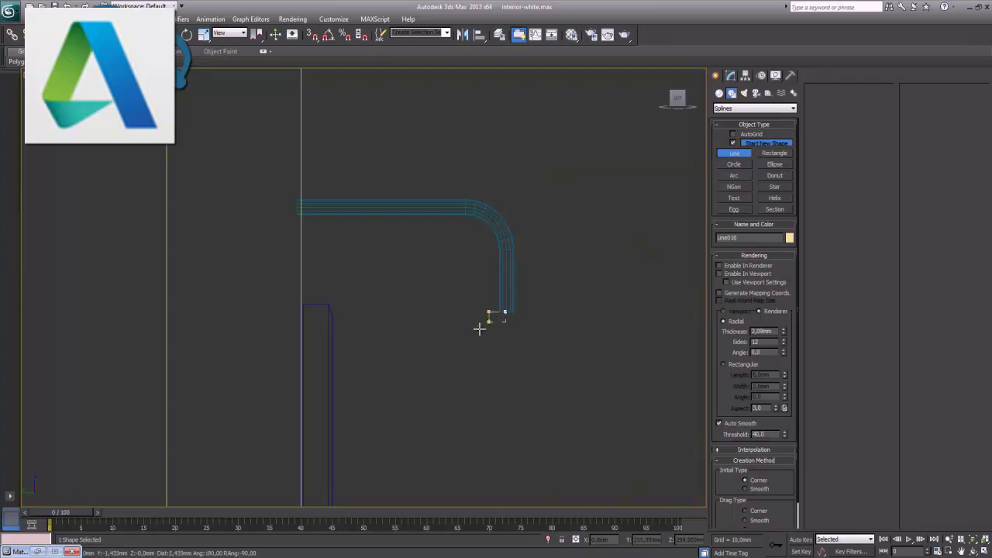
{"action": "left_click", "coordinate": [438, 394]}
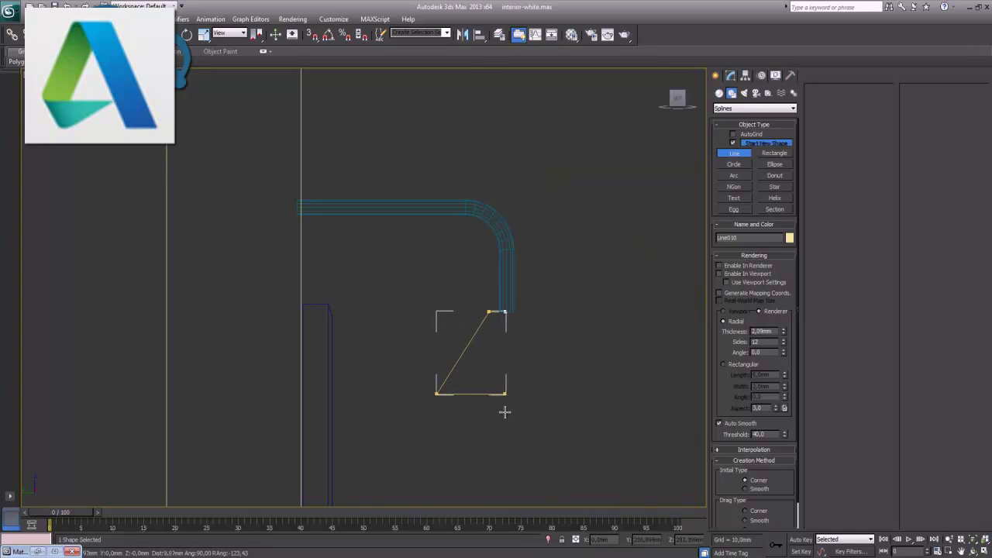
{"action": "left_click", "coordinate": [507, 397]}
{"action": "right_click", "coordinate": [508, 395]}
{"action": "scroll", "coordinate": [508, 400], "scroll_direction": "down", "scroll_amount": 4}
{"action": "scroll", "coordinate": [497, 397], "scroll_direction": "up", "scroll_amount": 2}
{"action": "scroll", "coordinate": [460, 395], "scroll_direction": "up", "scroll_amount": 4}
{"action": "right_click", "coordinate": [463, 408]}
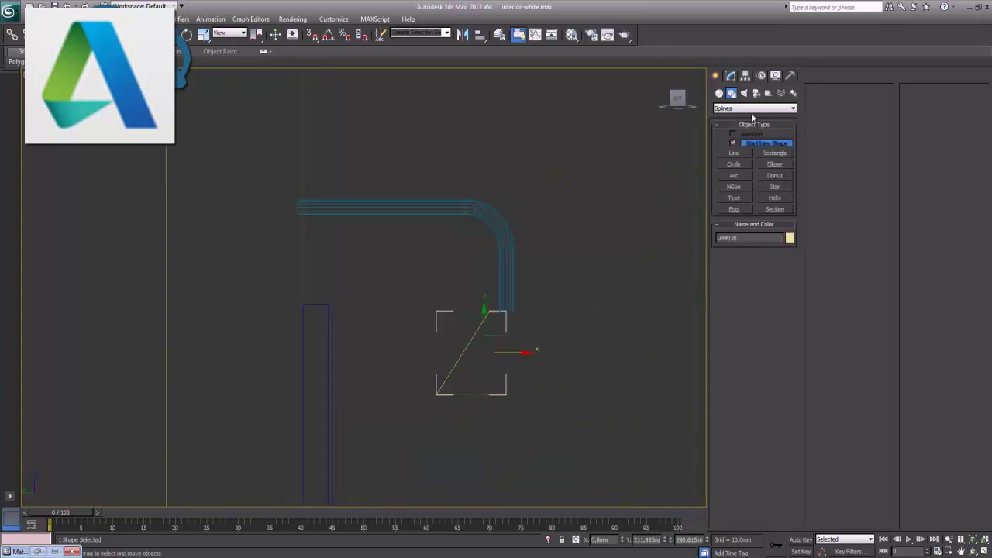
Apply a small fillet to the profile's bottom-left corner vertex
{"action": "left_click", "coordinate": [731, 75]}
{"action": "left_click", "coordinate": [837, 104]}
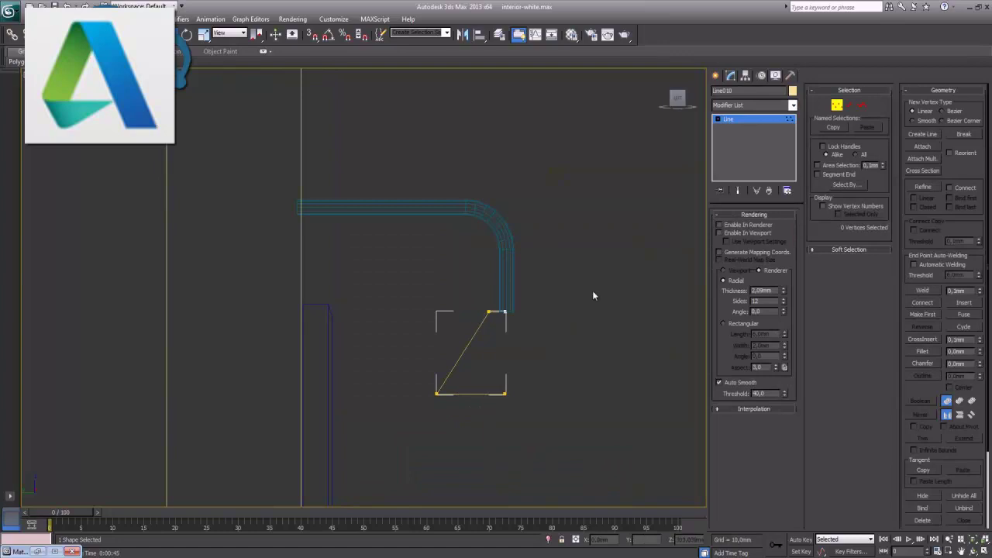
{"action": "left_click_drag", "start_coordinate": [450, 413], "coordinate": [422, 377]}
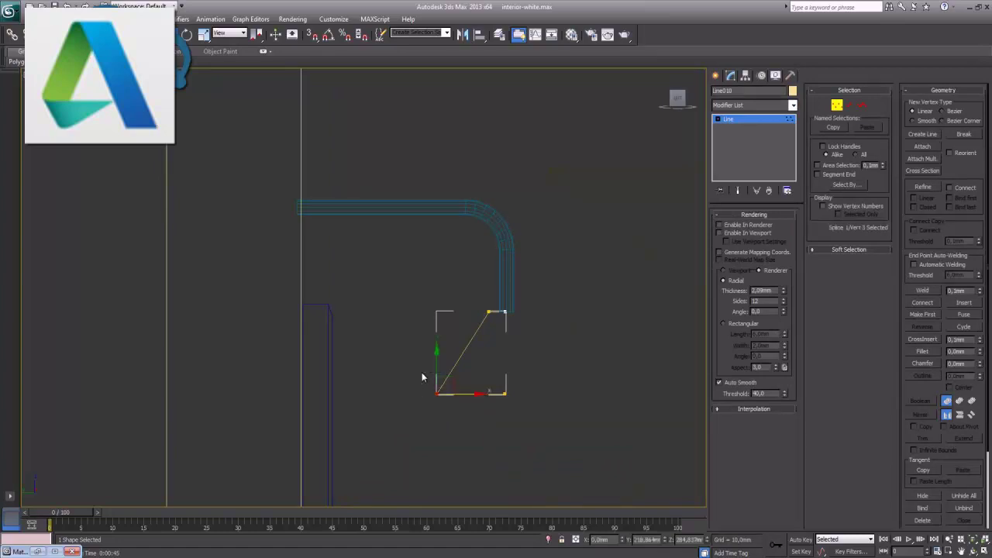
{"action": "left_click", "coordinate": [981, 353]}
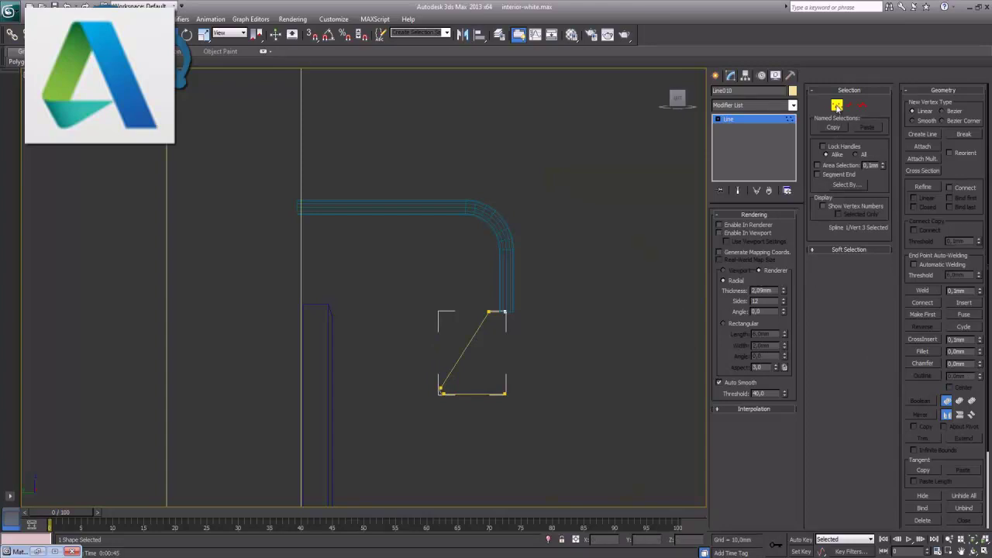
{"action": "left_click", "coordinate": [837, 106]}
Lathe the profile into a cone with Max alignment, Weld Core and 32 segments
{"action": "left_click", "coordinate": [792, 105]}
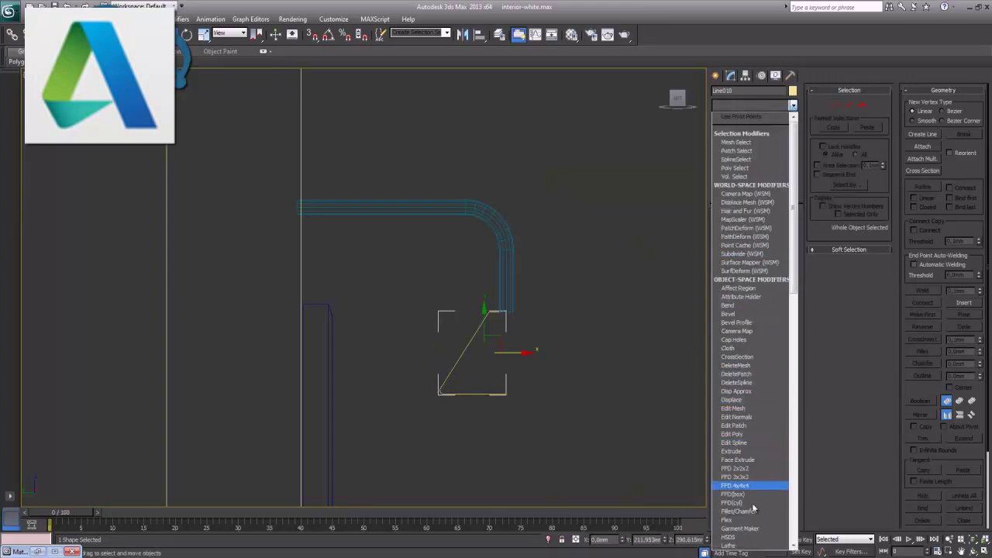
{"action": "left_click", "coordinate": [740, 546]}
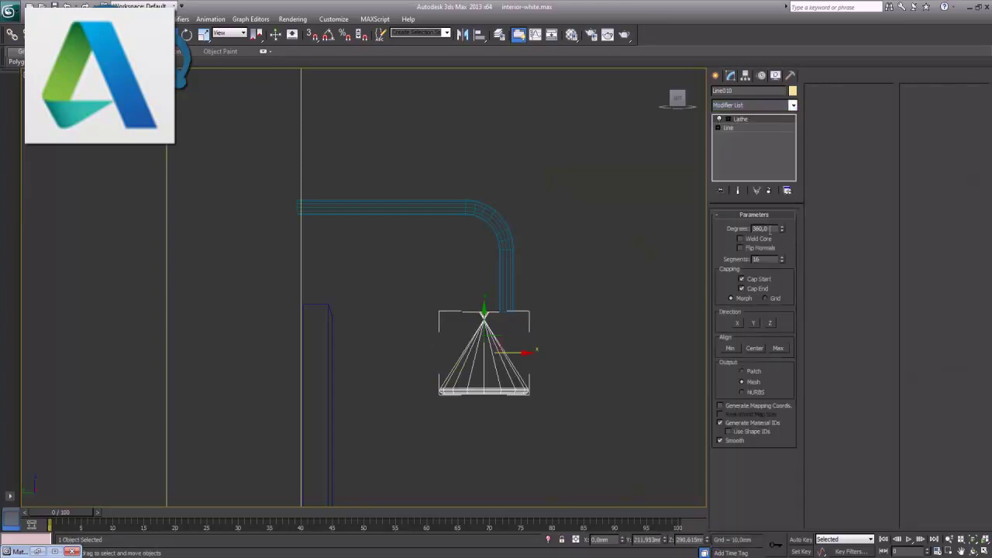
{"action": "left_click", "coordinate": [779, 348]}
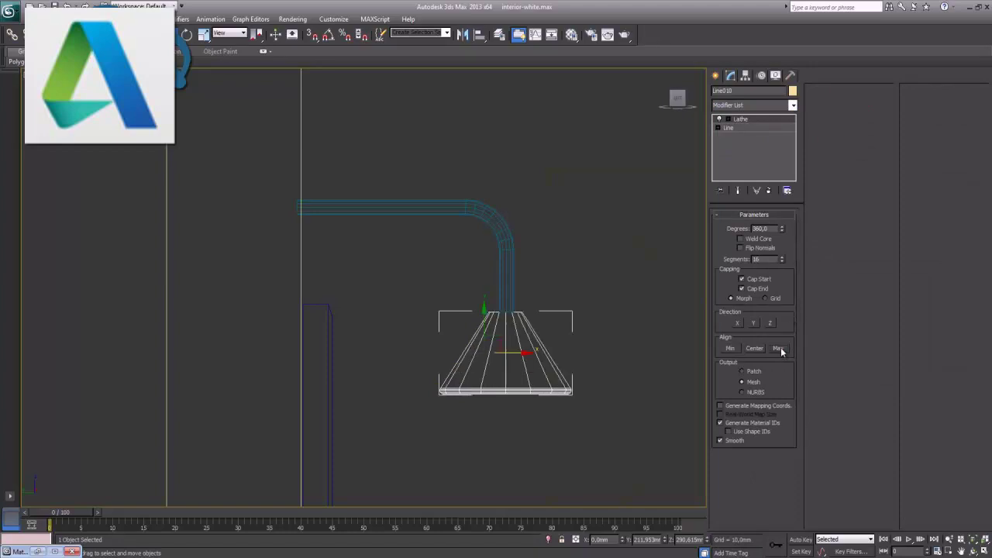
{"action": "left_click", "coordinate": [746, 239]}
{"action": "type", "text": "32"}
{"action": "key", "text": "Return"}
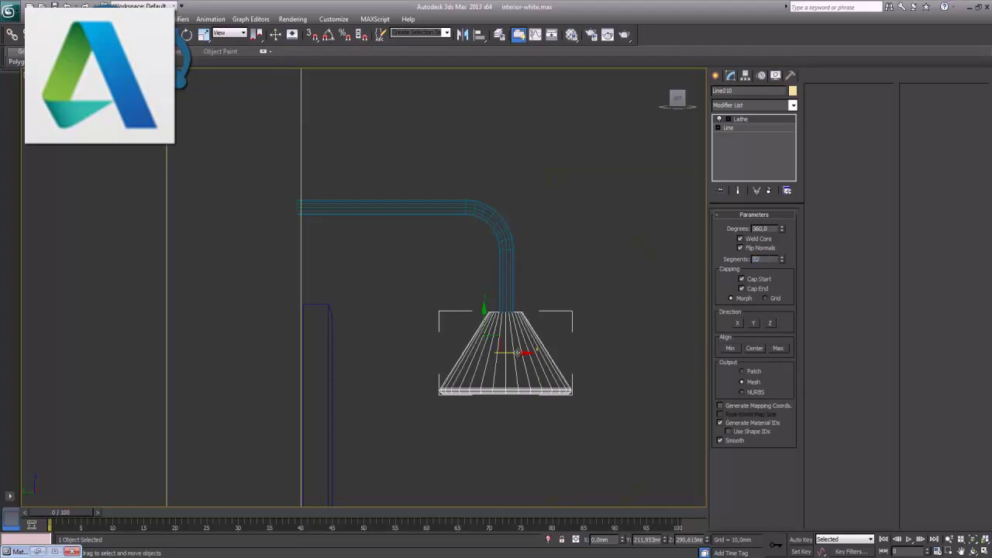
Move the lamp shade over the left sink in the Top view
{"action": "left_click", "coordinate": [983, 548]}
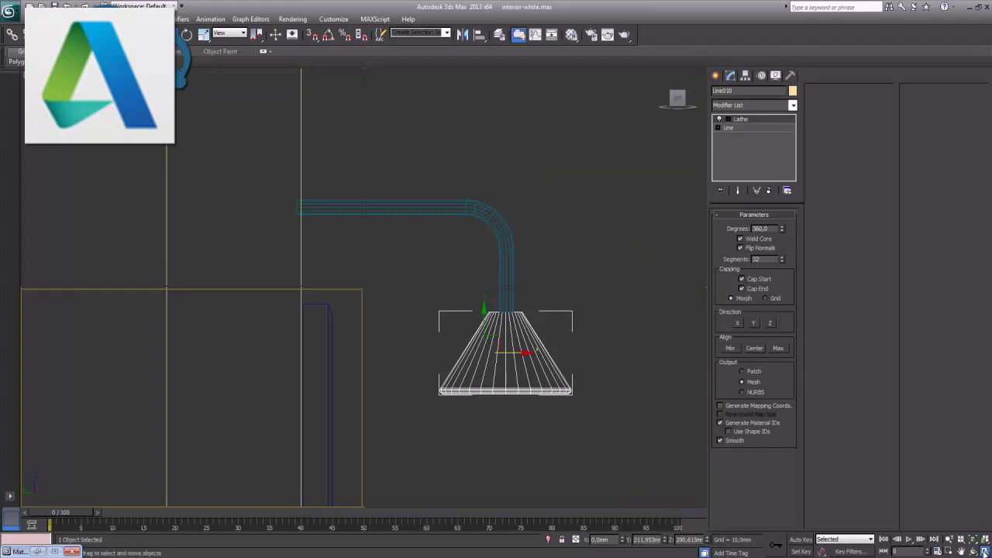
{"action": "right_click", "coordinate": [272, 131]}
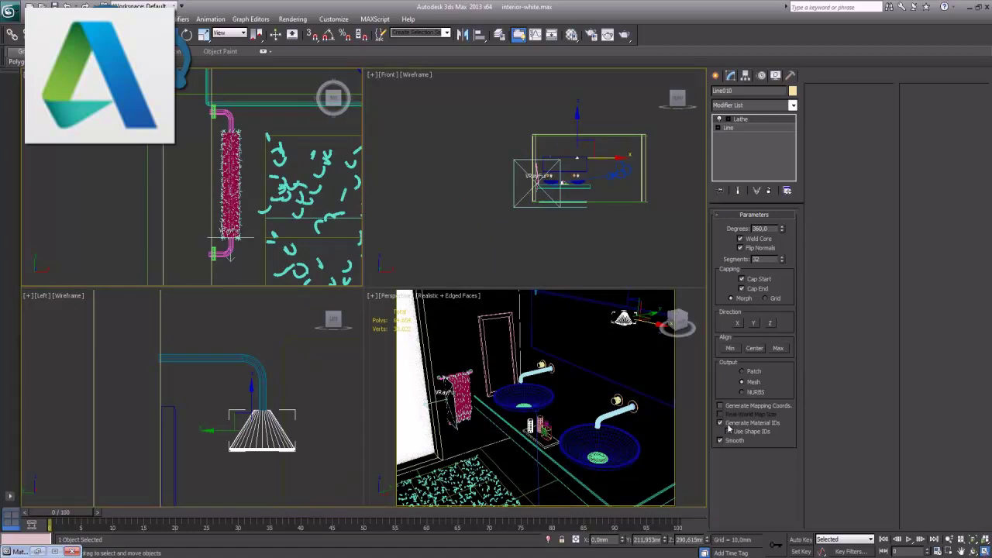
{"action": "key", "text": "alt+w"}
{"action": "scroll", "coordinate": [510, 247], "scroll_direction": "down", "scroll_amount": 3}
{"action": "scroll", "coordinate": [442, 286], "scroll_direction": "down", "scroll_amount": 3}
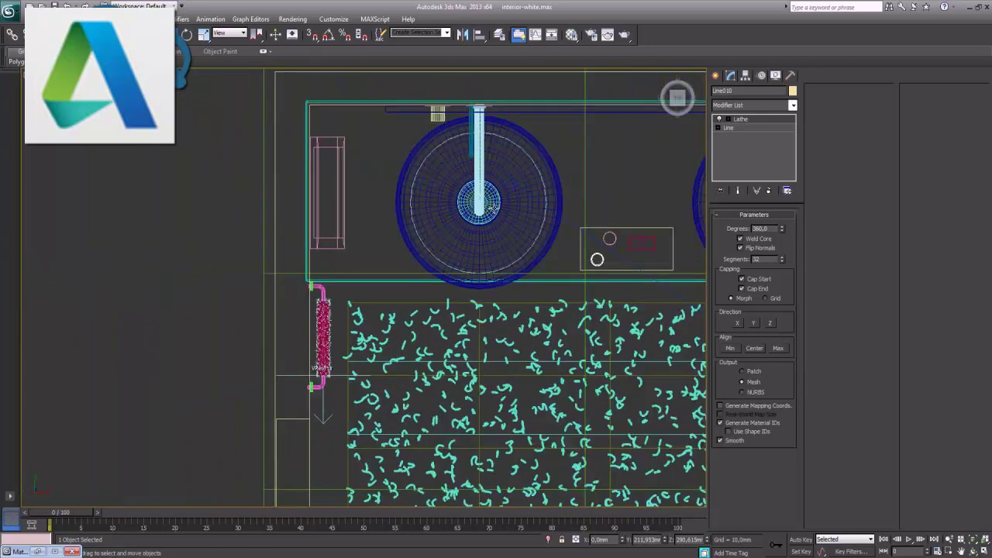
{"action": "scroll", "coordinate": [406, 321], "scroll_direction": "down", "scroll_amount": 2}
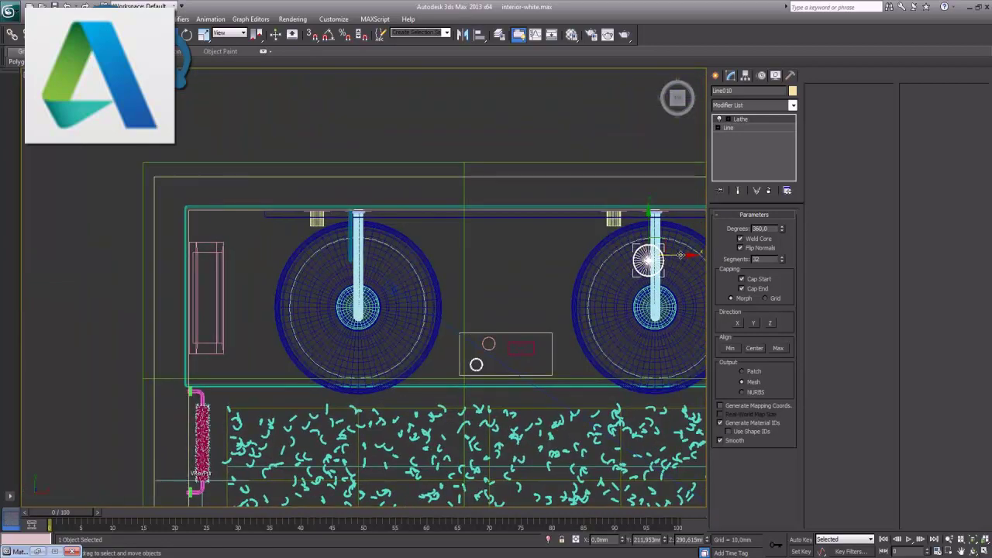
{"action": "left_click_drag", "start_coordinate": [681, 254], "coordinate": [382, 255]}
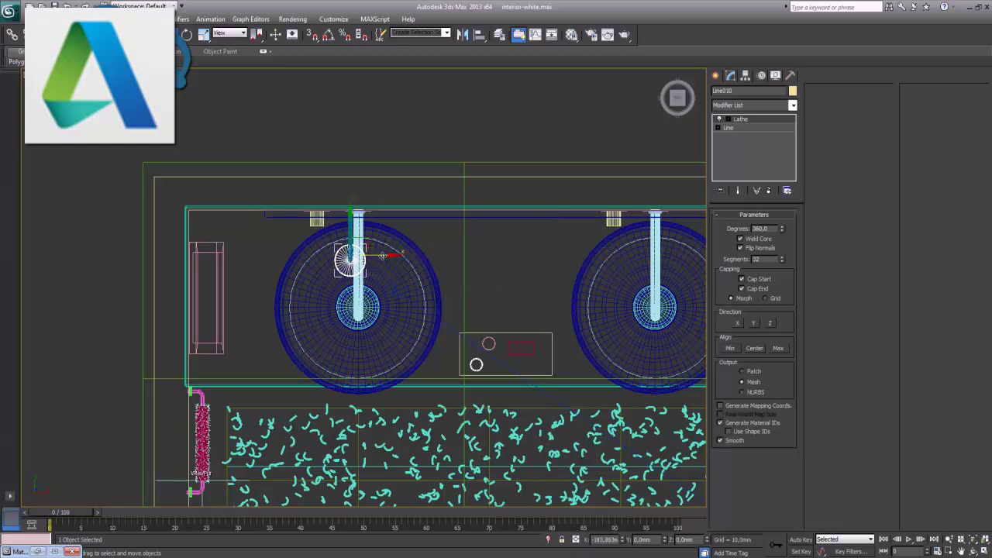
{"action": "left_click", "coordinate": [986, 551]}
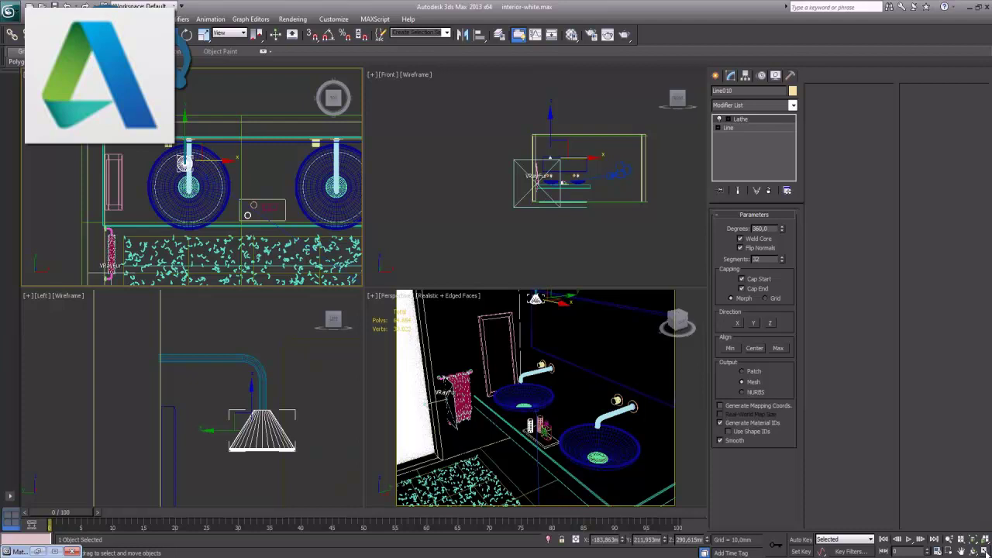
{"action": "left_click", "coordinate": [575, 307]}
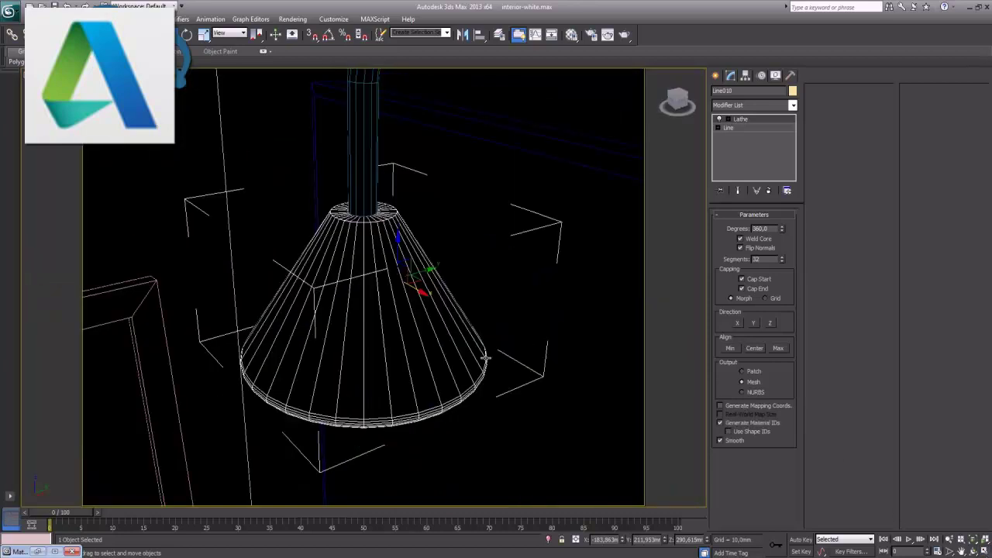
{"action": "middle_click_drag", "start_coordinate": [475, 350], "coordinate": [504, 281], "text": "alt"}
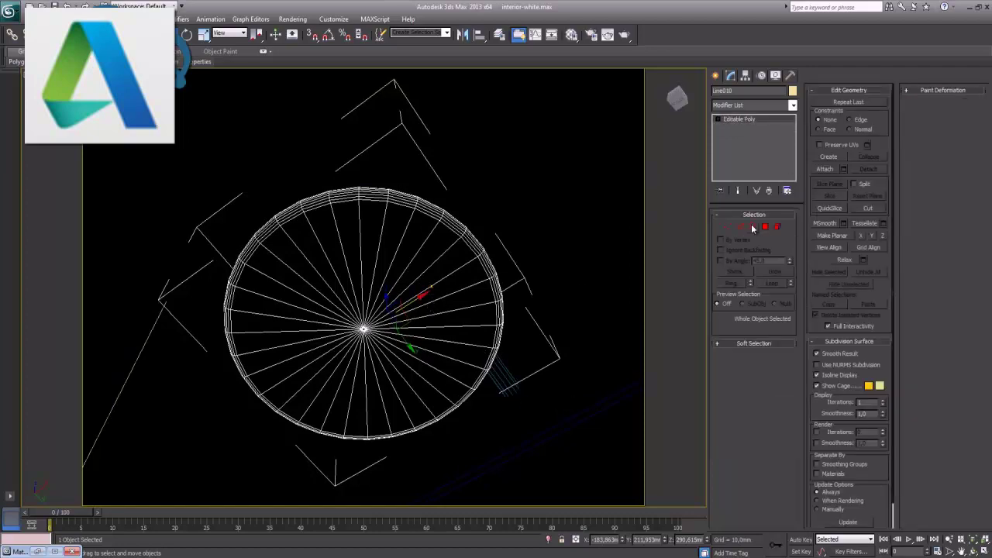
In Polygon mode, select all the wedges of the shade's underside disc
{"action": "left_click", "coordinate": [766, 226]}
{"action": "left_click", "coordinate": [438, 248]}
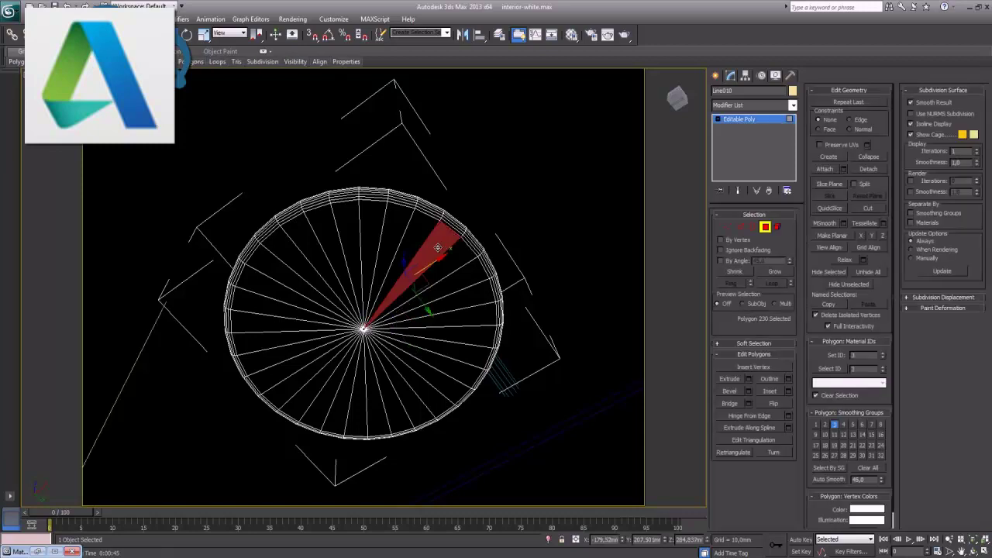
{"action": "left_click", "coordinate": [406, 231], "text": "ctrl"}
{"action": "left_click", "coordinate": [392, 227], "text": "ctrl"}
{"action": "left_click", "coordinate": [376, 226], "text": "ctrl"}
{"action": "left_click", "coordinate": [351, 228], "text": "ctrl"}
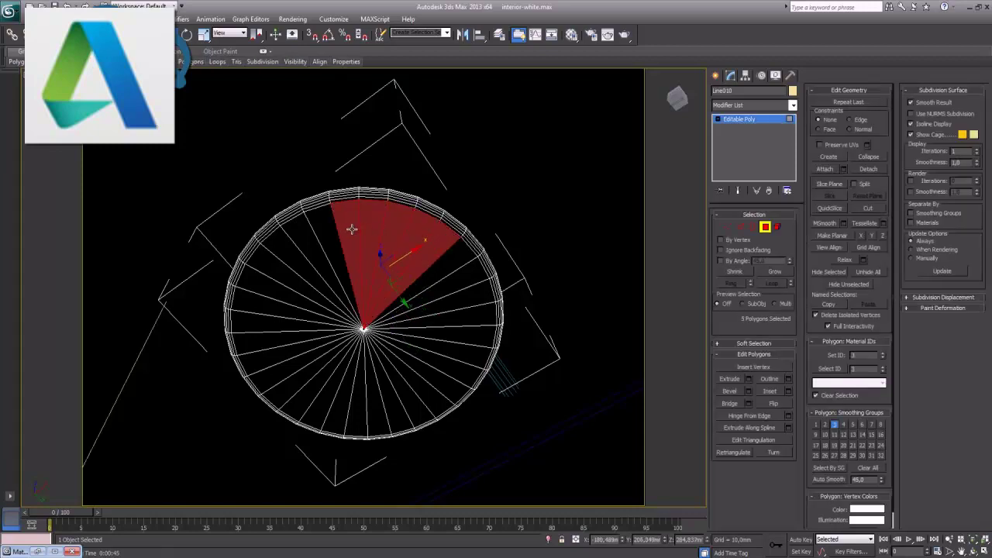
{"action": "left_click", "coordinate": [328, 237], "text": "ctrl"}
{"action": "left_click", "coordinate": [307, 250], "text": "ctrl"}
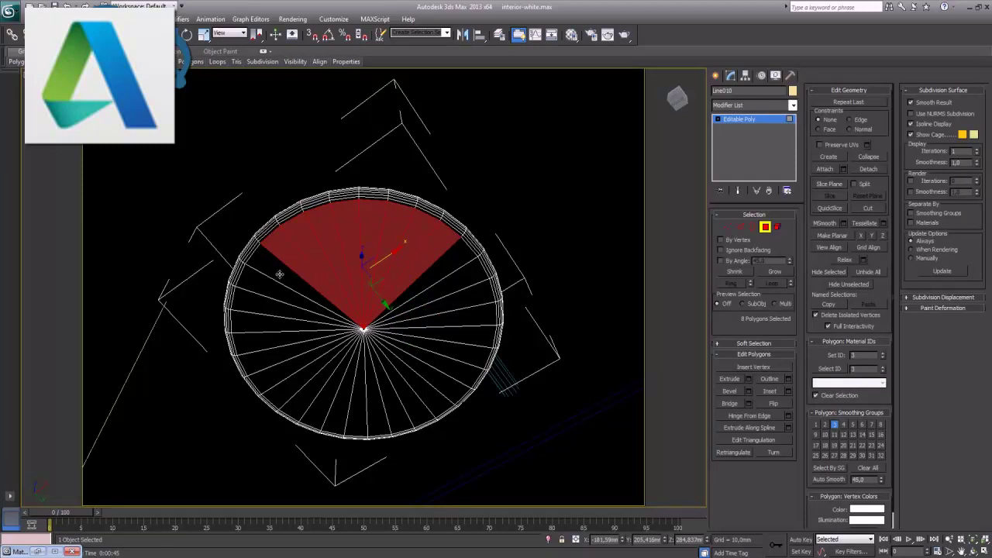
{"action": "left_click", "coordinate": [279, 274], "text": "ctrl"}
{"action": "left_click", "coordinate": [273, 291], "text": "ctrl"}
{"action": "left_click", "coordinate": [269, 306], "text": "ctrl"}
{"action": "left_click", "coordinate": [269, 322], "text": "ctrl"}
{"action": "left_click", "coordinate": [269, 342], "text": "ctrl"}
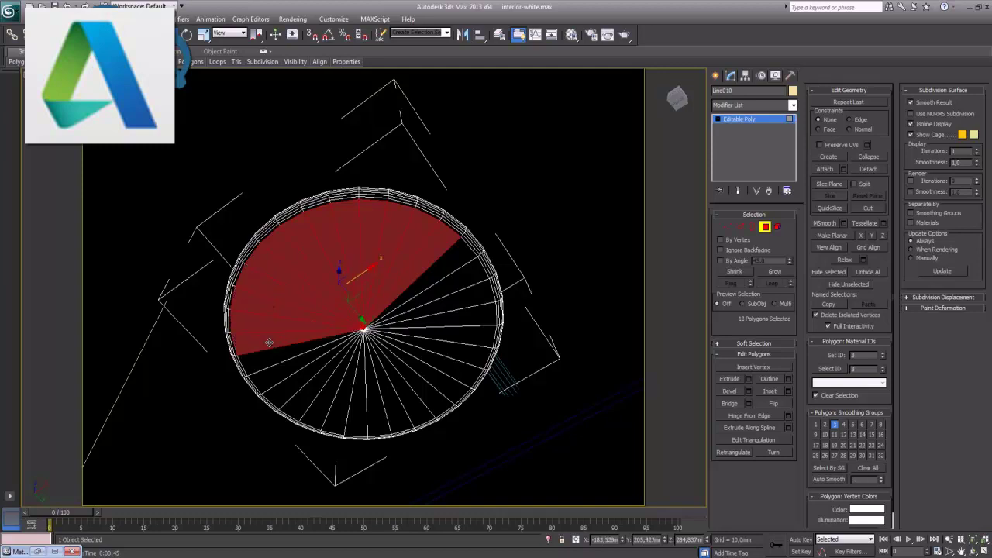
{"action": "left_click", "coordinate": [276, 356], "text": "ctrl"}
{"action": "left_click", "coordinate": [288, 368], "text": "ctrl"}
{"action": "left_click", "coordinate": [303, 390], "text": "ctrl"}
{"action": "left_click", "coordinate": [317, 400], "text": "ctrl"}
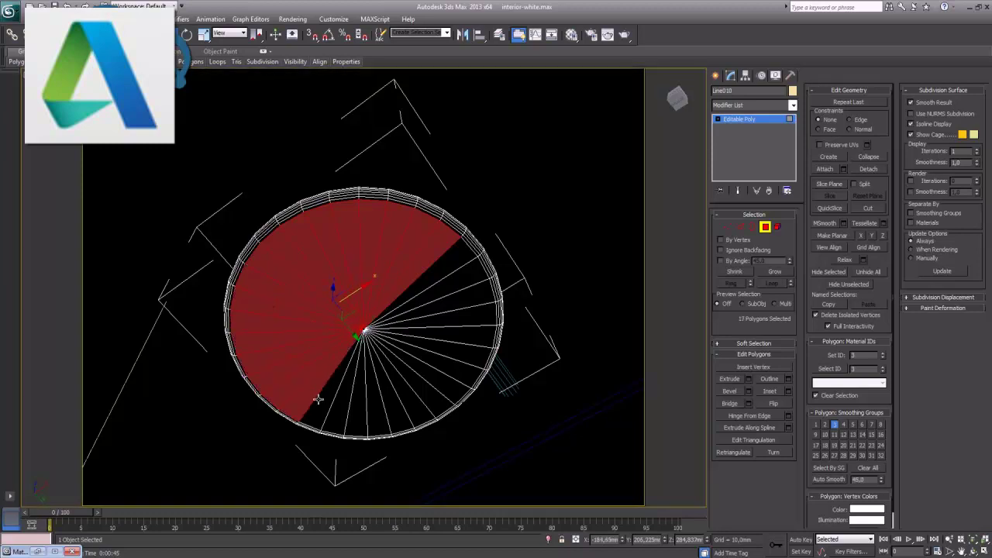
{"action": "left_click", "coordinate": [329, 404], "text": "ctrl"}
{"action": "left_click", "coordinate": [339, 407], "text": "ctrl"}
{"action": "left_click", "coordinate": [356, 412], "text": "ctrl"}
{"action": "left_click", "coordinate": [370, 412], "text": "ctrl"}
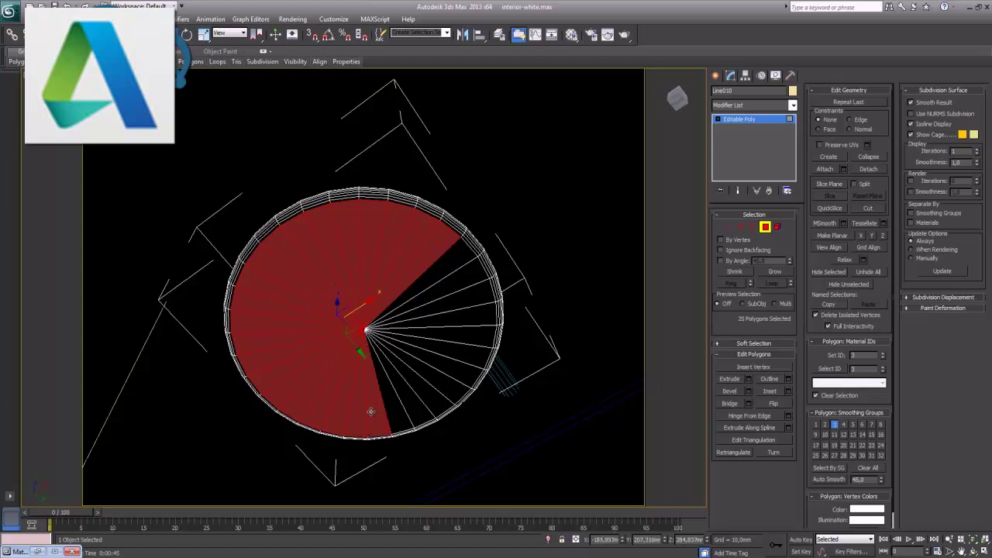
{"action": "left_click", "coordinate": [390, 411], "text": "ctrl"}
{"action": "left_click", "coordinate": [408, 406], "text": "ctrl"}
{"action": "left_click", "coordinate": [431, 399], "text": "ctrl"}
{"action": "left_click", "coordinate": [445, 391], "text": "ctrl"}
{"action": "left_click", "coordinate": [454, 381], "text": "ctrl"}
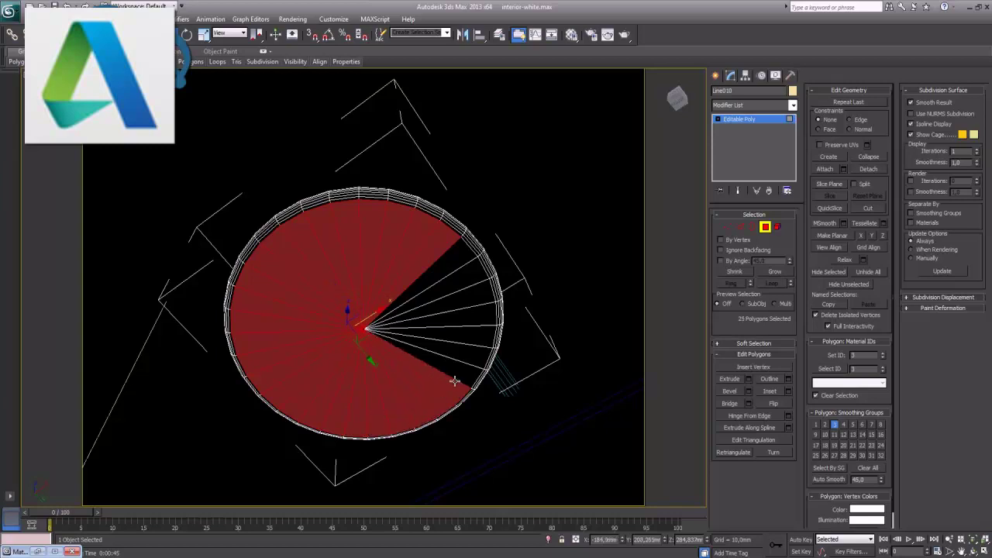
{"action": "left_click", "coordinate": [466, 362], "text": "ctrl"}
{"action": "left_click", "coordinate": [470, 349], "text": "ctrl"}
{"action": "left_click", "coordinate": [472, 337], "text": "ctrl"}
{"action": "left_click", "coordinate": [475, 314], "text": "ctrl"}
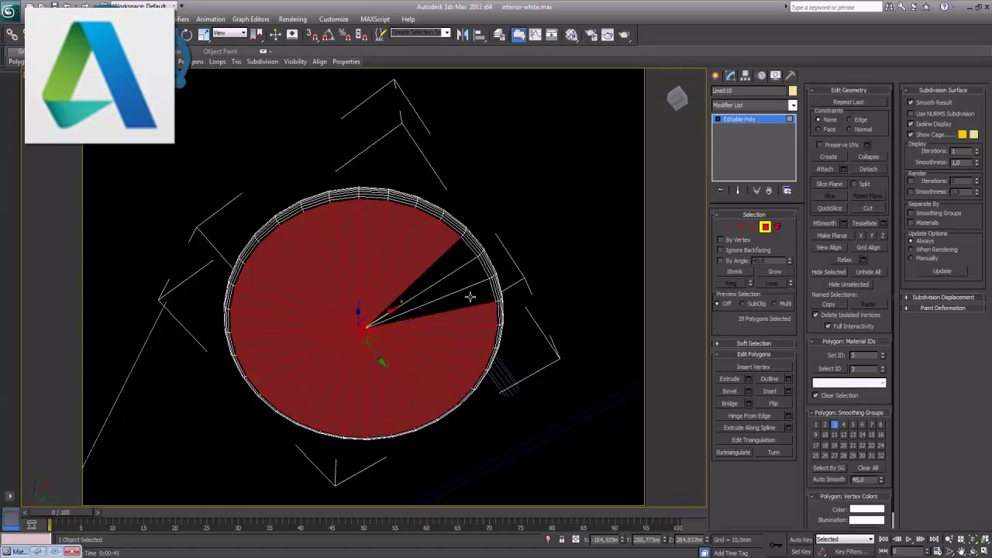
{"action": "left_click", "coordinate": [470, 297], "text": "ctrl"}
{"action": "left_click", "coordinate": [461, 277], "text": "ctrl"}
{"action": "left_click", "coordinate": [457, 257], "text": "ctrl"}
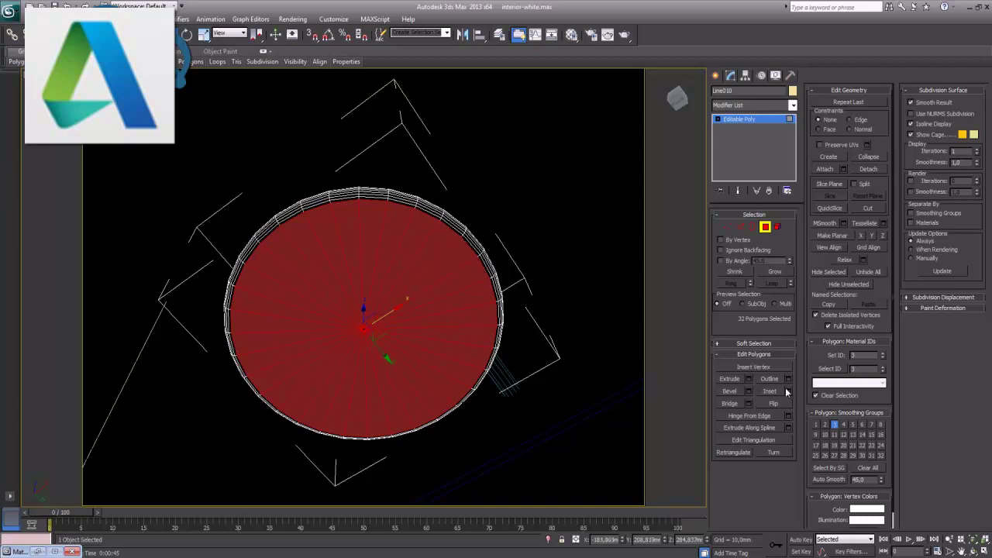
Inset and extrude the selected underside disc into the shade
{"action": "left_click", "coordinate": [788, 393]}
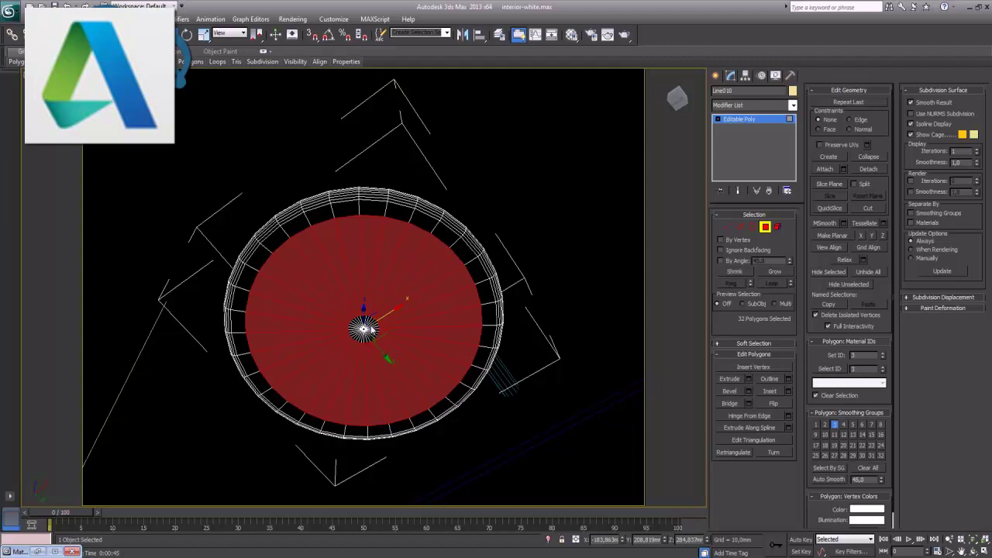
{"action": "left_click", "coordinate": [749, 379]}
{"action": "mouse_move", "coordinate": [371, 314]}
{"action": "left_mouse_down"}
{"action": "mouse_move", "coordinate": [335, 315]}
{"action": "mouse_move", "coordinate": [347, 314]}
{"action": "left_mouse_up"}
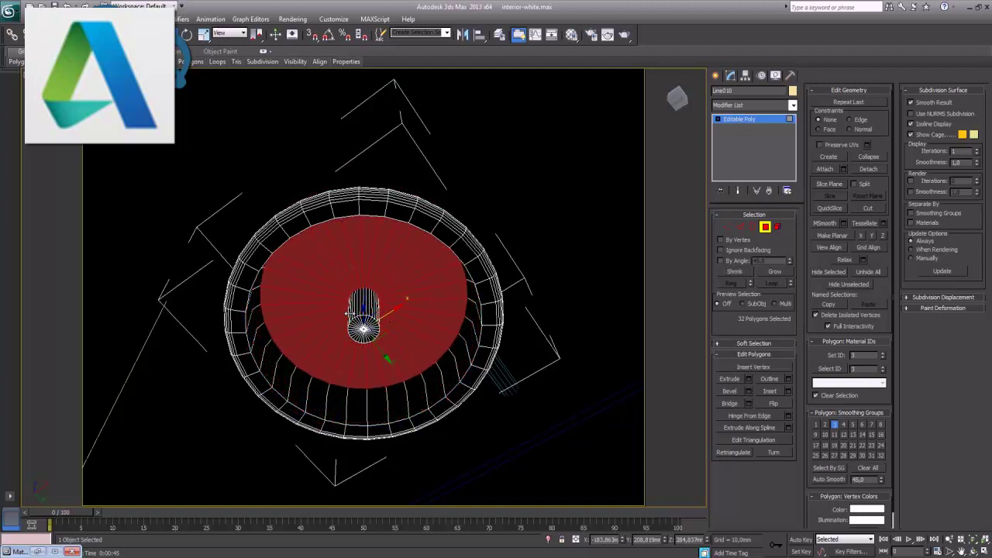
{"action": "middle_click_drag", "start_coordinate": [468, 261], "coordinate": [431, 310], "text": "alt"}
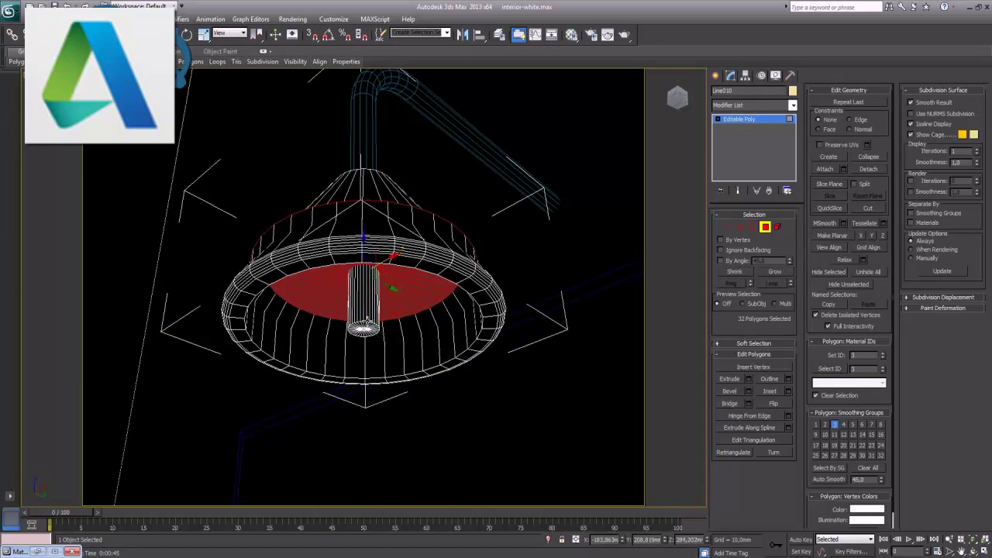
{"action": "middle_click_drag", "start_coordinate": [417, 208], "coordinate": [418, 229], "text": "alt"}
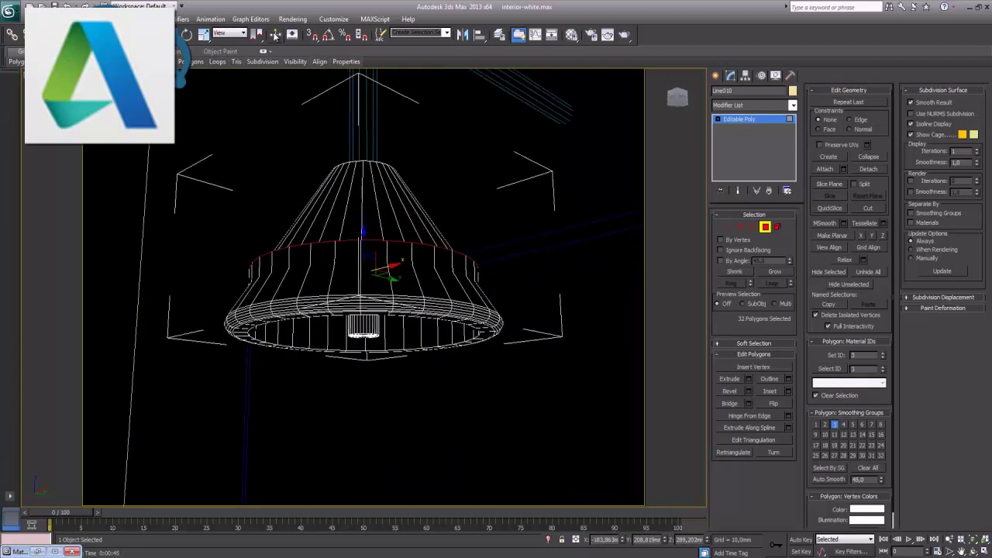
Scale the selected polygon ring down to about 86% and exit Polygon mode
{"action": "left_click", "coordinate": [206, 39]}
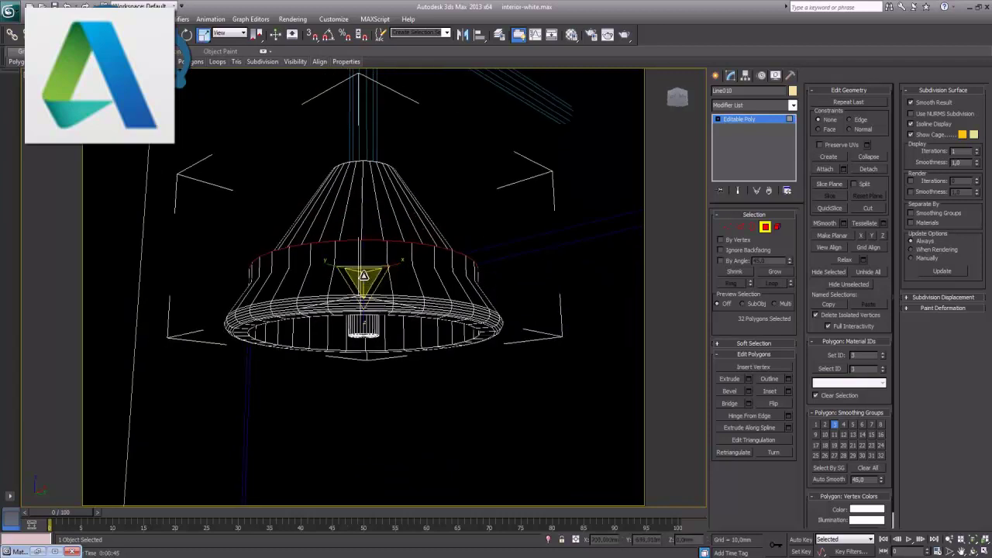
{"action": "left_click_drag", "start_coordinate": [363, 274], "coordinate": [357, 284]}
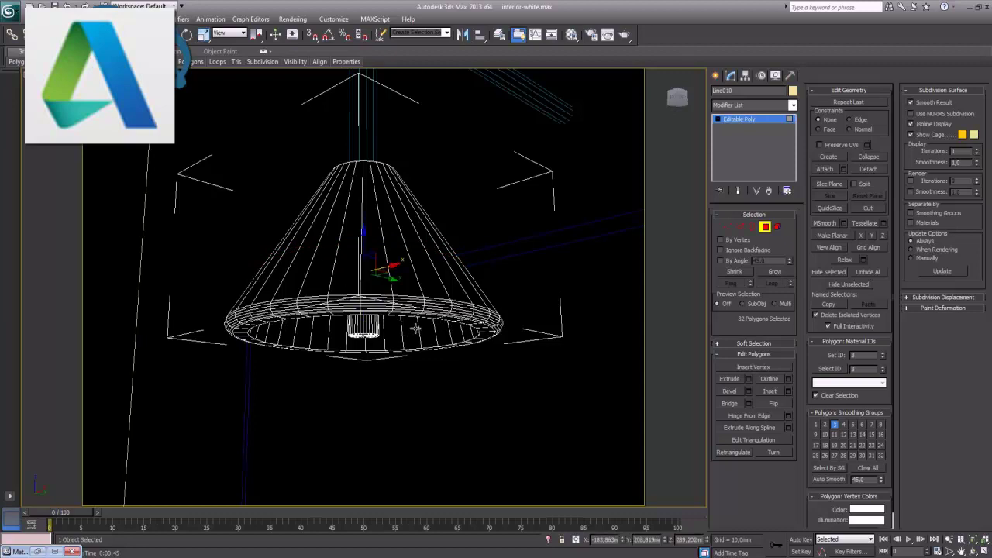
{"action": "left_click", "coordinate": [765, 227]}
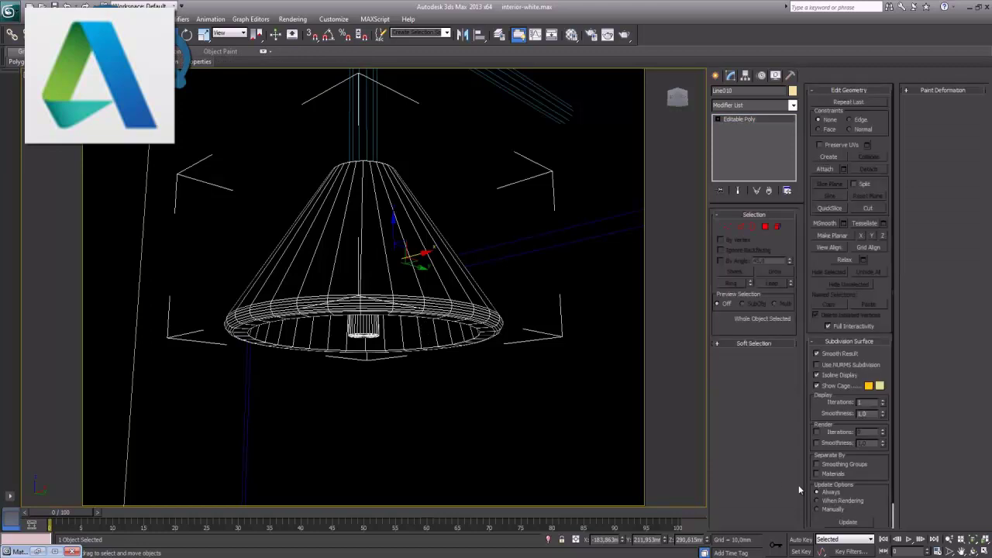
{"action": "middle_click_drag", "start_coordinate": [460, 371], "coordinate": [515, 325], "text": "alt"}
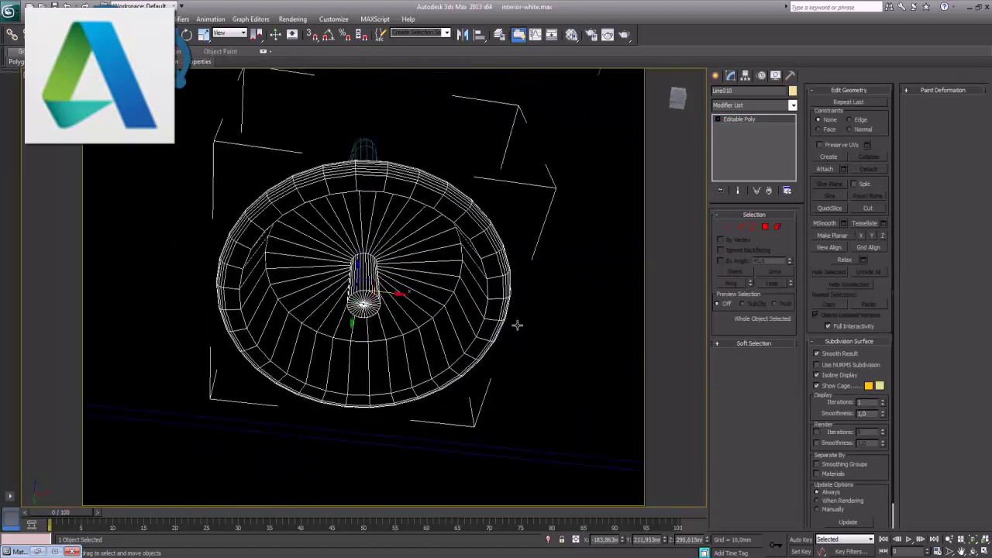
{"action": "middle_click_drag", "start_coordinate": [441, 298], "coordinate": [458, 314], "text": "alt"}
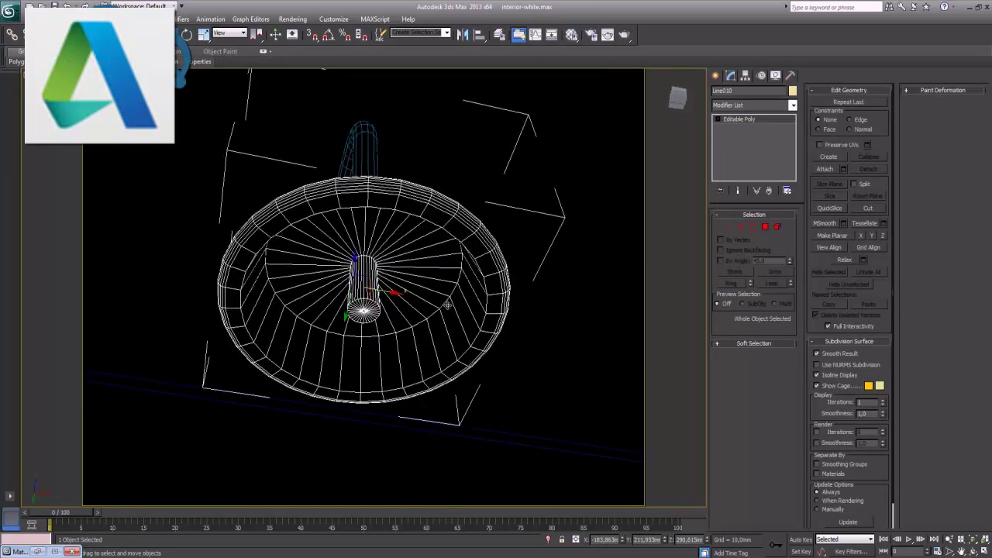
{"action": "left_click", "coordinate": [766, 227]}
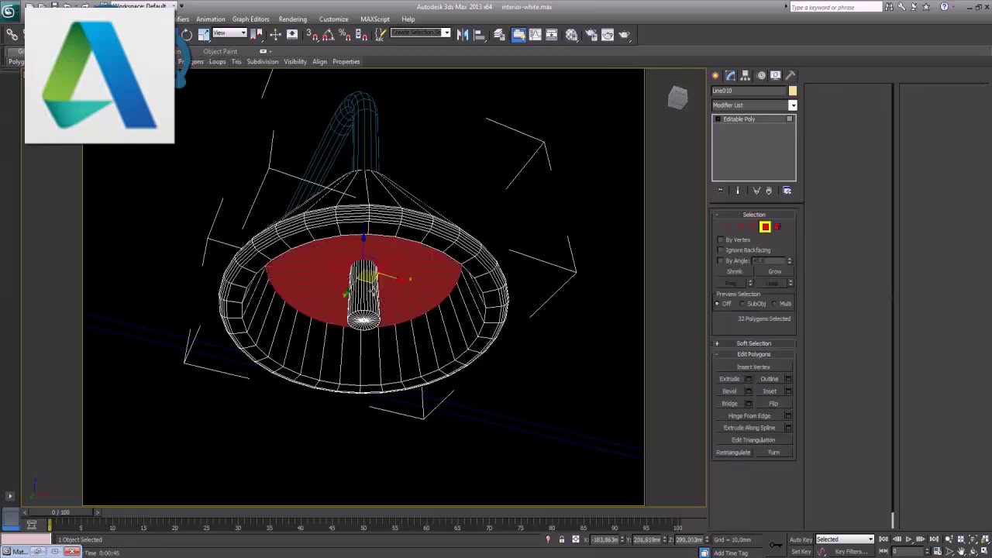
{"action": "left_click", "coordinate": [489, 394]}
{"action": "middle_click_drag", "start_coordinate": [409, 316], "coordinate": [425, 363], "text": "alt"}
{"action": "left_click_drag", "start_coordinate": [474, 403], "coordinate": [310, 282]}
{"action": "mouse_move", "coordinate": [562, 265]}
{"action": "left_mouse_down", "text": "alt"}
{"action": "mouse_move", "coordinate": [396, 382]}
{"action": "mouse_move", "coordinate": [396, 394]}
{"action": "left_mouse_up", "text": "alt"}
{"action": "left_click_drag", "start_coordinate": [252, 250], "coordinate": [257, 242], "text": "alt"}
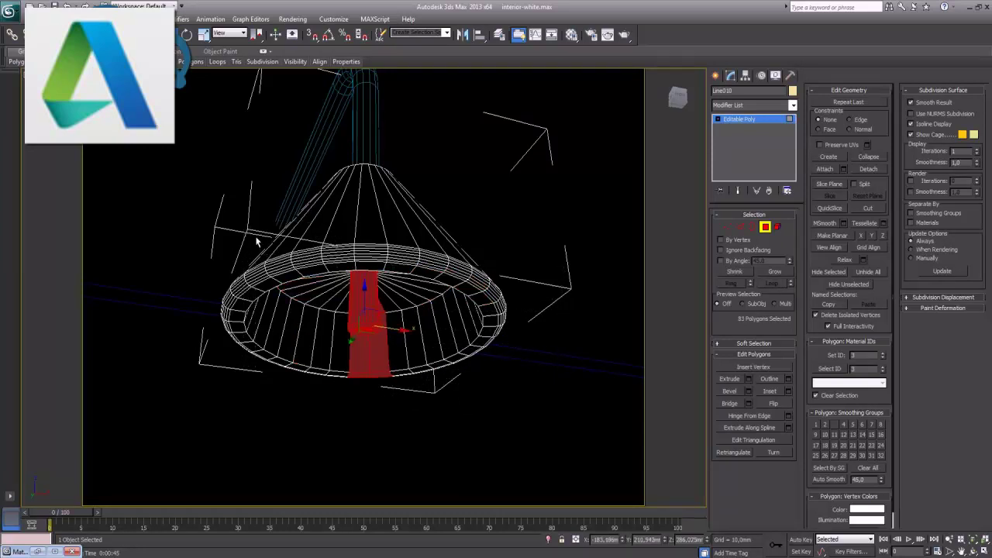
{"action": "left_click_drag", "start_coordinate": [364, 371], "coordinate": [364, 372], "text": "alt"}
{"action": "middle_click_drag", "start_coordinate": [422, 362], "coordinate": [425, 308], "text": "alt"}
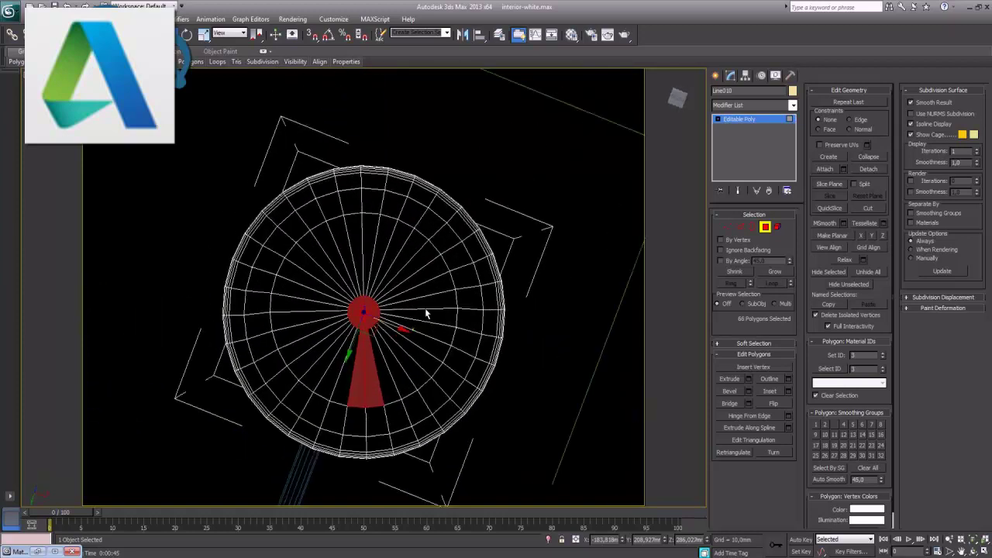
{"action": "left_click", "coordinate": [373, 394], "text": "alt"}
{"action": "left_click", "coordinate": [359, 393], "text": "alt"}
{"action": "key", "text": "ctrl+d"}
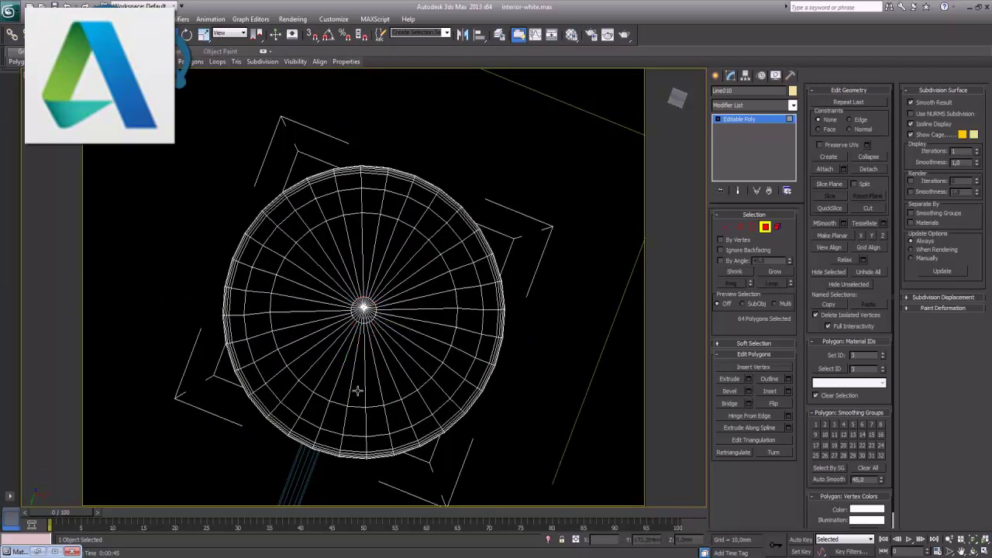
{"action": "middle_click_drag", "start_coordinate": [406, 322], "coordinate": [374, 389], "text": "alt"}
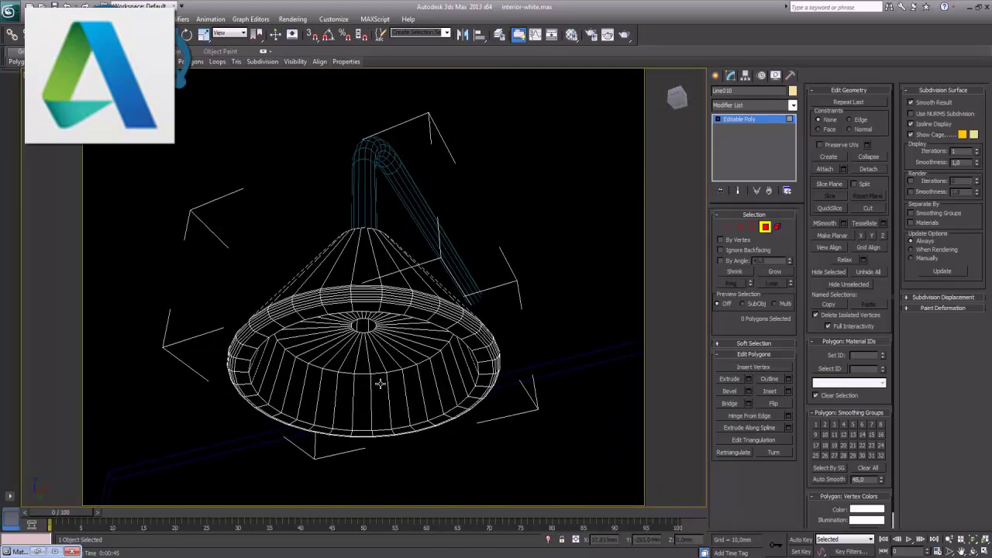
Select an edge loop inside the lamp shade and chamfer it into two widely spaced loops
{"action": "left_click", "coordinate": [741, 227]}
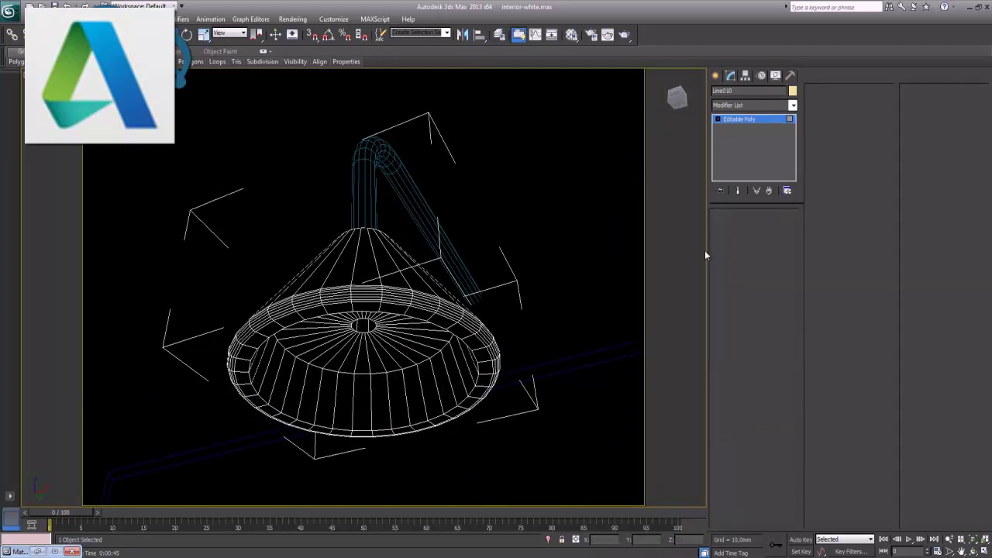
{"action": "left_click", "coordinate": [393, 372]}
{"action": "left_click", "coordinate": [773, 284]}
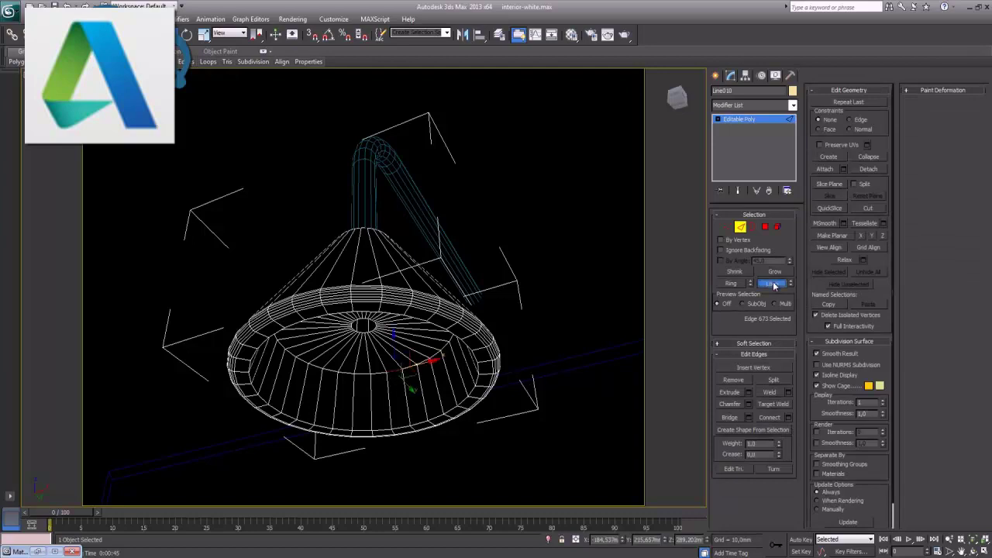
{"action": "left_click", "coordinate": [747, 406]}
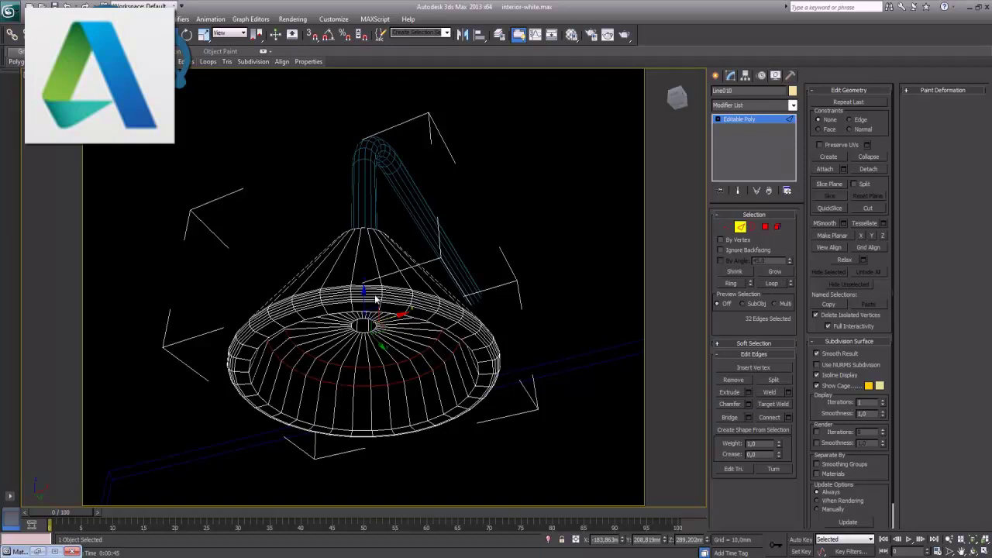
{"action": "left_click_drag", "start_coordinate": [372, 293], "coordinate": [380, 298]}
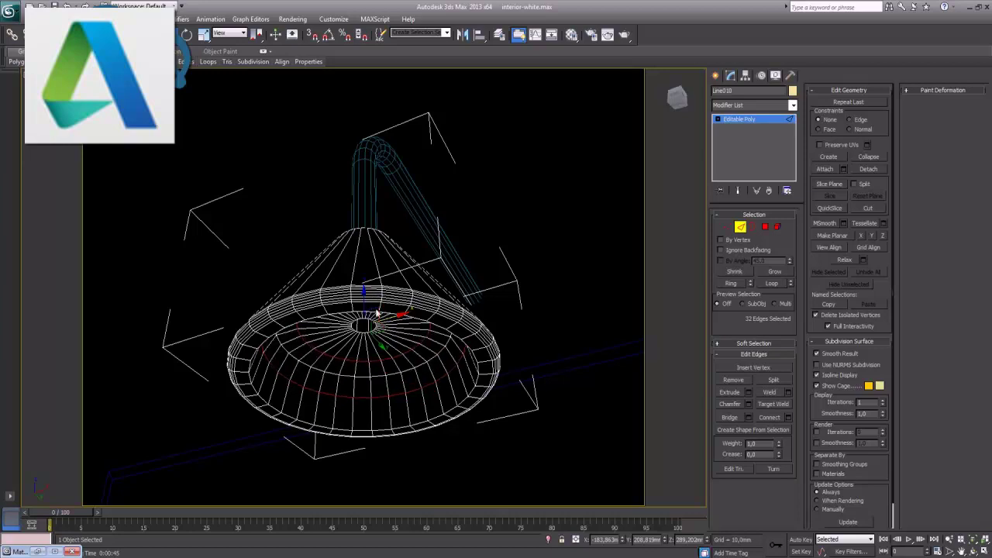
{"action": "right_click", "coordinate": [442, 354]}
{"action": "mouse_move", "coordinate": [442, 354]}
{"action": "middle_mouse_down", "text": "alt"}
{"action": "mouse_move", "coordinate": [497, 335]}
{"action": "mouse_move", "coordinate": [512, 295]}
{"action": "middle_mouse_up", "text": "alt"}
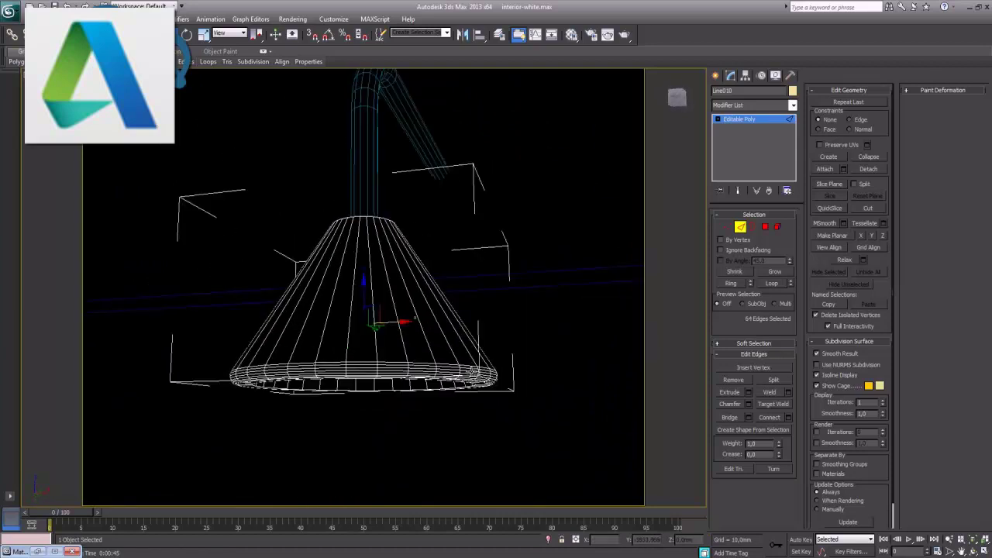
{"action": "left_click", "coordinate": [741, 227]}
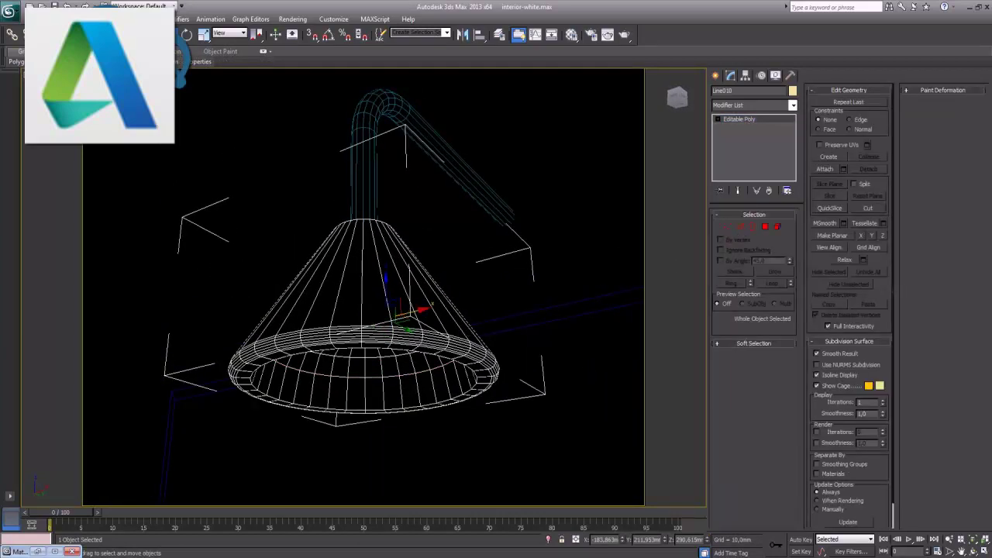
Maximize the Front view and zoom in toward the sink wall
{"action": "key", "text": "alt+w"}
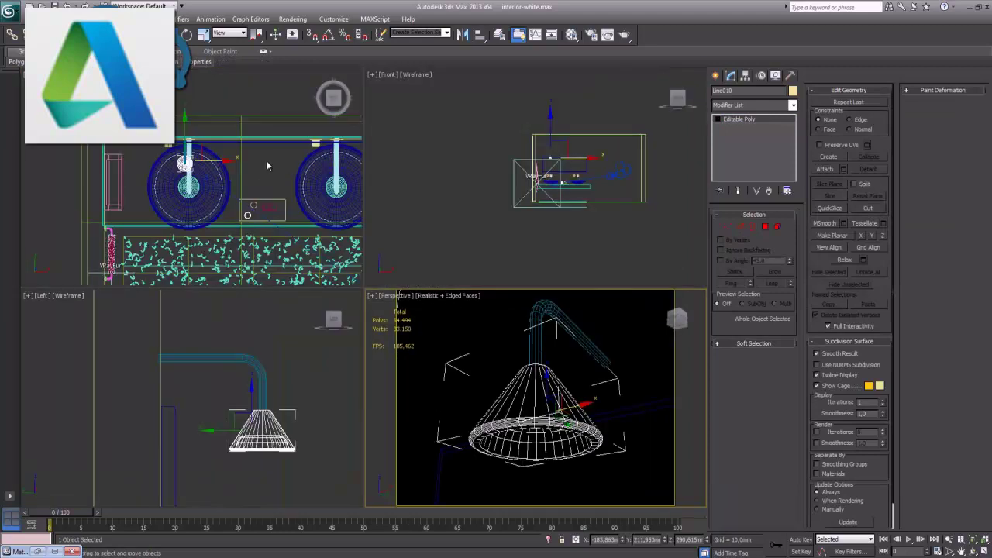
{"action": "left_click", "coordinate": [596, 174]}
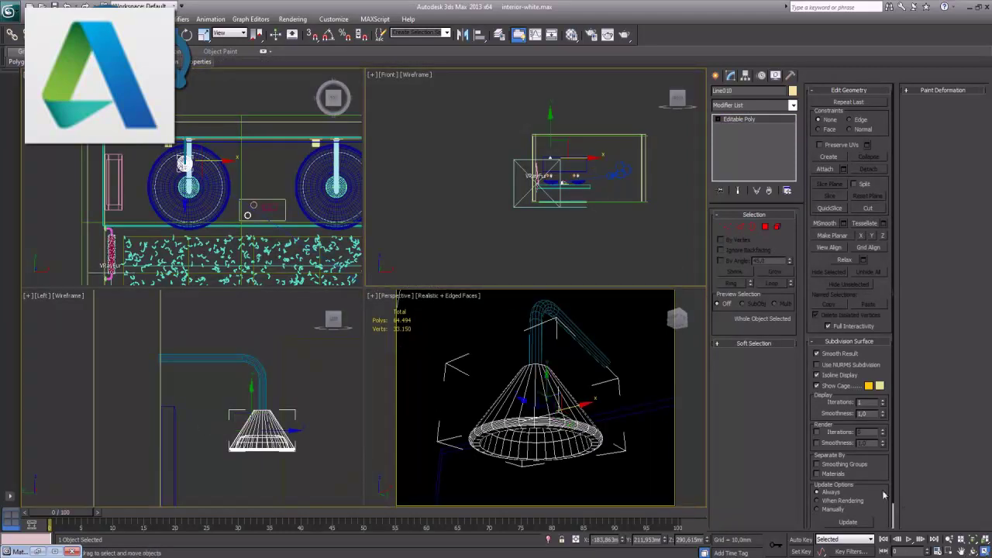
{"action": "key", "text": "alt+w"}
{"action": "middle_click_drag", "start_coordinate": [571, 281], "coordinate": [602, 297]}
{"action": "scroll", "coordinate": [366, 282], "scroll_direction": "up", "scroll_amount": 2}
{"action": "scroll", "coordinate": [465, 312], "scroll_direction": "up", "scroll_amount": 2}
{"action": "scroll", "coordinate": [476, 310], "scroll_direction": "up", "scroll_amount": 2}
{"action": "scroll", "coordinate": [476, 310], "scroll_direction": "up", "scroll_amount": 2}
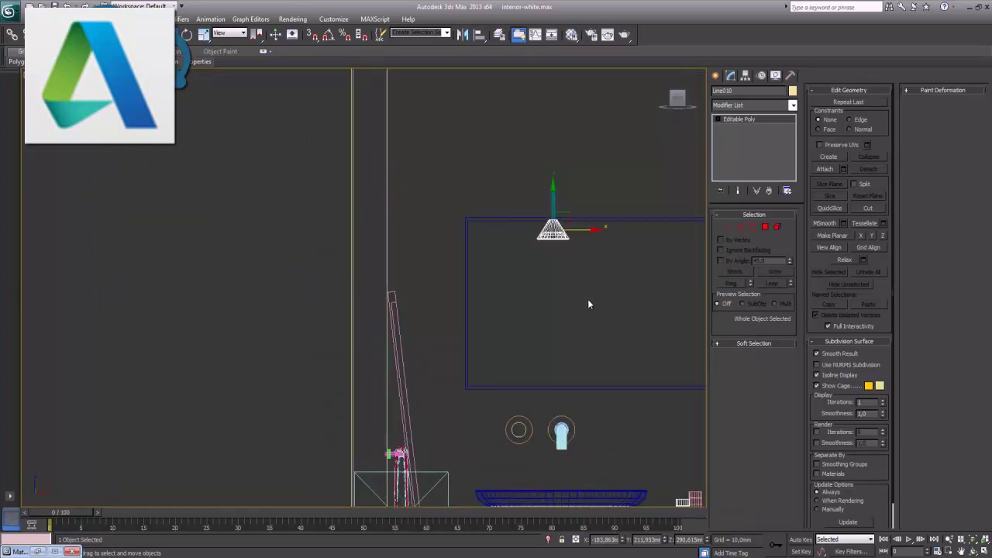
Create a photometric Target Light from the shower lamp down to the sink bowl
{"action": "left_click", "coordinate": [715, 76]}
{"action": "left_click", "coordinate": [744, 93]}
{"action": "left_click", "coordinate": [746, 109]}
{"action": "left_click", "coordinate": [746, 120]}
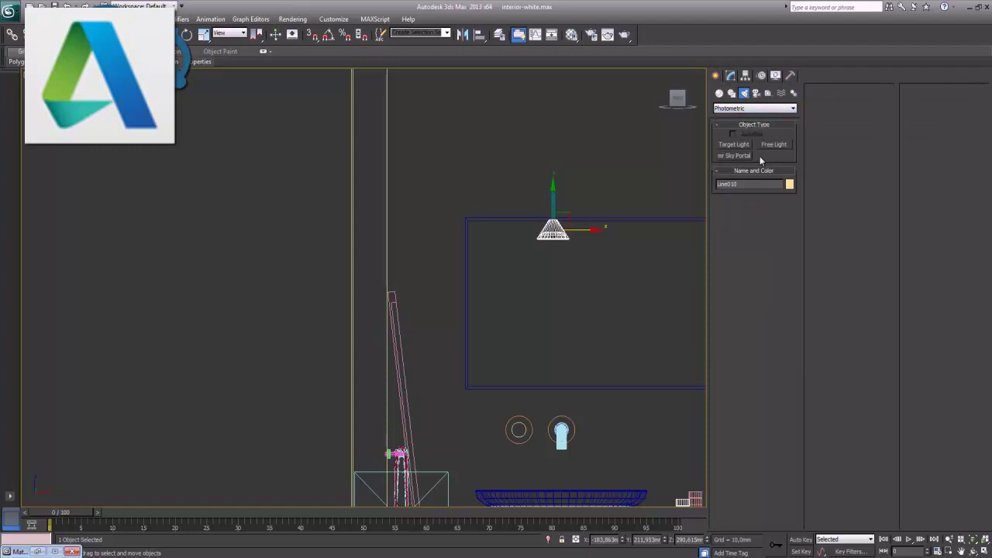
{"action": "left_click", "coordinate": [742, 146]}
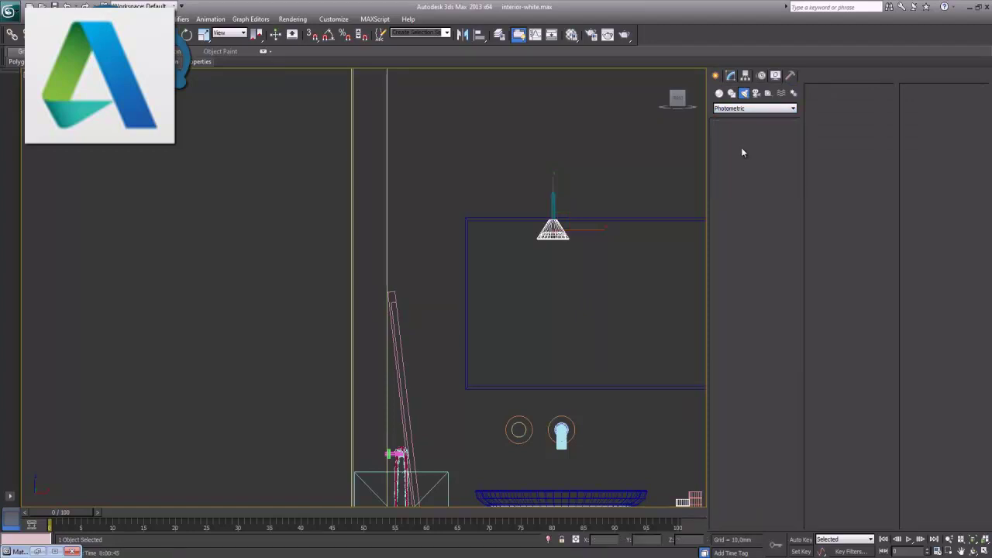
{"action": "middle_click_drag", "start_coordinate": [578, 261], "coordinate": [516, 199]}
{"action": "scroll", "coordinate": [511, 202], "scroll_direction": "up", "scroll_amount": 2}
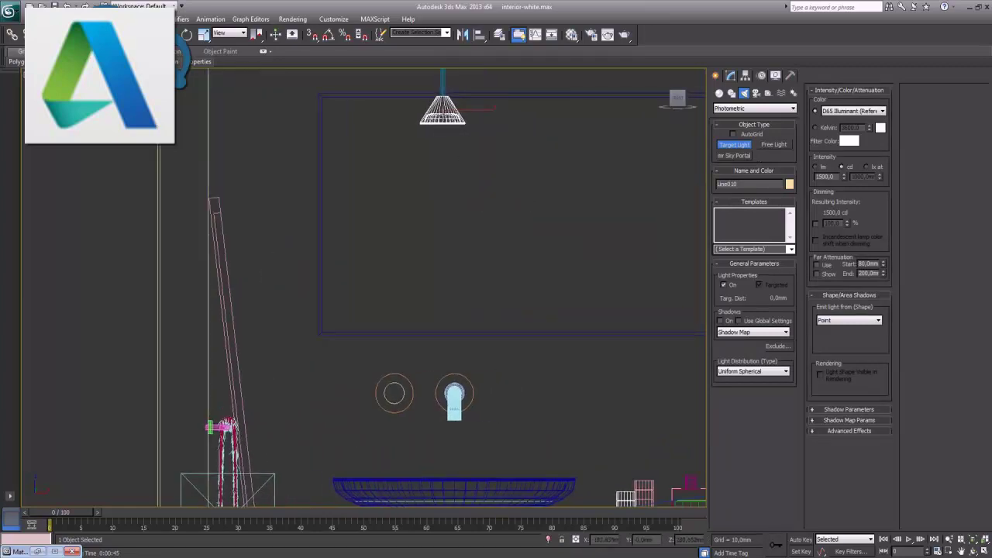
{"action": "mouse_move", "coordinate": [444, 101]}
{"action": "left_mouse_down"}
{"action": "mouse_move", "coordinate": [453, 461]}
{"action": "mouse_move", "coordinate": [444, 463]}
{"action": "left_mouse_up"}
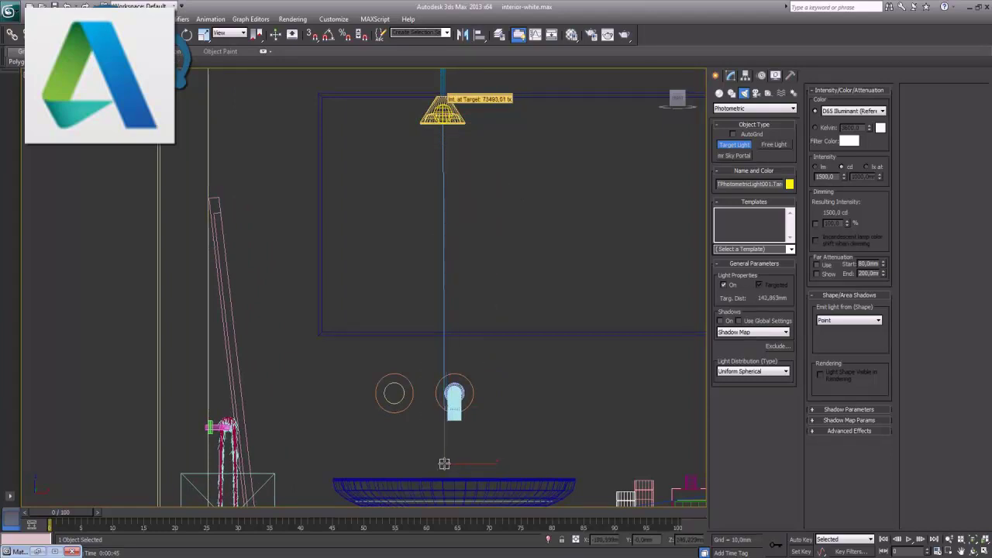
{"action": "left_click_drag", "start_coordinate": [444, 464], "coordinate": [443, 494]}
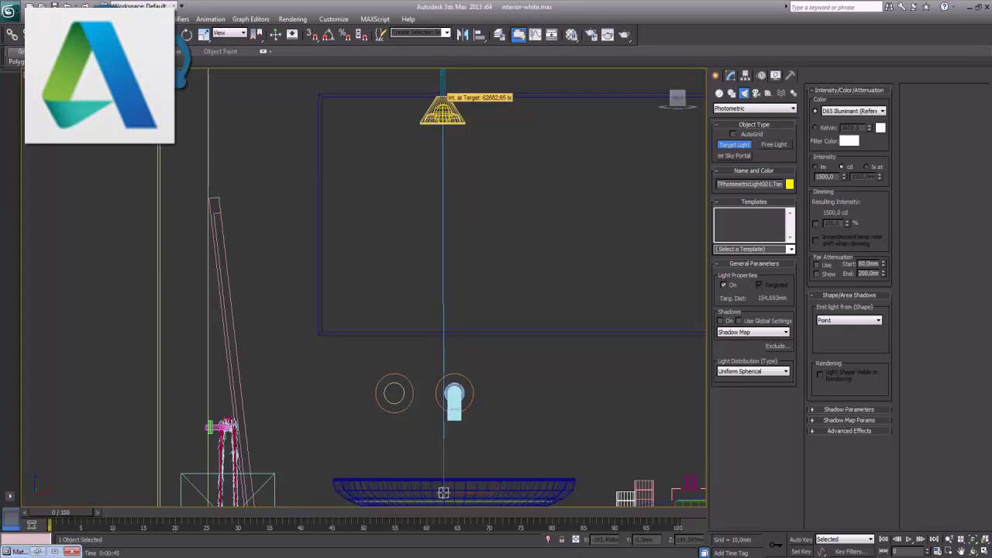
Enable VRayShadow shadows on the light and set its distribution to Photometric Web
{"action": "left_click", "coordinate": [444, 493]}
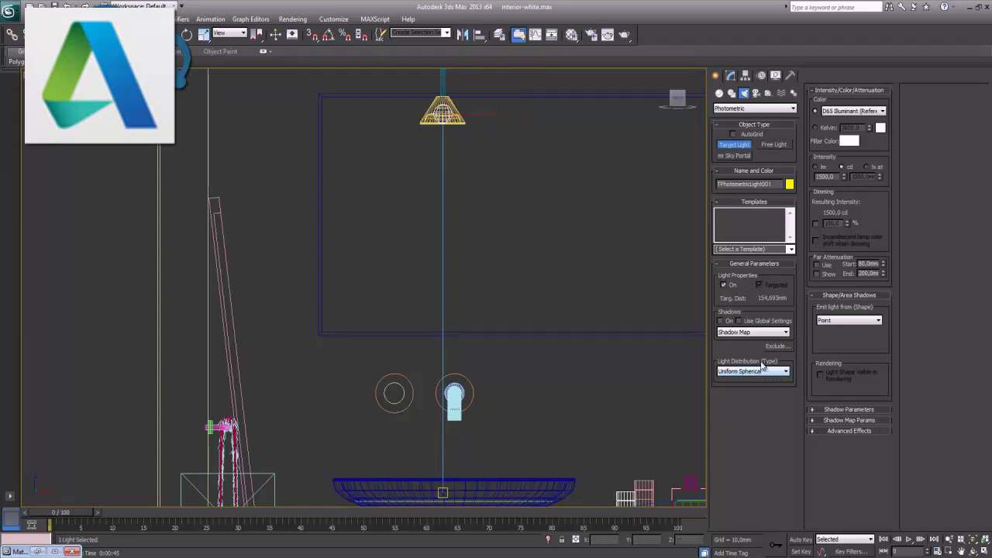
{"action": "key", "text": "w"}
{"action": "left_click", "coordinate": [731, 76]}
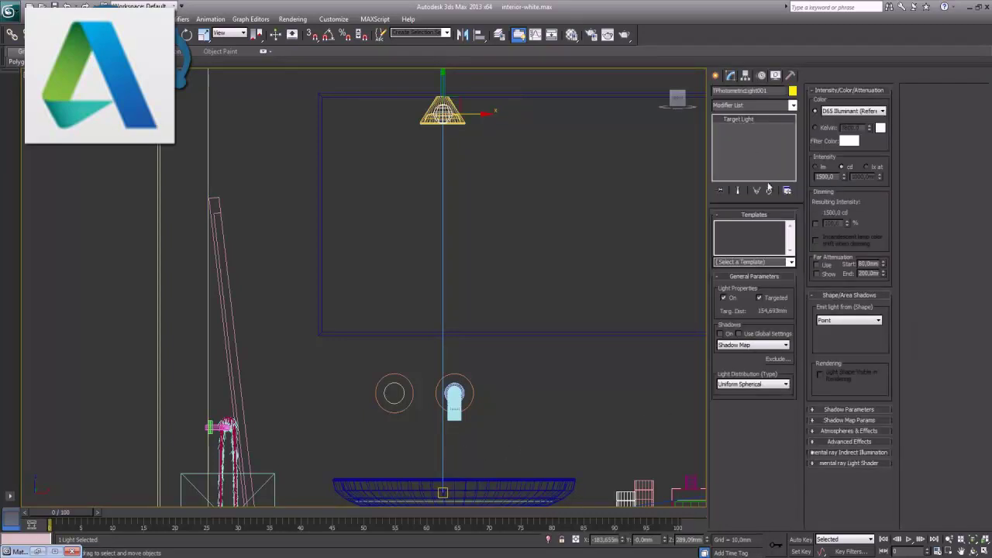
{"action": "left_click", "coordinate": [720, 334]}
{"action": "left_click", "coordinate": [742, 345]}
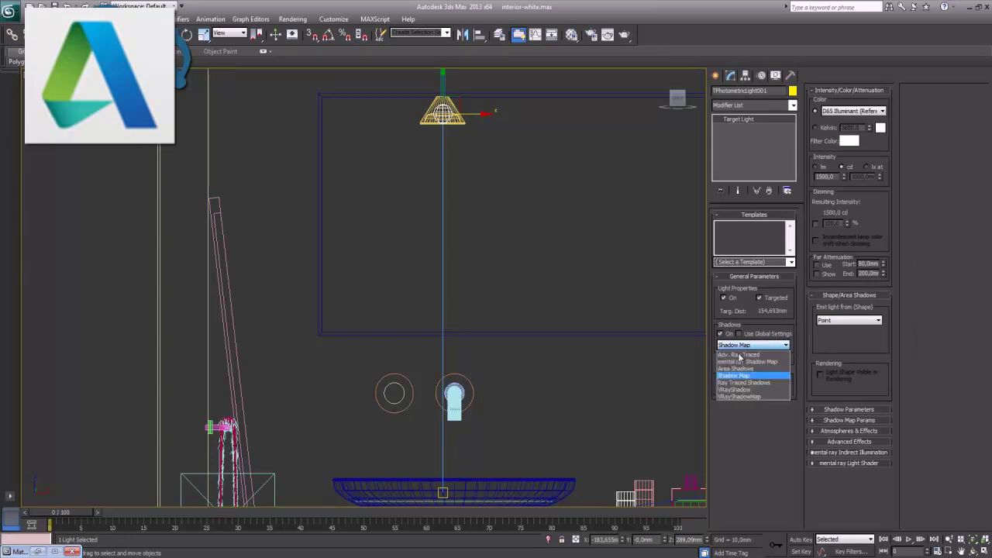
{"action": "left_click", "coordinate": [742, 390]}
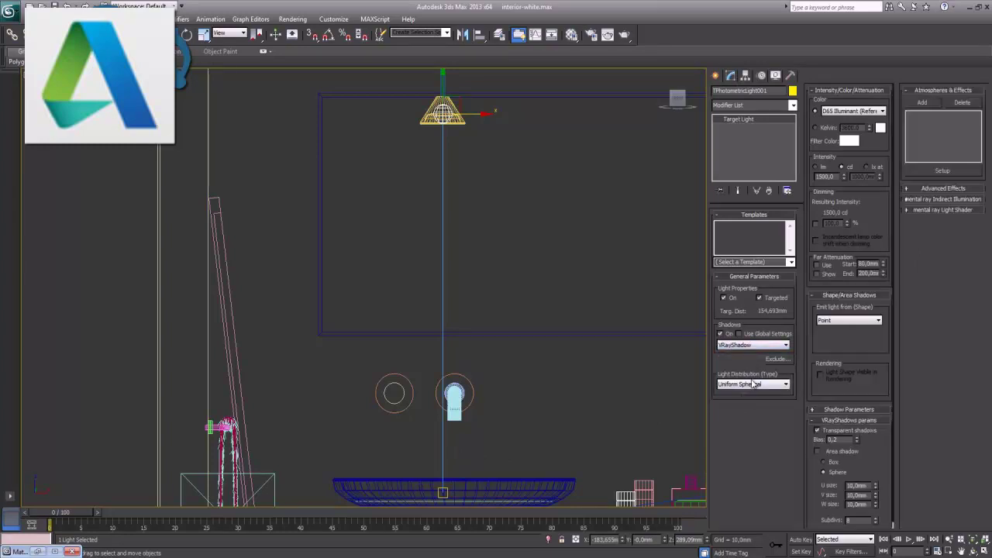
{"action": "left_click", "coordinate": [752, 385]}
{"action": "left_click", "coordinate": [756, 394]}
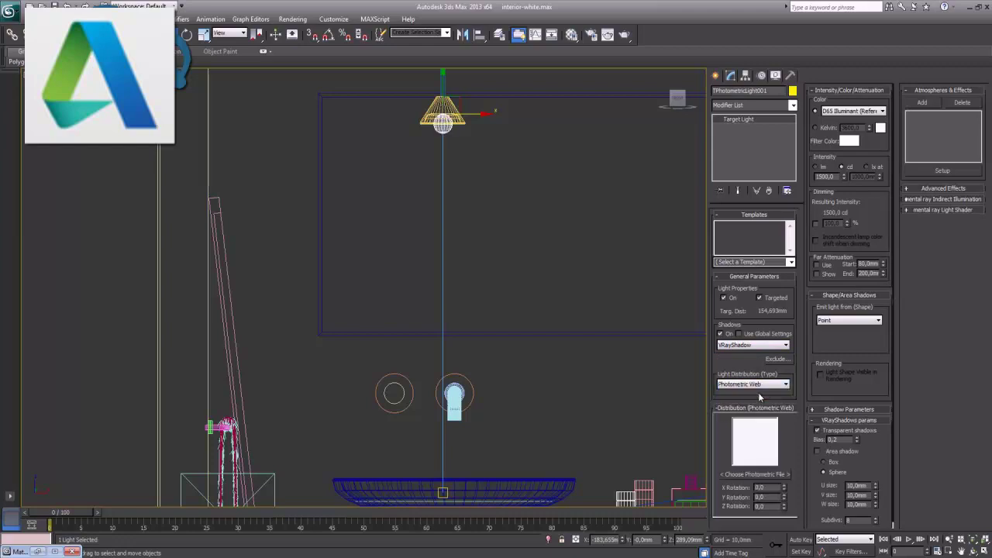
Load the 14.ies profile from the photometric library on drive D:
{"action": "left_click", "coordinate": [754, 474]}
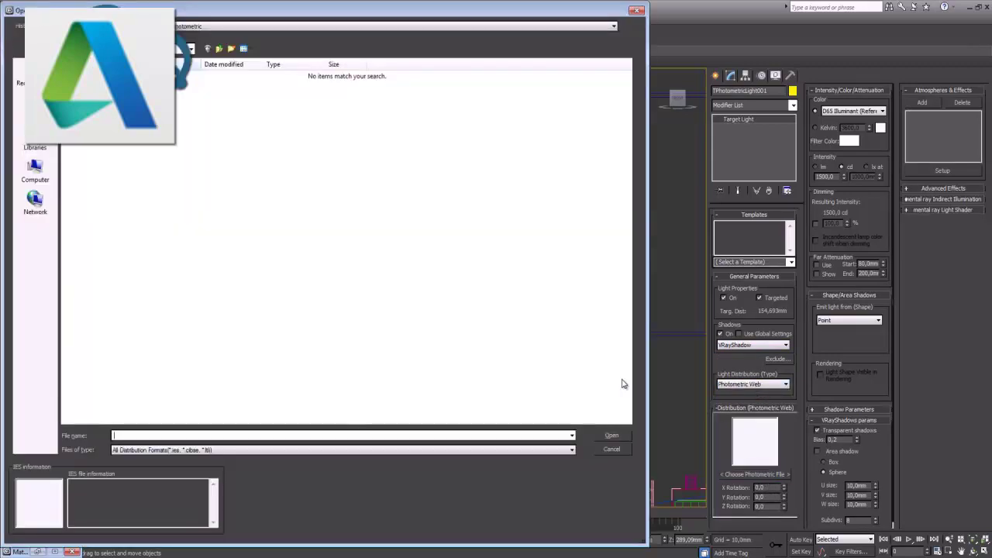
{"action": "left_click", "coordinate": [191, 48]}
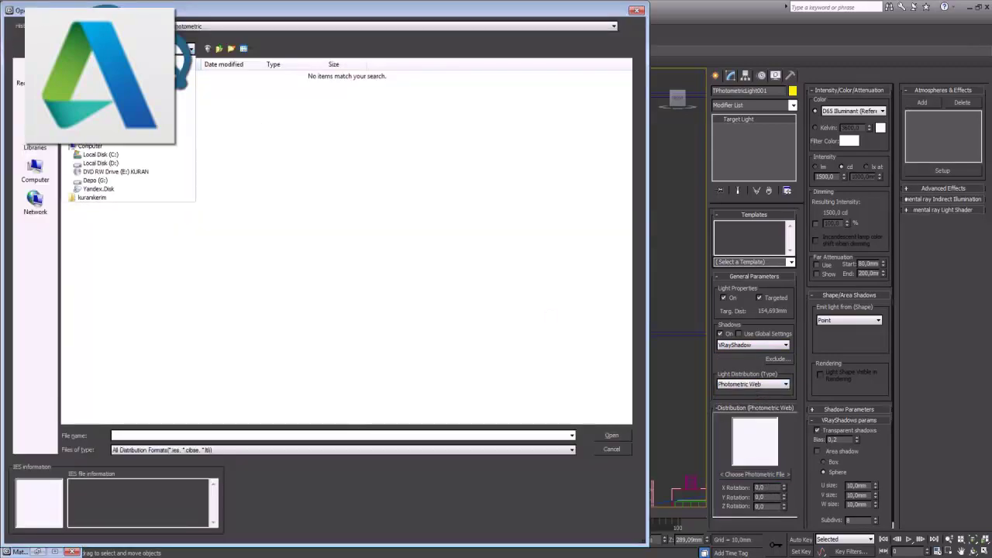
{"action": "left_click", "coordinate": [118, 166]}
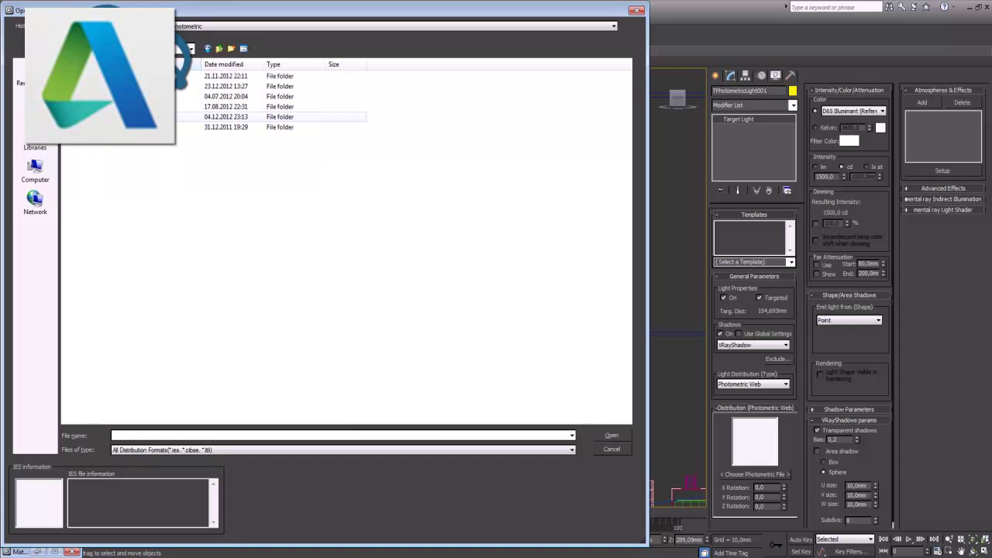
{"action": "double_click", "coordinate": [140, 127]}
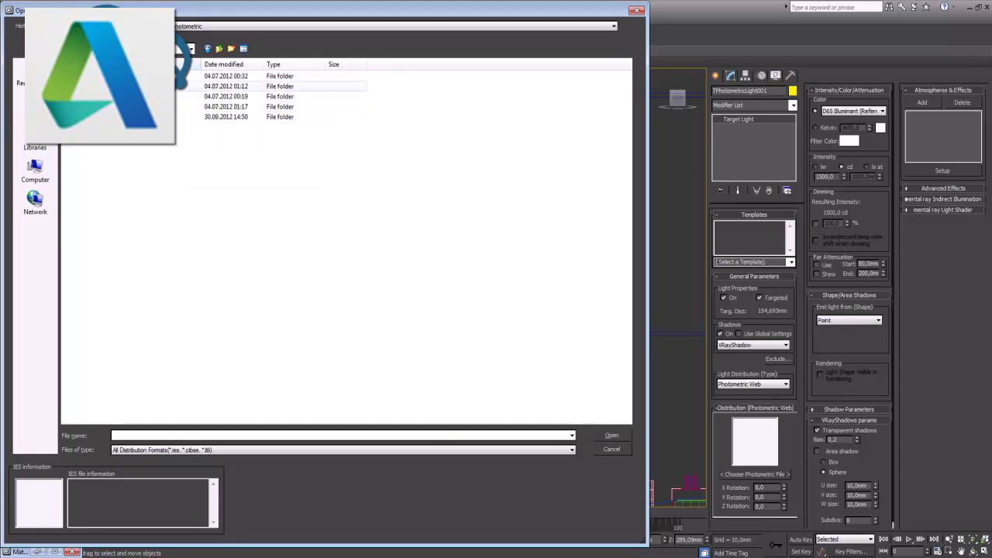
{"action": "double_click", "coordinate": [140, 86]}
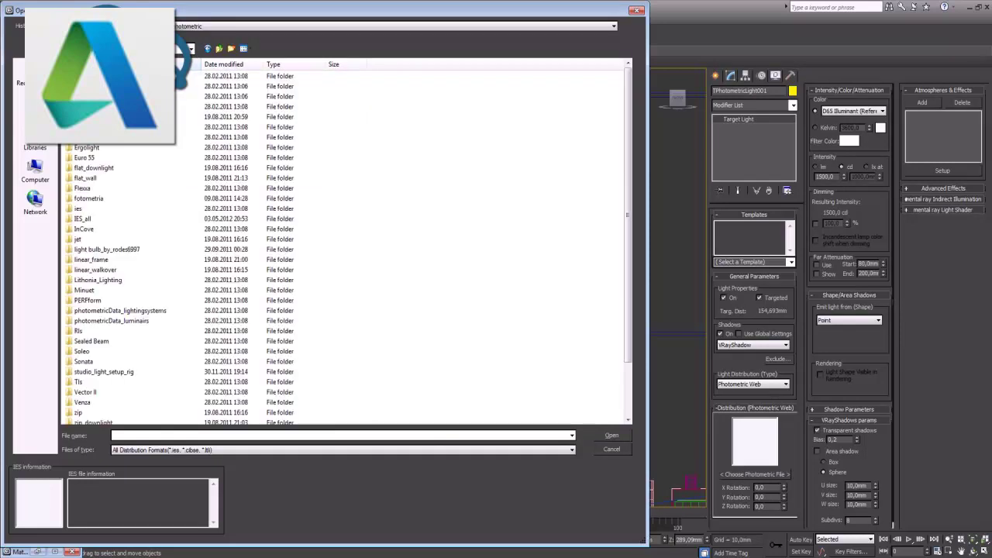
{"action": "double_click", "coordinate": [155, 96]}
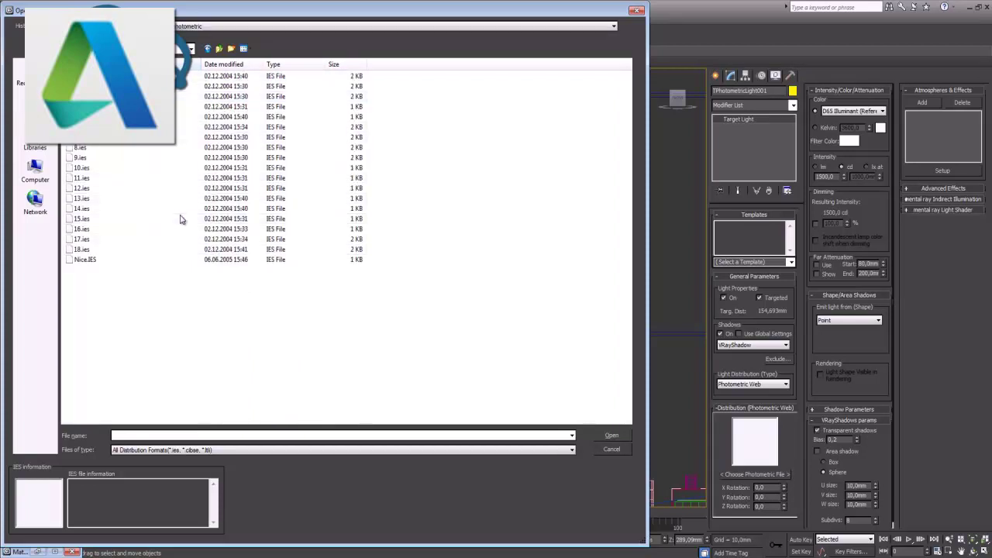
{"action": "left_click", "coordinate": [92, 208]}
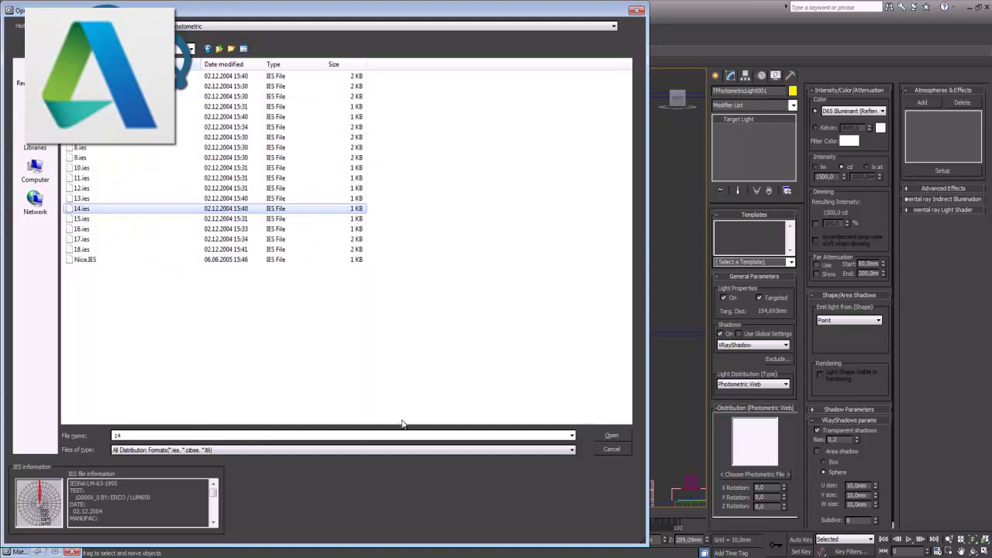
{"action": "left_click", "coordinate": [615, 436]}
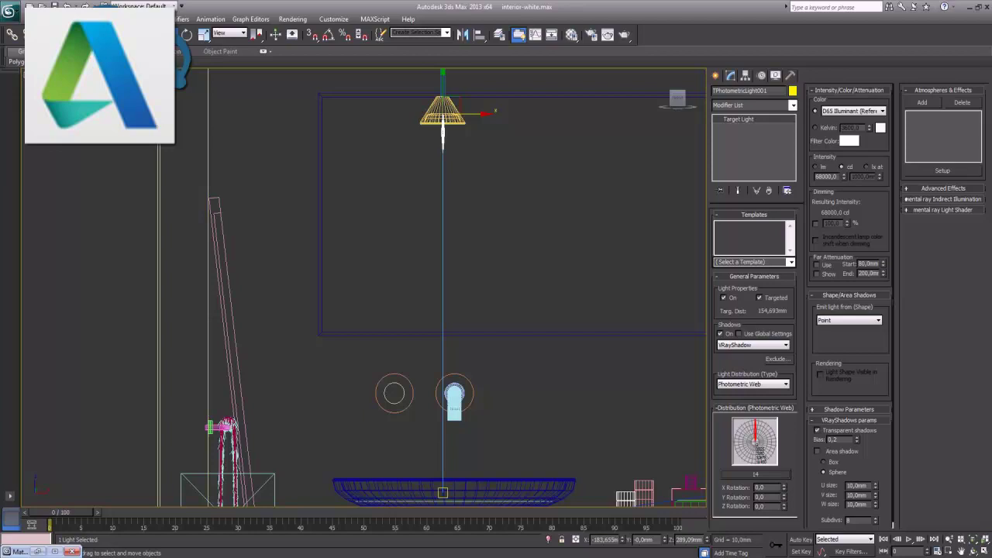
Center the photometric light over the left sink basin in the maximized Top view
{"action": "left_click", "coordinate": [442, 493]}
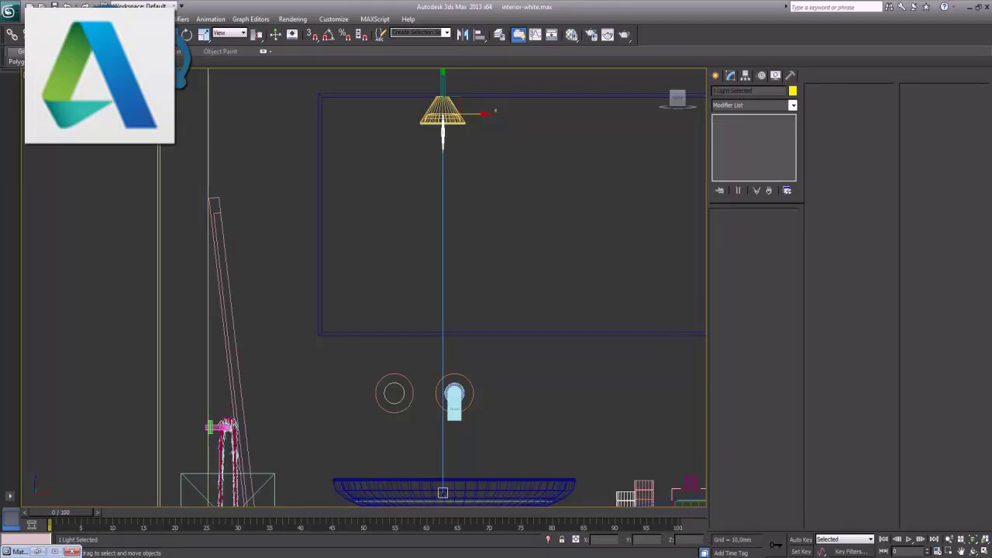
{"action": "key", "text": "alt+w"}
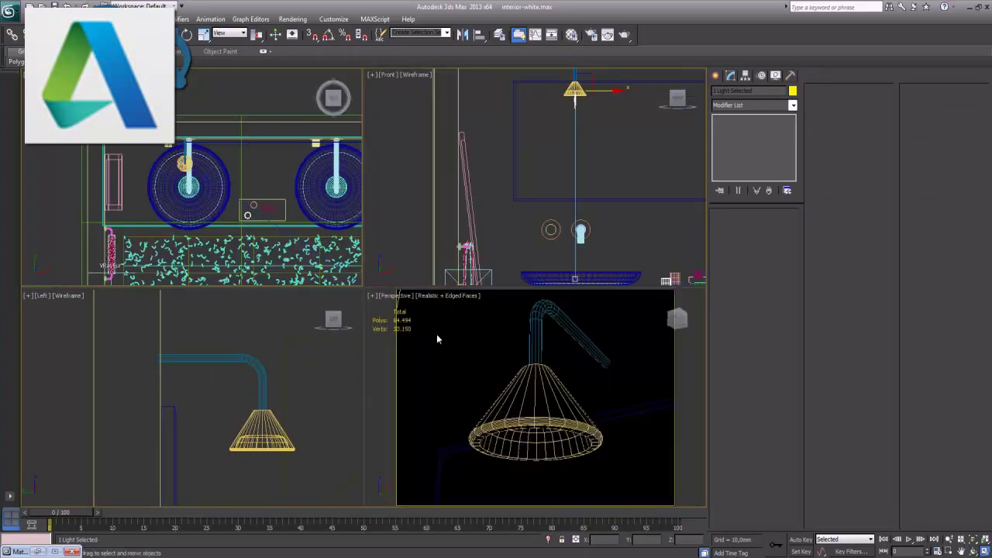
{"action": "key", "text": "alt+w"}
{"action": "scroll", "coordinate": [338, 365], "scroll_direction": "down", "scroll_amount": 3}
{"action": "left_click_drag", "start_coordinate": [346, 362], "coordinate": [371, 191]}
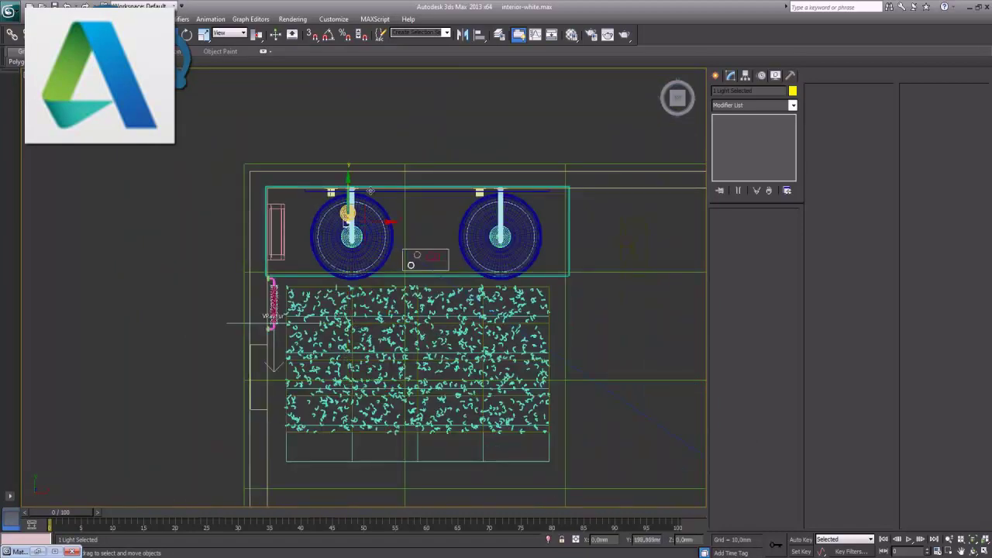
{"action": "scroll", "coordinate": [370, 287], "scroll_direction": "up", "scroll_amount": 5}
{"action": "middle_click_drag", "start_coordinate": [345, 172], "coordinate": [416, 323]}
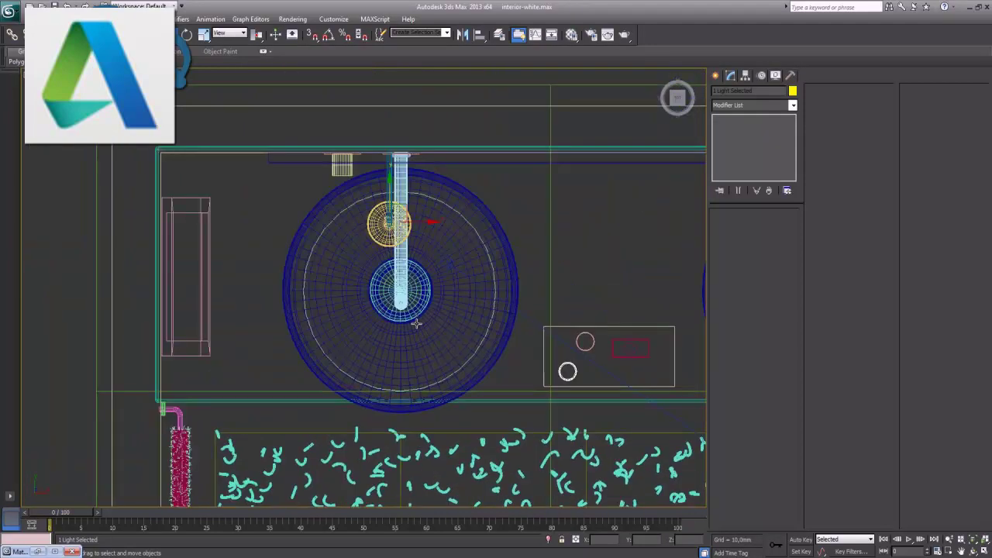
{"action": "scroll", "coordinate": [416, 324], "scroll_direction": "up", "scroll_amount": 3}
{"action": "middle_click_drag", "start_coordinate": [490, 251], "coordinate": [416, 326]}
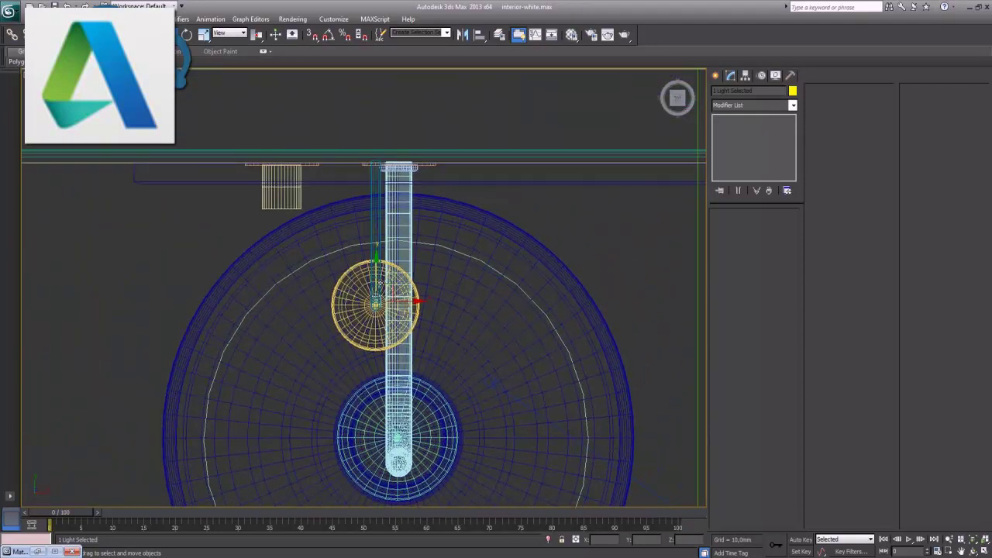
{"action": "left_click_drag", "start_coordinate": [375, 302], "coordinate": [376, 307]}
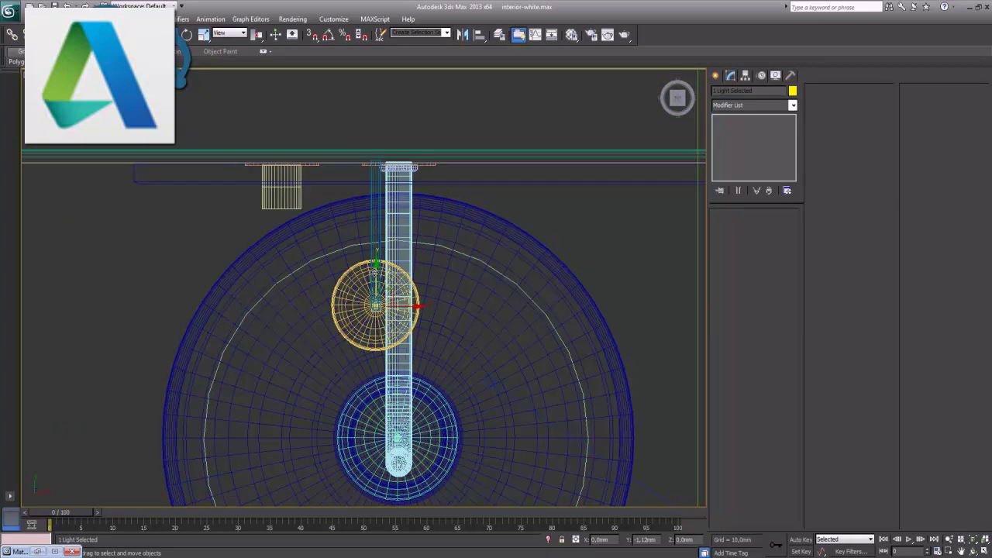
Switch the Perspective view to Camera001 and start a test render
{"action": "left_click", "coordinate": [984, 551]}
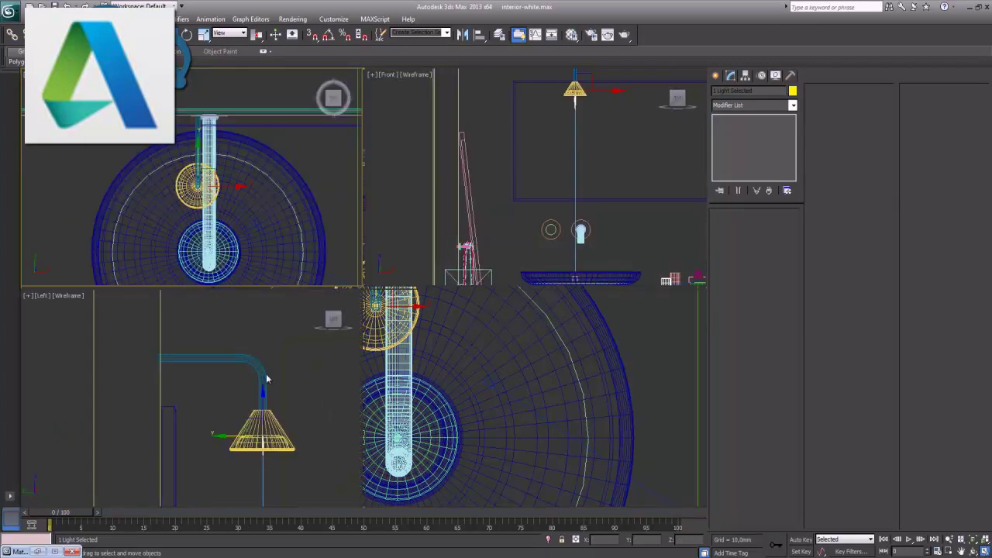
{"action": "mouse_move", "coordinate": [330, 419]}
{"action": "middle_mouse_down"}
{"action": "mouse_move", "coordinate": [290, 306]}
{"action": "mouse_move", "coordinate": [290, 361]}
{"action": "middle_mouse_up"}
{"action": "scroll", "coordinate": [290, 305], "scroll_direction": "down", "scroll_amount": 2}
{"action": "scroll", "coordinate": [288, 361], "scroll_direction": "down", "scroll_amount": 1}
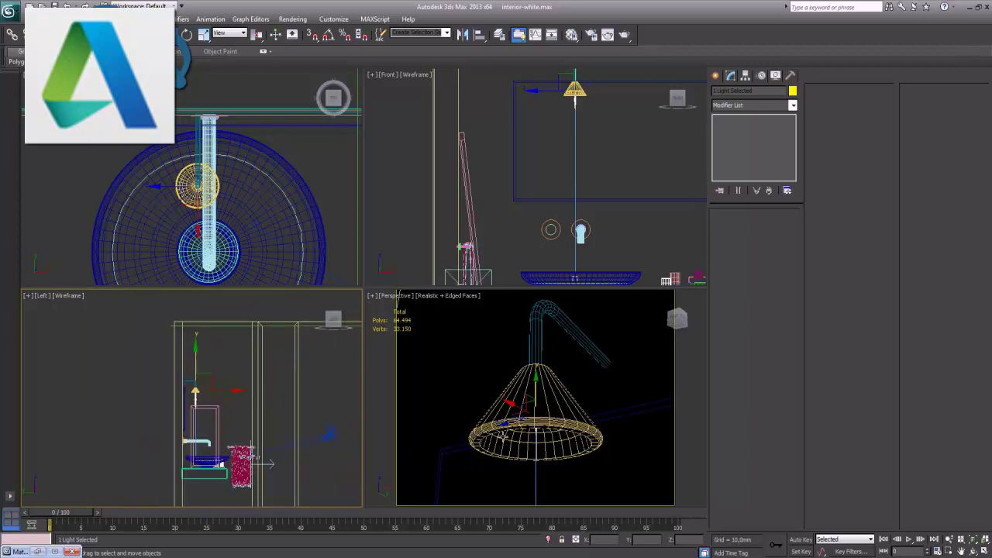
{"action": "left_click", "coordinate": [554, 419]}
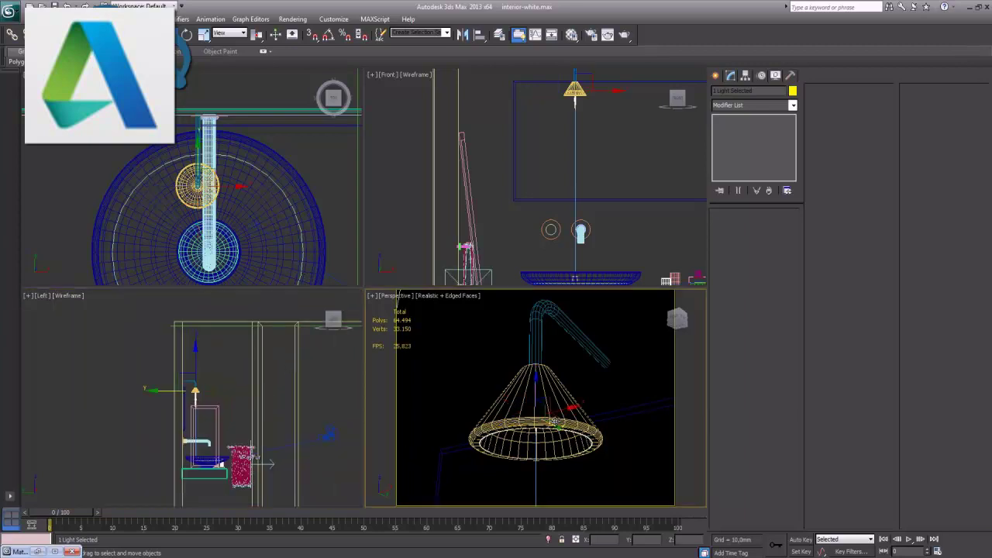
{"action": "key", "text": "c"}
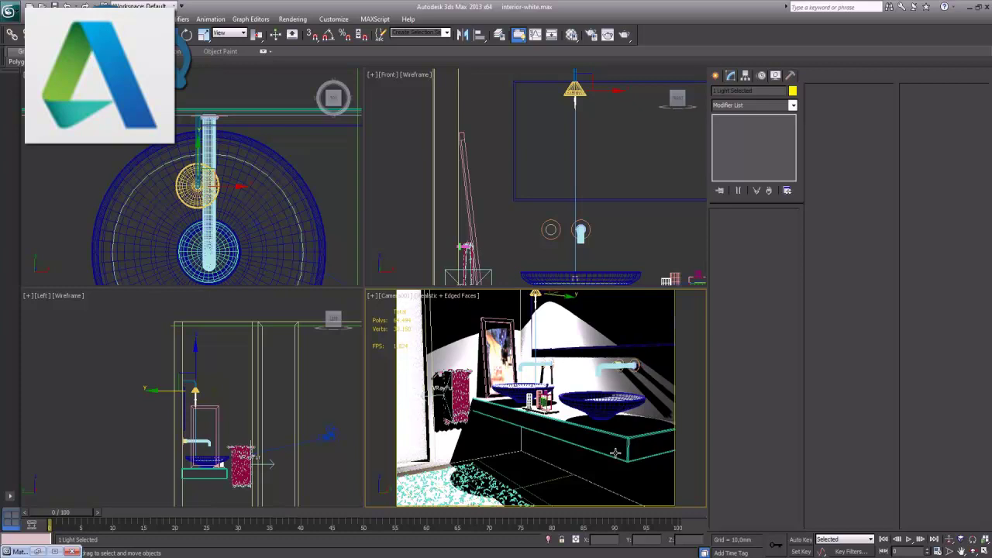
{"action": "key", "text": "shift+q"}
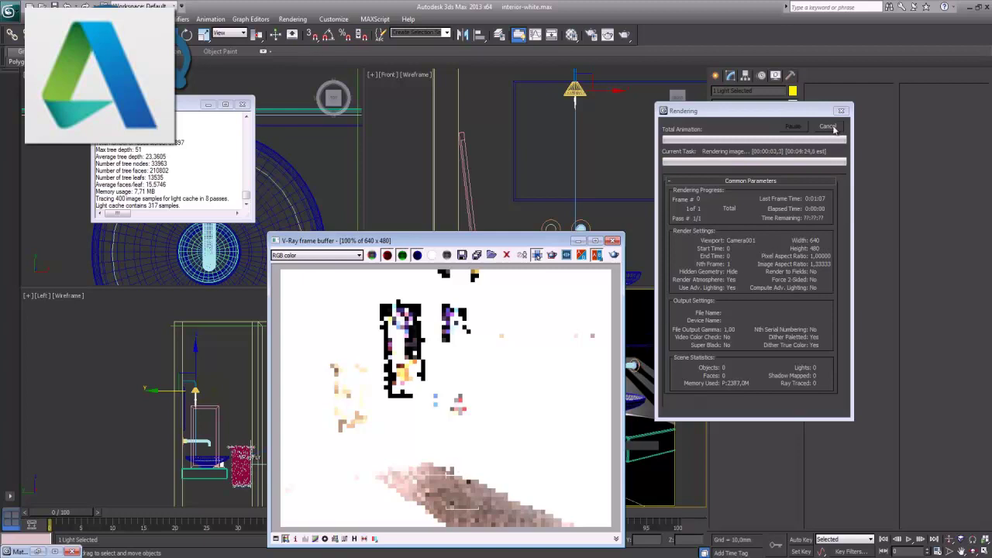
Cancel the test render and close the frame buffer and render log
{"action": "left_click", "coordinate": [830, 127]}
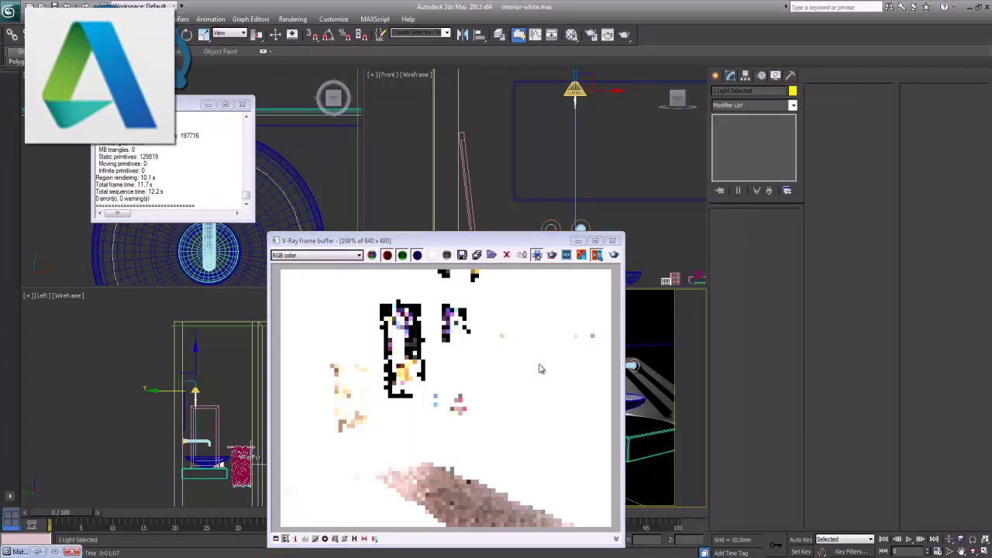
{"action": "left_click", "coordinate": [606, 196]}
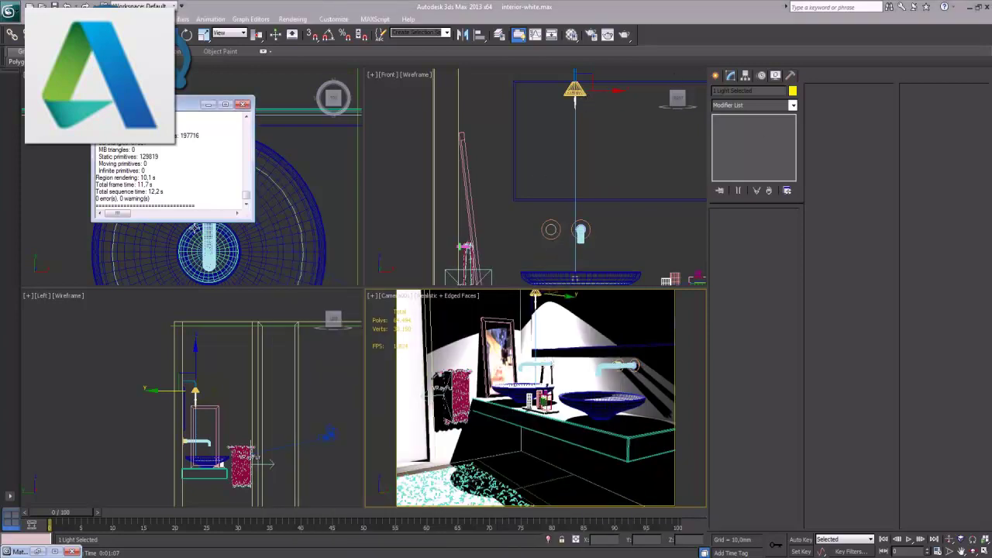
{"action": "left_click", "coordinate": [243, 105]}
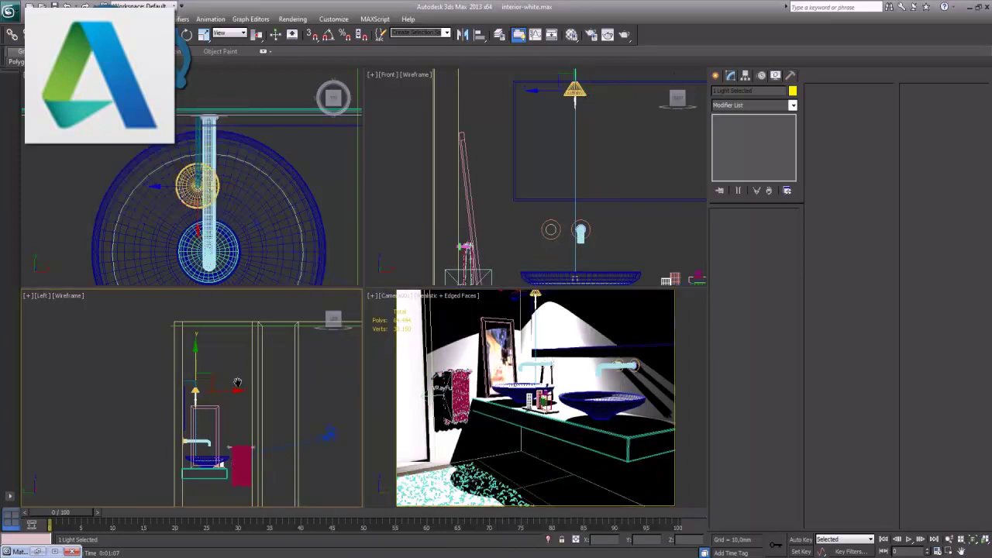
Select PhotometricLight001 and bring up its list of IES photometric files
{"action": "scroll", "coordinate": [198, 417], "scroll_direction": "up", "scroll_amount": 2}
{"action": "middle_click_drag", "start_coordinate": [198, 416], "coordinate": [288, 377]}
{"action": "left_click", "coordinate": [234, 319]}
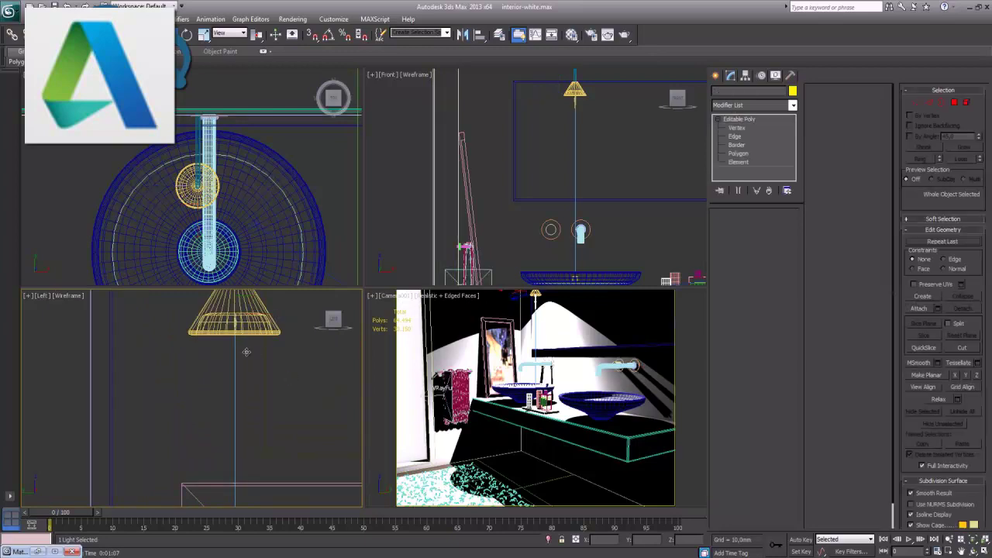
{"action": "left_click", "coordinate": [328, 183]}
{"action": "left_click", "coordinate": [575, 92]}
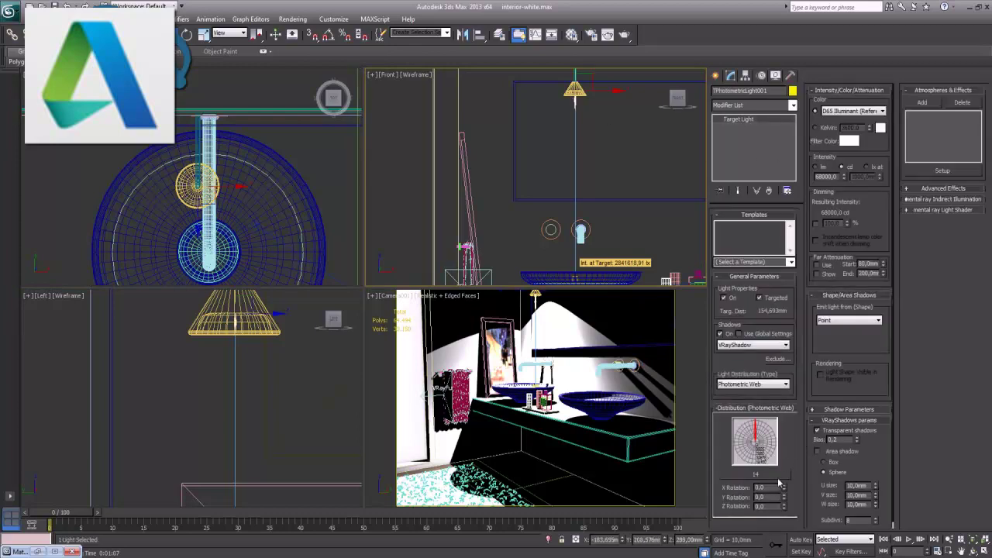
{"action": "left_click", "coordinate": [764, 470]}
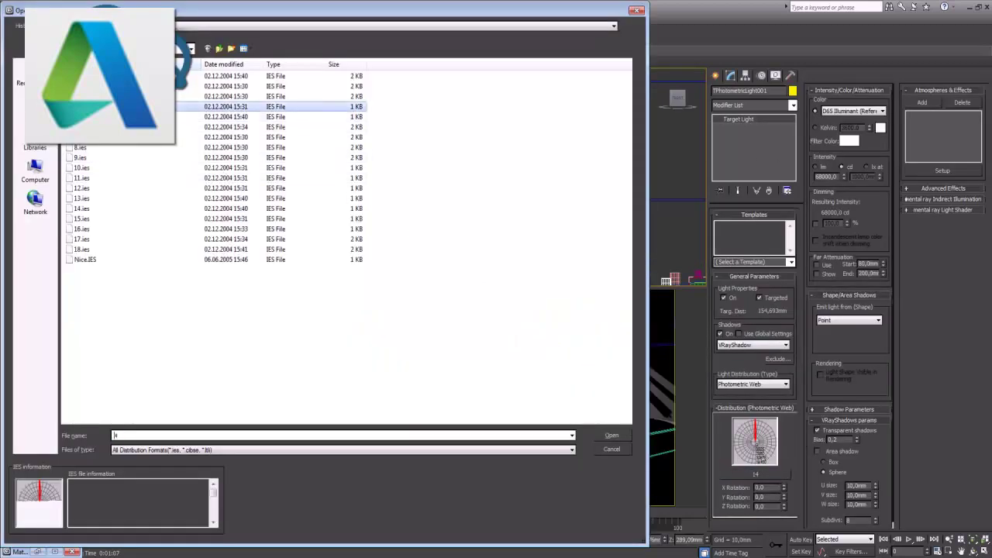
Load the 4.ies profile, test-render the camera view, then set intensity to 3000 cd
{"action": "double_click", "coordinate": [117, 106]}
{"action": "right_click", "coordinate": [593, 431]}
{"action": "key", "text": "shift+q"}
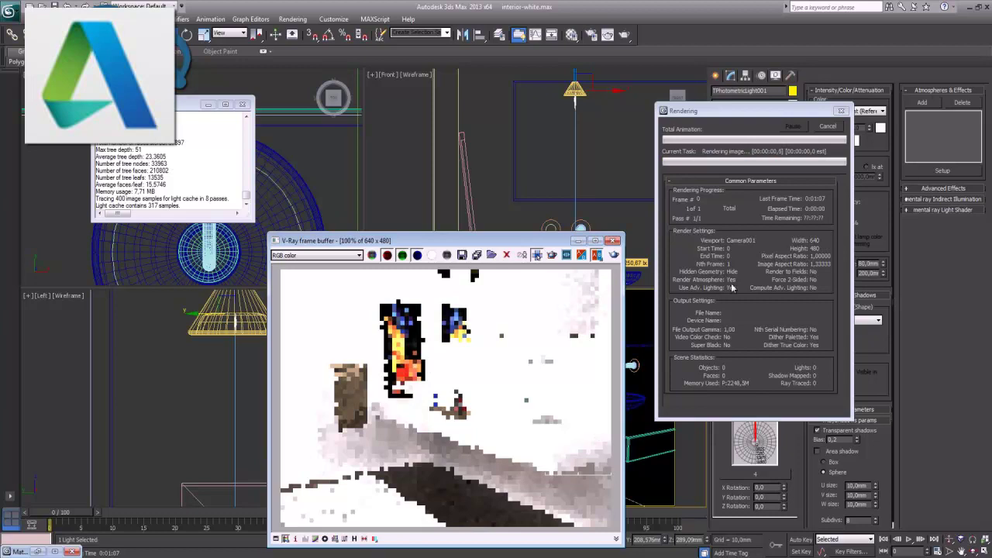
{"action": "left_click", "coordinate": [842, 127]}
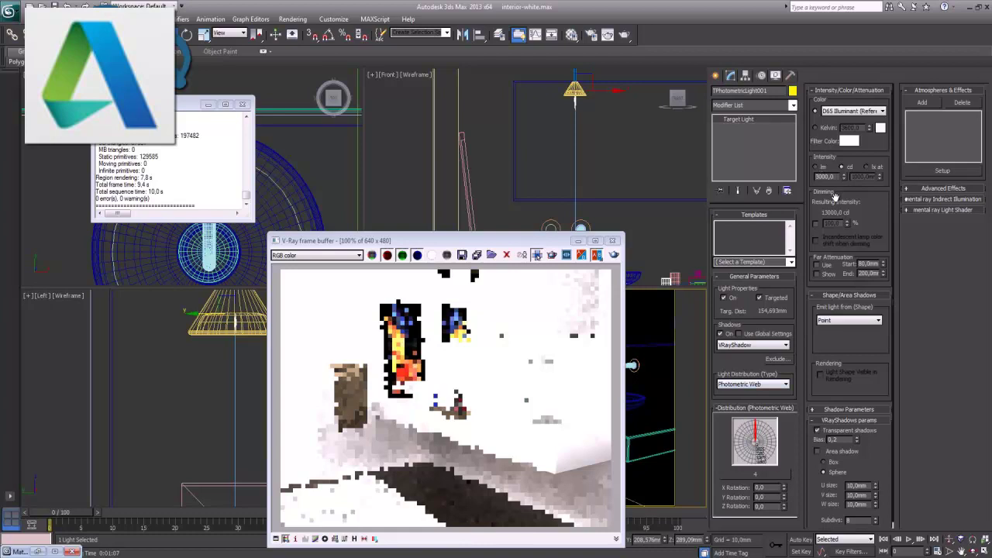
{"action": "key", "text": "Return"}
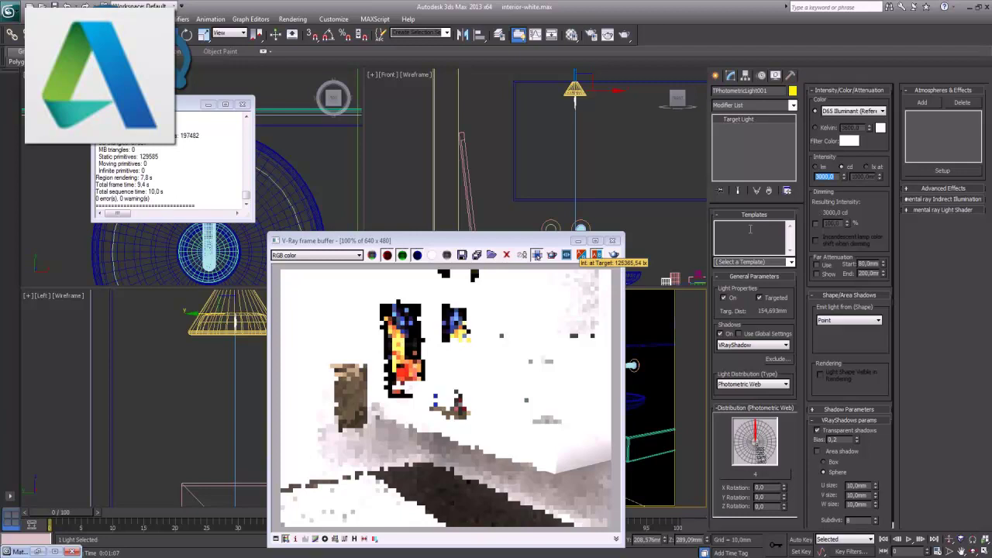
Test-render the scene, stop it, and set the light intensity to 1000 cd
{"action": "left_click", "coordinate": [614, 256]}
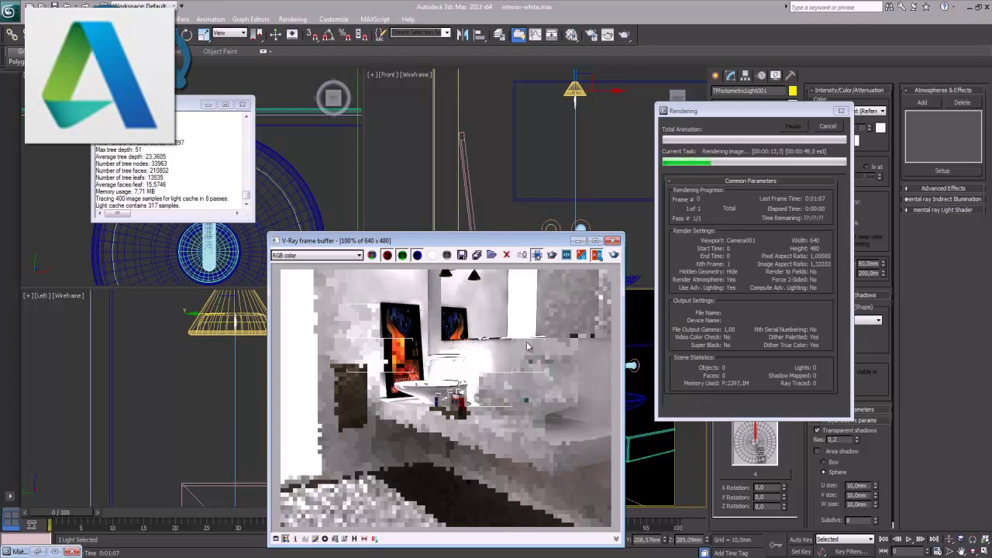
{"action": "left_click", "coordinate": [828, 128]}
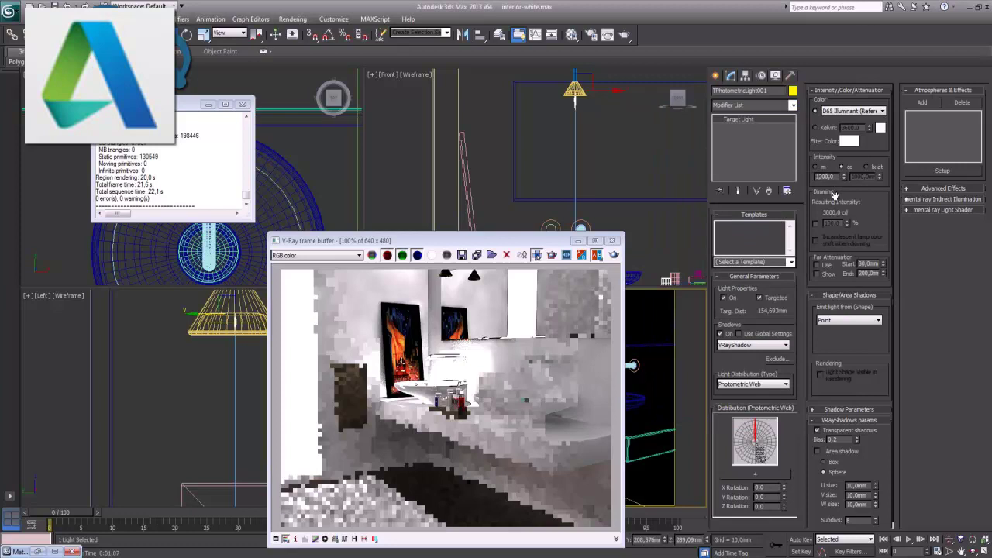
{"action": "left_click", "coordinate": [826, 176]}
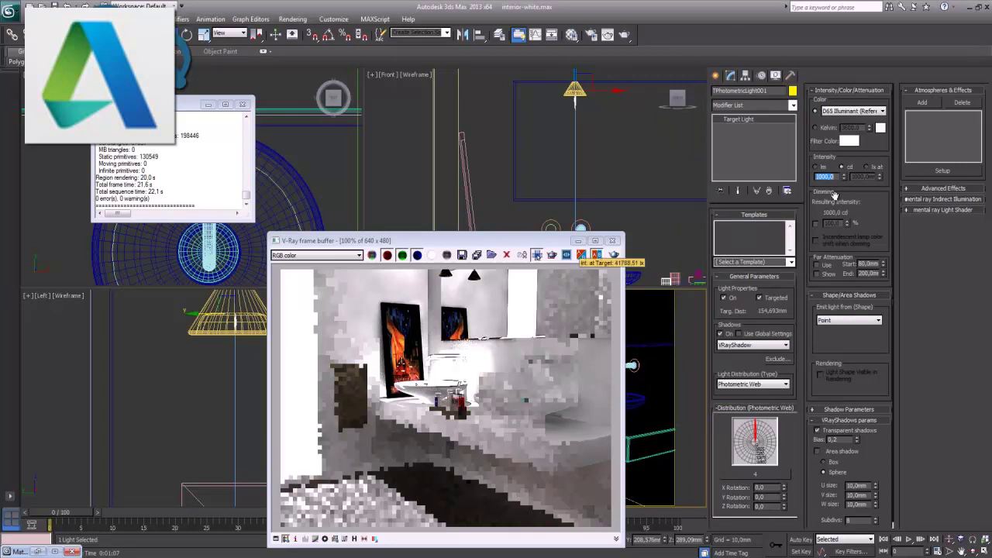
Render again, stop it, and lower the intensity to 500 cd
{"action": "left_click", "coordinate": [614, 254]}
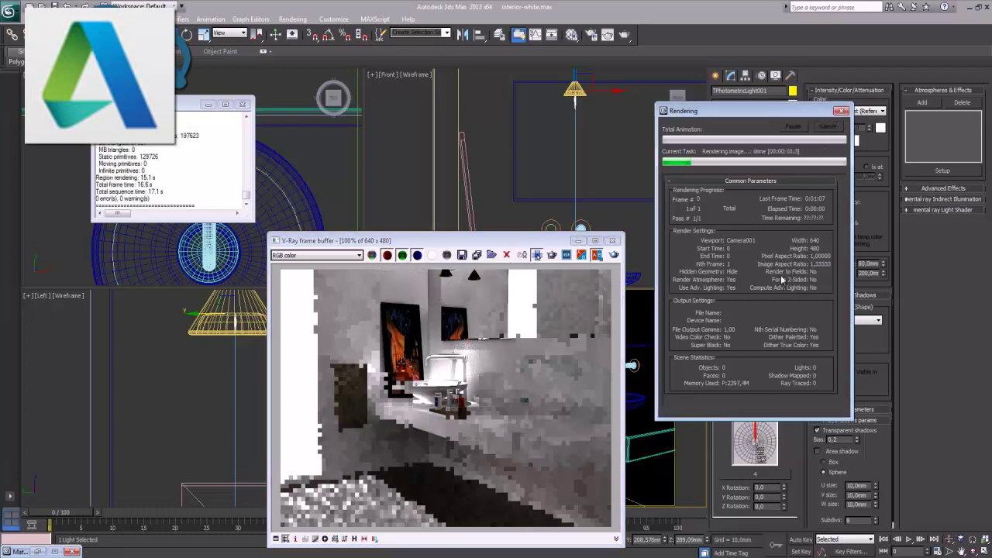
{"action": "left_click", "coordinate": [824, 177]}
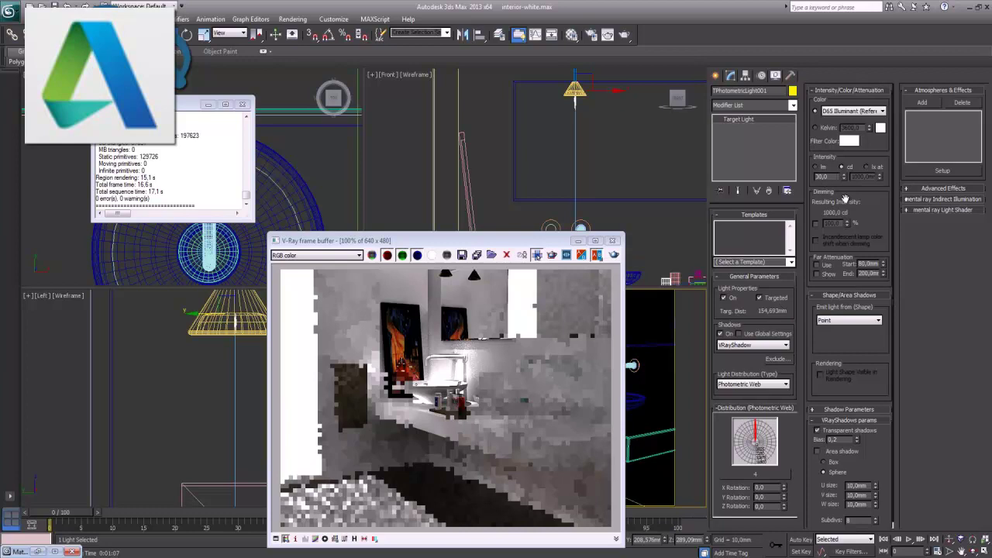
{"action": "type", "text": "500"}
{"action": "key", "text": "Return"}
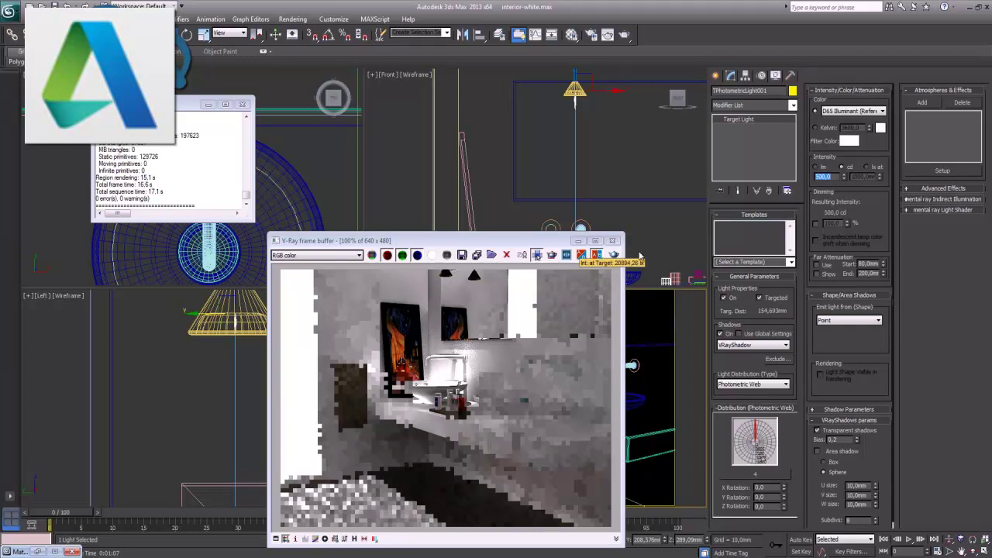
Test-render at 500 cd, set intensity to 100 cd, and render the camera view again
{"action": "left_click", "coordinate": [616, 256]}
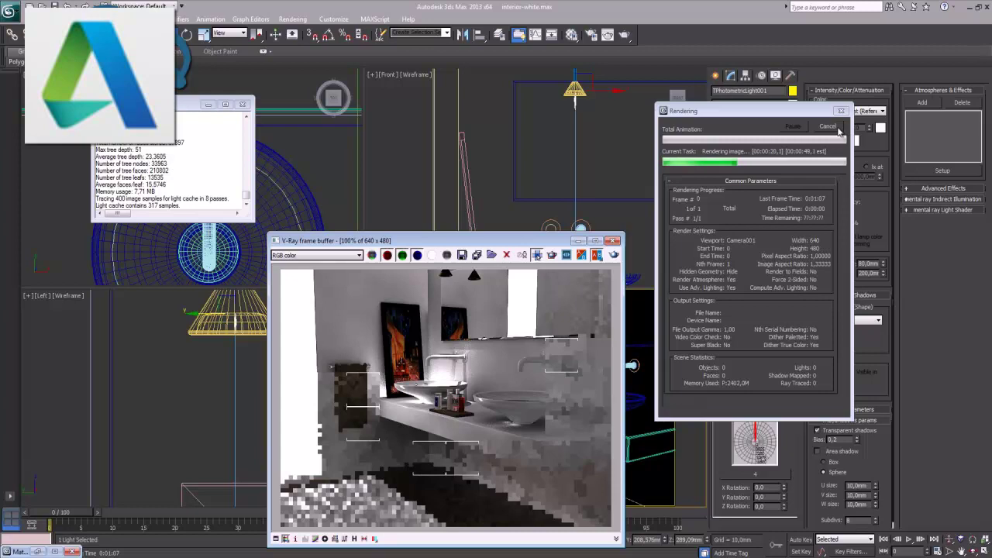
{"action": "left_click", "coordinate": [828, 126]}
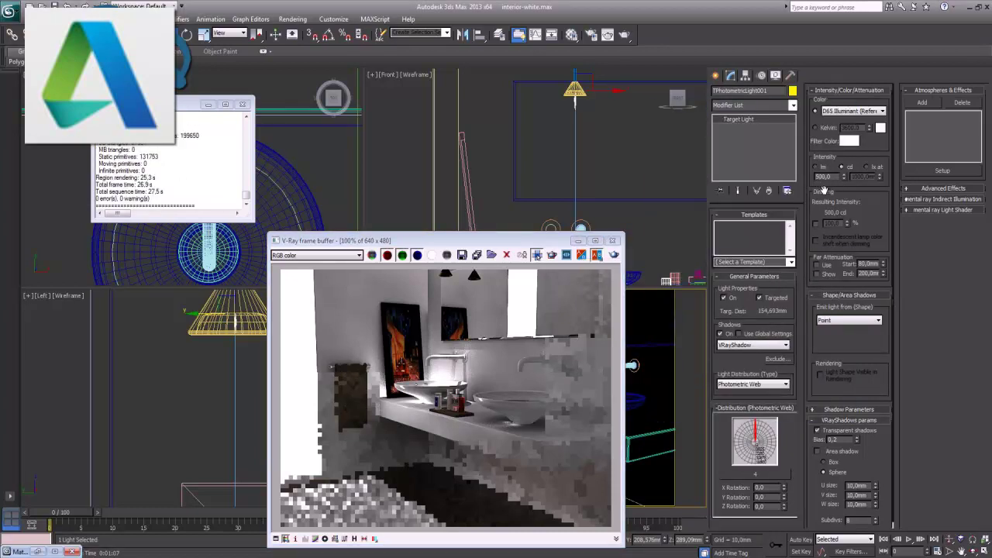
{"action": "key", "text": "Return"}
{"action": "left_click", "coordinate": [614, 256]}
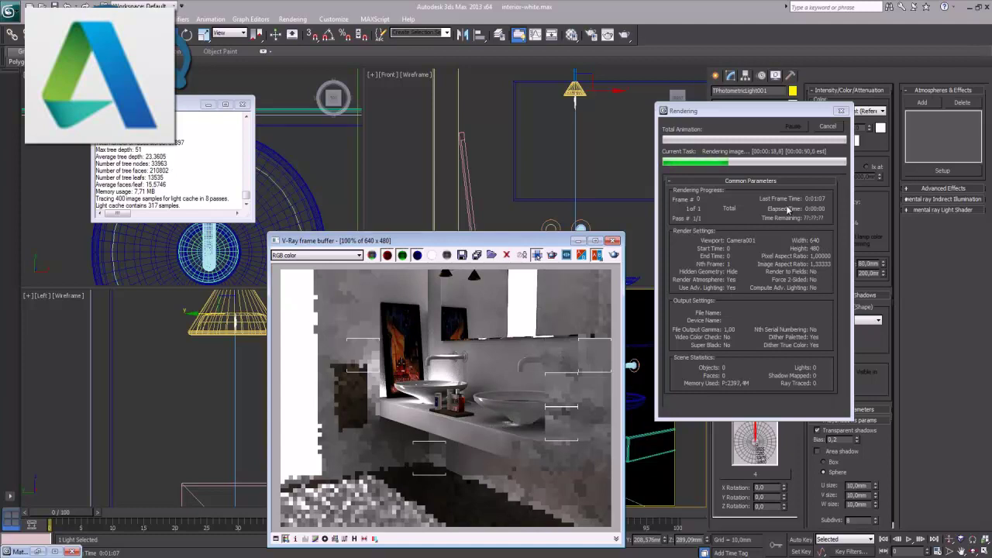
{"action": "left_click", "coordinate": [828, 126]}
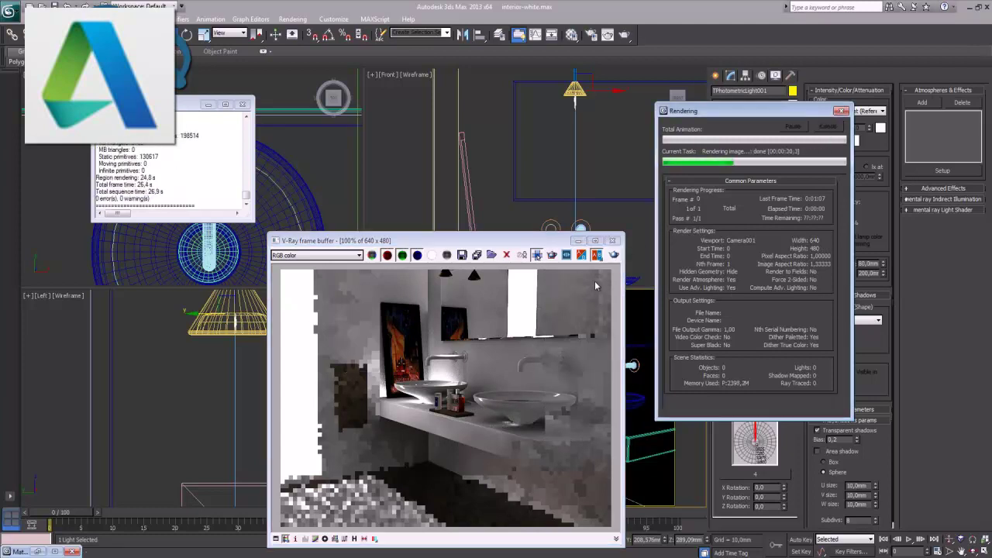
Close the render windows, select the lamp shade and pick the unused 17 - Default slot
{"action": "left_click", "coordinate": [612, 241]}
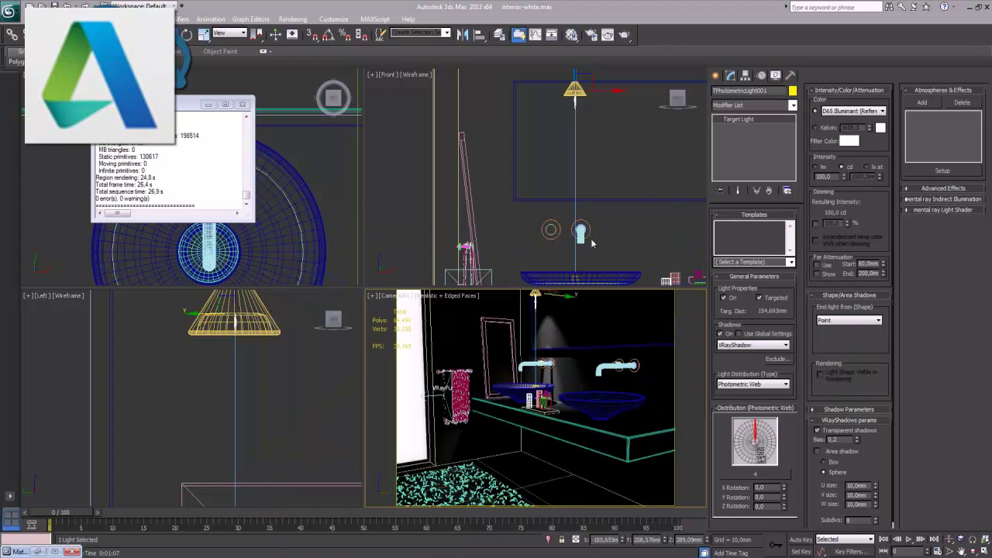
{"action": "left_click", "coordinate": [243, 106]}
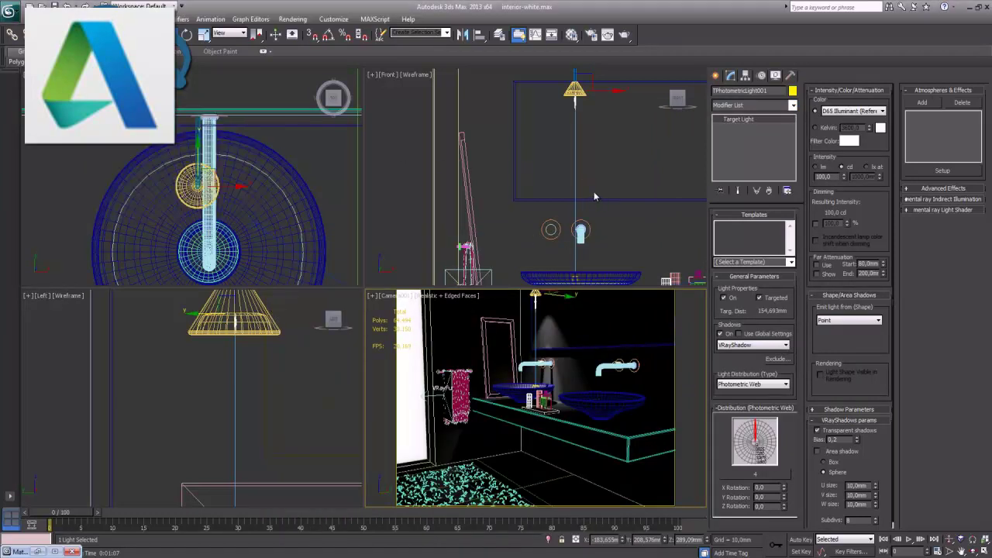
{"action": "left_click", "coordinate": [574, 90]}
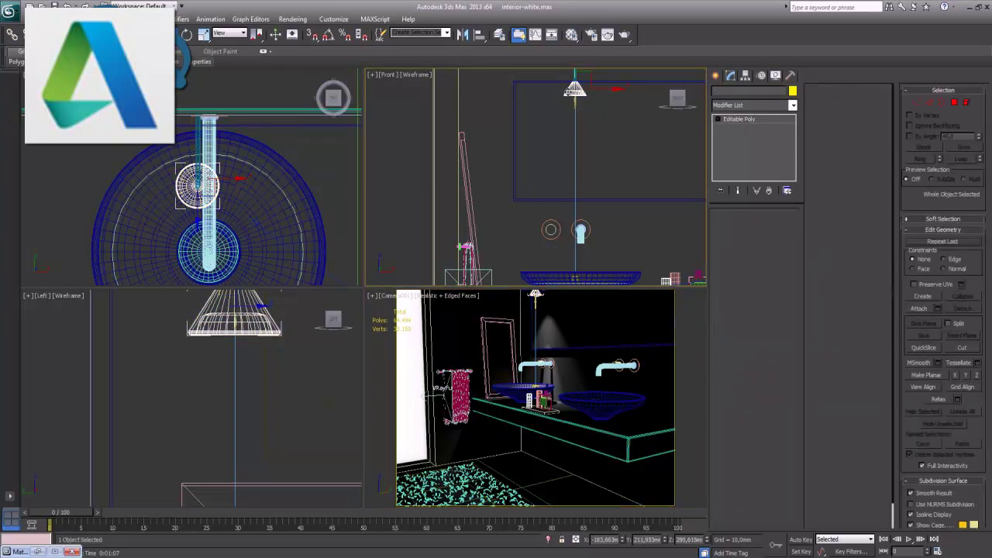
{"action": "key", "text": "m"}
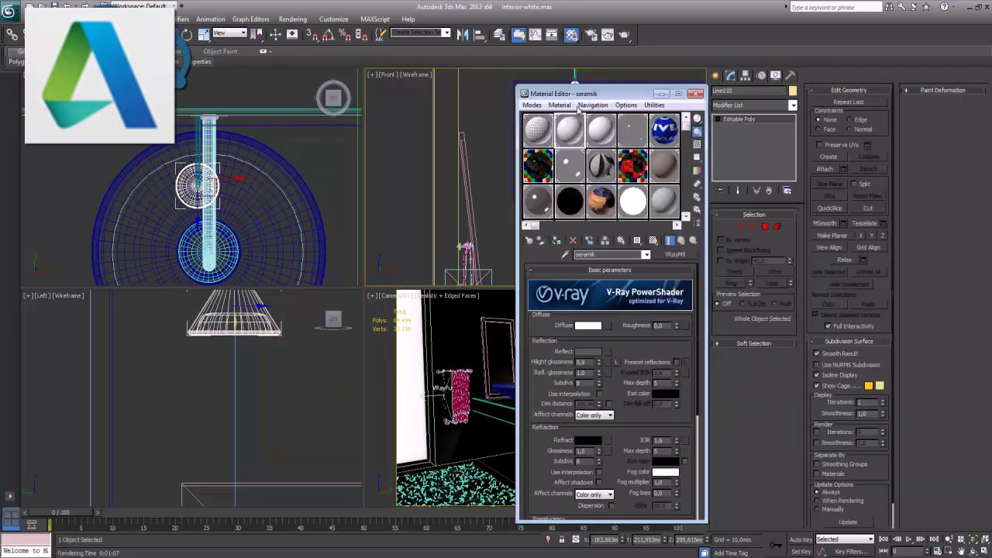
{"action": "left_click", "coordinate": [676, 224]}
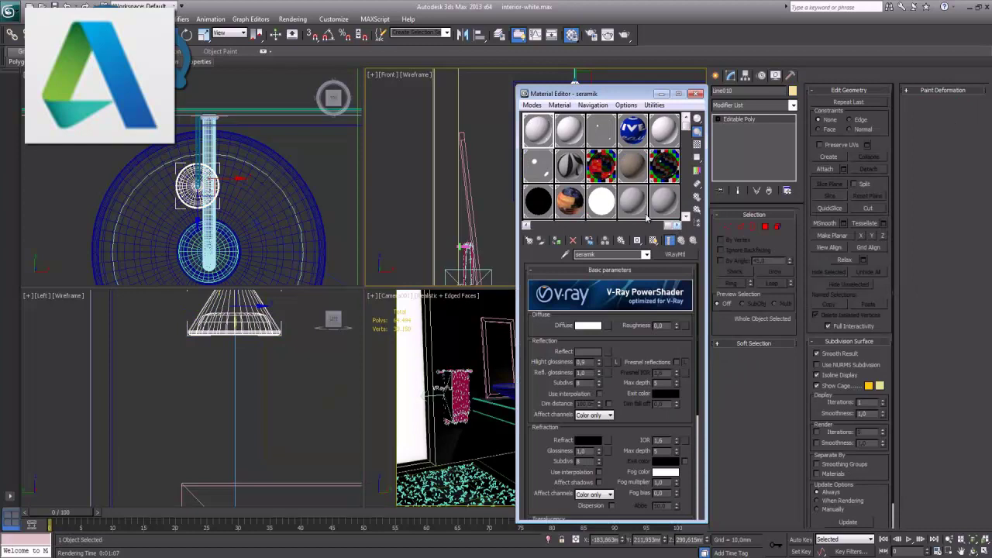
{"action": "left_click", "coordinate": [635, 203]}
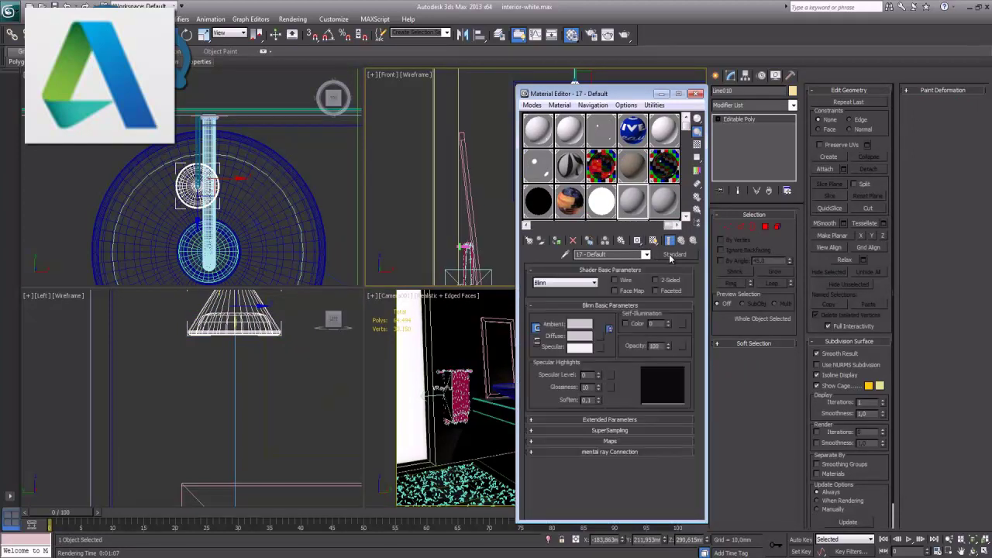
Make the slot a VRayMtl with dark red diffuse and assign it to the lamp shade
{"action": "left_click", "coordinate": [671, 256]}
{"action": "double_click", "coordinate": [412, 421]}
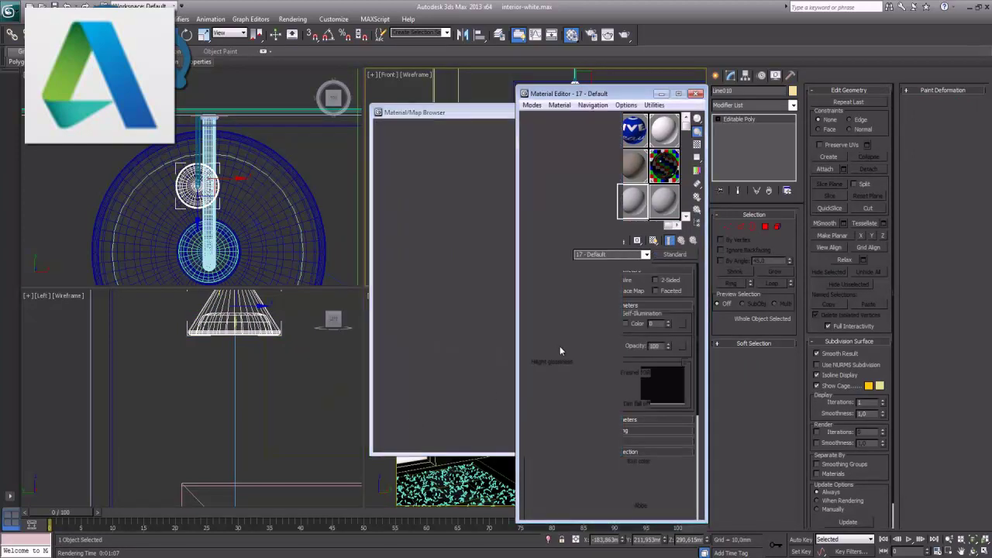
{"action": "left_click", "coordinate": [588, 325]}
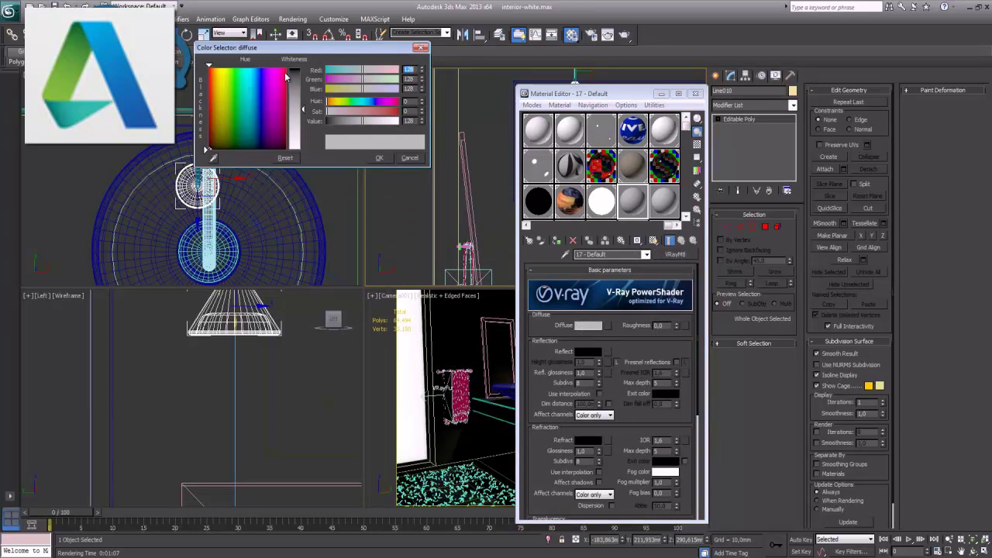
{"action": "left_click_drag", "start_coordinate": [210, 155], "coordinate": [205, 140]}
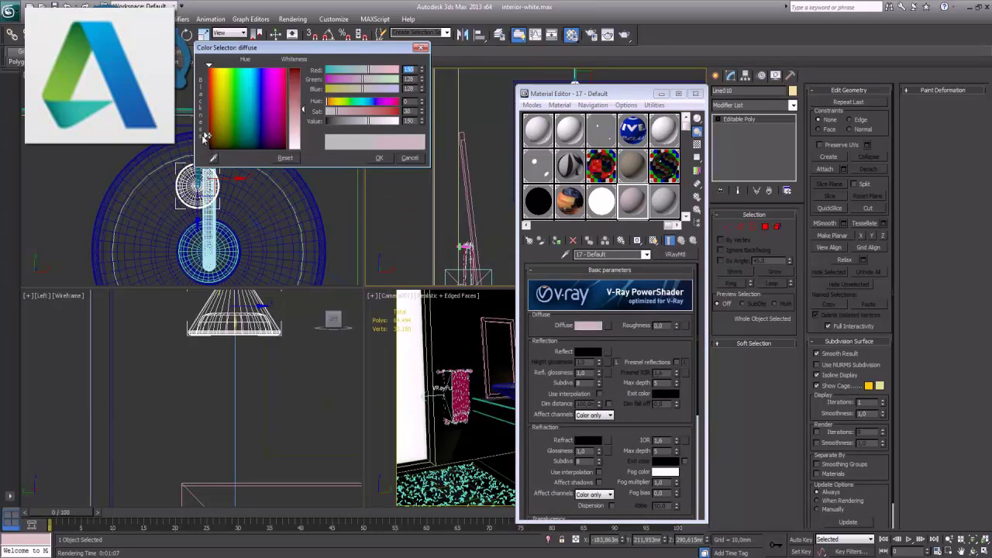
{"action": "left_click_drag", "start_coordinate": [307, 113], "coordinate": [304, 70]}
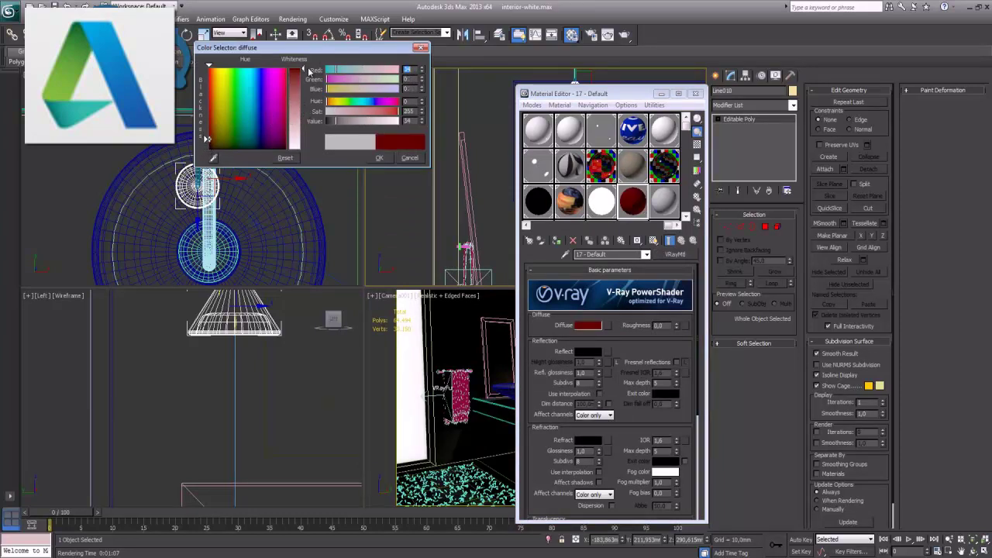
{"action": "left_click", "coordinate": [382, 158]}
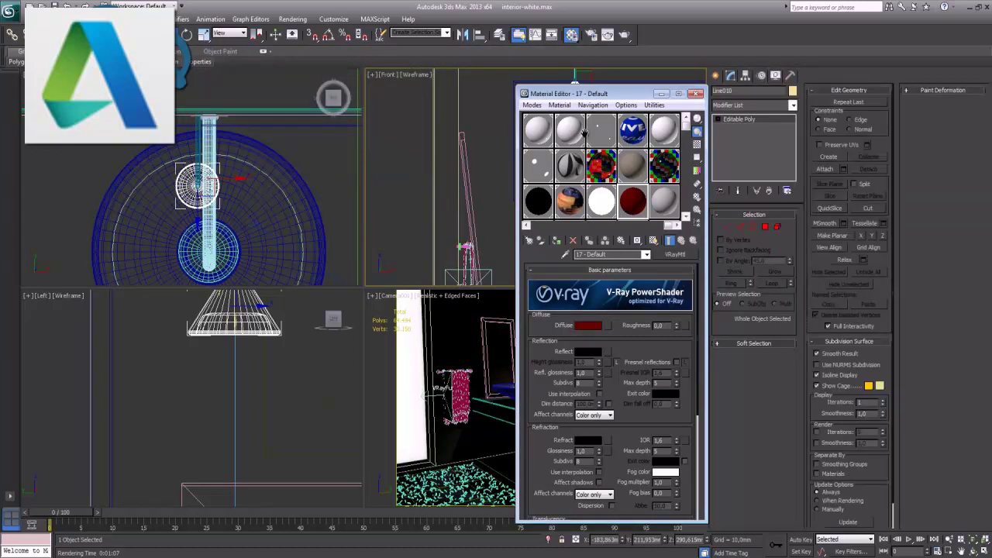
{"action": "left_click_drag", "start_coordinate": [615, 95], "coordinate": [732, 107]}
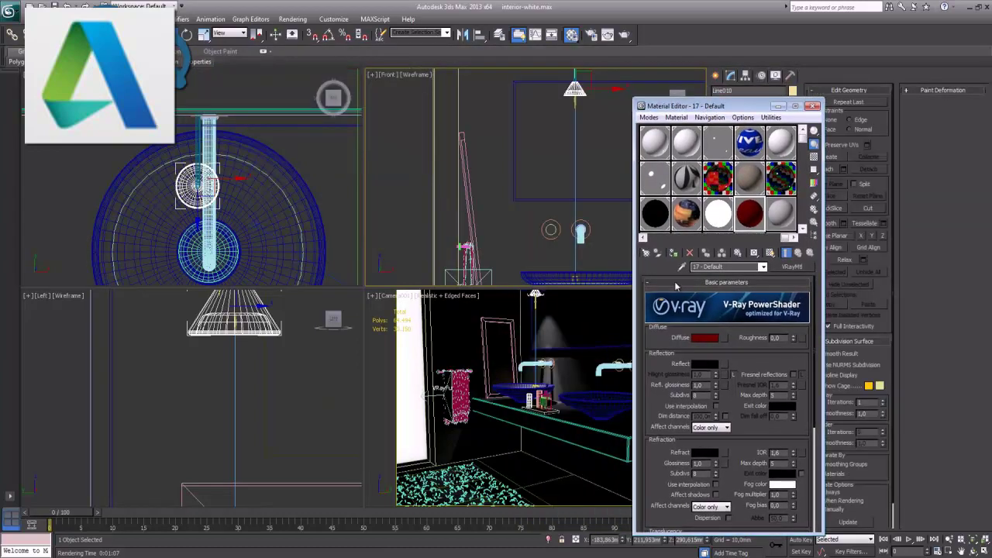
{"action": "left_click", "coordinate": [674, 256]}
Maximize the camera view on the lamp and inspect the ayna and kapak materials
{"action": "left_click", "coordinate": [553, 338]}
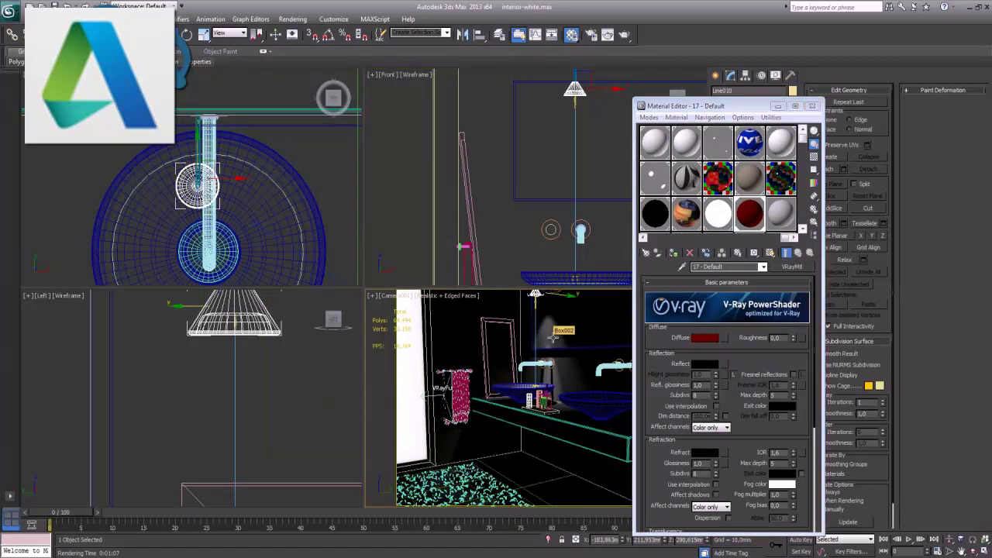
{"action": "key", "text": "alt+w"}
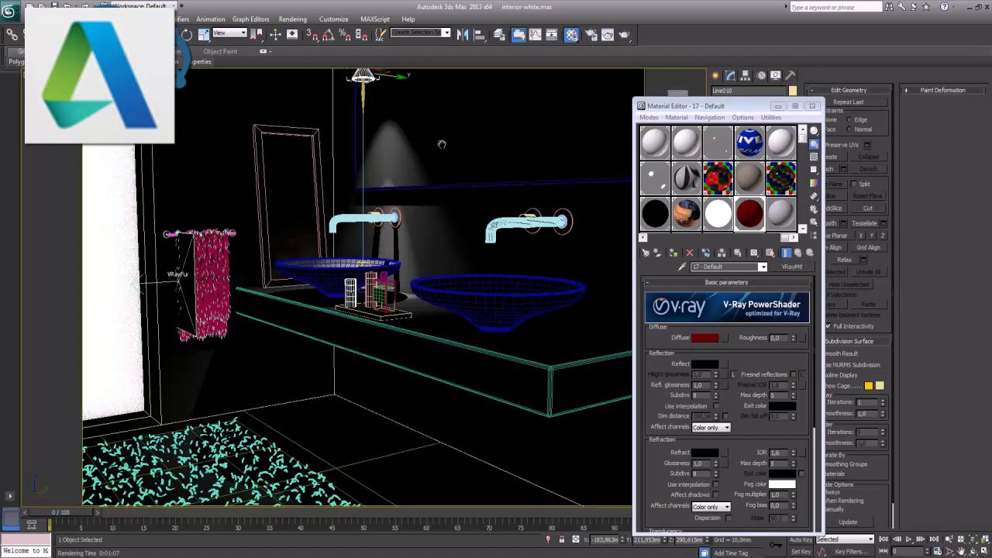
{"action": "middle_click_drag", "start_coordinate": [442, 143], "coordinate": [329, 188]}
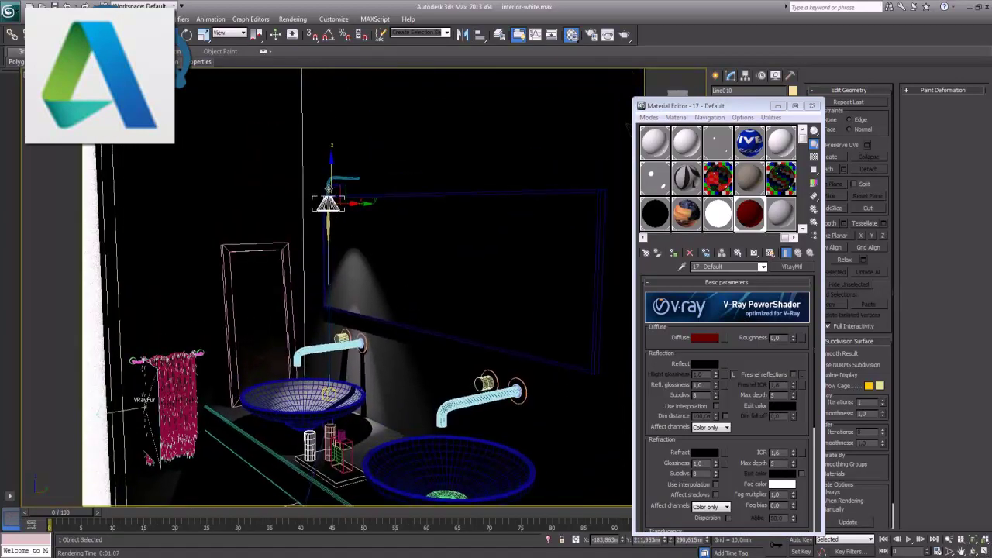
{"action": "left_click", "coordinate": [329, 187]}
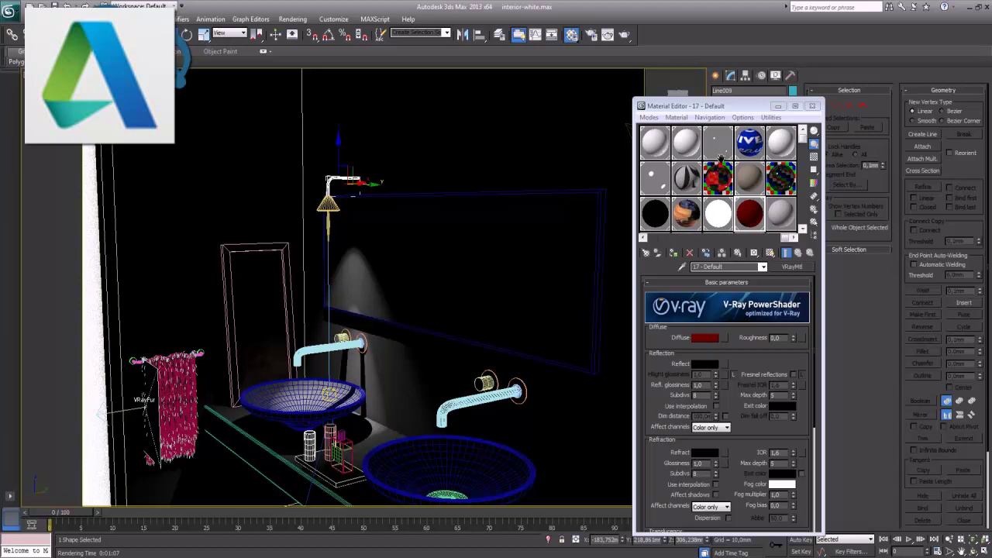
{"action": "left_click", "coordinate": [721, 155]}
{"action": "left_click", "coordinate": [658, 184]}
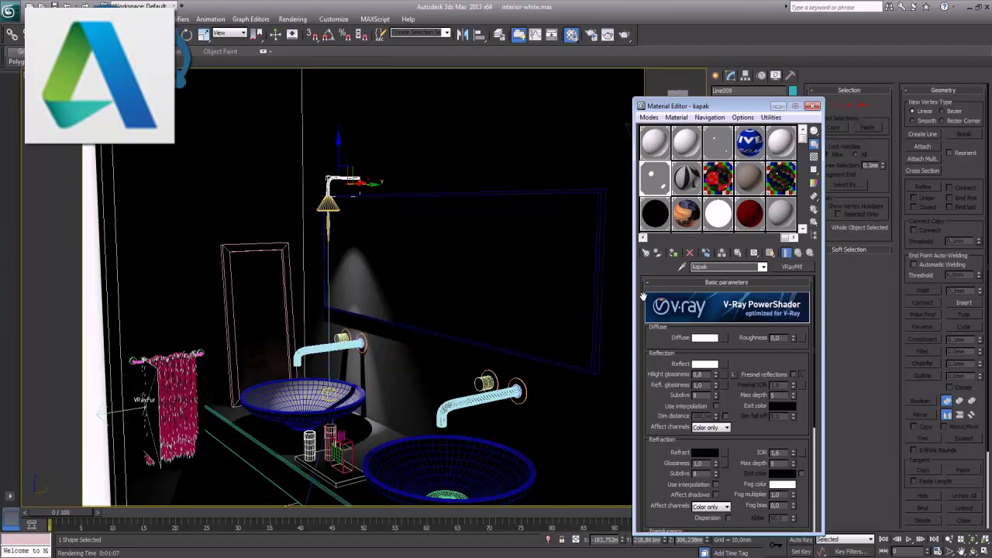
{"action": "left_click", "coordinate": [779, 106]}
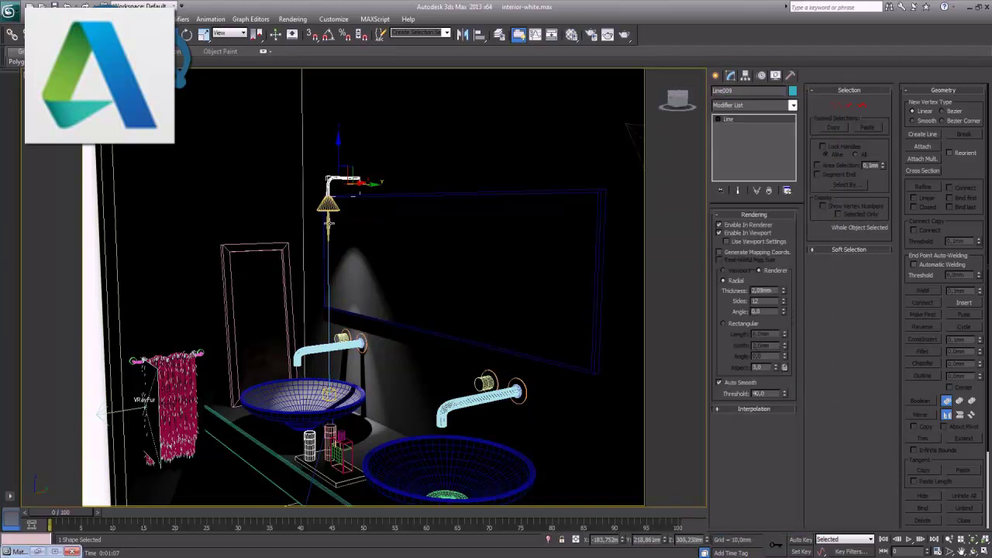
Keep the lamp light's shadows on VRayShadow and enable Area shadow
{"action": "left_click", "coordinate": [328, 225]}
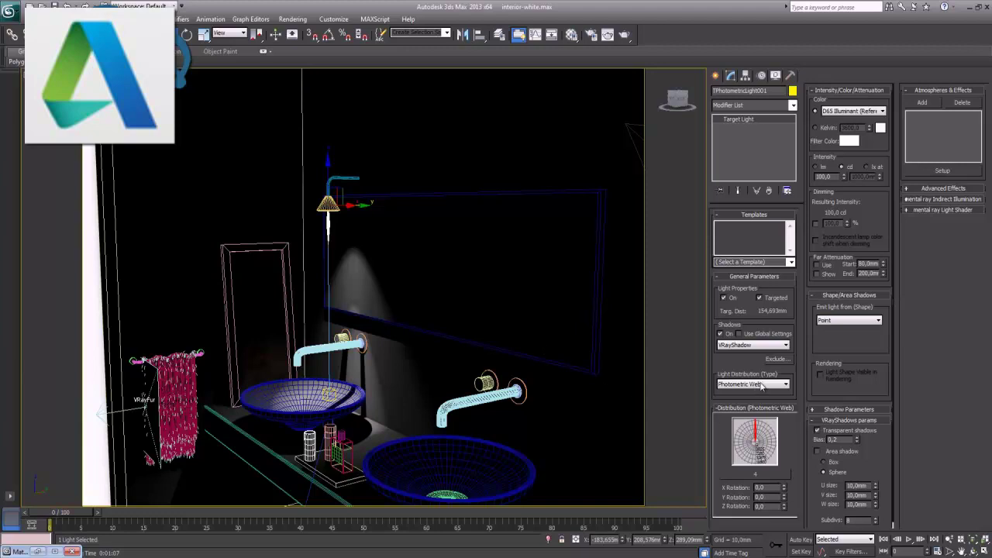
{"action": "left_click", "coordinate": [754, 347]}
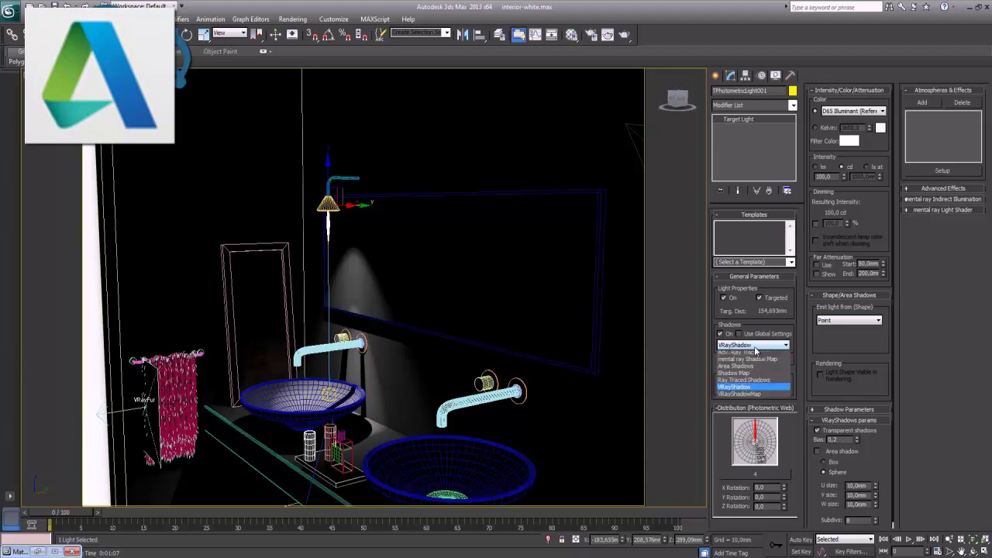
{"action": "left_click", "coordinate": [756, 396]}
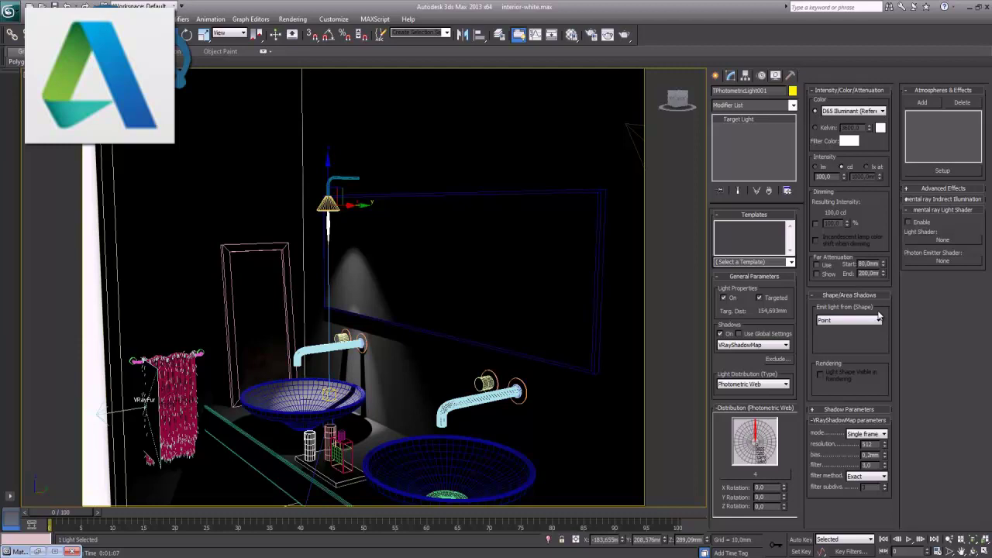
{"action": "left_click", "coordinate": [754, 345]}
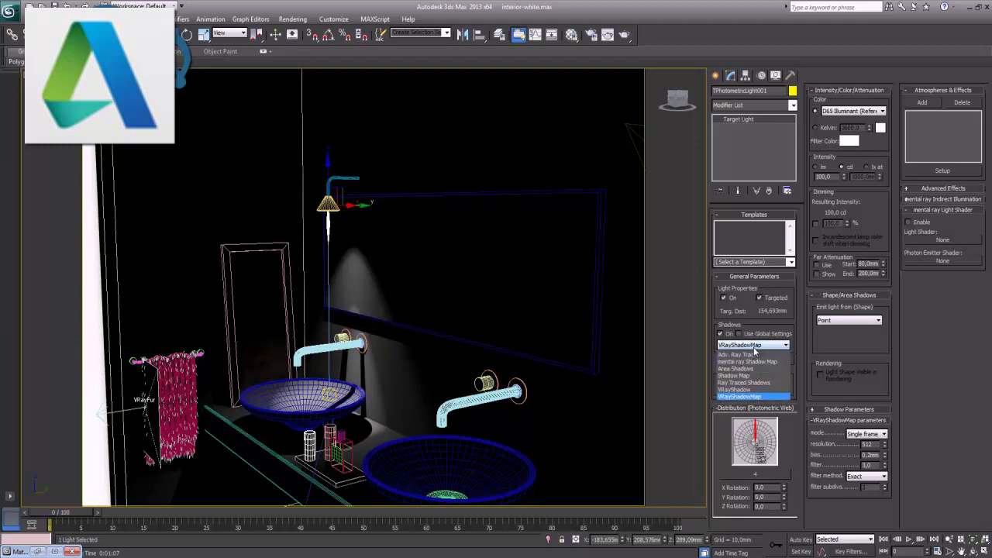
{"action": "left_click", "coordinate": [748, 394]}
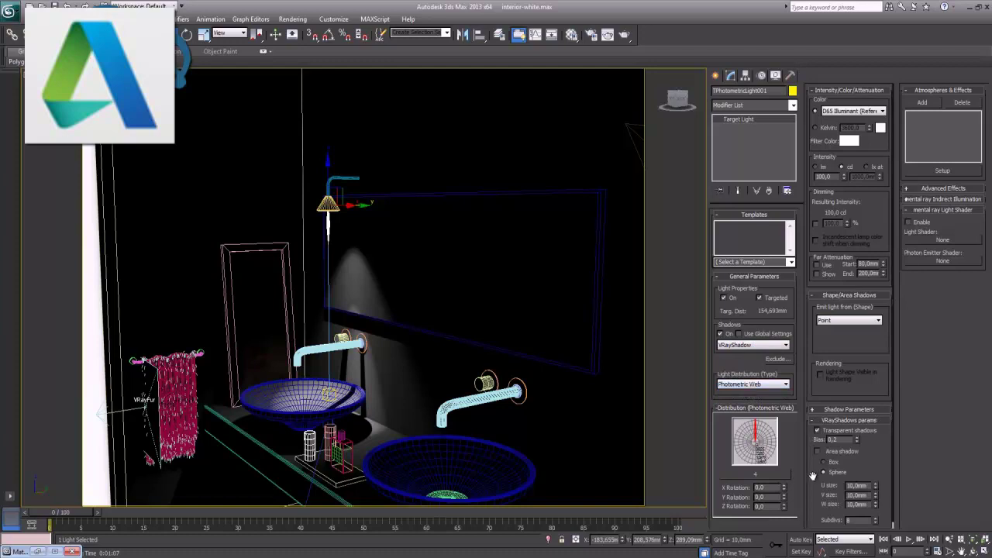
{"action": "scroll", "coordinate": [813, 475], "scroll_direction": "down", "scroll_amount": 1}
{"action": "left_click", "coordinate": [817, 446]}
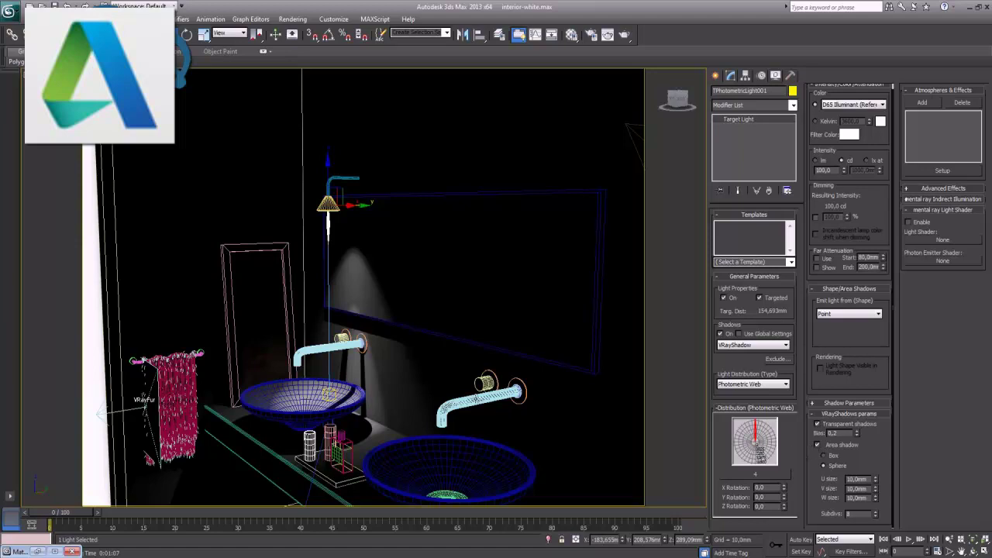
Start a new render from the enlarged camera view
{"action": "left_click", "coordinate": [982, 551]}
{"action": "left_click", "coordinate": [982, 551]}
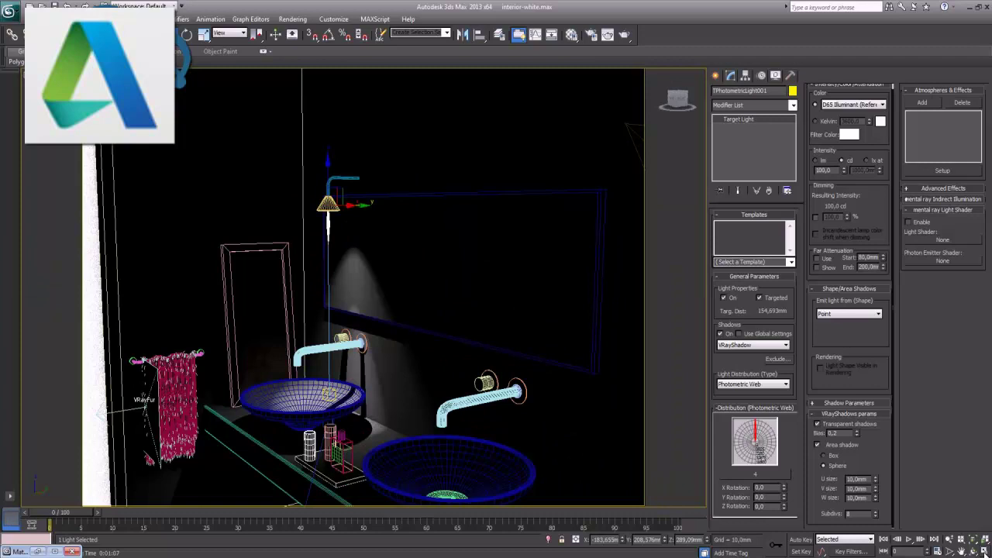
{"action": "key", "text": "shift+q"}
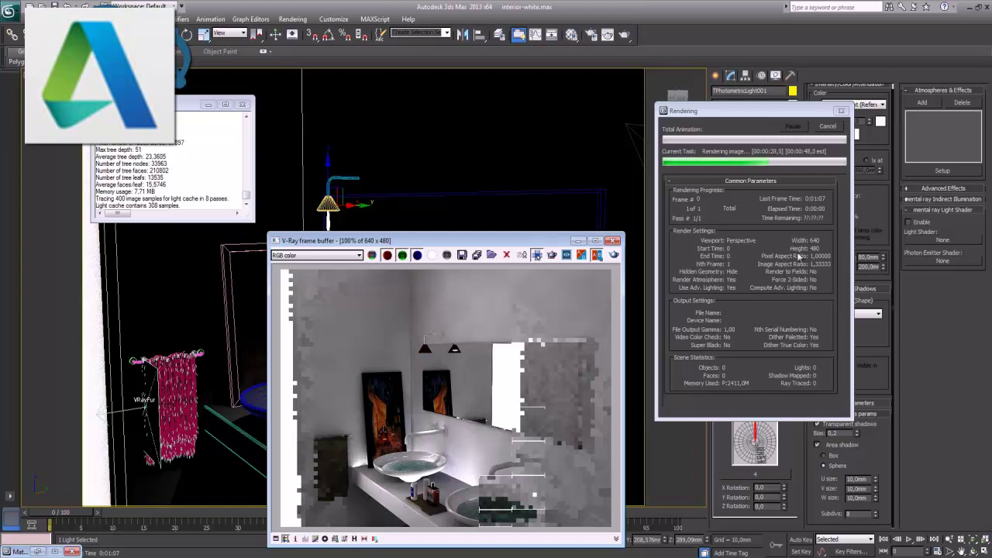
Cancel the test render, close the frame buffer, and select the shower lamp with its pipe
{"action": "left_click", "coordinate": [828, 126]}
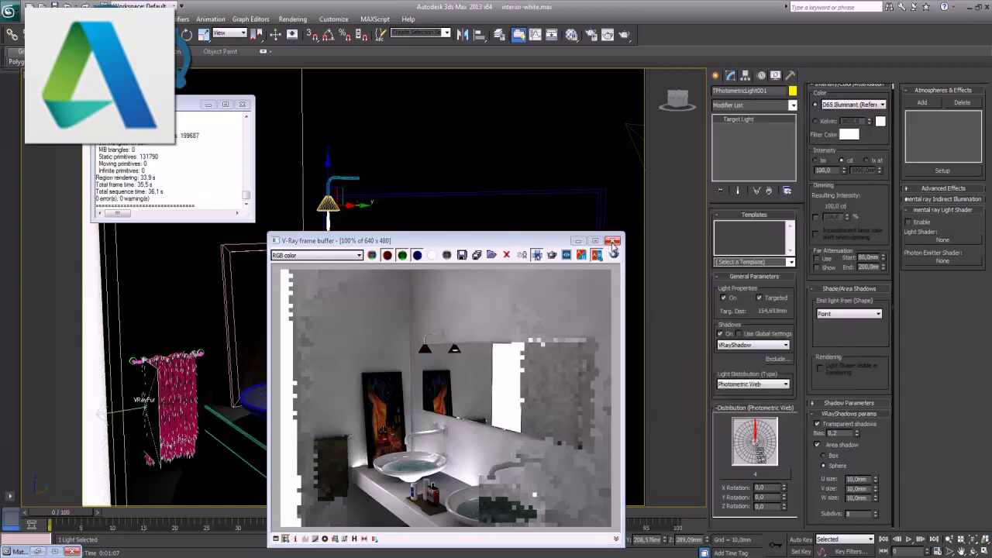
{"action": "left_click", "coordinate": [256, 116]}
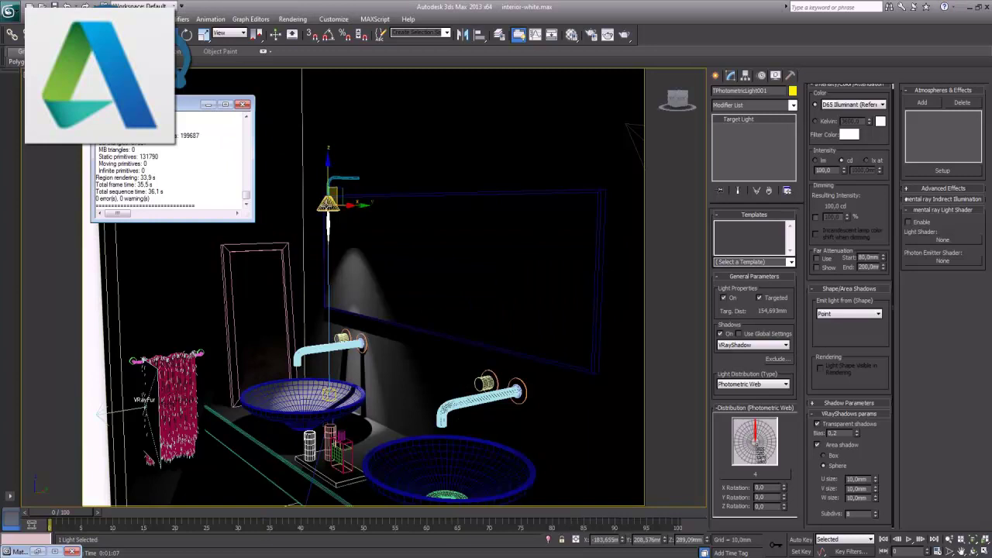
{"action": "left_click", "coordinate": [330, 203]}
{"action": "left_click", "coordinate": [349, 178], "text": "ctrl"}
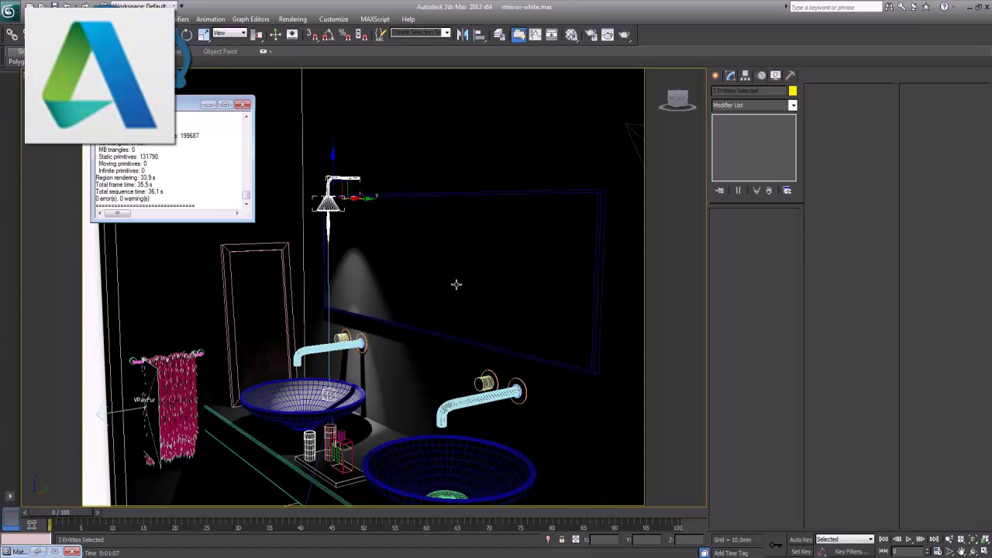
Clone the shower-head lamp and its pipe as an independent Copy toward the right-hand sink
{"action": "middle_click_drag", "start_coordinate": [459, 282], "coordinate": [467, 293], "text": "alt"}
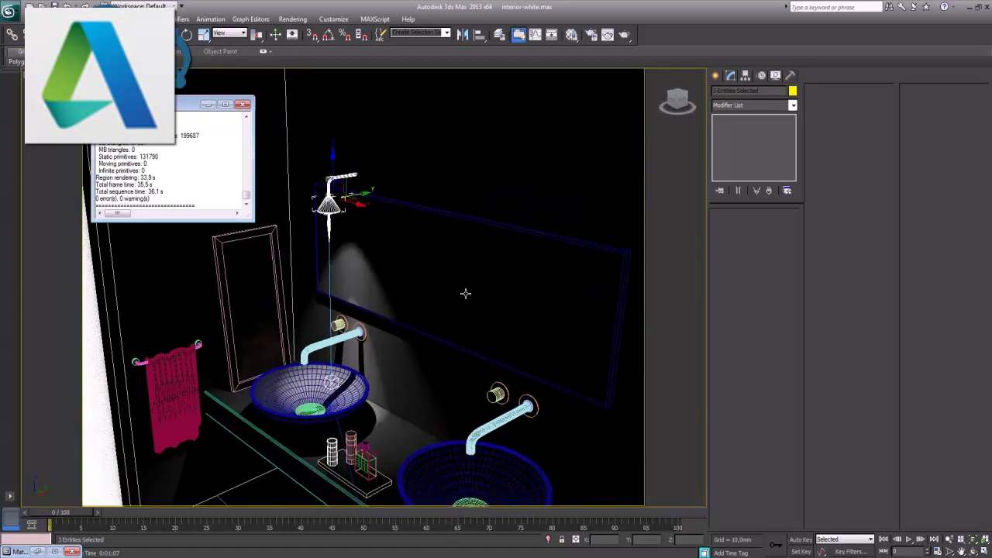
{"action": "left_click_drag", "start_coordinate": [407, 228], "coordinate": [540, 291], "text": "shift"}
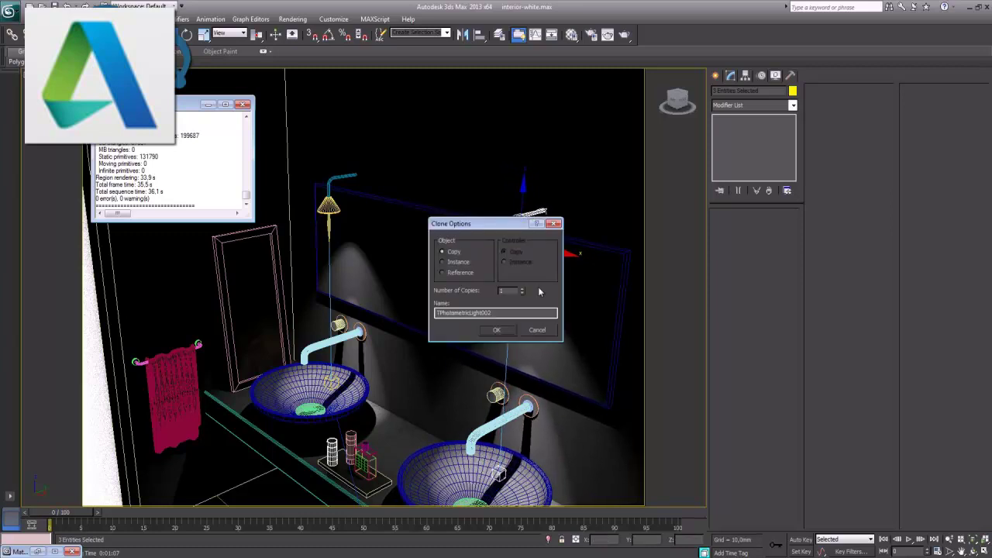
{"action": "left_click", "coordinate": [500, 331]}
{"action": "left_click", "coordinate": [327, 228]}
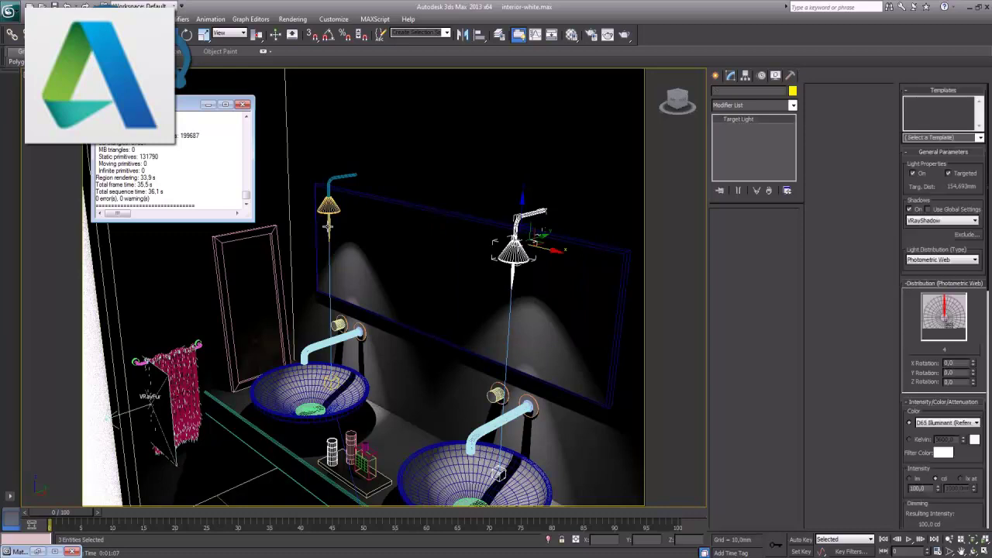
{"action": "left_click", "coordinate": [345, 180]}
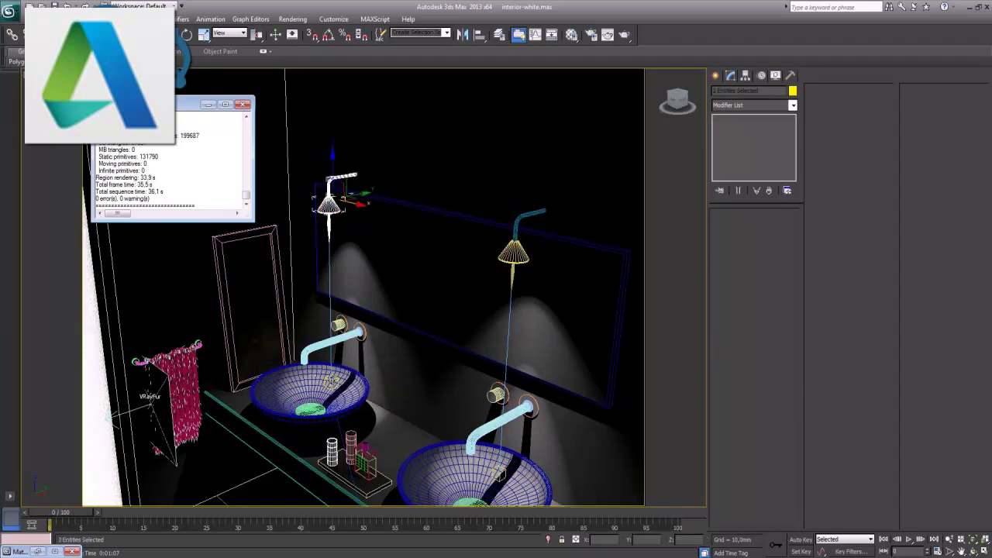
Line the copied lamp up over the right sink in the four-viewport layout, then clear the selection
{"action": "left_click", "coordinate": [985, 552]}
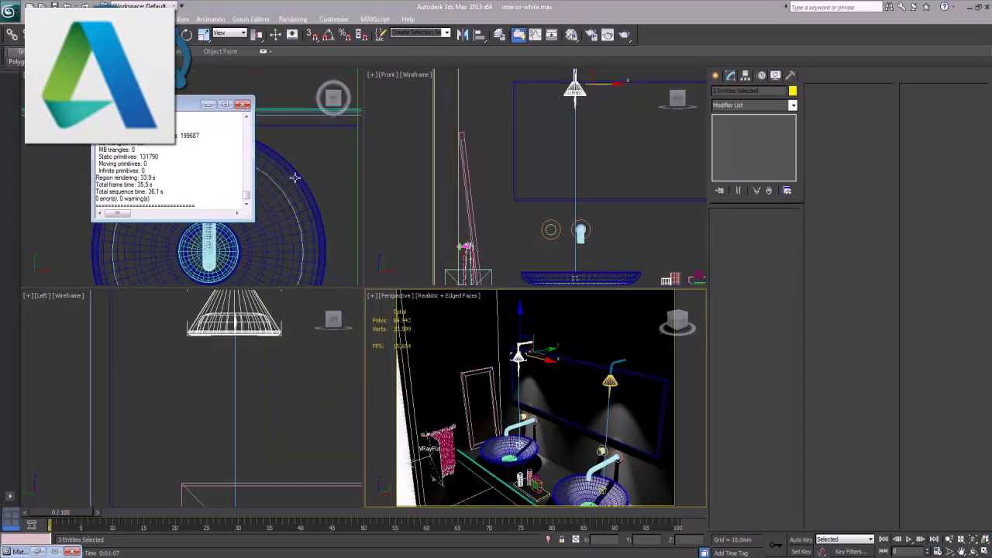
{"action": "left_click", "coordinate": [242, 105]}
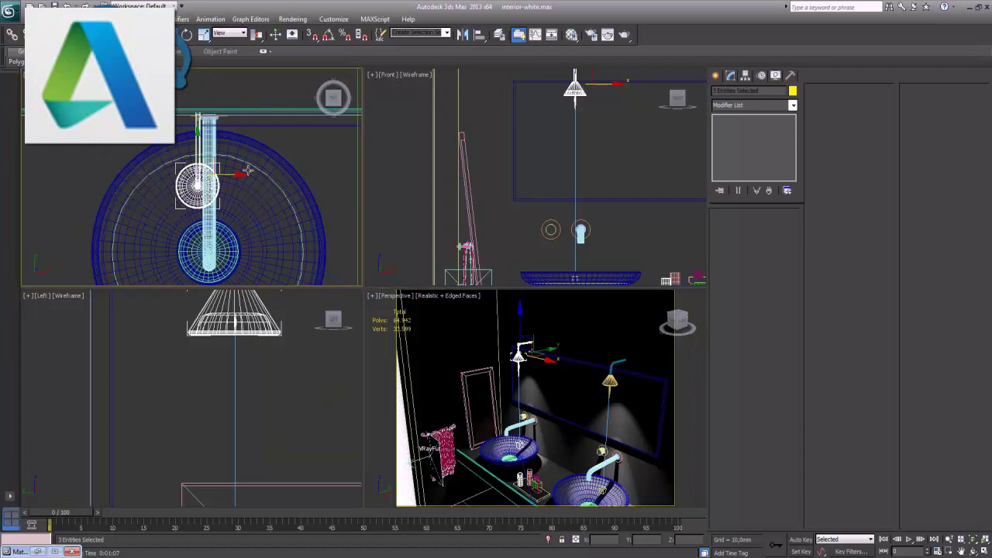
{"action": "left_click_drag", "start_coordinate": [227, 174], "coordinate": [238, 172]}
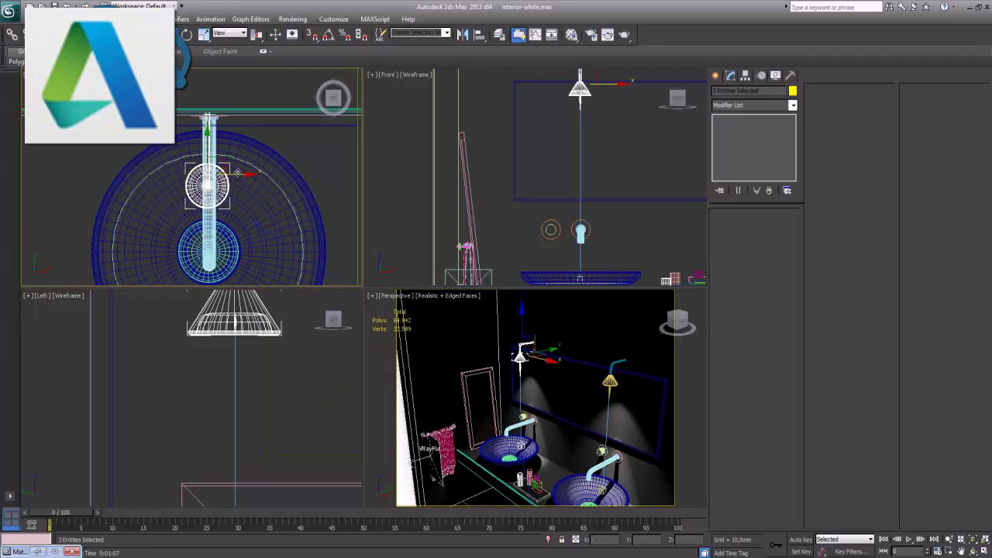
{"action": "right_click", "coordinate": [629, 175]}
{"action": "key", "text": "z"}
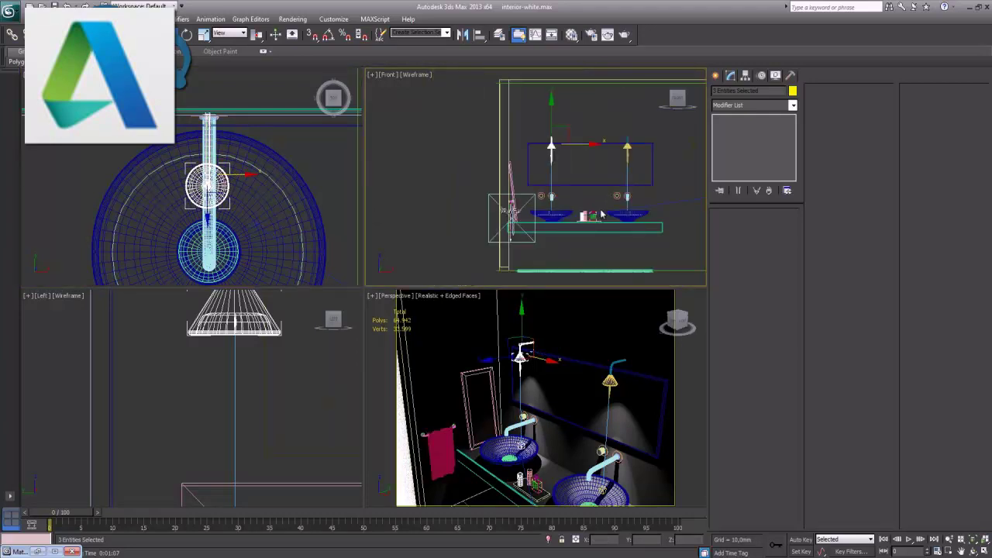
{"action": "left_click", "coordinate": [682, 243]}
{"action": "right_click", "coordinate": [620, 388]}
Switch to the maximized camera view and dolly it closer to the sinks and vanity
{"action": "key", "text": "alt+w"}
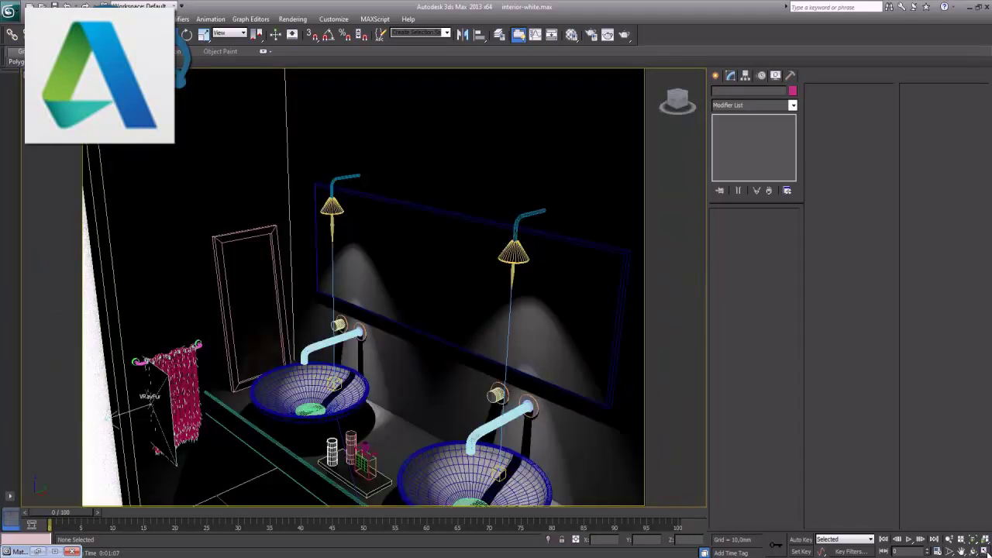
{"action": "key", "text": "c"}
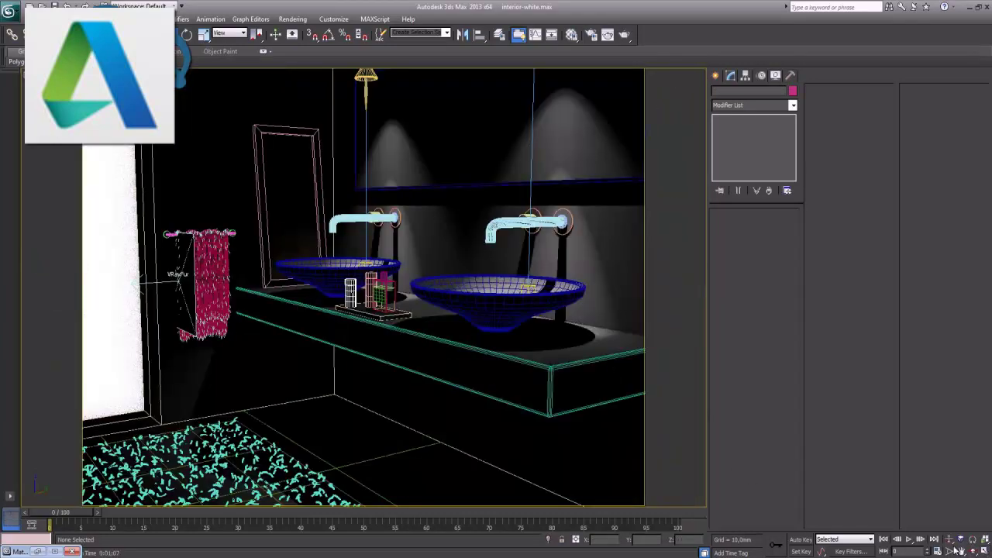
{"action": "left_click", "coordinate": [335, 226]}
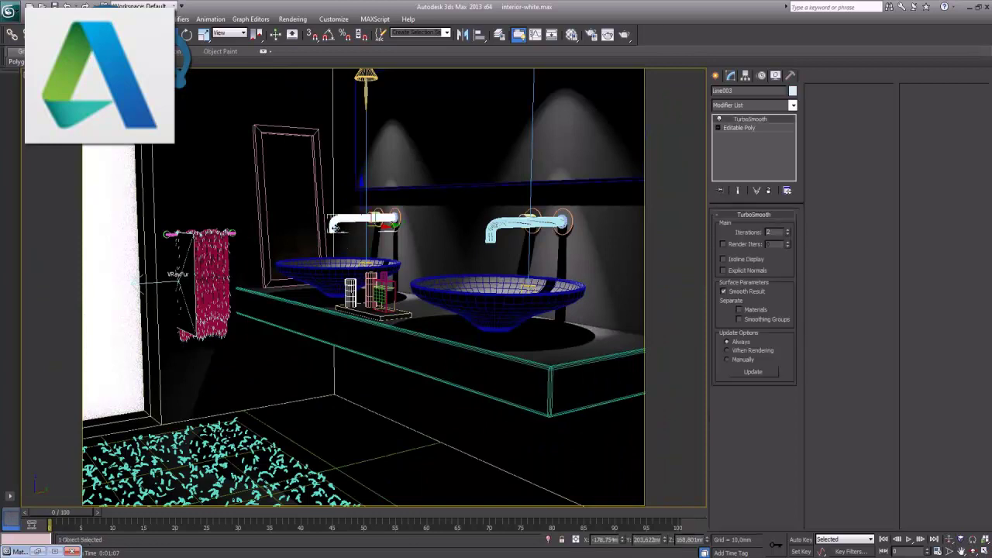
{"action": "left_click", "coordinate": [520, 323]}
{"action": "left_click", "coordinate": [949, 539]}
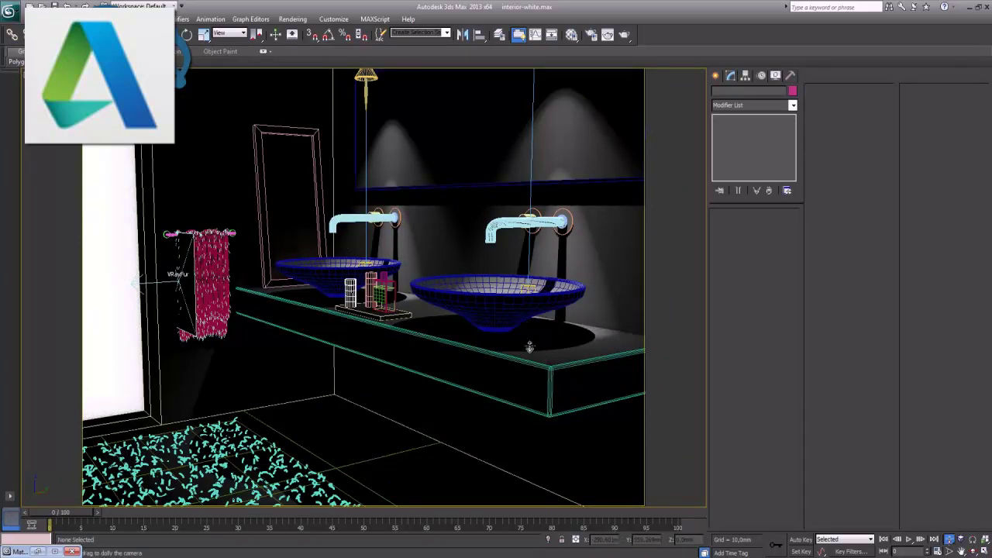
{"action": "mouse_move", "coordinate": [443, 280]}
{"action": "left_mouse_down"}
{"action": "mouse_move", "coordinate": [460, 277]}
{"action": "mouse_move", "coordinate": [454, 360]}
{"action": "left_mouse_up"}
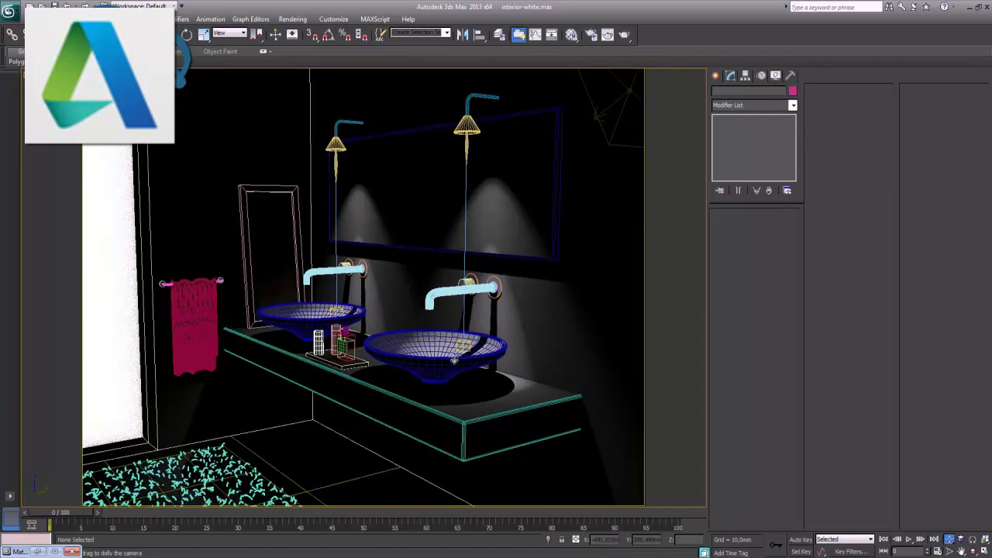
Orbit the camera to reframe the vanity, then start and cancel a test render
{"action": "key", "text": "ctrl+r"}
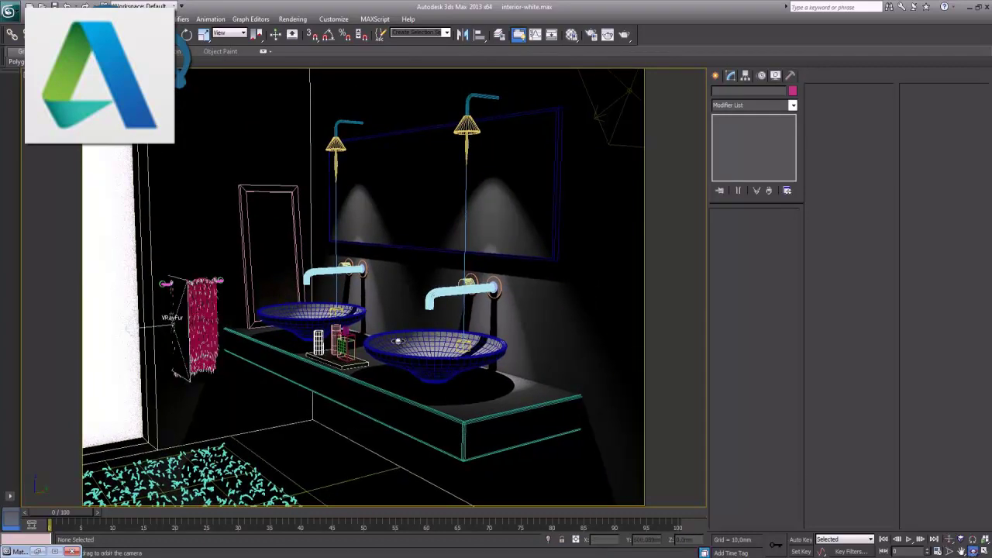
{"action": "left_click_drag", "start_coordinate": [416, 409], "coordinate": [412, 365]}
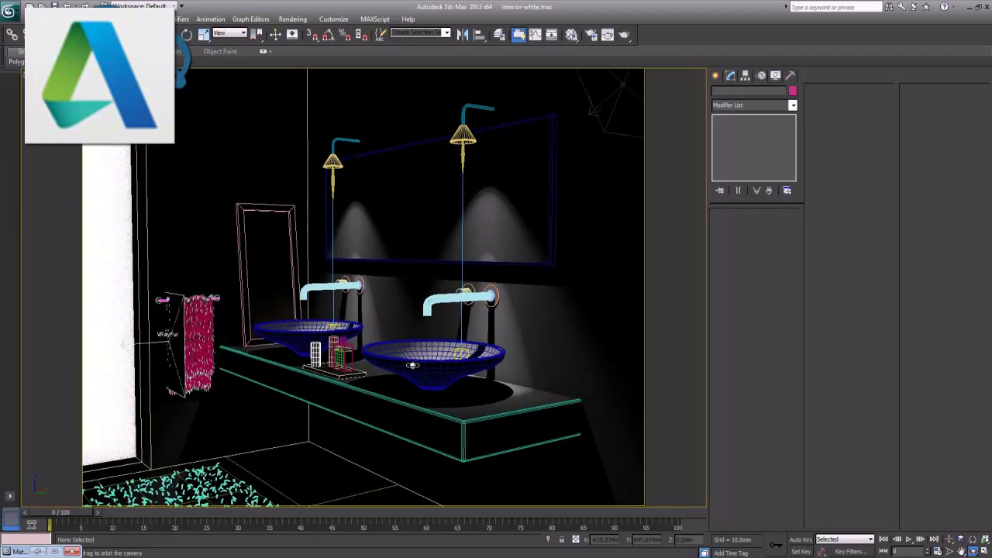
{"action": "left_click_drag", "start_coordinate": [443, 416], "coordinate": [438, 383]}
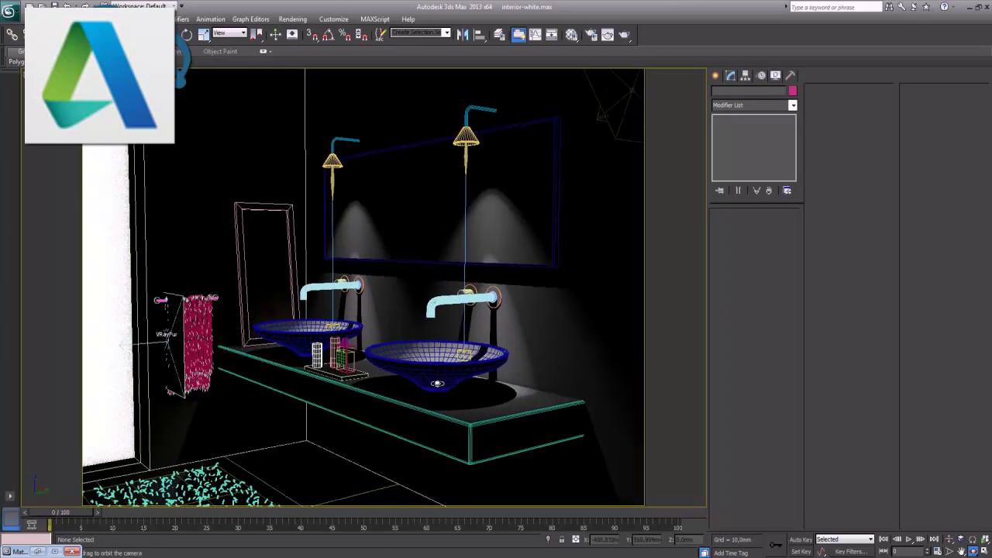
{"action": "key", "text": "shift+q"}
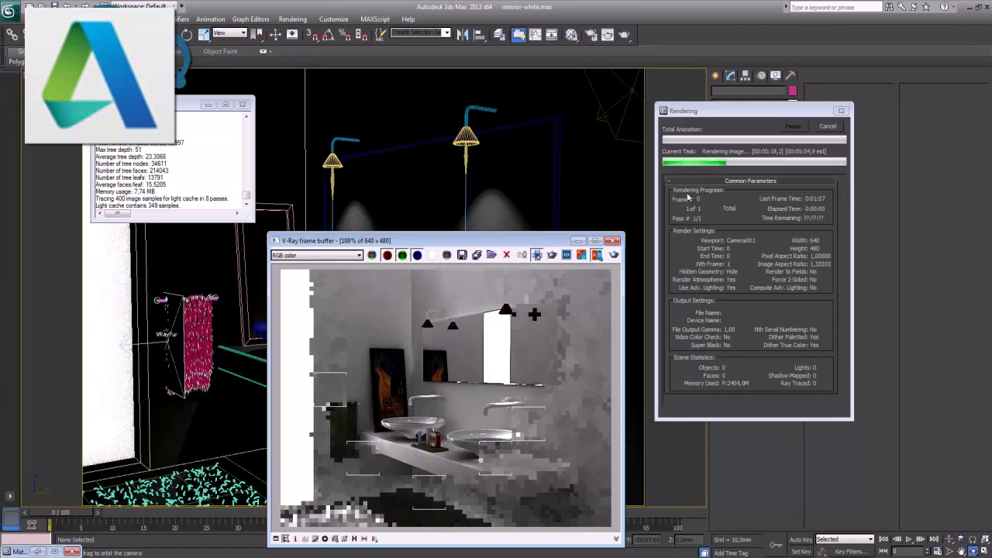
{"action": "left_click", "coordinate": [832, 127]}
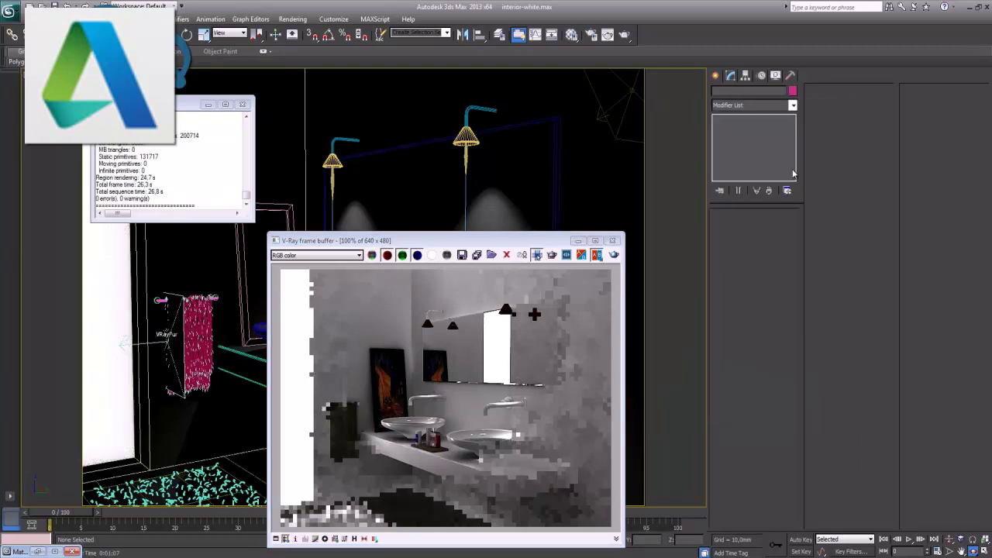
Give the red 17 - Default material a grey 75 reflection and unlocked 0.8 highlight glossiness, then re-render
{"action": "key", "text": "m"}
{"action": "left_click", "coordinate": [750, 213]}
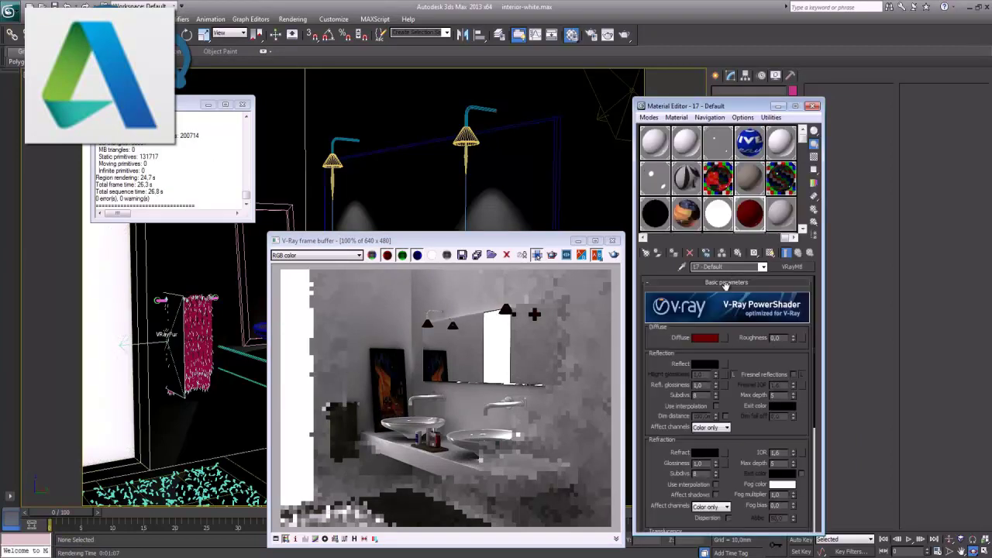
{"action": "left_click", "coordinate": [705, 364]}
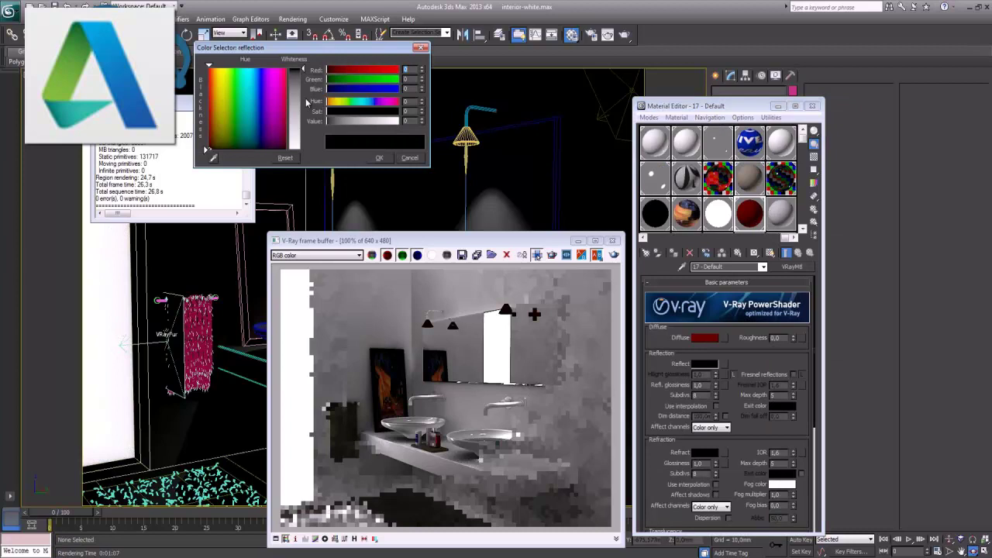
{"action": "left_click_drag", "start_coordinate": [303, 71], "coordinate": [305, 98]}
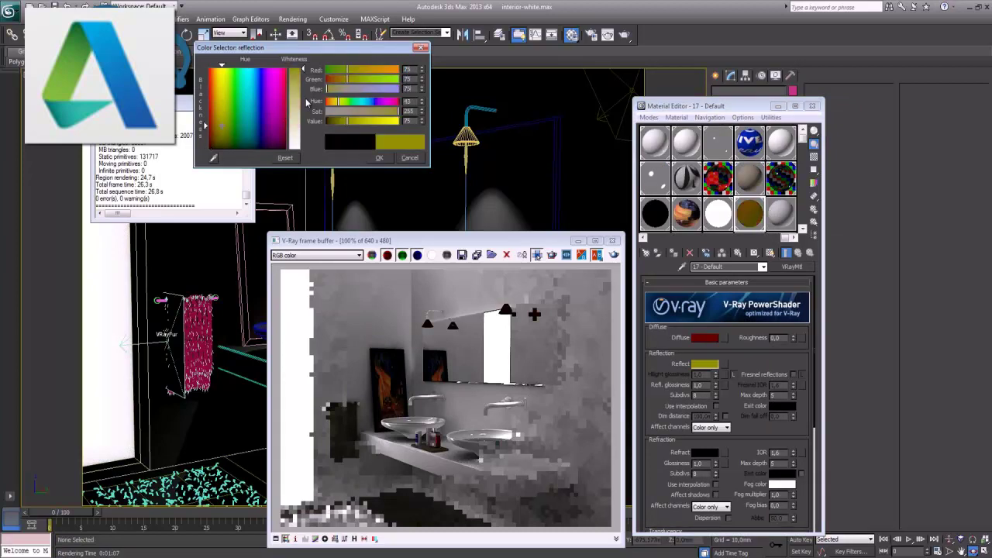
{"action": "left_click", "coordinate": [379, 157]}
{"action": "left_click", "coordinate": [733, 376]}
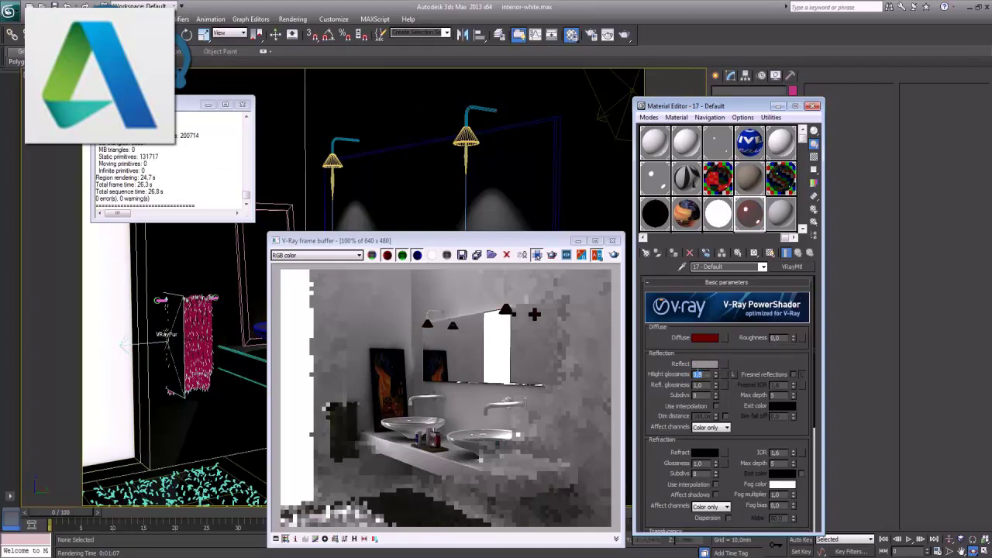
{"action": "type", "text": "0,8"}
{"action": "left_click", "coordinate": [614, 256]}
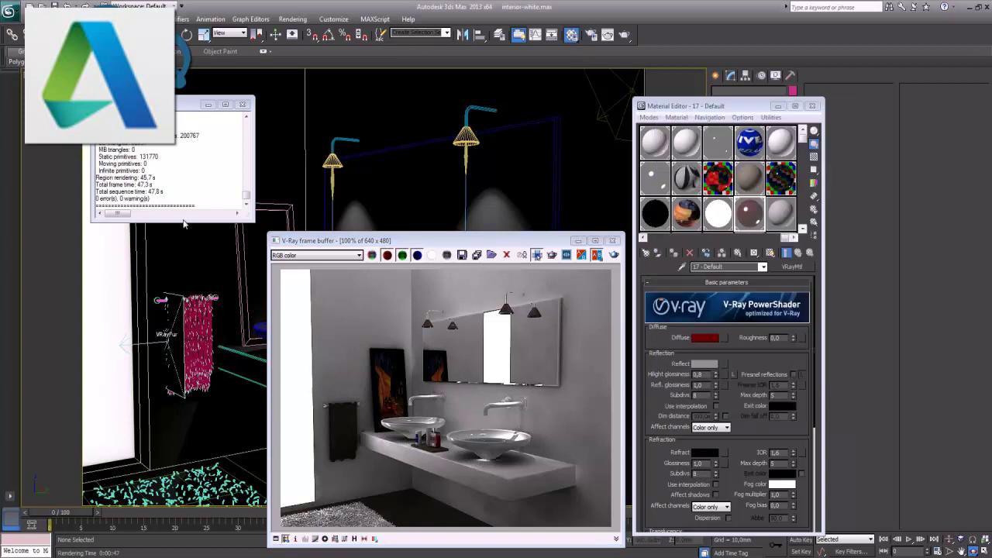
Open Render Setup and review the Very low irradiance map indirect illumination settings
{"action": "left_click", "coordinate": [293, 19]}
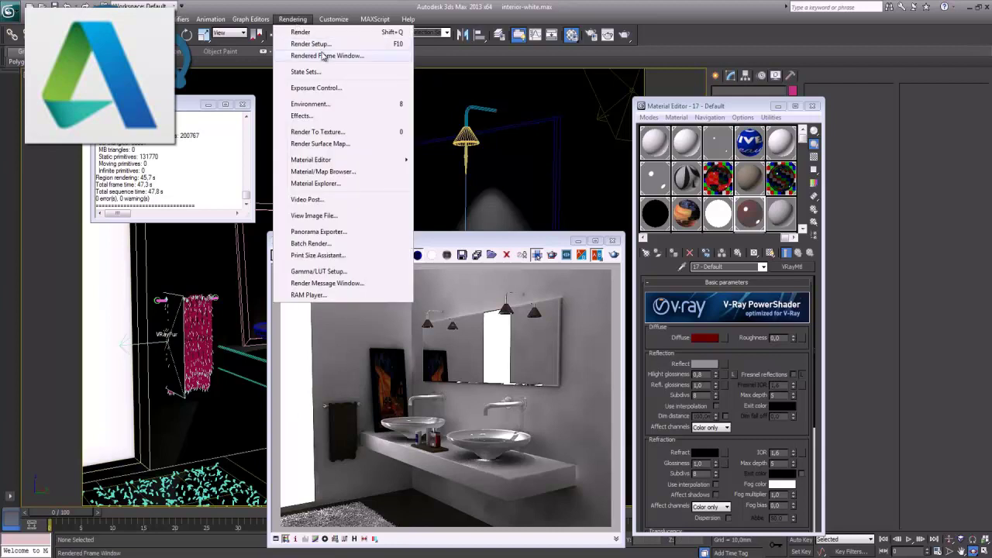
{"action": "left_click", "coordinate": [324, 49]}
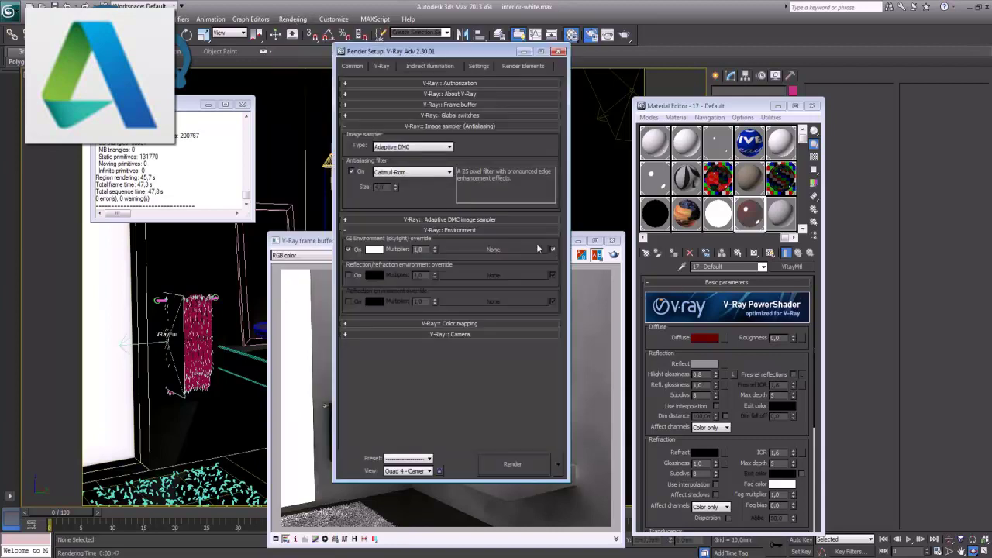
{"action": "left_click", "coordinate": [355, 67]}
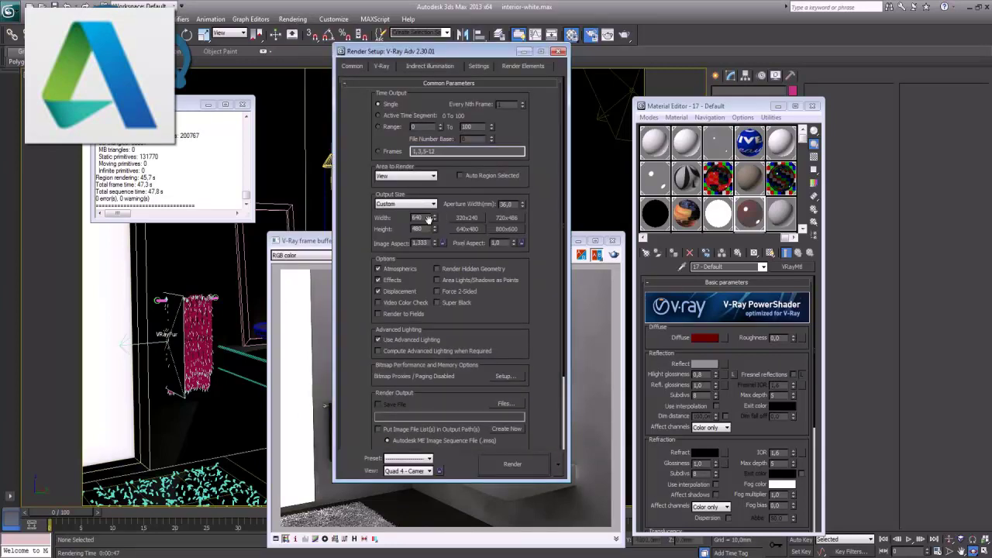
{"action": "left_click", "coordinate": [429, 67]}
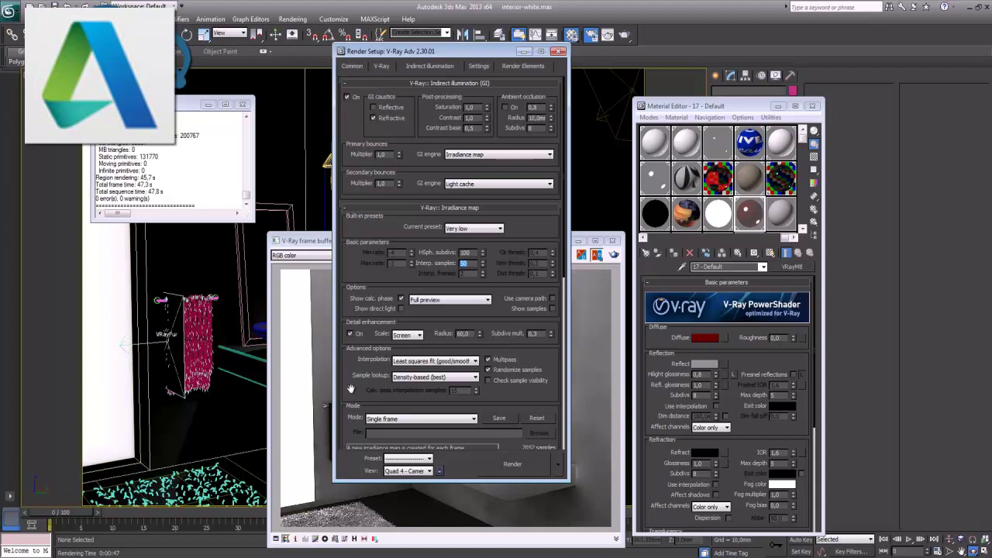
{"action": "scroll", "coordinate": [352, 389], "scroll_direction": "down", "scroll_amount": 5}
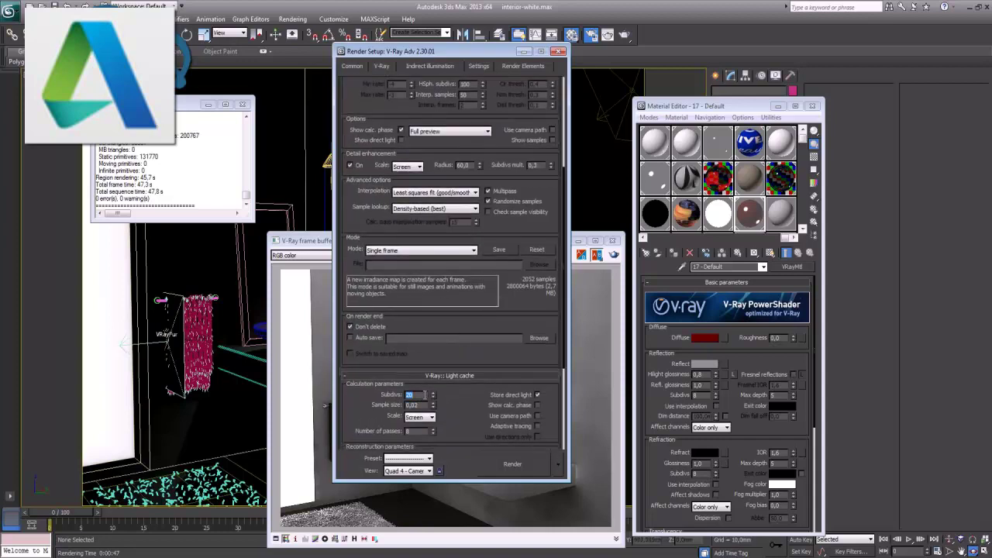
{"action": "scroll", "coordinate": [458, 395], "scroll_direction": "down", "scroll_amount": 2}
{"action": "scroll", "coordinate": [465, 396], "scroll_direction": "down", "scroll_amount": 3}
{"action": "scroll", "coordinate": [476, 393], "scroll_direction": "up", "scroll_amount": 4}
{"action": "scroll", "coordinate": [476, 393], "scroll_direction": "up", "scroll_amount": 2}
{"action": "scroll", "coordinate": [368, 224], "scroll_direction": "up", "scroll_amount": 2}
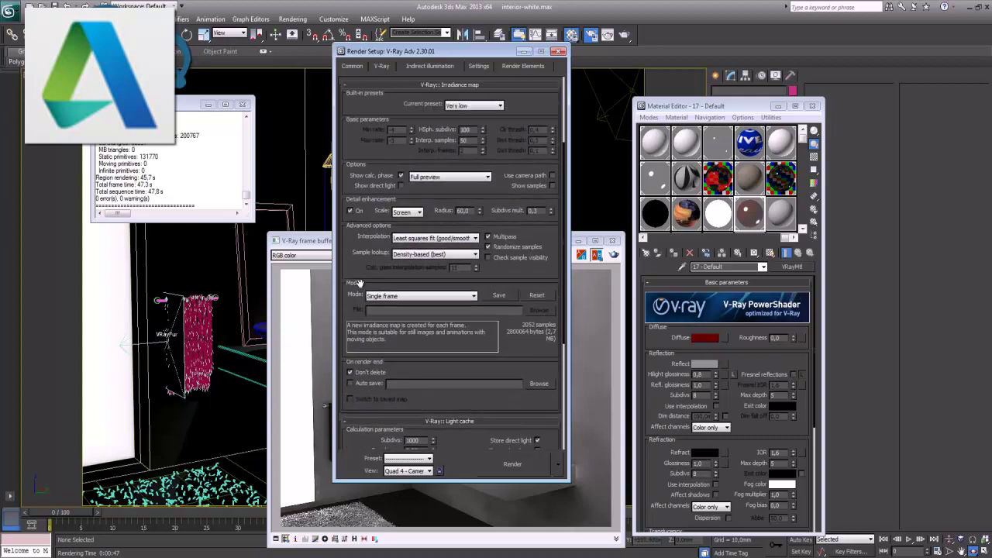
{"action": "scroll", "coordinate": [369, 232], "scroll_direction": "up", "scroll_amount": 2}
{"action": "scroll", "coordinate": [412, 164], "scroll_direction": "up", "scroll_amount": 2}
{"action": "scroll", "coordinate": [411, 155], "scroll_direction": "up", "scroll_amount": 2}
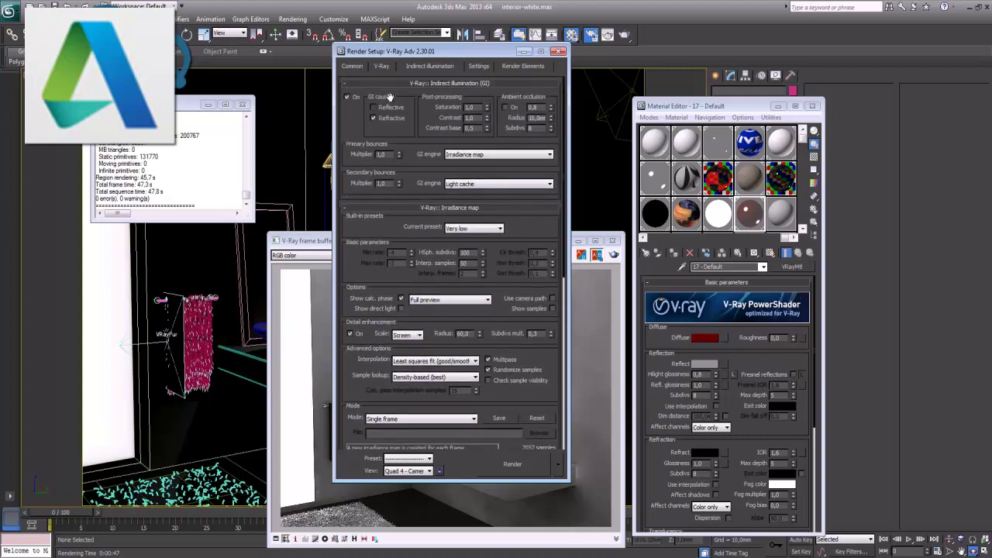
Check the V-Ray tab, then render the camera view at 800 x 600
{"action": "left_click", "coordinate": [383, 66]}
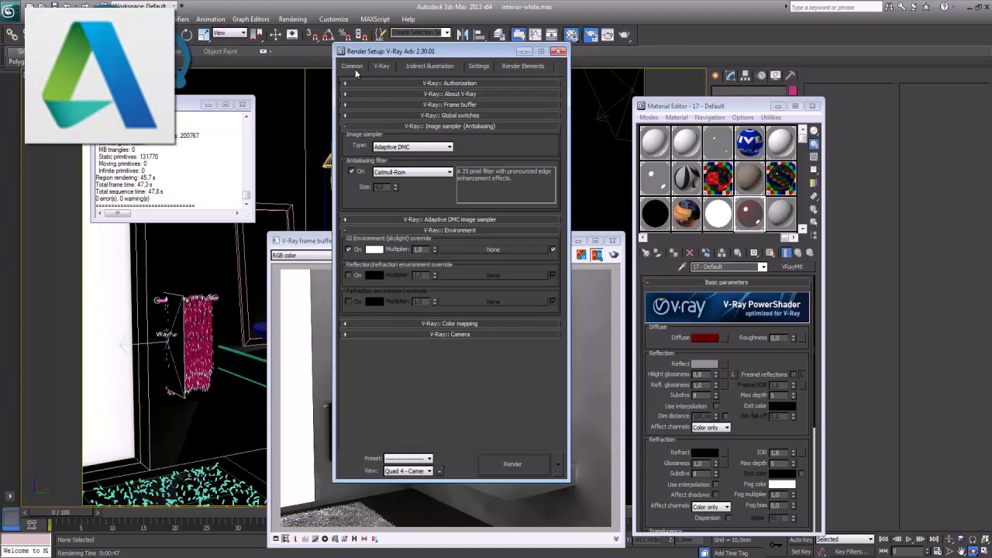
{"action": "left_click", "coordinate": [352, 66]}
{"action": "left_click", "coordinate": [515, 467]}
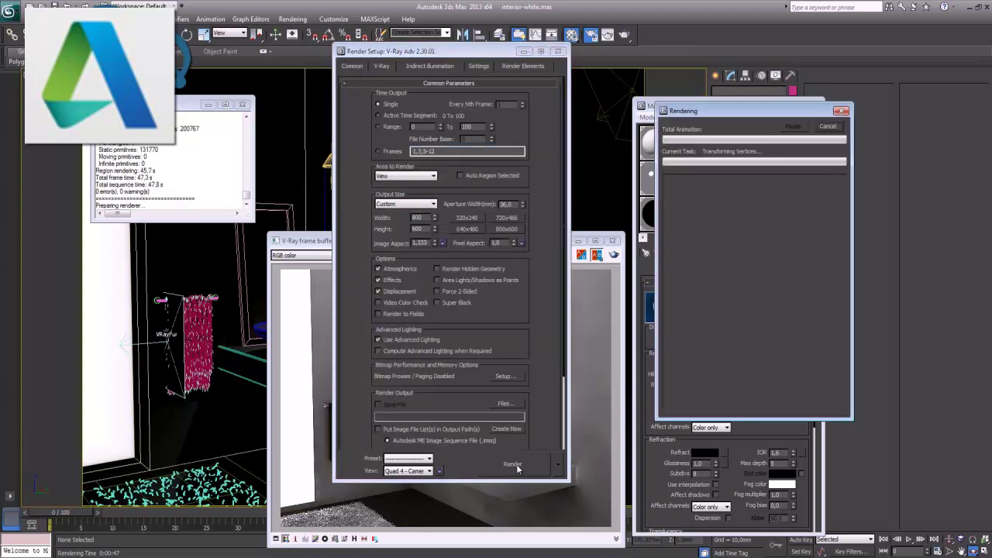